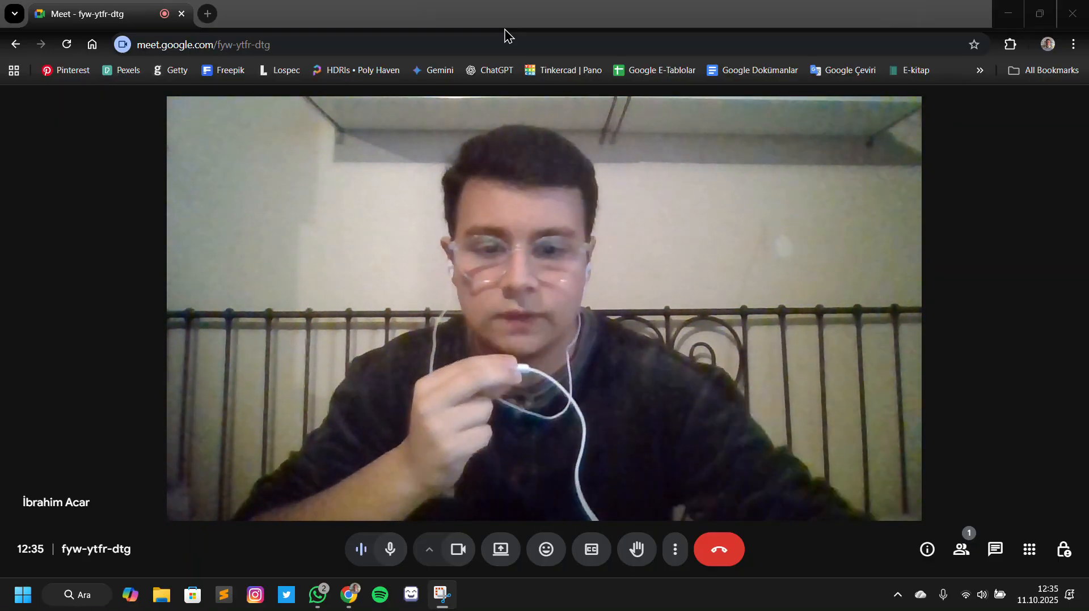
# Share the entire screen in the meeting, show it despite the mirroring notice, and turn off the camera
pyautogui.click(511, 549)
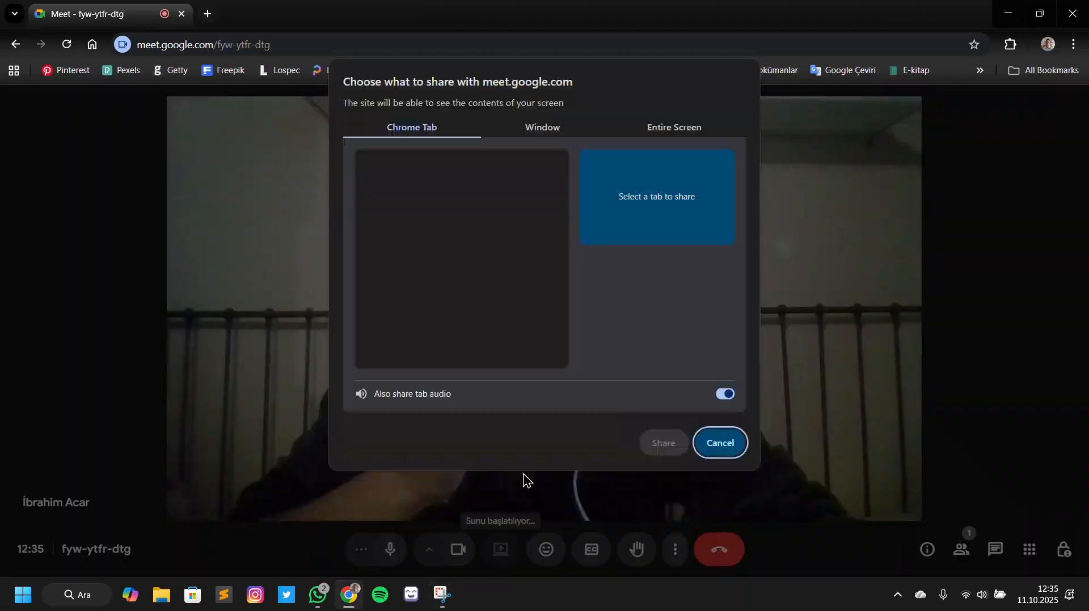
pyautogui.click(666, 130)
pyautogui.click(507, 200)
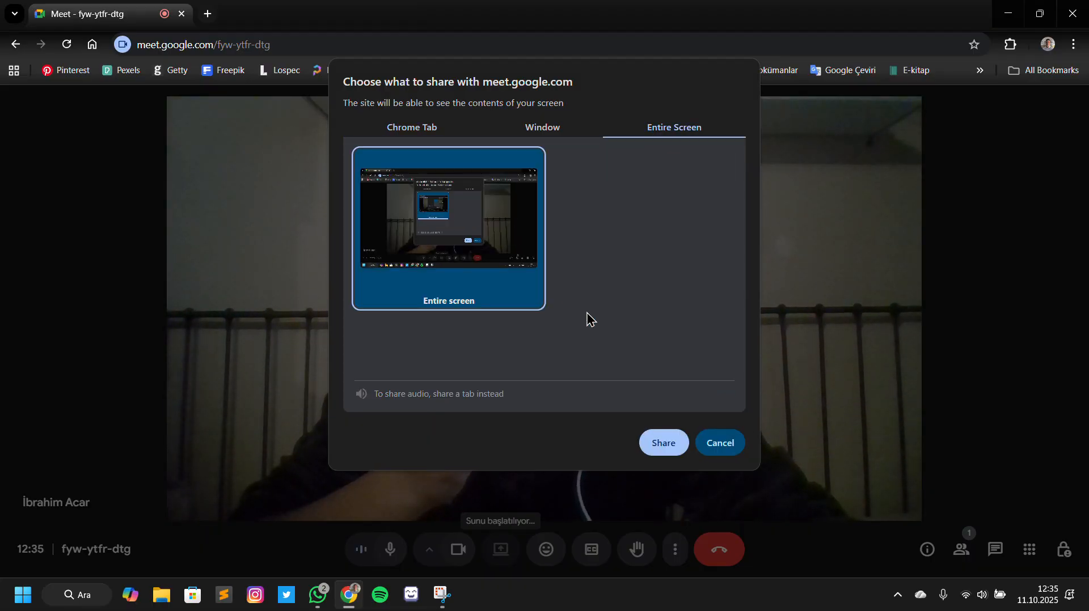
pyautogui.click(673, 448)
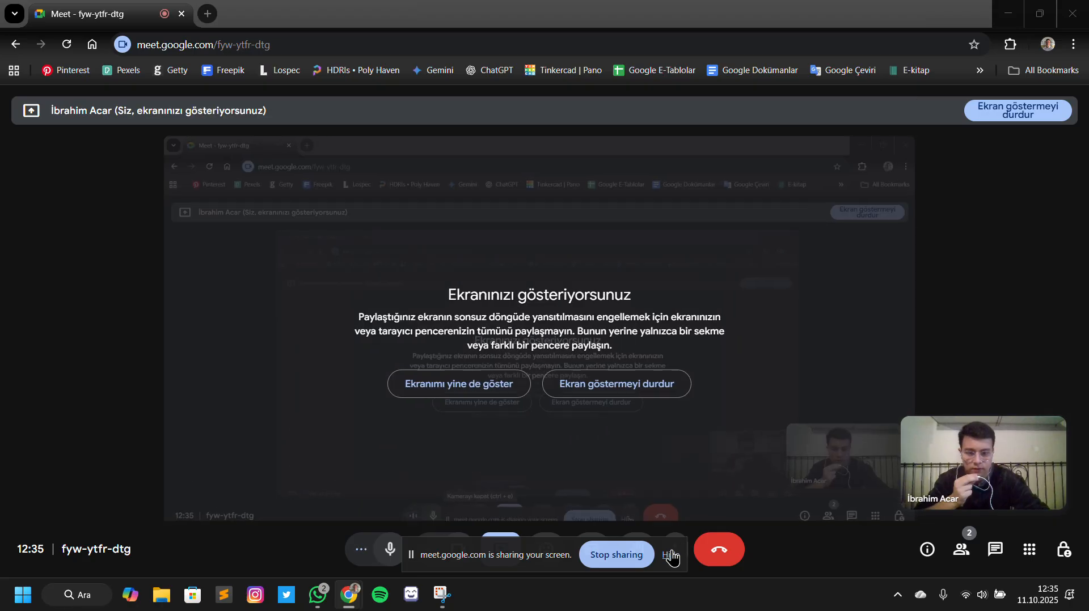
pyautogui.click(672, 557)
pyautogui.click(482, 387)
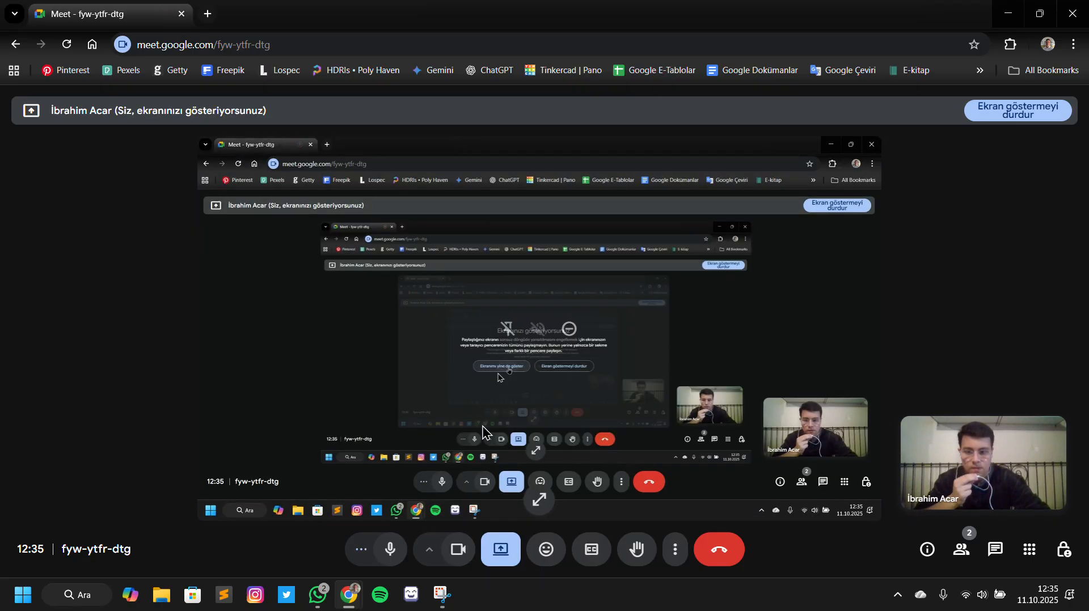
pyautogui.click(457, 549)
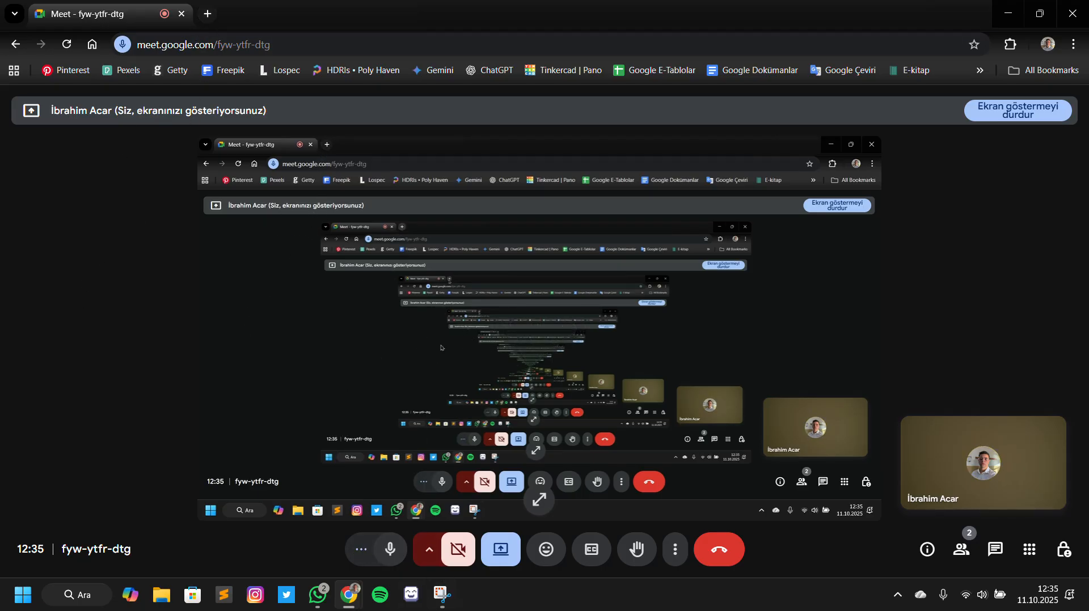
# Switch to LibreSprite and create a new 100 by 100 px RGBA sprite with a transparent background
pyautogui.click(411, 596)
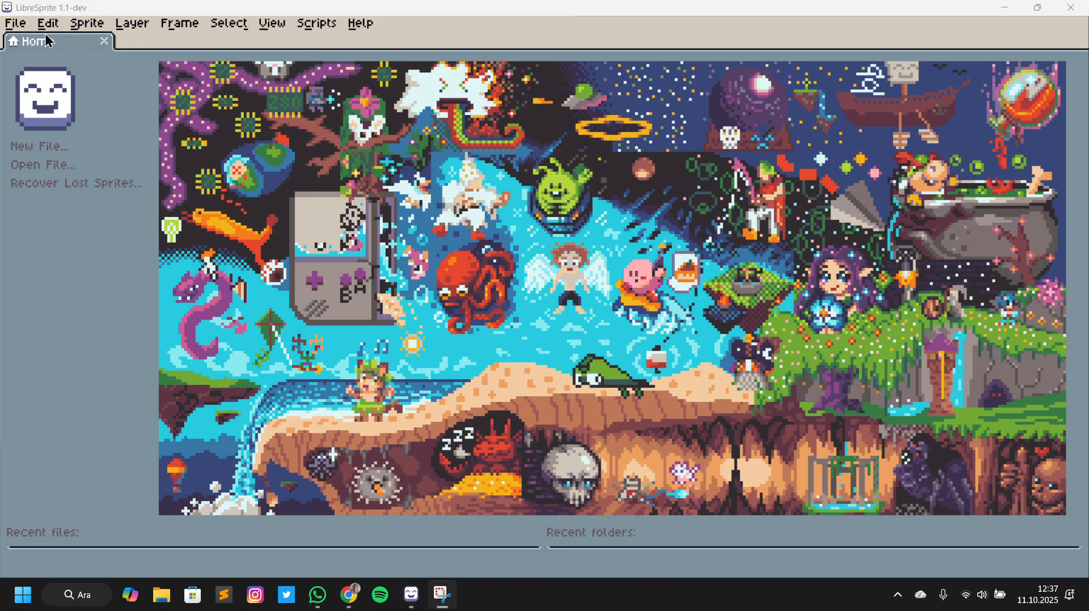
pyautogui.click(16, 25)
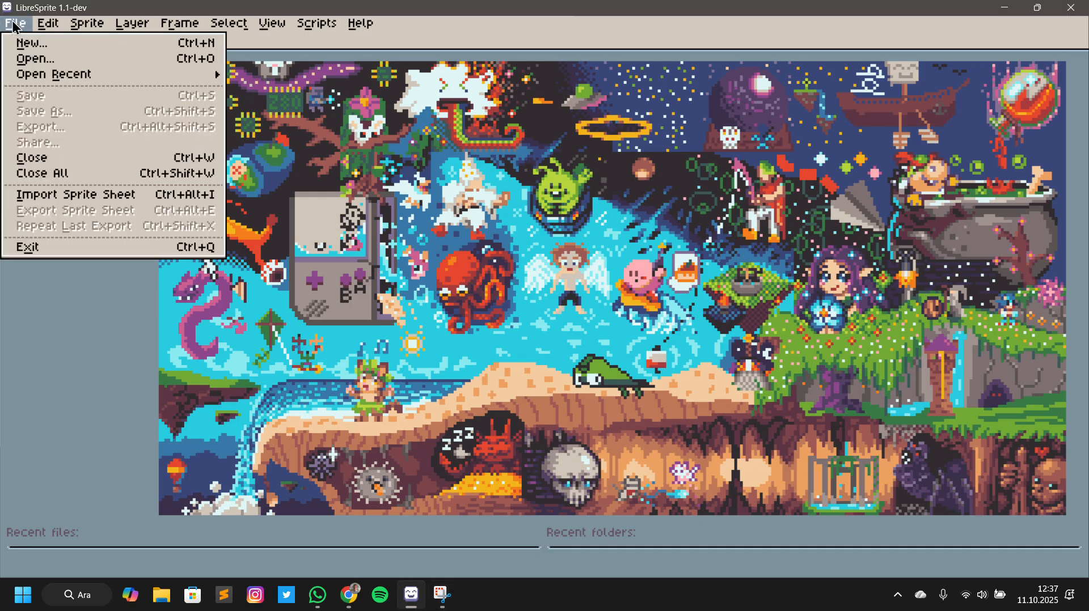
pyautogui.click(24, 43)
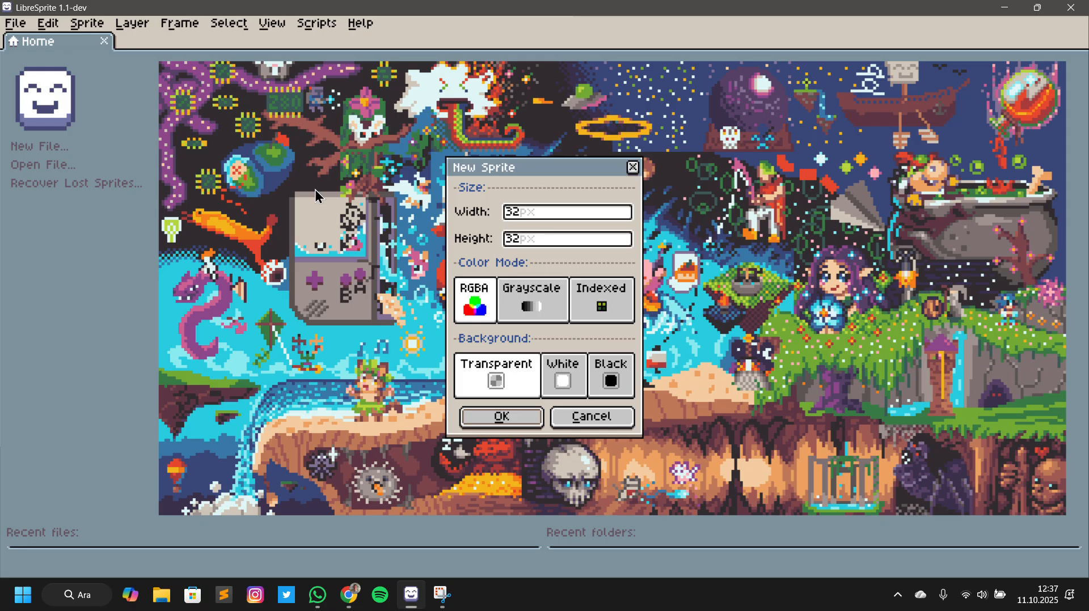
pyautogui.click(529, 208)
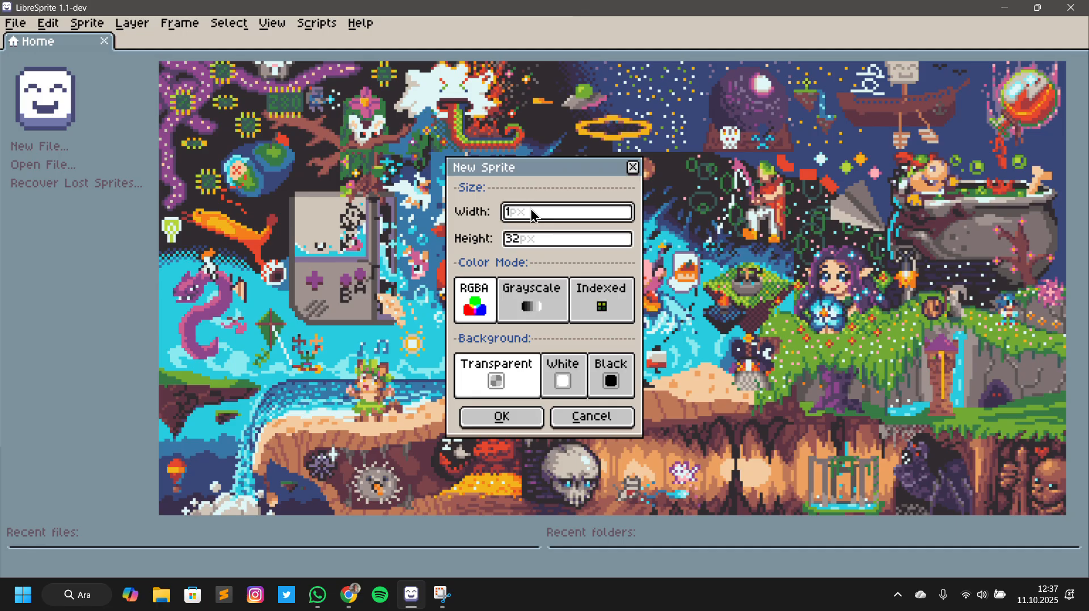
pyautogui.write('100')
pyautogui.click(536, 241)
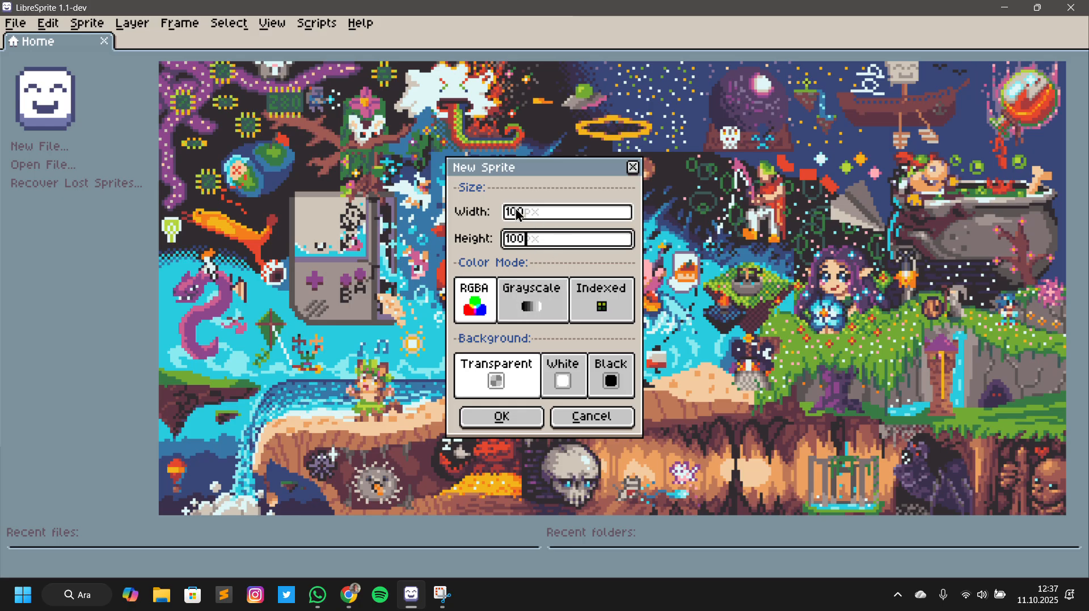
pyautogui.click(518, 417)
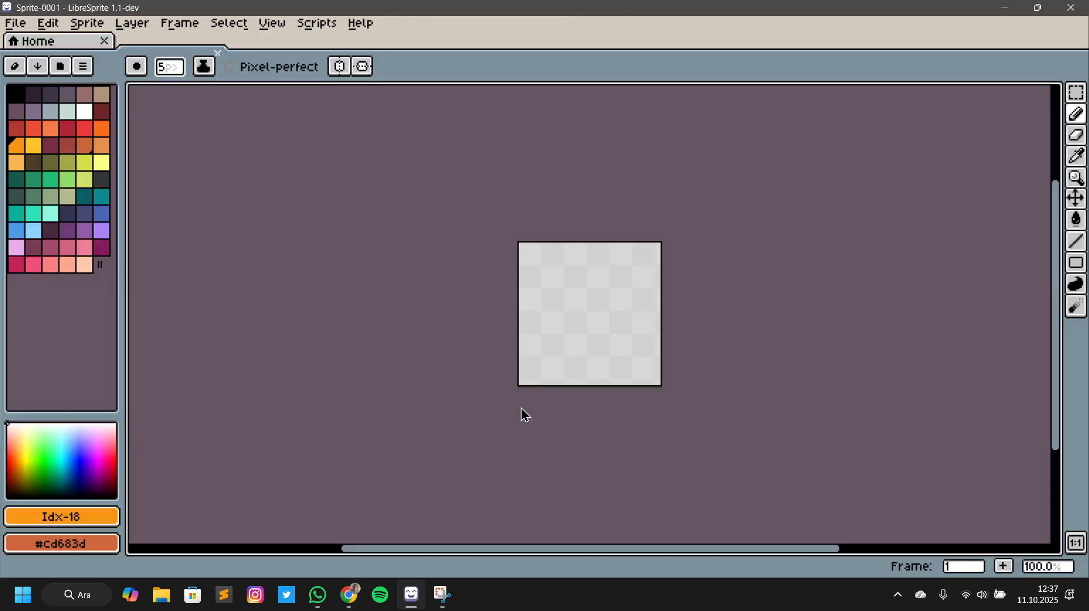
# Set the pencil's brush size to 1 px
pyautogui.scroll(4, 797, 343)
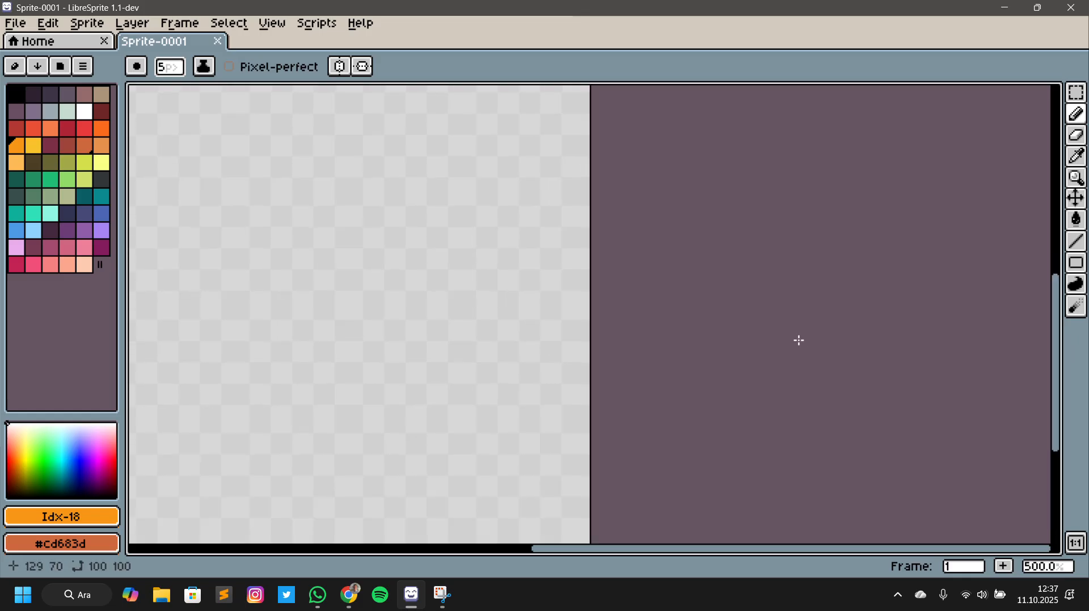
pyautogui.moveTo(771, 324); pyautogui.dragTo(879, 325)
pyautogui.scroll(-2, 882, 327)
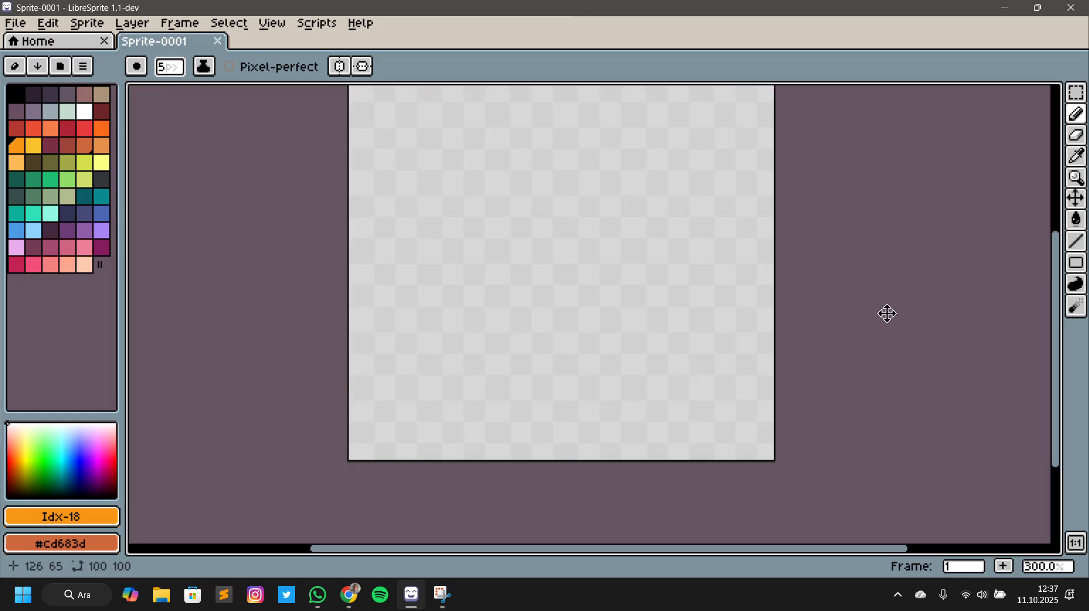
pyautogui.moveTo(883, 380); pyautogui.dragTo(882, 384)
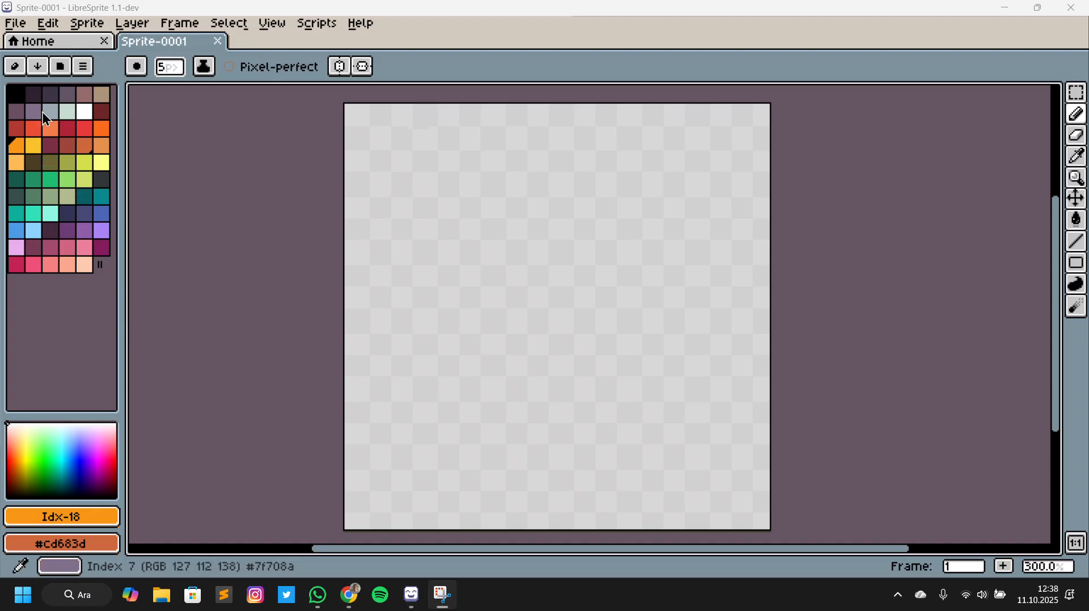
pyautogui.click(165, 69)
pyautogui.click(165, 69)
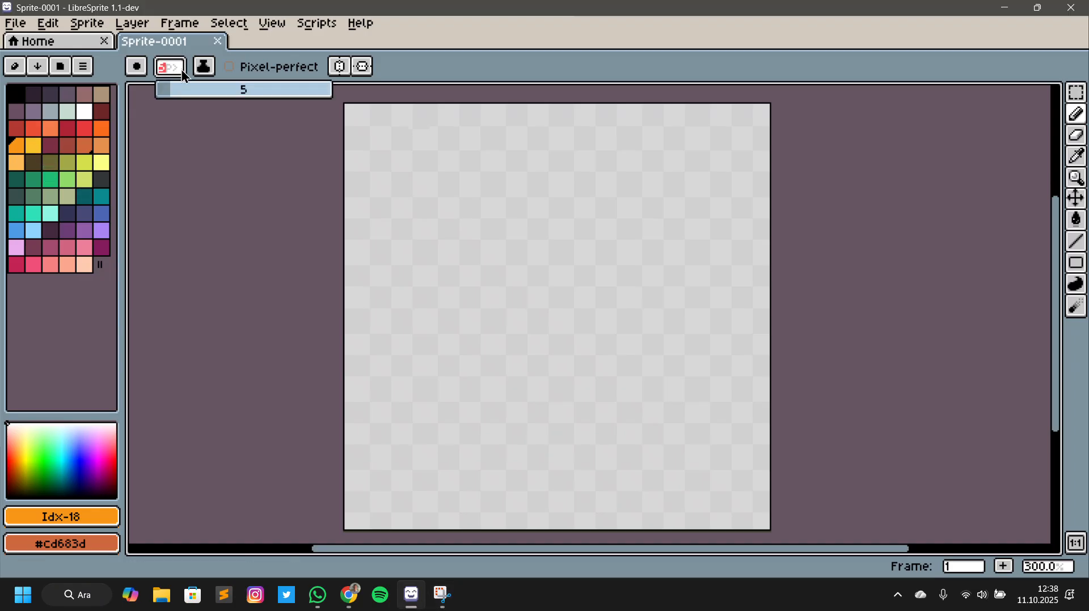
pyautogui.moveTo(171, 89); pyautogui.dragTo(158, 90)
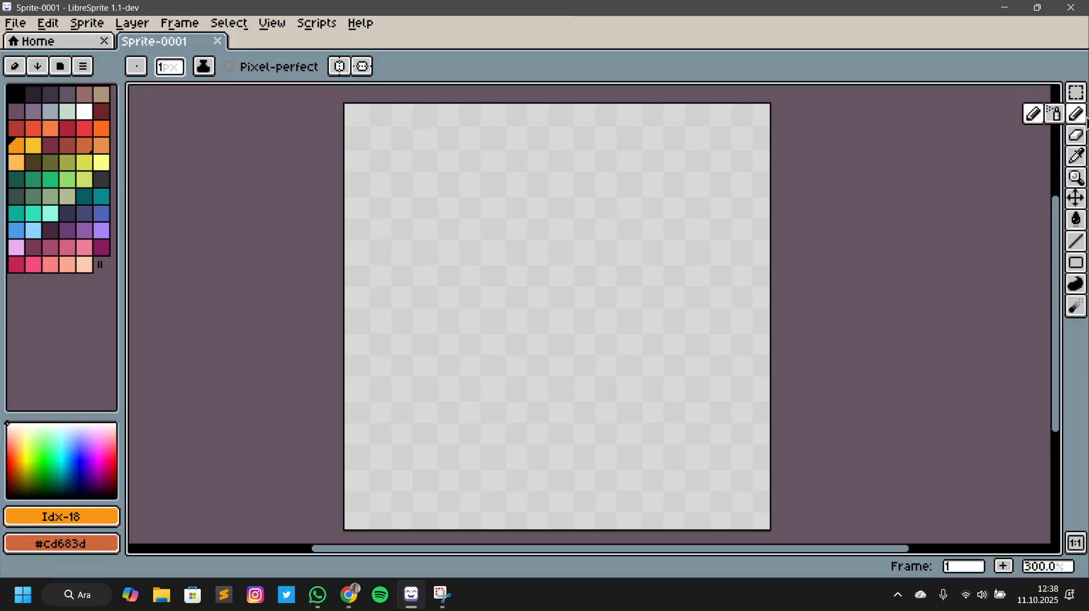
# Set the eraser's size to 1 px
pyautogui.click(1084, 119)
pyautogui.click(180, 68)
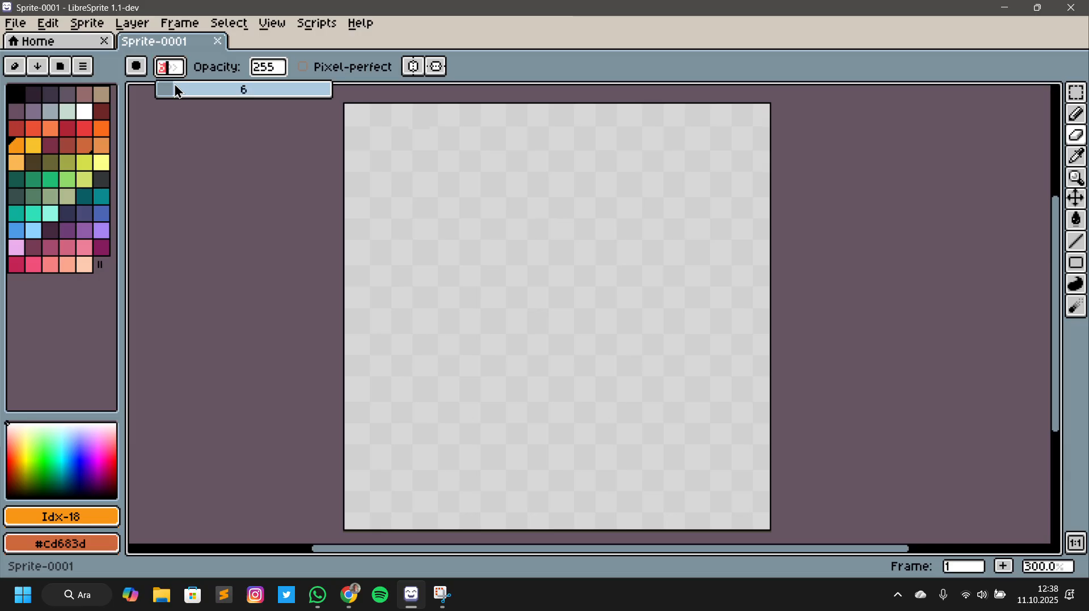
pyautogui.click(192, 131)
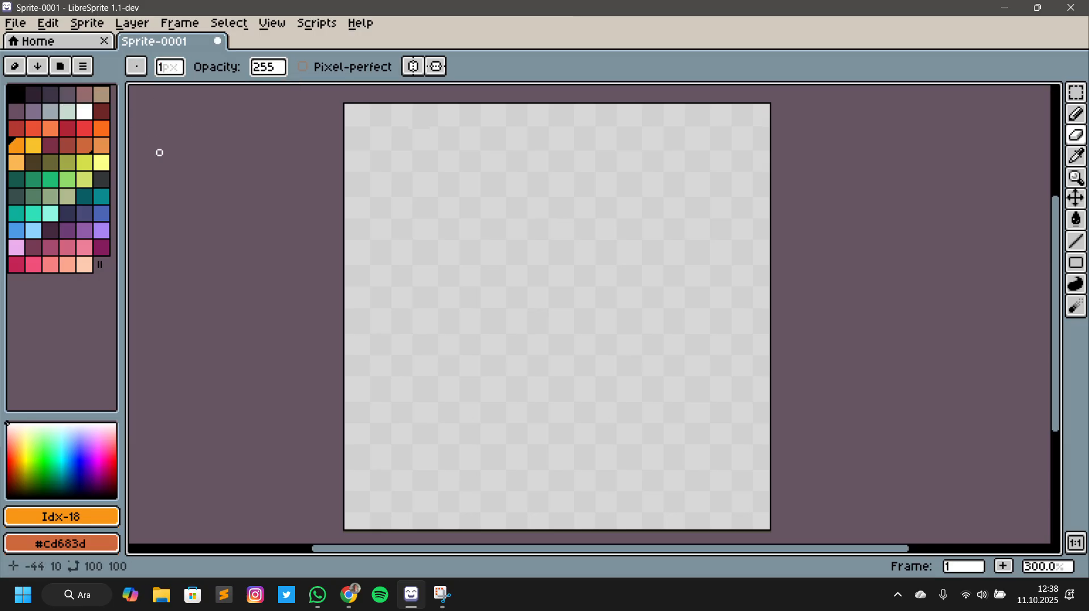
# Change the colour selector to a shade square with a hue strip and fill the canvas with dark green #374e4a
pyautogui.click(82, 67)
pyautogui.click(98, 179)
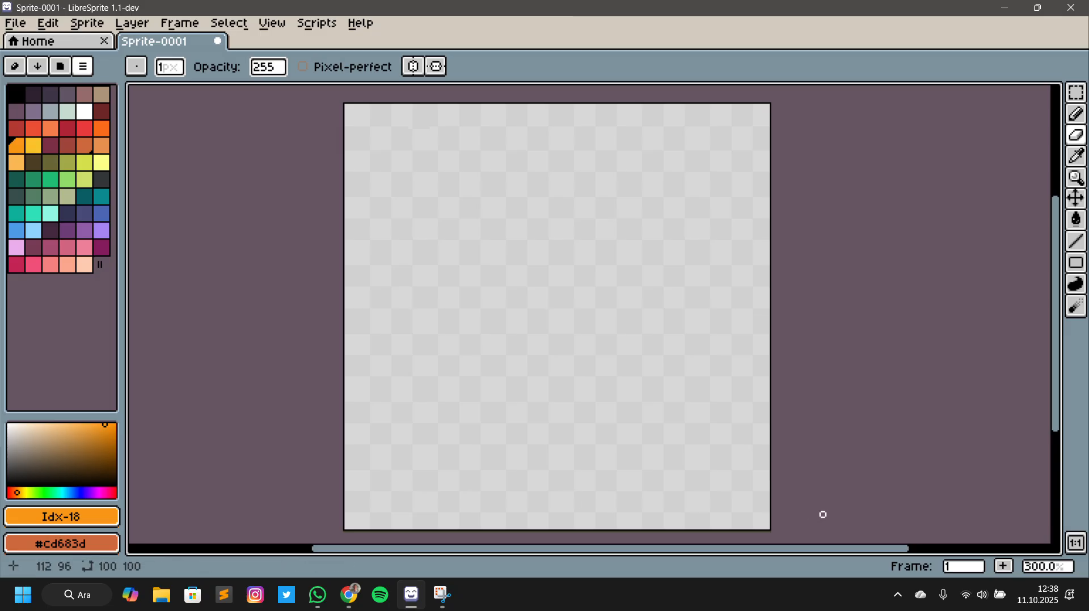
pyautogui.click(1076, 220)
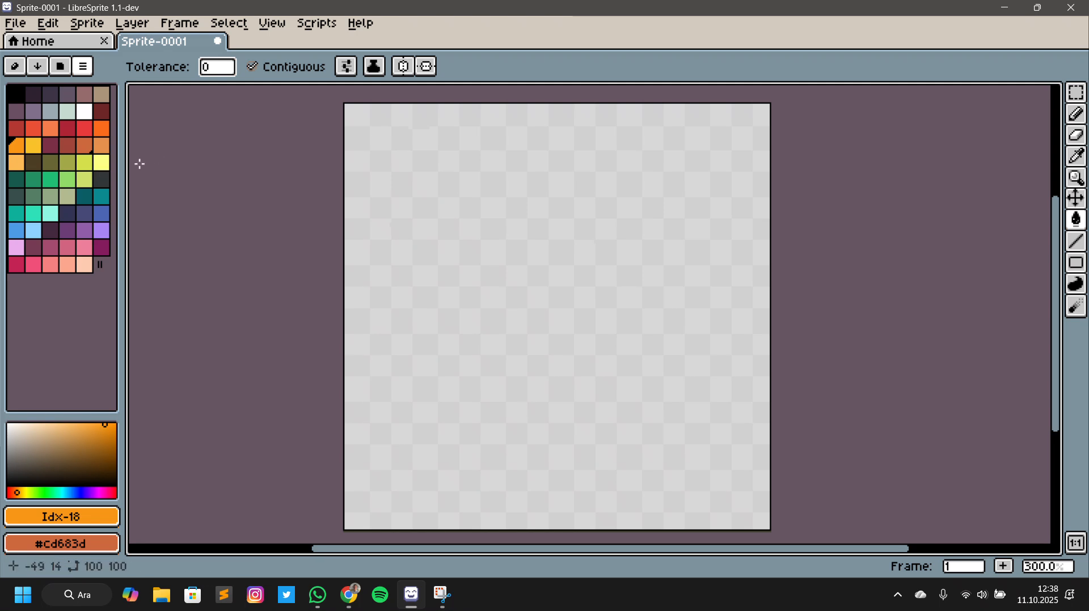
pyautogui.click(18, 181)
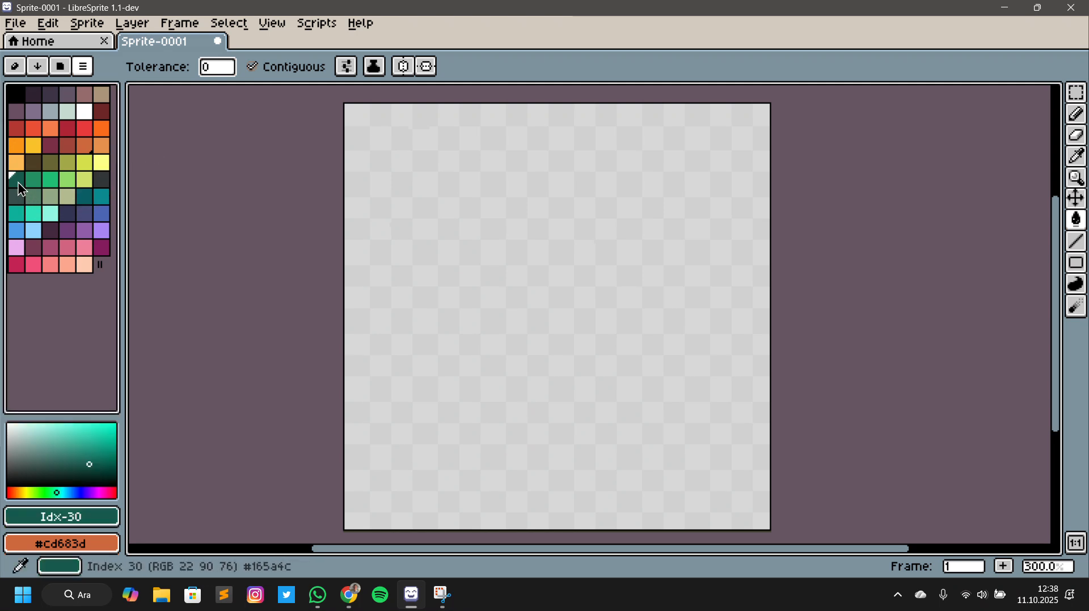
pyautogui.click(102, 181)
pyautogui.click(16, 196)
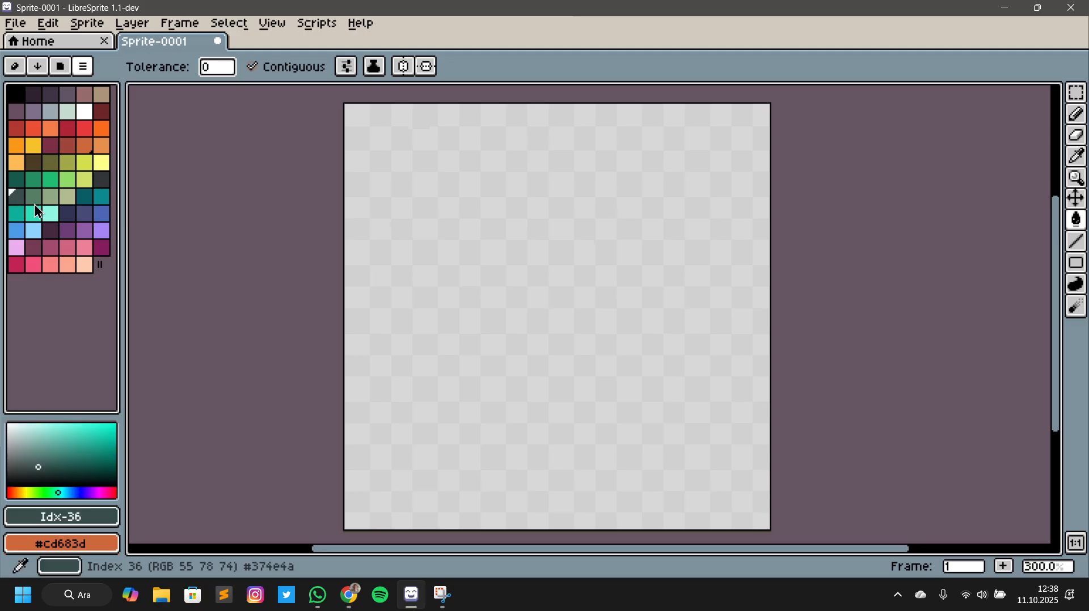
pyautogui.click(467, 255)
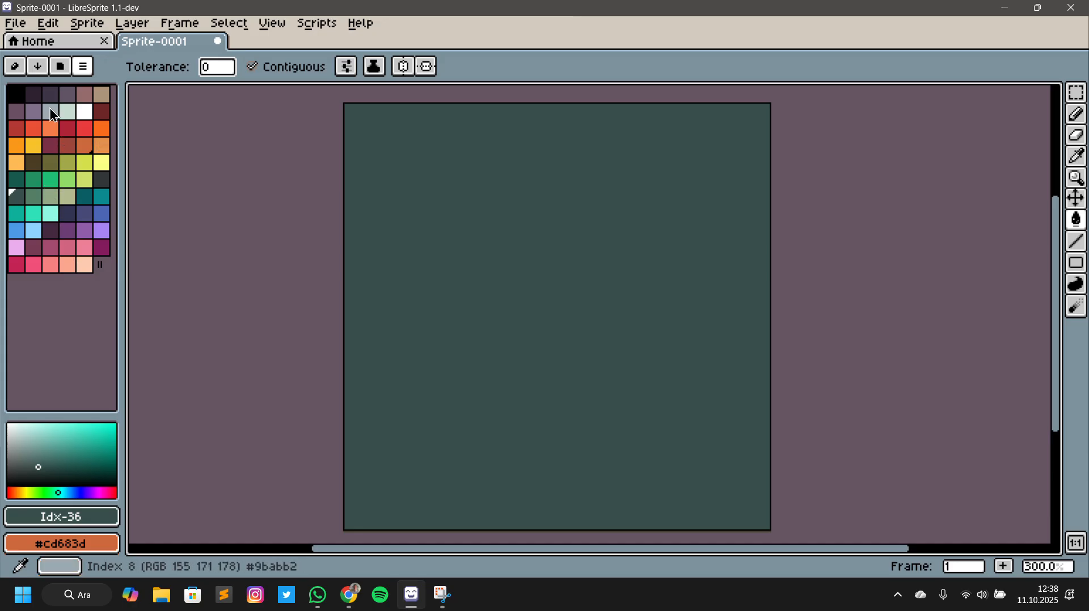
# Mix a brown foreground colour from the dark brown palette swatch with hue 39, saturation 93 and brightness 60
pyautogui.click(103, 119)
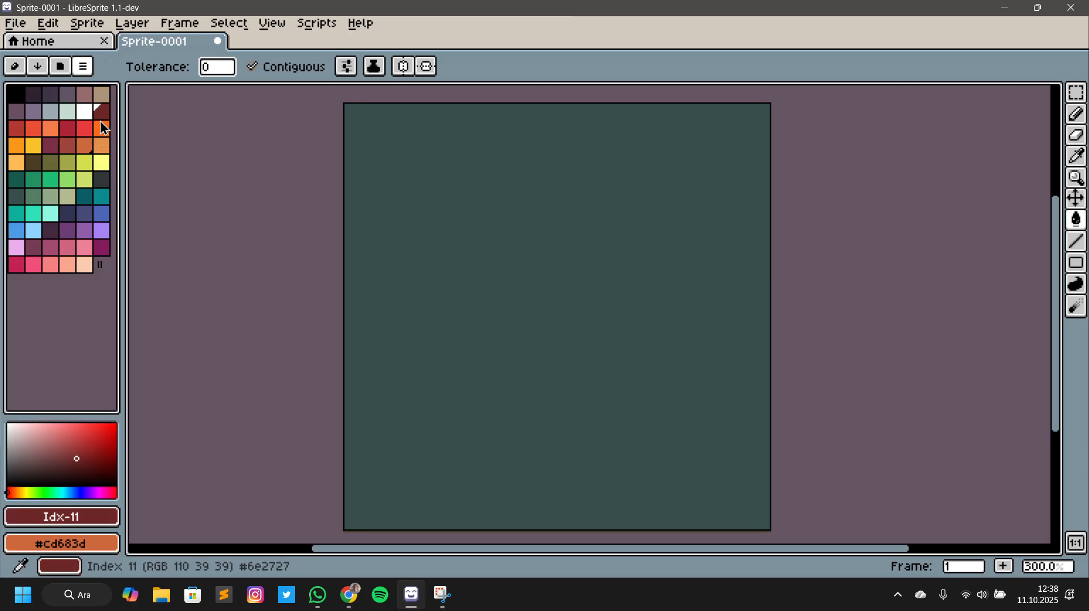
pyautogui.click(32, 166)
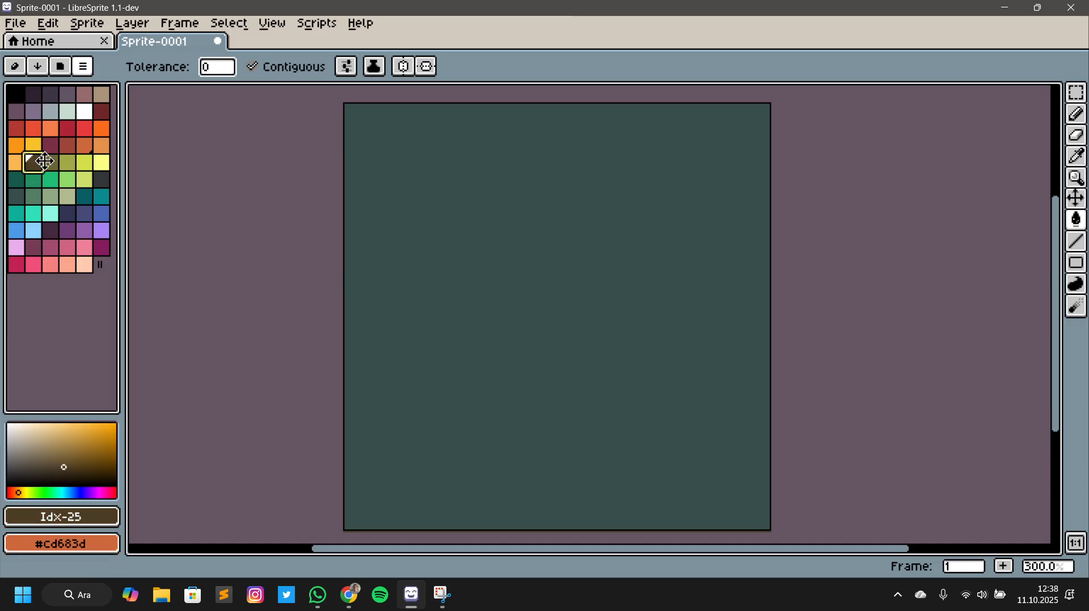
pyautogui.click(62, 515)
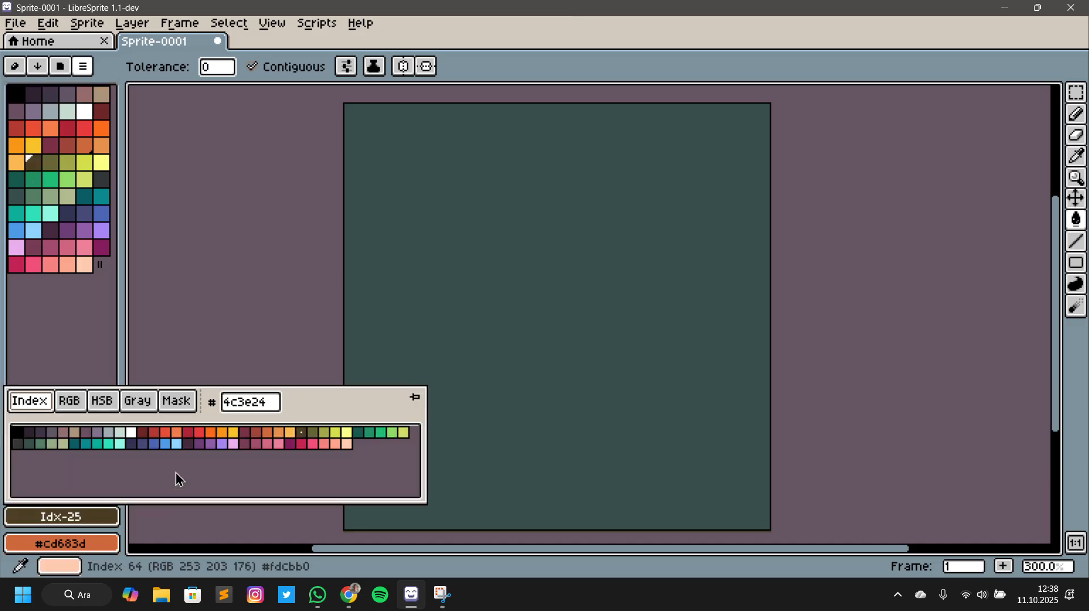
pyautogui.click(96, 407)
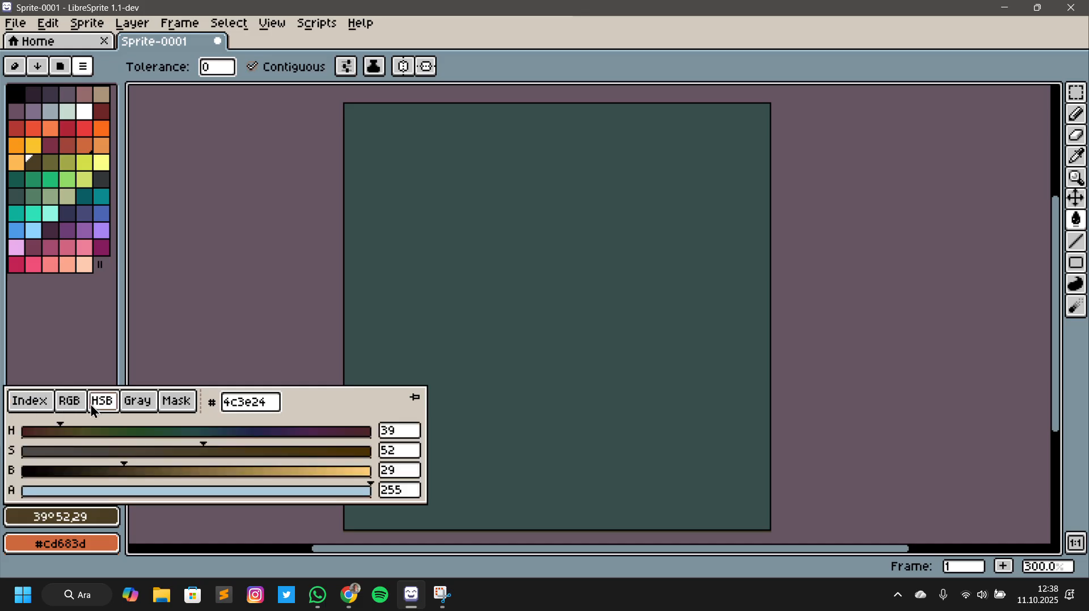
pyautogui.moveTo(124, 472); pyautogui.dragTo(346, 454)
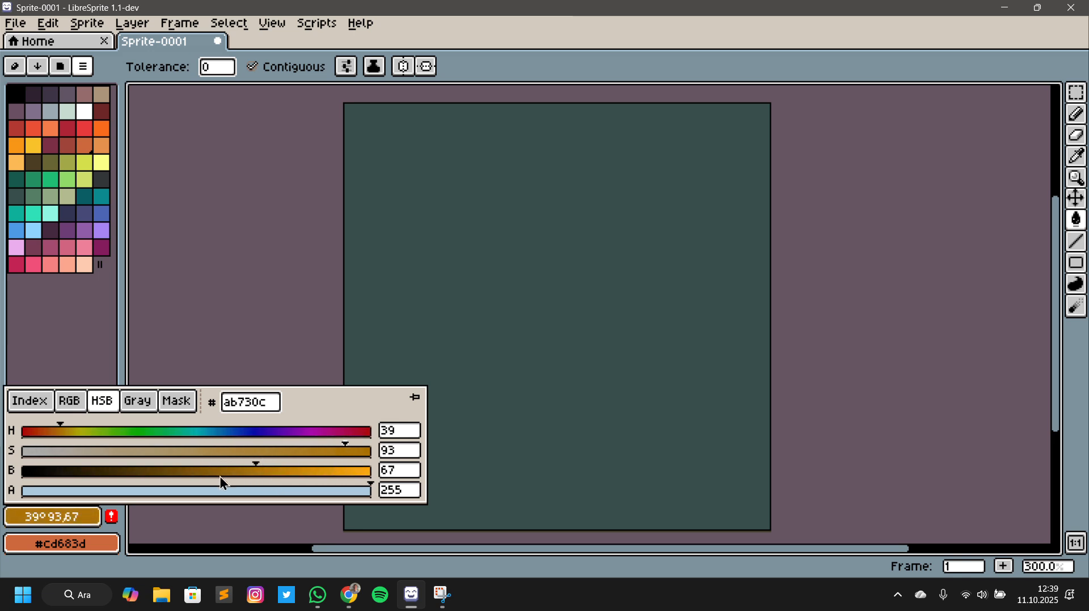
pyautogui.moveTo(220, 476)
pyautogui.mouseDown()
pyautogui.moveTo(247, 471)
pyautogui.moveTo(232, 471)
pyautogui.mouseUp()
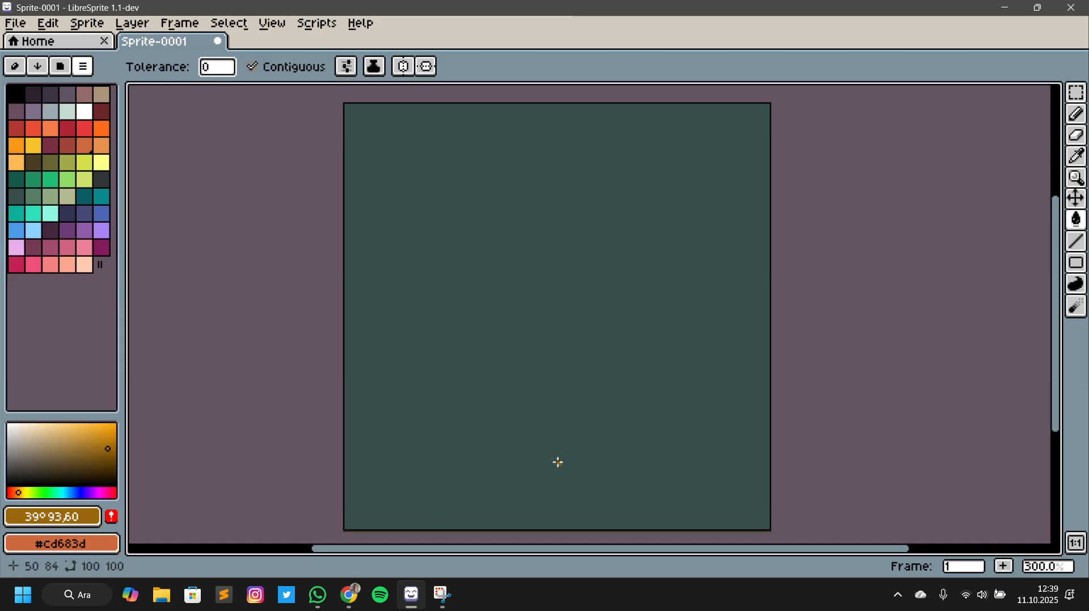
# Fill the whole dark green canvas with the brown foreground colour using the Paint Bucket
pyautogui.scroll(2, 495, 442)
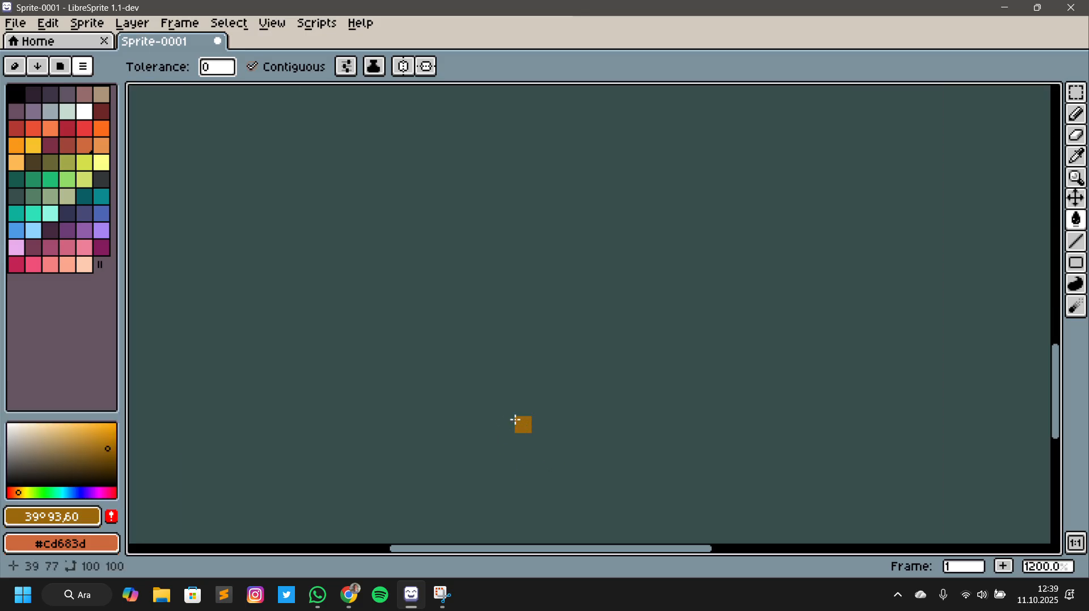
pyautogui.scroll(-6, 527, 340)
pyautogui.scroll(4, 488, 315)
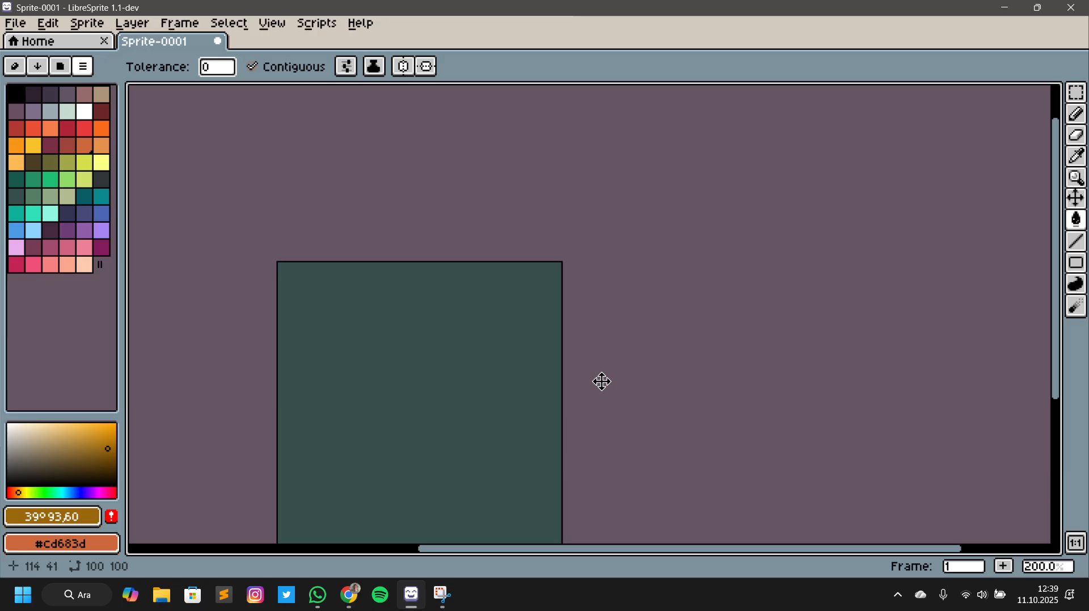
pyautogui.moveTo(600, 381); pyautogui.dragTo(681, 307)
pyautogui.scroll(1, 560, 361)
pyautogui.moveTo(451, 382); pyautogui.dragTo(472, 367)
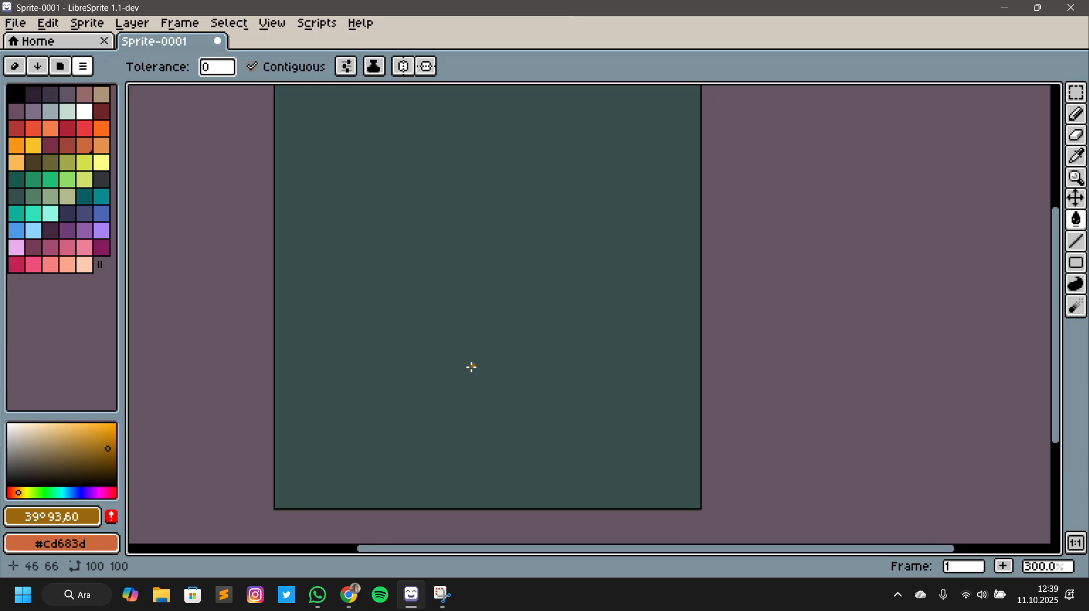
pyautogui.scroll(1, 487, 357)
pyautogui.scroll(2, 428, 374)
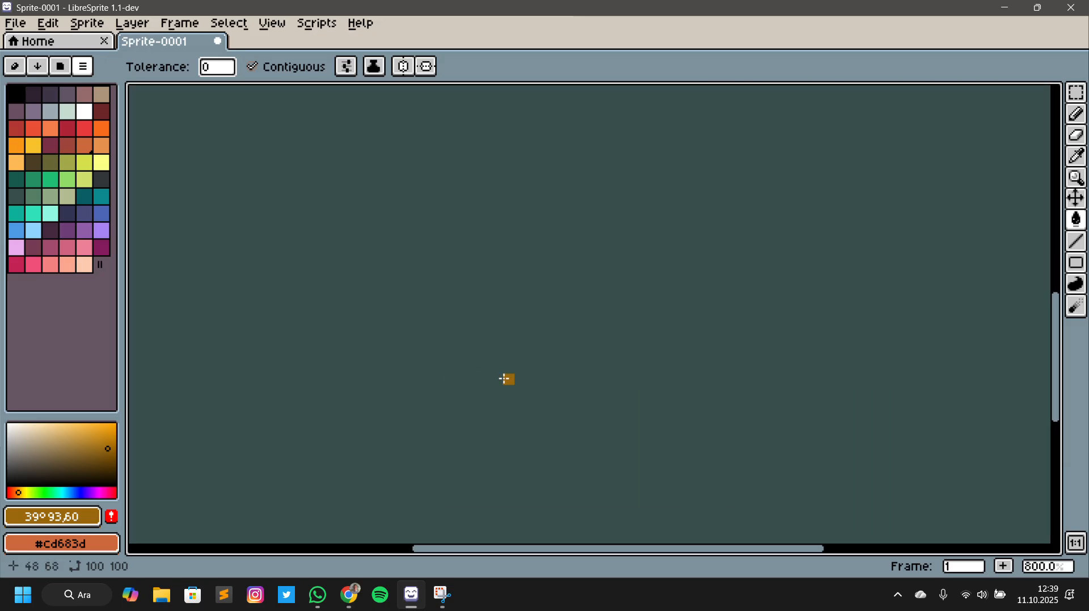
pyautogui.scroll(-2, 505, 379)
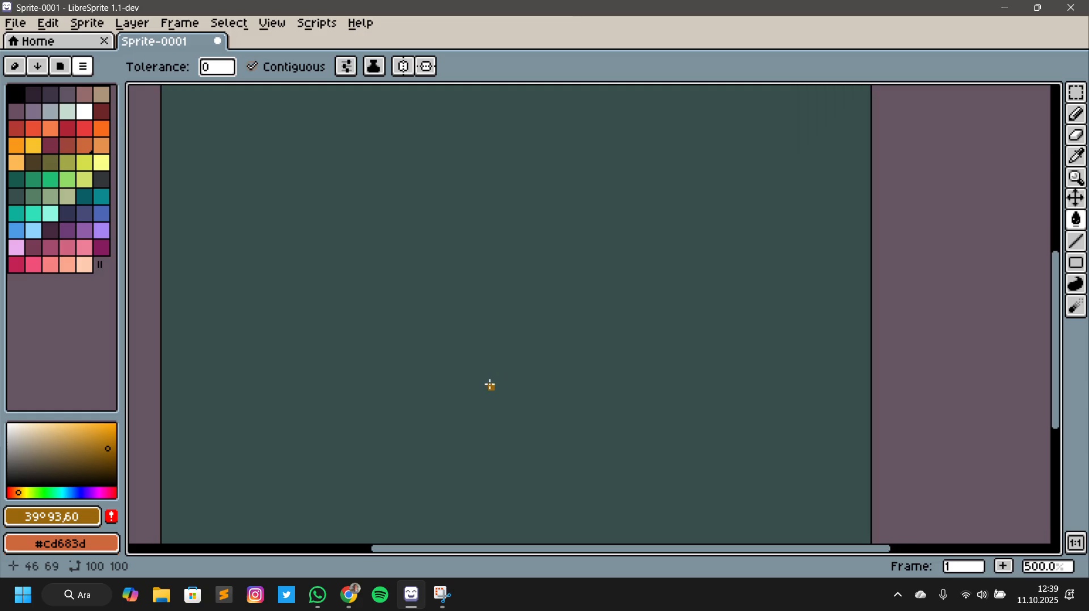
pyautogui.click(483, 391)
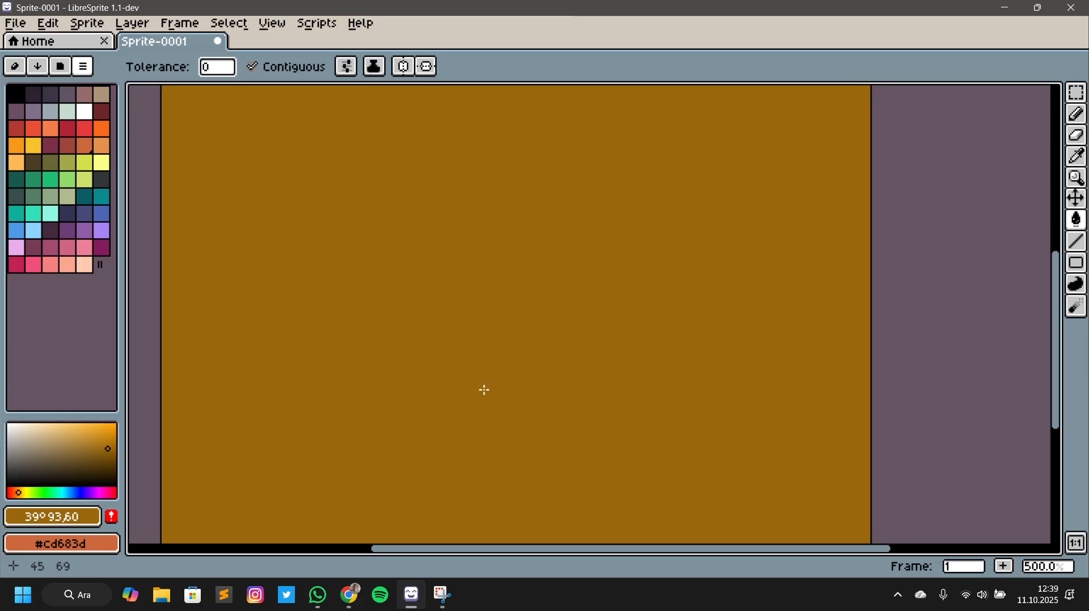
# Undo the brown canvas fill and draw a brown block 3 px wide and 4 px tall below the canvas centre with the Pencil
pyautogui.press('v')
pyautogui.hotkey('ctrl', 'z')
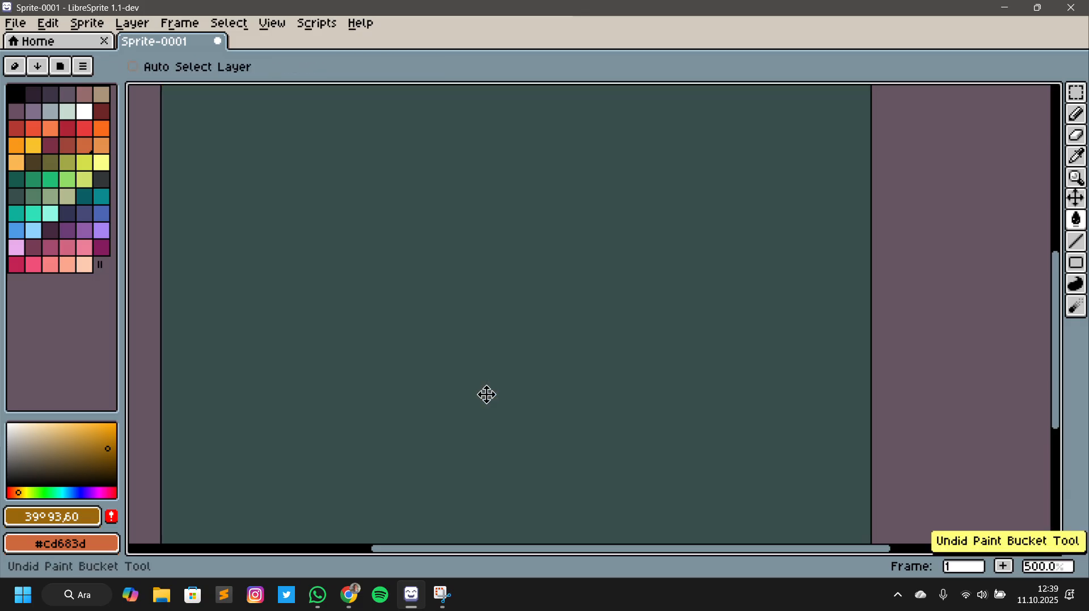
pyautogui.press('b')
pyautogui.scroll(7, 485, 395)
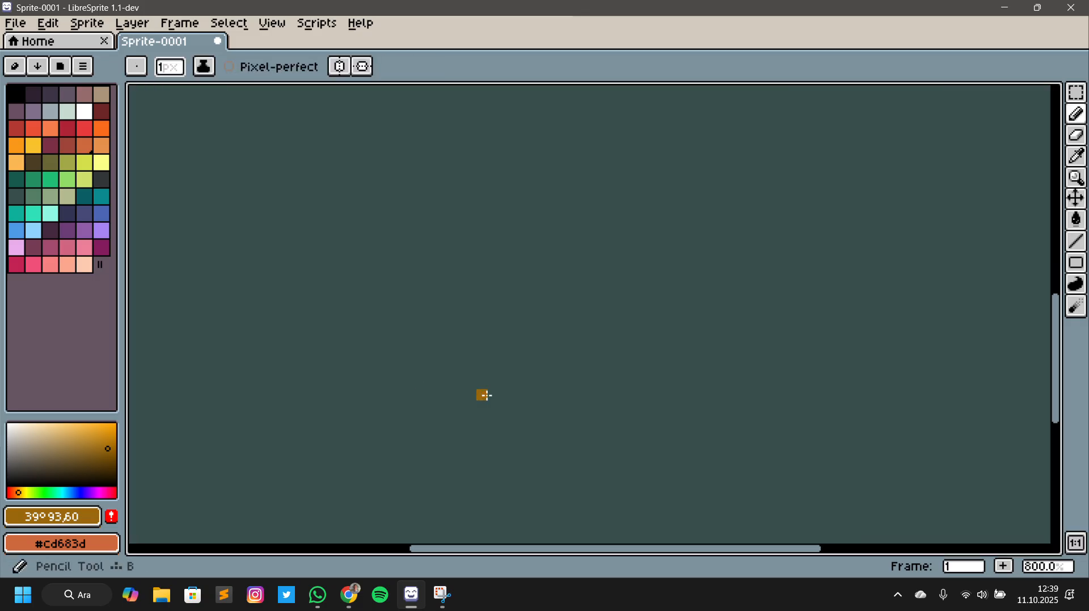
pyautogui.click(486, 395)
pyautogui.moveTo(470, 397)
pyautogui.mouseDown()
pyautogui.moveTo(466, 431)
pyautogui.moveTo(497, 403)
pyautogui.moveTo(478, 462)
pyautogui.moveTo(541, 402)
pyautogui.moveTo(541, 472)
pyautogui.moveTo(470, 495)
pyautogui.moveTo(545, 507)
pyautogui.mouseUp()
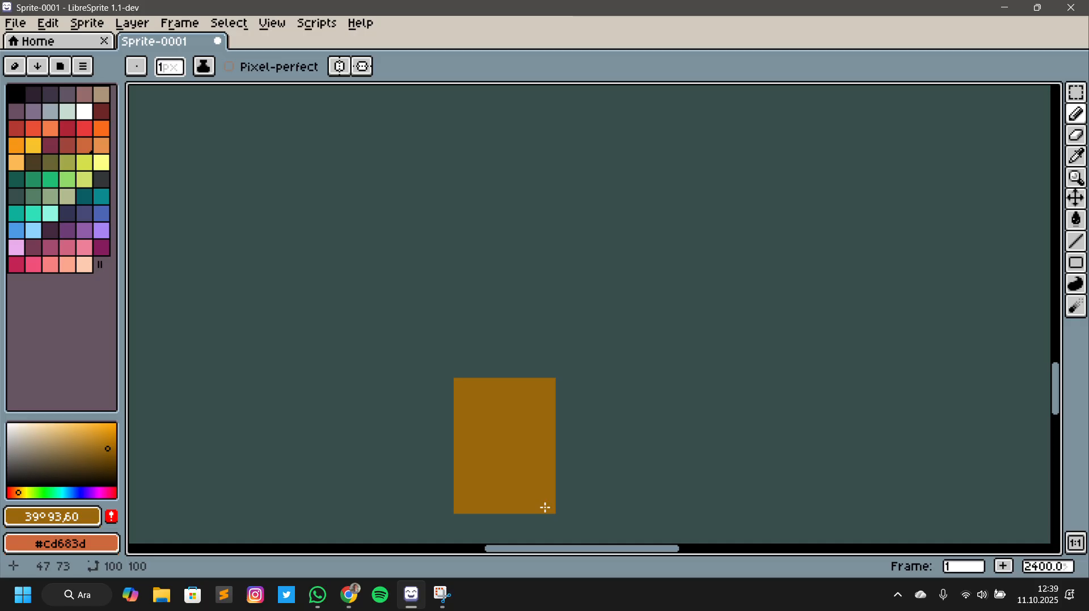
# Extend the brown block downward with the Pencil into a handle 3 px wide and 11 px tall
pyautogui.scroll(-2, 485, 463)
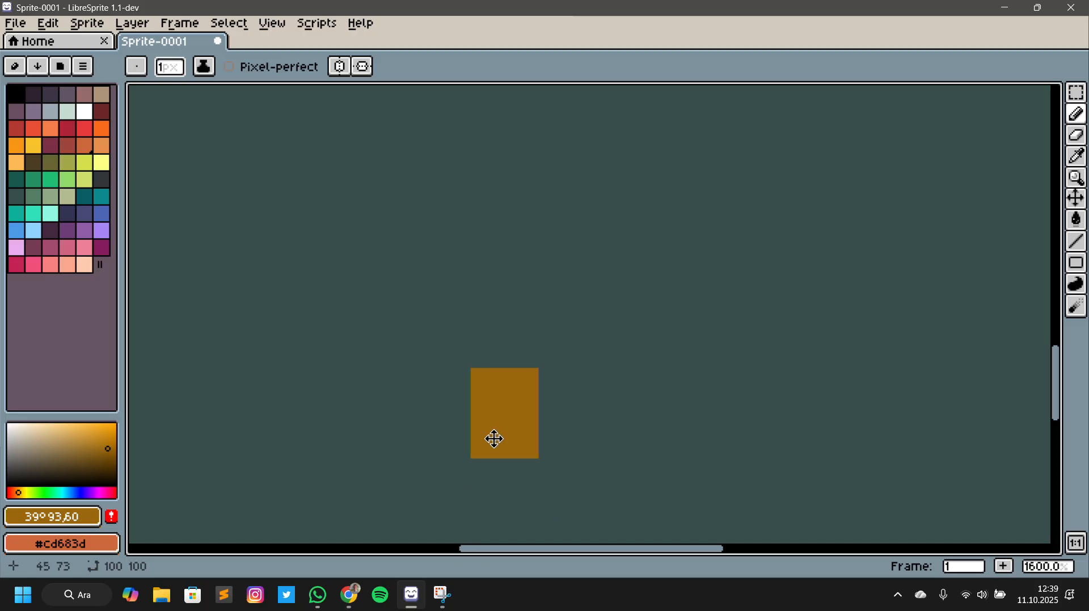
pyautogui.click(477, 459)
pyautogui.moveTo(477, 460); pyautogui.dragTo(522, 463)
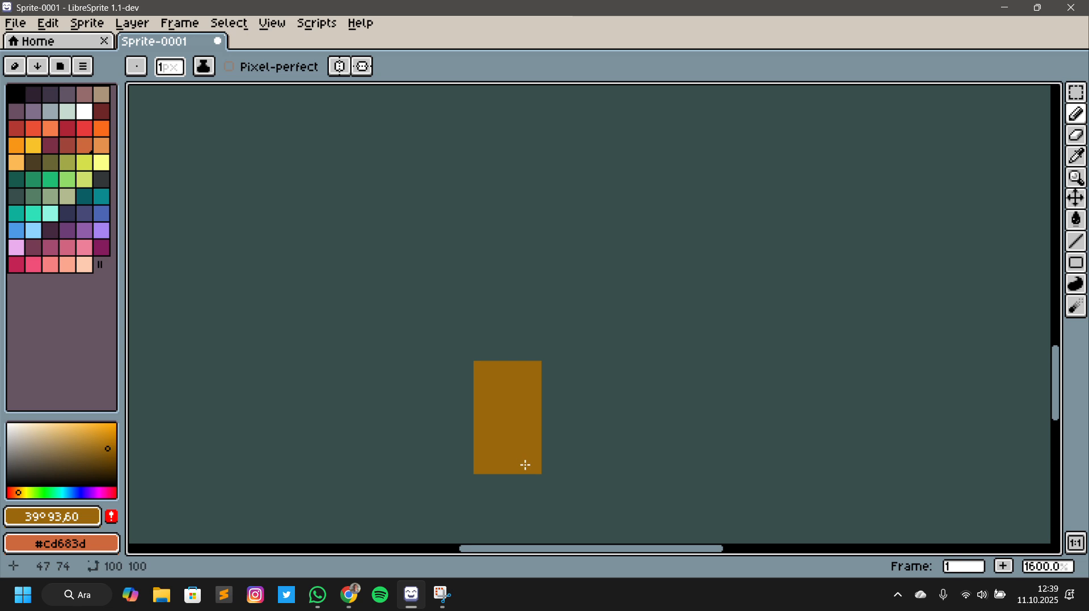
pyautogui.click(482, 483)
pyautogui.scroll(-4, 506, 494)
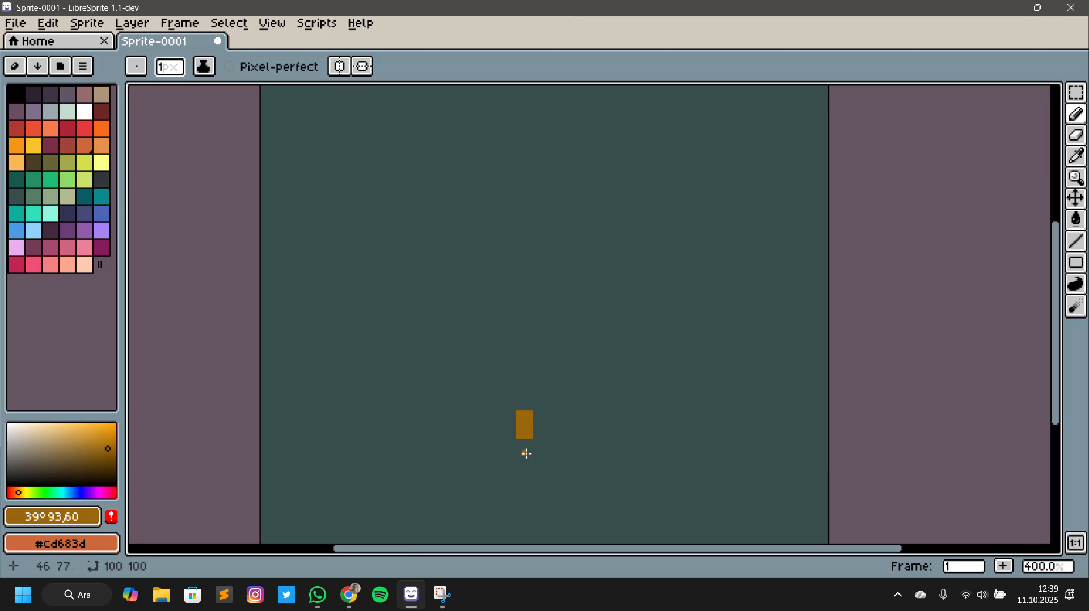
pyautogui.moveTo(562, 451)
pyautogui.mouseDown()
pyautogui.moveTo(569, 351)
pyautogui.moveTo(519, 346)
pyautogui.moveTo(530, 359)
pyautogui.moveTo(529, 339)
pyautogui.moveTo(532, 364)
pyautogui.mouseUp()
pyautogui.scroll(2, 549, 343)
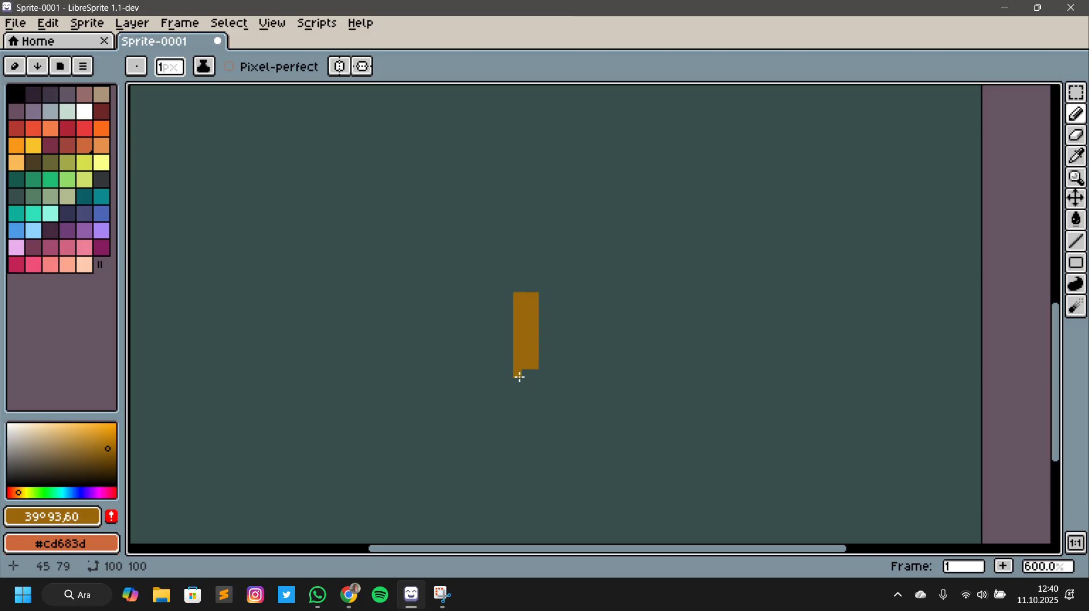
pyautogui.moveTo(520, 378); pyautogui.dragTo(528, 374)
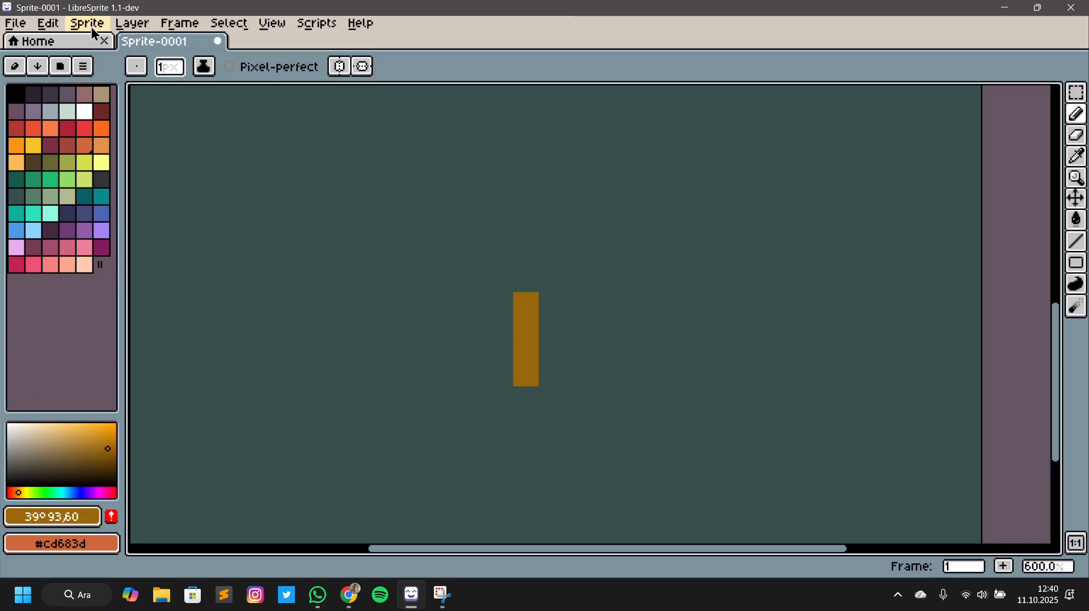
# Choose the pale grey-green palette swatch #c7dcd0 as the foreground colour
pyautogui.click(68, 116)
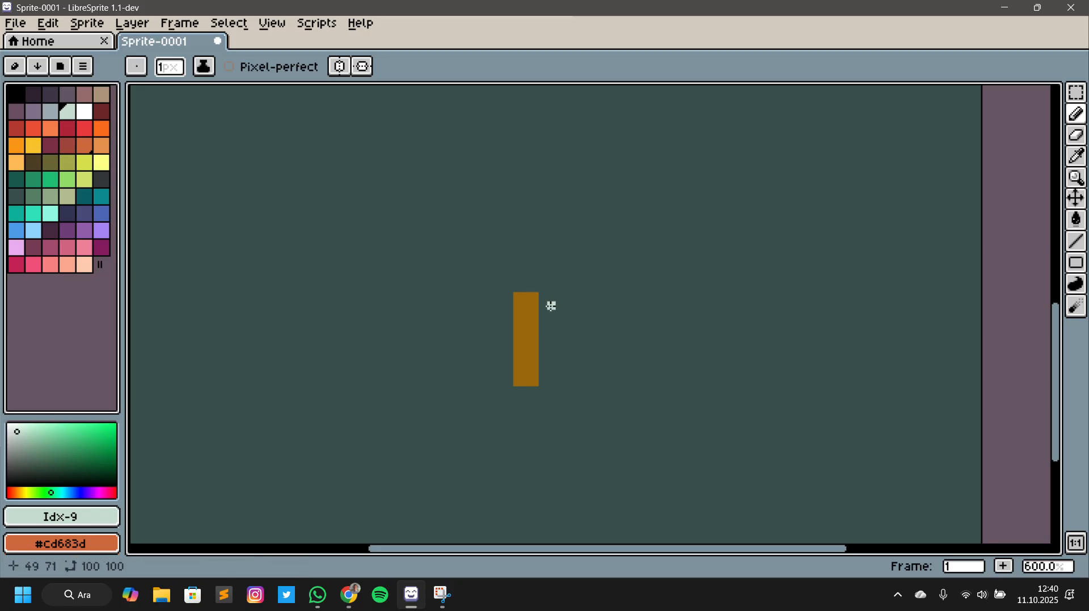
pyautogui.scroll(-2, 539, 250)
pyautogui.scroll(1, 537, 229)
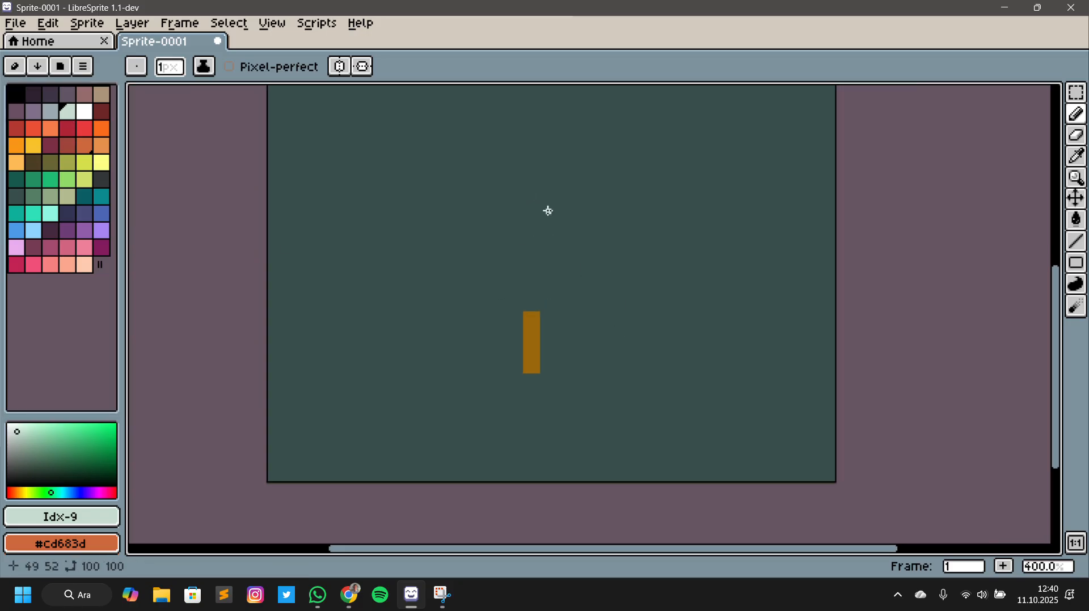
pyautogui.scroll(3, 546, 301)
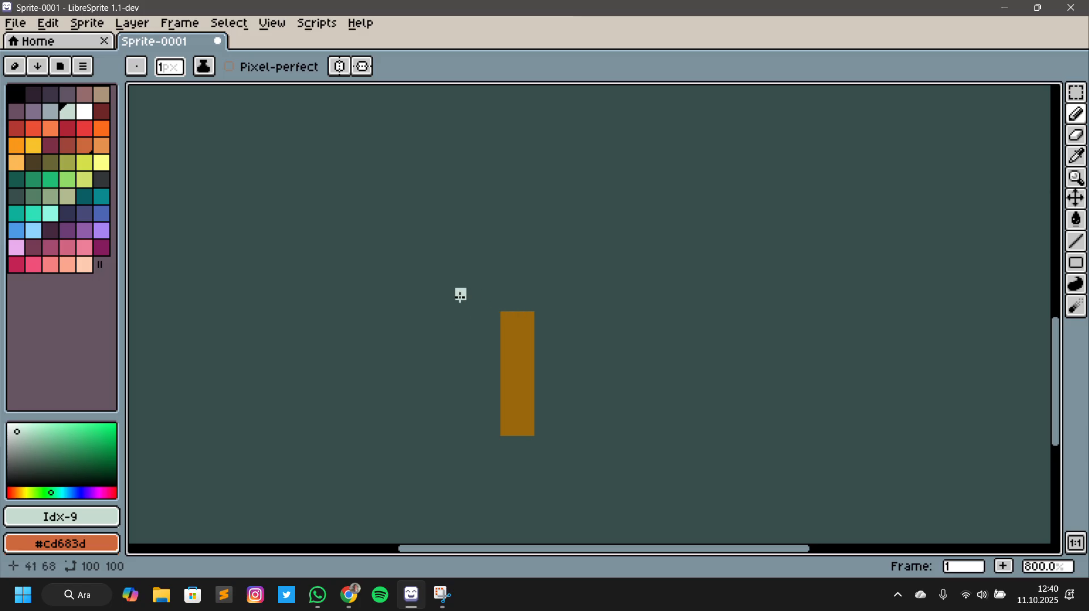
pyautogui.moveTo(428, 306)
pyautogui.mouseDown()
pyautogui.moveTo(640, 297)
pyautogui.moveTo(404, 280)
pyautogui.mouseUp()
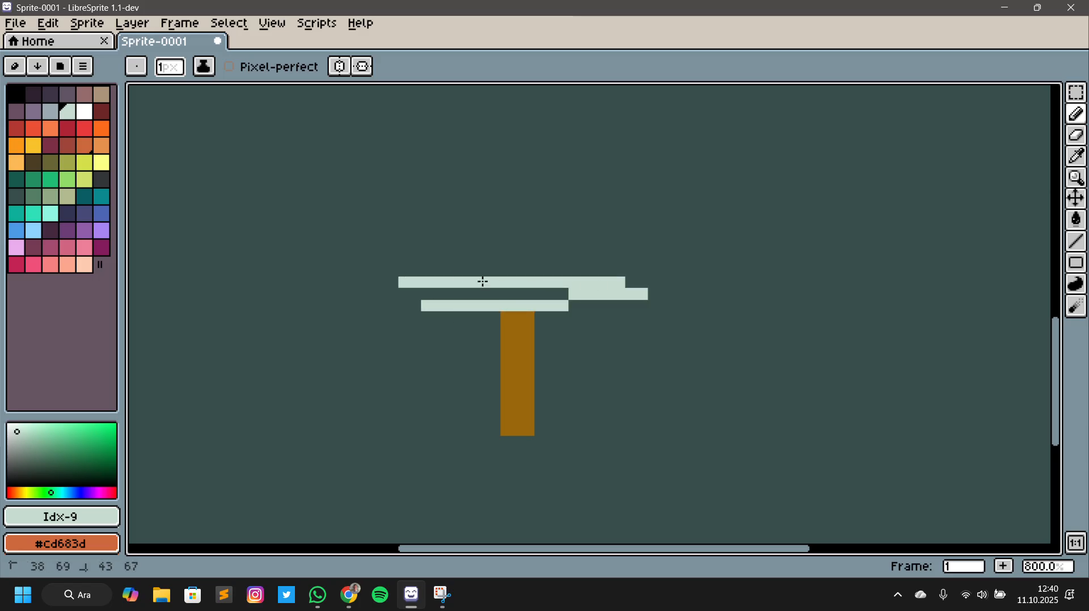
pyautogui.press('v')
pyautogui.hotkey('ctrl', 'z')
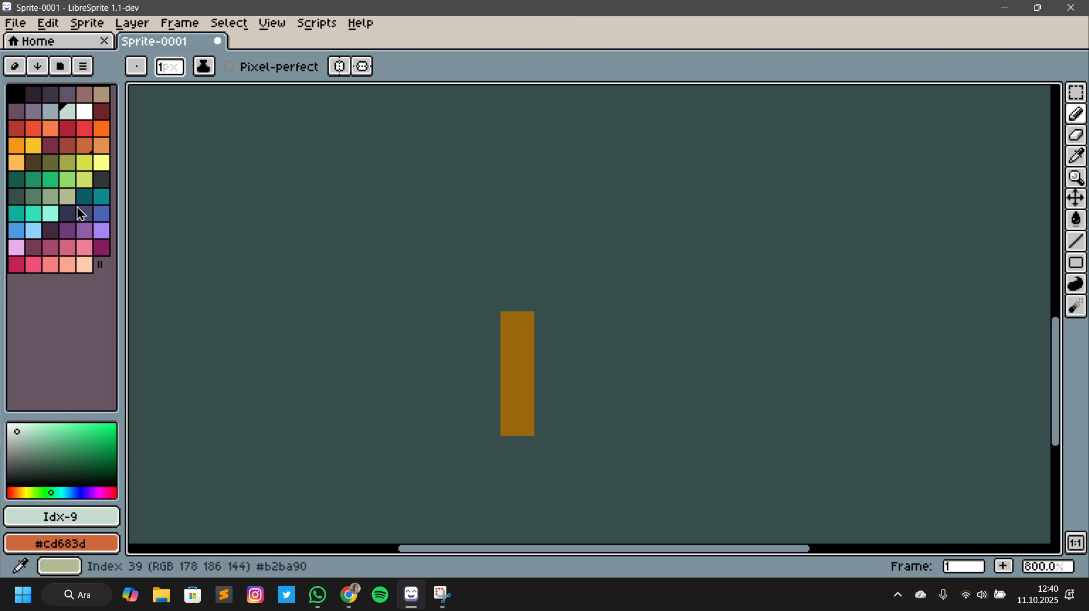
# Adjust the foreground colour to a pale mint with hue 167, saturation 24 and brightness 86
pyautogui.click(69, 516)
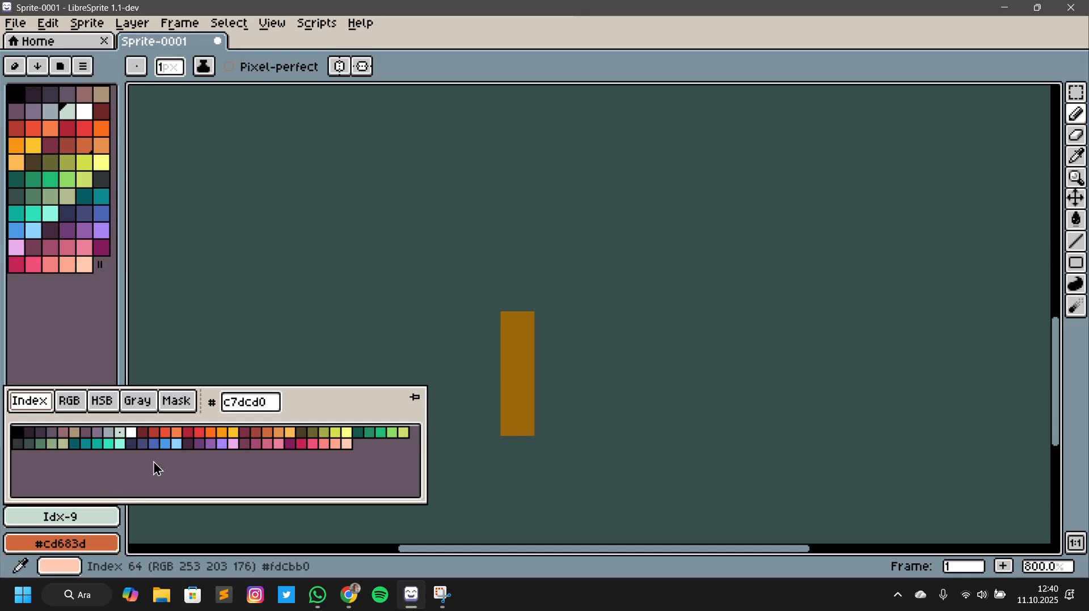
pyautogui.click(71, 401)
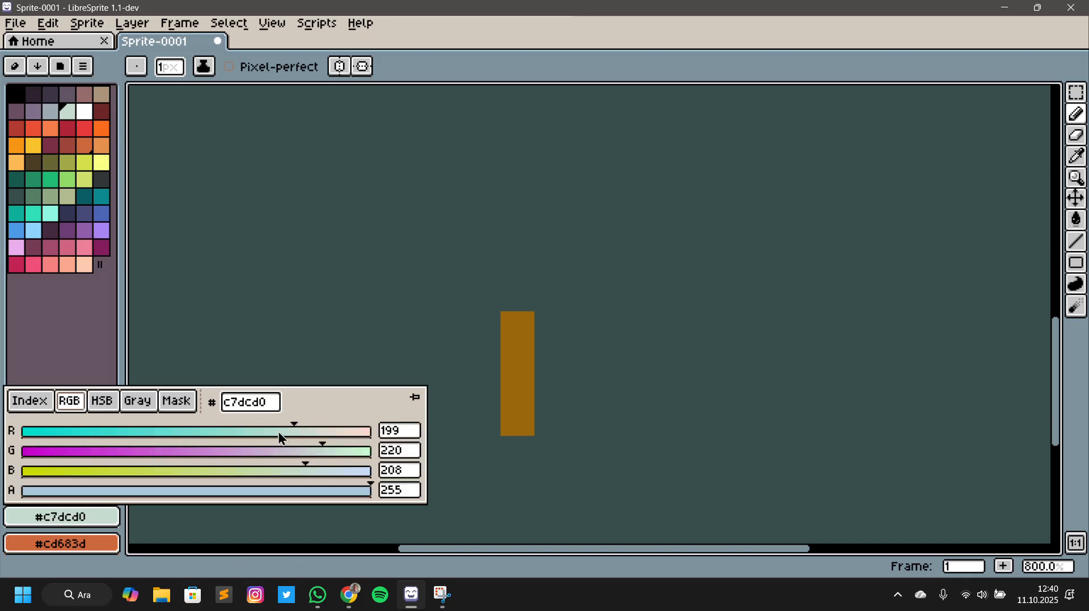
pyautogui.moveTo(288, 425); pyautogui.dragTo(246, 425)
pyautogui.click(107, 400)
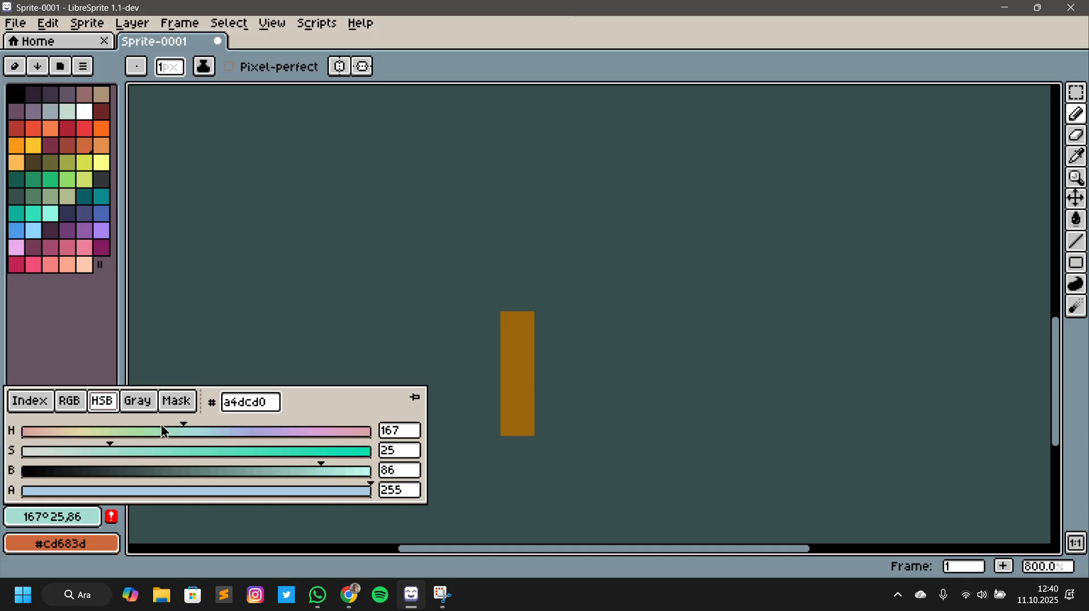
pyautogui.moveTo(114, 446); pyautogui.dragTo(107, 446)
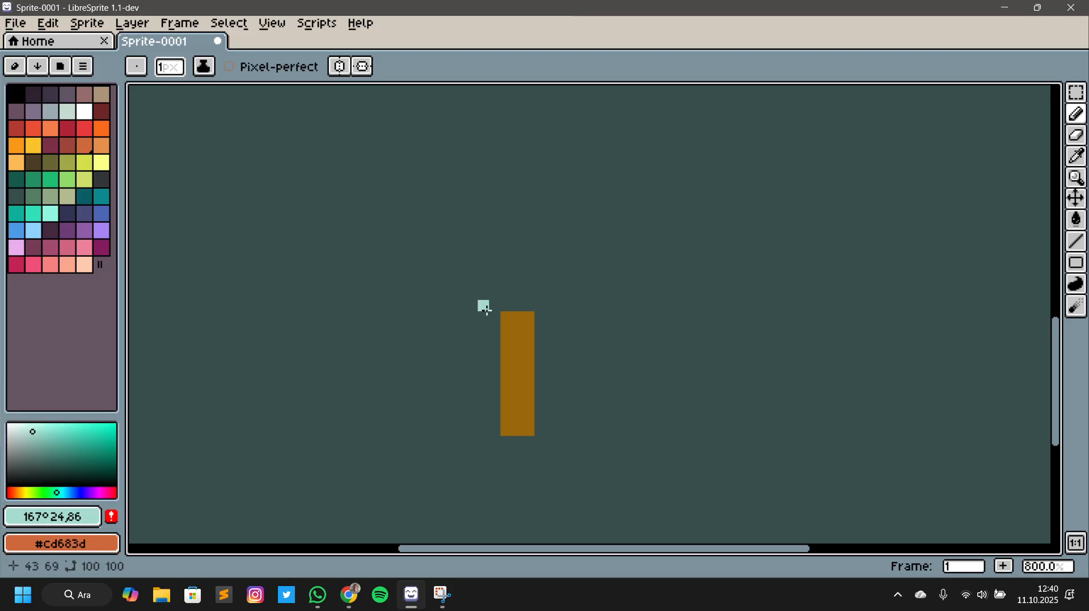
pyautogui.moveTo(451, 307); pyautogui.dragTo(499, 312)
pyautogui.hotkey('ctrl', 'z')
pyautogui.moveTo(446, 306)
pyautogui.mouseDown()
pyautogui.moveTo(536, 298)
pyautogui.moveTo(536, 306)
pyautogui.moveTo(574, 306)
pyautogui.mouseUp()
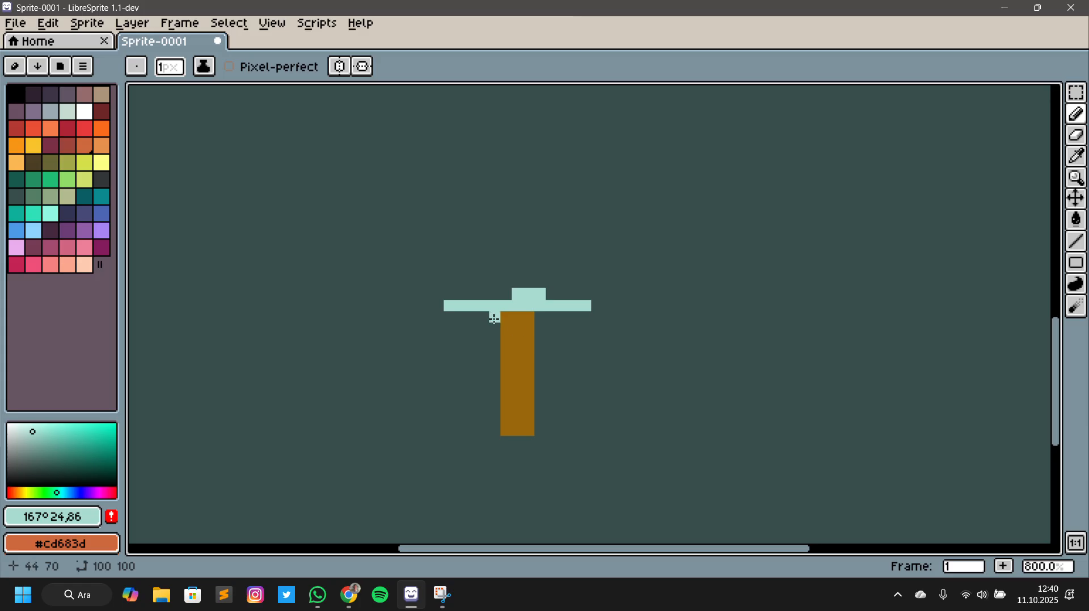
pyautogui.press('v')
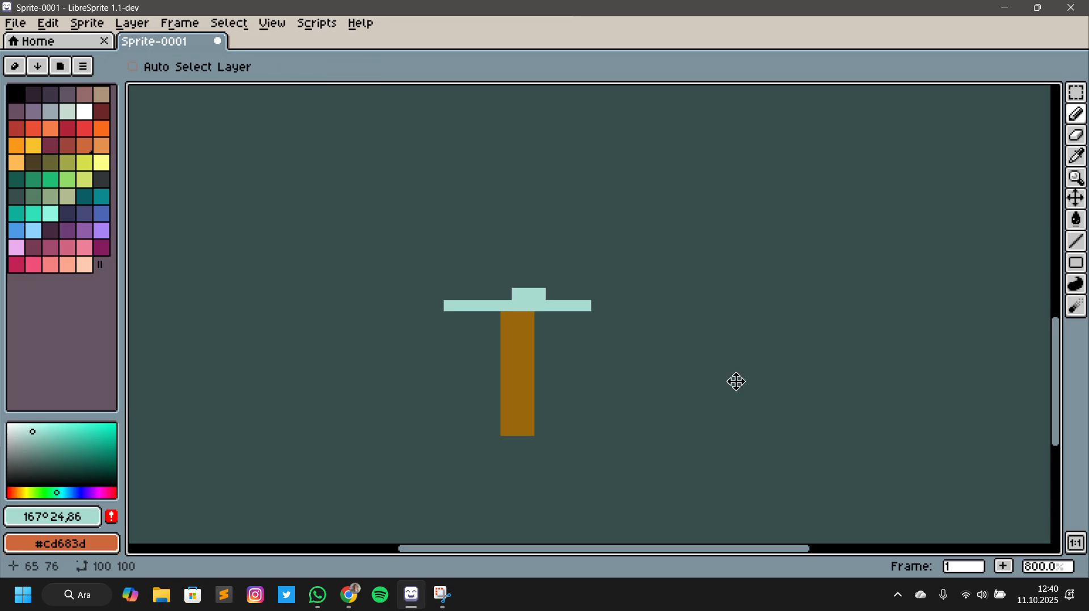
pyautogui.hotkey('ctrl', 'z')
# Draw a mint head on top of the brown handle with the Pencil, in rows 11, 15 and 12 px wide from bottom to top
pyautogui.press('b')
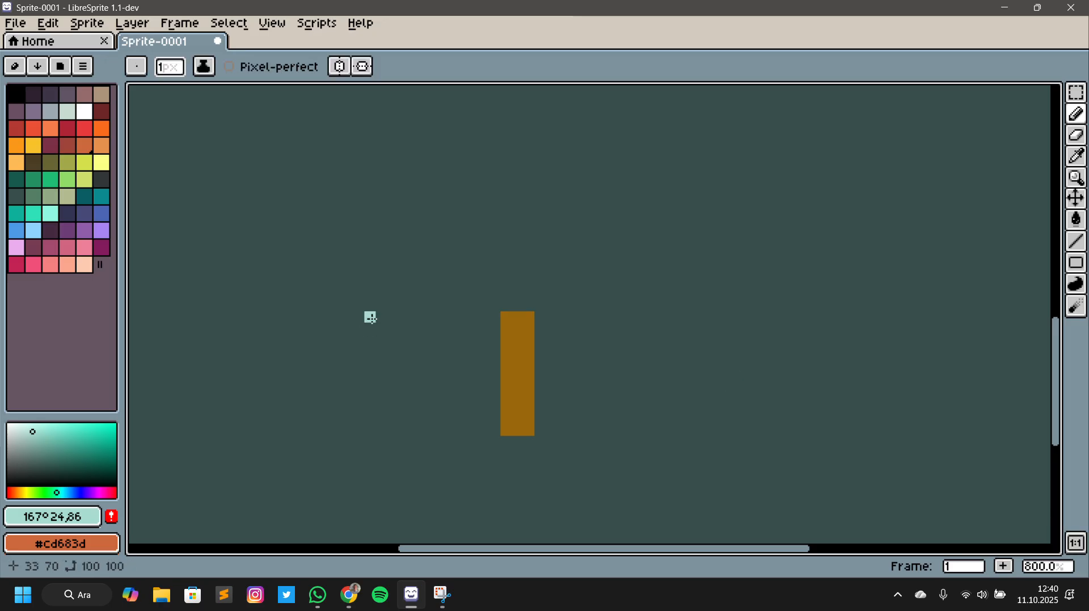
pyautogui.moveTo(494, 305); pyautogui.dragTo(571, 307)
pyautogui.moveTo(483, 305); pyautogui.dragTo(459, 305)
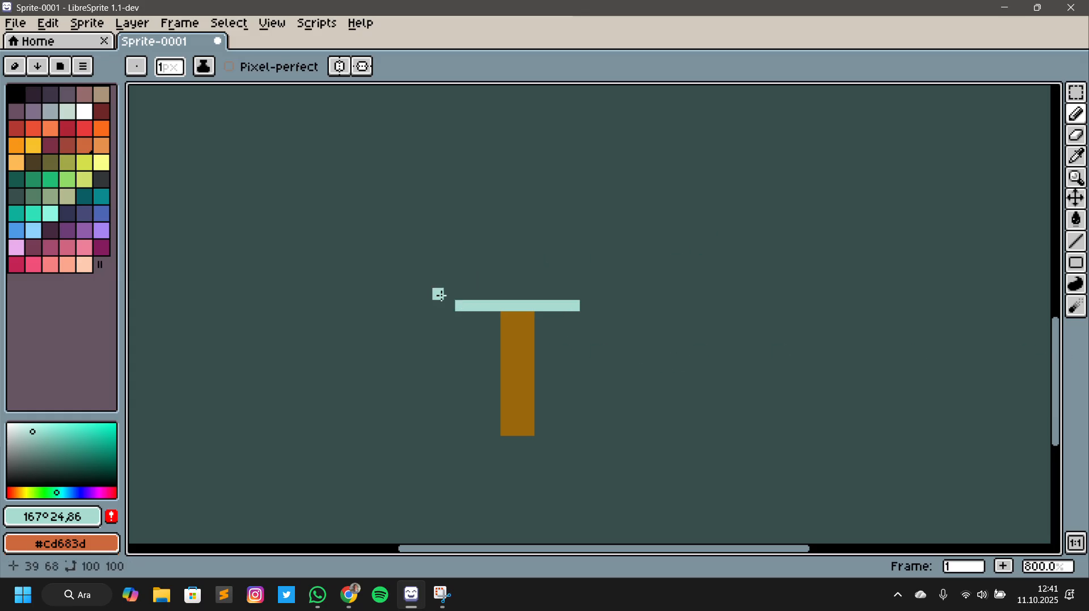
pyautogui.moveTo(438, 294); pyautogui.dragTo(600, 294)
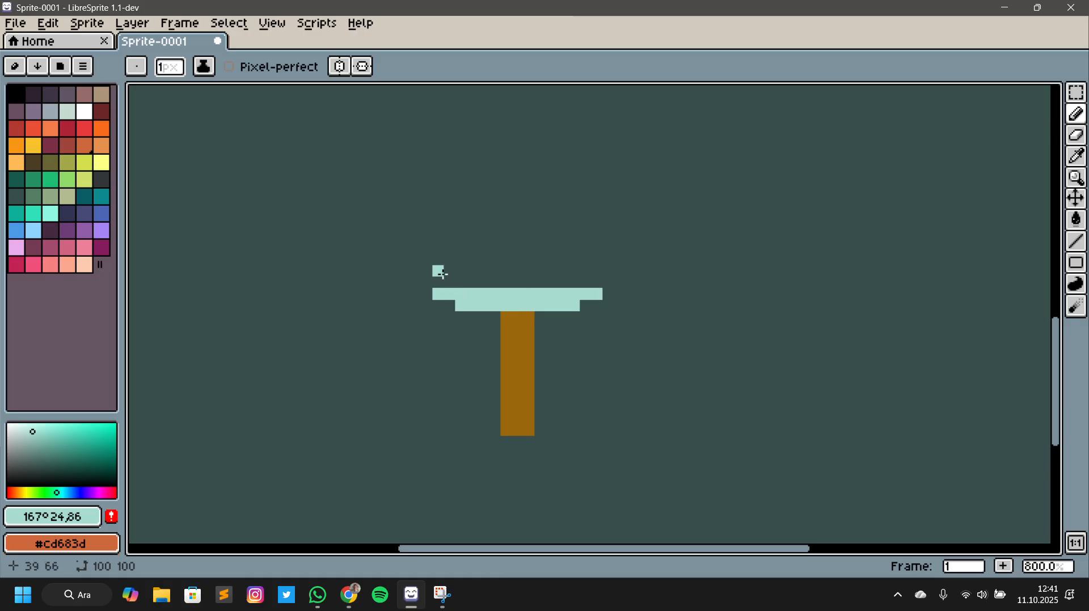
pyautogui.moveTo(446, 282); pyautogui.dragTo(577, 281)
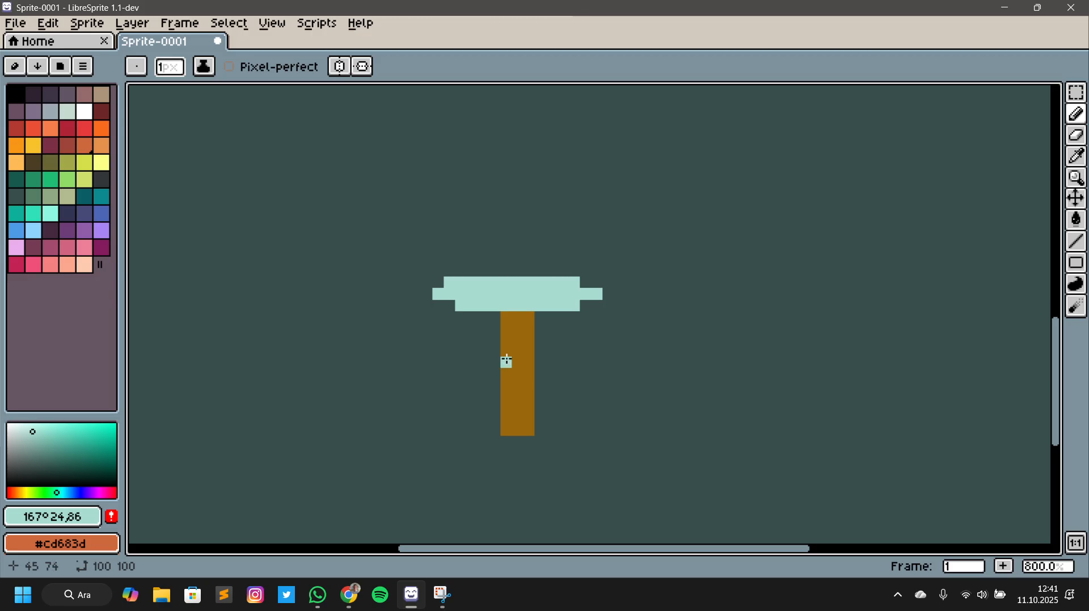
# Paint a mint band 4 px tall across the handle's middle, widening its two centre rows by 1 px on each side
pyautogui.click(505, 353)
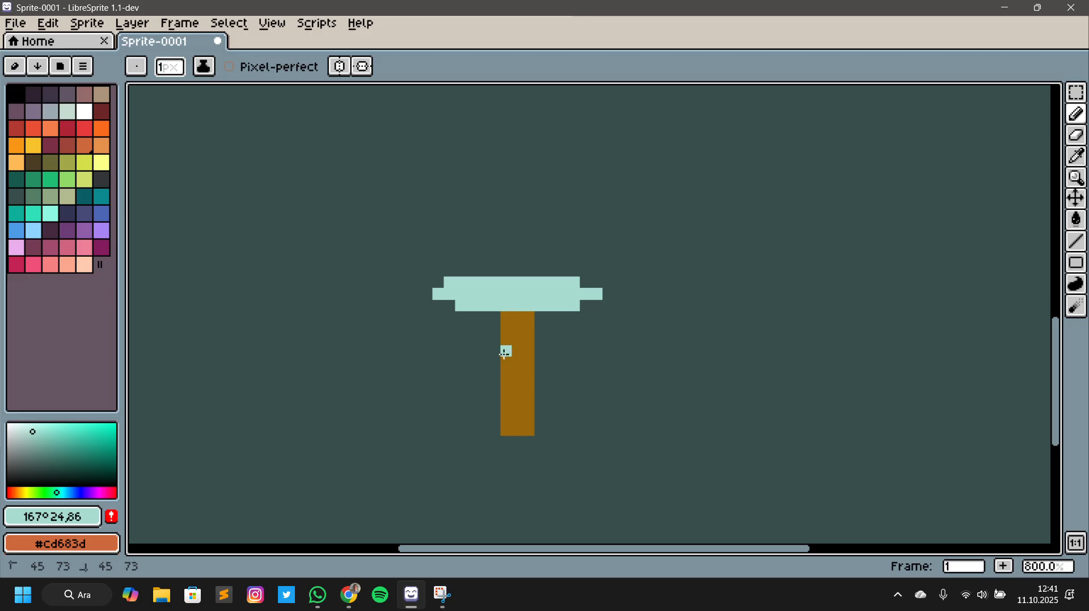
pyautogui.moveTo(509, 354)
pyautogui.mouseDown()
pyautogui.moveTo(492, 375)
pyautogui.moveTo(504, 377)
pyautogui.moveTo(505, 363)
pyautogui.moveTo(537, 368)
pyautogui.moveTo(514, 385)
pyautogui.moveTo(522, 383)
pyautogui.mouseUp()
pyautogui.click(529, 353)
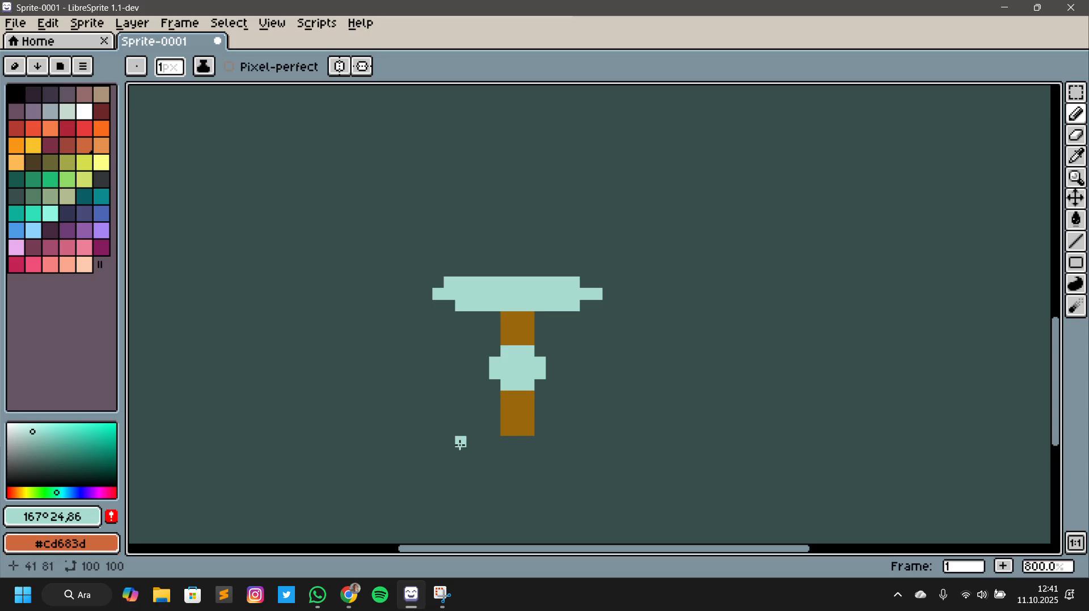
# Sample the handle's brown and darken the foreground colour to brightness 49
pyautogui.press('i')
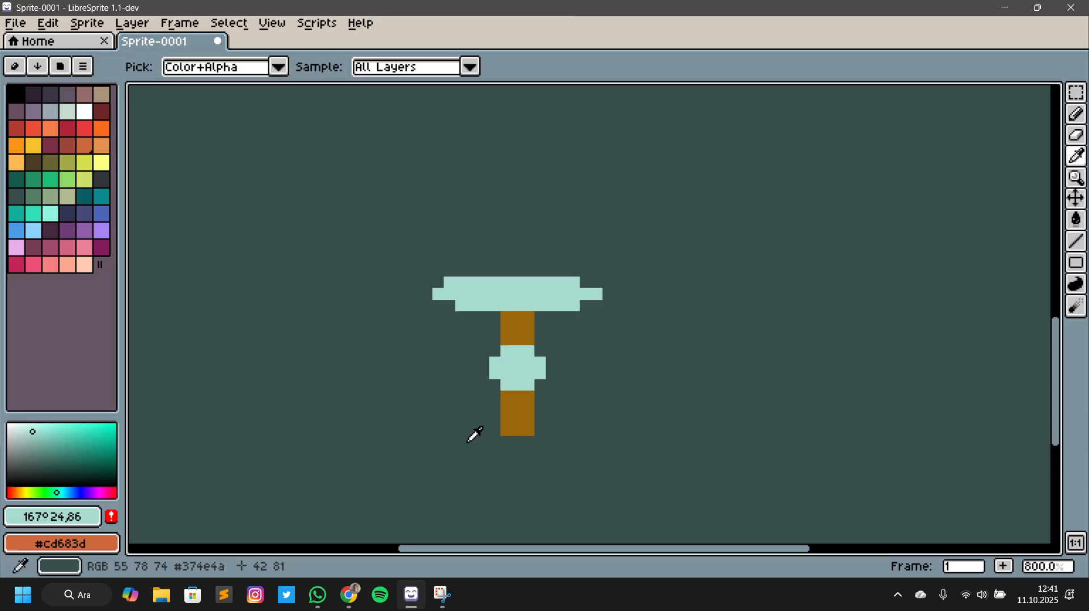
pyautogui.click(526, 431)
pyautogui.click(44, 520)
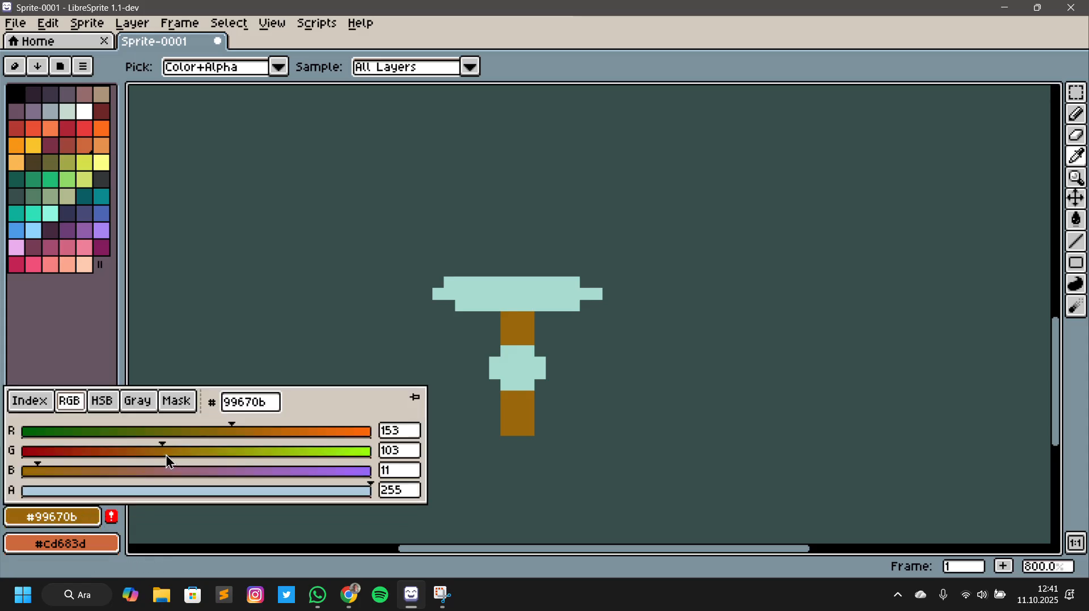
pyautogui.click(94, 406)
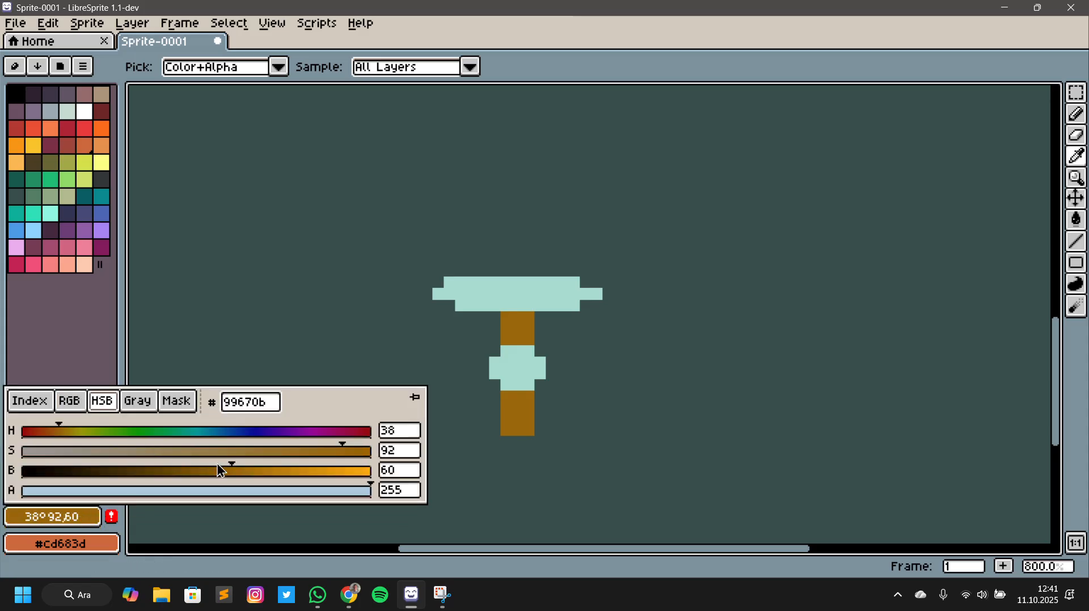
pyautogui.click(234, 467)
pyautogui.moveTo(234, 469); pyautogui.dragTo(194, 474)
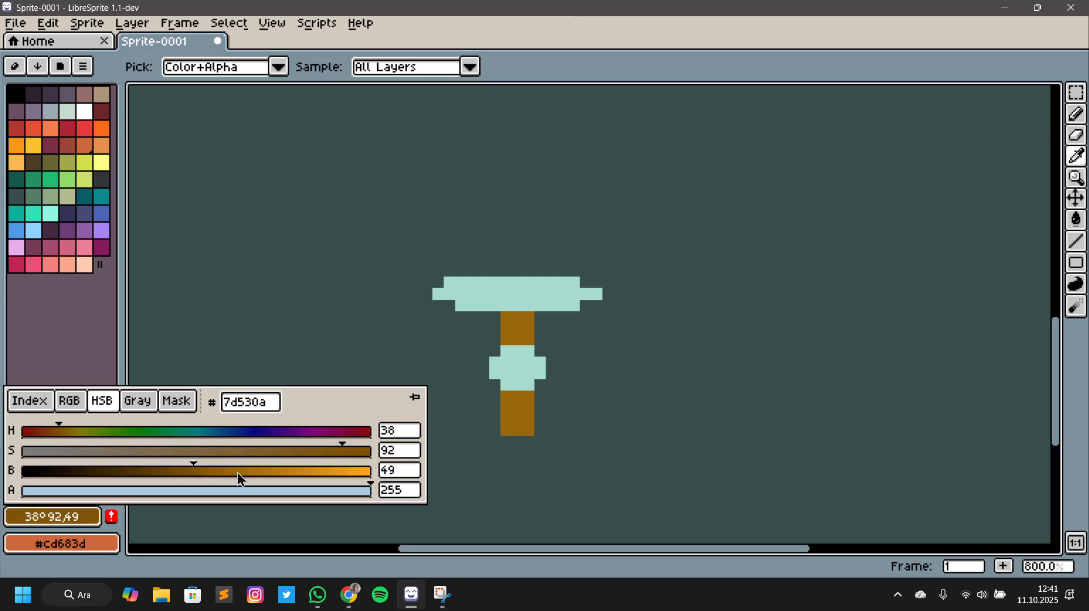
# Fill the handle sections above and below the mint band with the darker brown using the Paint Bucket
pyautogui.press('g')
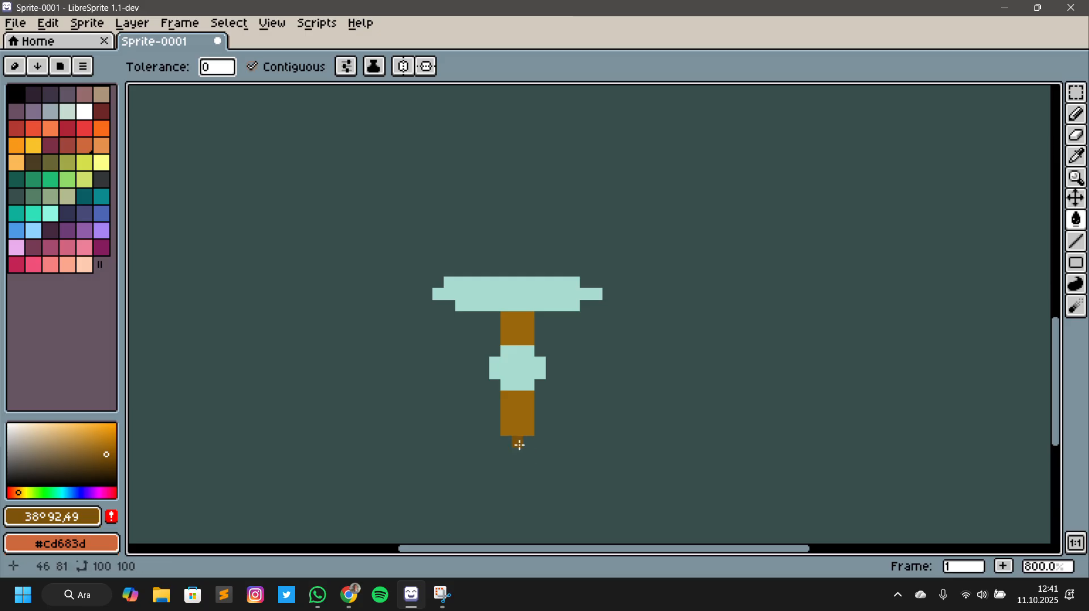
pyautogui.click(518, 428)
pyautogui.click(516, 328)
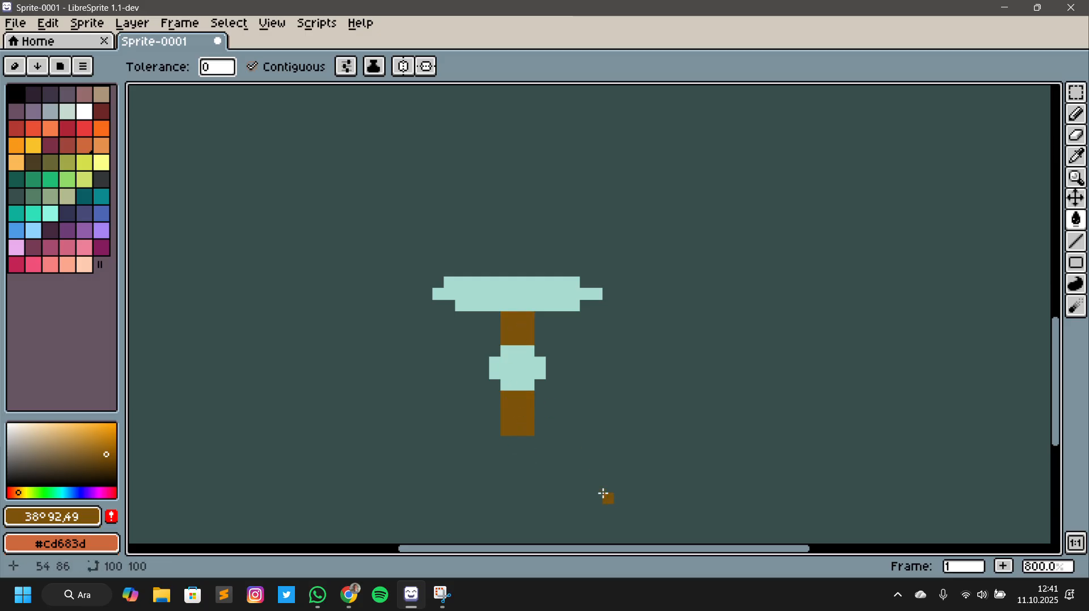
# Lengthen the handle's lower end by 2 px in dark brown with the Pencil
pyautogui.press('b')
pyautogui.moveTo(503, 442)
pyautogui.mouseDown()
pyautogui.moveTo(505, 451)
pyautogui.moveTo(528, 445)
pyautogui.mouseUp()
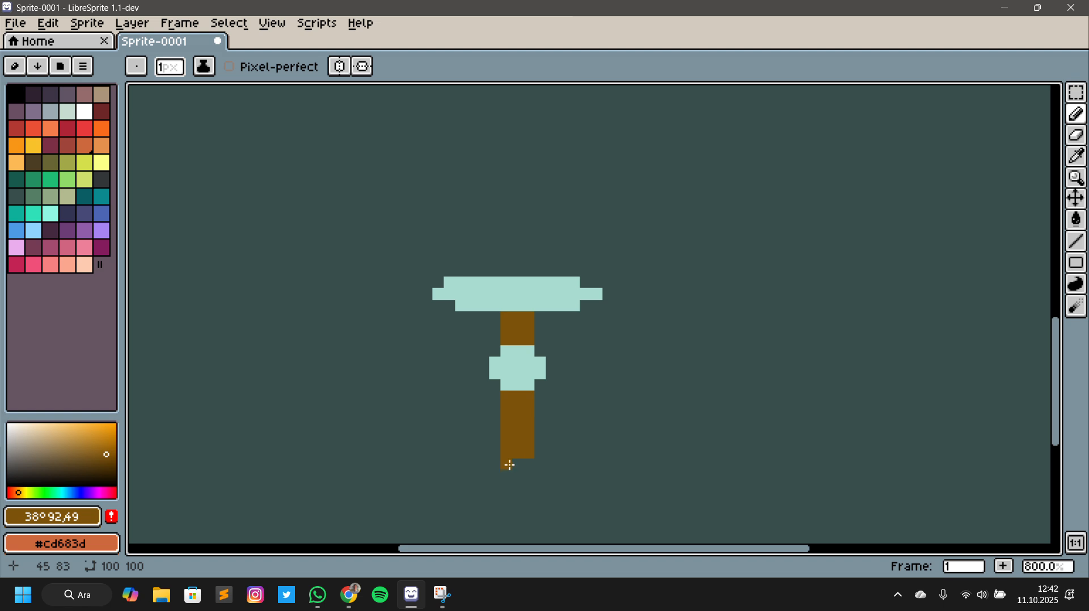
pyautogui.scroll(-1, 556, 456)
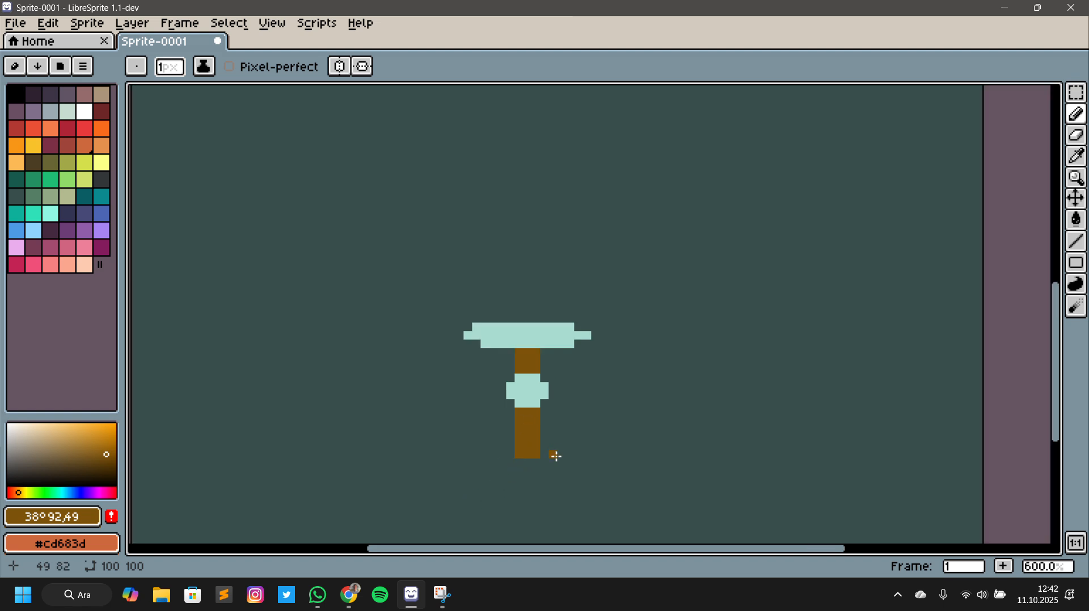
# Sample the mint colour #a7dbd0 and lengthen the right end of the crosspiece's top row by 1 px with the Pencil
pyautogui.scroll(-1, 556, 456)
pyautogui.scroll(3, 558, 456)
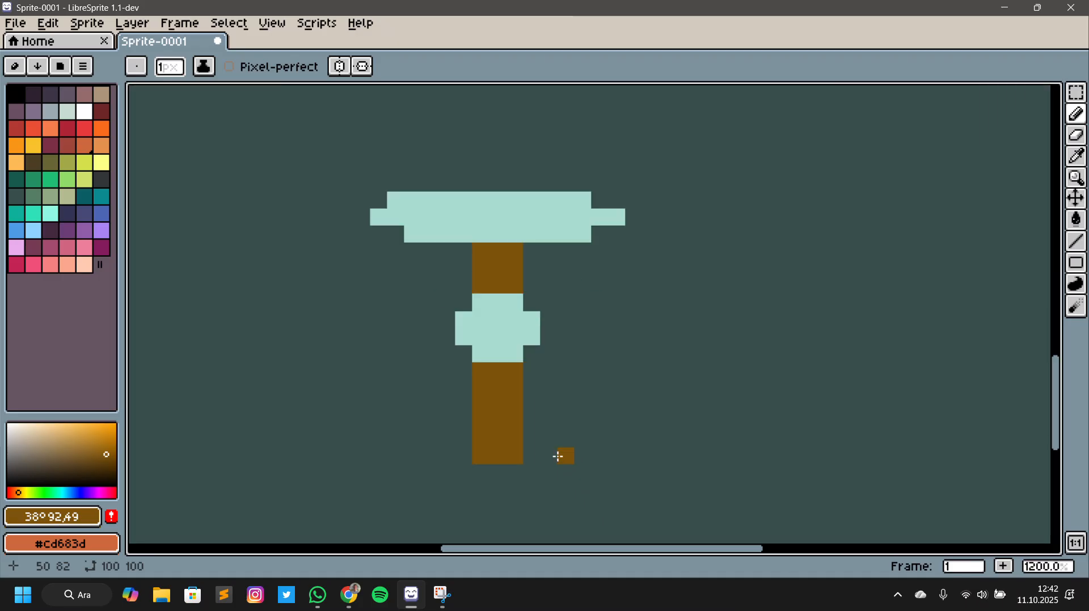
pyautogui.press('i')
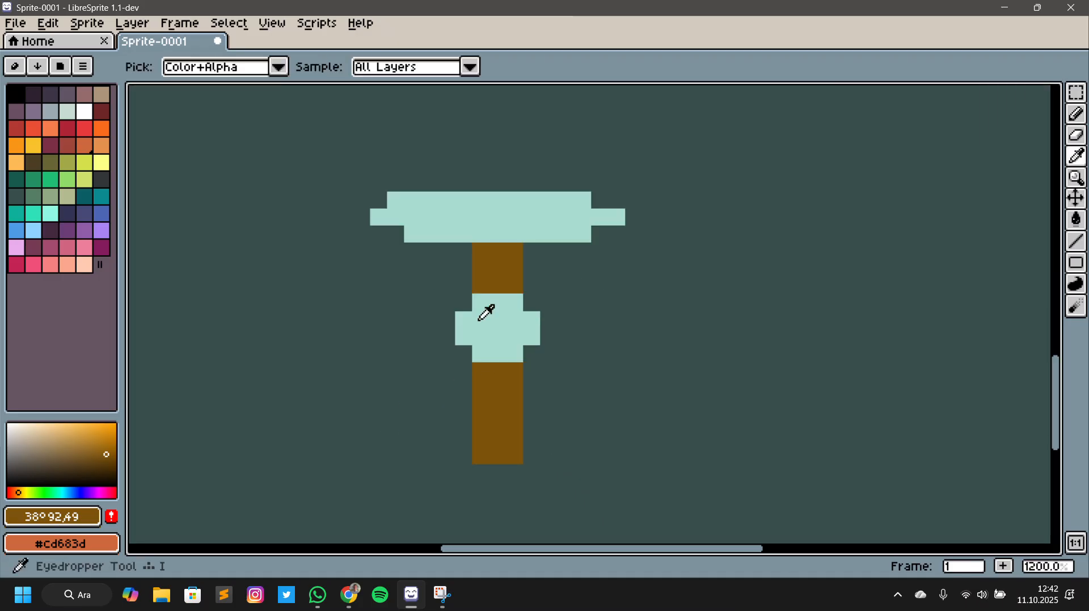
pyautogui.click(534, 230)
pyautogui.press('b')
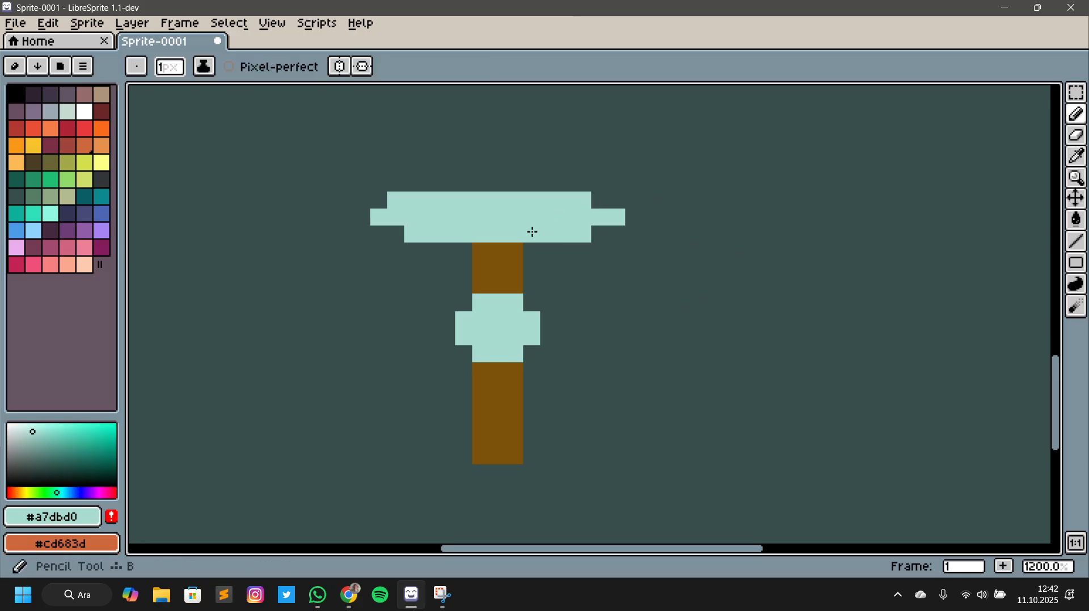
pyautogui.click(599, 200)
pyautogui.click(394, 232)
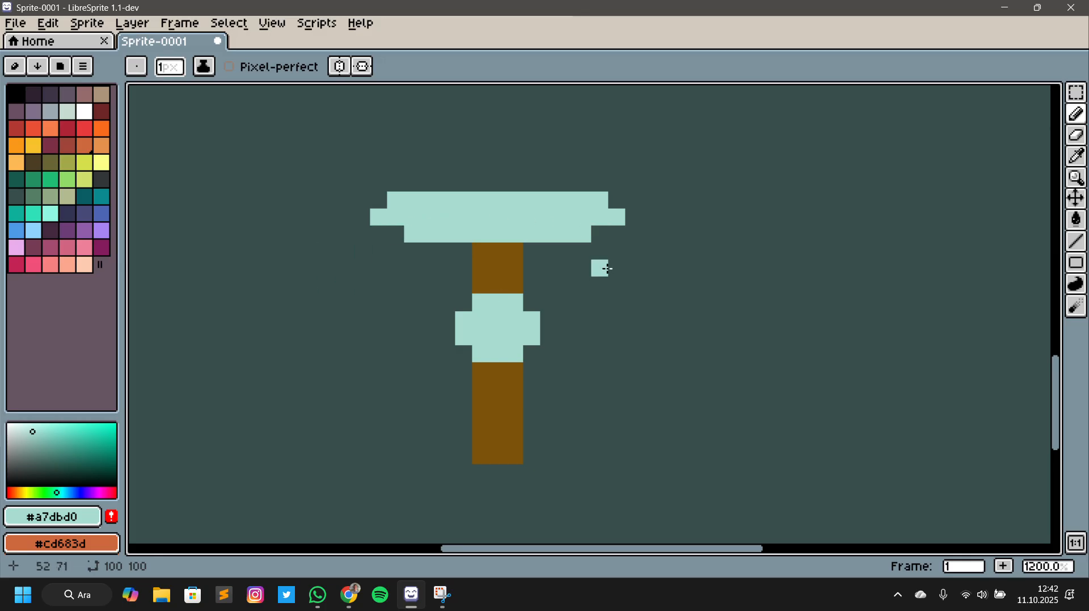
pyautogui.moveTo(608, 264); pyautogui.dragTo(635, 346)
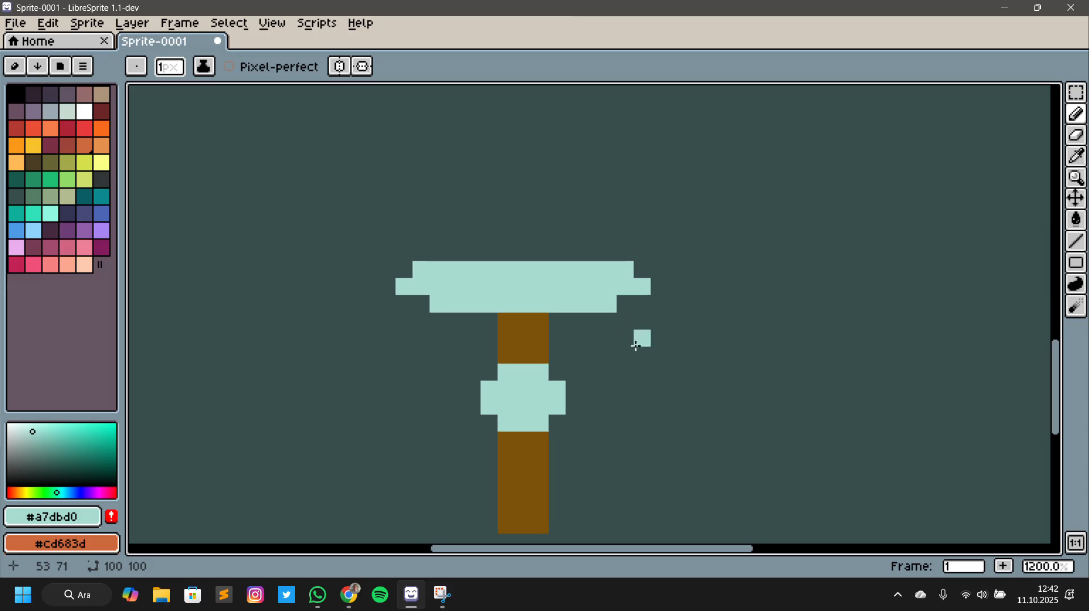
# Outline a mint pommel about 7 px wide and 5 px tall below the handle's lower end and fill its inside with mint
pyautogui.scroll(-3, 629, 368)
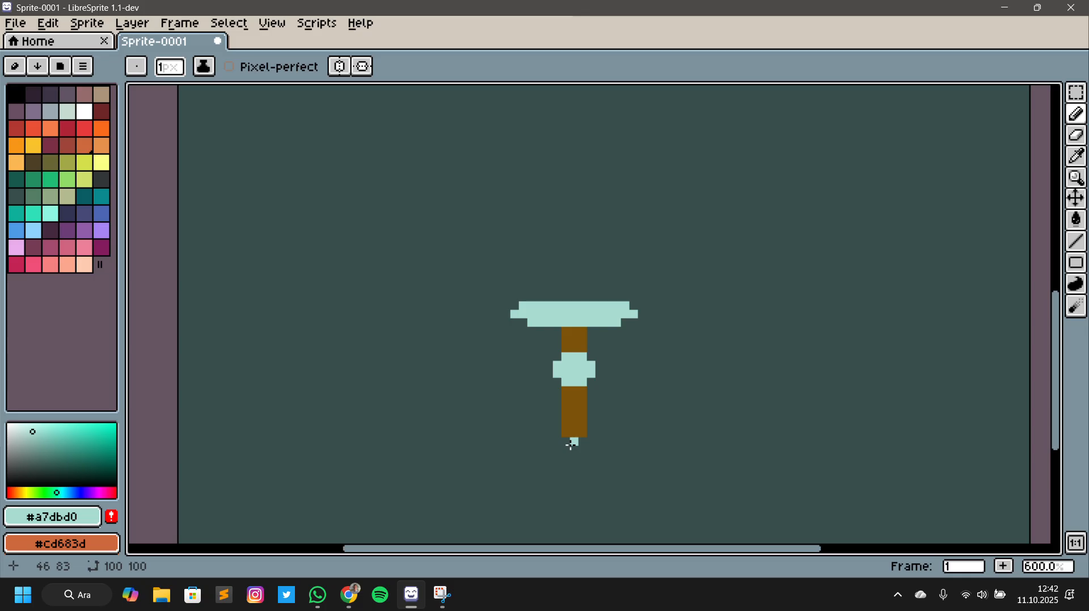
pyautogui.moveTo(564, 443); pyautogui.dragTo(581, 445)
pyautogui.moveTo(556, 450)
pyautogui.mouseDown()
pyautogui.moveTo(550, 457)
pyautogui.moveTo(565, 469)
pyautogui.mouseUp()
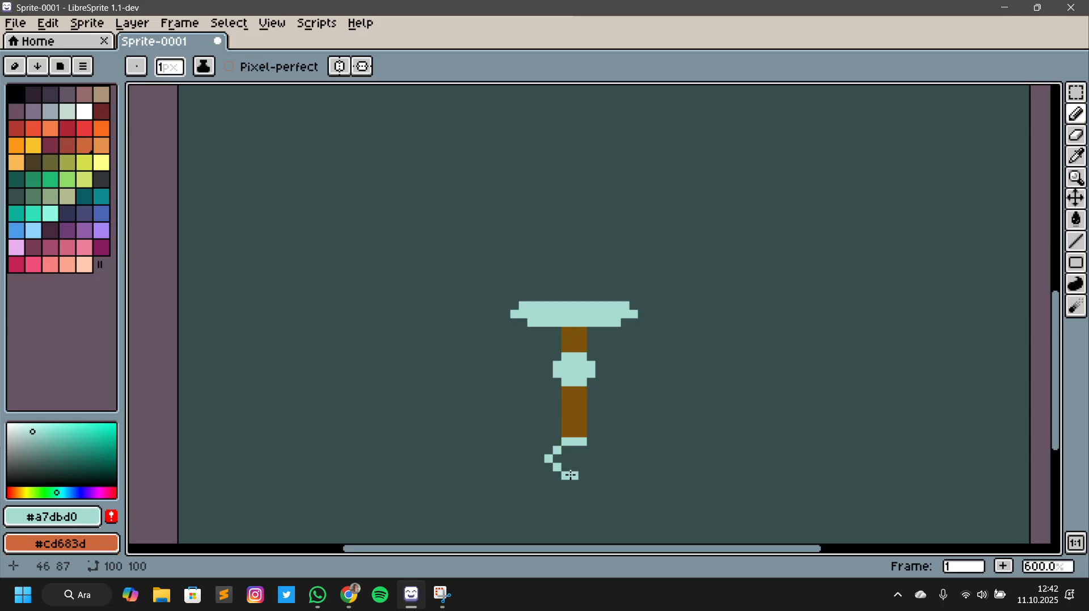
pyautogui.moveTo(570, 475)
pyautogui.mouseDown()
pyautogui.moveTo(593, 469)
pyautogui.moveTo(591, 449)
pyautogui.mouseUp()
pyautogui.press('g')
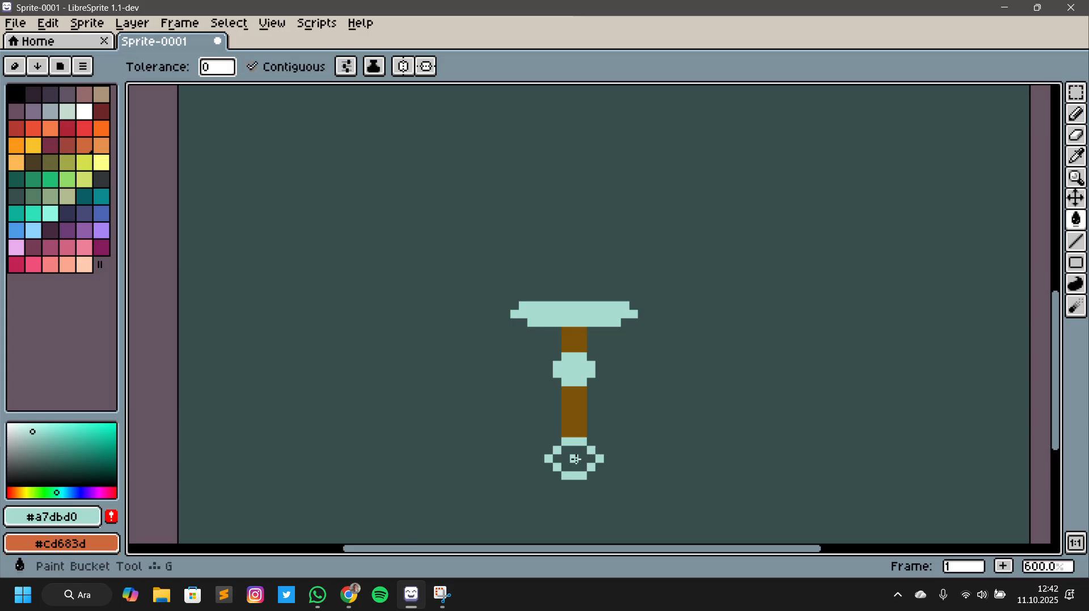
pyautogui.click(575, 459)
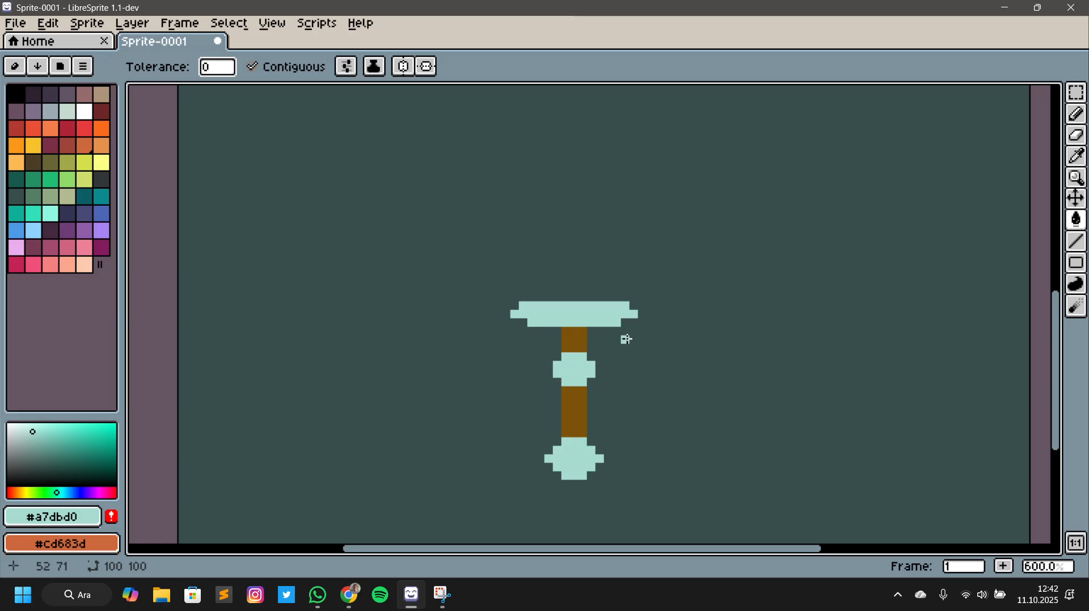
# Add a centred 5 px wide mint row on top of the crosspiece with the Pencil
pyautogui.press('b')
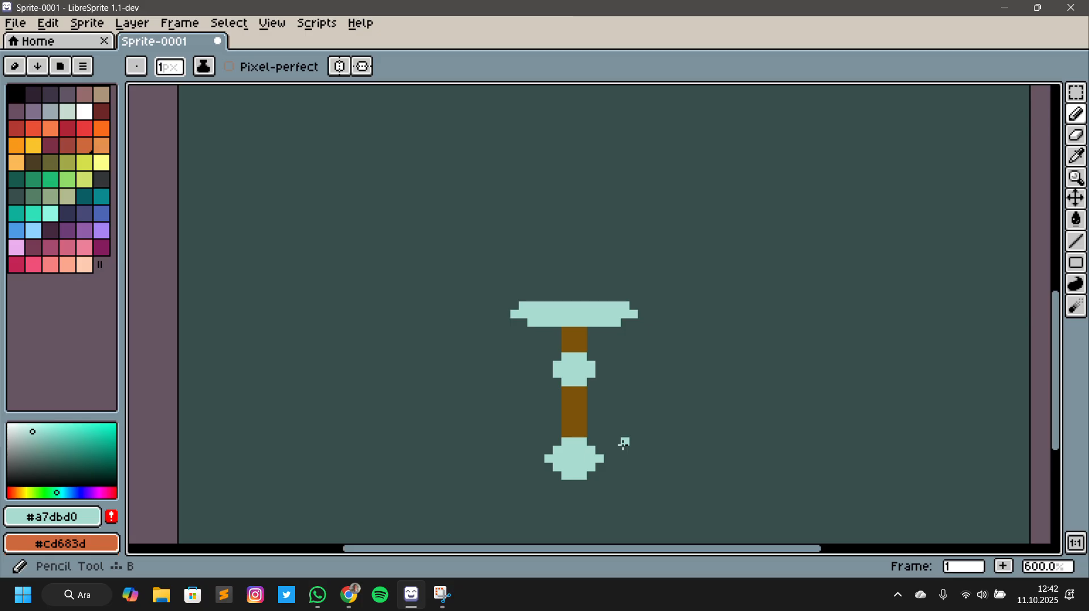
pyautogui.scroll(2, 591, 318)
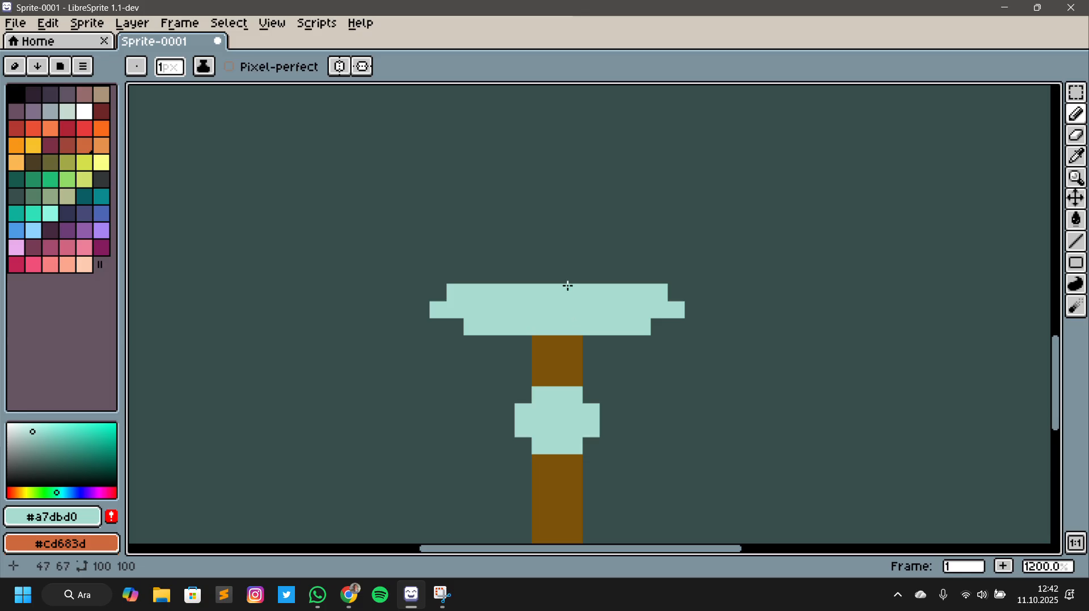
pyautogui.moveTo(567, 286); pyautogui.dragTo(562, 308)
pyautogui.click(544, 373)
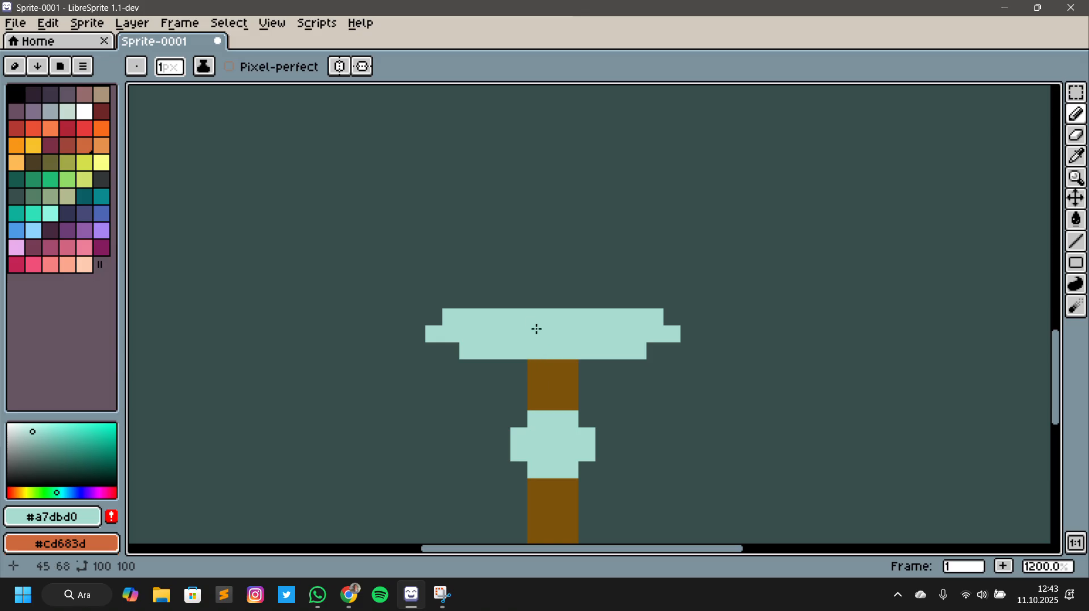
pyautogui.moveTo(532, 311)
pyautogui.mouseDown()
pyautogui.moveTo(533, 297)
pyautogui.moveTo(572, 302)
pyautogui.mouseUp()
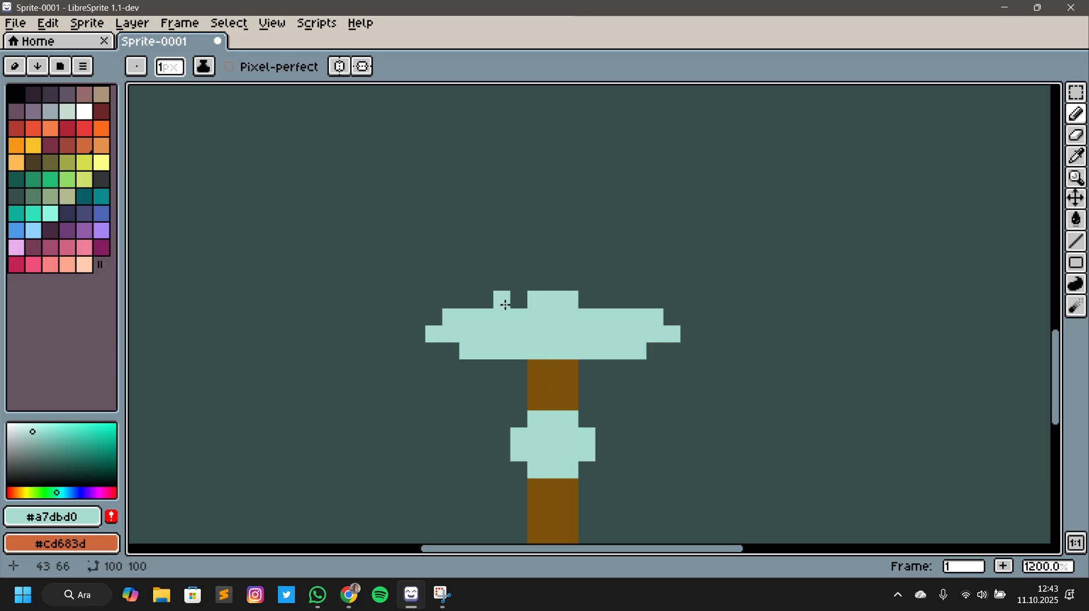
pyautogui.click(525, 304)
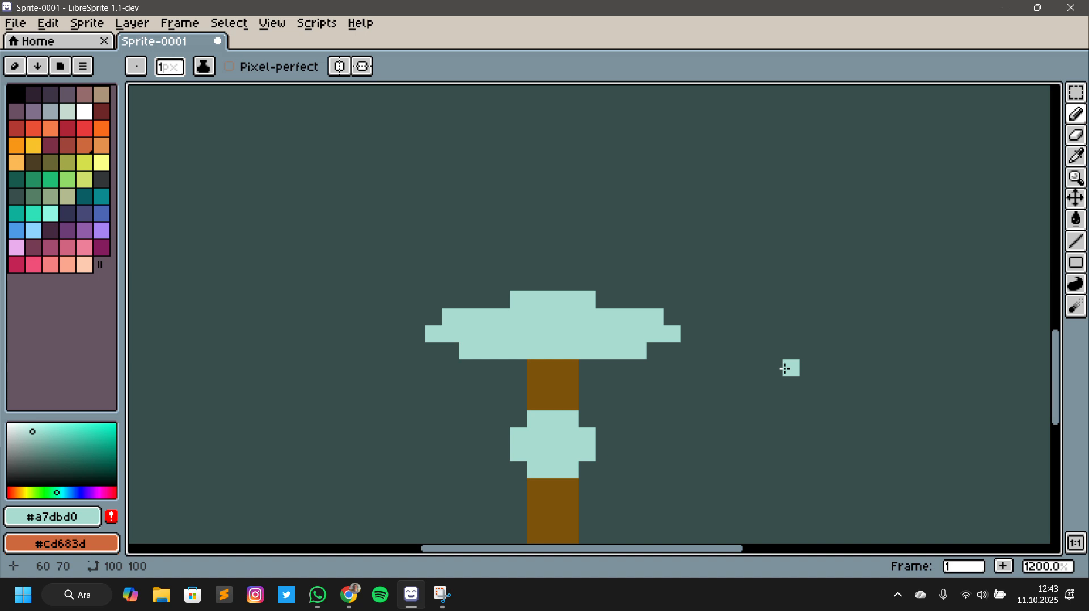
pyautogui.click(1084, 240)
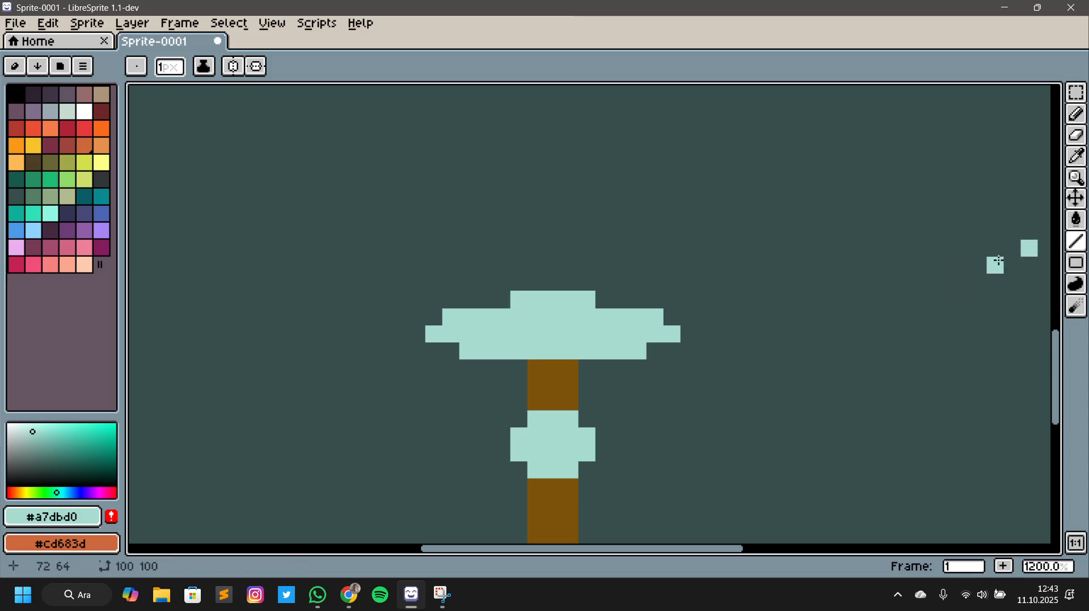
pyautogui.press('v')
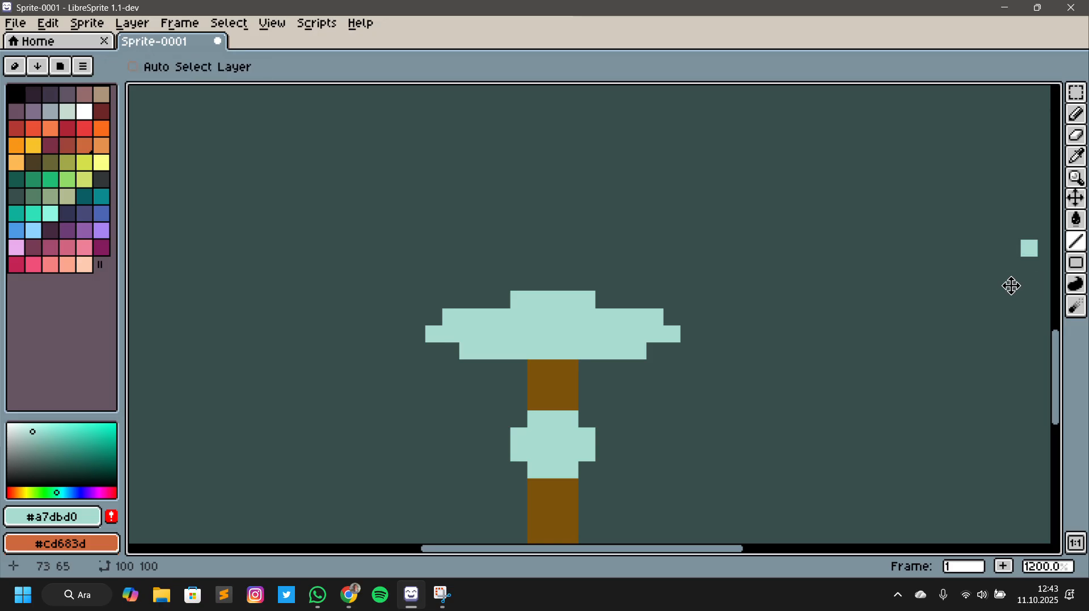
pyautogui.press('l')
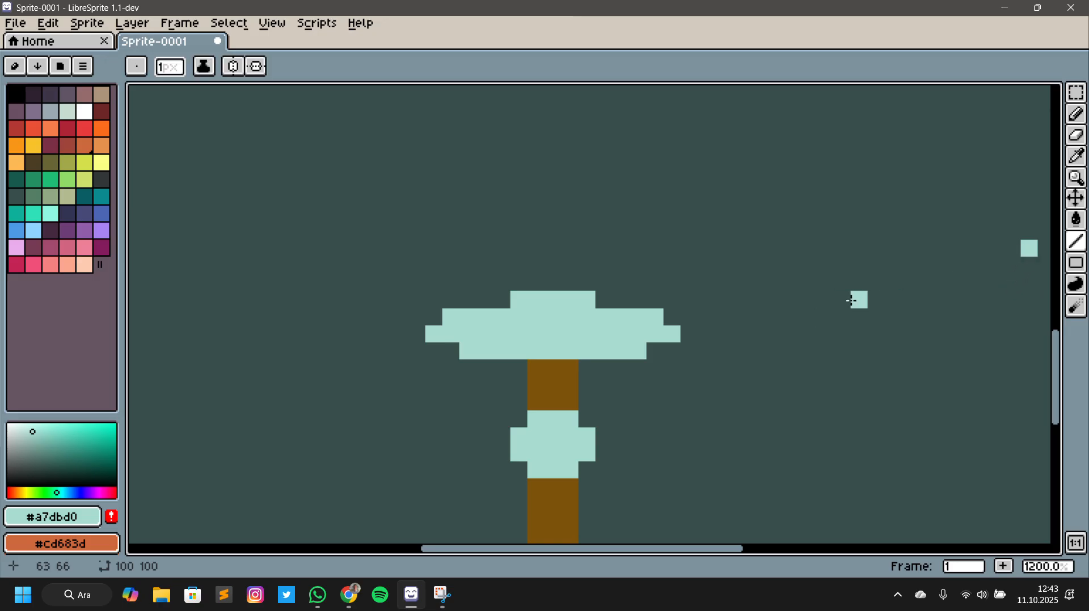
# Sample the background green #374e4a and paint over the stray mint pixel to the right of the crosspiece
pyautogui.press('i')
pyautogui.click(861, 282)
pyautogui.press('b')
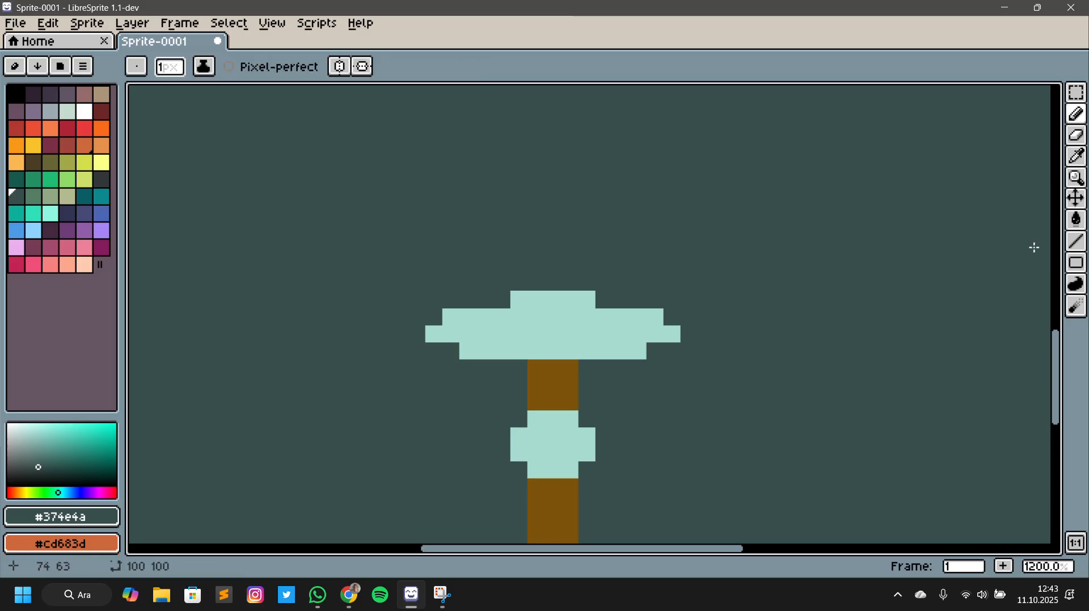
# Sample the crosspiece's mint #a7dbd0 as the foreground colour and activate the Line tool
pyautogui.scroll(-6, 908, 300)
pyautogui.scroll(2, 891, 342)
pyautogui.click(1076, 241)
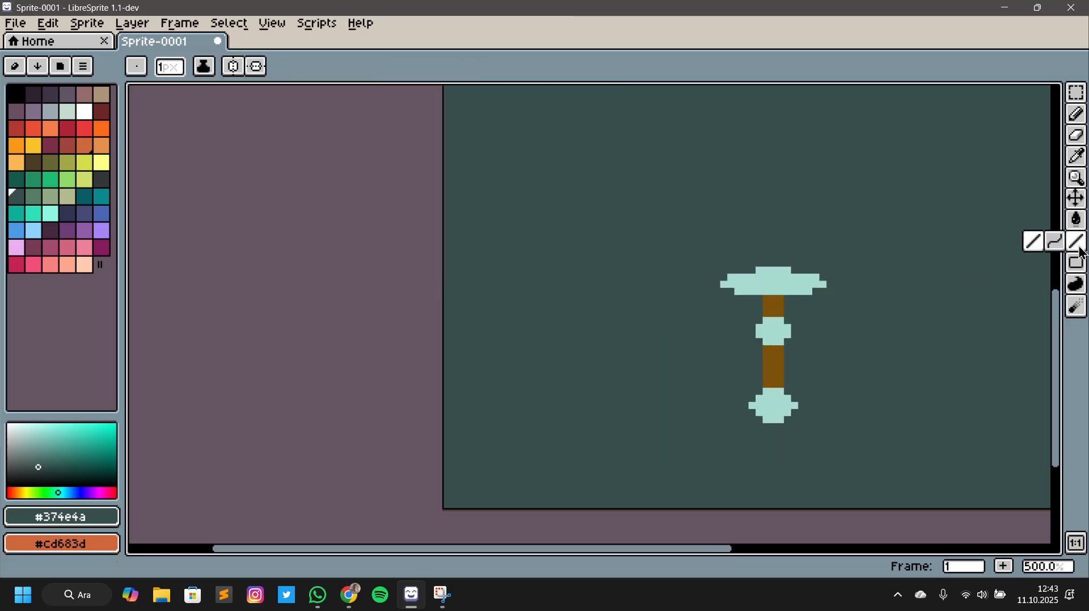
pyautogui.press('i')
pyautogui.click(785, 280)
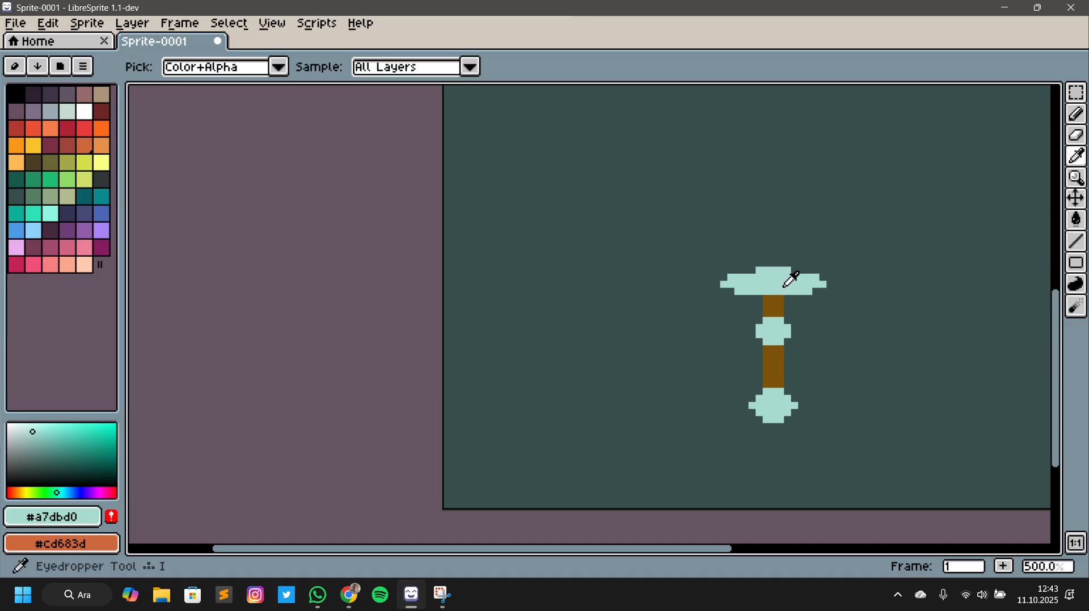
pyautogui.press('l')
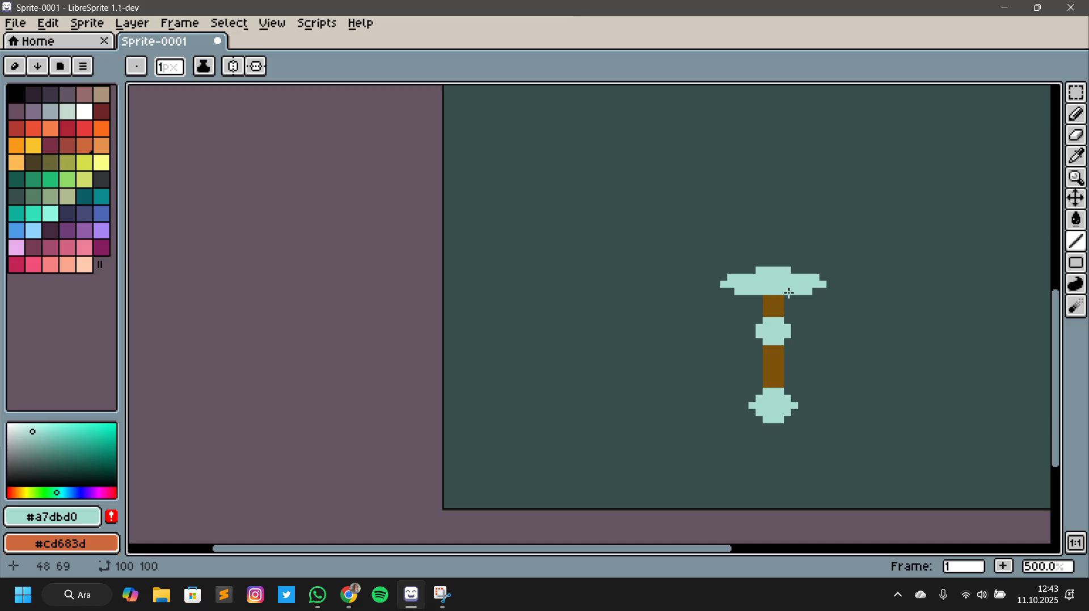
# Select a 34 by 35 px rectangle around the drawn hilt and move it about 6 px right and 7 px up
pyautogui.scroll(-3, 764, 295)
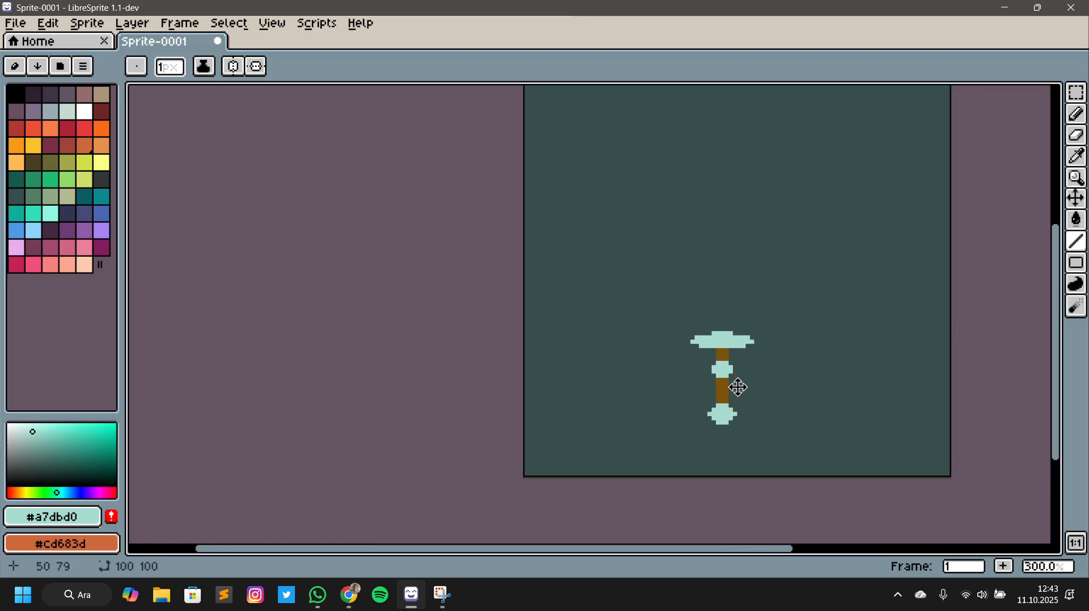
pyautogui.scroll(1, 737, 367)
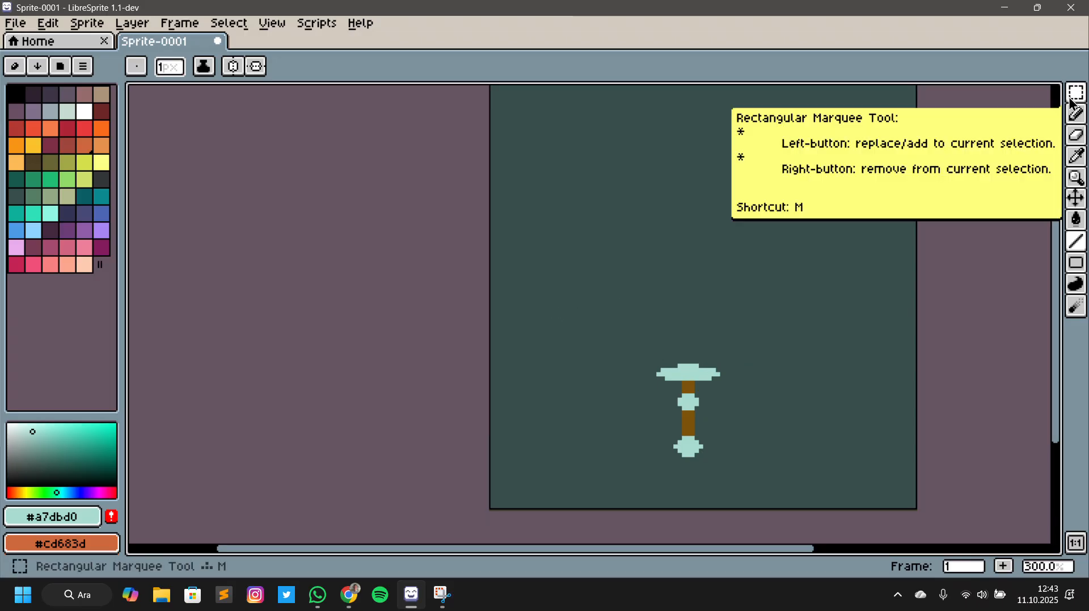
pyautogui.press('m')
pyautogui.moveTo(614, 335); pyautogui.dragTo(756, 479)
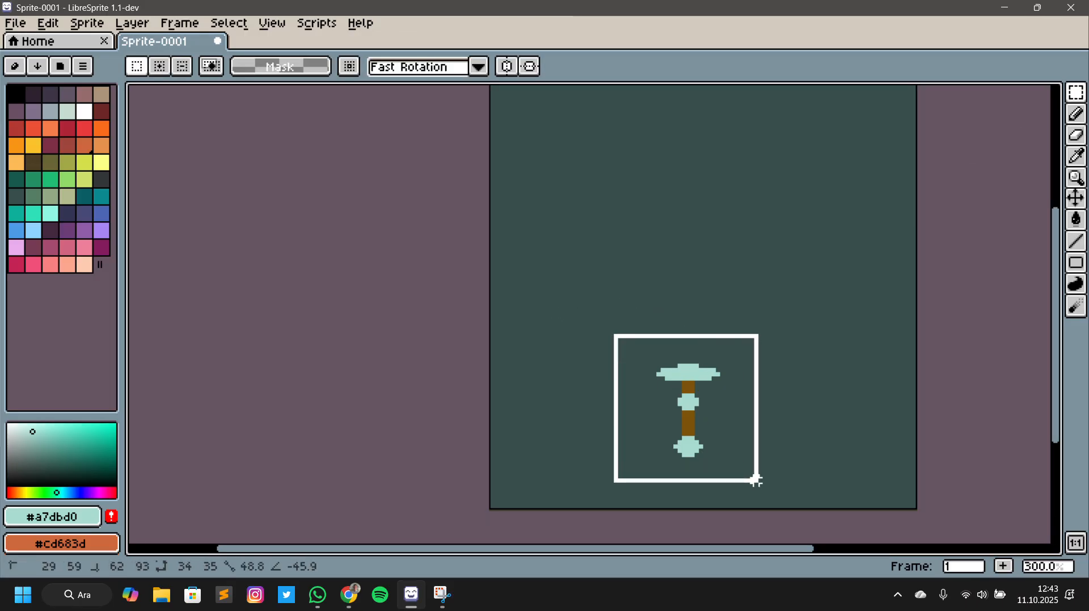
pyautogui.moveTo(690, 420); pyautogui.dragTo(713, 389)
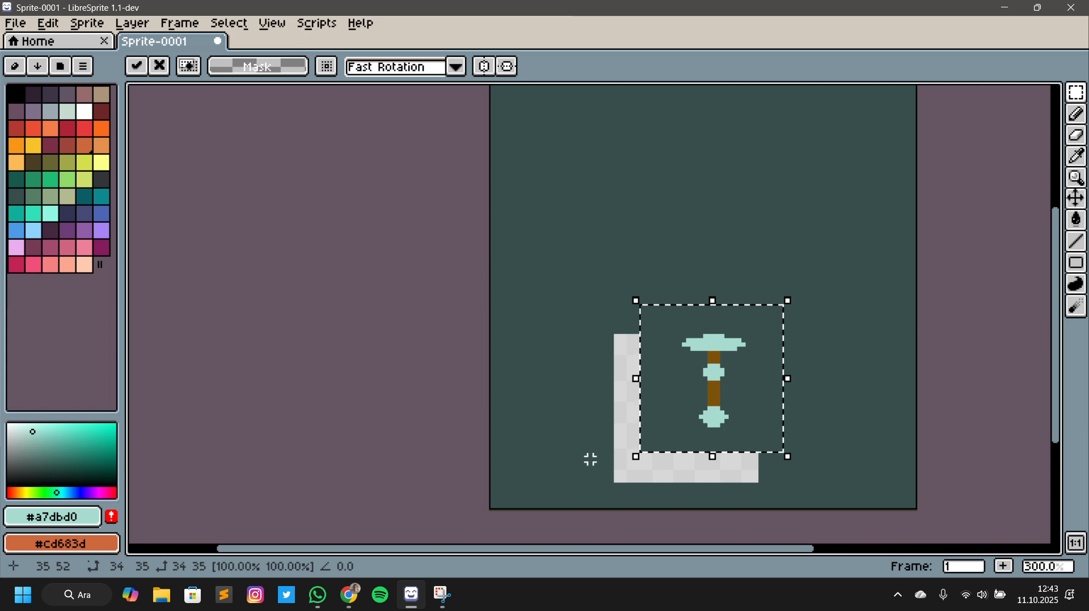
# Deselect the hilt and fill the transparent gap left by the move with the sampled background green #374e4a
pyautogui.press('i')
pyautogui.click(751, 415)
pyautogui.press('g')
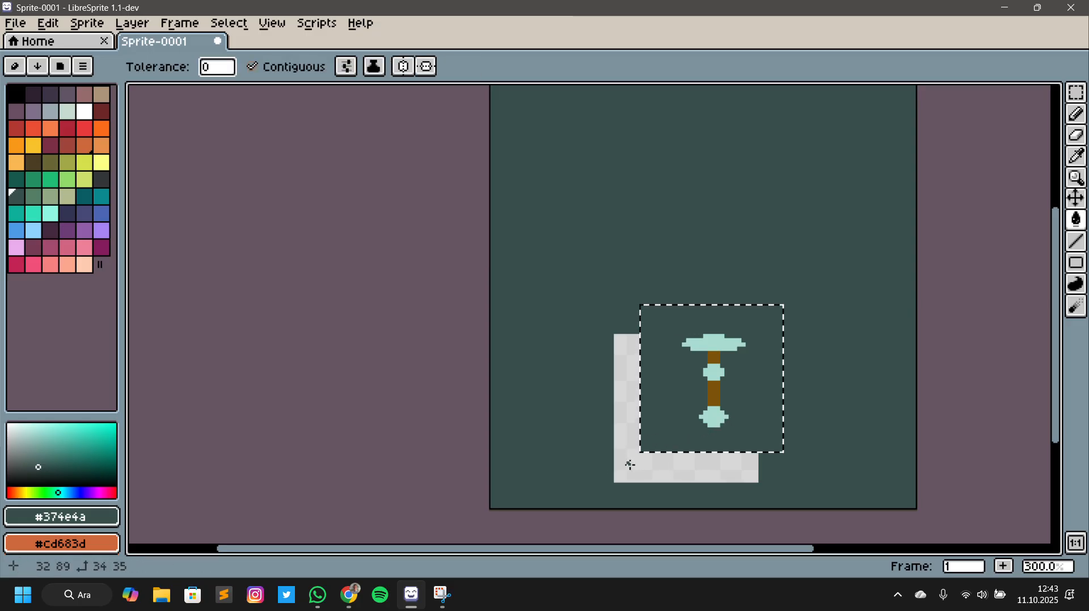
pyautogui.hotkey('ctrl', 'd')
pyautogui.click(626, 468)
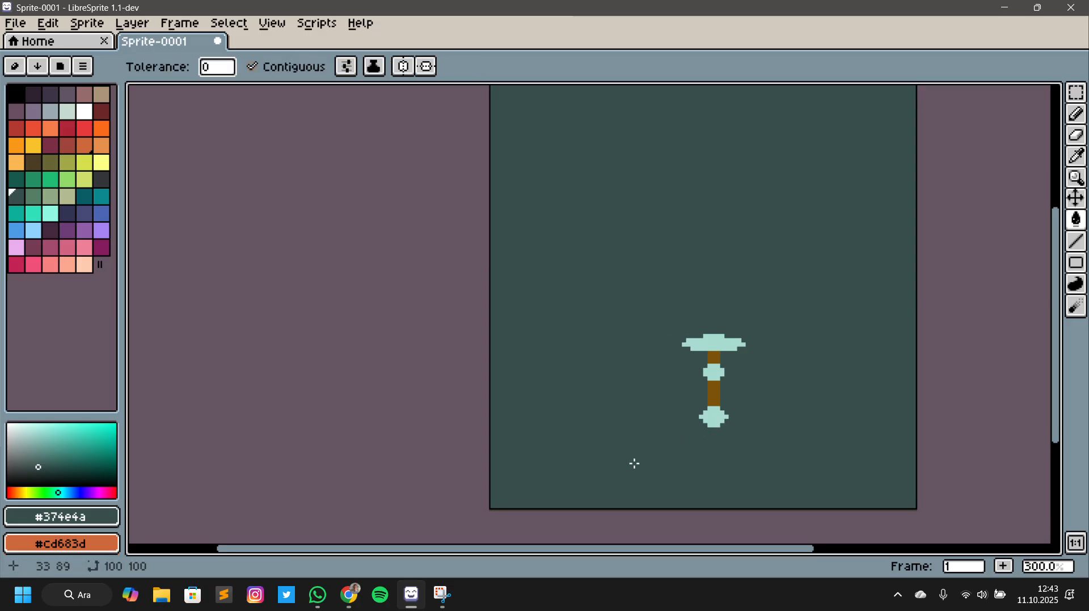
# Sample the mint #a7dbd0 and draw a vertical line about 46 px tall upward from the right end of the crosspiece's raised top row
pyautogui.scroll(-2, 822, 430)
pyautogui.scroll(1, 896, 431)
pyautogui.scroll(1, 523, 382)
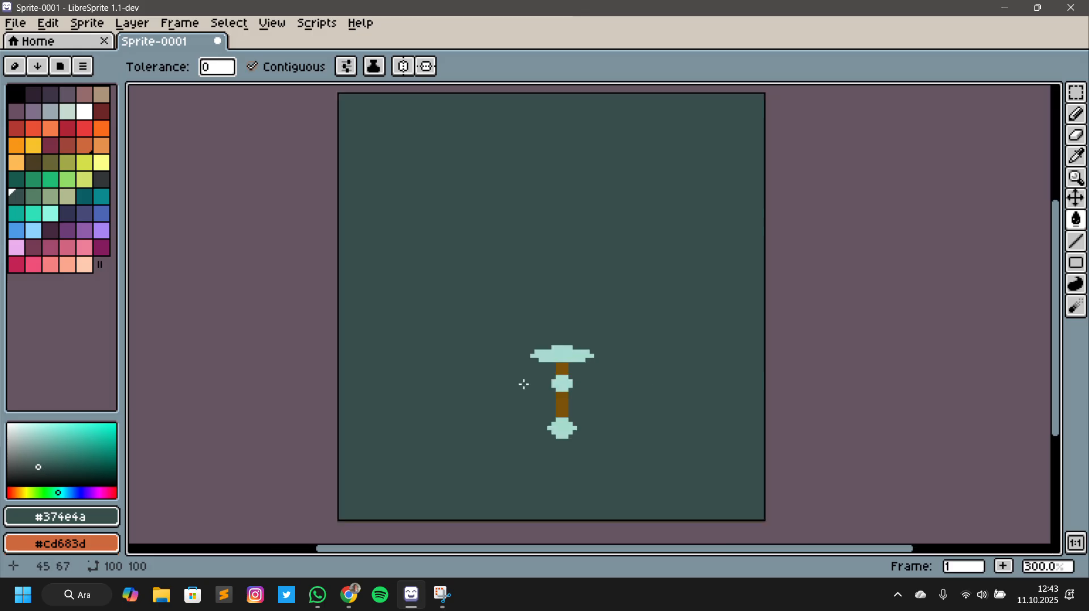
pyautogui.scroll(1, 660, 356)
pyautogui.moveTo(659, 356); pyautogui.dragTo(679, 423)
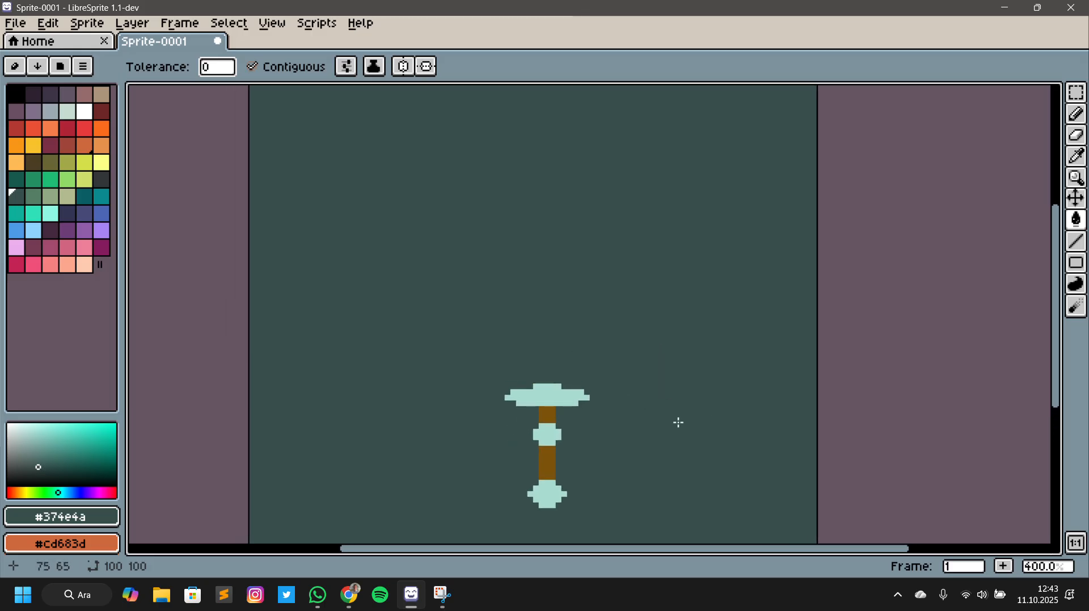
pyautogui.press('l')
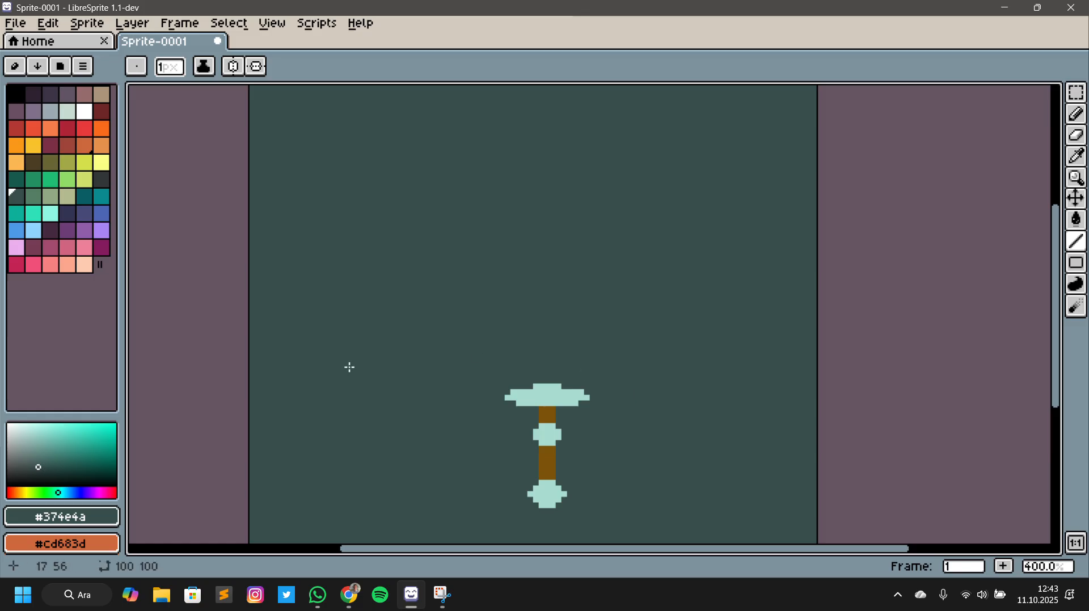
pyautogui.press('i')
pyautogui.click(557, 396)
pyautogui.press('l')
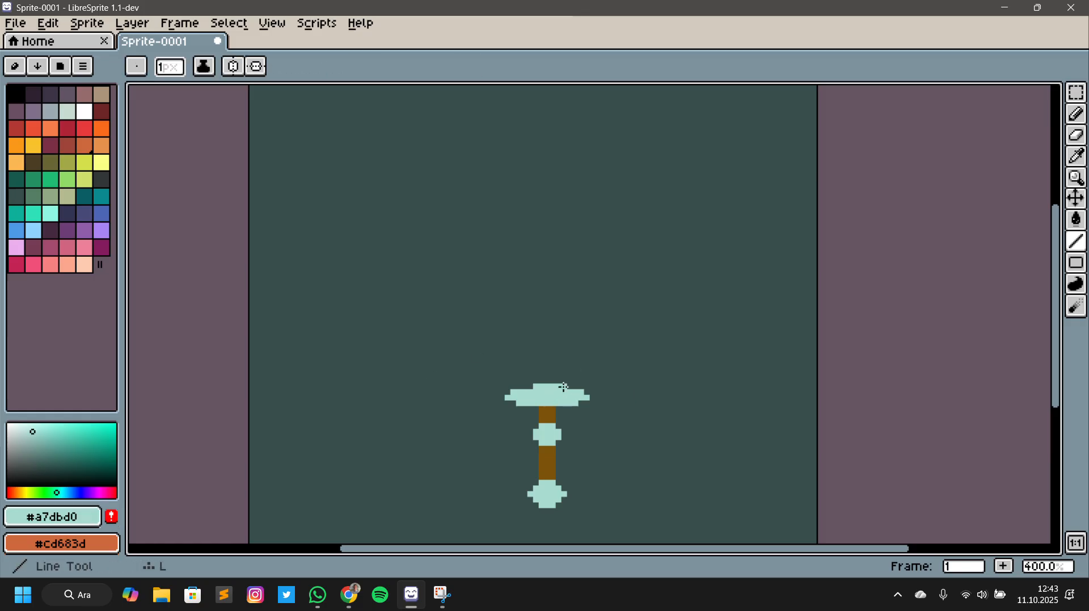
pyautogui.scroll(6, 563, 388)
pyautogui.click(538, 383)
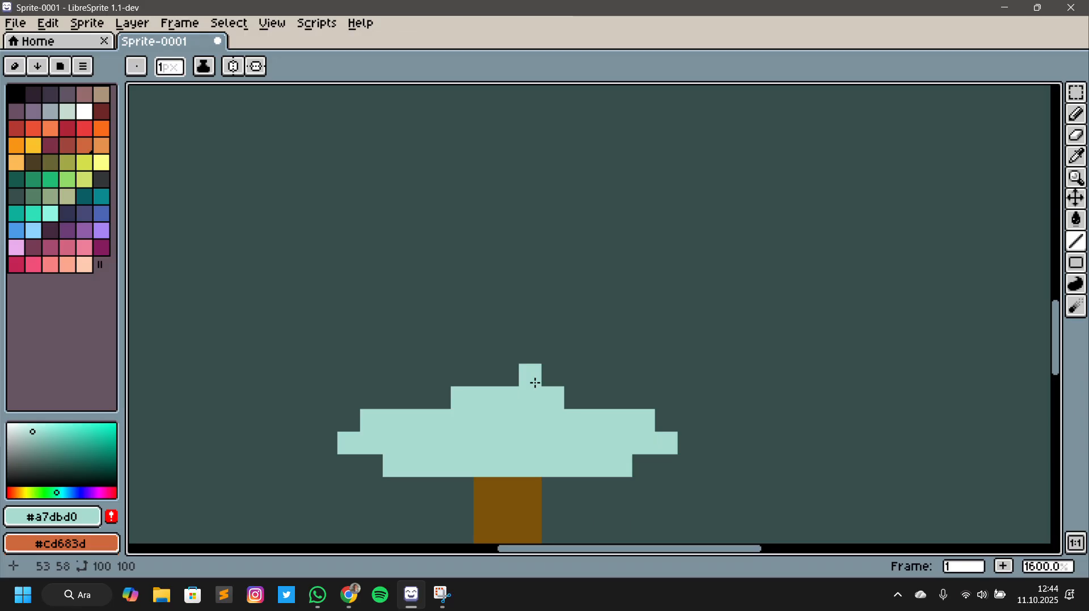
pyautogui.scroll(-5, 535, 383)
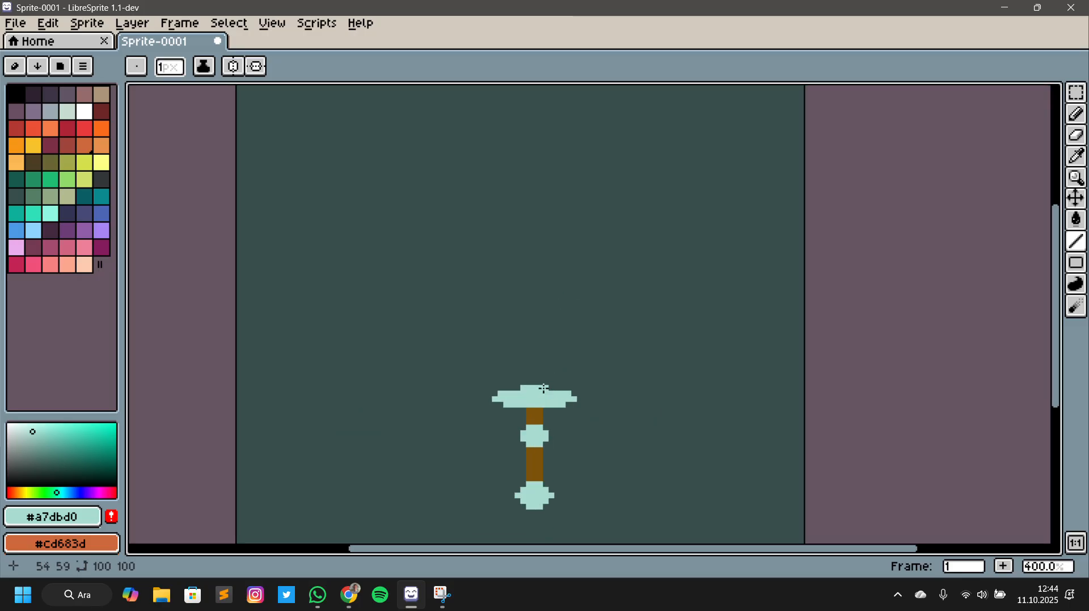
pyautogui.click(545, 384)
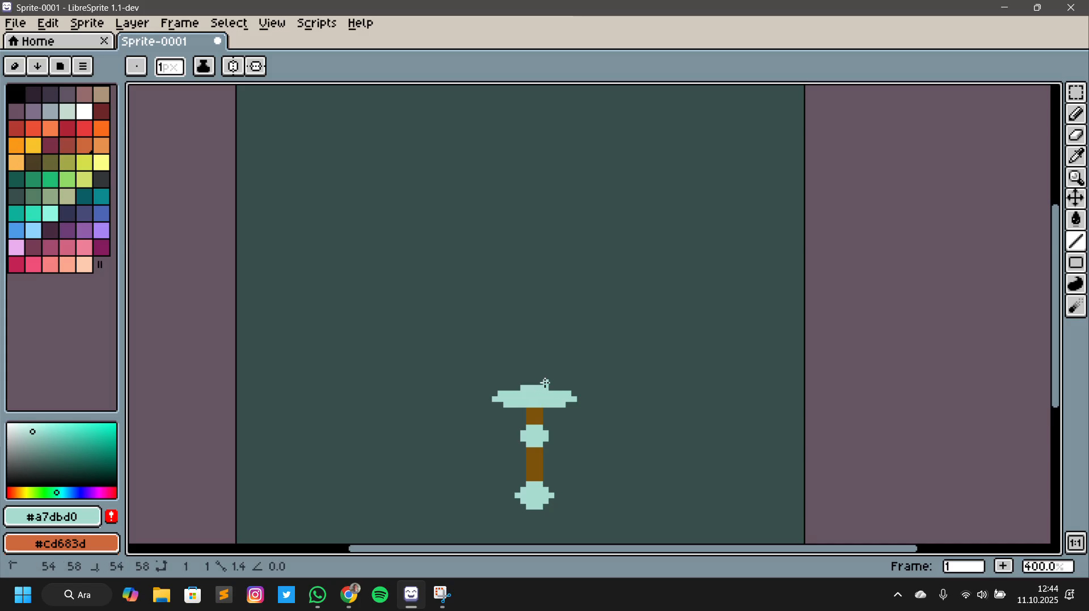
pyautogui.moveTo(546, 381); pyautogui.dragTo(546, 119)
pyautogui.scroll(-3, 547, 126)
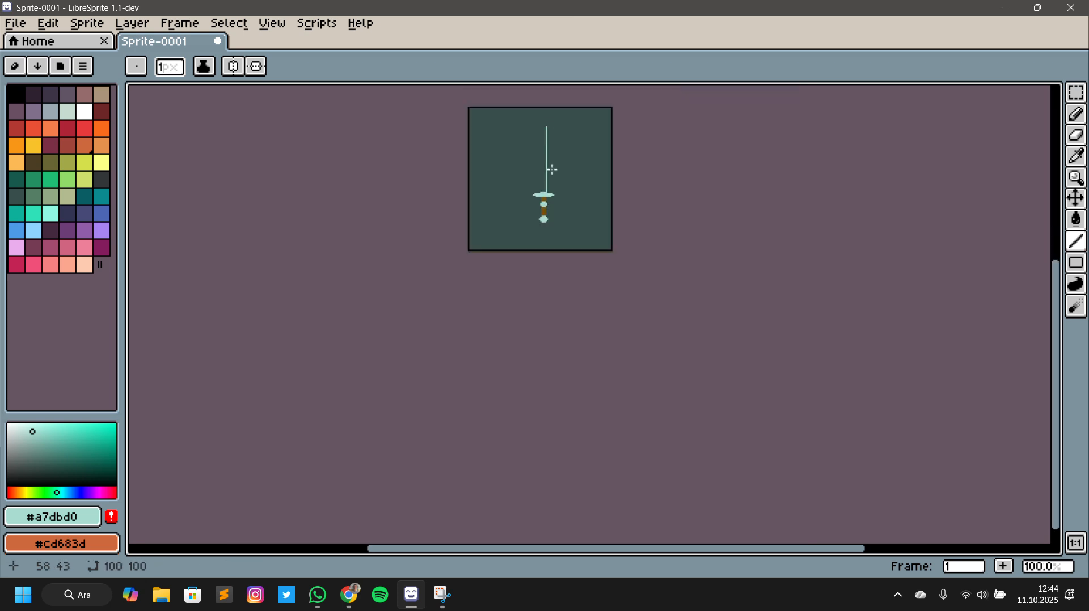
# Widen the blade leftward to 5 px with four adjacent mint vertical lines down to the crosspiece, starting each lower to form a stepped tip
pyautogui.scroll(3, 551, 171)
pyautogui.moveTo(566, 255); pyautogui.dragTo(571, 308)
pyautogui.moveTo(529, 145); pyautogui.dragTo(530, 400)
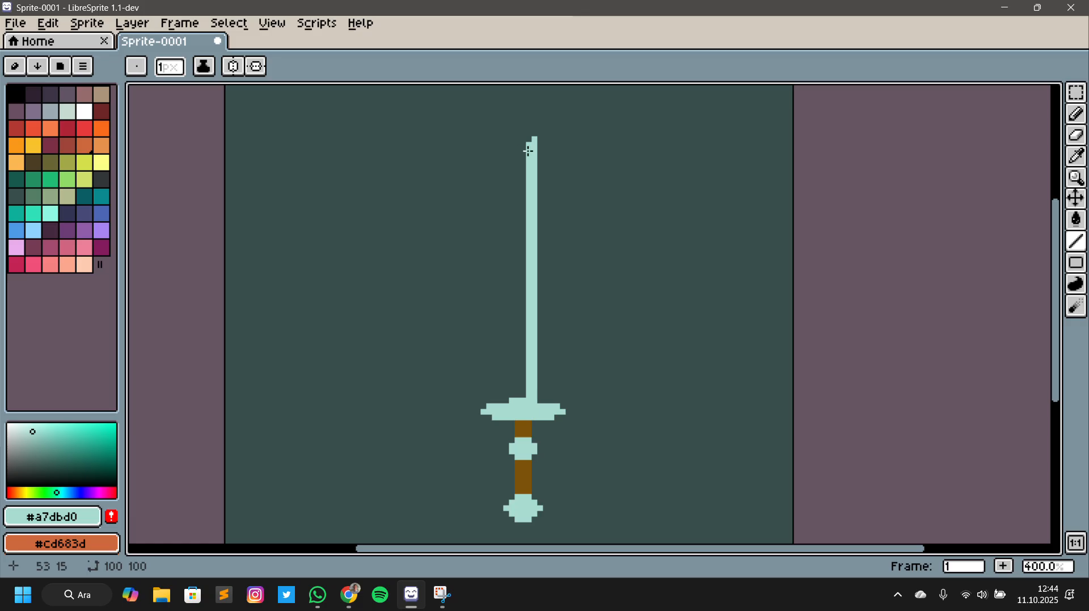
pyautogui.moveTo(522, 148)
pyautogui.mouseDown()
pyautogui.moveTo(530, 522)
pyautogui.moveTo(526, 378)
pyautogui.moveTo(525, 401)
pyautogui.mouseUp()
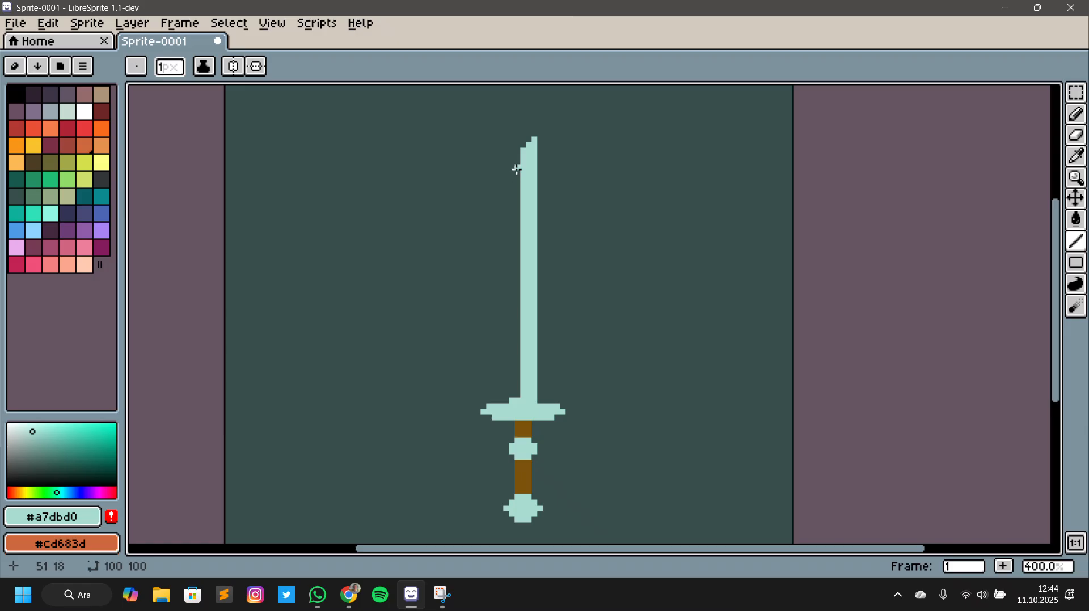
pyautogui.moveTo(516, 166); pyautogui.dragTo(517, 397)
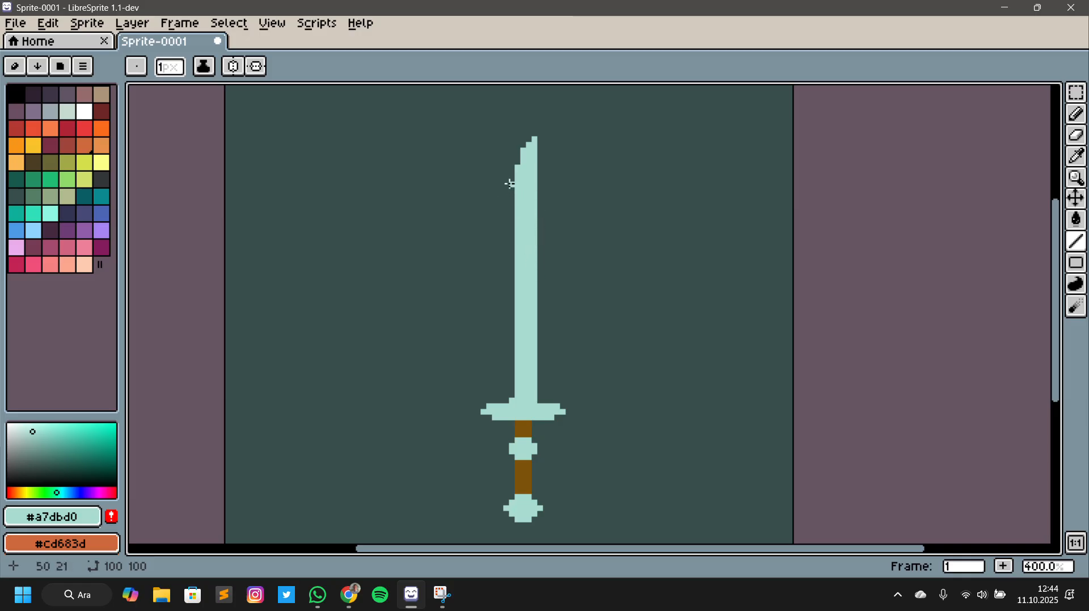
pyautogui.moveTo(509, 185); pyautogui.dragTo(511, 389)
pyautogui.moveTo(514, 184); pyautogui.dragTo(514, 184)
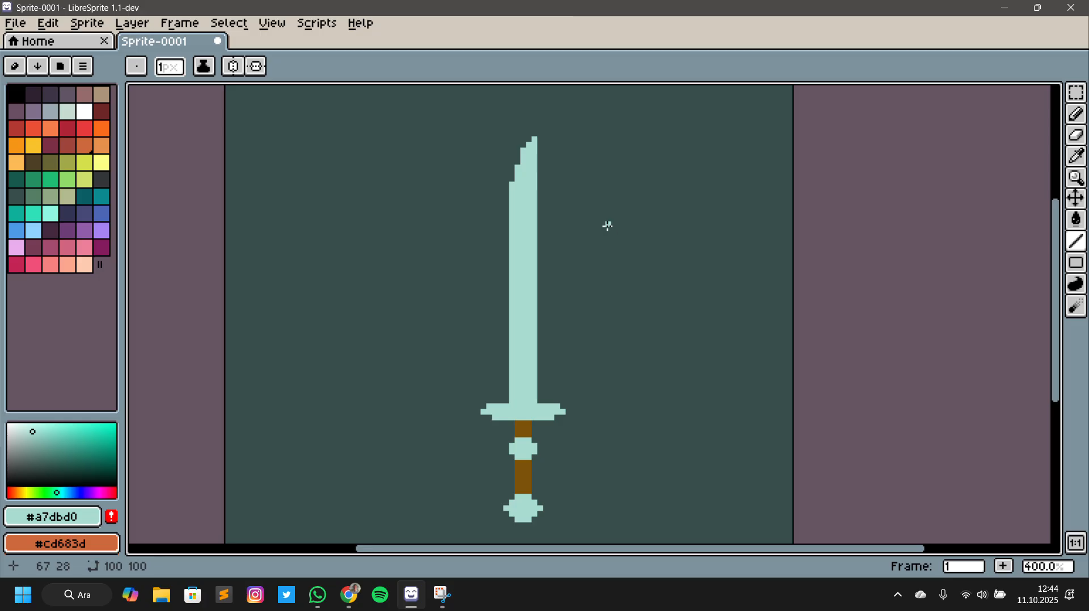
# Sample the background green #374e4a, try trimming pixels from the blade tip's stepped edge with the Pencil and undo the last one
pyautogui.press('i')
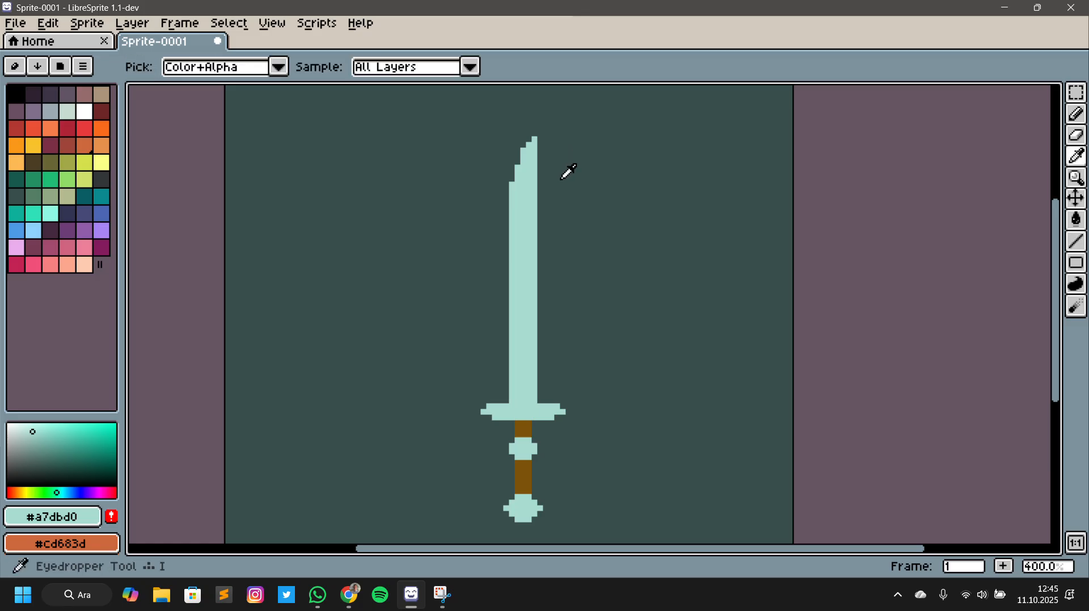
pyautogui.click(590, 179)
pyautogui.press('b')
pyautogui.scroll(5, 588, 186)
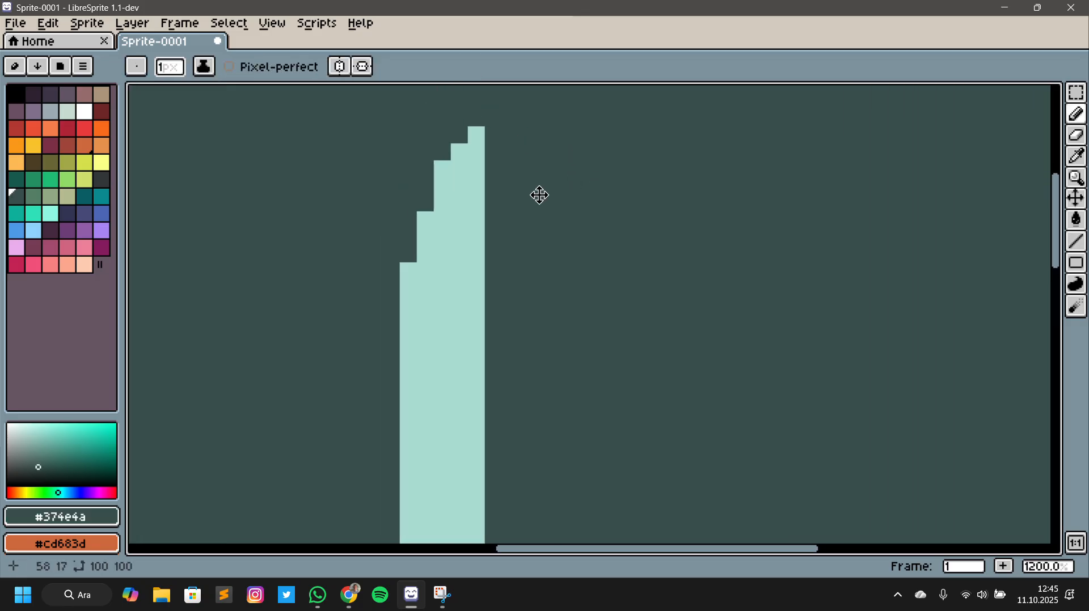
pyautogui.click(450, 173)
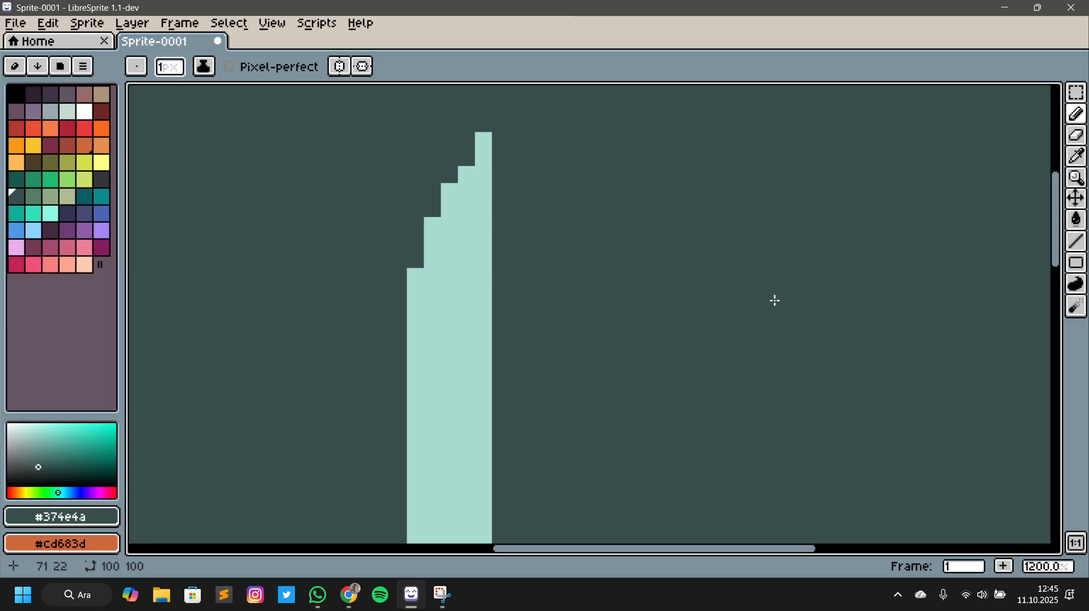
pyautogui.hotkey('ctrl', 'z')
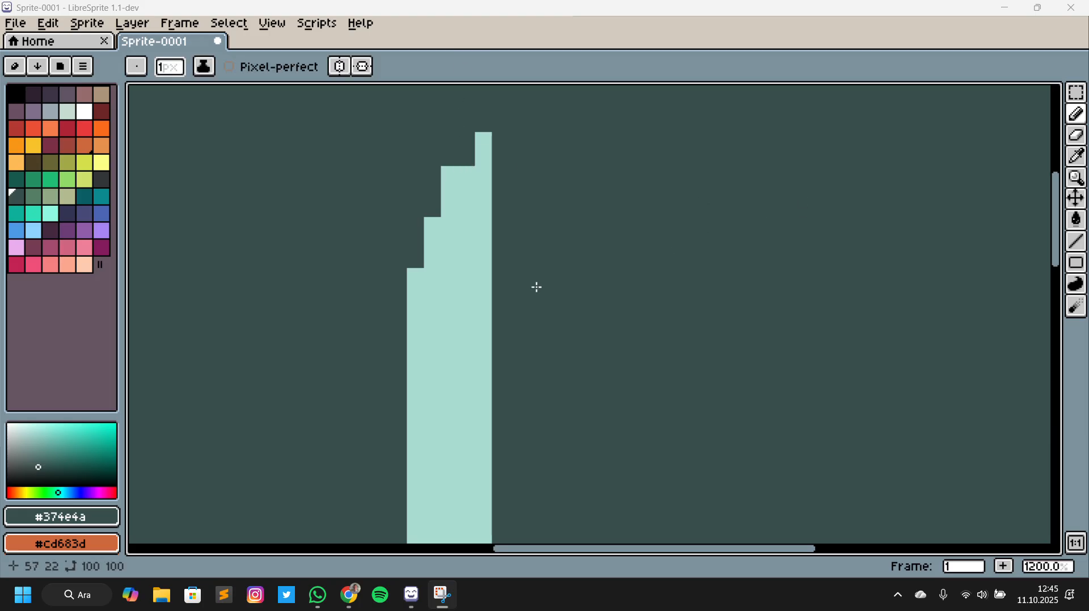
# Sample the blade's mint #a7dbd0 and add single pixels along the tip's stepped left edge to smooth its curve
pyautogui.click(456, 281)
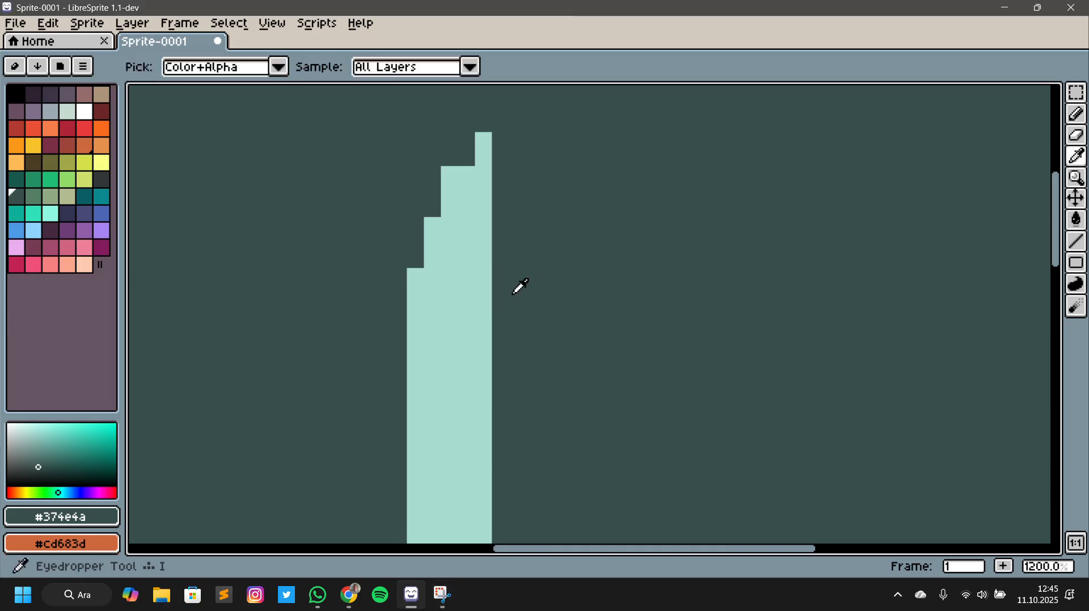
pyautogui.keyDown('alt'); pyautogui.click(479, 295); pyautogui.keyUp('alt')
pyautogui.click(464, 160)
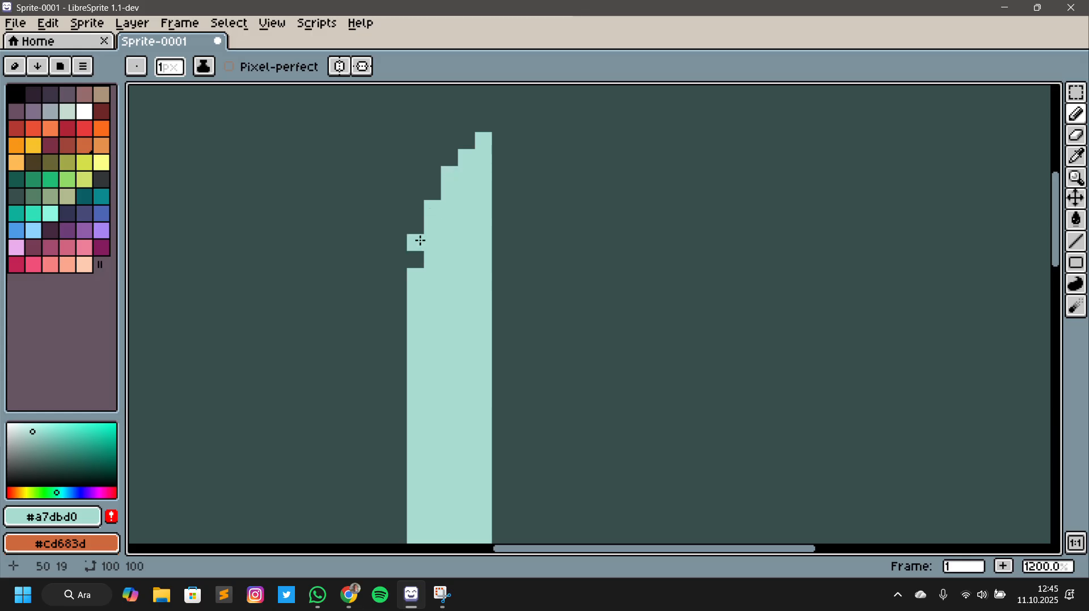
pyautogui.scroll(-2, 464, 218)
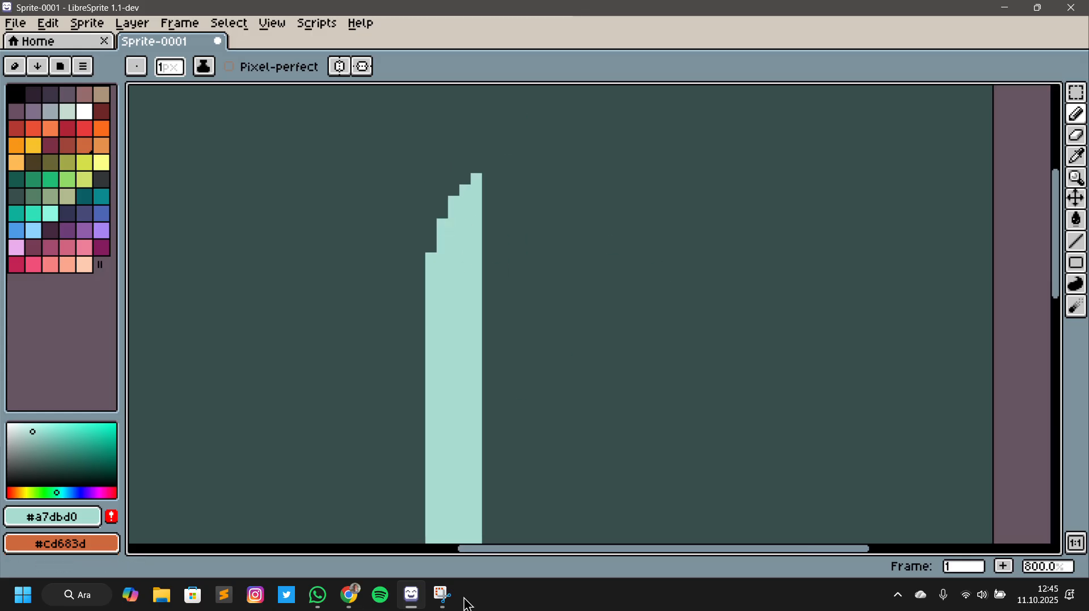
# Switch to the Google Meet call, open and close the WhatsApp window, and return to LibreSprite
pyautogui.moveTo(349, 595)
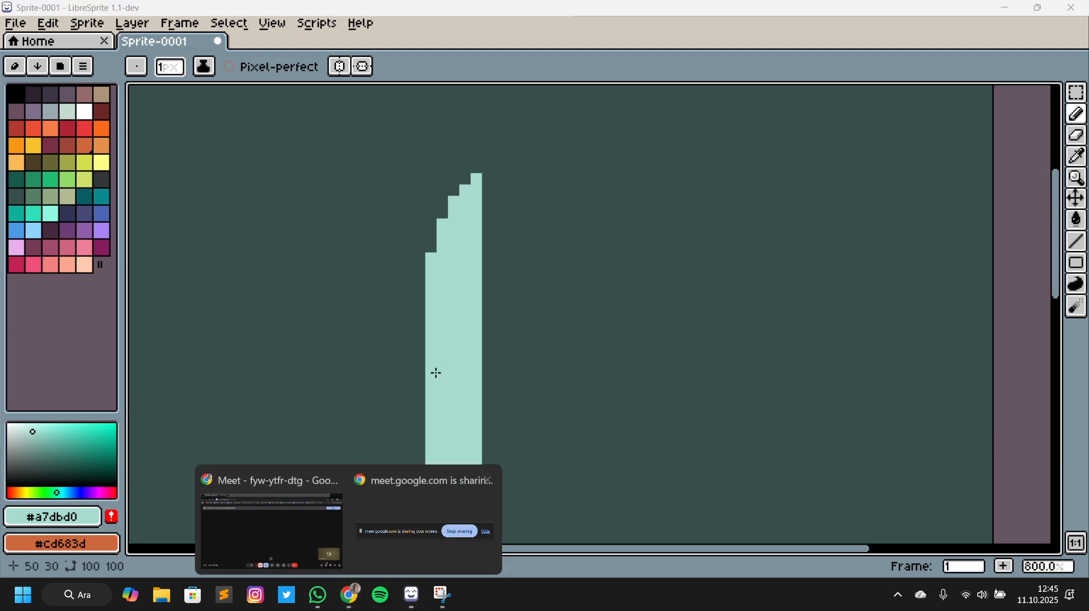
pyautogui.click(261, 533)
pyautogui.click(629, 426)
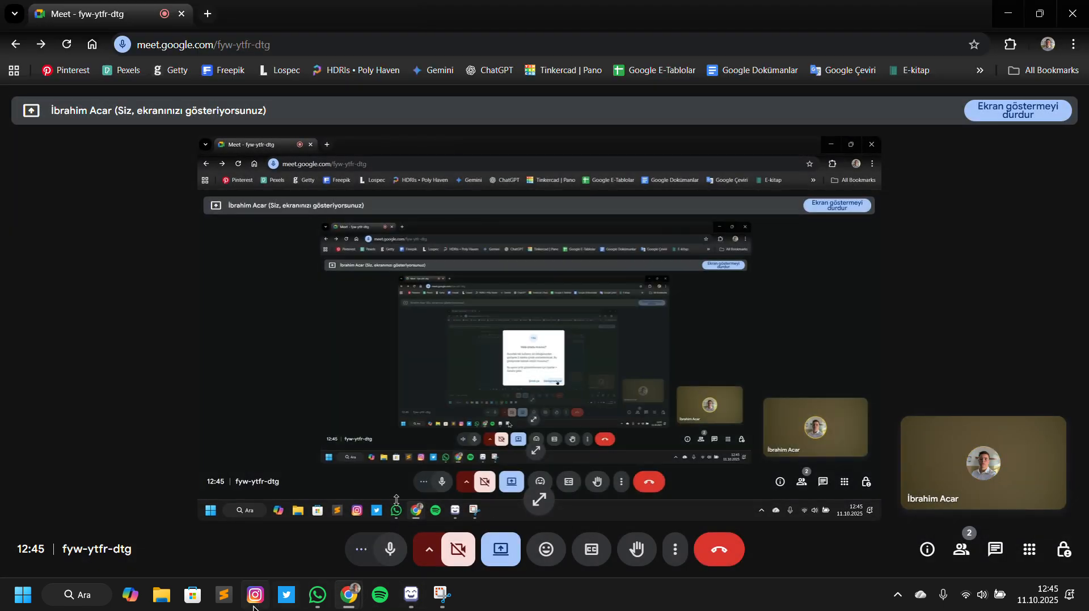
pyautogui.click(322, 604)
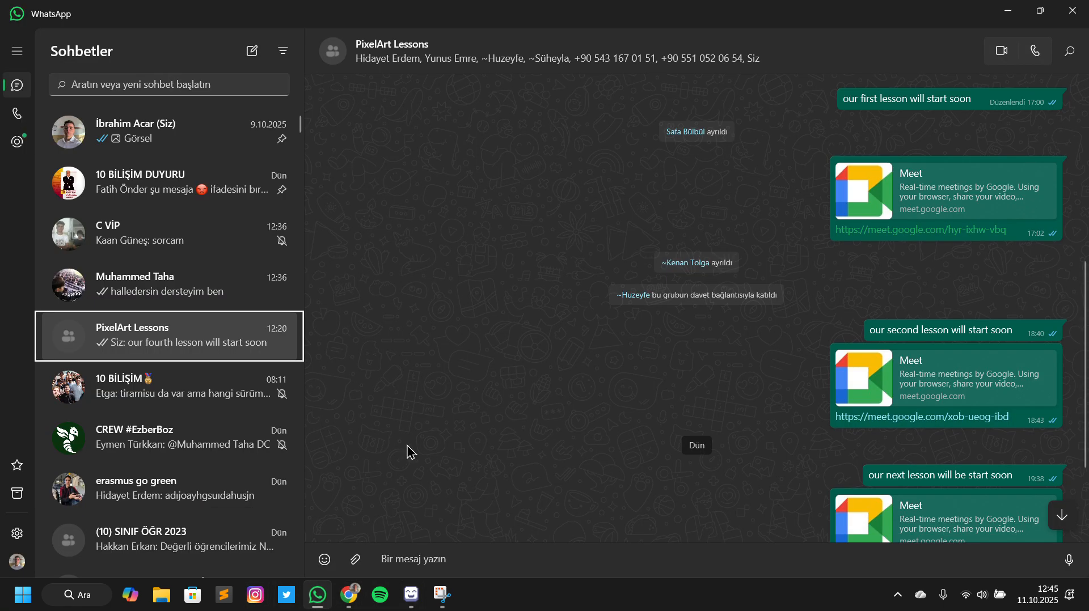
pyautogui.click(1074, 9)
pyautogui.click(411, 594)
# Examine the sword's overall shape and proportions from the blade tip down to the pommel
pyautogui.scroll(-1, 583, 351)
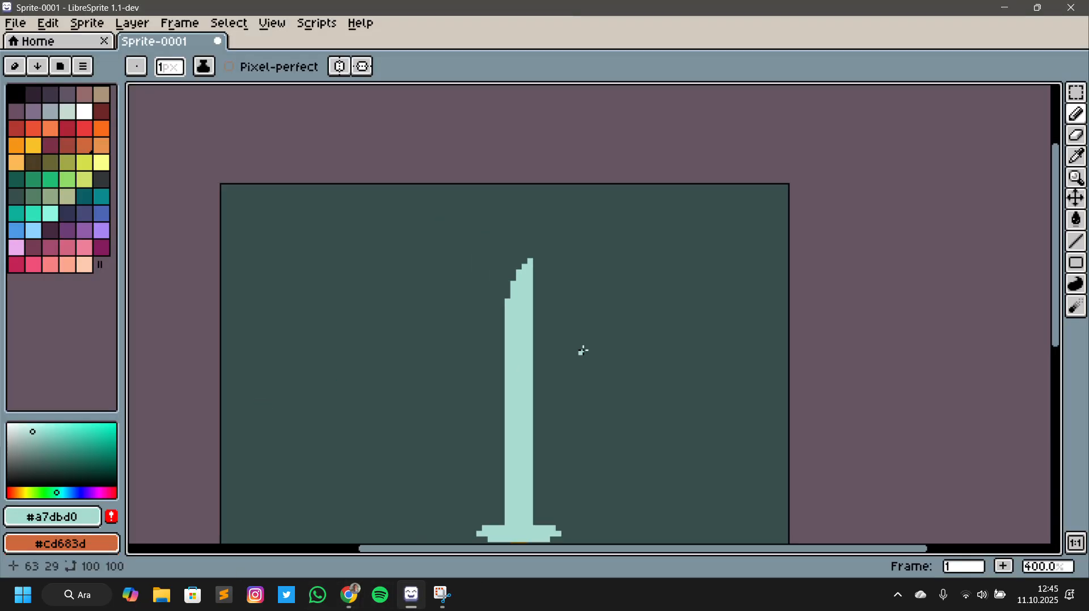
pyautogui.moveTo(616, 423); pyautogui.dragTo(618, 344)
pyautogui.scroll(2, 584, 478)
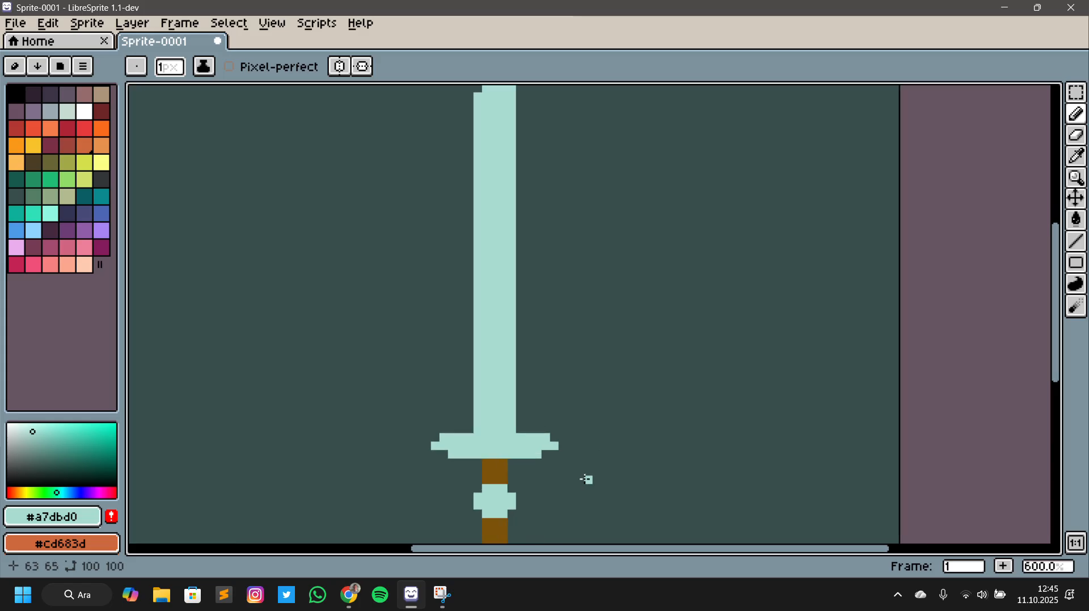
pyautogui.scroll(-2, 586, 471)
pyautogui.scroll(1, 627, 310)
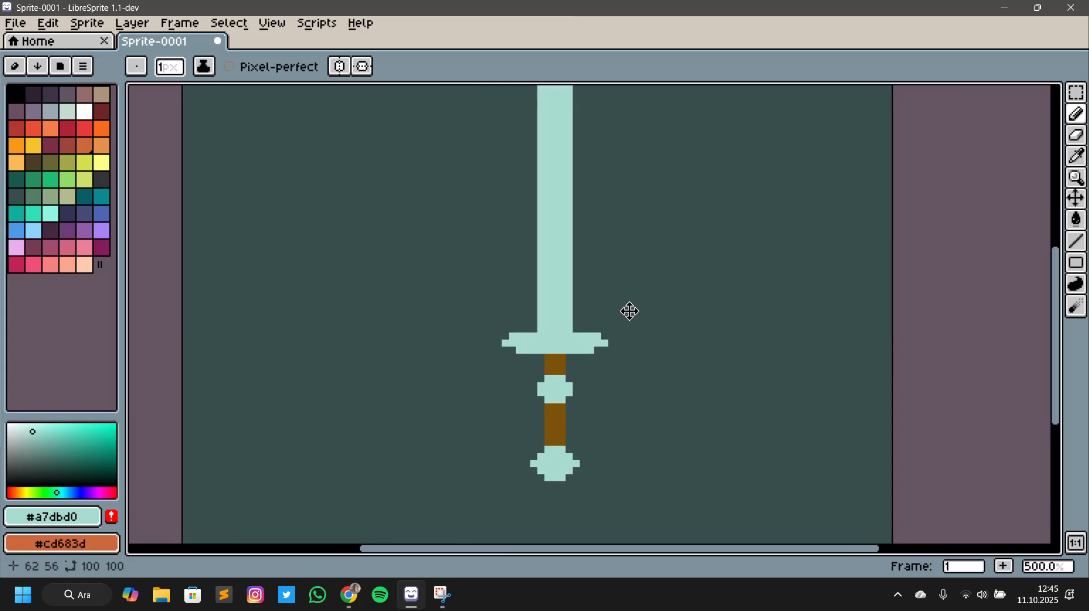
pyautogui.moveTo(595, 446); pyautogui.dragTo(644, 372)
pyautogui.scroll(-2, 623, 364)
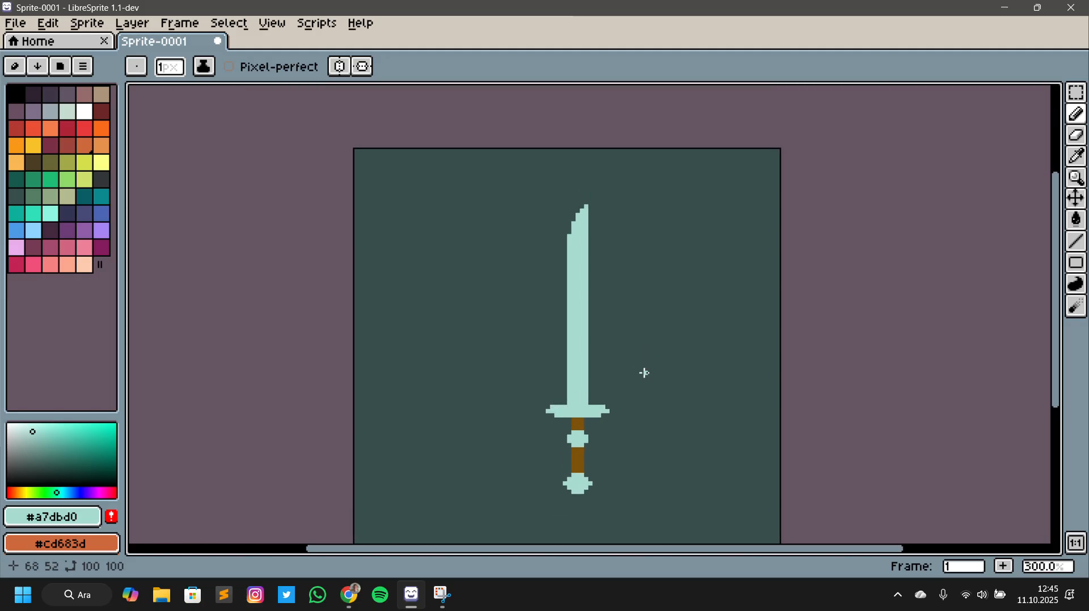
pyautogui.scroll(2, 645, 373)
pyautogui.moveTo(645, 329); pyautogui.dragTo(649, 376)
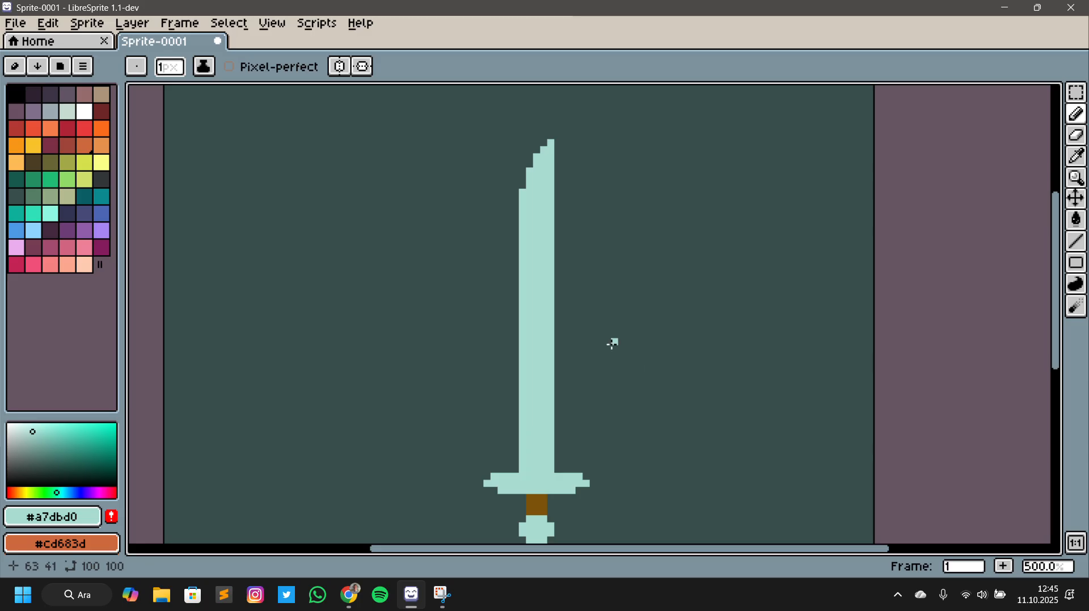
pyautogui.click(66, 519)
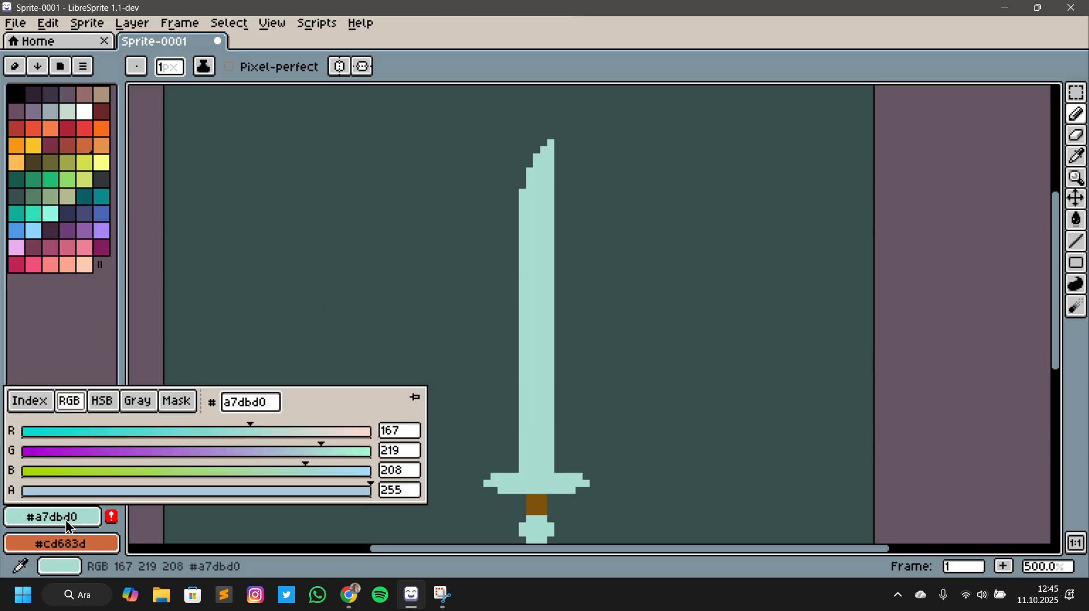
pyautogui.click(35, 413)
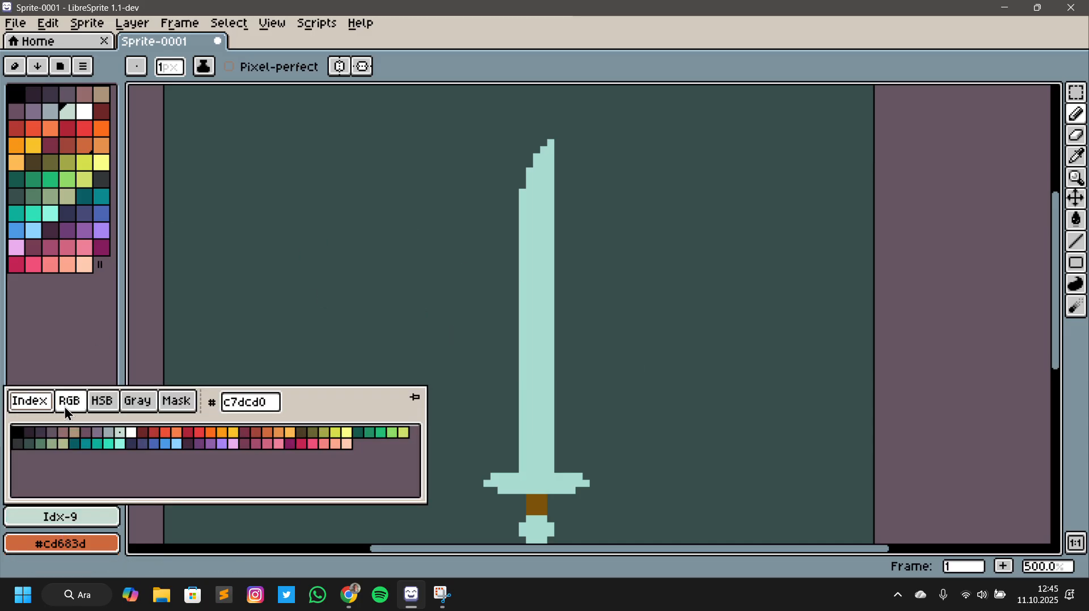
pyautogui.press('i')
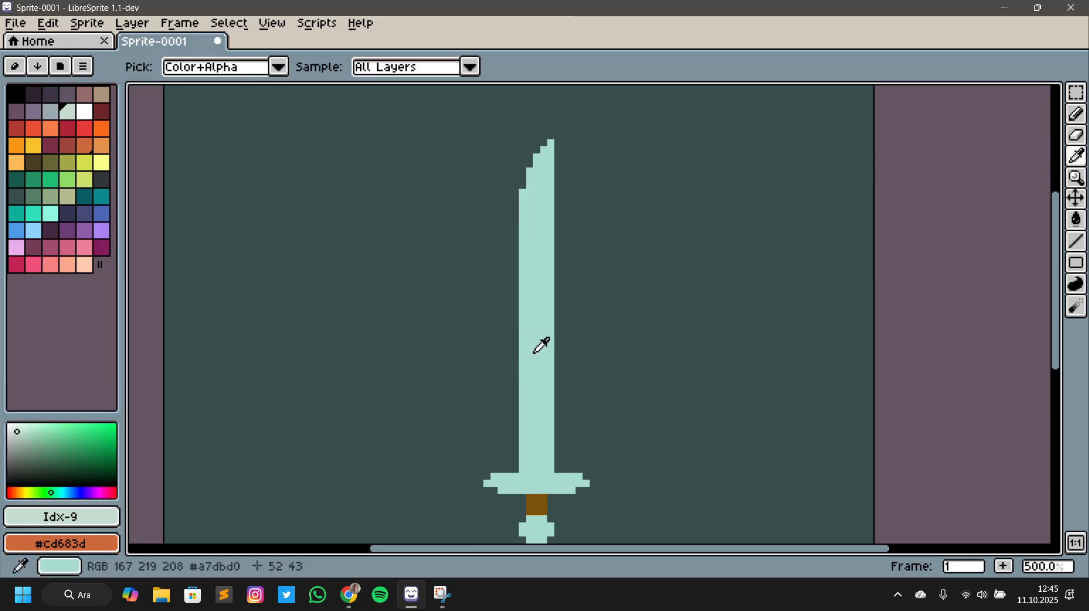
pyautogui.scroll(-2, 544, 354)
pyautogui.click(544, 347)
pyautogui.scroll(3, 549, 341)
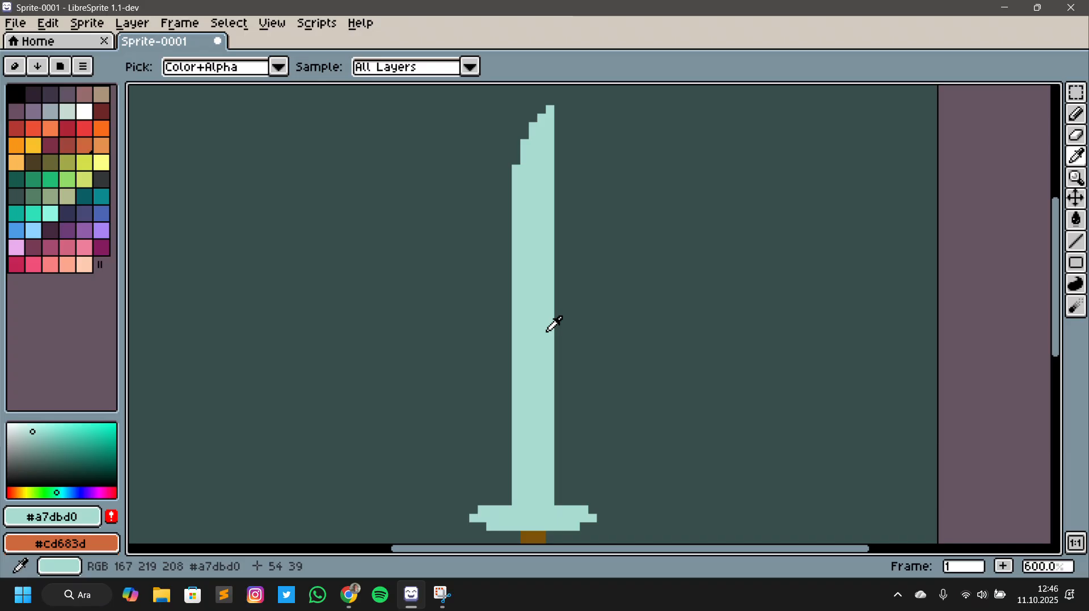
# Darken the mint foreground colour in HSB mode by setting its brightness to 62, giving #7a9e96
pyautogui.scroll(-2, 554, 325)
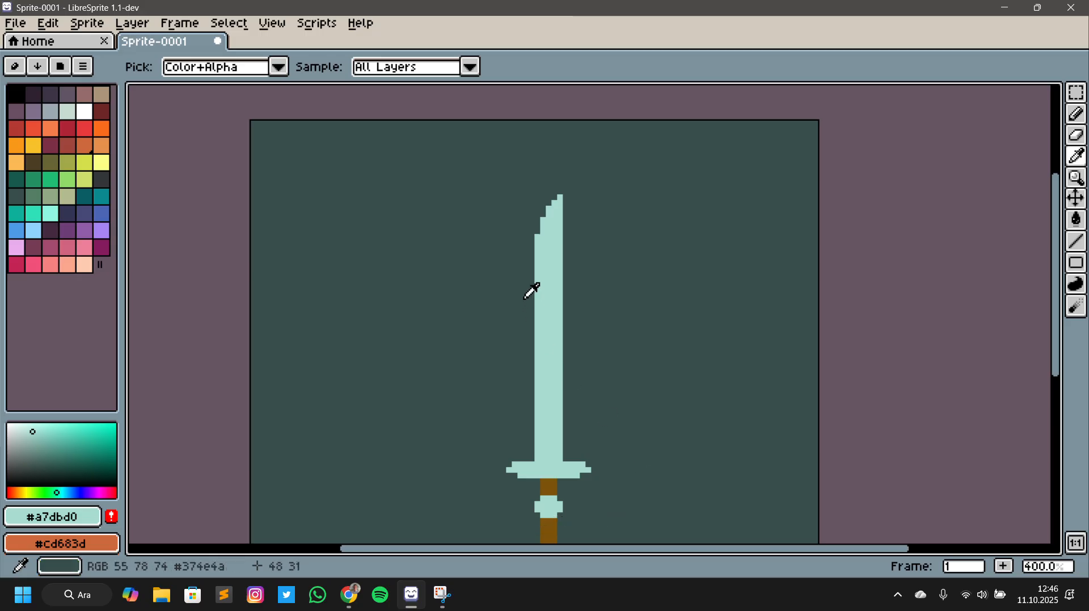
pyautogui.scroll(-1, 544, 493)
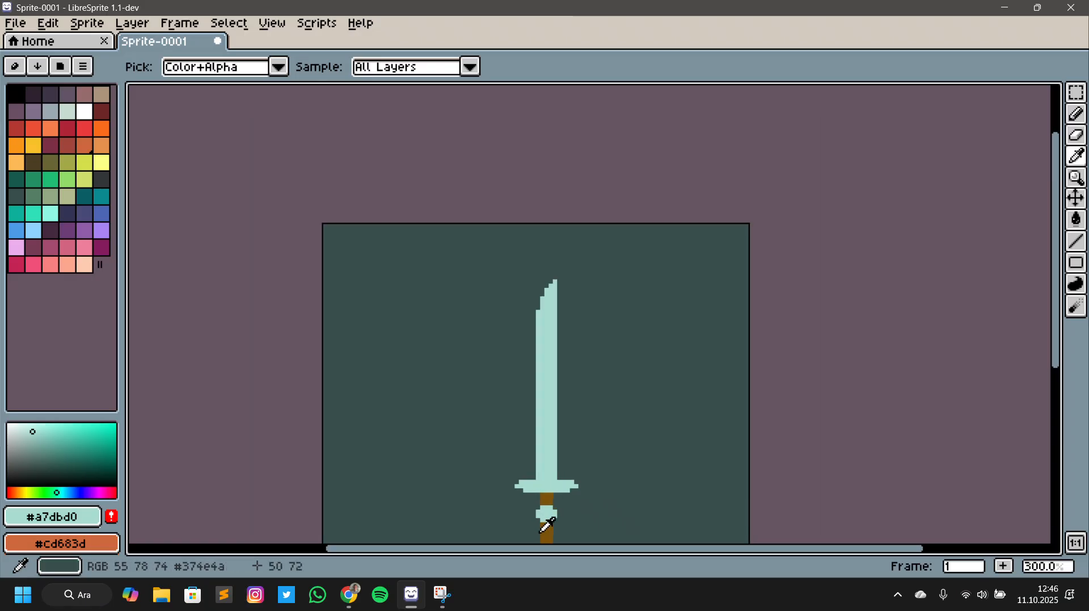
pyautogui.scroll(1, 553, 504)
pyautogui.click(52, 516)
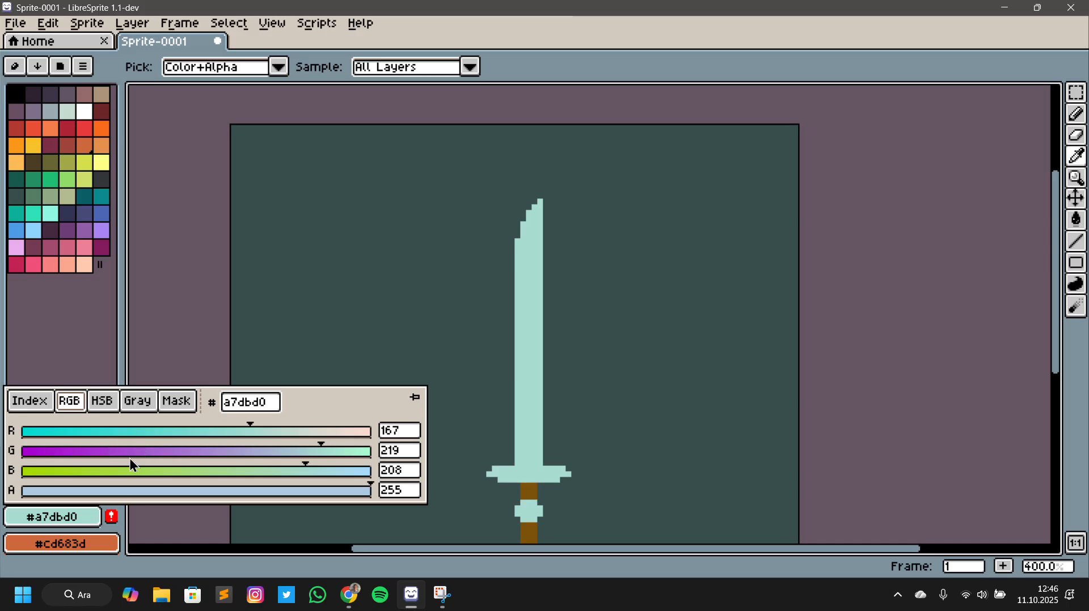
pyautogui.click(101, 402)
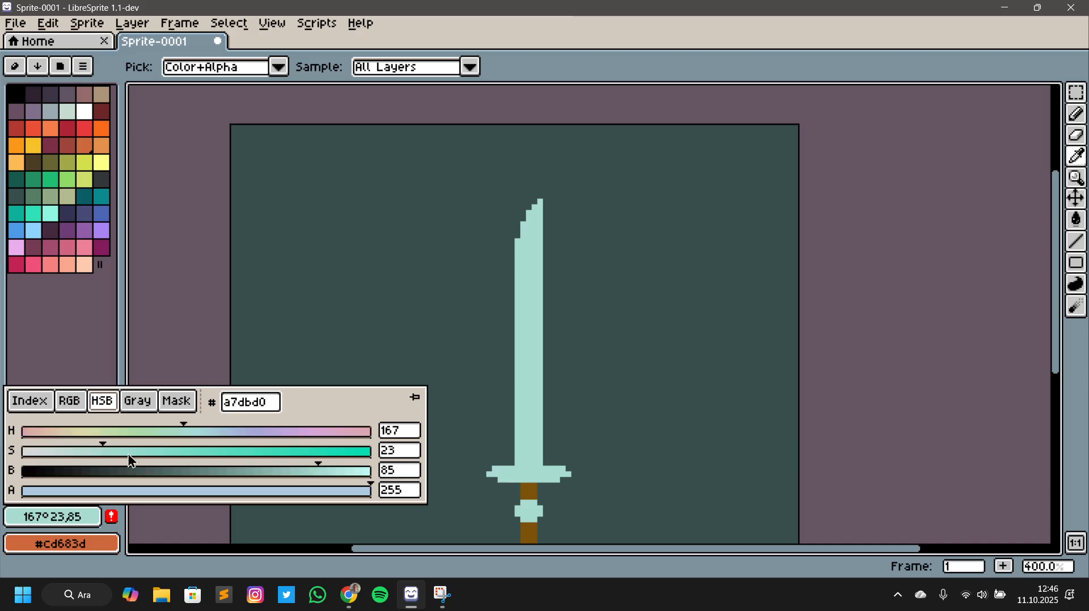
pyautogui.moveTo(314, 469)
pyautogui.mouseDown()
pyautogui.moveTo(305, 472)
pyautogui.moveTo(316, 472)
pyautogui.mouseUp()
pyautogui.moveTo(316, 470); pyautogui.dragTo(239, 475)
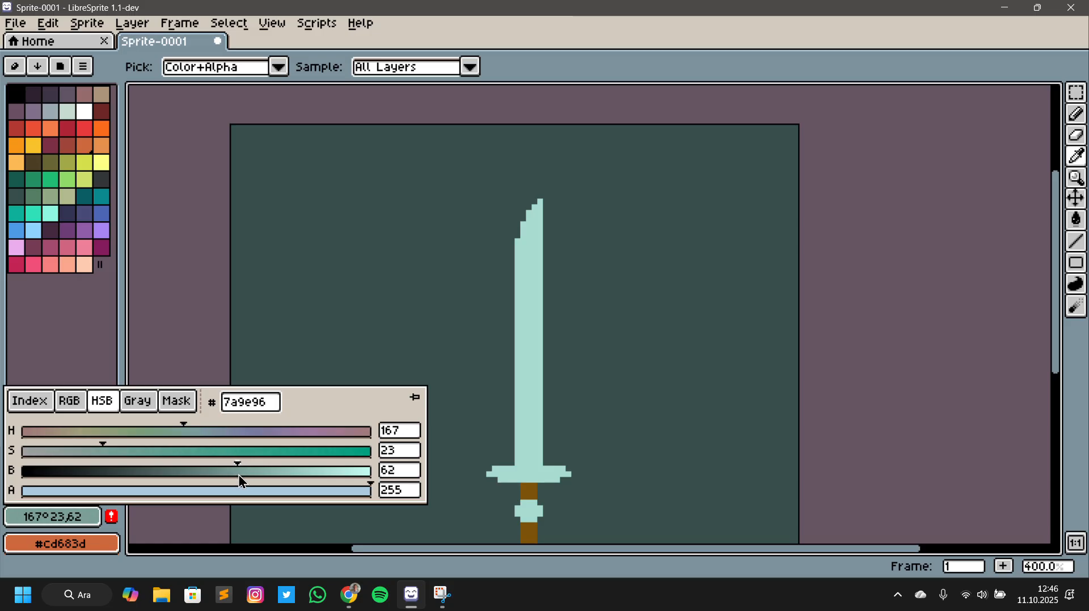
pyautogui.press('b')
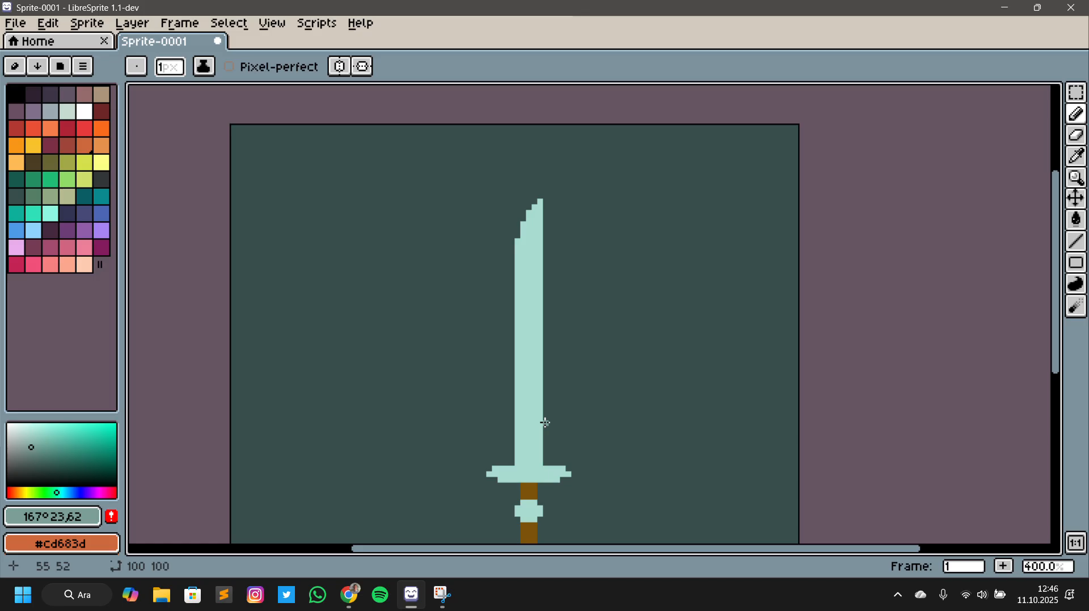
pyautogui.click(522, 424)
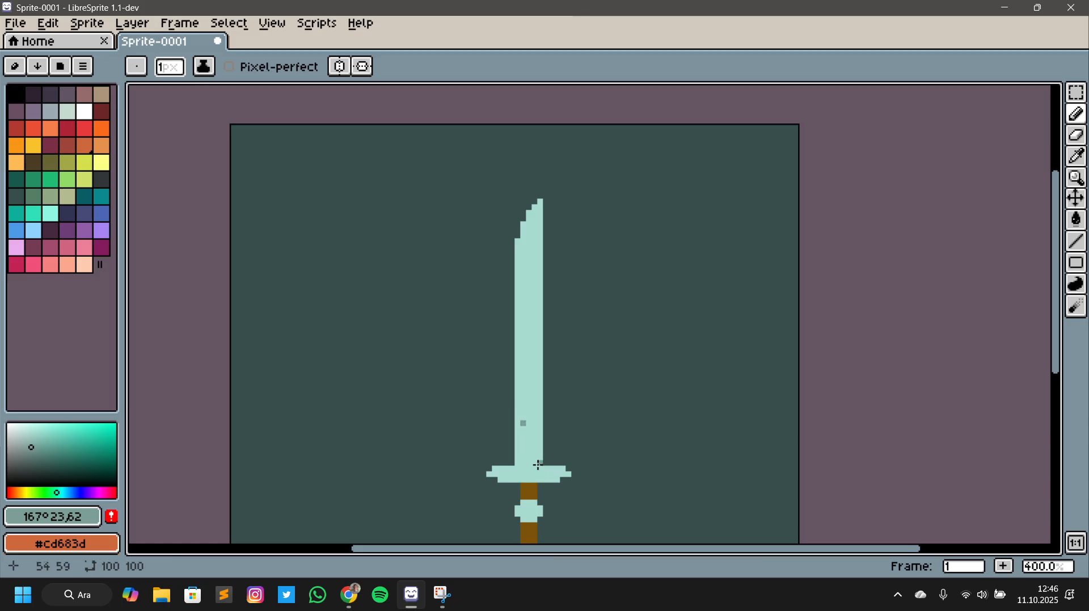
pyautogui.press('v')
pyautogui.hotkey('ctrl', 'z')
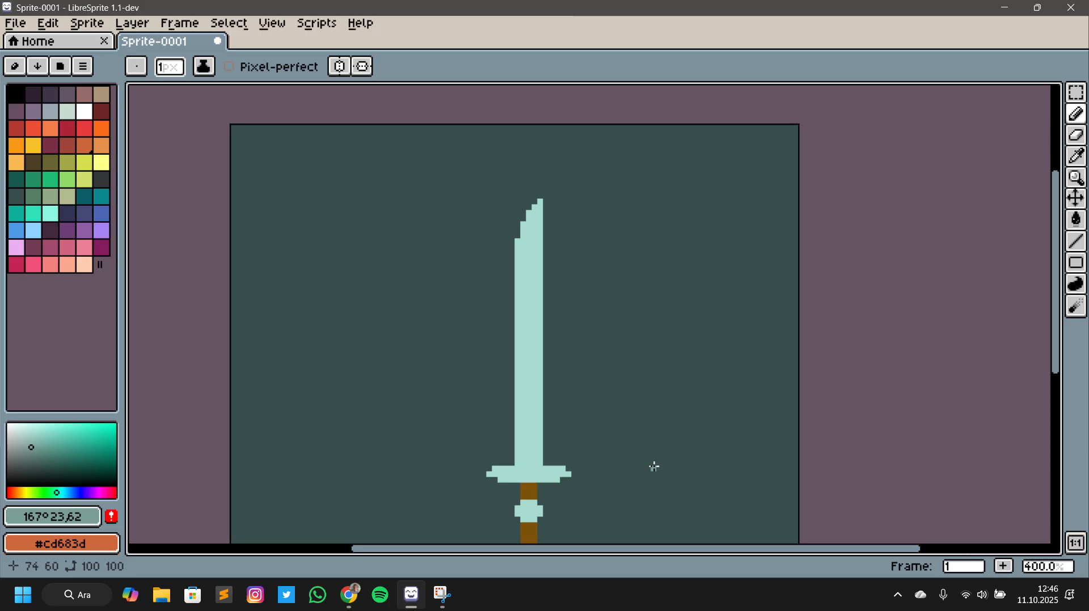
# Shade the blade's left edge with a 1 px dark mint #7a9e96 line about 40 px tall, from the shoulder to the crosspiece
pyautogui.scroll(3, 528, 233)
pyautogui.press('l')
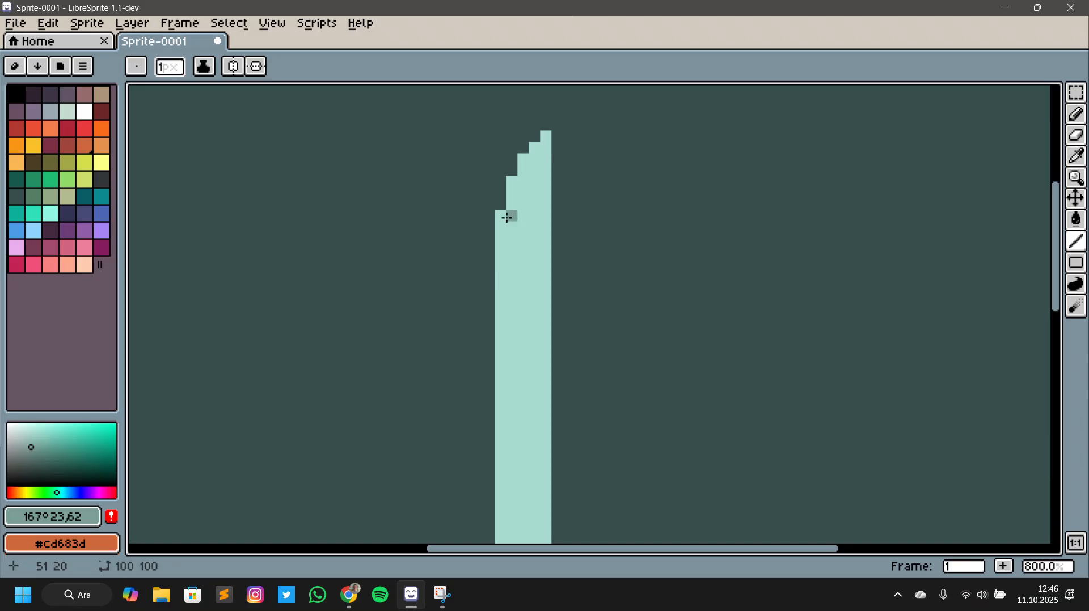
pyautogui.moveTo(504, 218); pyautogui.dragTo(501, 538)
pyautogui.scroll(-3, 511, 502)
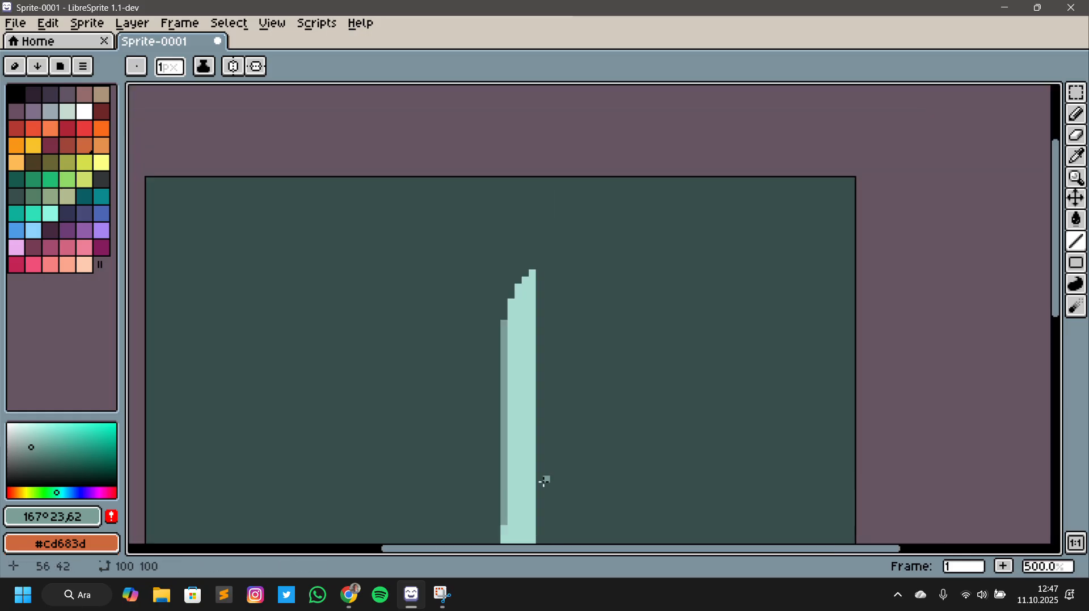
pyautogui.moveTo(592, 473); pyautogui.dragTo(622, 214)
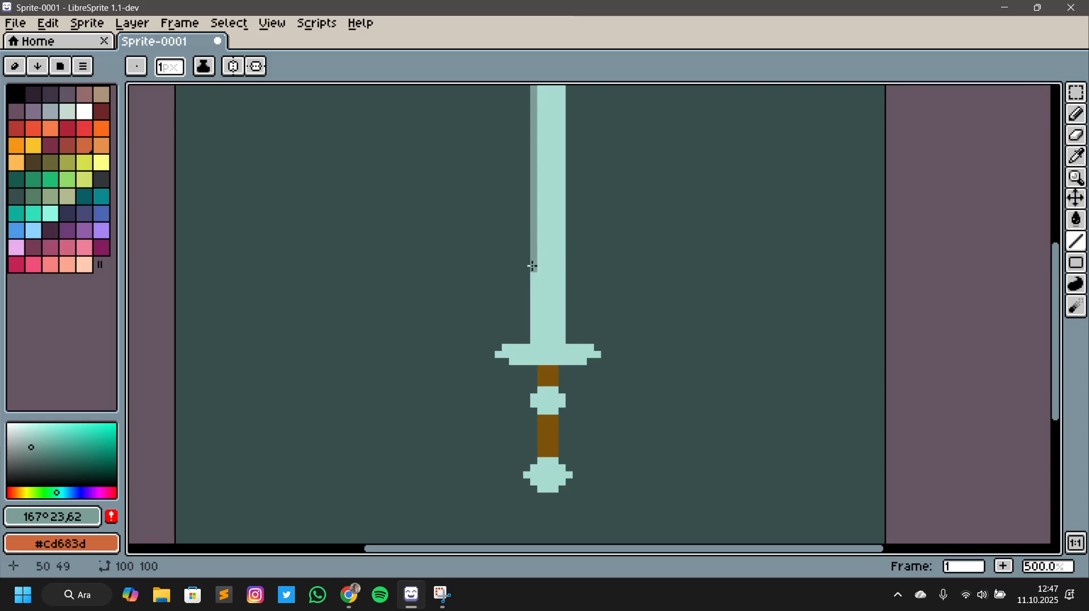
pyautogui.moveTo(531, 263); pyautogui.dragTo(534, 338)
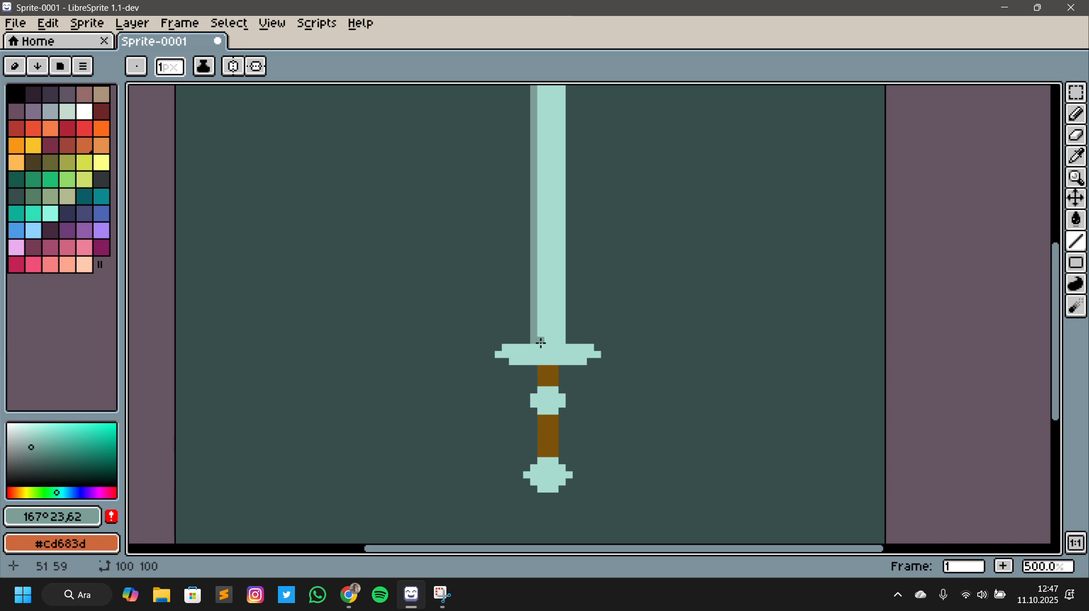
# Extend the dark mint shading up the stepped left edge of the blade's tip
pyautogui.scroll(-2, 537, 342)
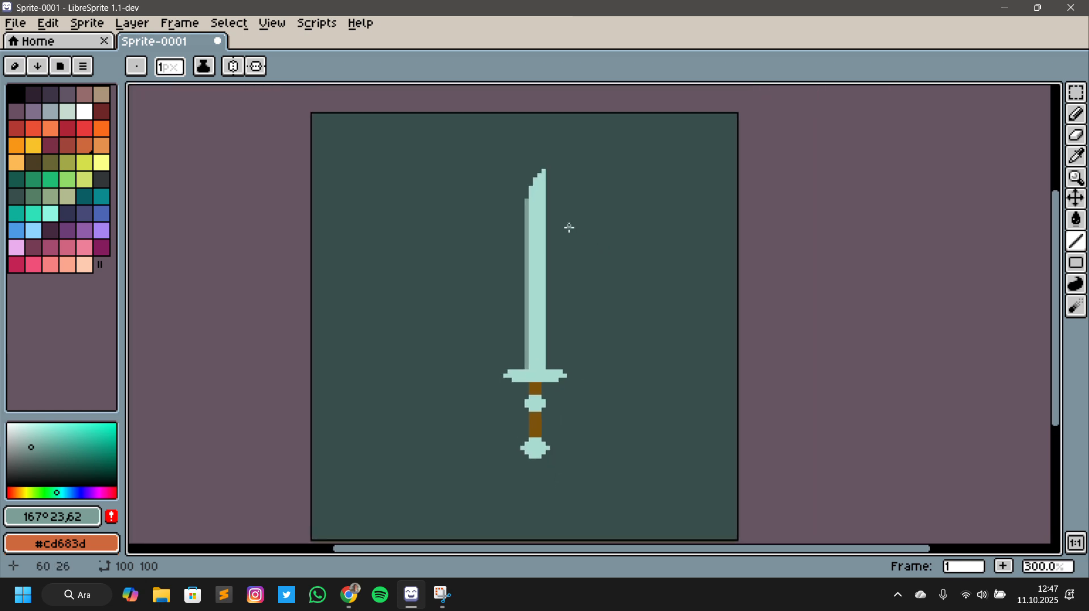
pyautogui.moveTo(529, 190); pyautogui.dragTo(531, 196)
pyautogui.press('b')
# Shade the left edge of the mint ring in the middle of the handle with 1 px dark mint Pencil pixels
pyautogui.scroll(4, 783, 334)
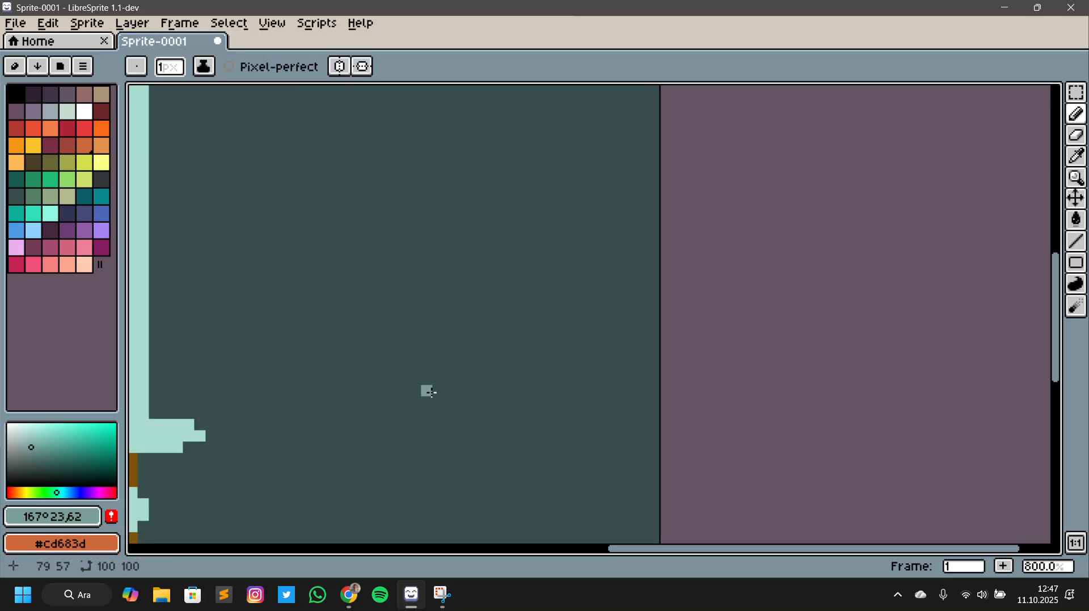
pyautogui.moveTo(425, 389); pyautogui.dragTo(719, 227)
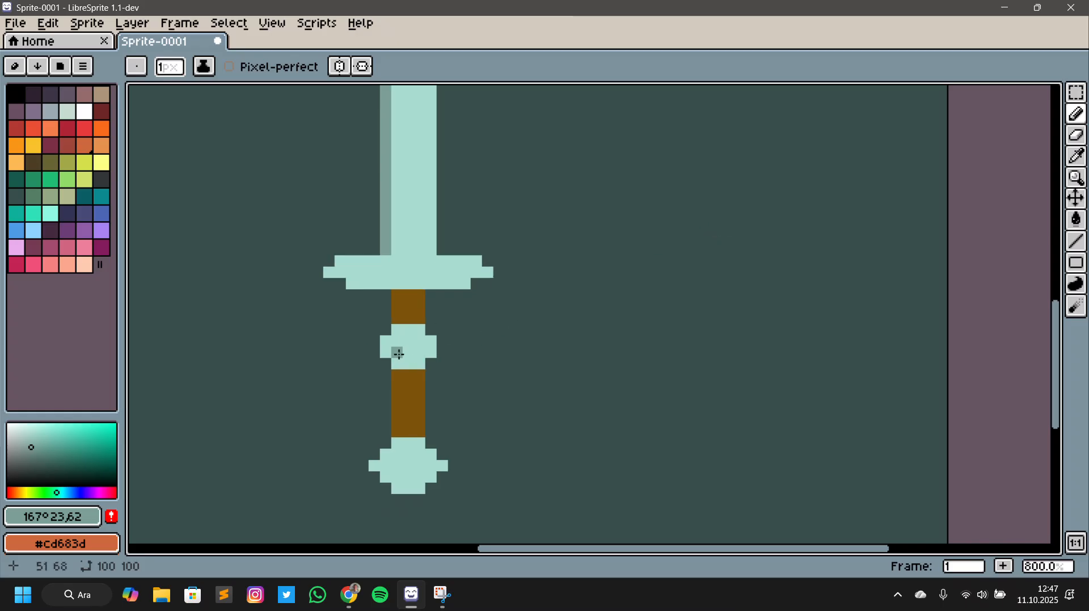
pyautogui.moveTo(398, 333); pyautogui.dragTo(387, 355)
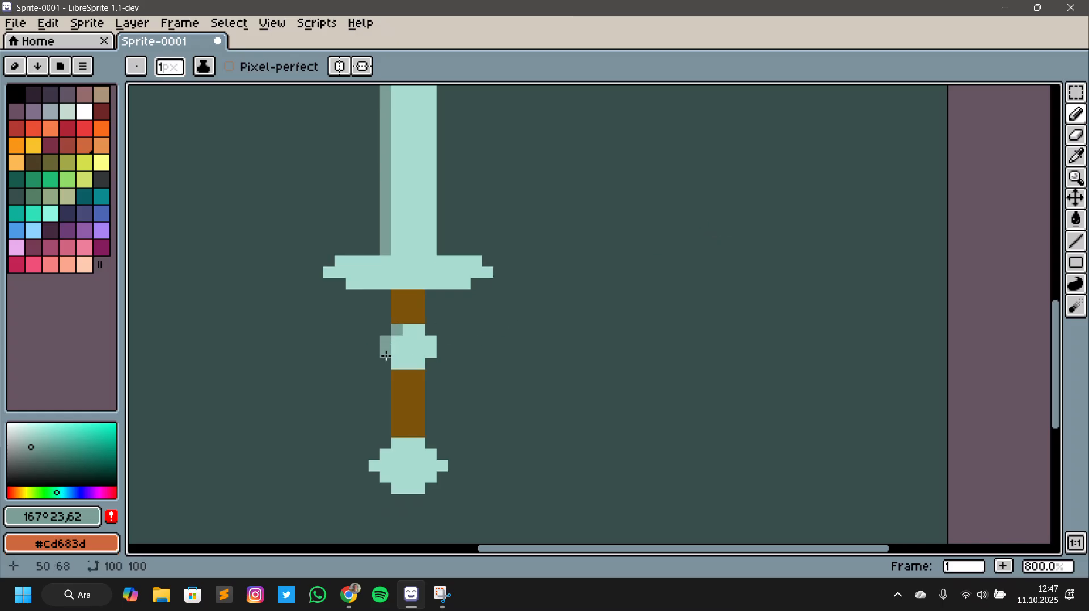
pyautogui.click(398, 364)
# Shade the pommel's stepped left edge with five single dark mint pixels
pyautogui.moveTo(520, 413); pyautogui.dragTo(595, 333)
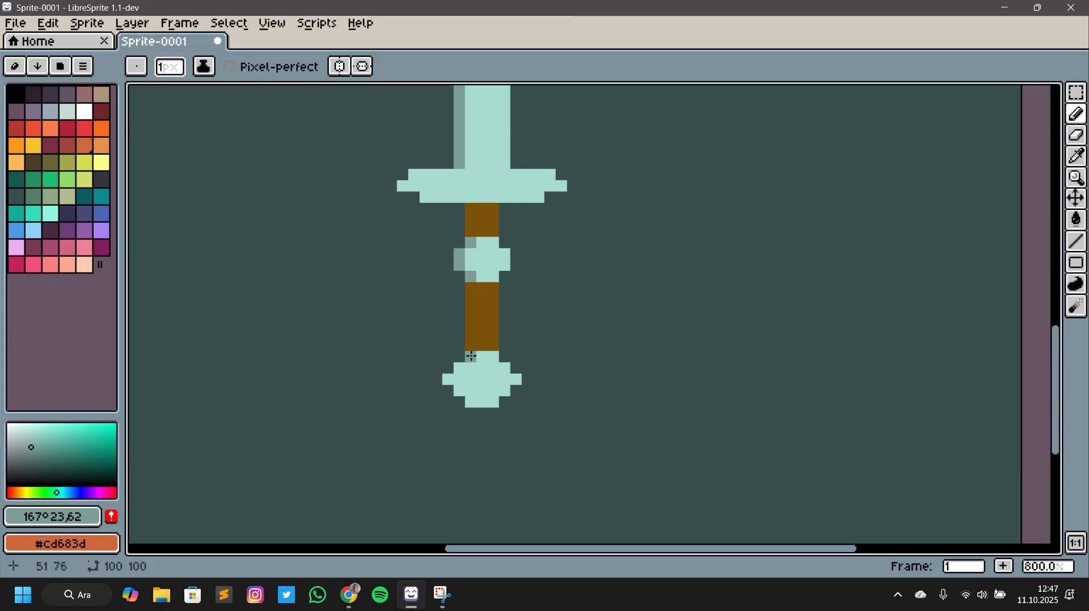
pyautogui.click(471, 356)
pyautogui.click(459, 369)
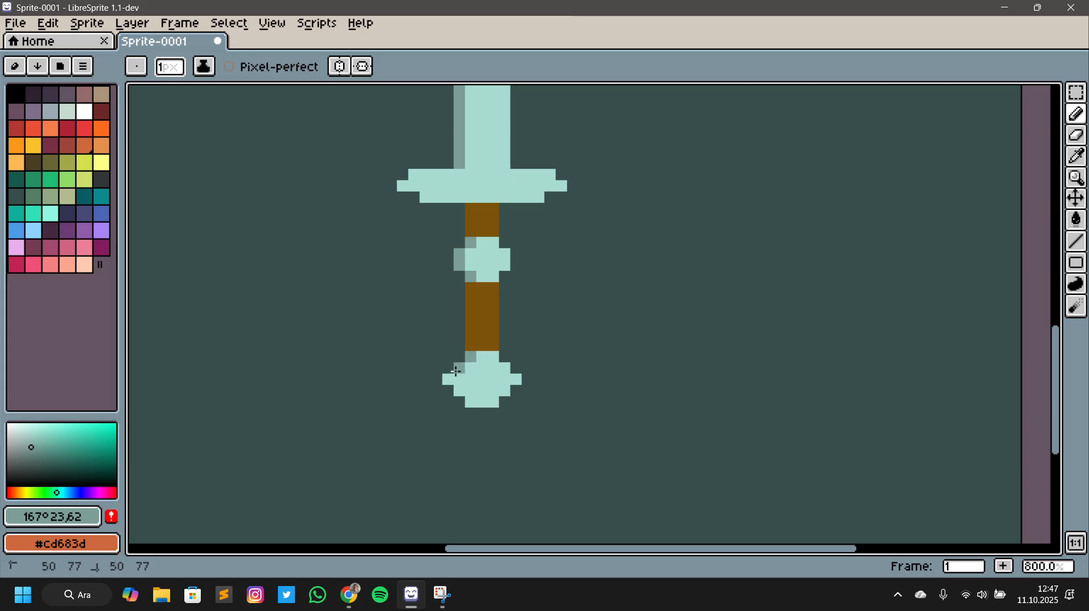
pyautogui.click(447, 380)
pyautogui.click(459, 391)
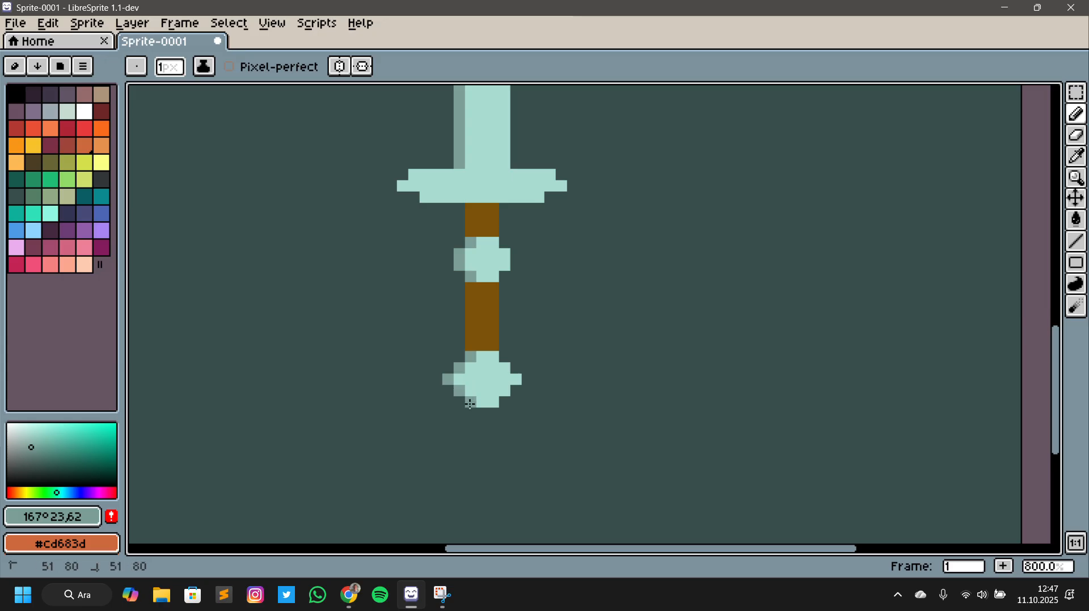
pyautogui.click(470, 404)
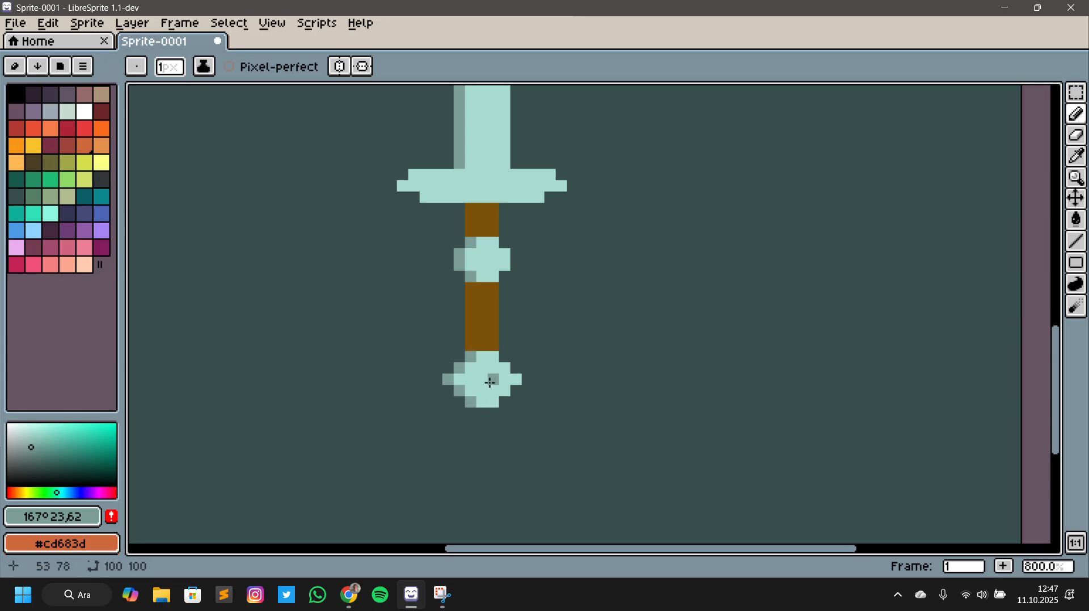
# Shade the left end of the crosspiece in dark mint across all three of its pixel rows
pyautogui.click(413, 186)
pyautogui.click(402, 186)
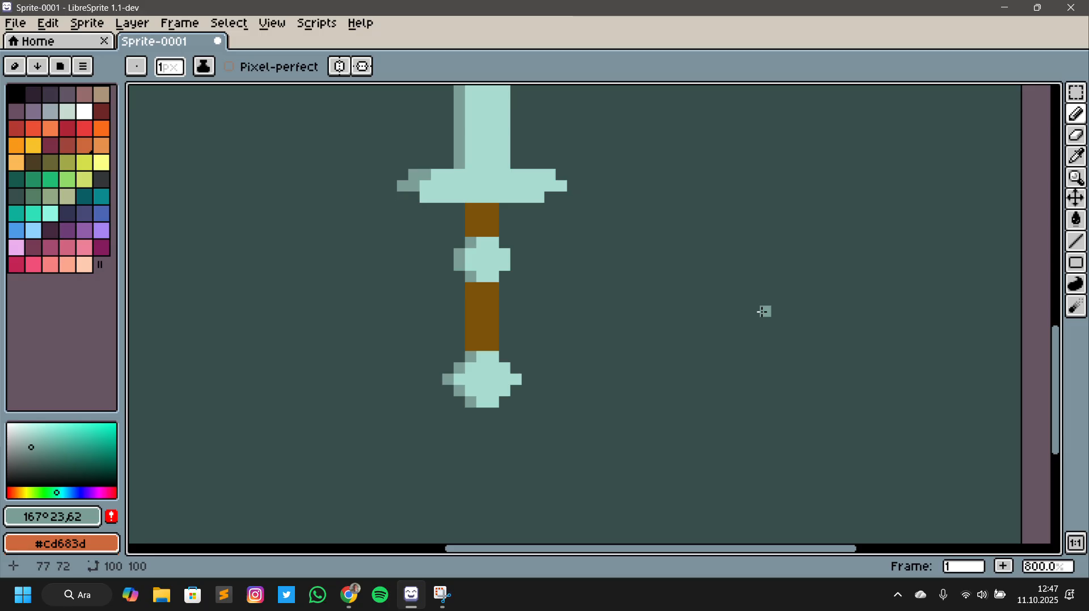
pyautogui.click(425, 197)
pyautogui.click(425, 186)
pyautogui.click(436, 197)
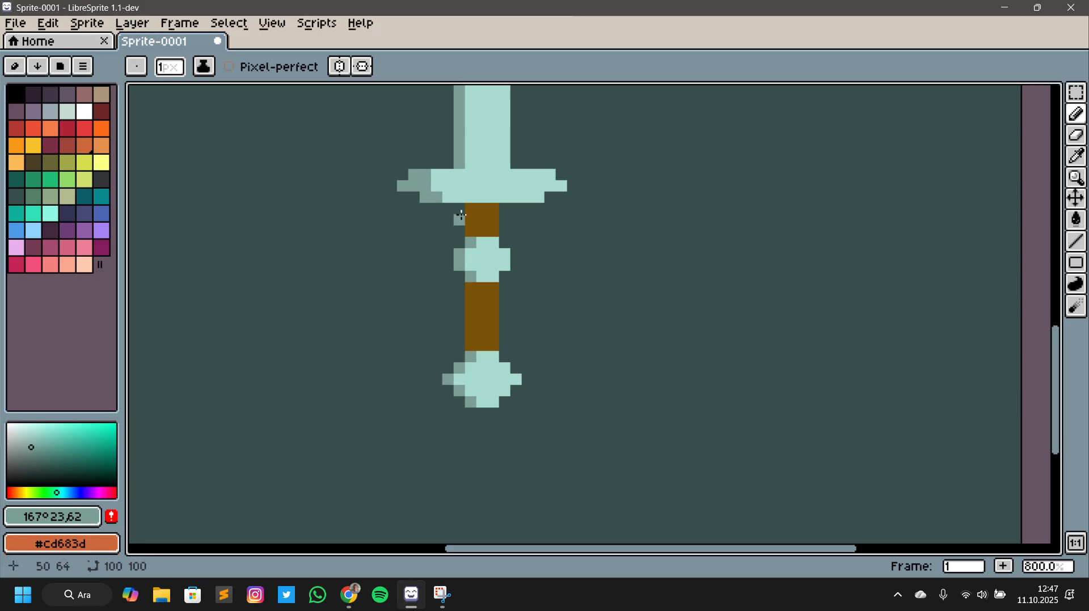
pyautogui.scroll(-2, 546, 251)
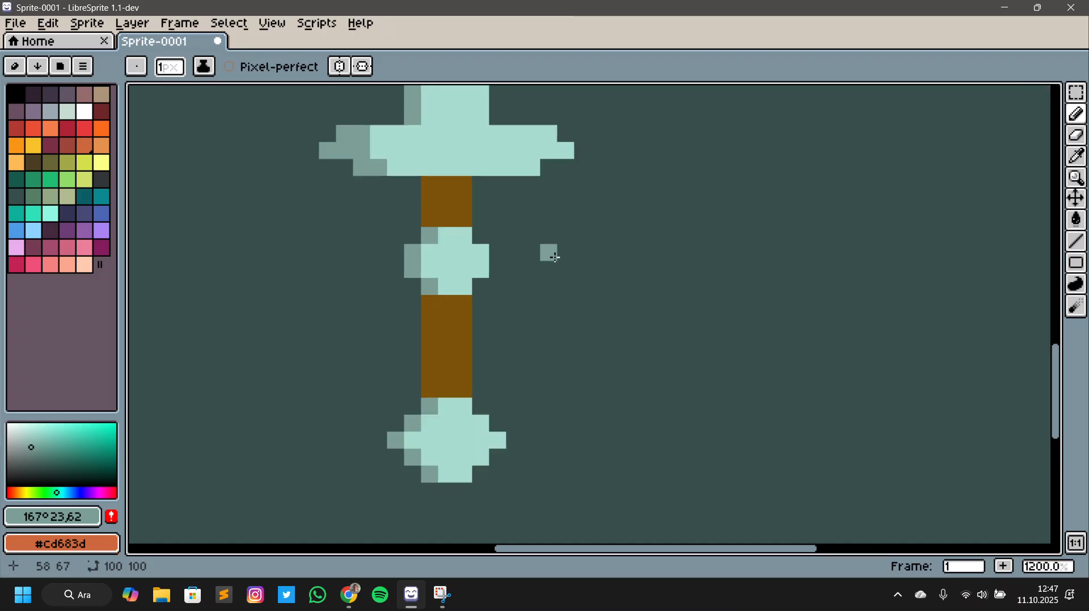
pyautogui.scroll(2, 567, 253)
pyautogui.moveTo(567, 253); pyautogui.dragTo(584, 355)
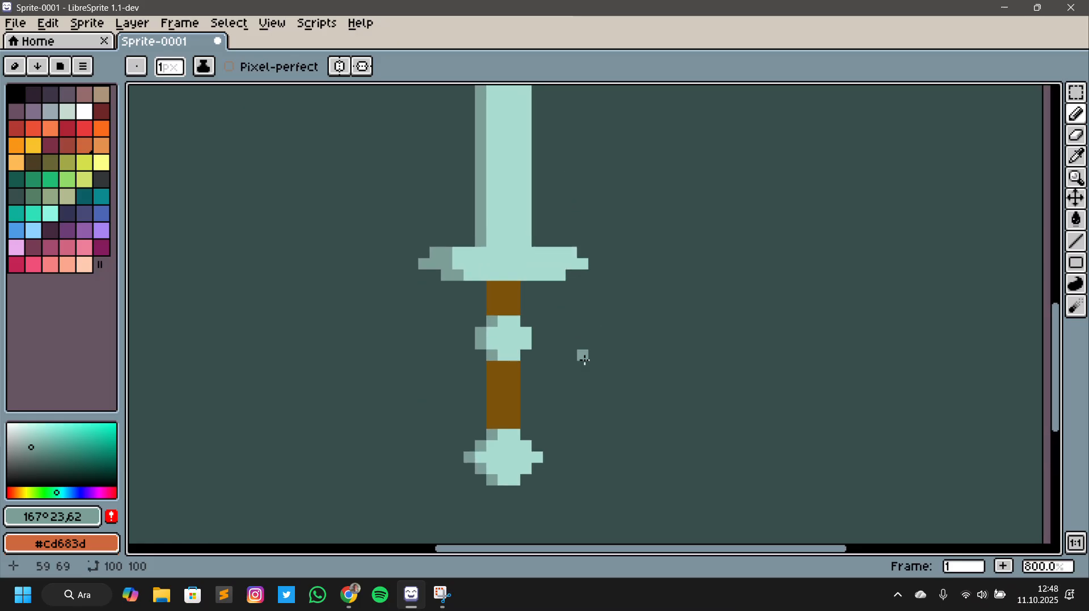
pyautogui.scroll(-1, 708, 380)
pyautogui.moveTo(708, 380); pyautogui.dragTo(677, 362)
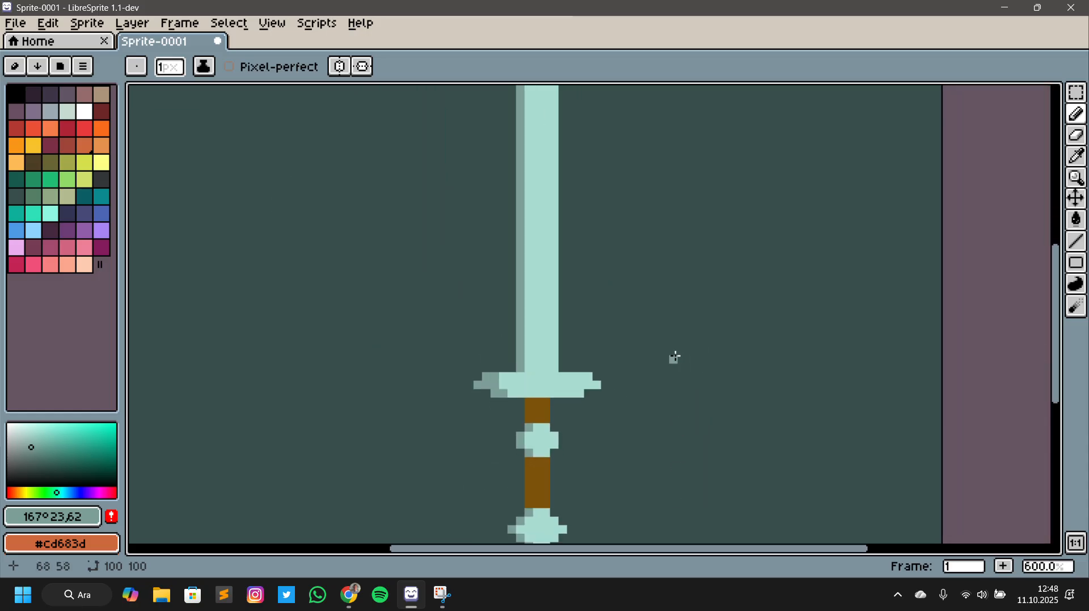
pyautogui.moveTo(641, 403); pyautogui.dragTo(654, 374)
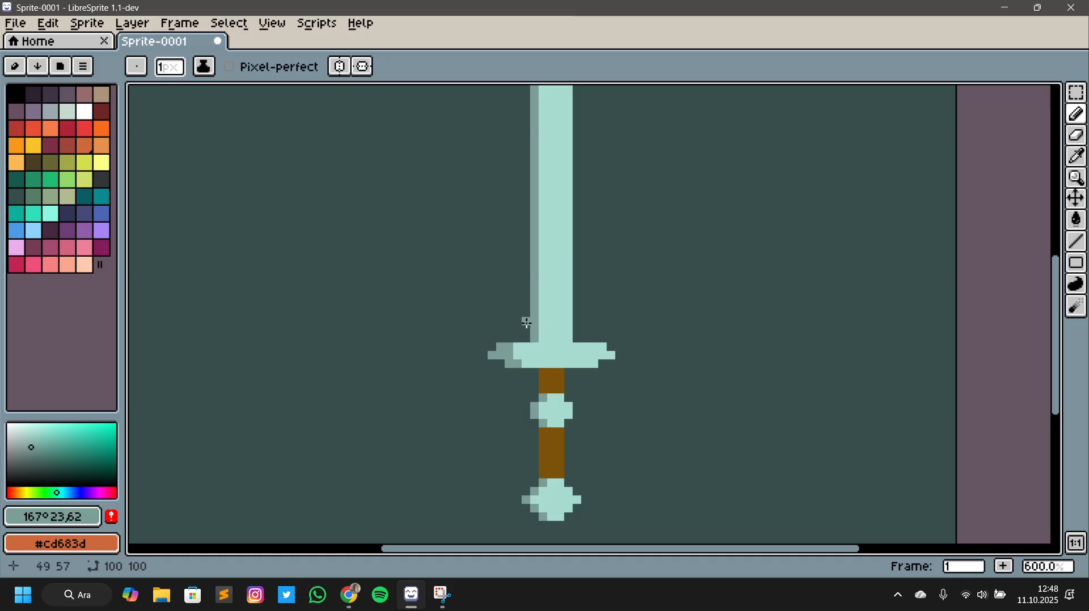
# Pick the blade's mint as foreground colour and lighten it in HSB mode to saturation 17 and brightness 99, giving #d2fcf3
pyautogui.press('i')
pyautogui.click(558, 316)
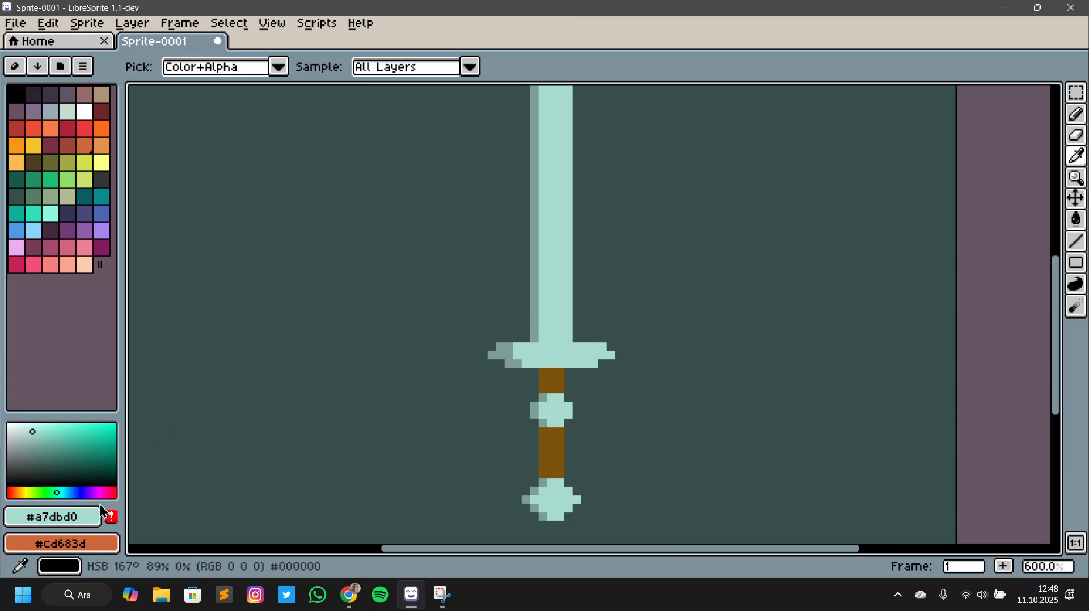
pyautogui.click(86, 516)
pyautogui.click(103, 401)
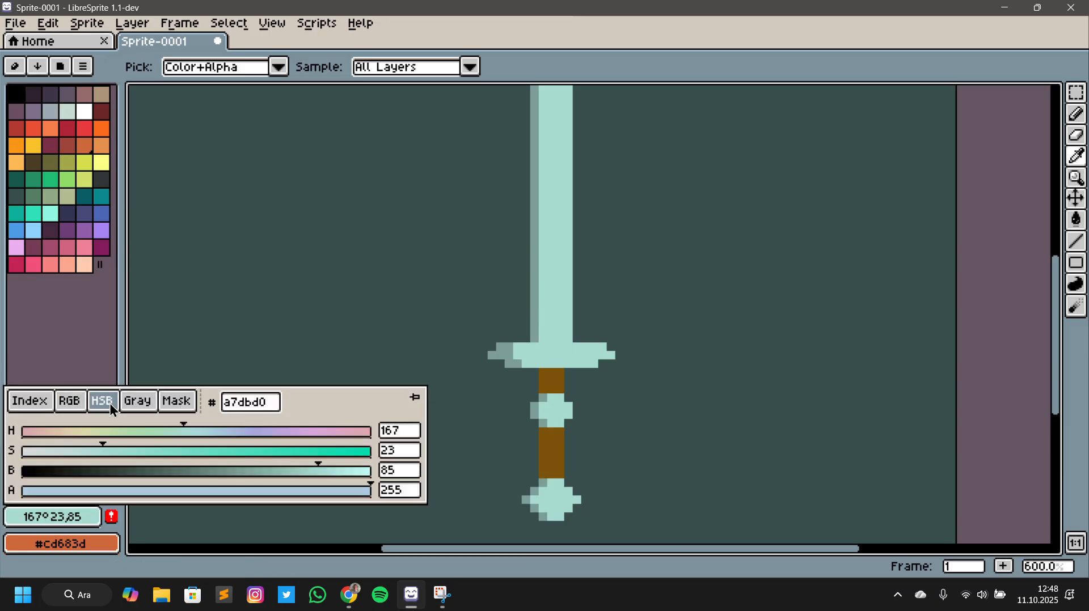
pyautogui.click(102, 452)
pyautogui.moveTo(100, 449)
pyautogui.mouseDown()
pyautogui.moveTo(50, 451)
pyautogui.moveTo(100, 456)
pyautogui.mouseUp()
pyautogui.moveTo(325, 473); pyautogui.dragTo(366, 473)
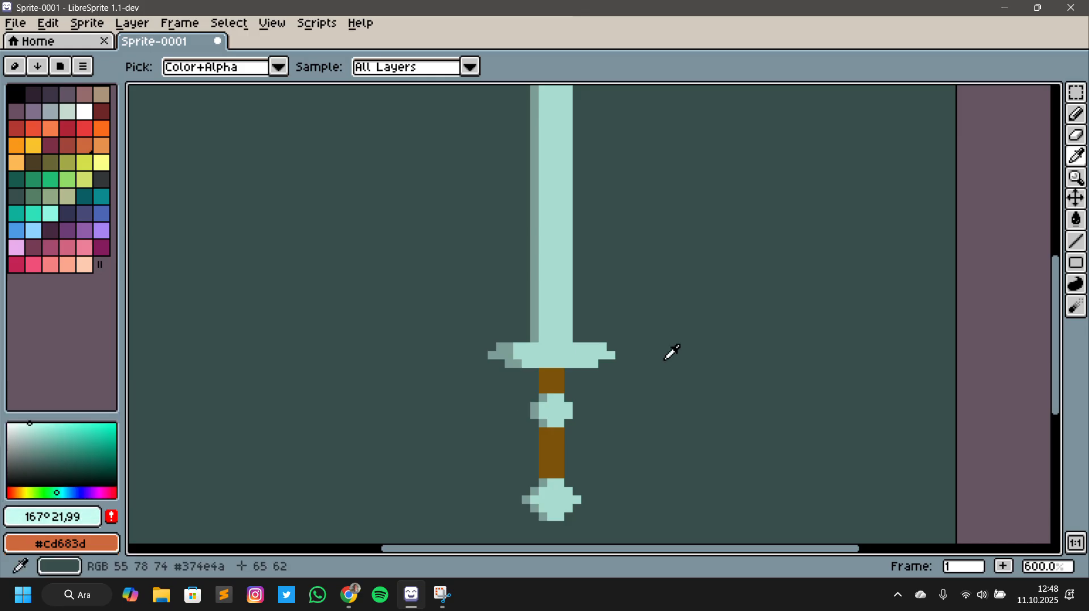
pyautogui.press('b')
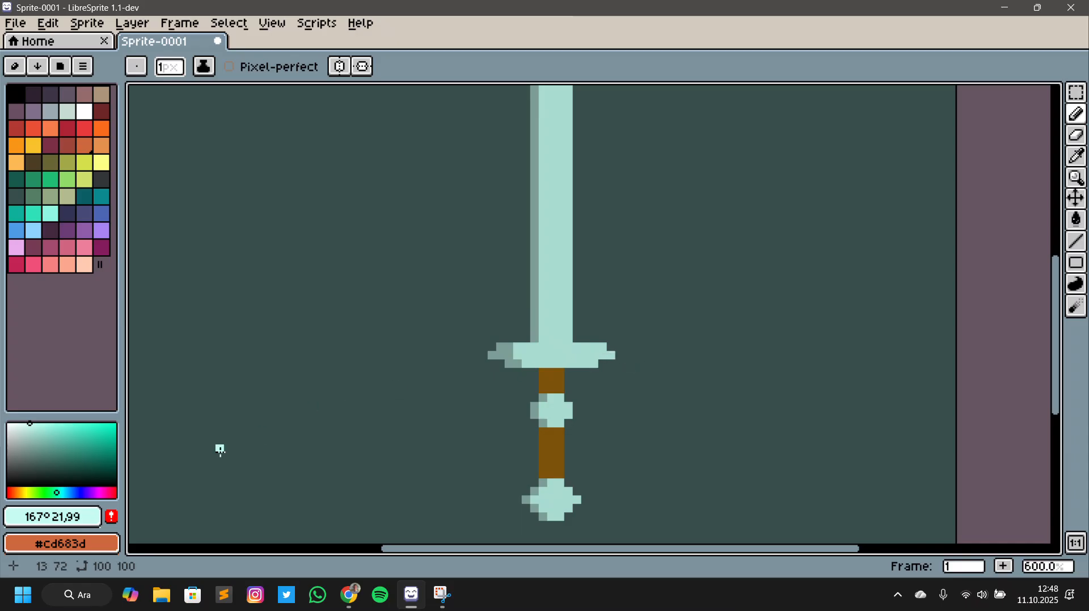
pyautogui.click(56, 517)
pyautogui.click(94, 450)
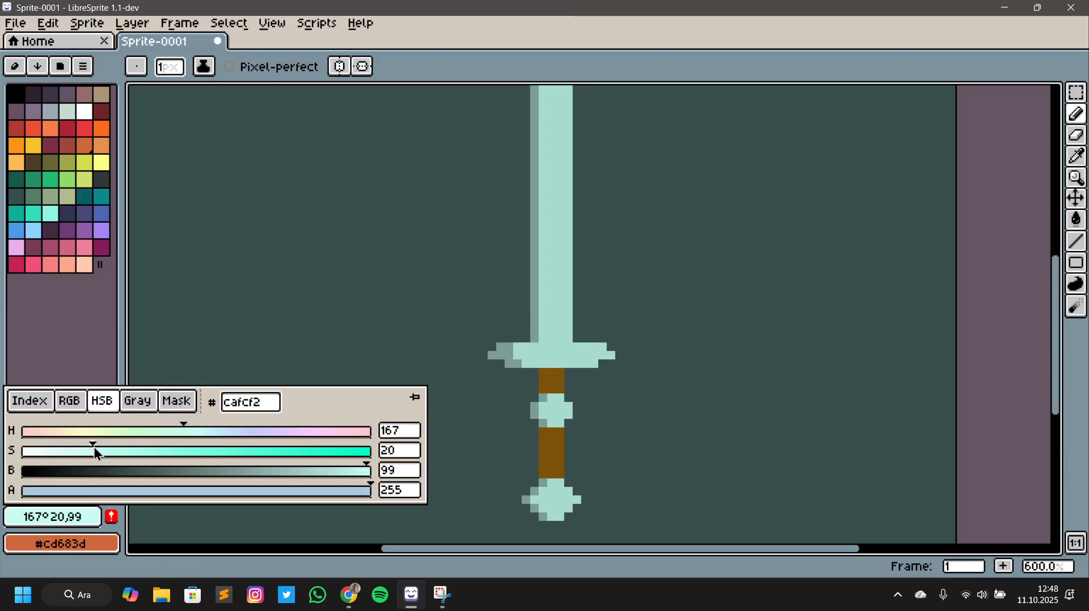
pyautogui.moveTo(94, 448); pyautogui.dragTo(86, 448)
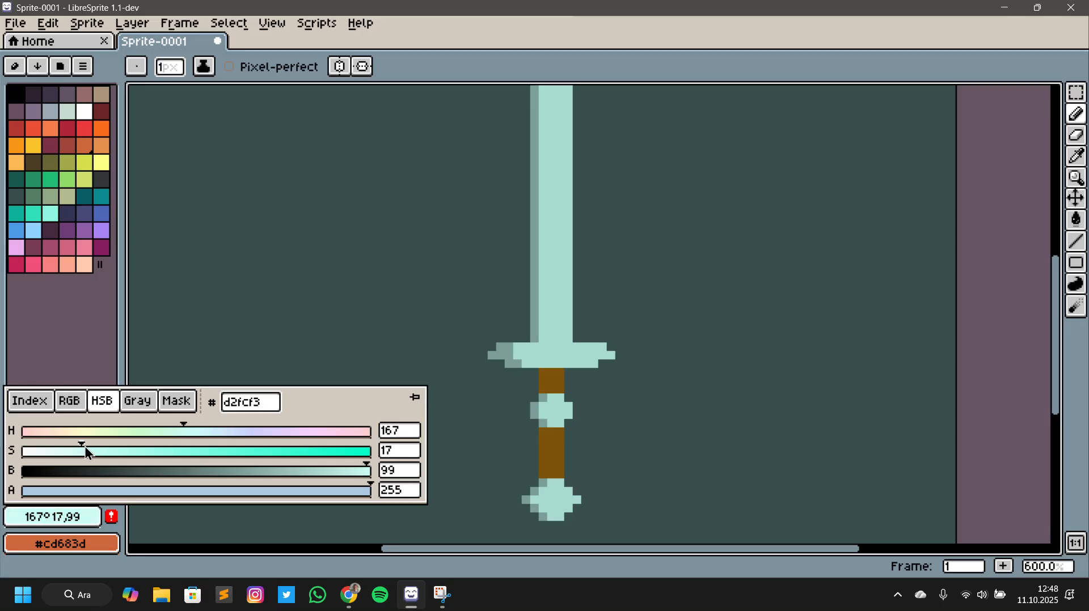
pyautogui.click(680, 365)
# Highlight the right end of the crosspiece with light mint #d2fcf3 pixels, mirroring the shaded left end
pyautogui.click(595, 347)
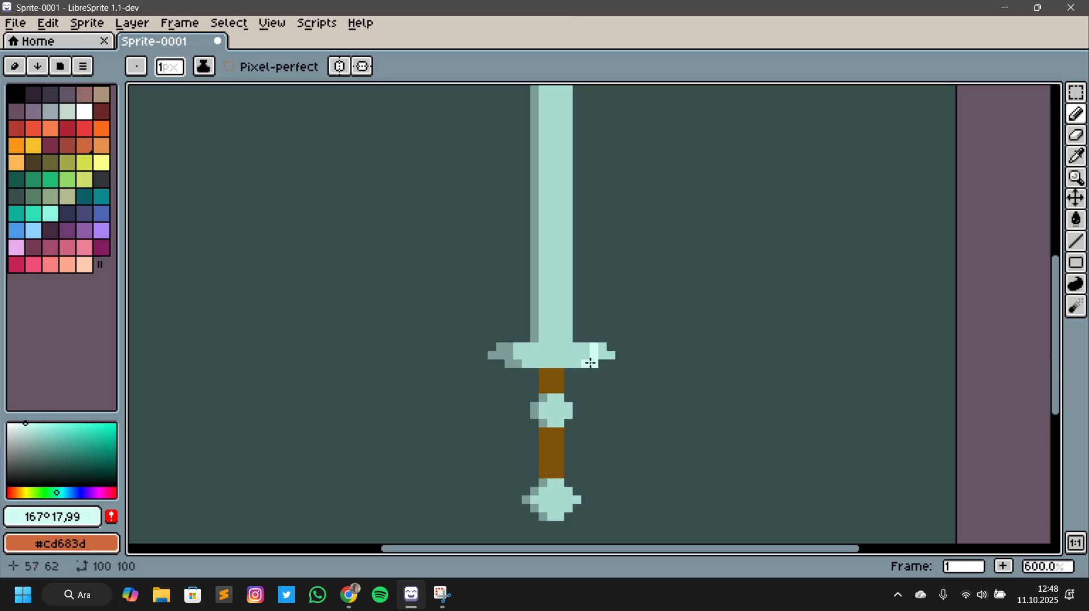
pyautogui.click(602, 347)
pyautogui.scroll(1, 814, 466)
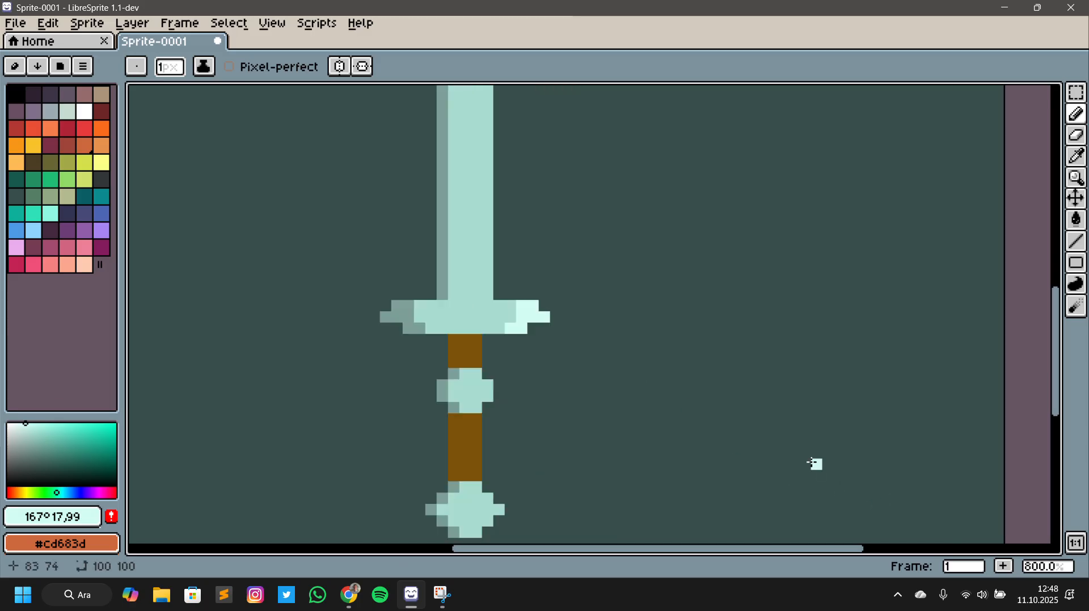
# Set the highlight colour's saturation to 20 and repaint the light pixels on the crosspiece's right end with it
pyautogui.scroll(5, 316, 294)
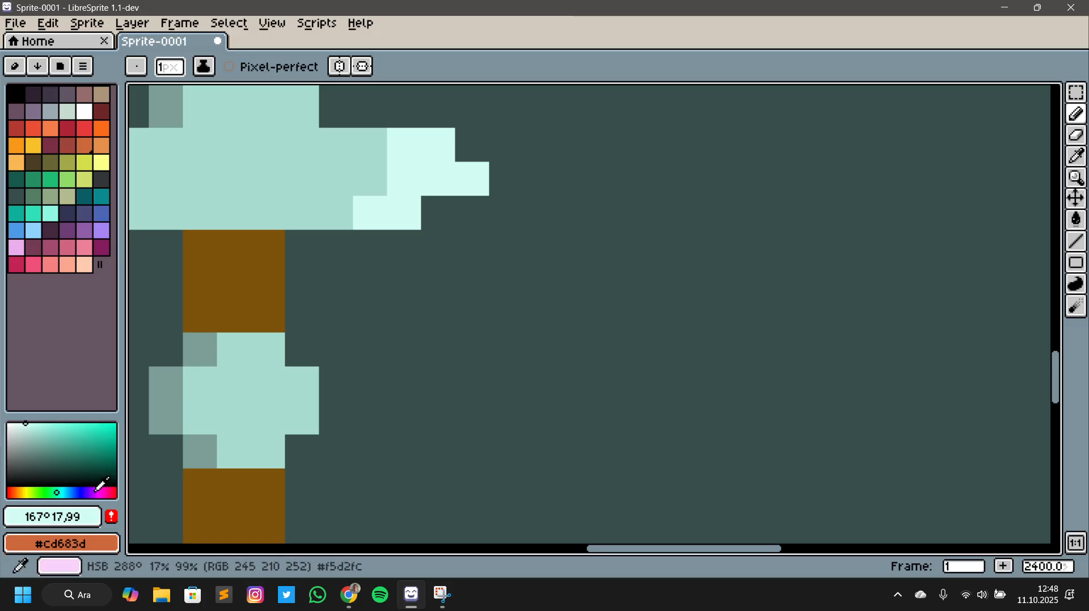
pyautogui.click(62, 517)
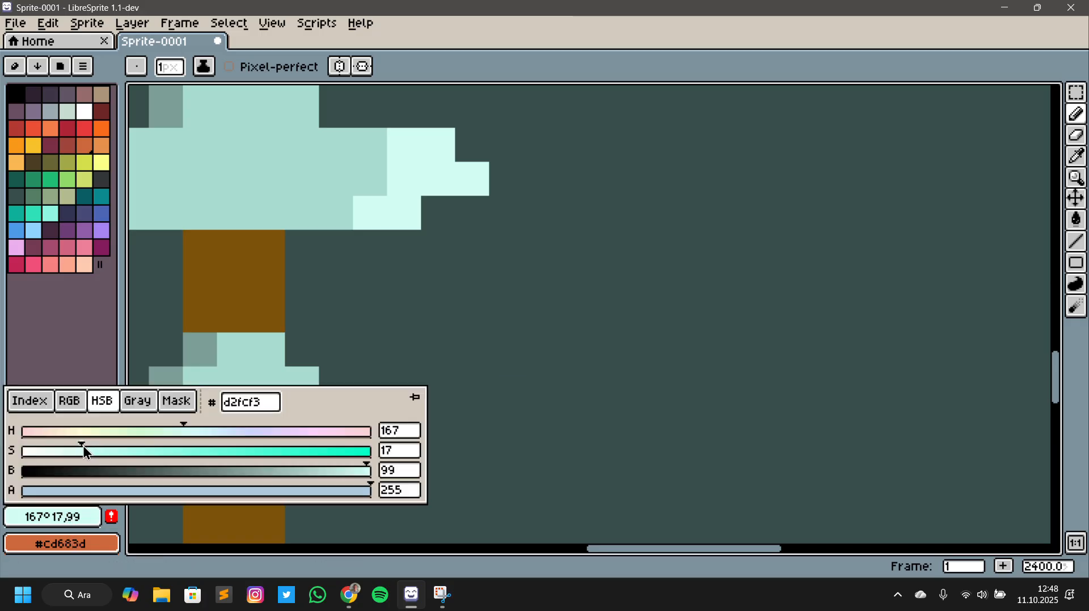
pyautogui.moveTo(84, 446); pyautogui.dragTo(86, 447)
pyautogui.click(426, 292)
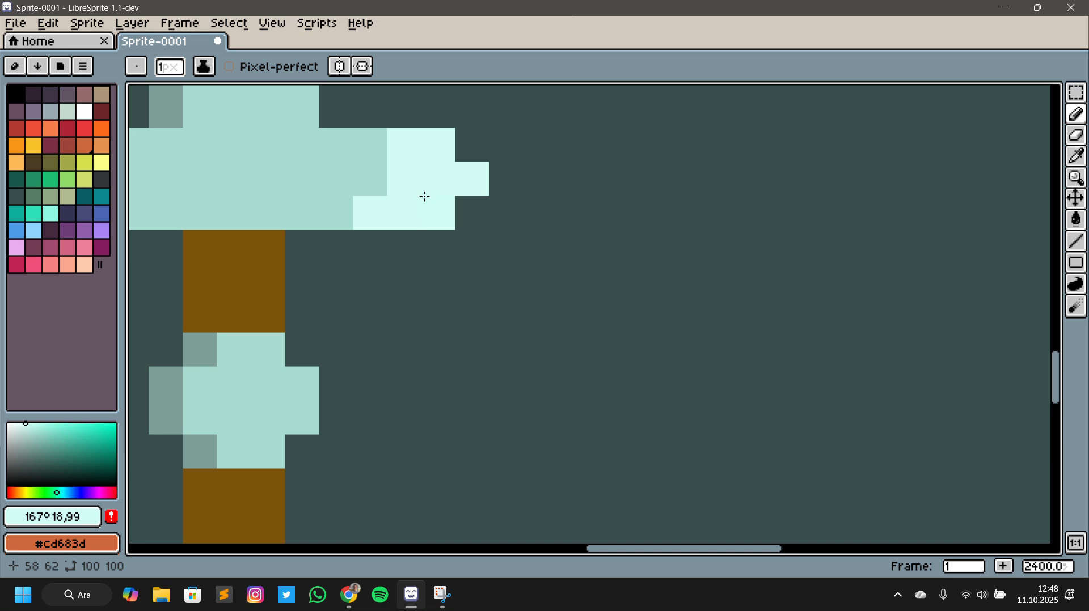
pyautogui.click(59, 513)
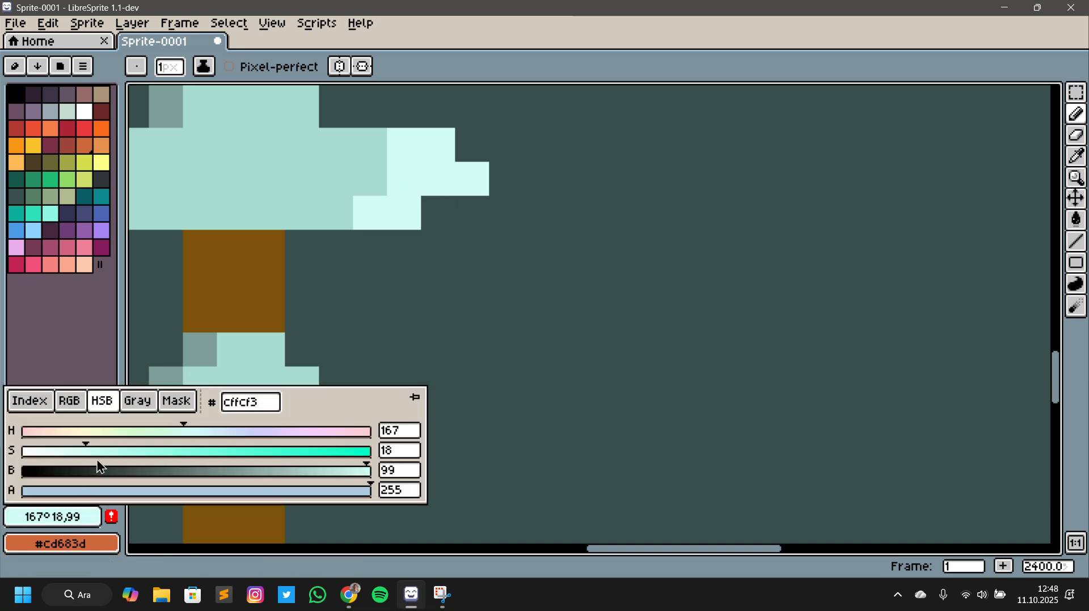
pyautogui.moveTo(90, 453); pyautogui.dragTo(93, 453)
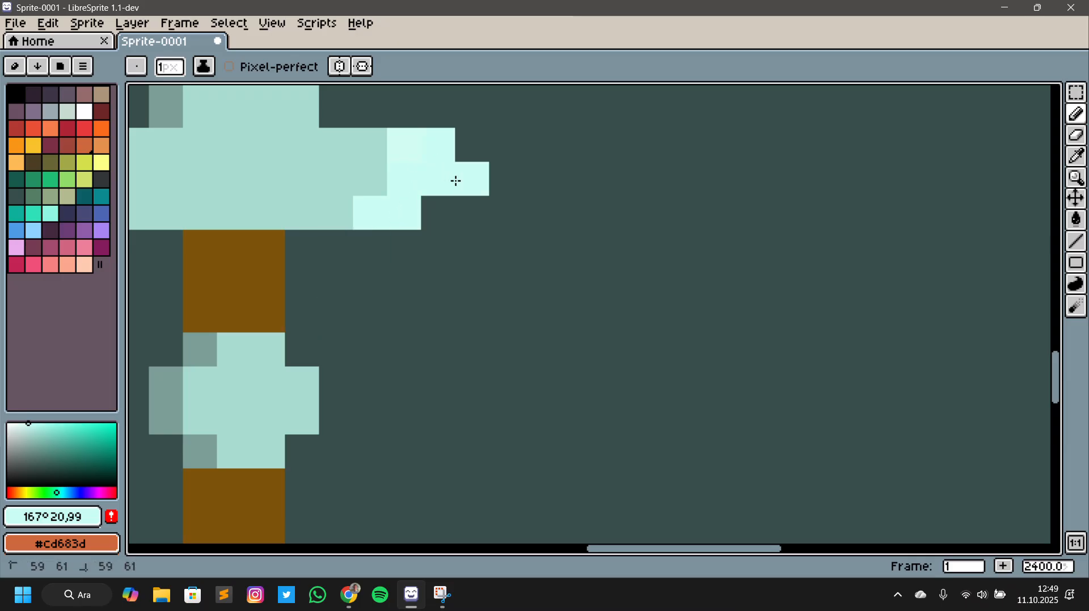
# Draw a 1 px light mint line about 44 px tall along the blade's right edge, from the crosspiece up to the tip
pyautogui.moveTo(543, 309); pyautogui.dragTo(840, 494)
pyautogui.scroll(-2, 829, 406)
pyautogui.scroll(-4, 724, 414)
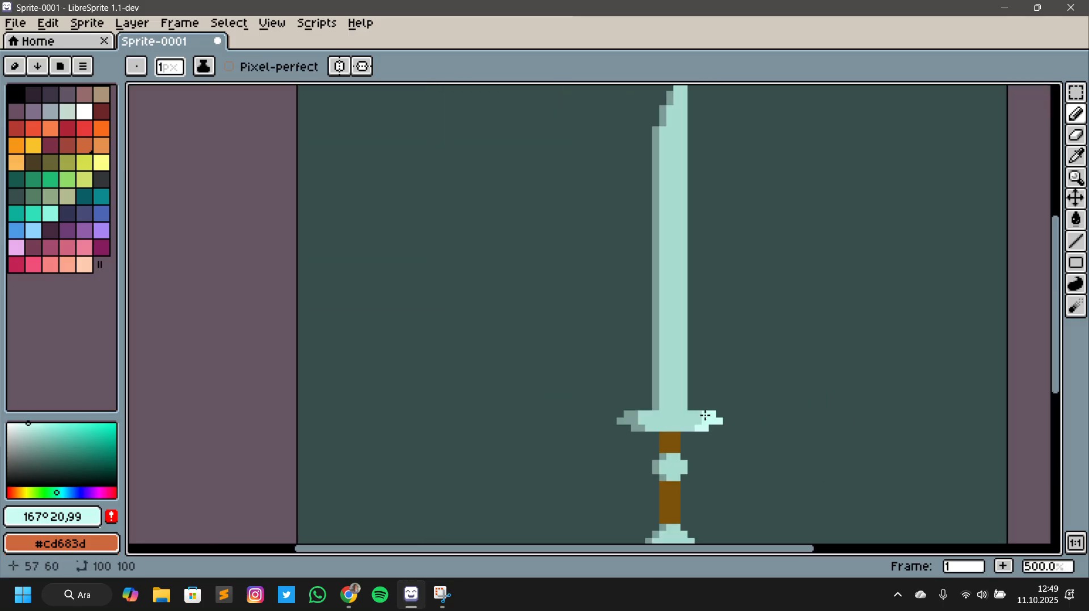
pyautogui.moveTo(737, 338); pyautogui.dragTo(663, 344)
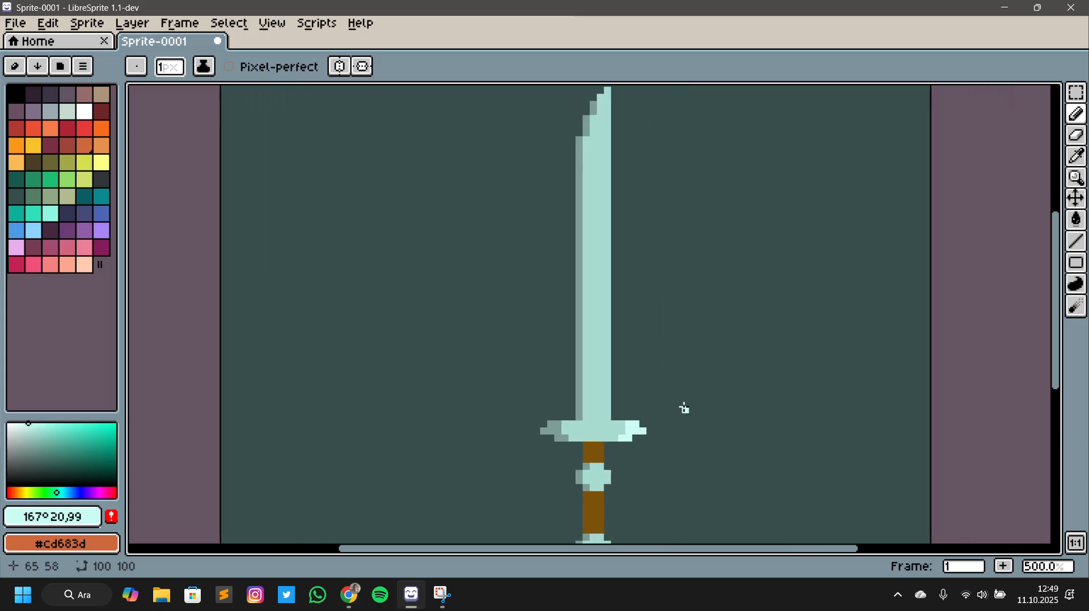
pyautogui.press('l')
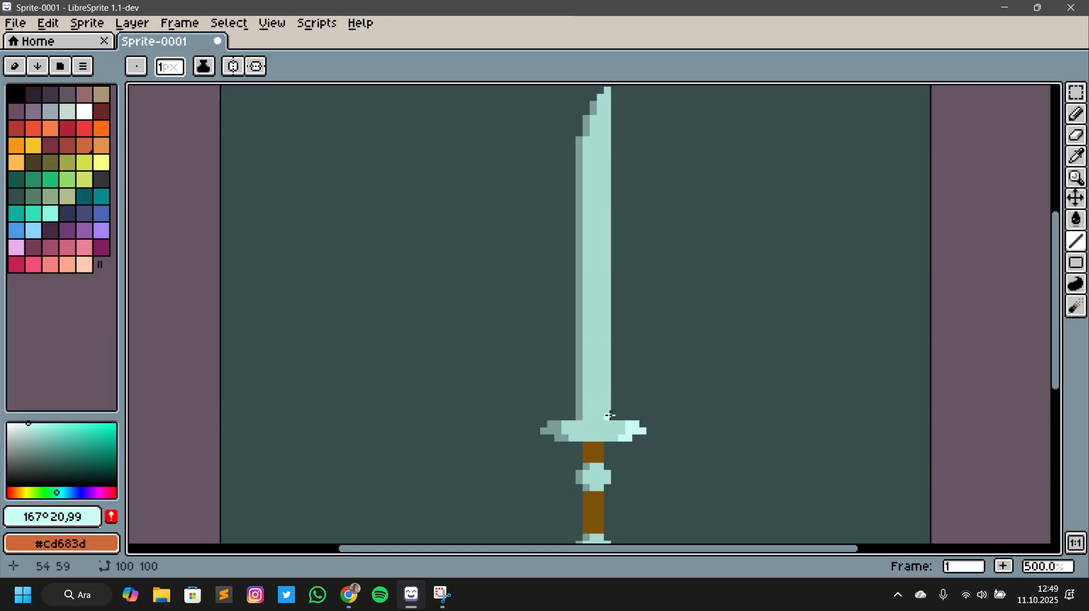
pyautogui.moveTo(610, 415)
pyautogui.mouseDown()
pyautogui.moveTo(608, 92)
pyautogui.moveTo(606, 107)
pyautogui.mouseUp()
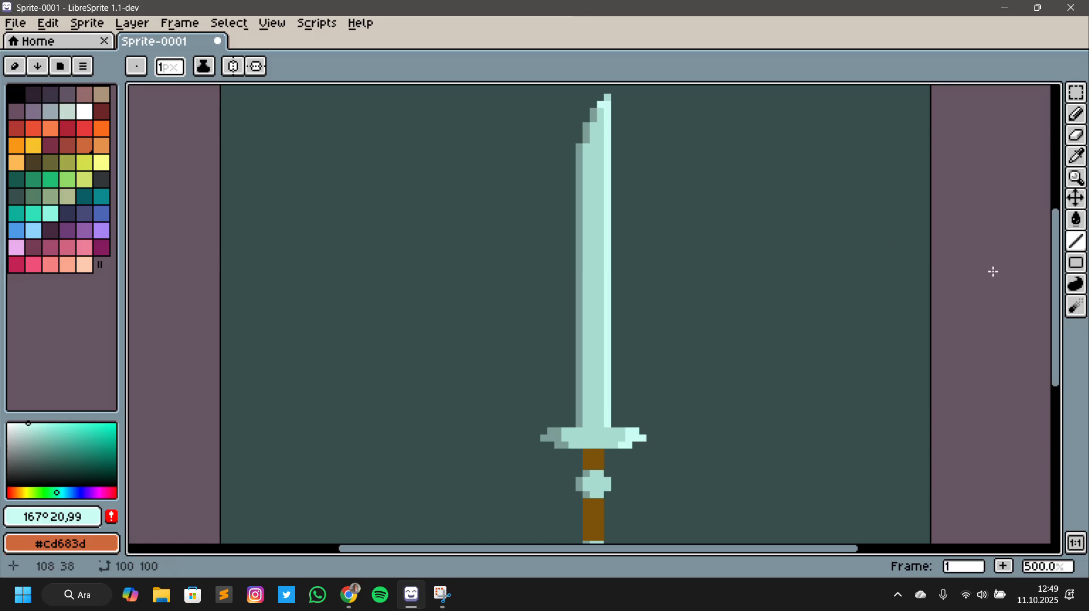
# Highlight the right edge of the mint ring on the handle with four light mint Pencil pixels
pyautogui.press('b')
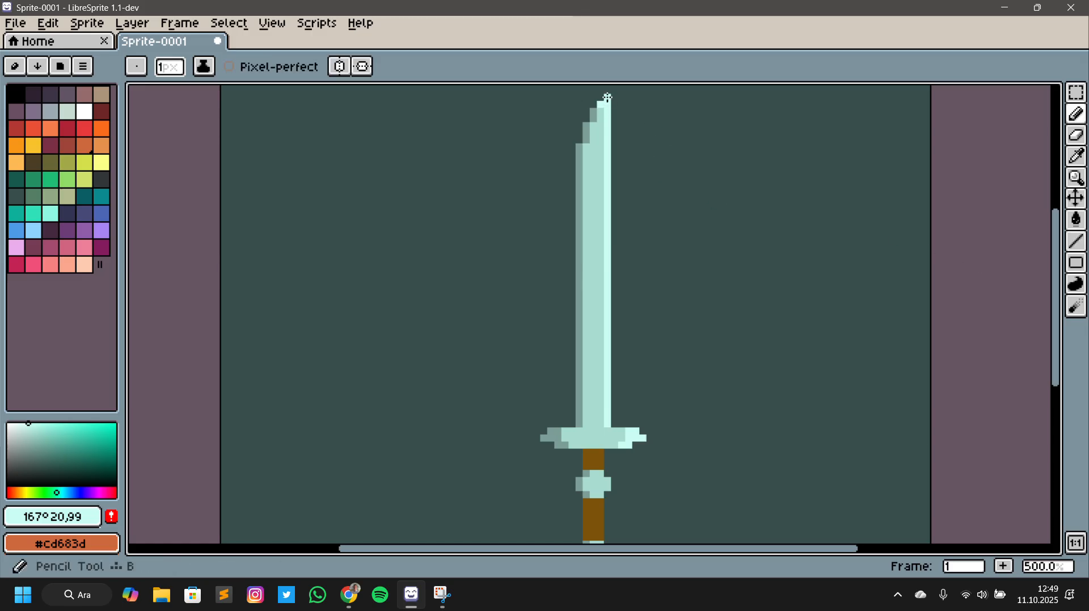
pyautogui.scroll(4, 850, 142)
pyautogui.moveTo(614, 193); pyautogui.dragTo(719, 194)
pyautogui.scroll(-4, 801, 277)
pyautogui.moveTo(716, 417); pyautogui.dragTo(707, 308)
pyautogui.scroll(3, 597, 363)
pyautogui.click(592, 290)
pyautogui.click(606, 308)
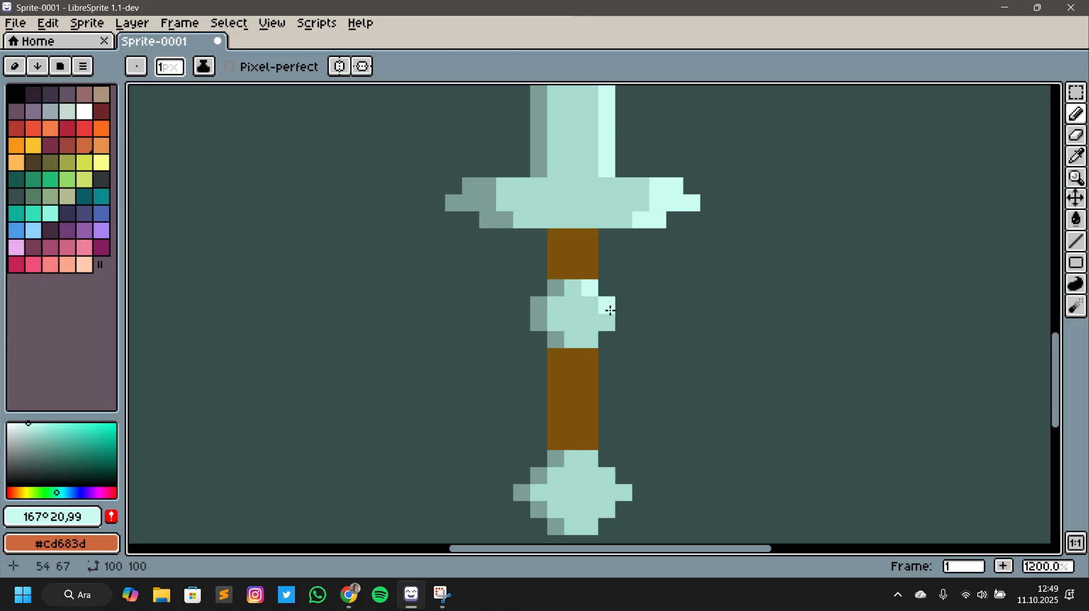
pyautogui.click(607, 321)
pyautogui.click(590, 338)
# Highlight the pommel's stepped right edge with five single light mint pixels
pyautogui.click(589, 458)
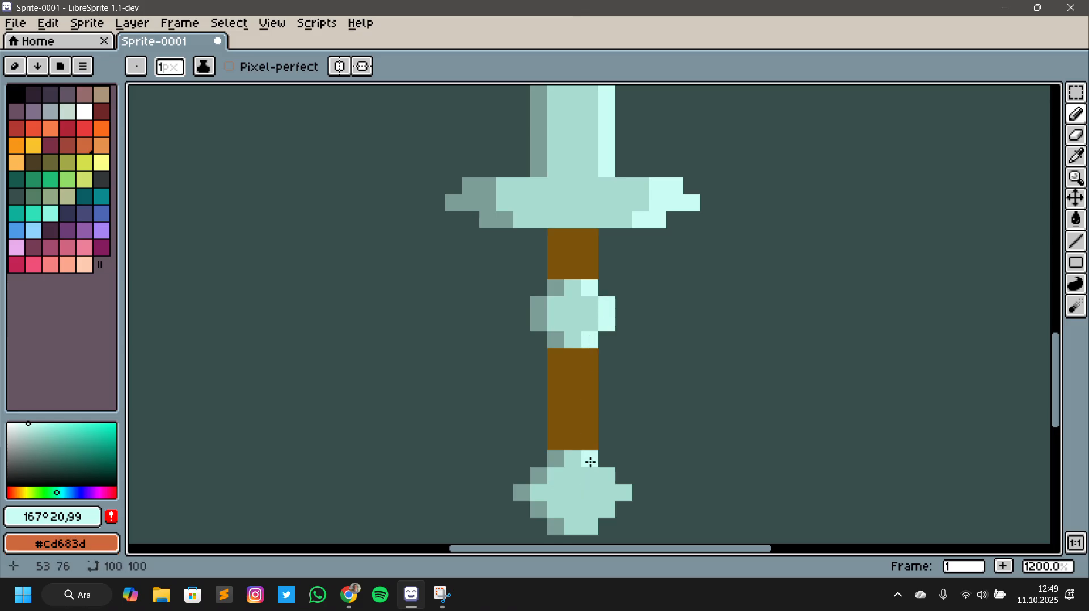
pyautogui.click(624, 492)
pyautogui.click(607, 509)
pyautogui.click(590, 525)
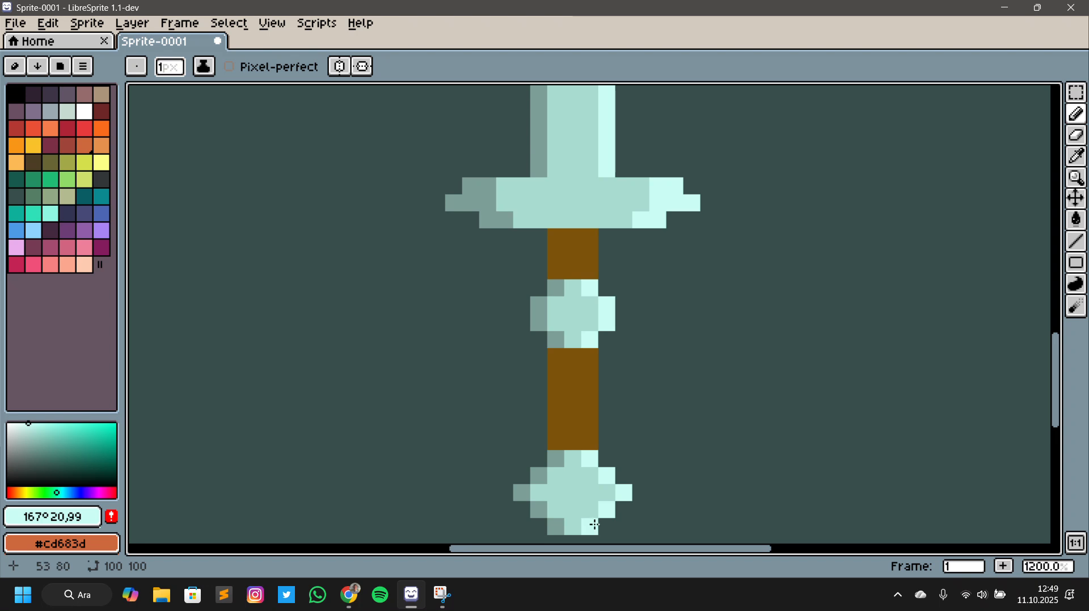
# Pick the handle's brown as the drawing colour and lower its HSB brightness to 35
pyautogui.scroll(-3, 693, 404)
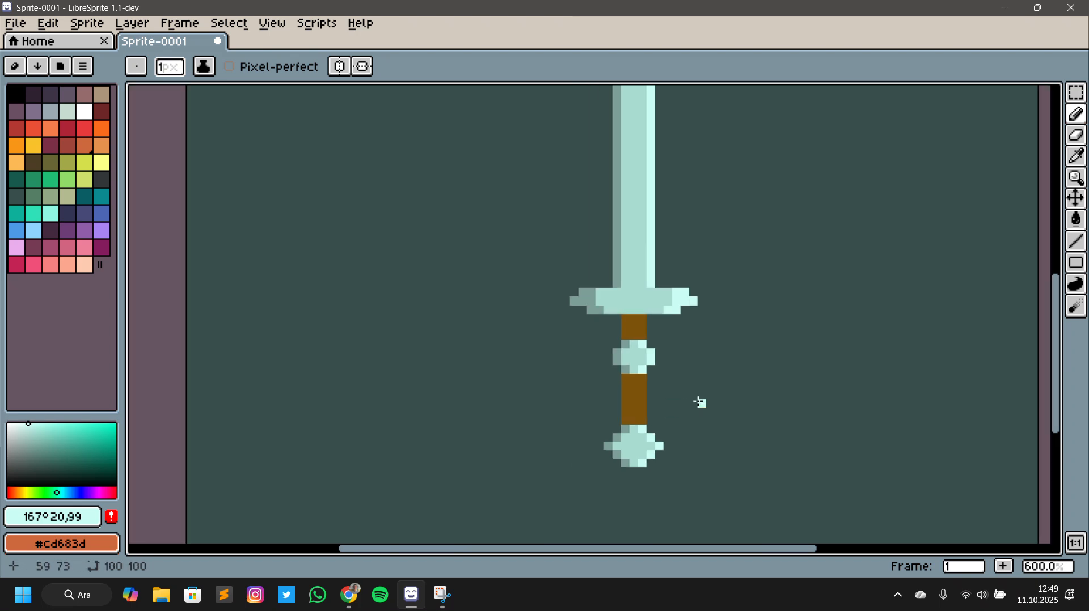
pyautogui.scroll(3, 726, 454)
pyautogui.scroll(-4, 690, 448)
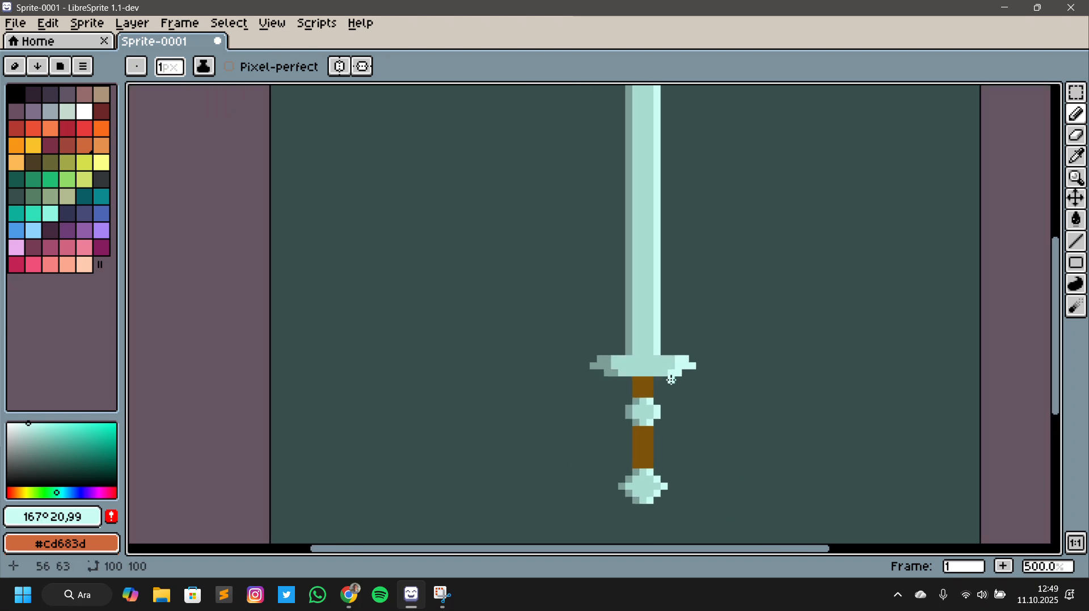
pyautogui.scroll(2, 575, 385)
pyautogui.scroll(3, 804, 352)
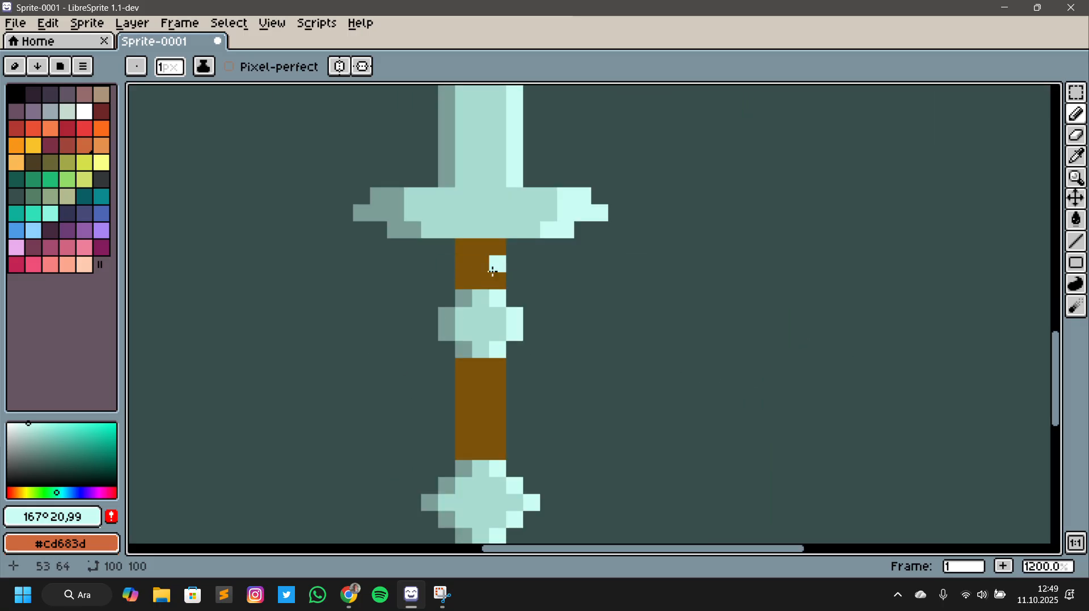
pyautogui.press('i')
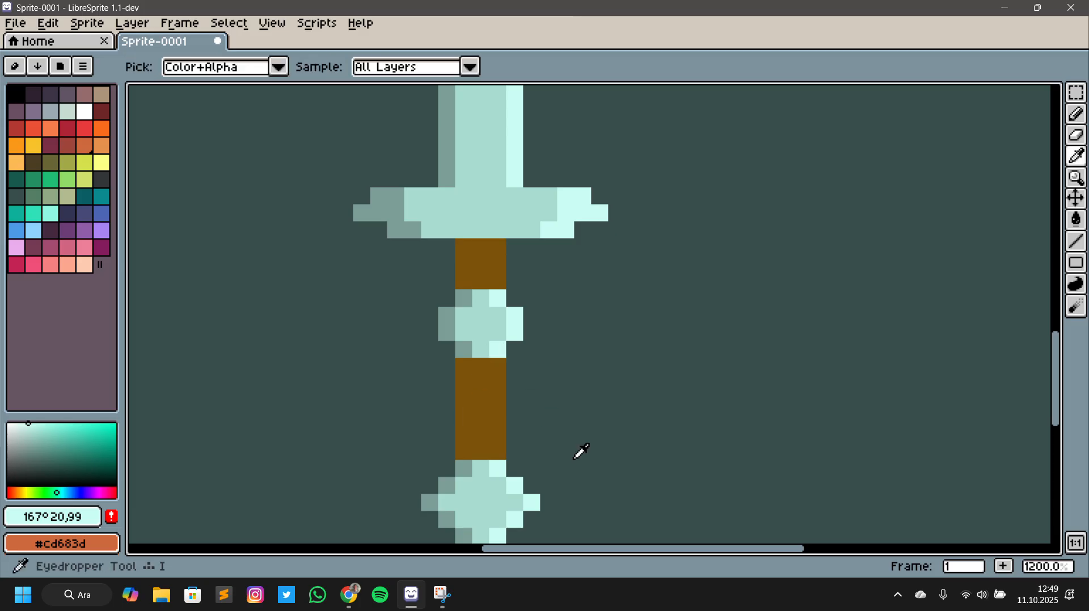
pyautogui.click(478, 414)
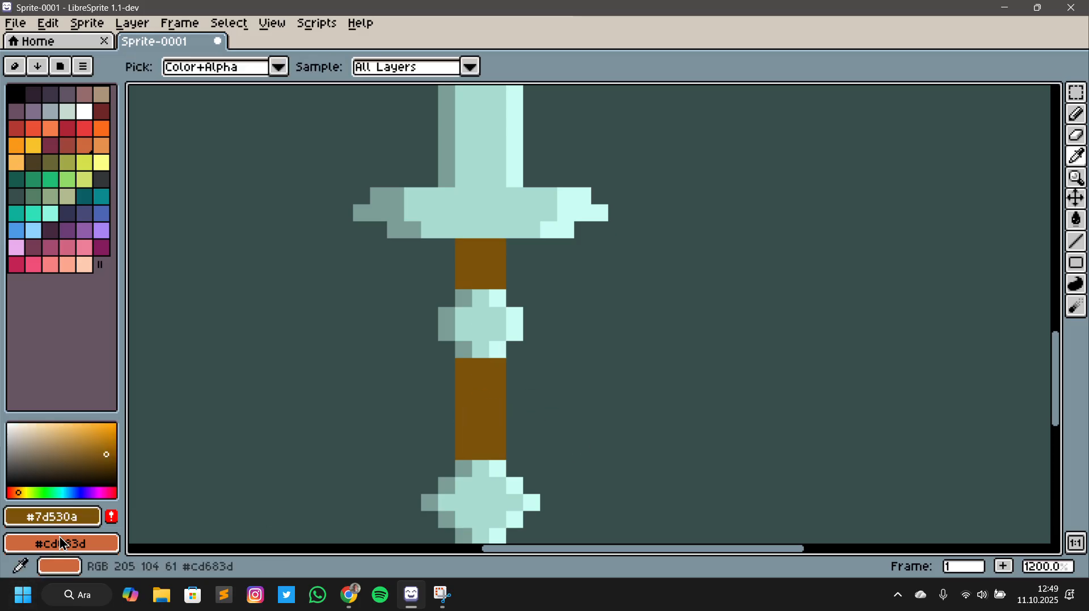
pyautogui.click(63, 517)
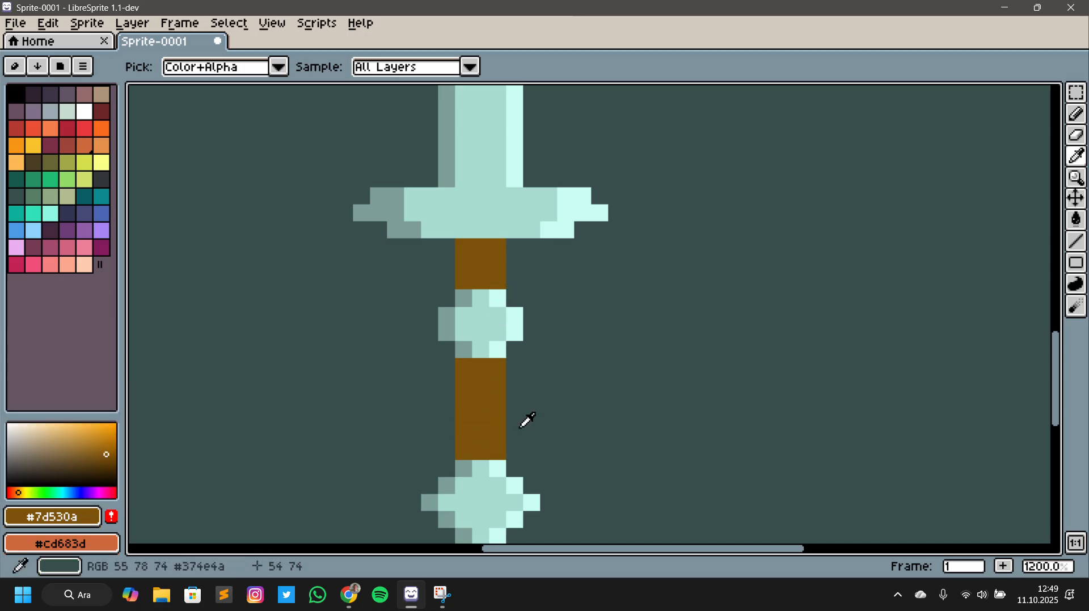
pyautogui.click(85, 517)
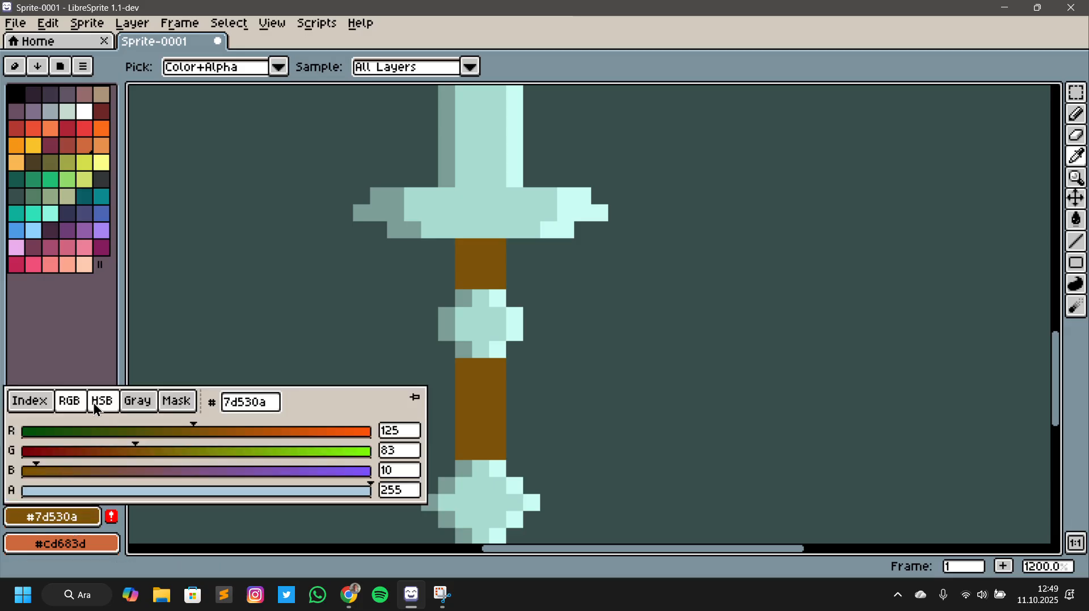
pyautogui.click(116, 401)
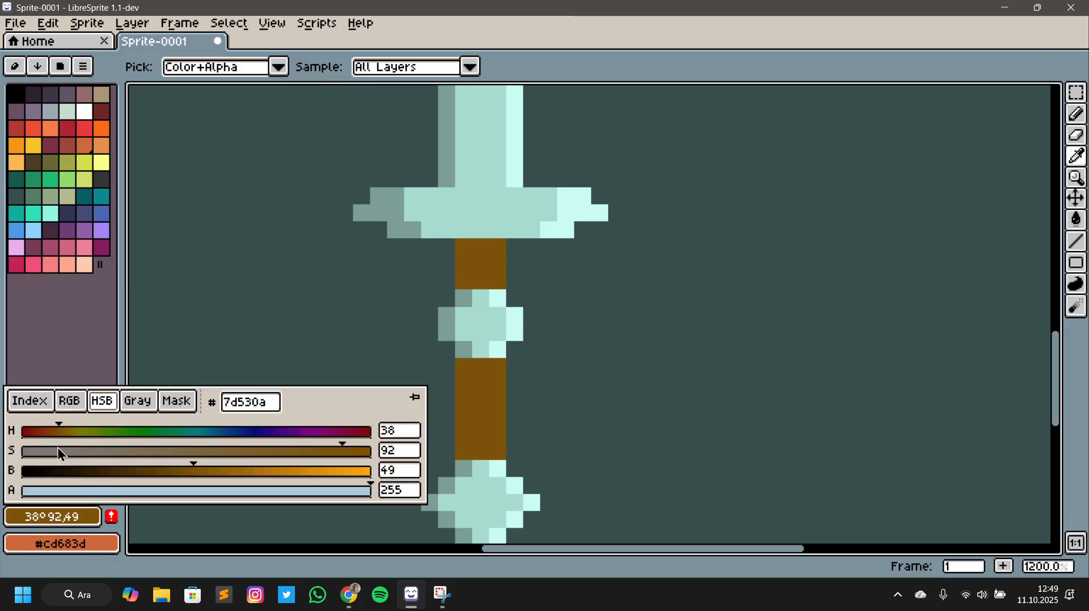
pyautogui.moveTo(200, 471); pyautogui.dragTo(144, 472)
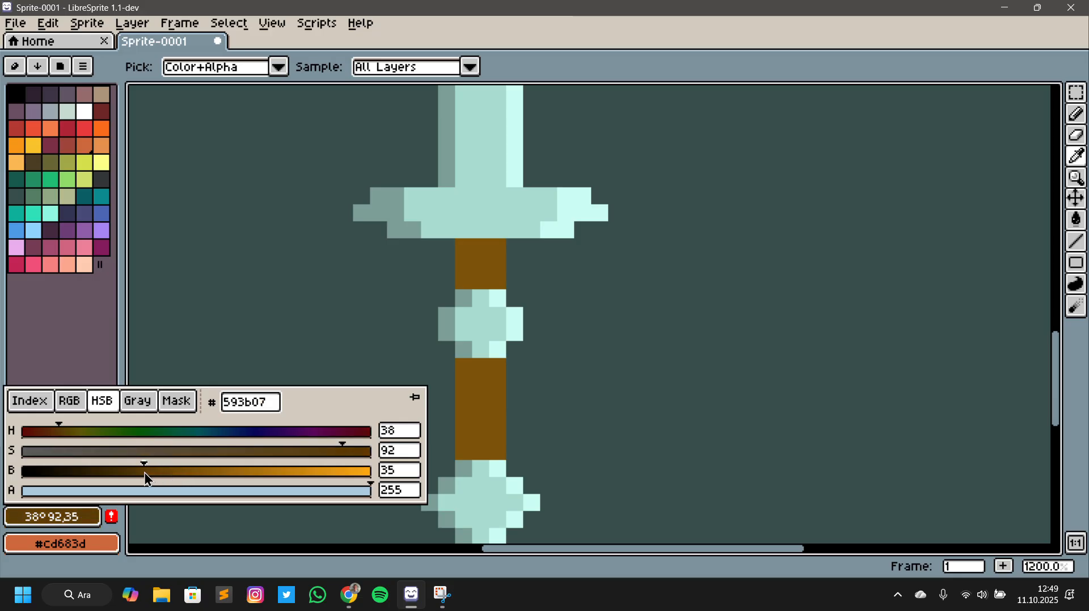
# Shade the left edge of both brown handle sections with 1 px dark brown Pencil lines
pyautogui.press('b')
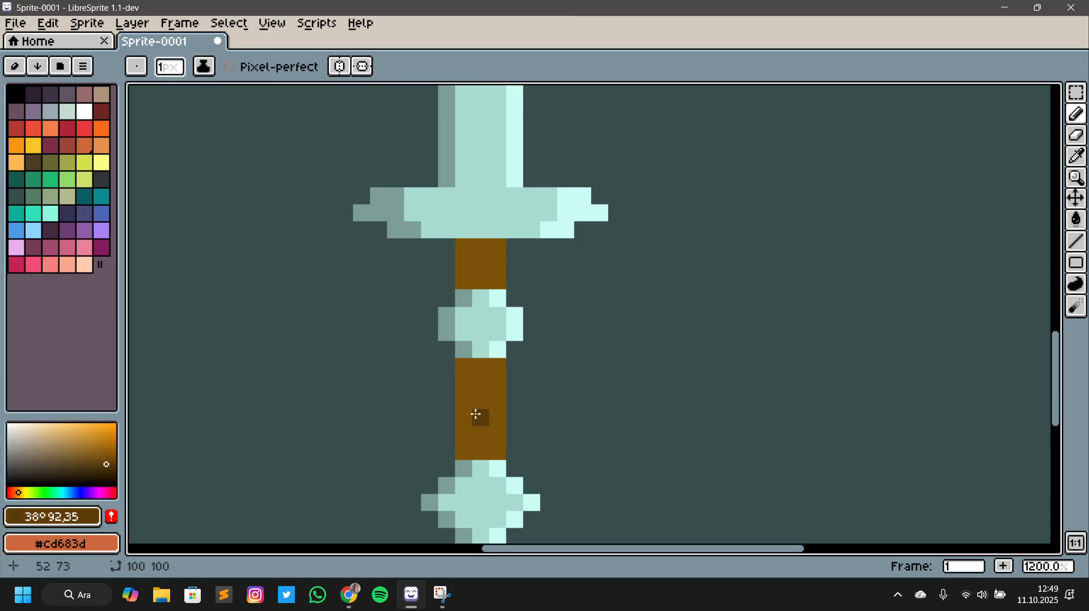
pyautogui.click(509, 344)
pyautogui.hotkey('ctrl', 'z')
pyautogui.moveTo(463, 364); pyautogui.dragTo(461, 444)
pyautogui.click(486, 279)
pyautogui.moveTo(461, 250); pyautogui.dragTo(459, 281)
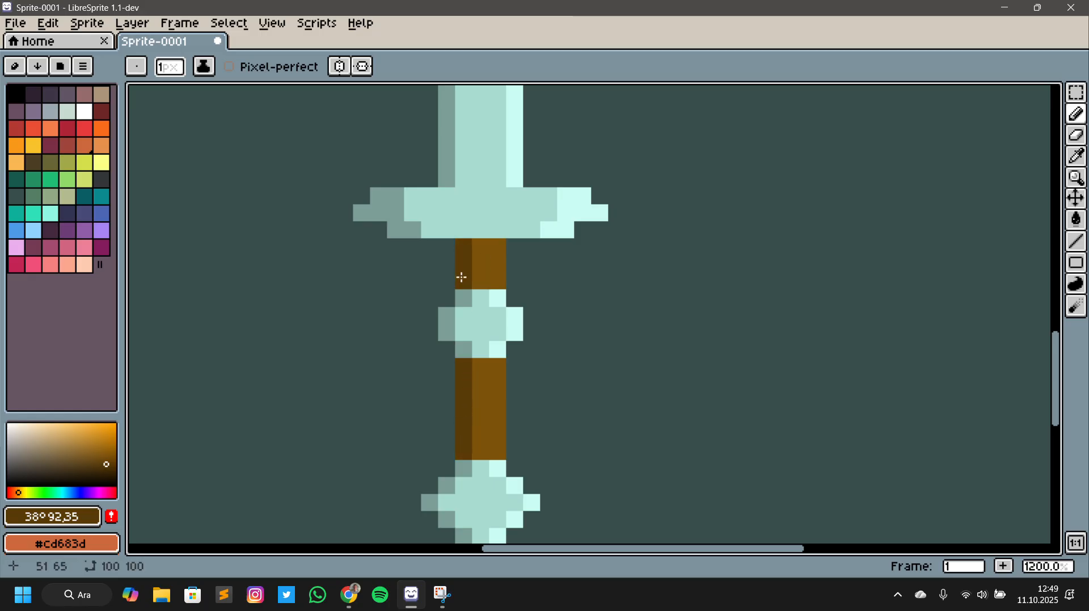
# Pick the handle's middle brown again and raise its HSB brightness to 64
pyautogui.press('i')
pyautogui.scroll(1, 487, 388)
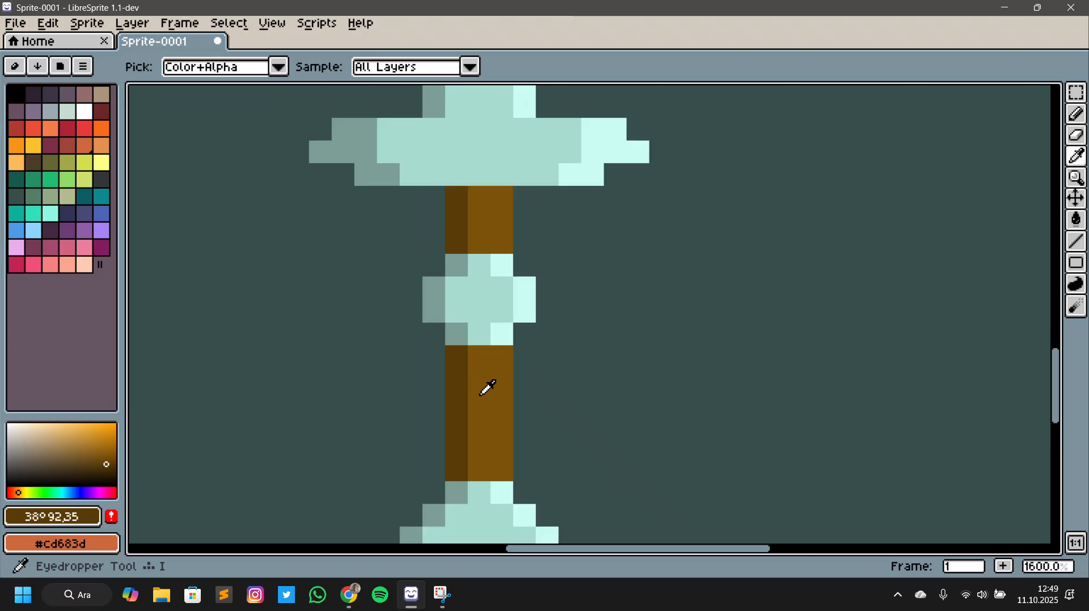
pyautogui.click(486, 389)
pyautogui.click(68, 520)
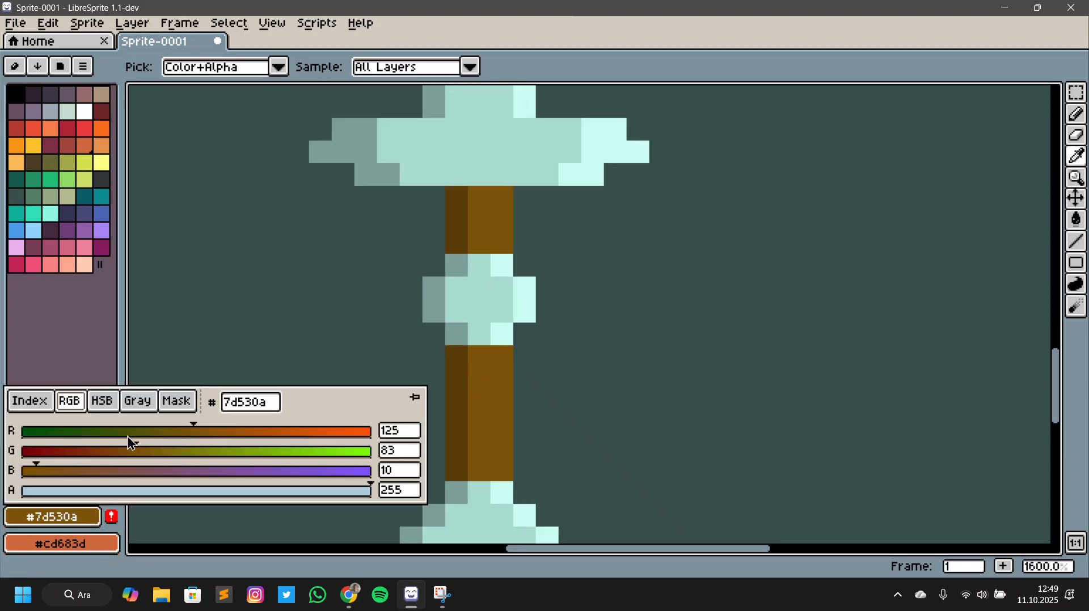
pyautogui.click(103, 401)
pyautogui.moveTo(189, 469); pyautogui.dragTo(249, 478)
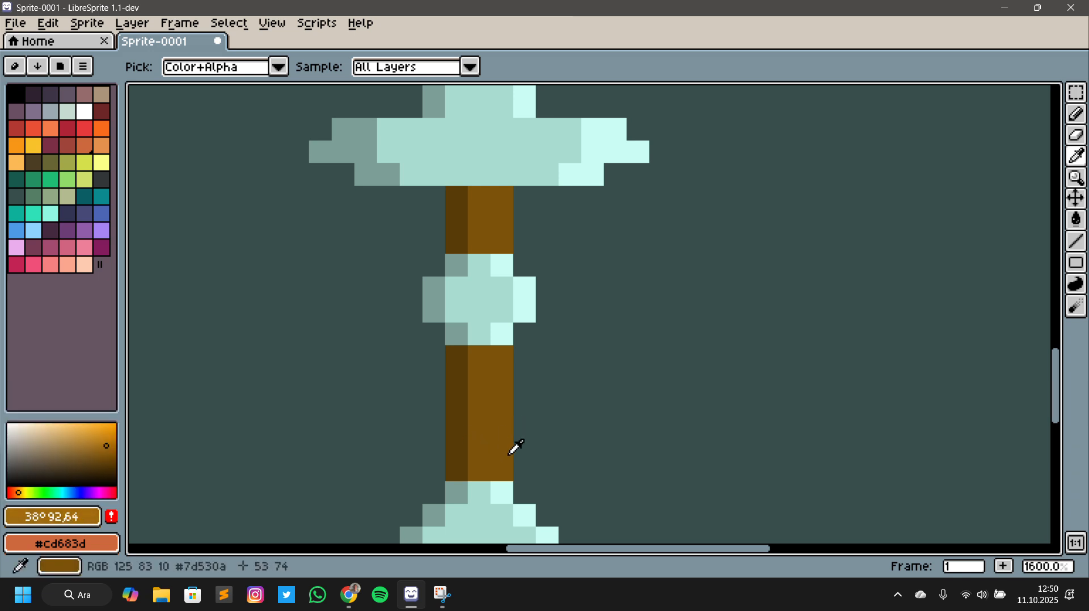
# Highlight the right edge of both handle sections with 1 px light brown lines, undoing any pixels outside the handle
pyautogui.press('b')
pyautogui.click(517, 469)
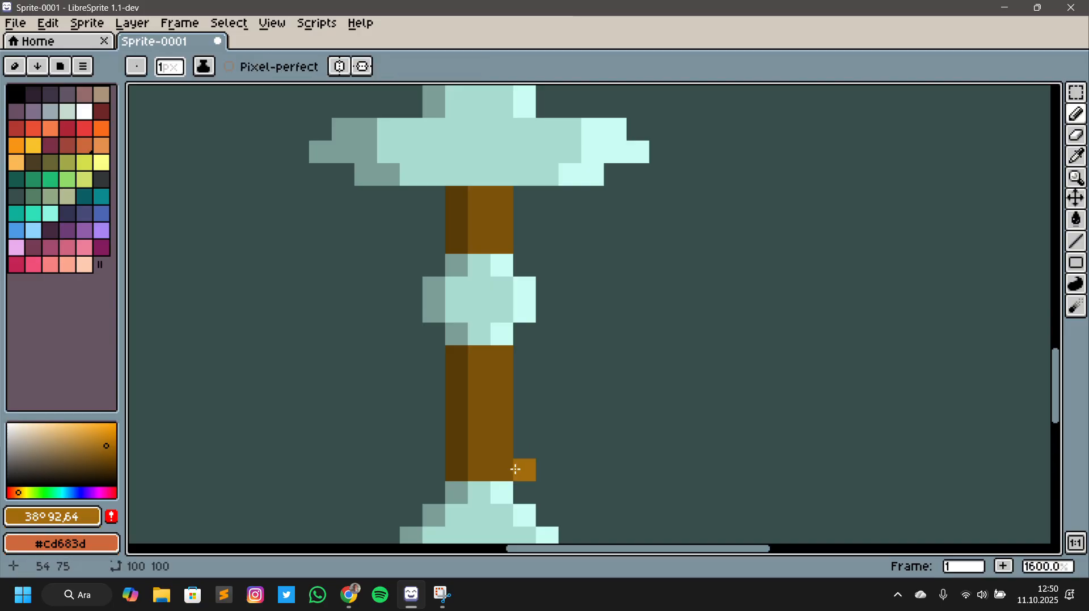
pyautogui.hotkey('ctrl', 'z')
pyautogui.moveTo(501, 470); pyautogui.dragTo(502, 355)
pyautogui.scroll(-1, 543, 198)
pyautogui.click(516, 199)
pyautogui.moveTo(514, 213); pyautogui.dragTo(530, 214)
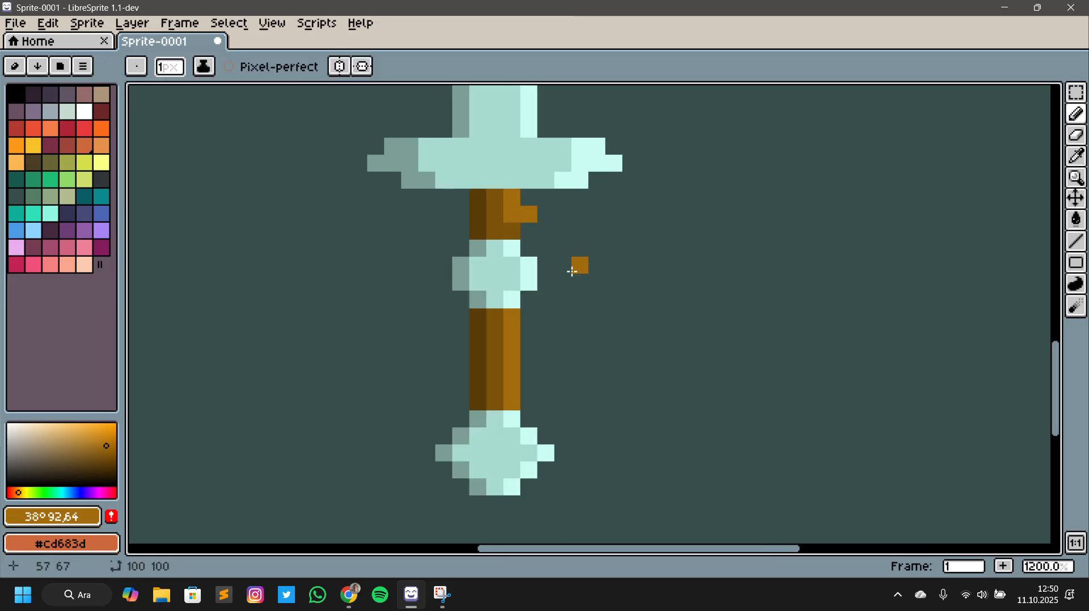
pyautogui.hotkey('ctrl', 'z')
pyautogui.hotkey('ctrl', 'z')
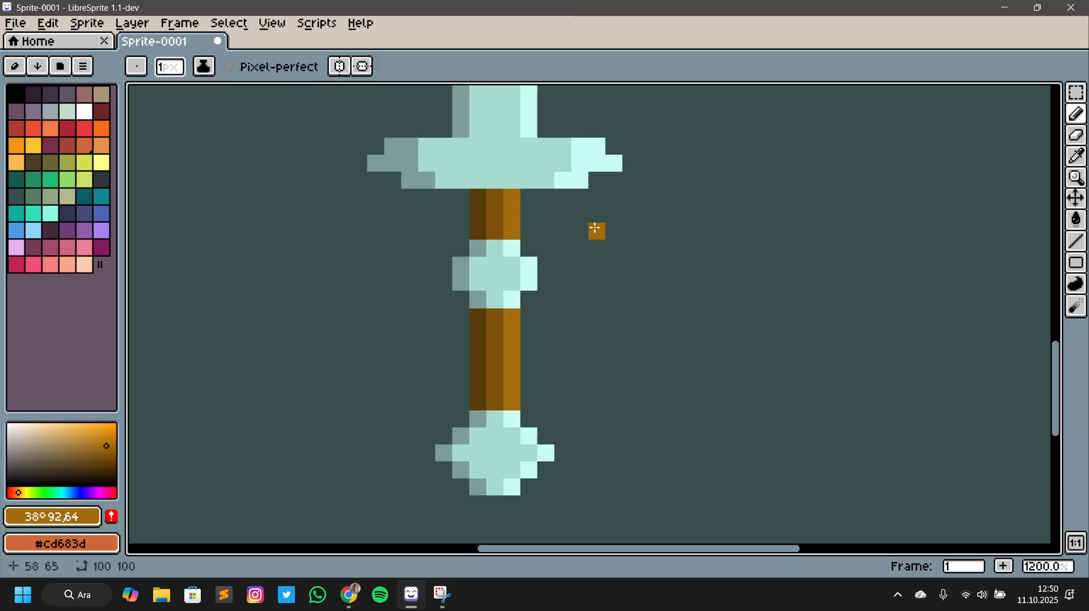
# Examine the shaded sword from the handle up along the blade to its tip
pyautogui.scroll(3, 673, 207)
pyautogui.scroll(-3, 673, 207)
pyautogui.moveTo(675, 204); pyautogui.dragTo(683, 444)
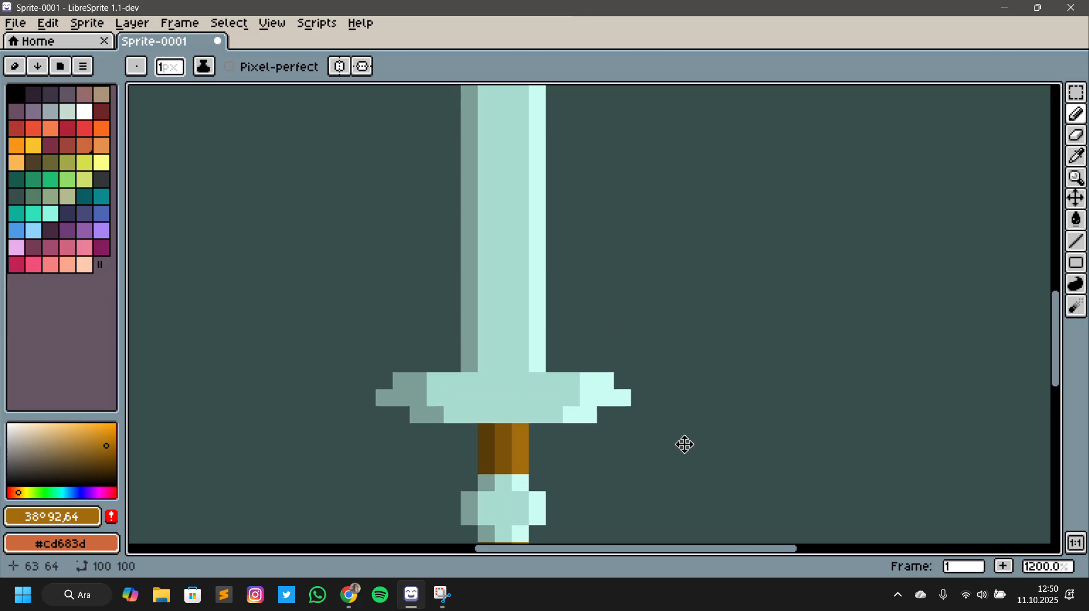
pyautogui.scroll(-1, 683, 337)
pyautogui.moveTo(685, 341); pyautogui.dragTo(680, 474)
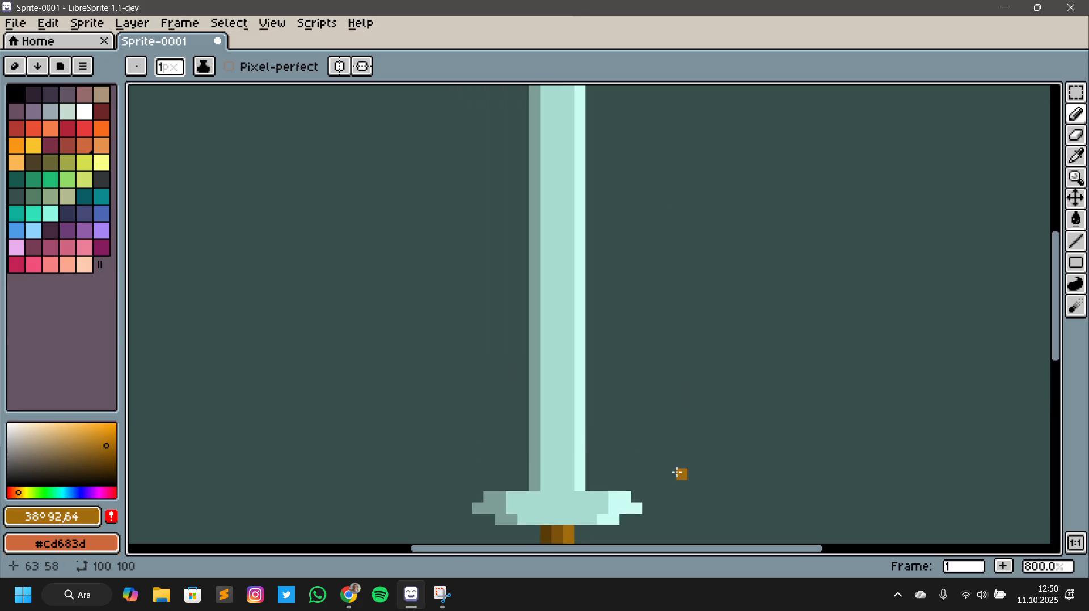
pyautogui.scroll(-1, 687, 439)
pyautogui.scroll(-1, 706, 440)
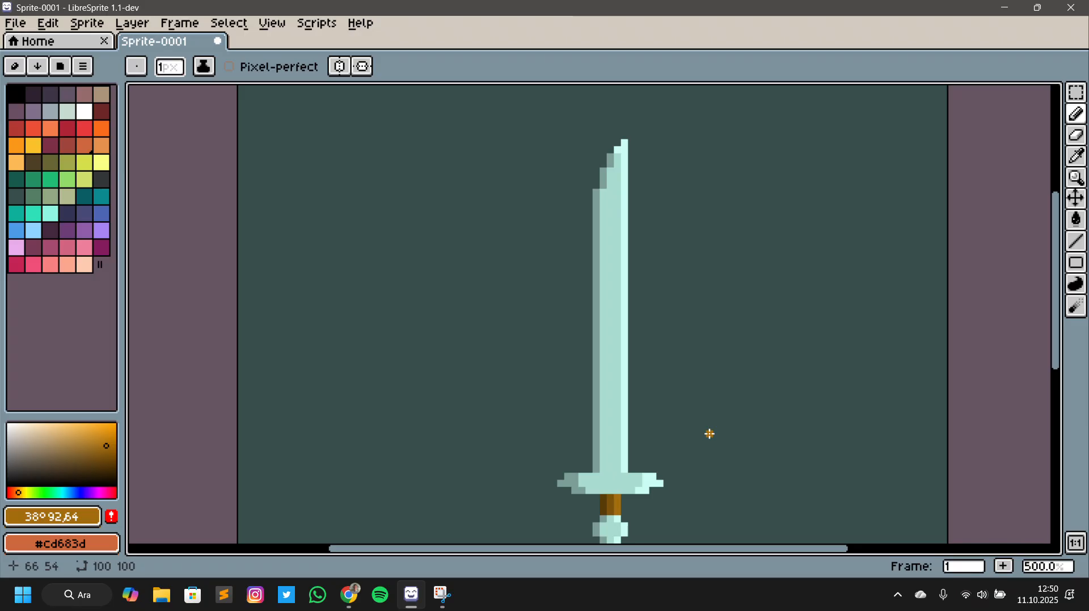
pyautogui.moveTo(713, 377); pyautogui.dragTo(663, 450)
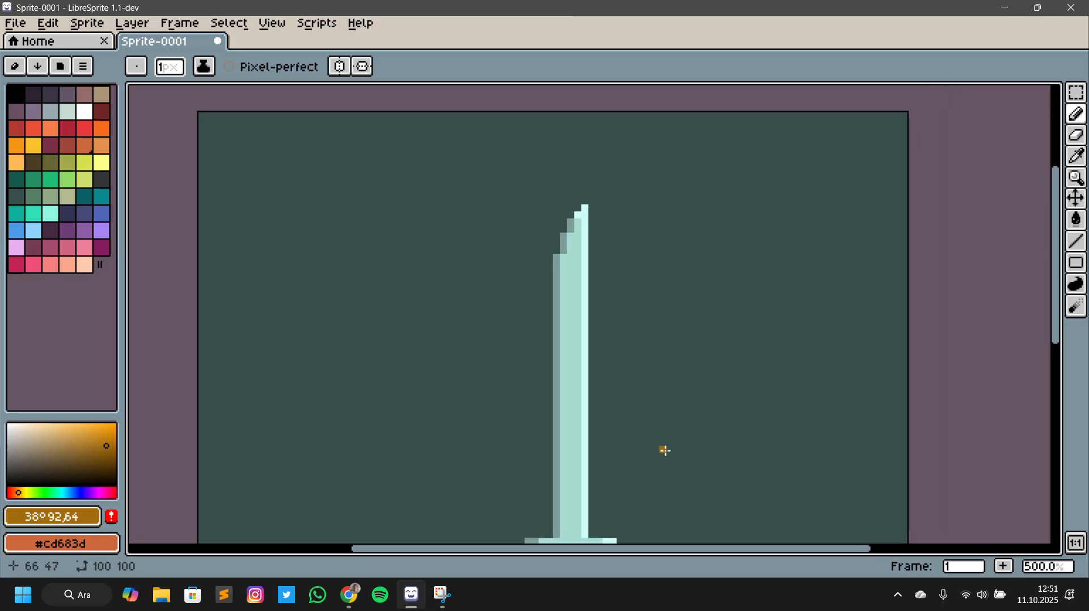
# Fill the background with the palette's pale yellow, #fbff86
pyautogui.click(101, 163)
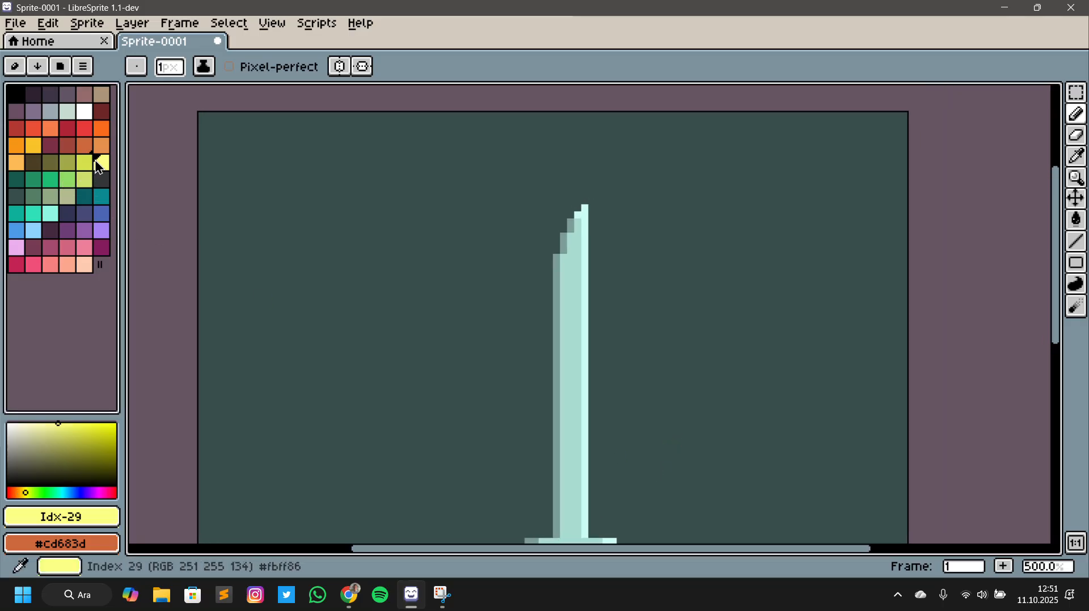
pyautogui.press('g')
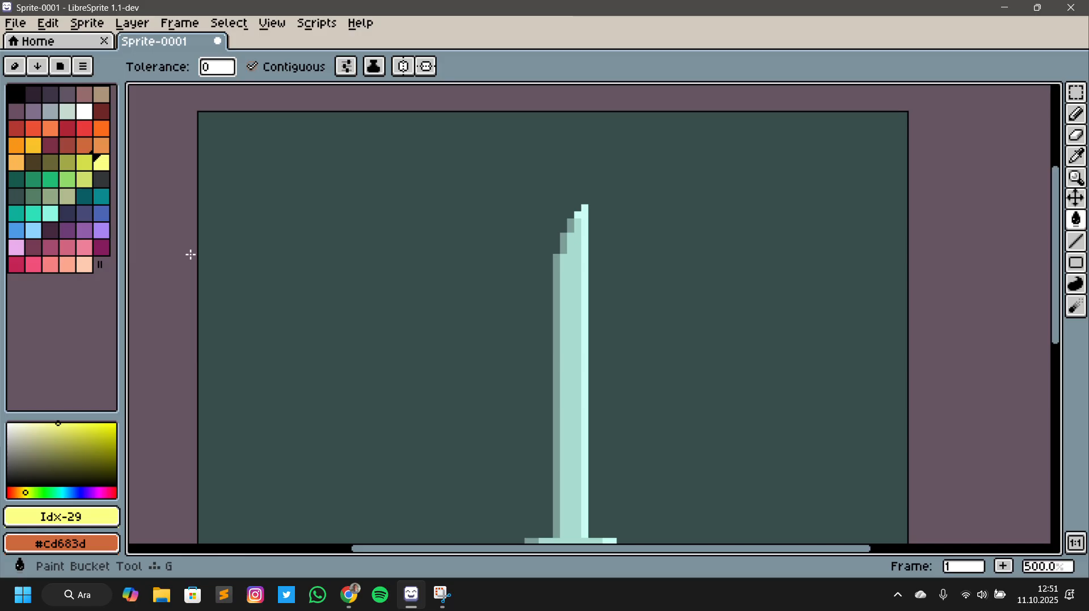
pyautogui.click(282, 250)
pyautogui.scroll(-3, 741, 355)
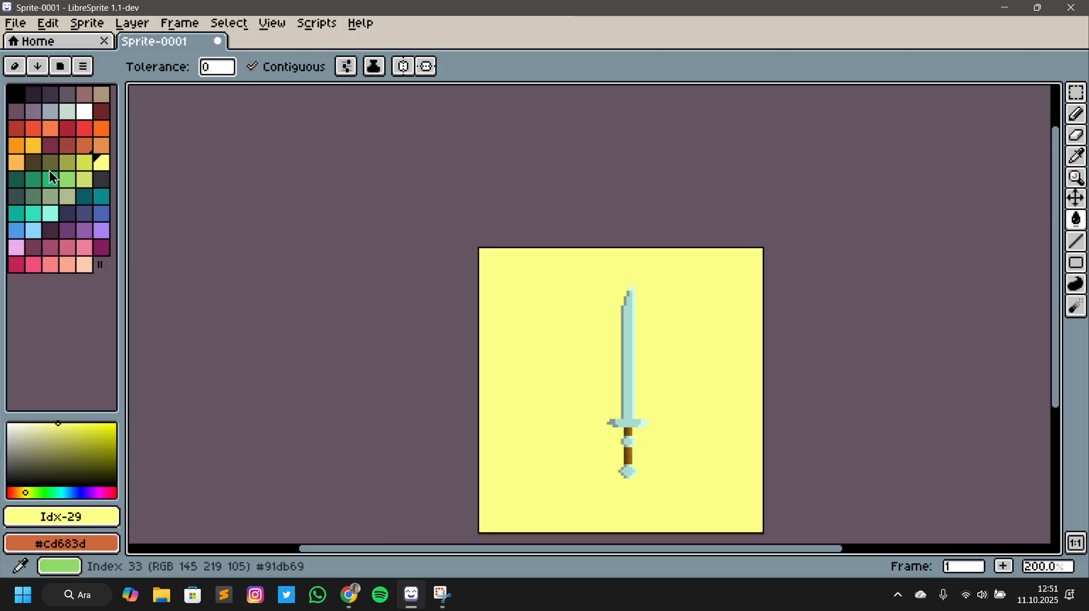
# Fill the background with the palette's bright red, #e83b3b
pyautogui.click(72, 133)
pyautogui.click(85, 134)
pyautogui.click(502, 404)
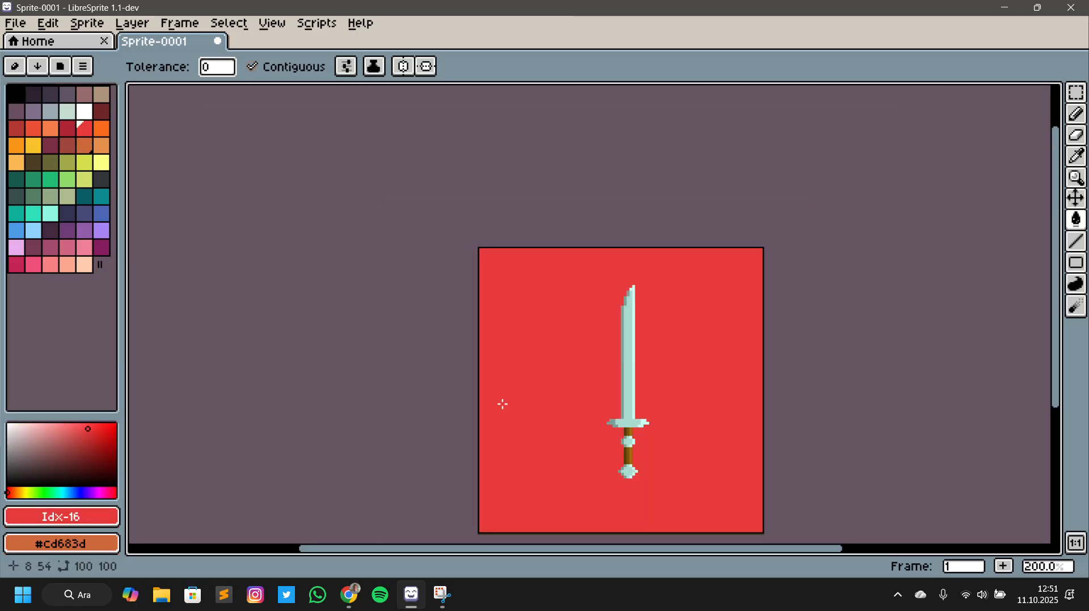
# Lower the red's HSB brightness to 54 and refill the background with this dark red
pyautogui.click(67, 516)
pyautogui.click(108, 402)
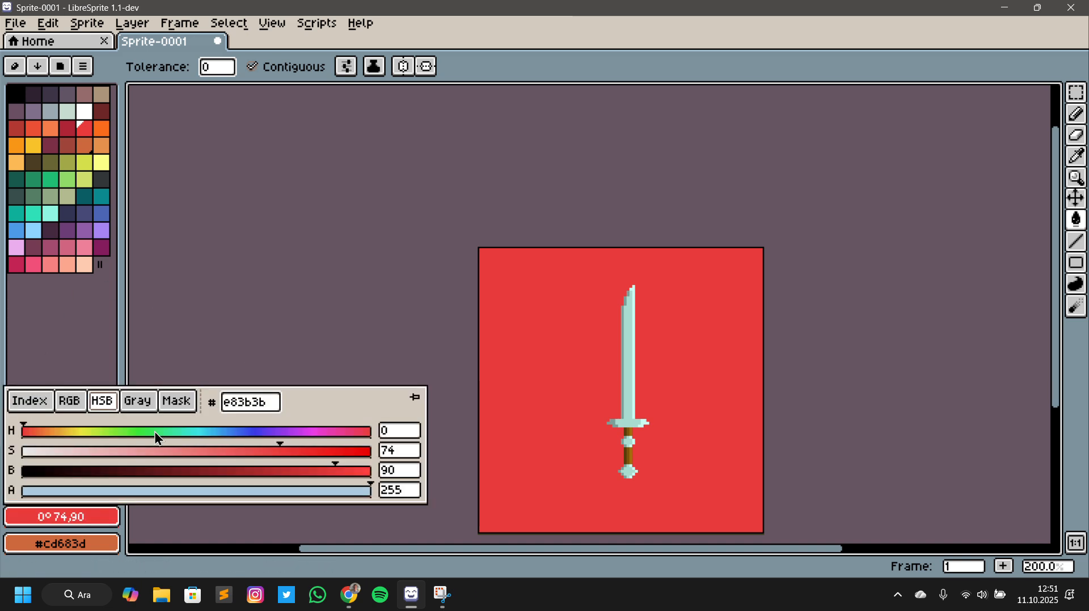
pyautogui.moveTo(316, 471); pyautogui.dragTo(216, 476)
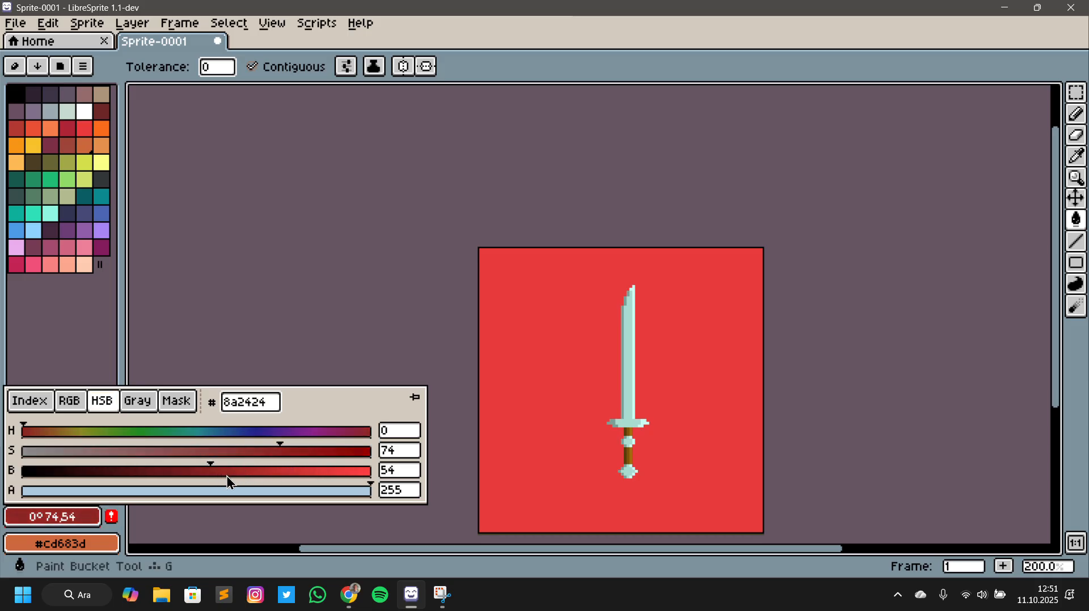
pyautogui.click(535, 367)
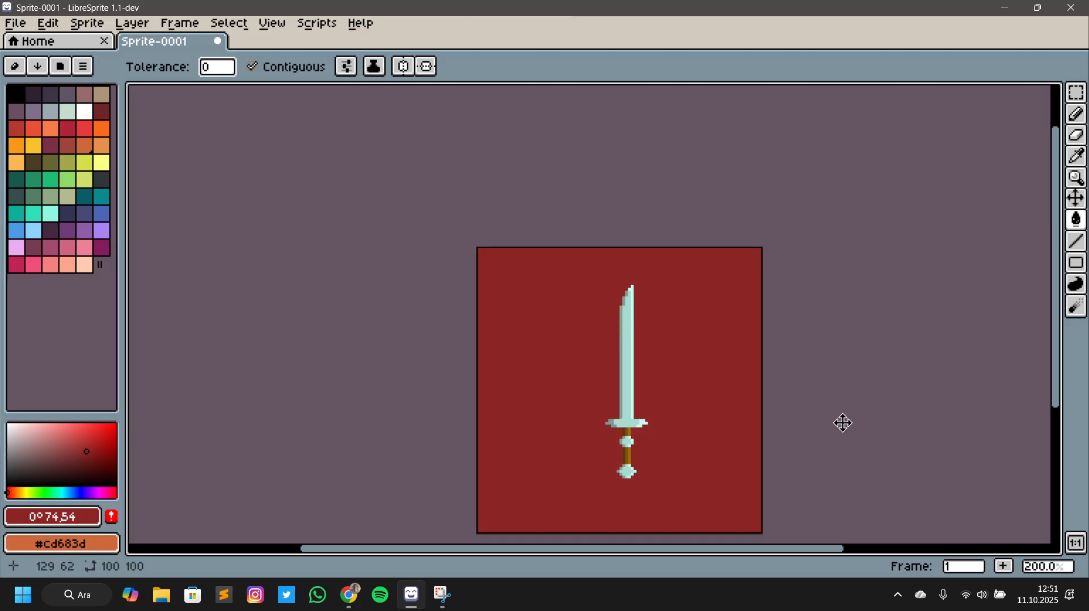
# Move the sword about 4 px left and 1 px down, and fill the uncovered strips with the dark red background colour
pyautogui.moveTo(843, 423); pyautogui.dragTo(761, 379)
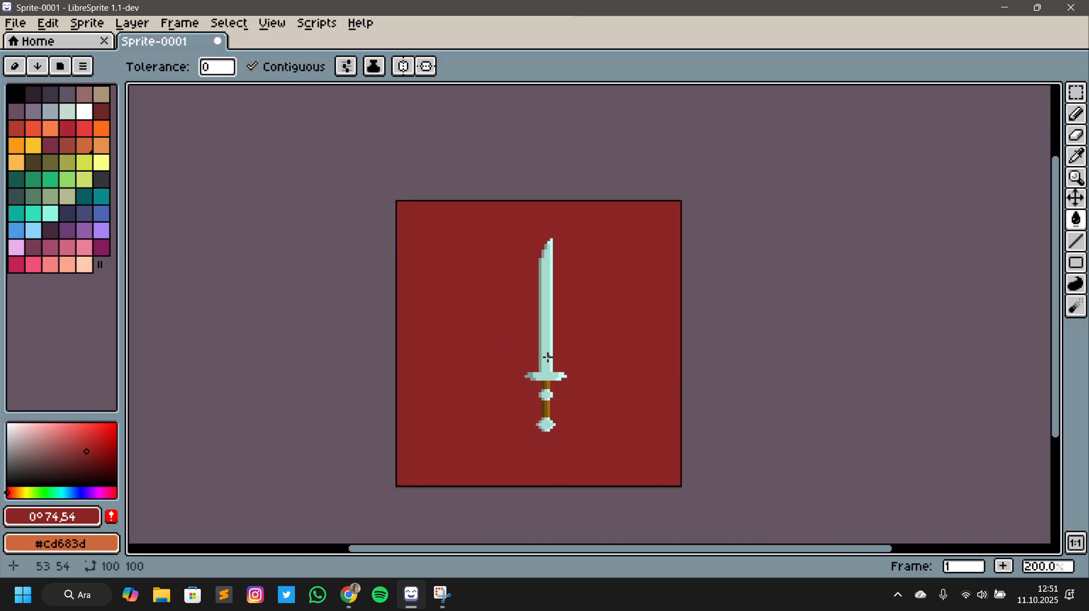
pyautogui.press('m')
pyautogui.moveTo(513, 225); pyautogui.dragTo(593, 456)
pyautogui.moveTo(554, 352); pyautogui.dragTo(543, 355)
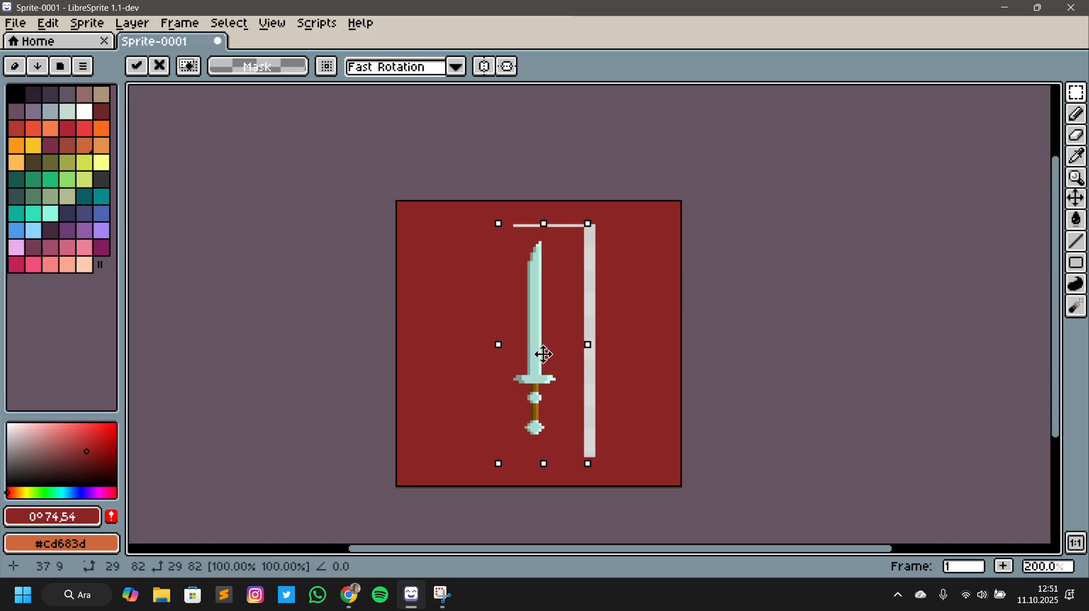
pyautogui.click(651, 407)
pyautogui.press('g')
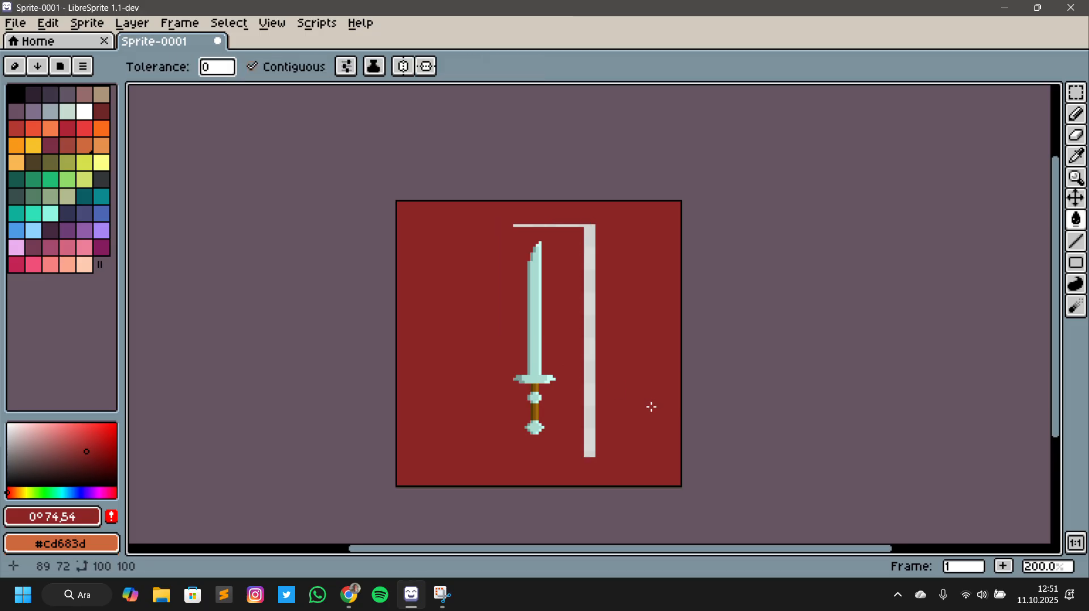
pyautogui.click(586, 397)
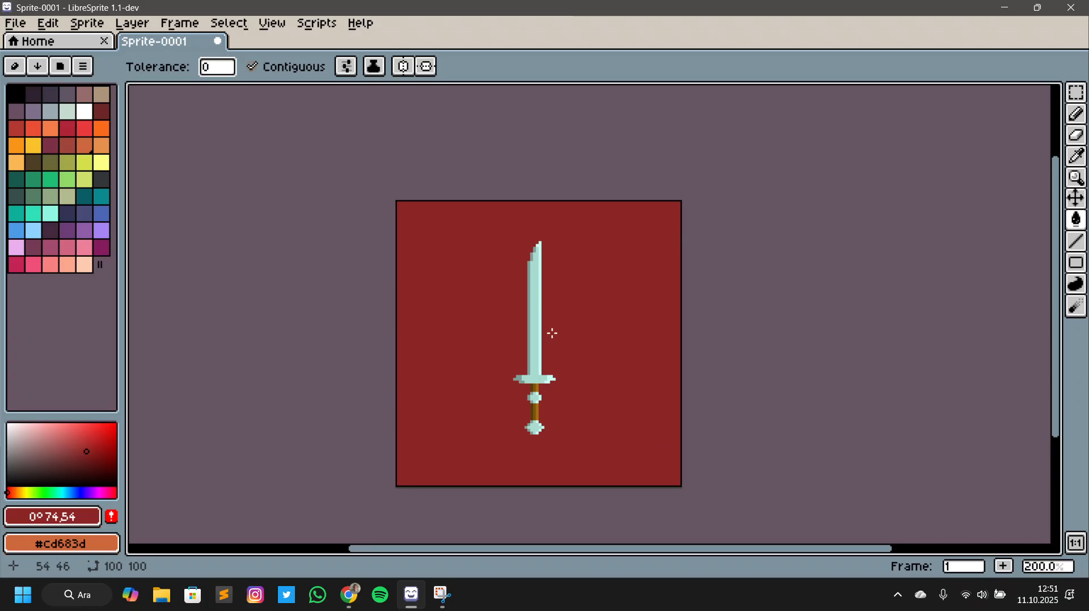
# Move the sword about 1 px right and fill the uncovered strip with the dark red background colour
pyautogui.press('m')
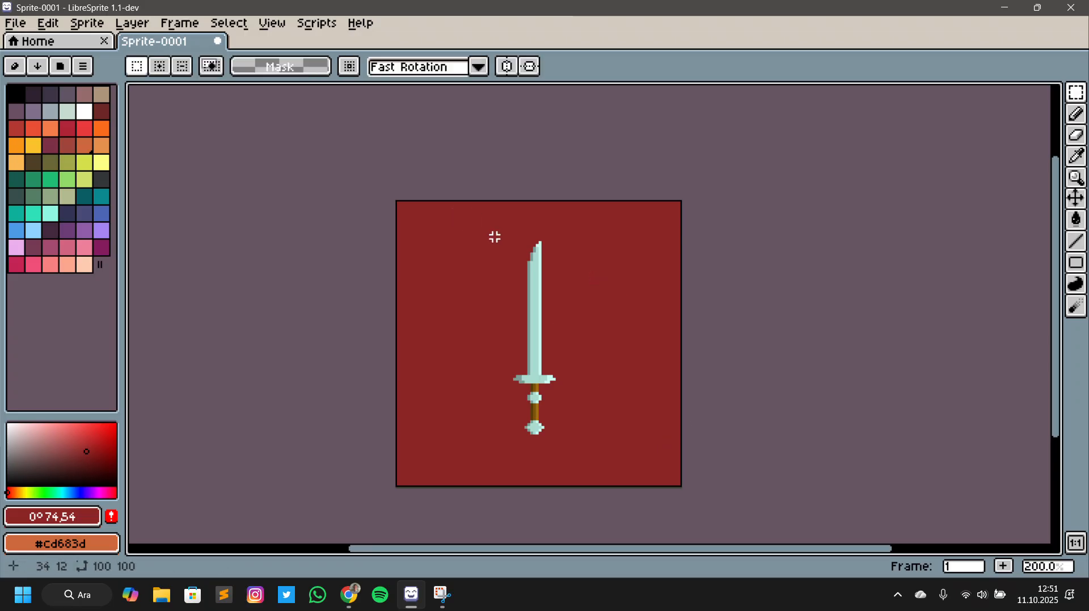
pyautogui.moveTo(494, 237); pyautogui.dragTo(589, 447)
pyautogui.moveTo(554, 393); pyautogui.dragTo(557, 394)
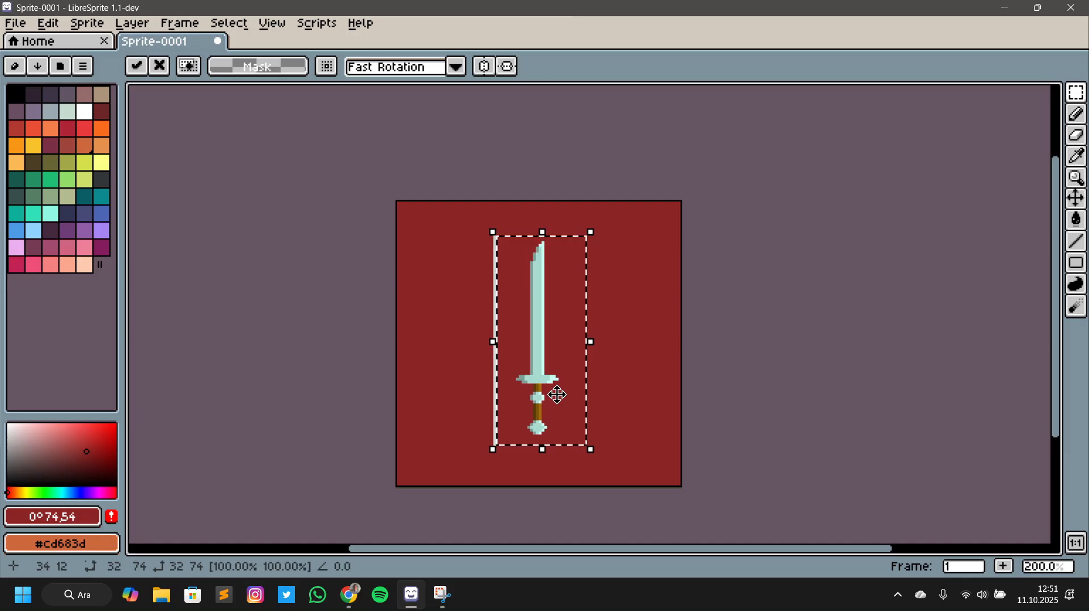
pyautogui.press('g')
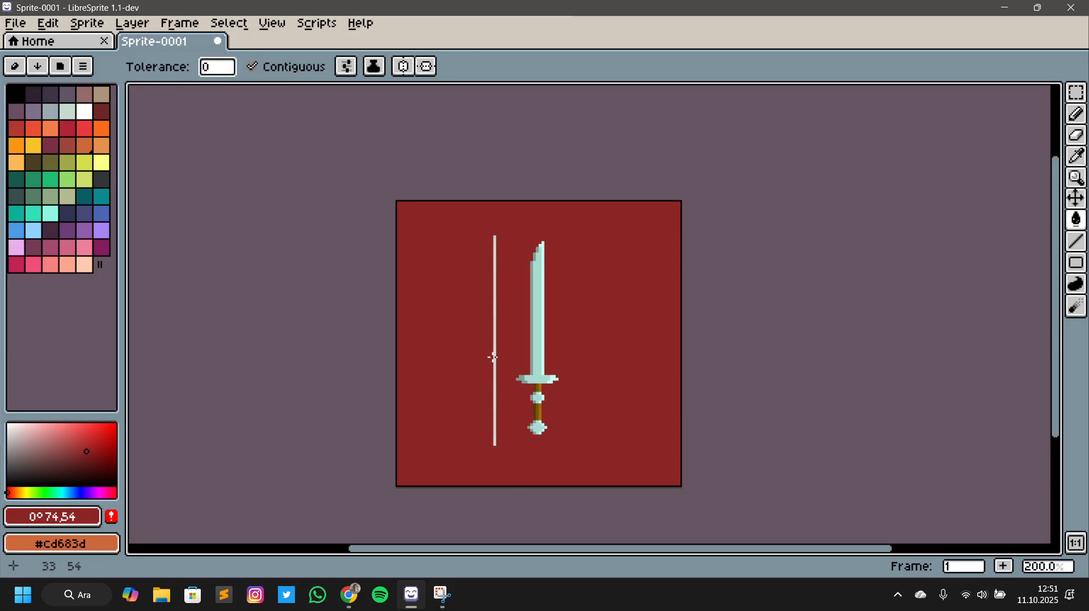
pyautogui.click(492, 357)
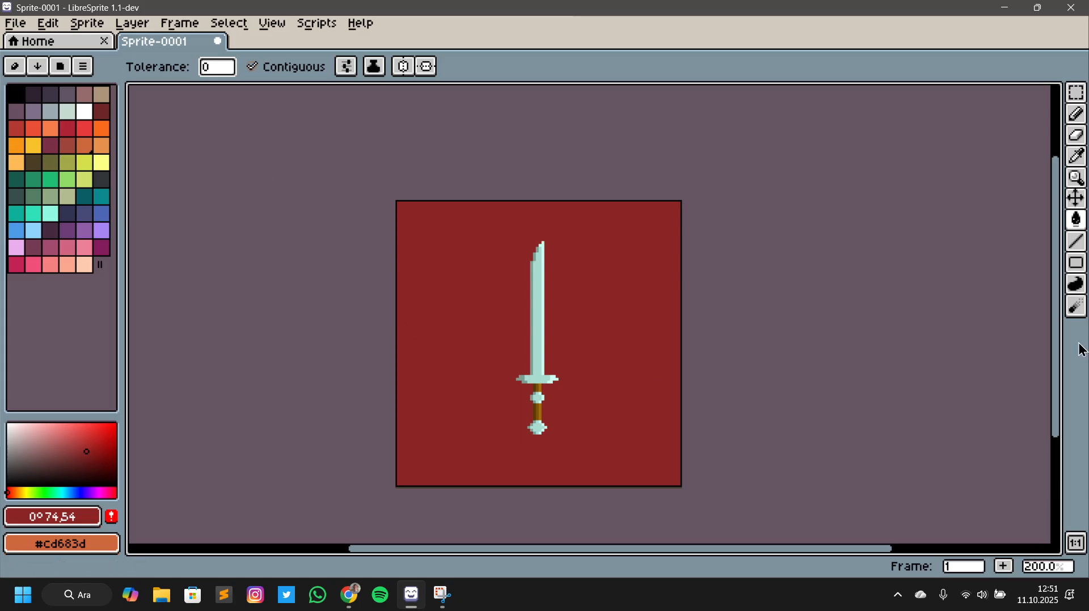
# Create a new palette of 10 colors or less from the current sprite, with entries that include the alpha component
pyautogui.click(61, 67)
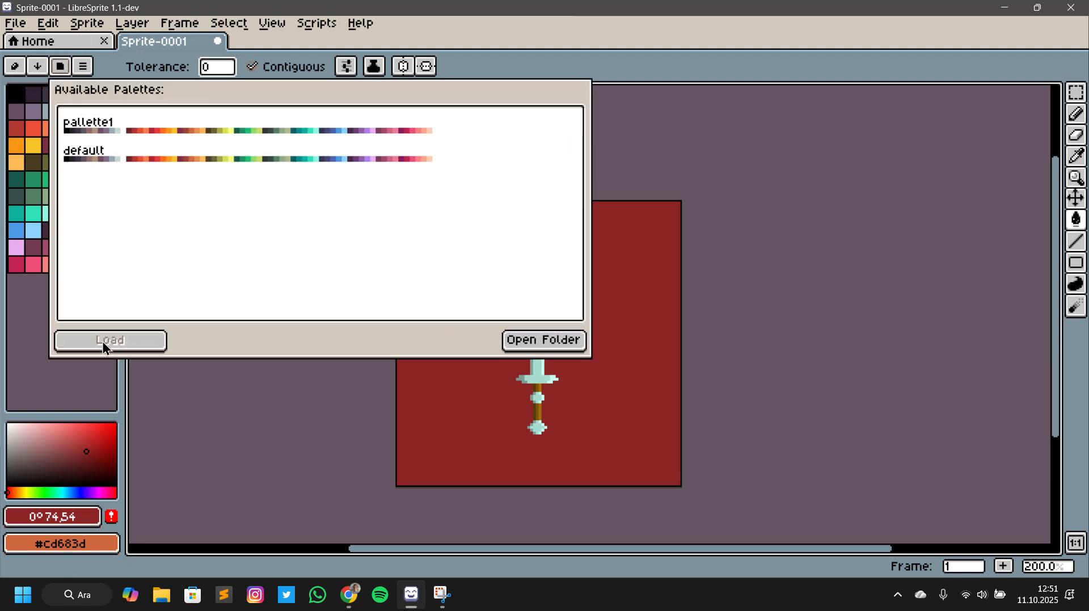
pyautogui.click(270, 367)
pyautogui.click(83, 67)
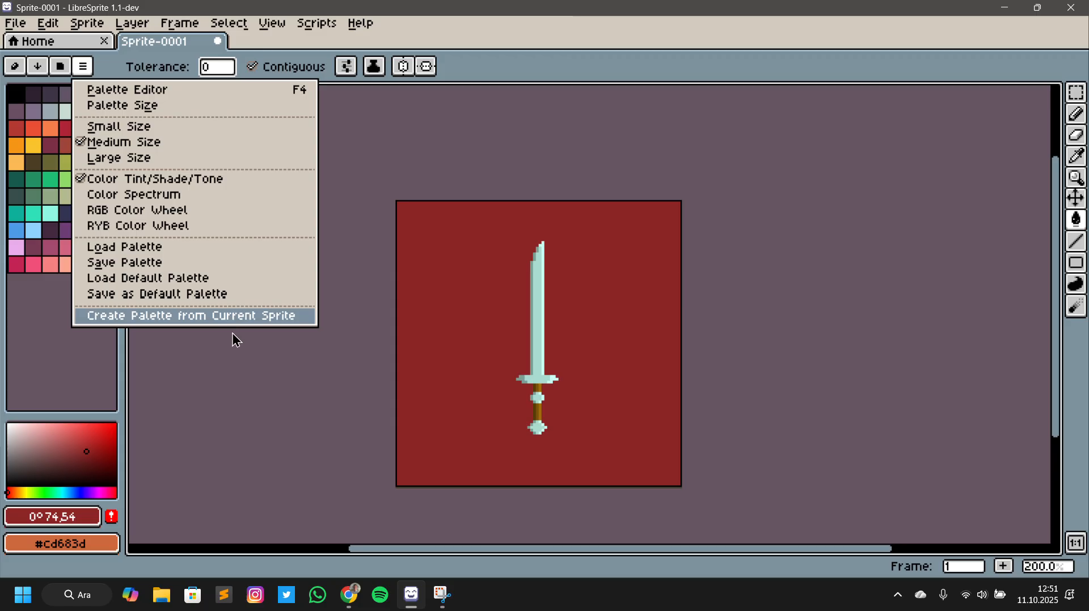
pyautogui.click(244, 353)
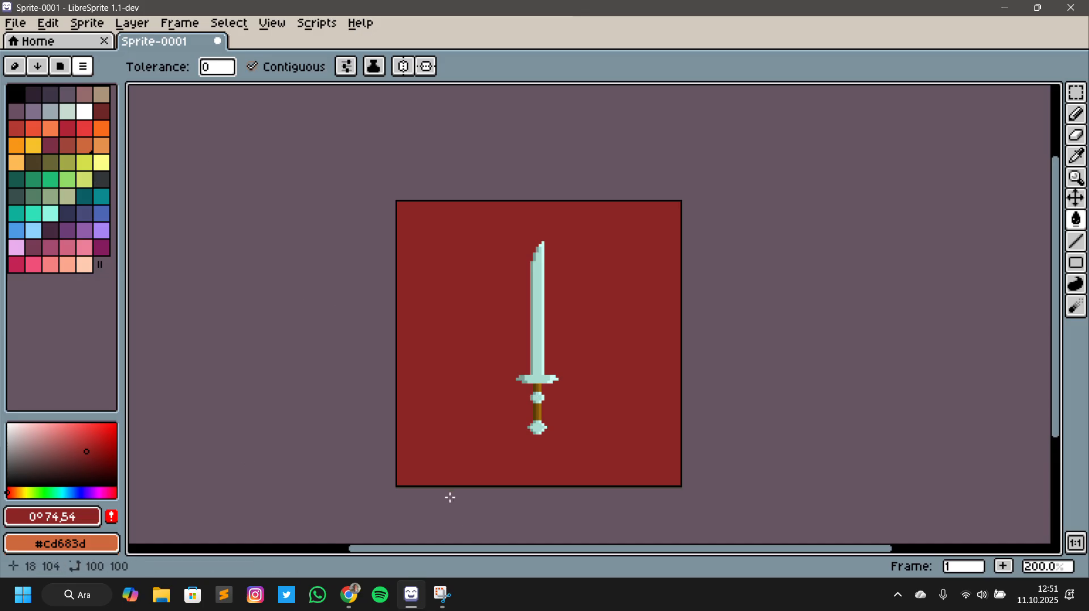
pyautogui.scroll(3, 584, 344)
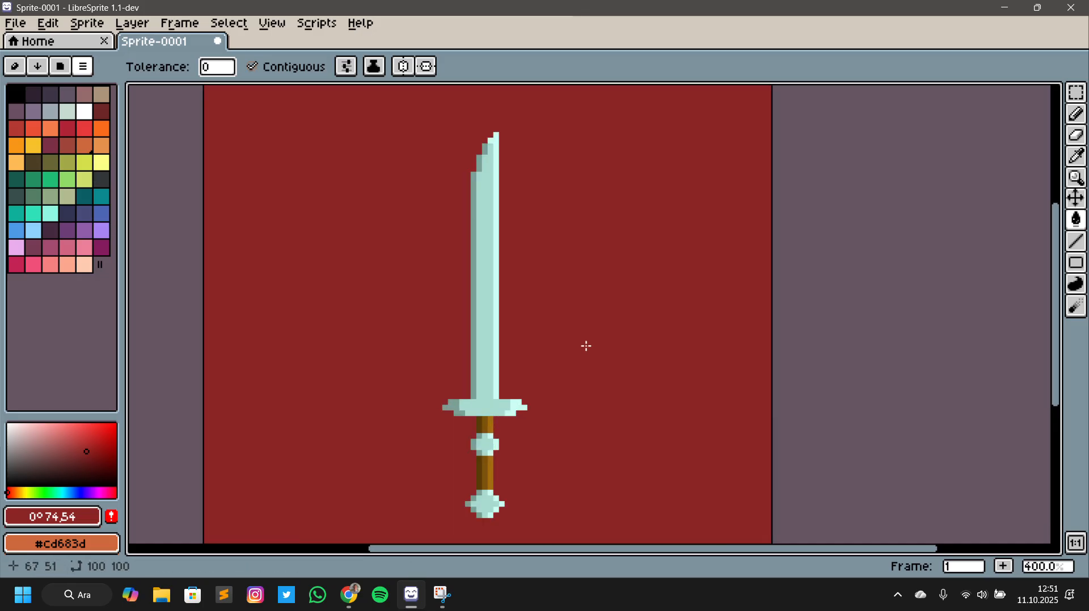
pyautogui.click(83, 66)
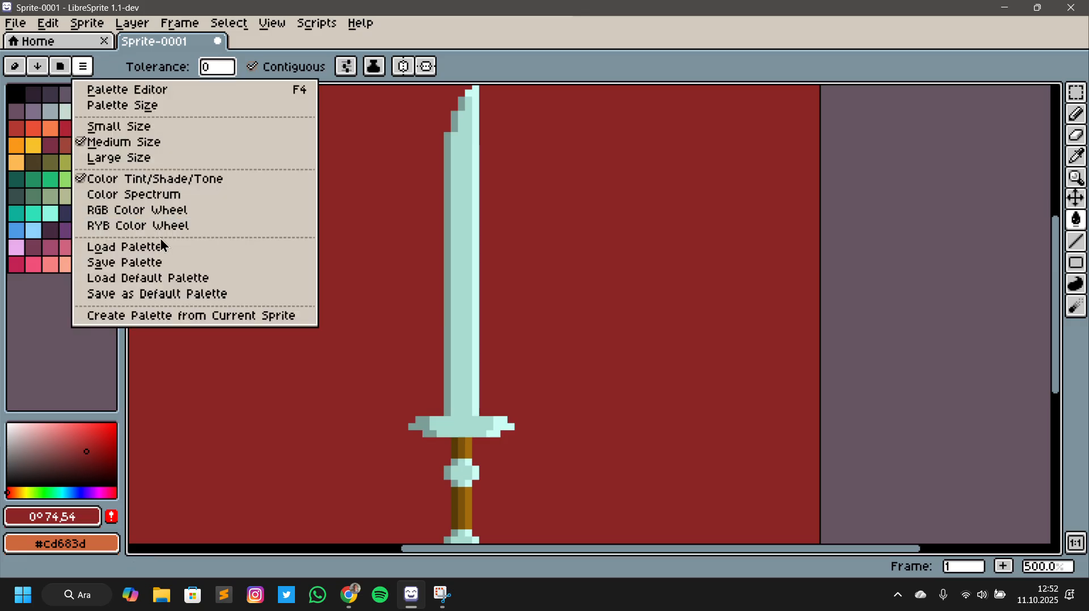
pyautogui.click(175, 316)
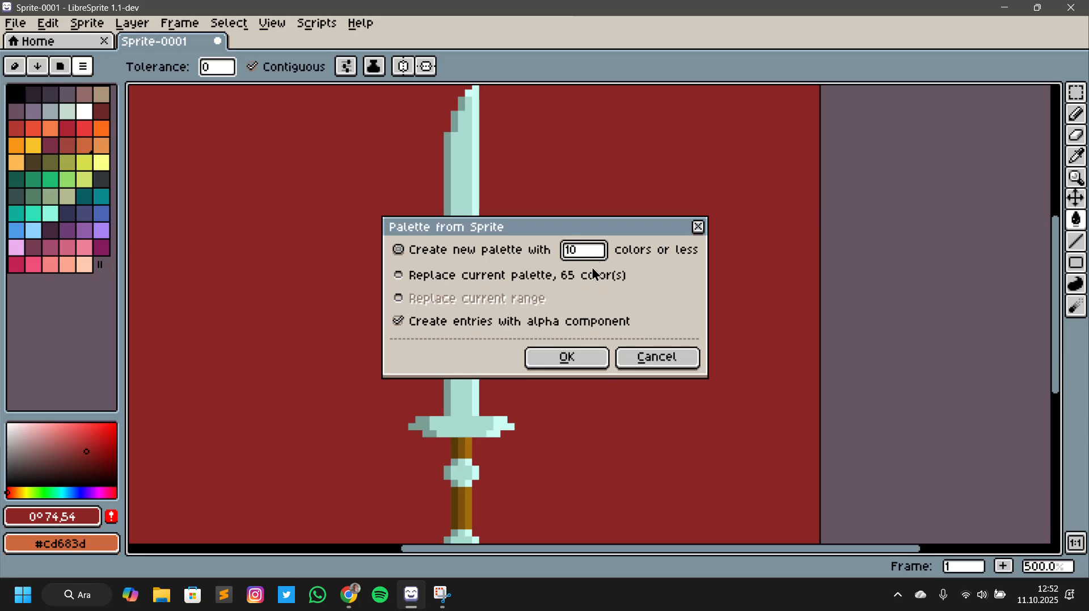
pyautogui.click(567, 357)
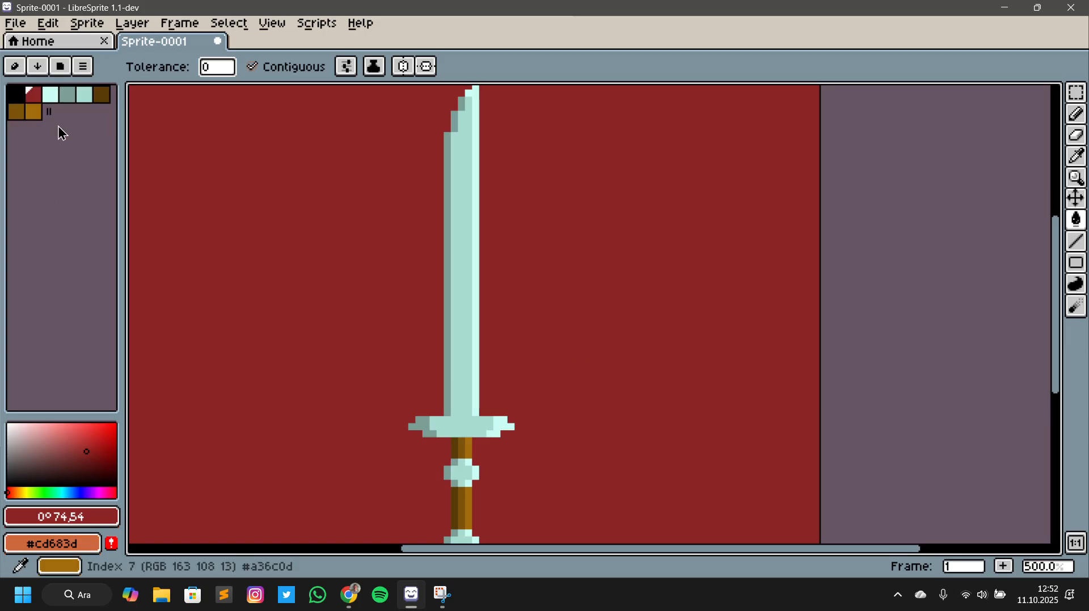
pyautogui.scroll(-2, 359, 202)
pyautogui.scroll(1, 406, 245)
pyautogui.moveTo(406, 244); pyautogui.dragTo(463, 291)
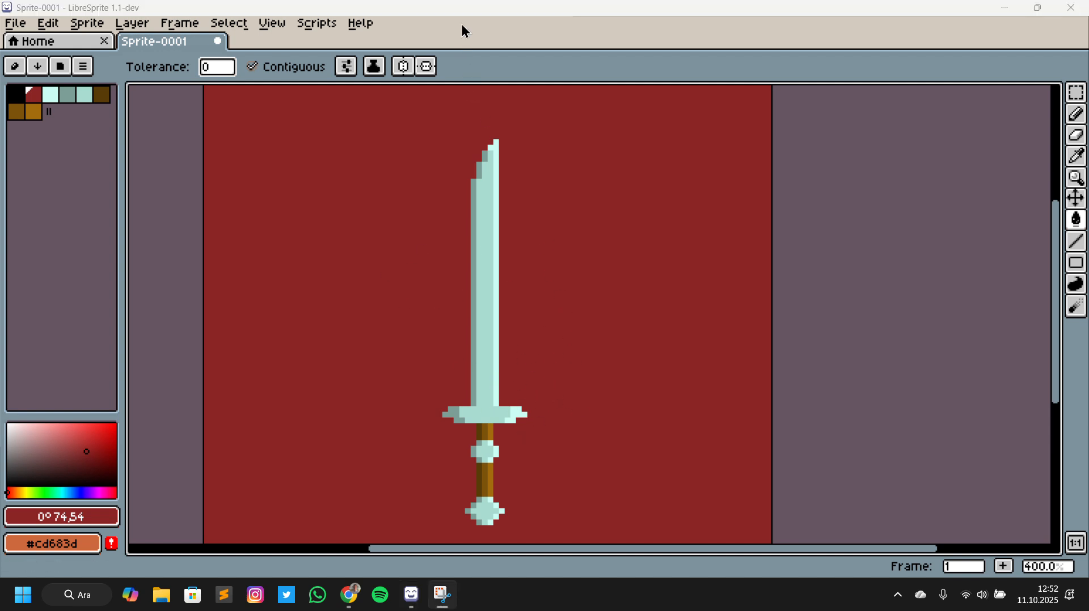
pyautogui.scroll(-2, 471, 370)
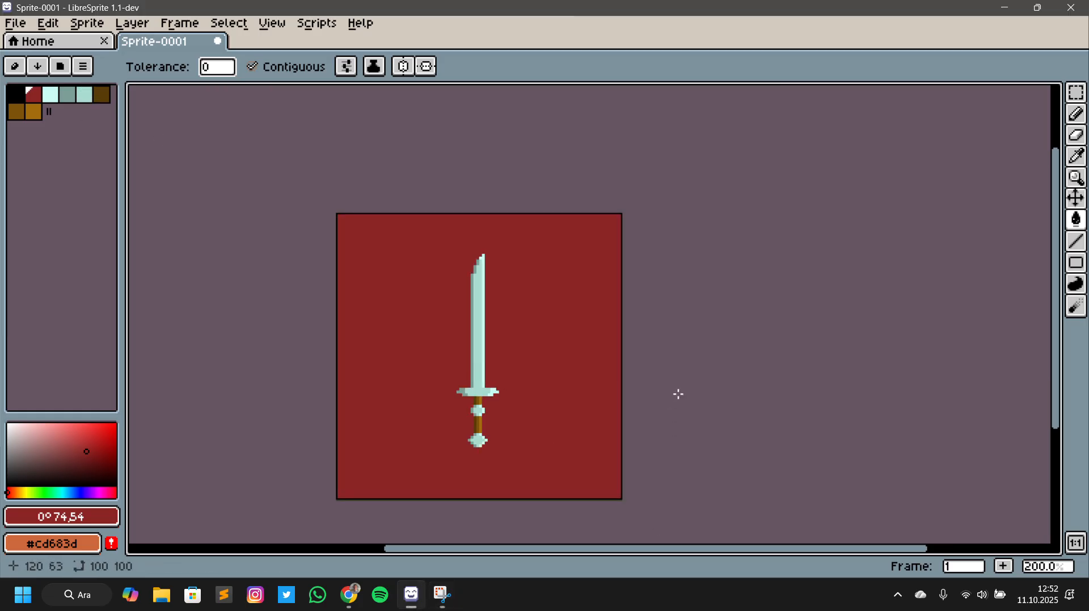
pyautogui.scroll(2, 635, 352)
pyautogui.moveTo(644, 340); pyautogui.dragTo(688, 338)
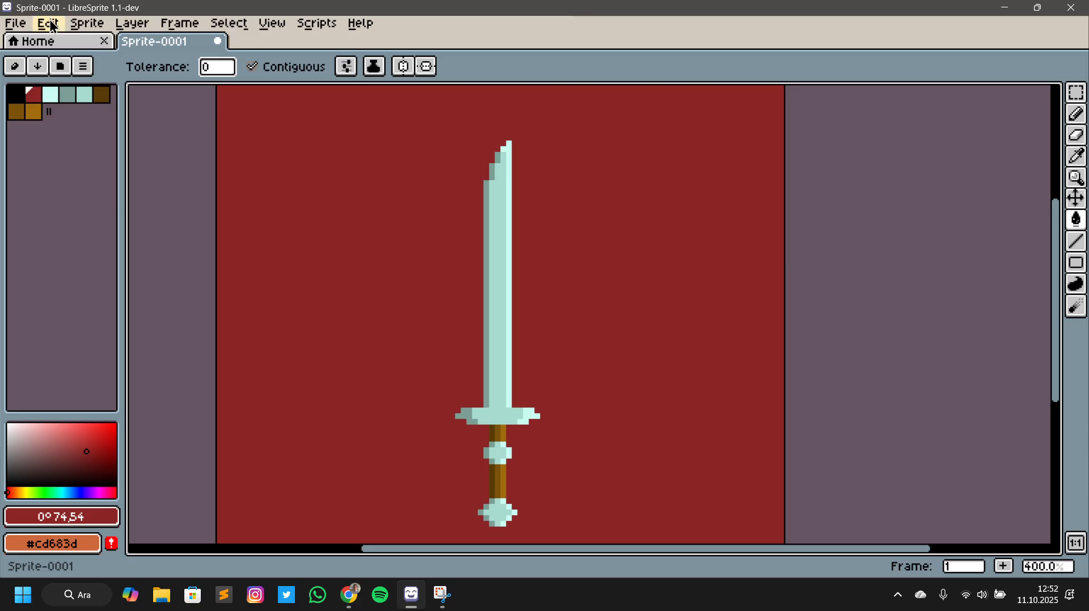
pyautogui.click(10, 24)
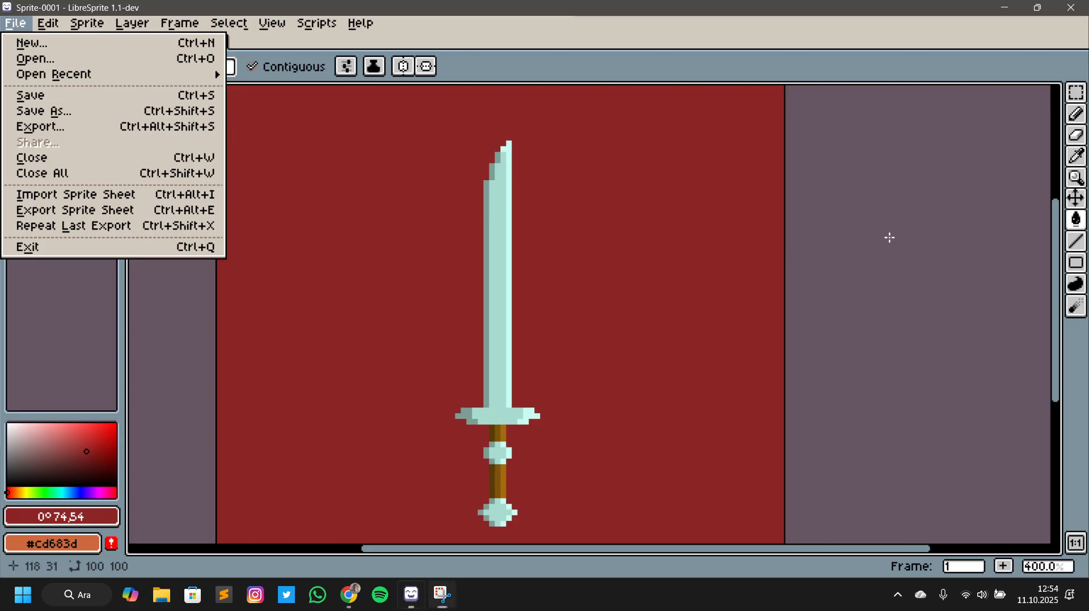
pyautogui.click(92, 311)
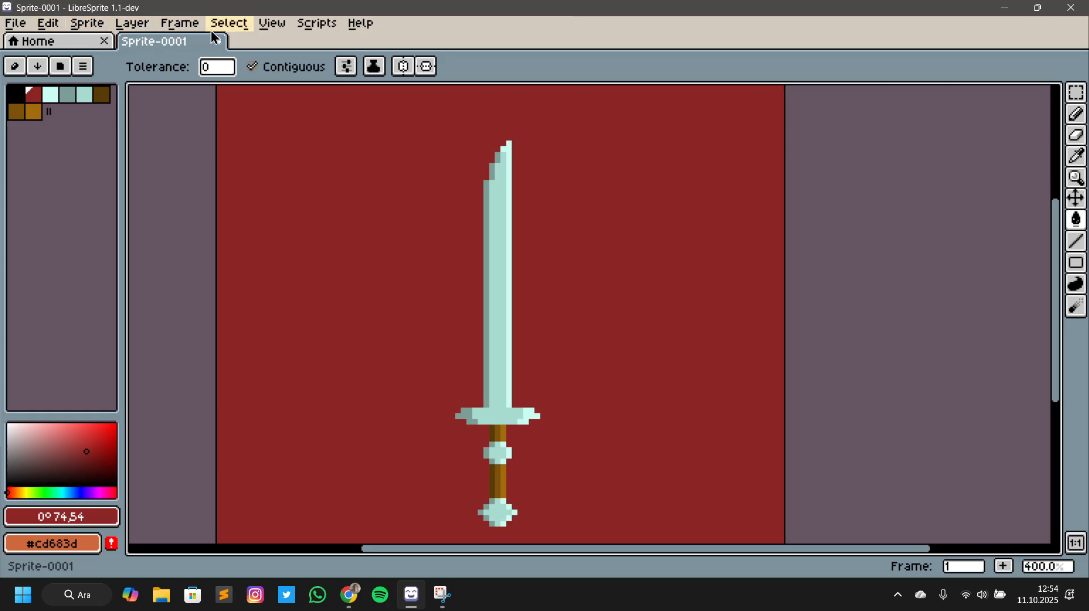
# Review the sprite size settings and the available interpolation methods, keeping Nearest-neighbor
pyautogui.click(87, 22)
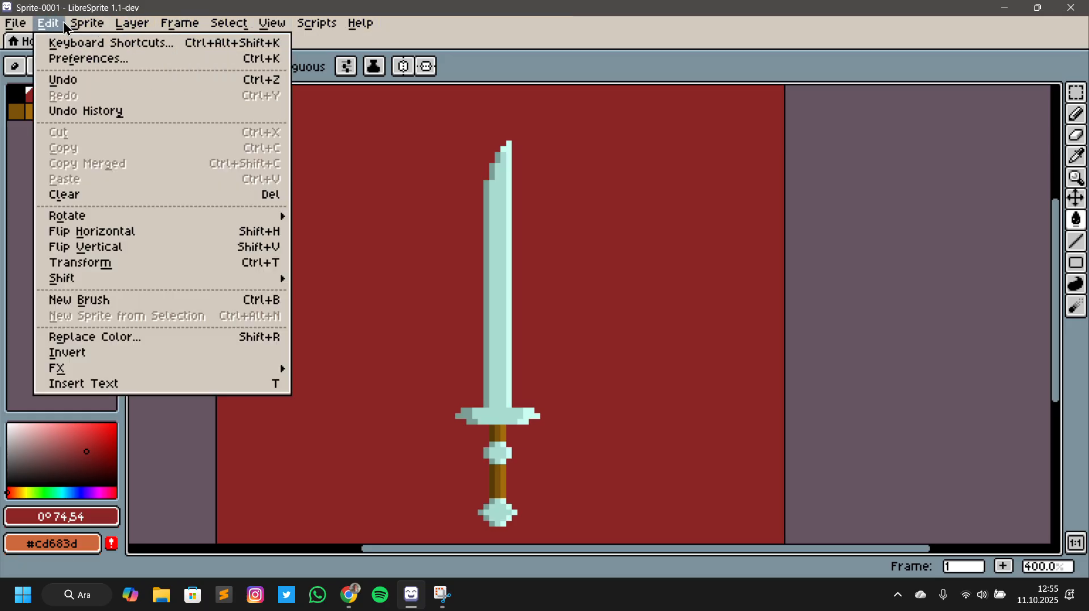
pyautogui.moveTo(85, 24)
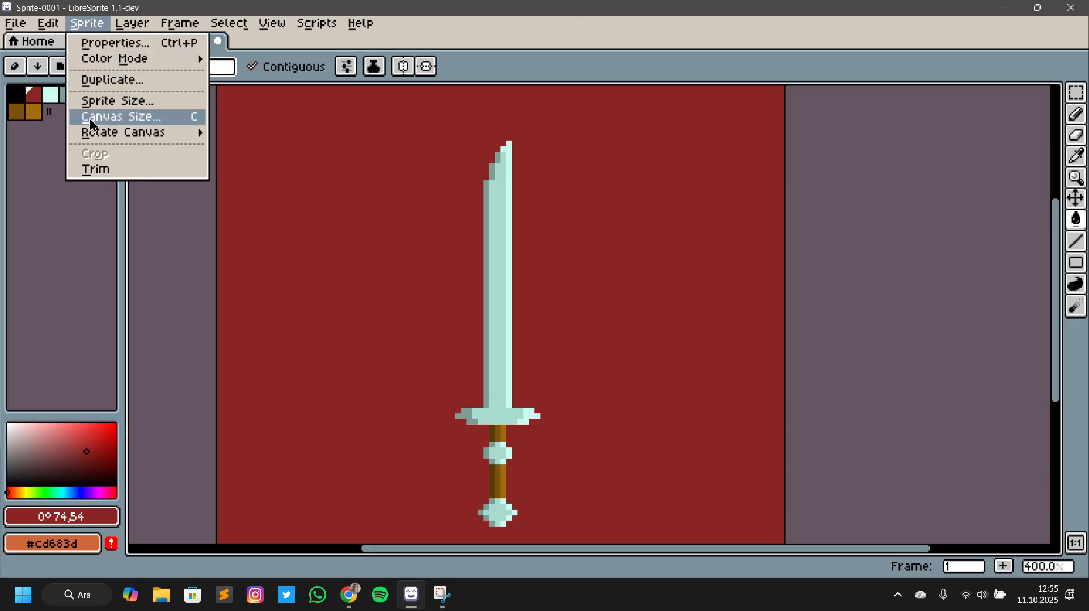
pyautogui.click(95, 101)
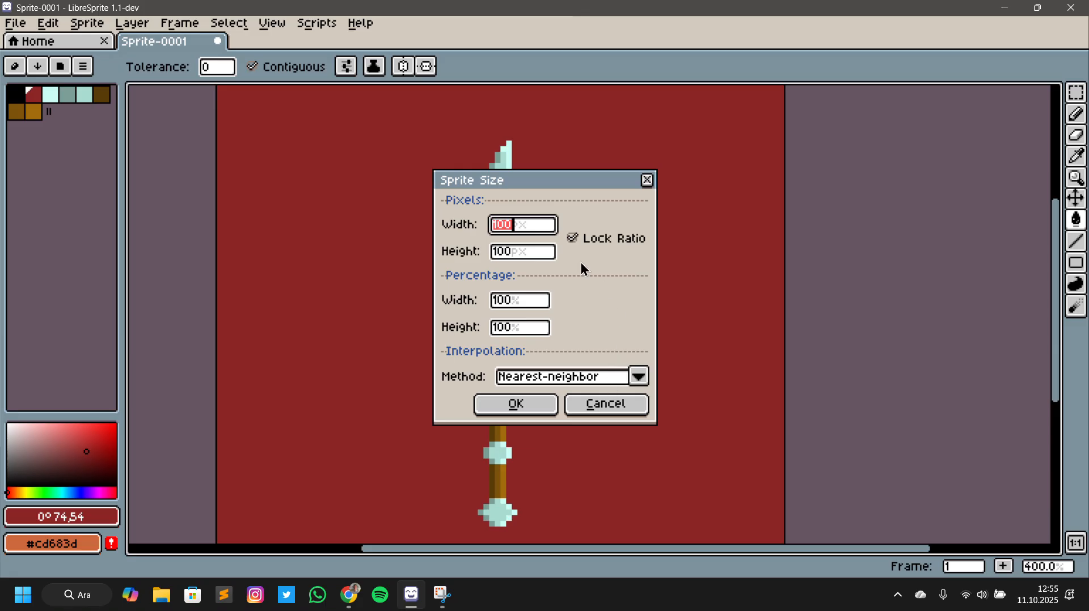
pyautogui.click(603, 380)
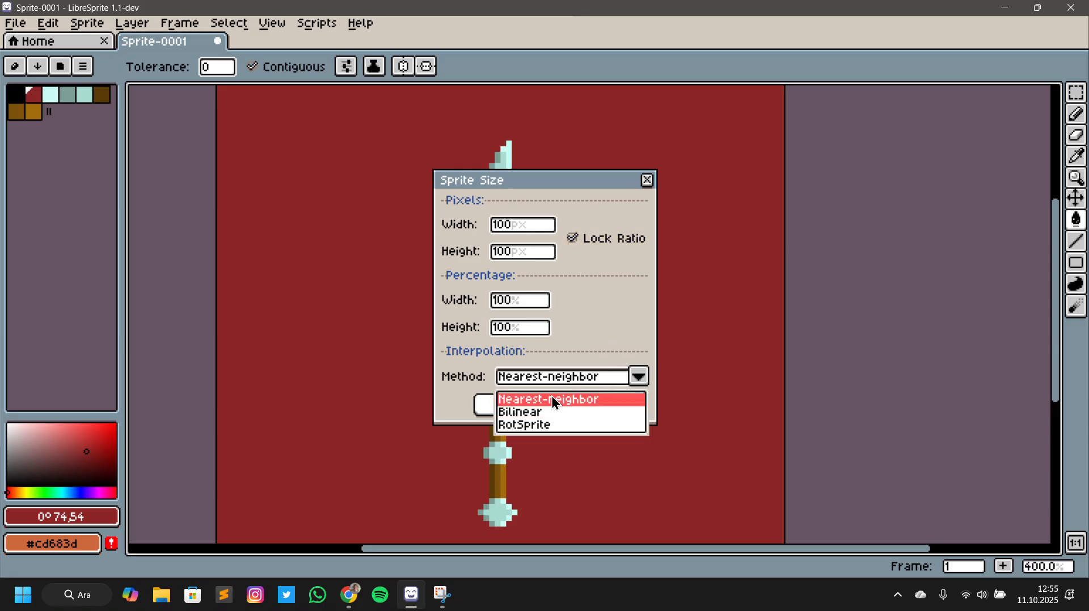
pyautogui.click(636, 377)
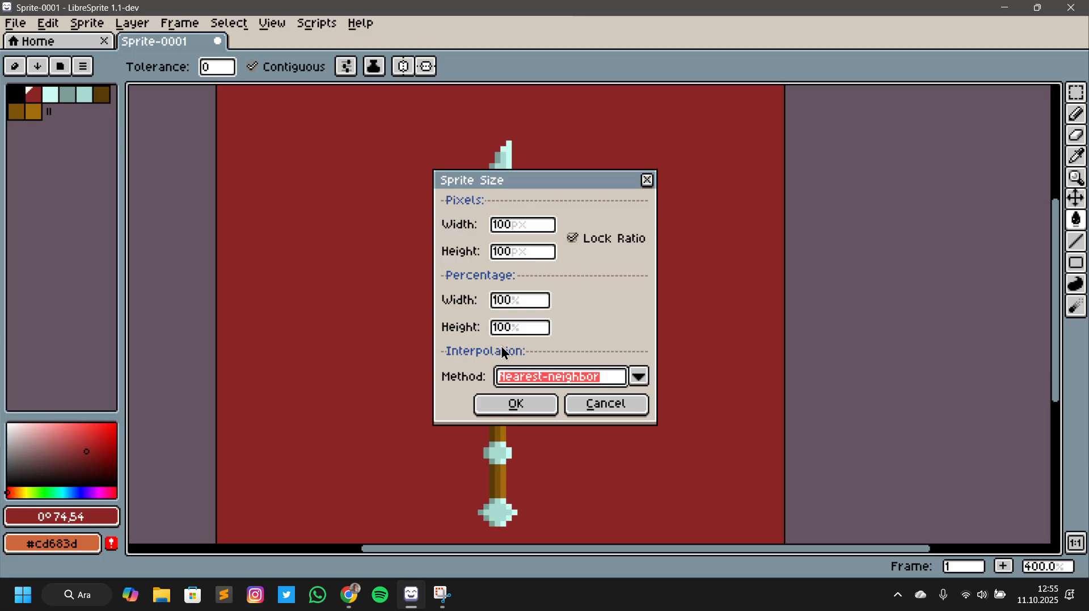
pyautogui.click(518, 407)
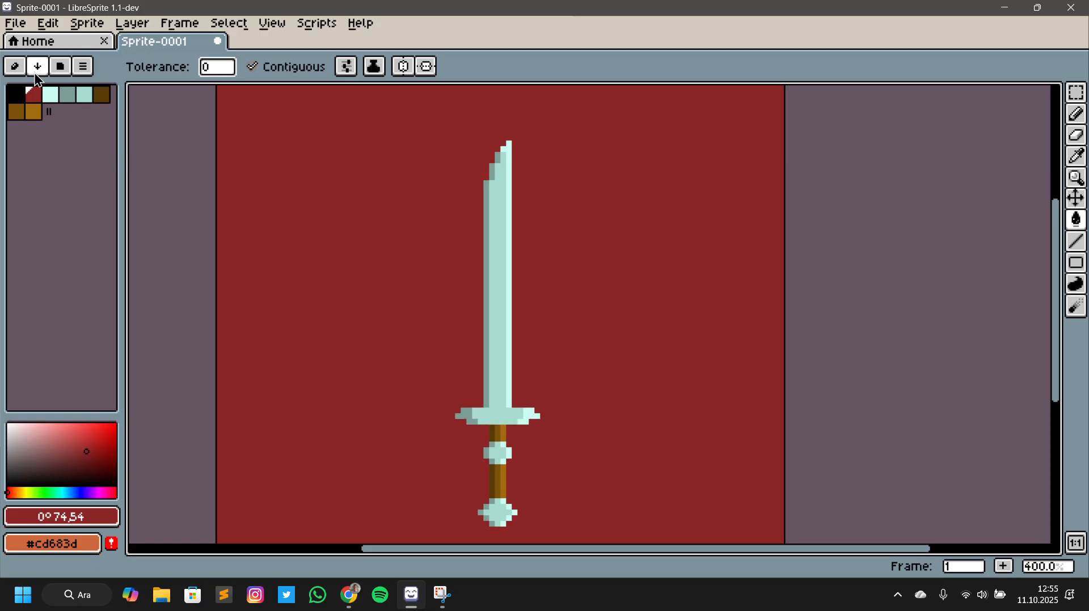
# Start exporting a copy of the sprite and choose the desktop folder, Masaüstü, as its destination
pyautogui.click(26, 26)
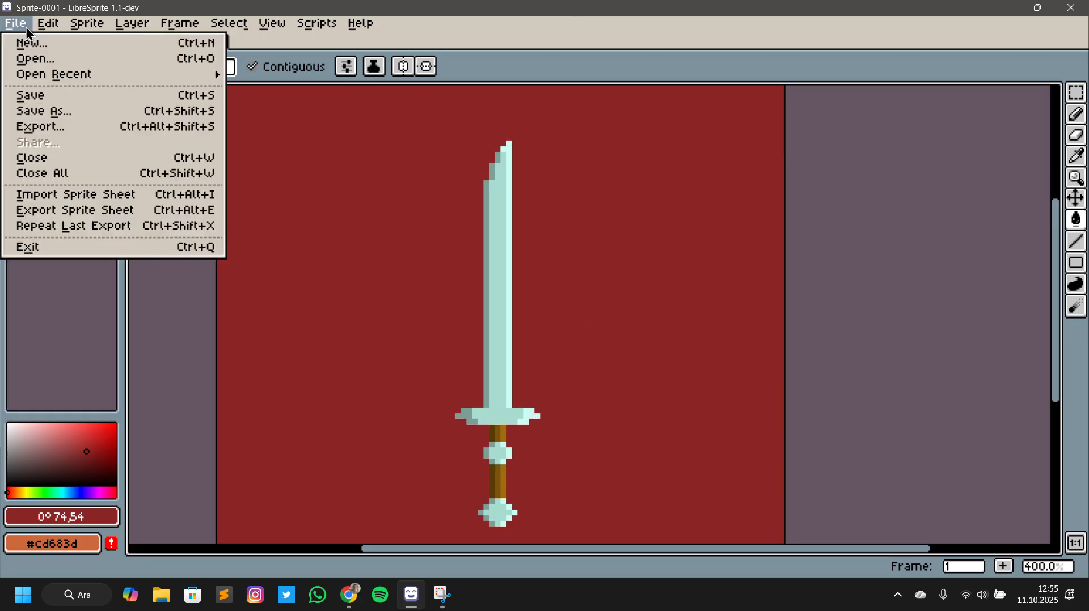
pyautogui.click(41, 129)
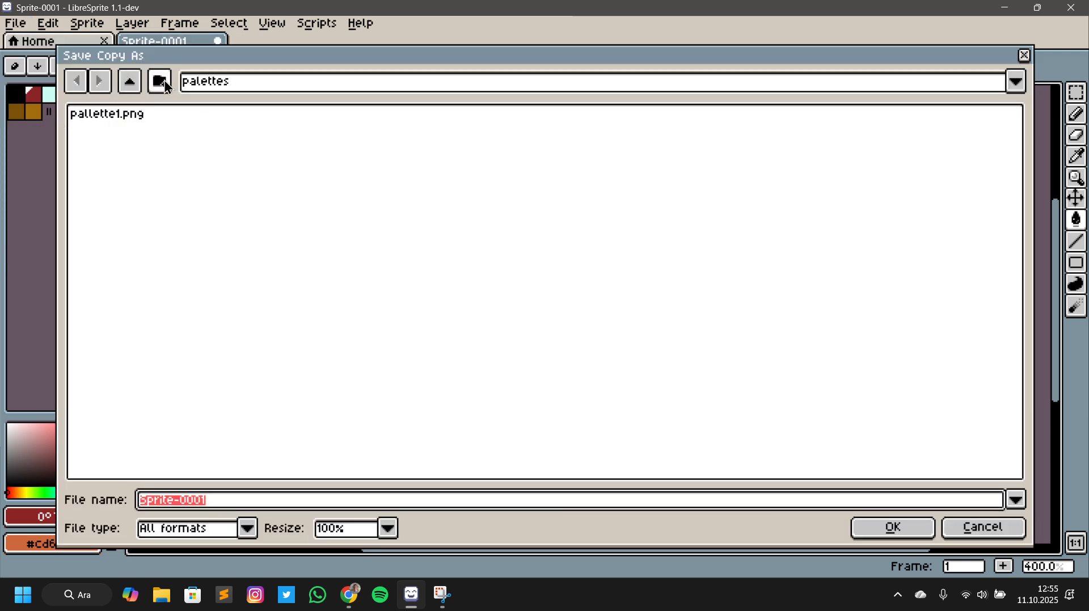
pyautogui.click(303, 89)
pyautogui.click(233, 106)
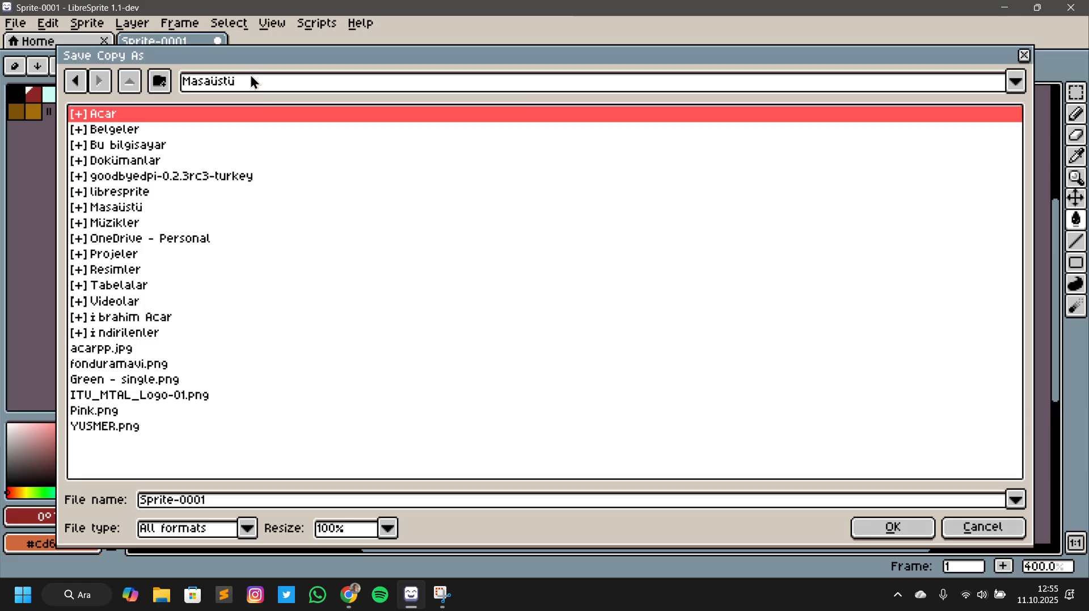
pyautogui.click(213, 502)
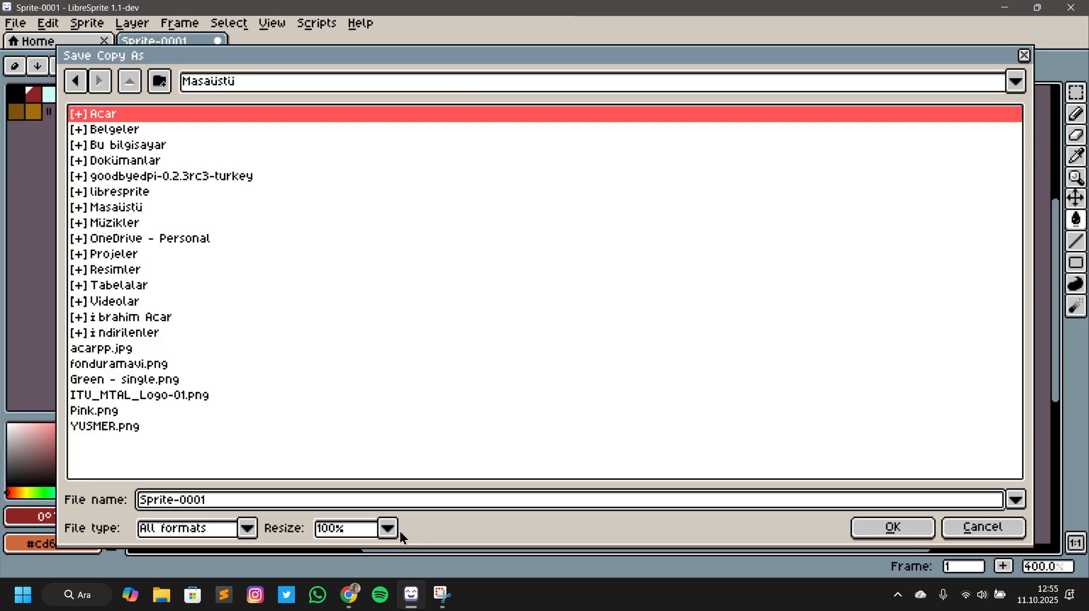
# Set the export's file type to png files and its resize factor to 800%
pyautogui.click(248, 529)
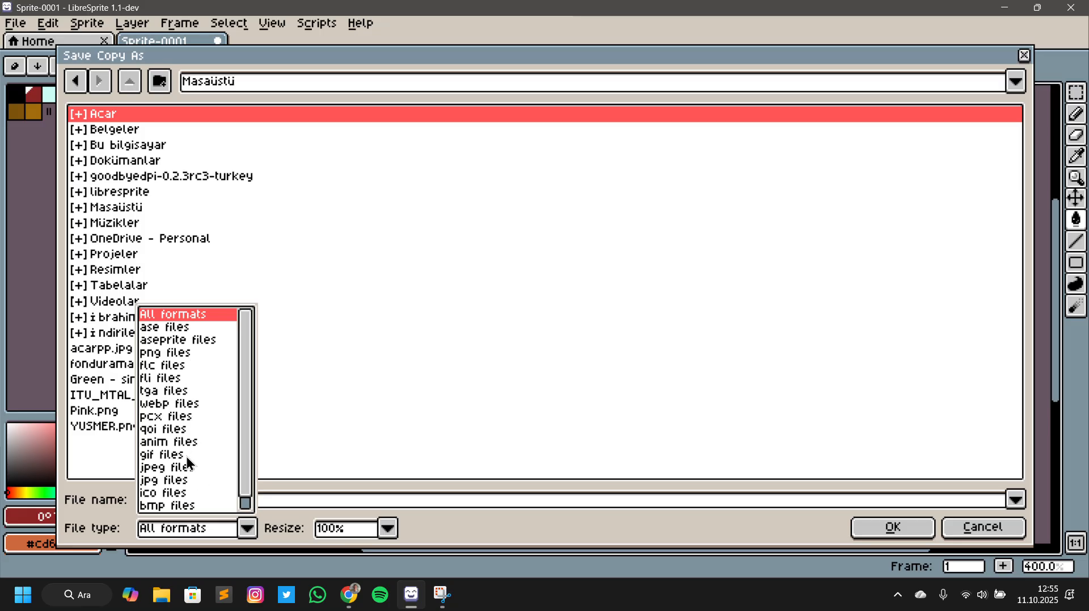
pyautogui.scroll(-1, 187, 463)
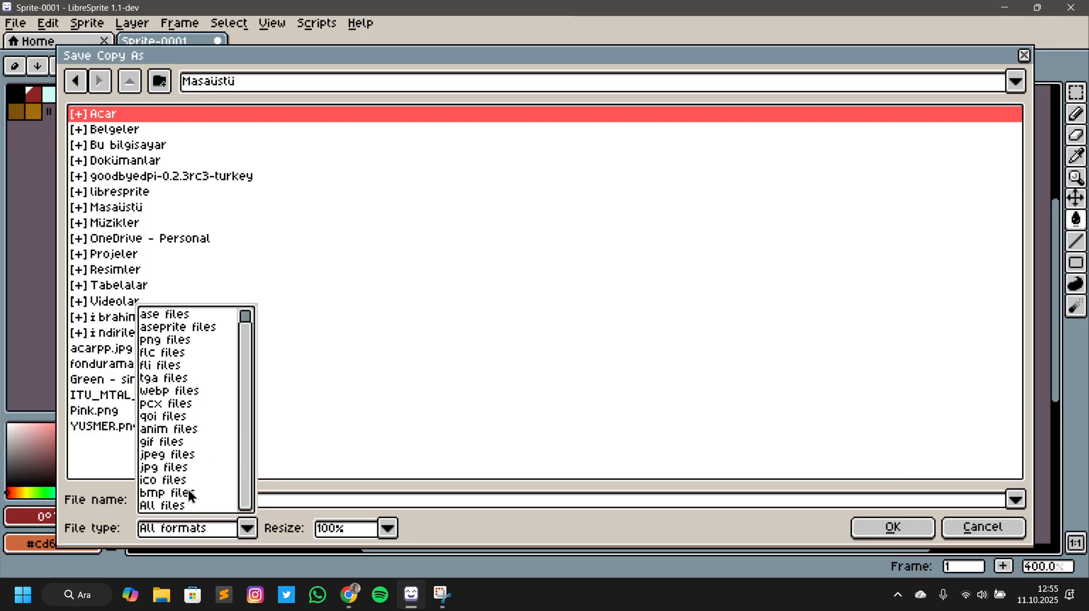
pyautogui.scroll(1, 189, 482)
pyautogui.scroll(-1, 190, 427)
pyautogui.click(164, 342)
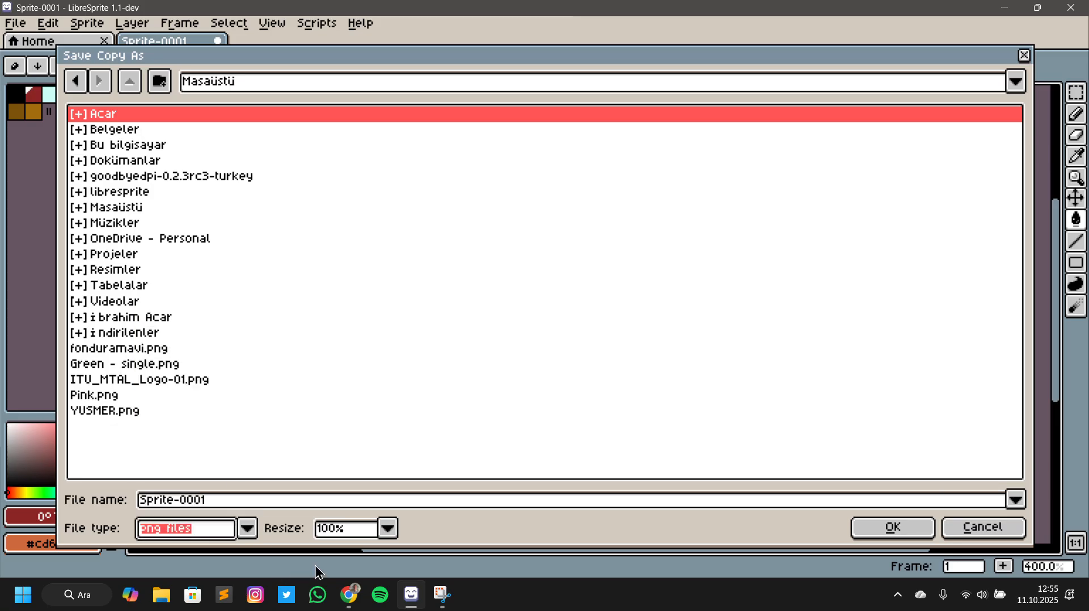
pyautogui.click(384, 528)
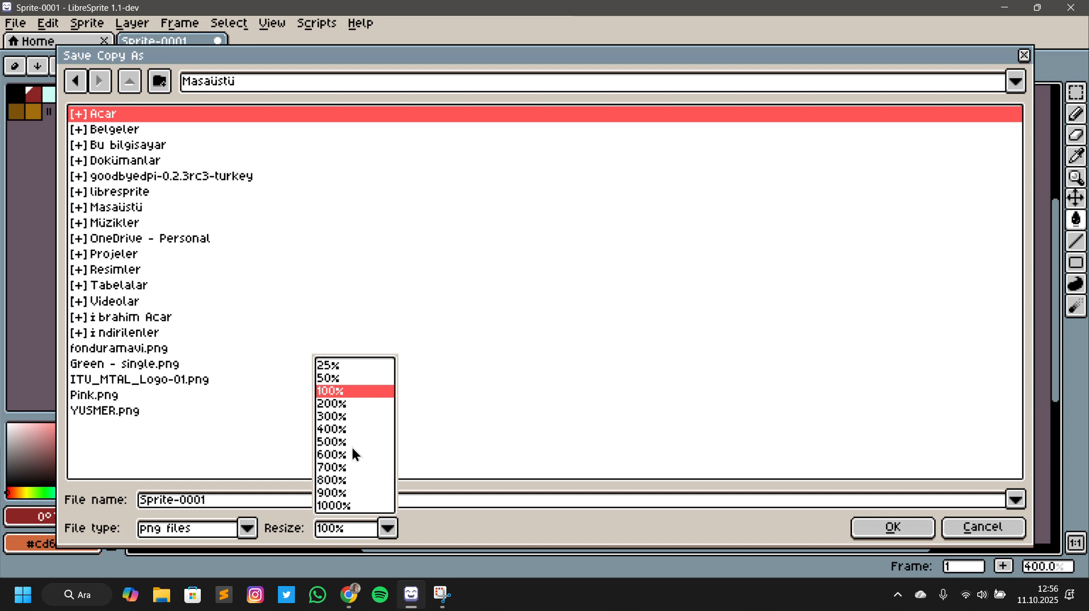
pyautogui.click(328, 482)
pyautogui.click(379, 528)
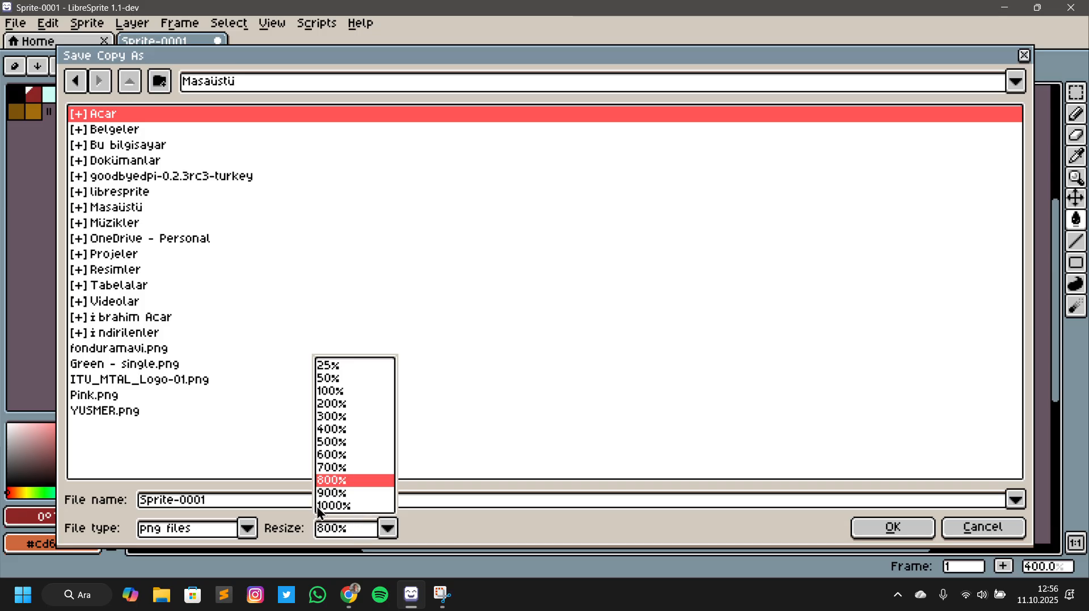
pyautogui.click(324, 483)
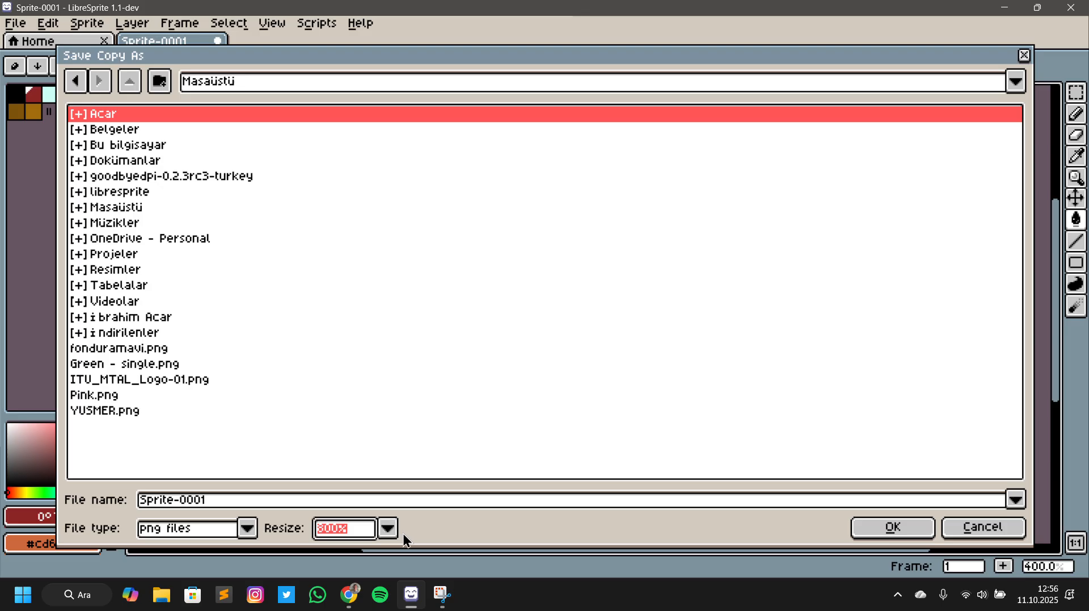
# Name the exported copy sword and save it
pyautogui.click(339, 504)
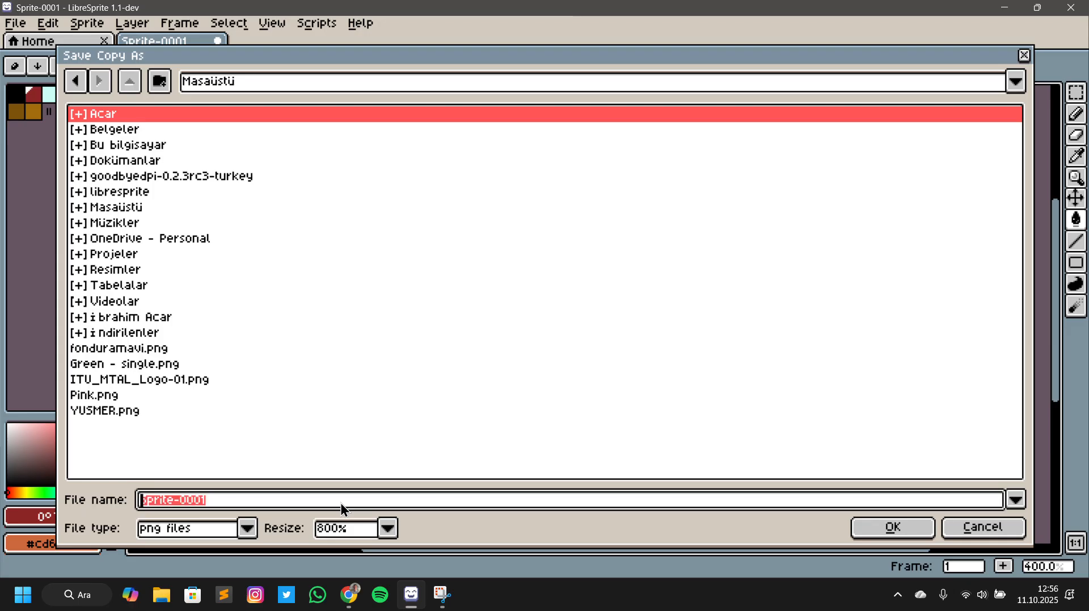
pyautogui.write('sword')
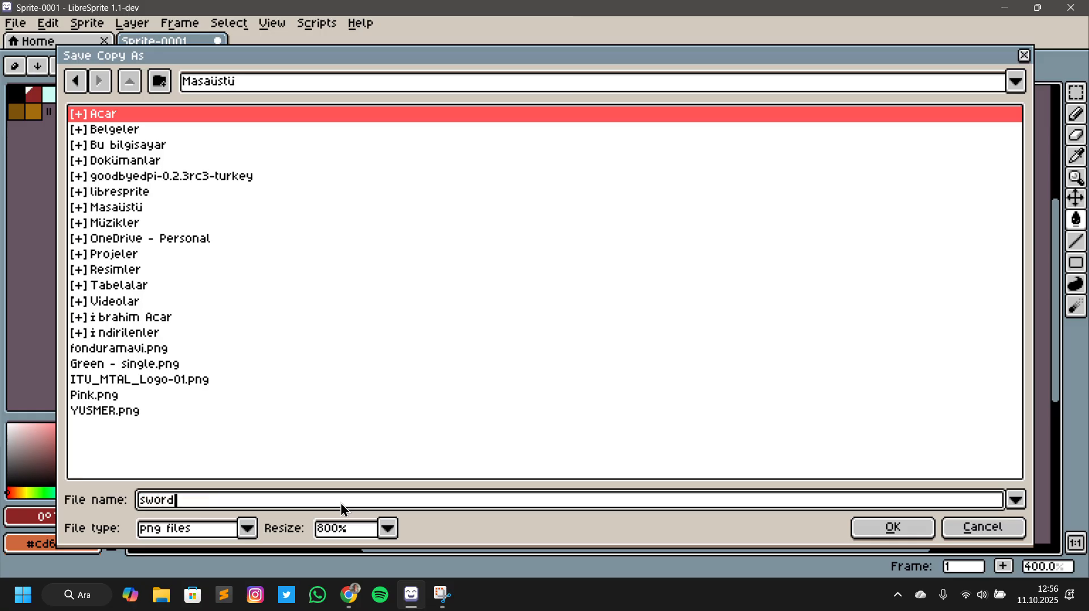
pyautogui.press('Return')
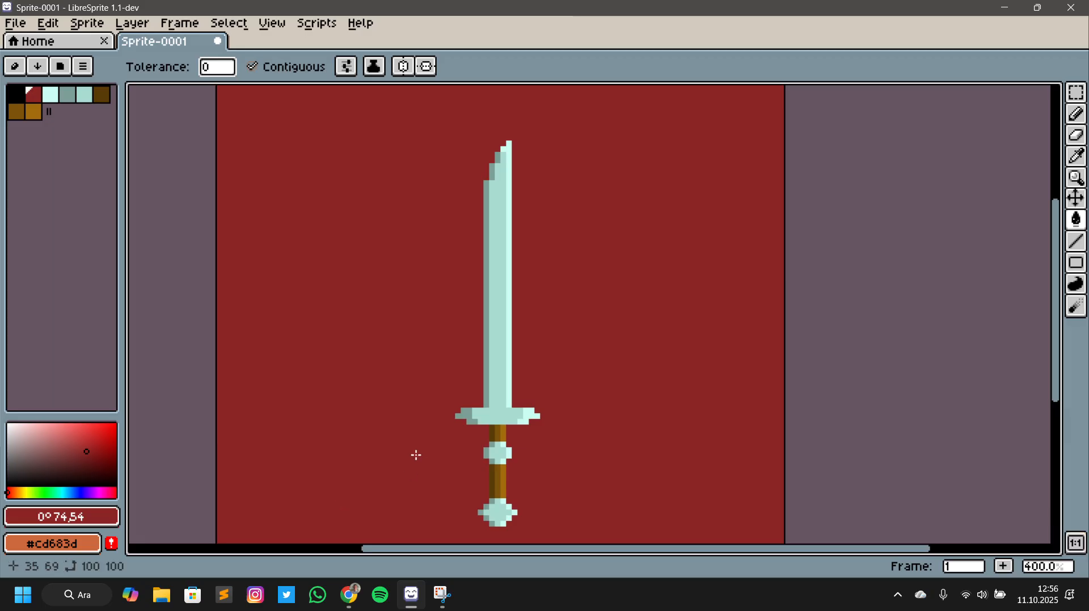
# Open the exported sword image from the desktop, inspect its pixels up close, and close the image viewer windows
pyautogui.click(1086, 595)
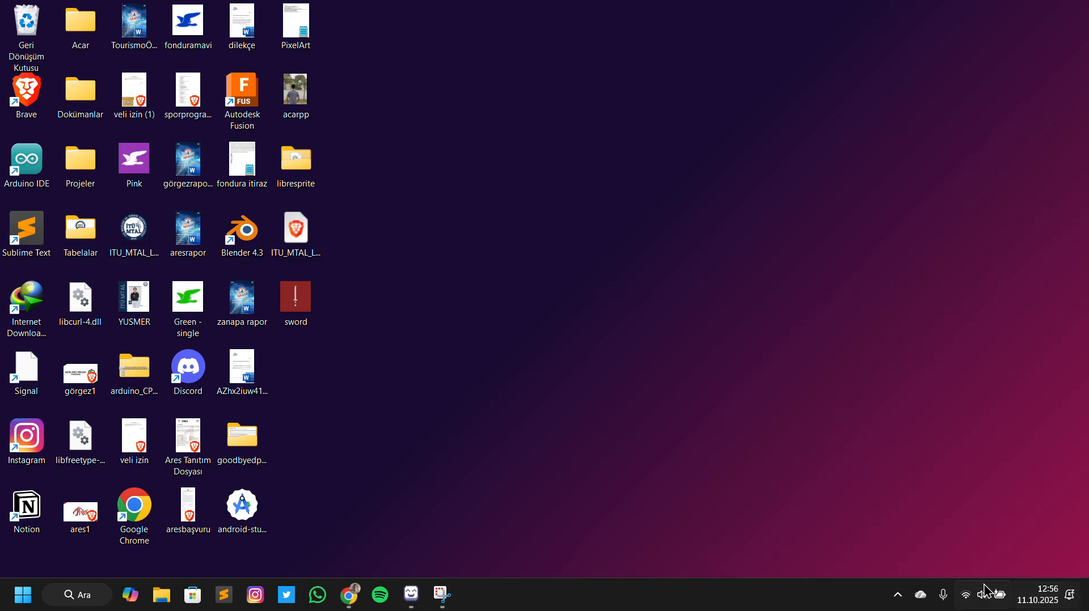
pyautogui.click(301, 332)
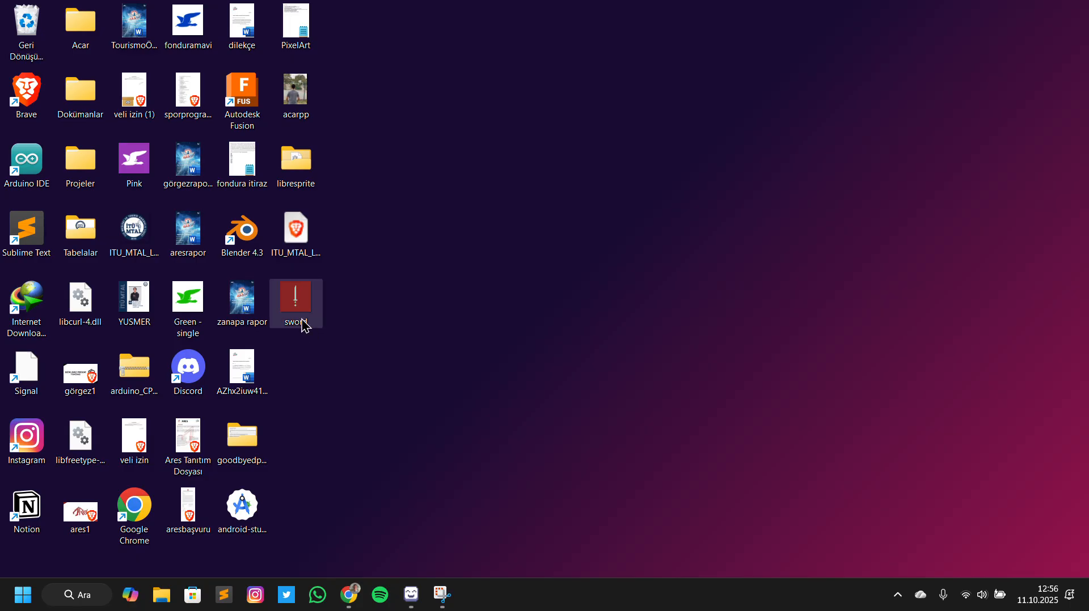
pyautogui.doubleClick(311, 308)
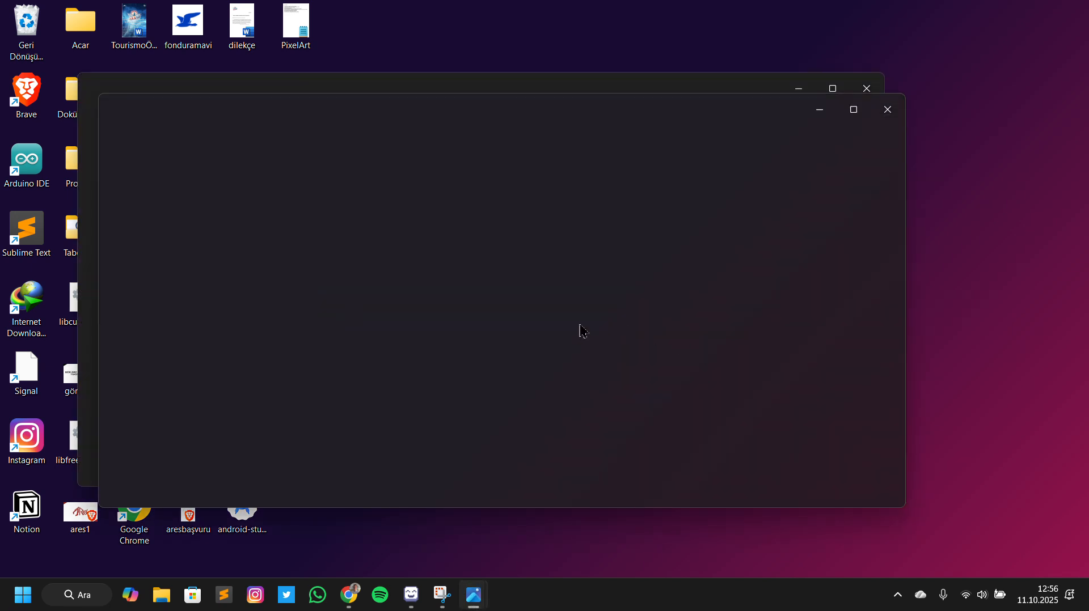
pyautogui.scroll(10, 572, 325)
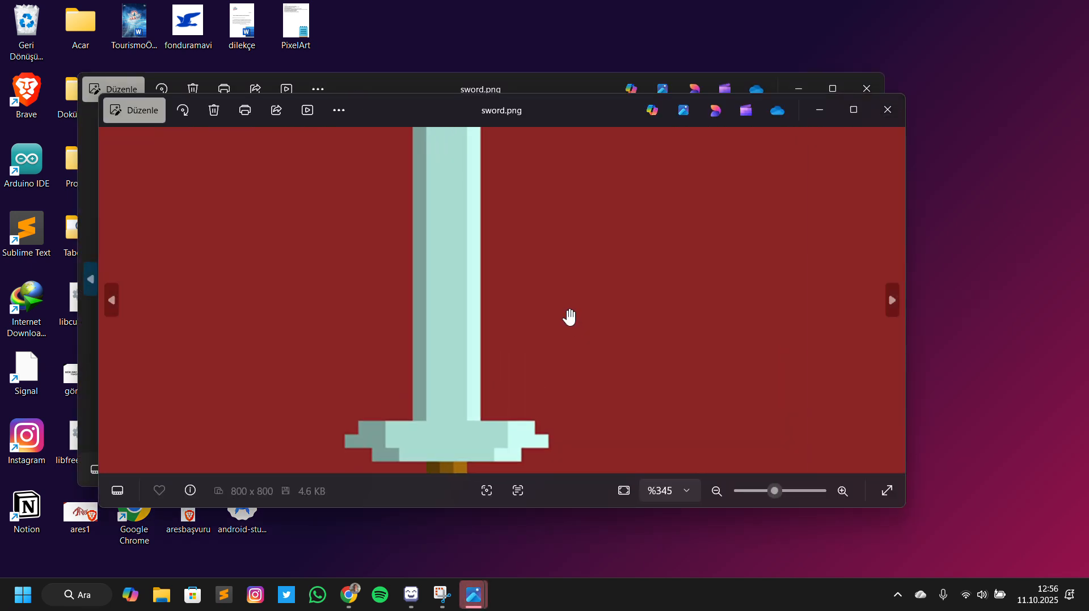
pyautogui.moveTo(431, 316); pyautogui.dragTo(499, 291)
pyautogui.scroll(-10, 499, 292)
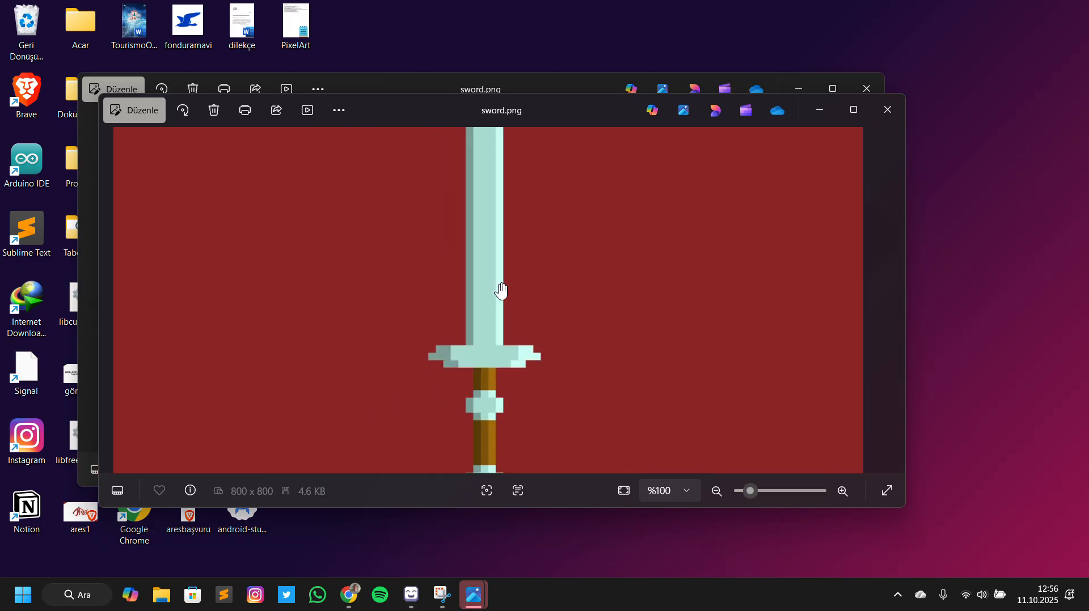
pyautogui.click(887, 110)
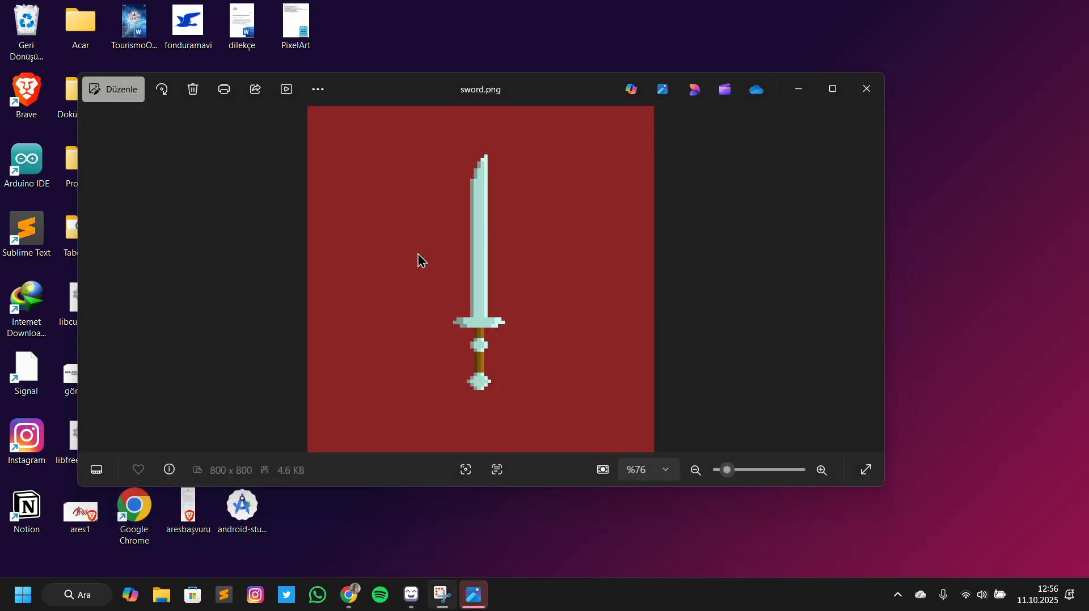
pyautogui.scroll(2, 485, 268)
pyautogui.scroll(5, 482, 318)
pyautogui.scroll(-7, 482, 328)
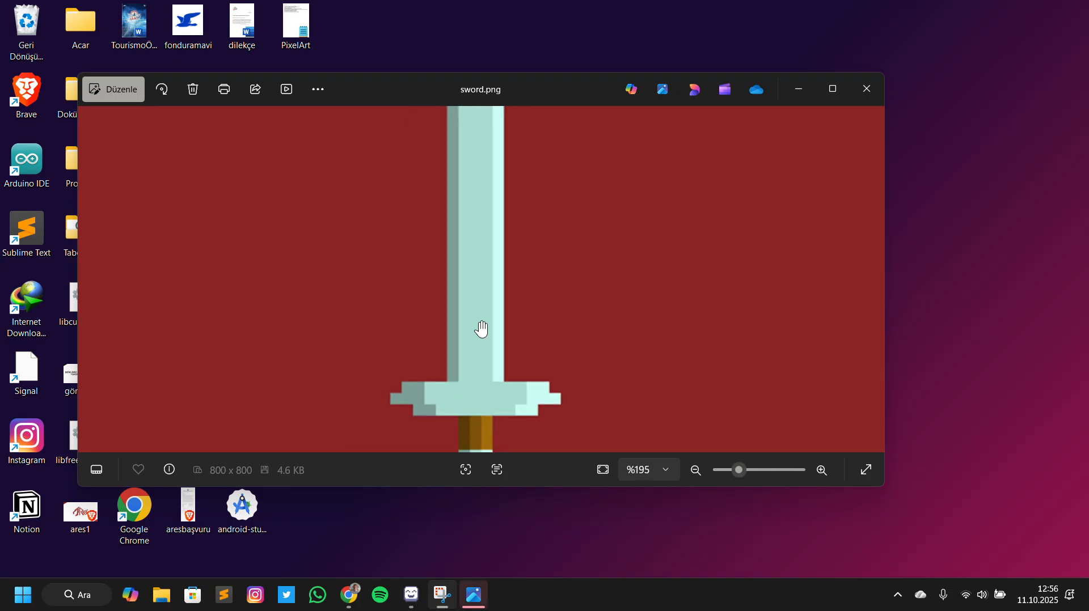
pyautogui.click(866, 89)
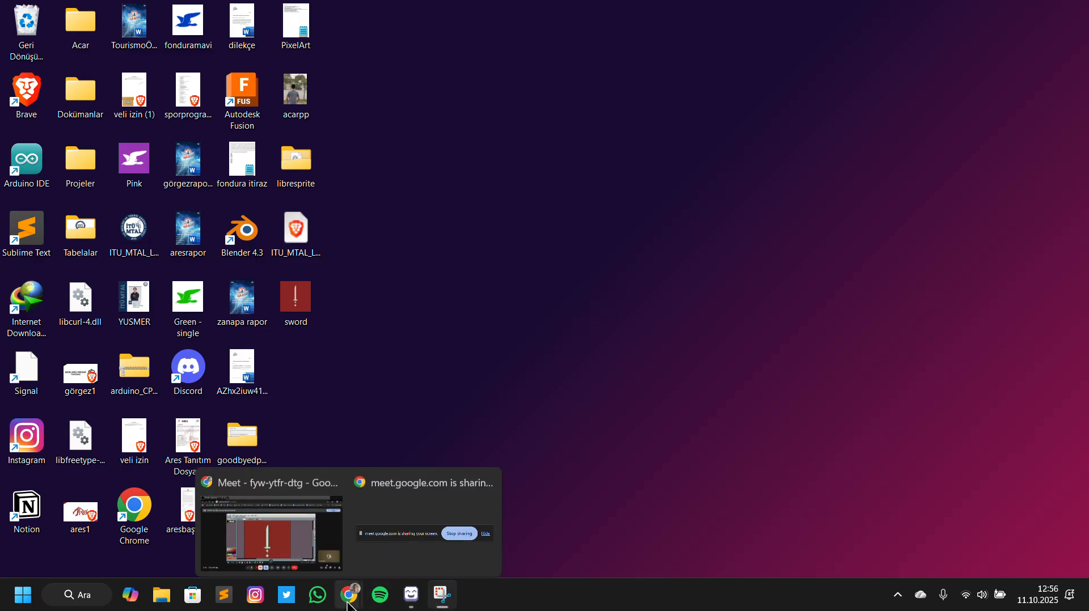
# Return to LibreSprite and create a new 100 by 100 px RGBA sprite with a transparent background
pyautogui.click(413, 603)
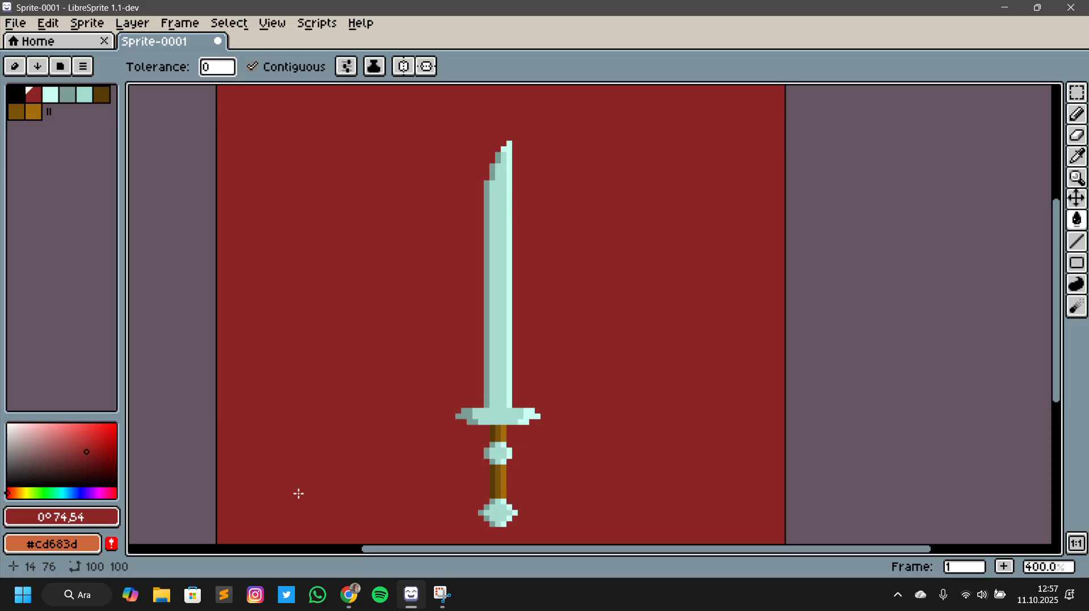
pyautogui.click(10, 24)
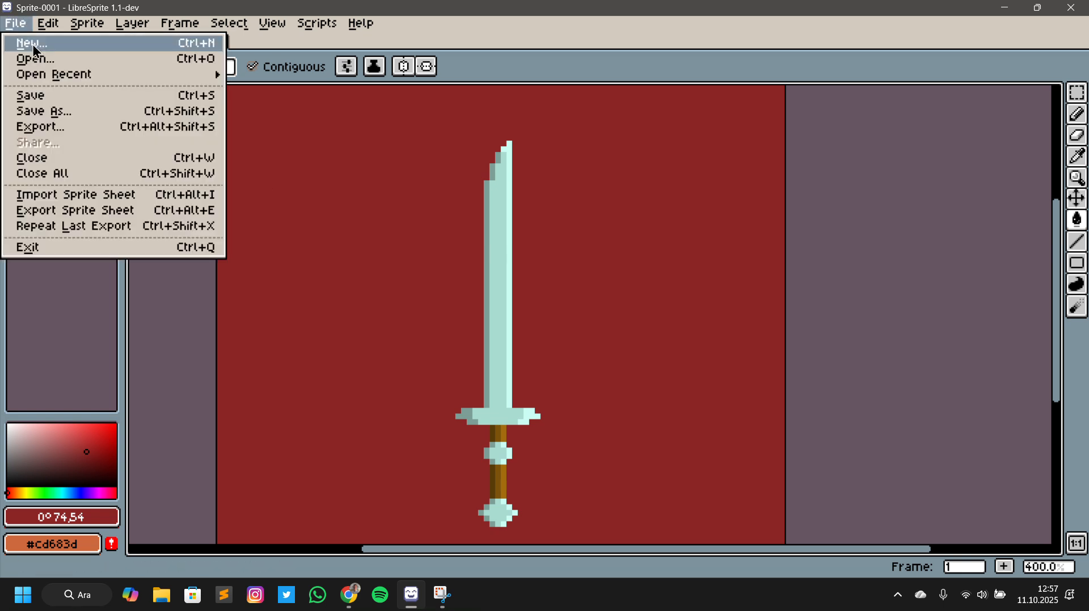
pyautogui.click(33, 44)
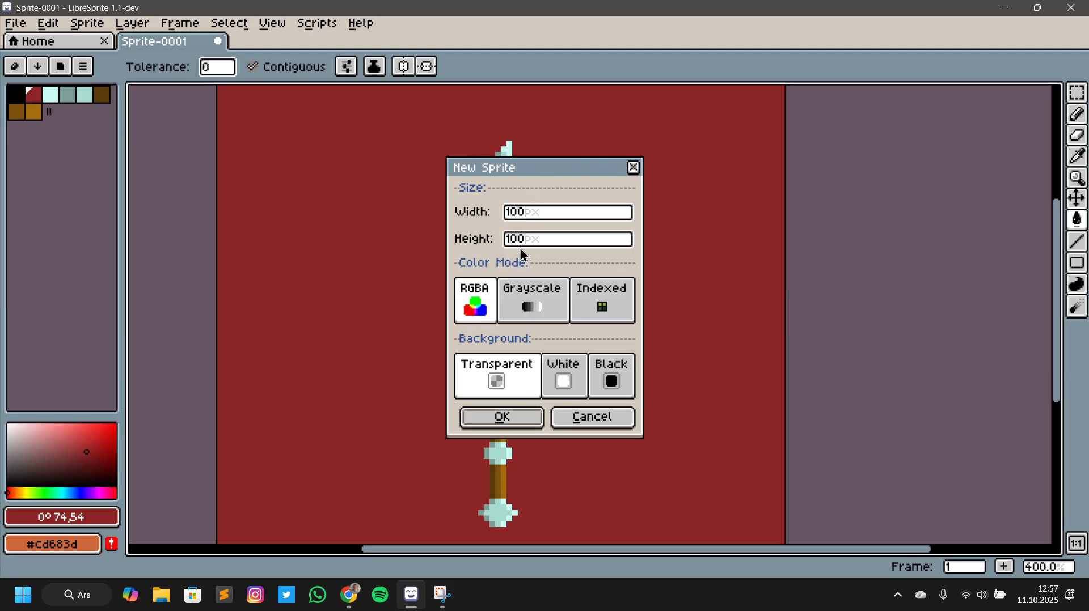
pyautogui.click(522, 218)
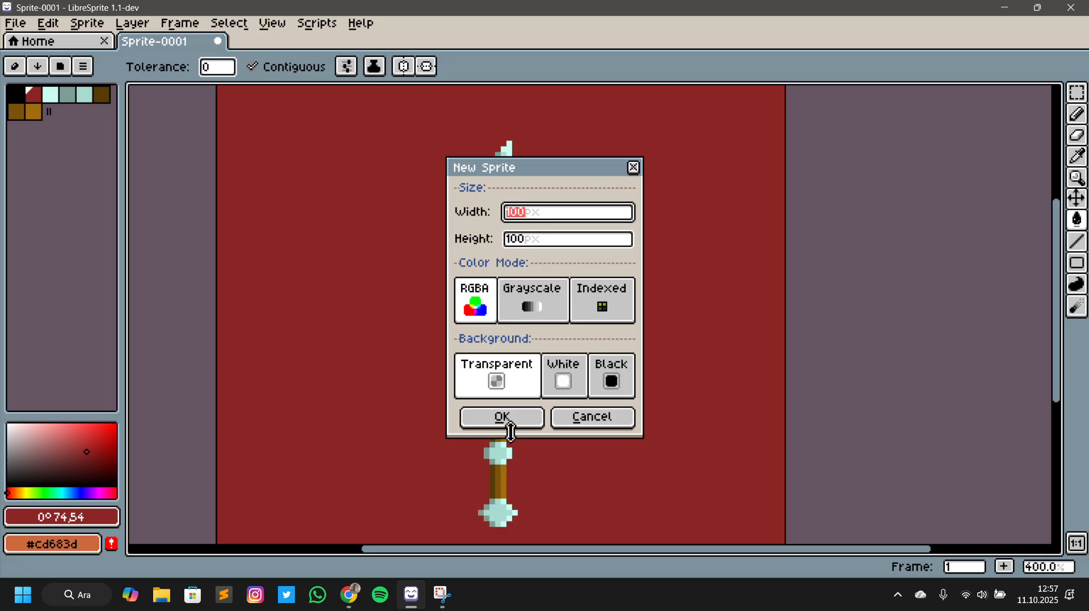
pyautogui.click(502, 418)
pyautogui.scroll(2, 656, 370)
pyautogui.moveTo(744, 365); pyautogui.dragTo(897, 446)
pyautogui.scroll(-1, 857, 440)
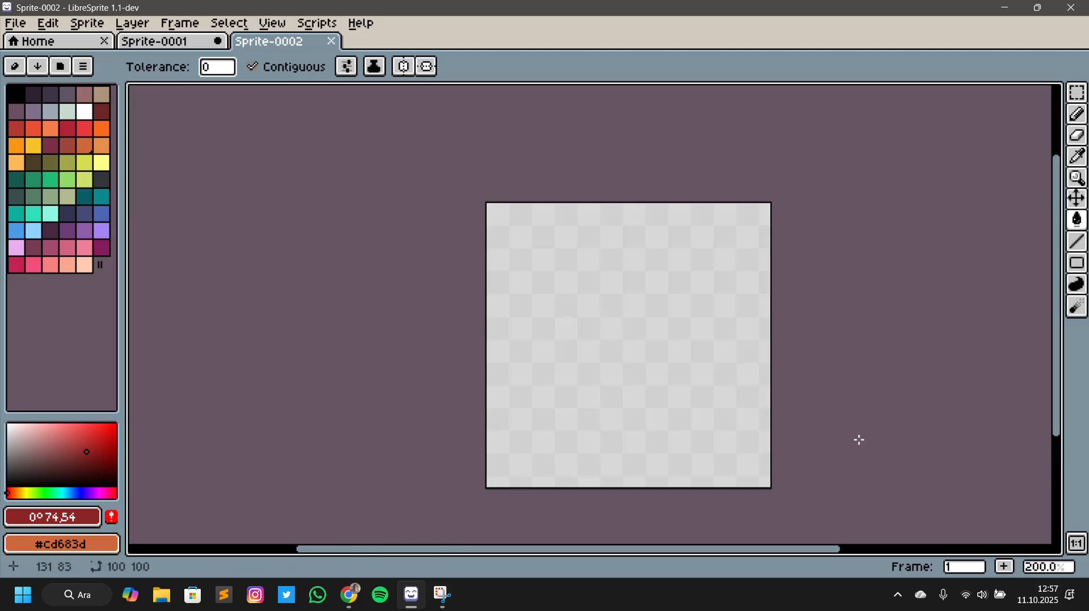
# Fill the whole new canvas with the dark purple palette colour Idx-50
pyautogui.click(51, 232)
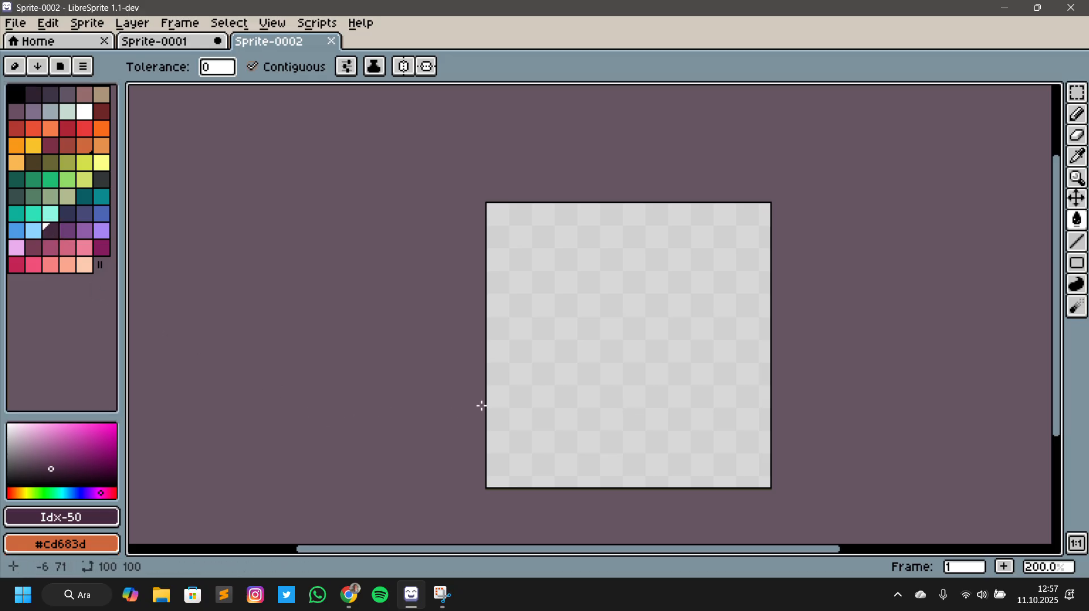
pyautogui.click(553, 385)
pyautogui.scroll(1, 652, 404)
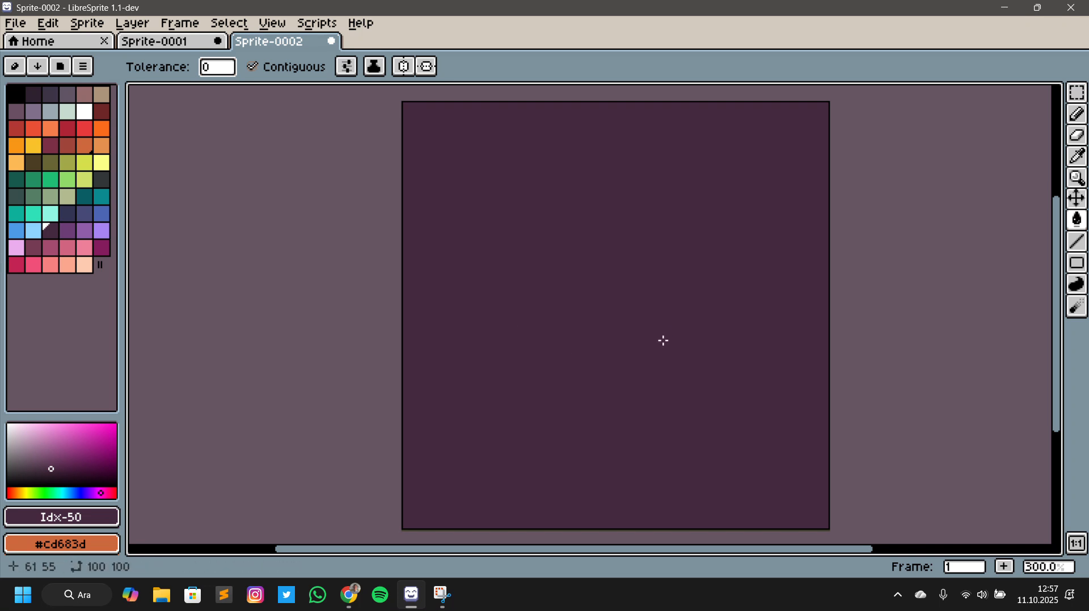
# Turn on mirrored drawing about a vertical symmetry axis through the middle of the canvas
pyautogui.scroll(-1, 547, 323)
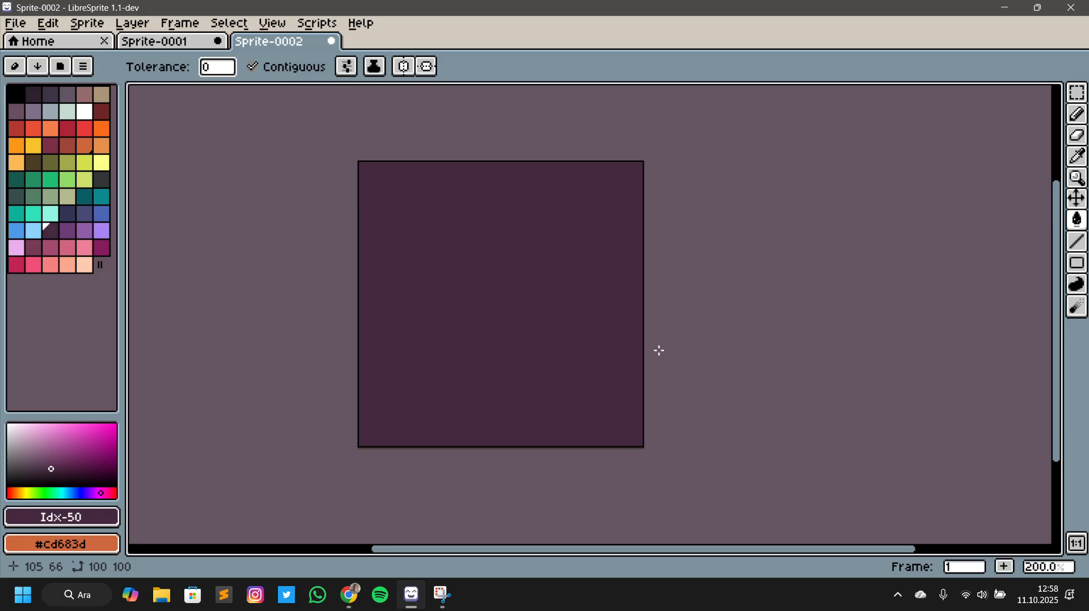
pyautogui.scroll(3, 641, 136)
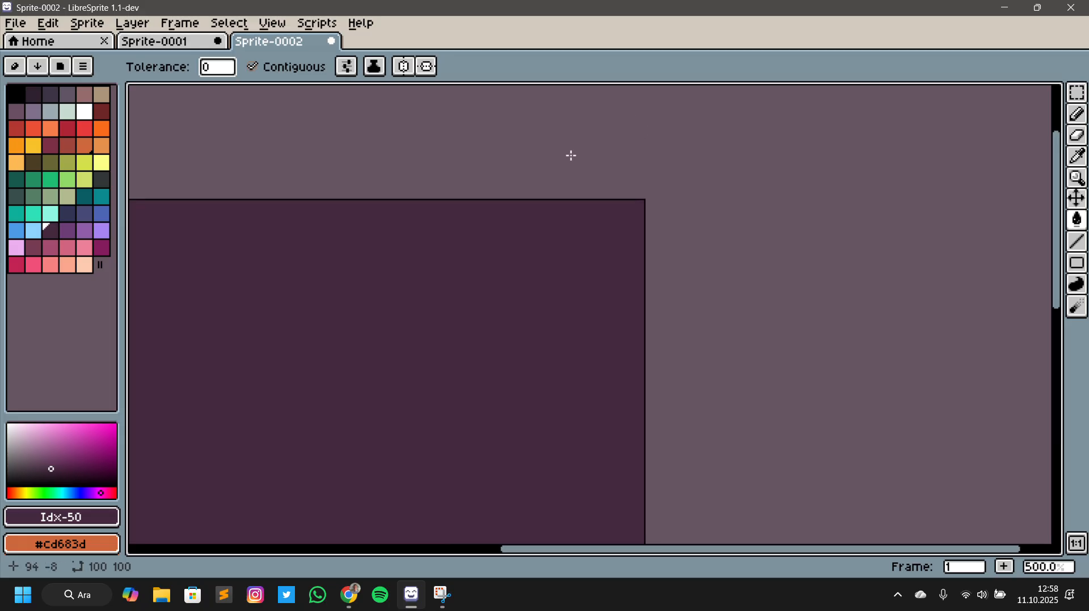
pyautogui.scroll(-3, 773, 260)
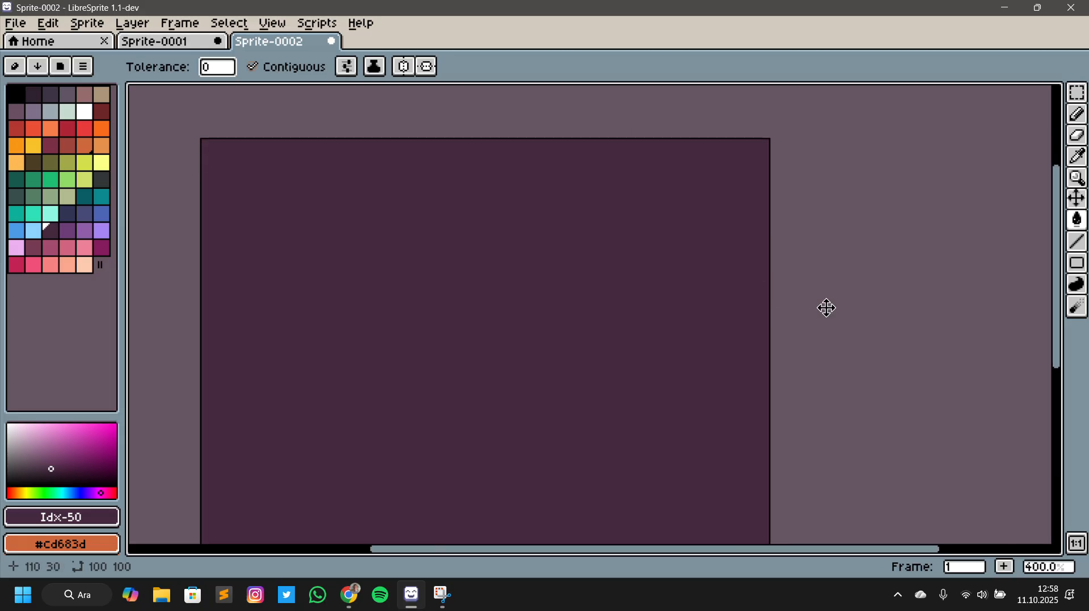
pyautogui.moveTo(829, 372)
pyautogui.mouseDown()
pyautogui.moveTo(790, 308)
pyautogui.moveTo(805, 364)
pyautogui.moveTo(814, 377)
pyautogui.moveTo(820, 365)
pyautogui.mouseUp()
pyautogui.scroll(-1, 815, 378)
pyautogui.scroll(1, 812, 368)
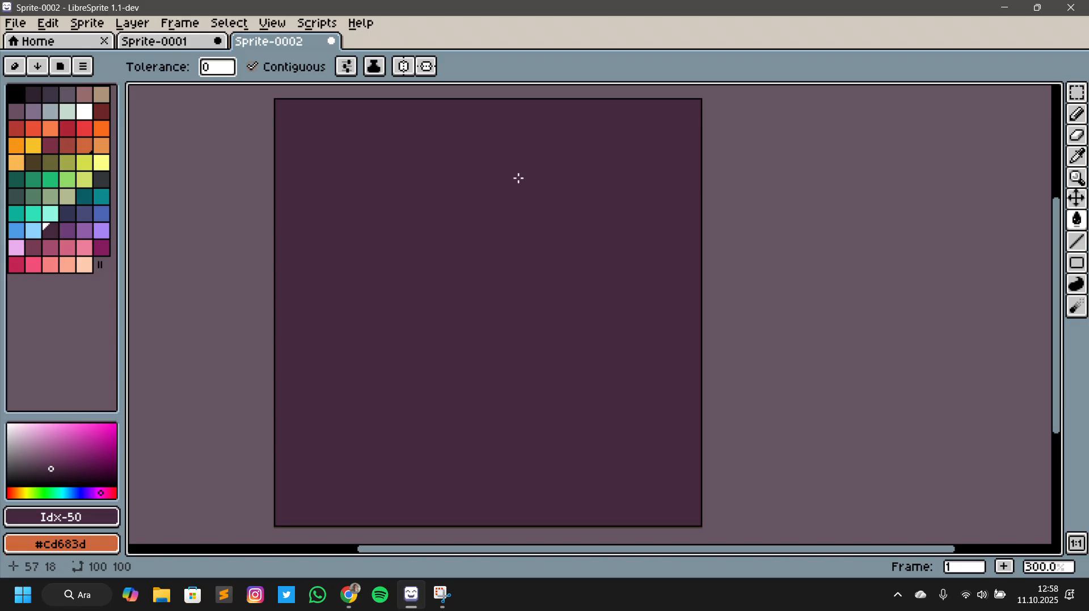
pyautogui.click(402, 66)
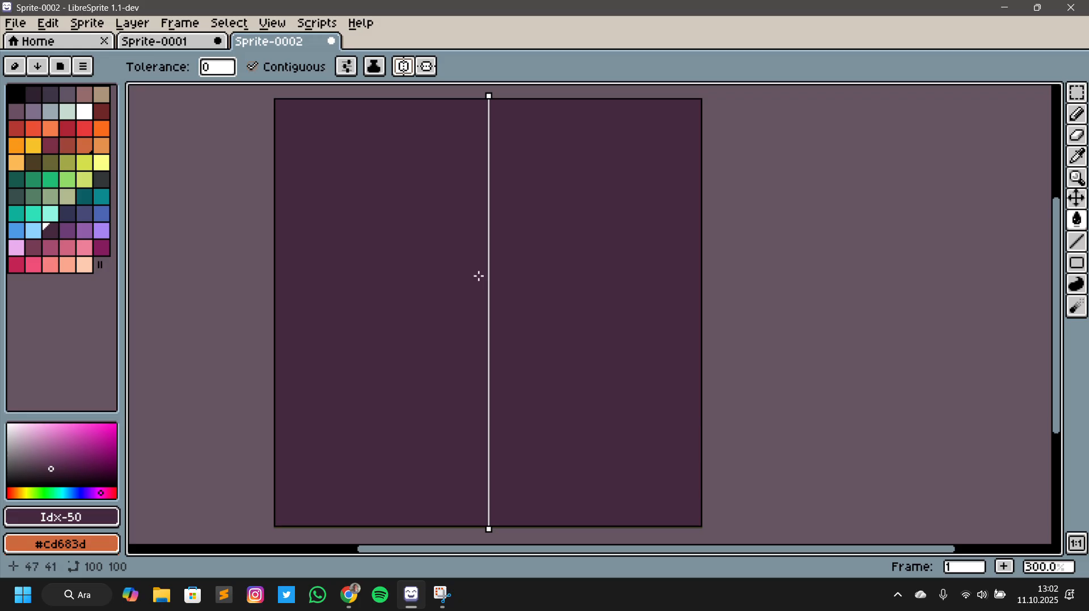
# Set black, palette colour Idx-0, as the foreground drawing colour
pyautogui.click(15, 95)
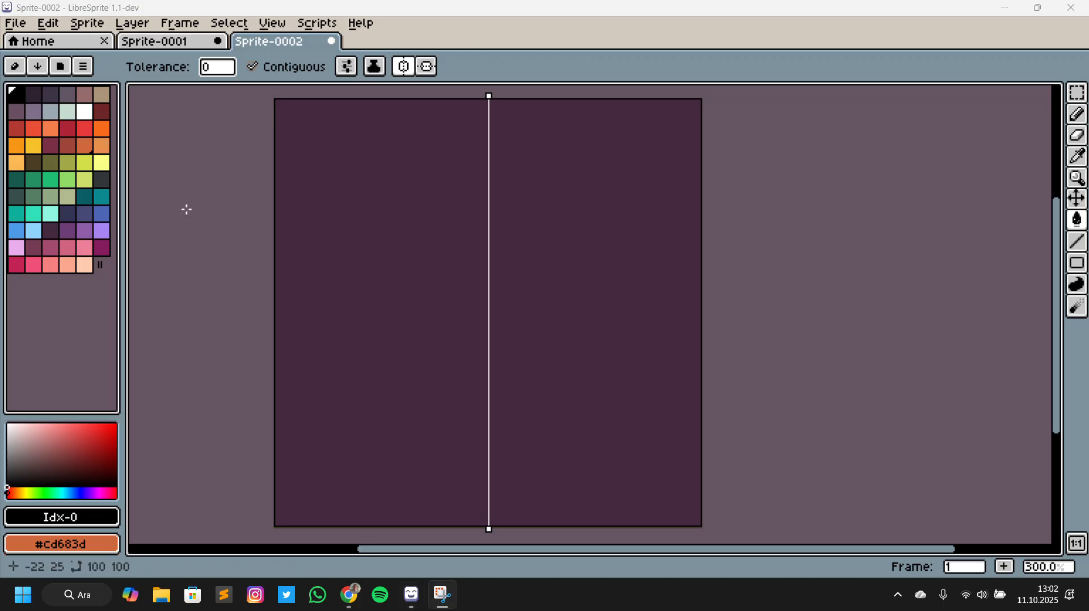
pyautogui.scroll(-2, 542, 267)
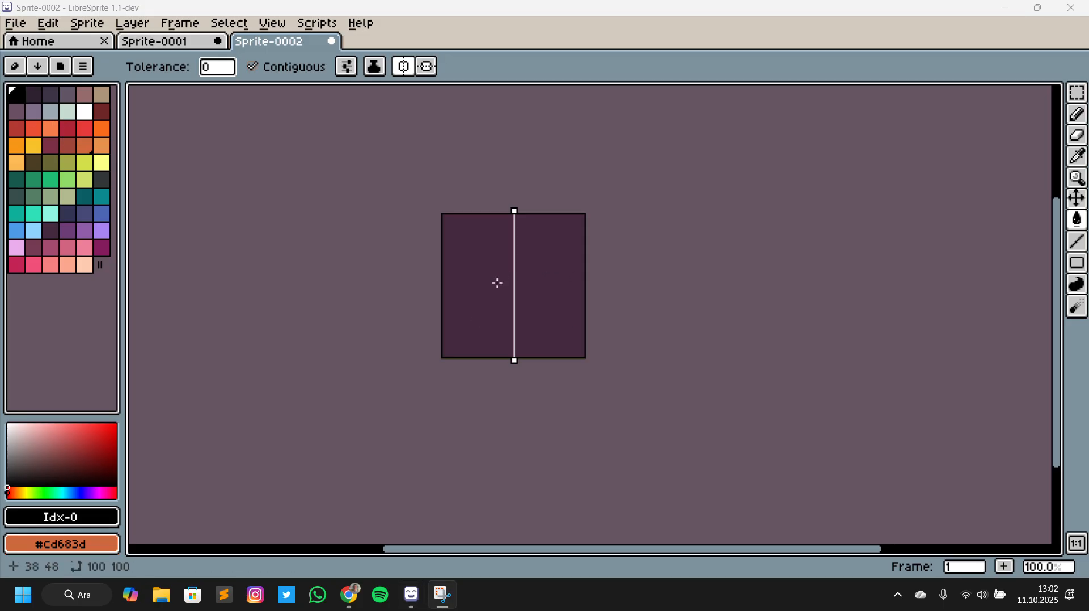
pyautogui.scroll(4, 495, 284)
pyautogui.scroll(-1, 542, 298)
pyautogui.scroll(-2, 607, 318)
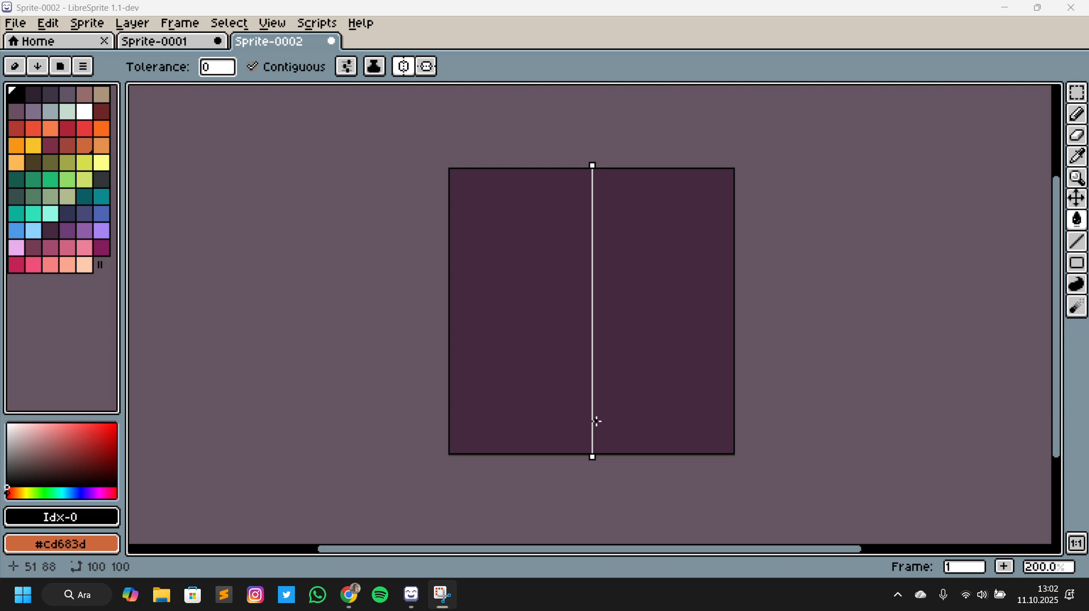
pyautogui.scroll(-1, 613, 417)
pyautogui.scroll(1, 585, 435)
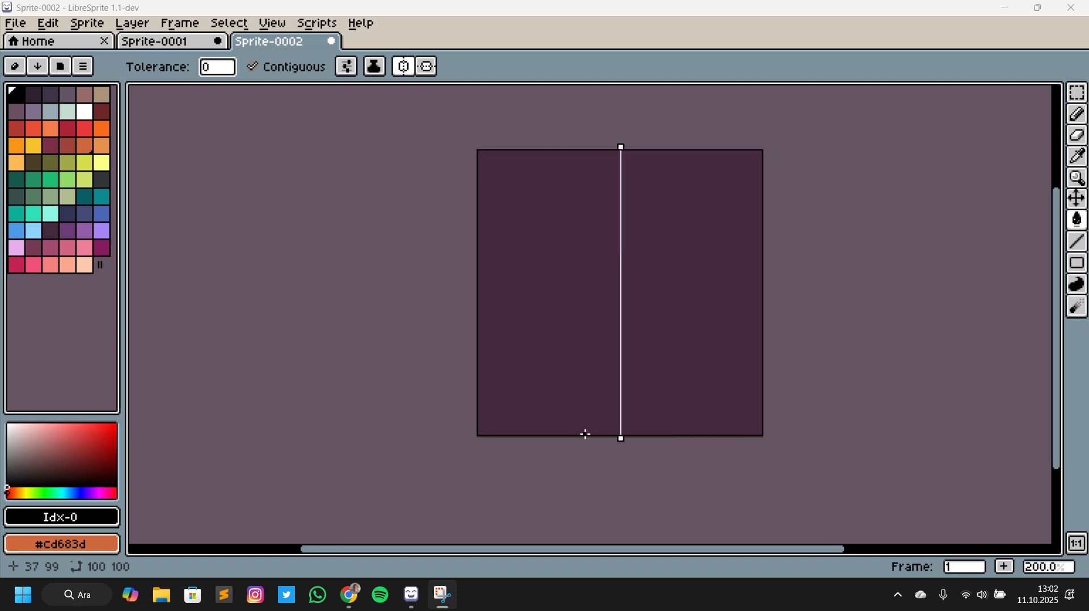
pyautogui.scroll(4, 585, 435)
pyautogui.moveTo(713, 239); pyautogui.dragTo(604, 347)
pyautogui.scroll(-2, 588, 304)
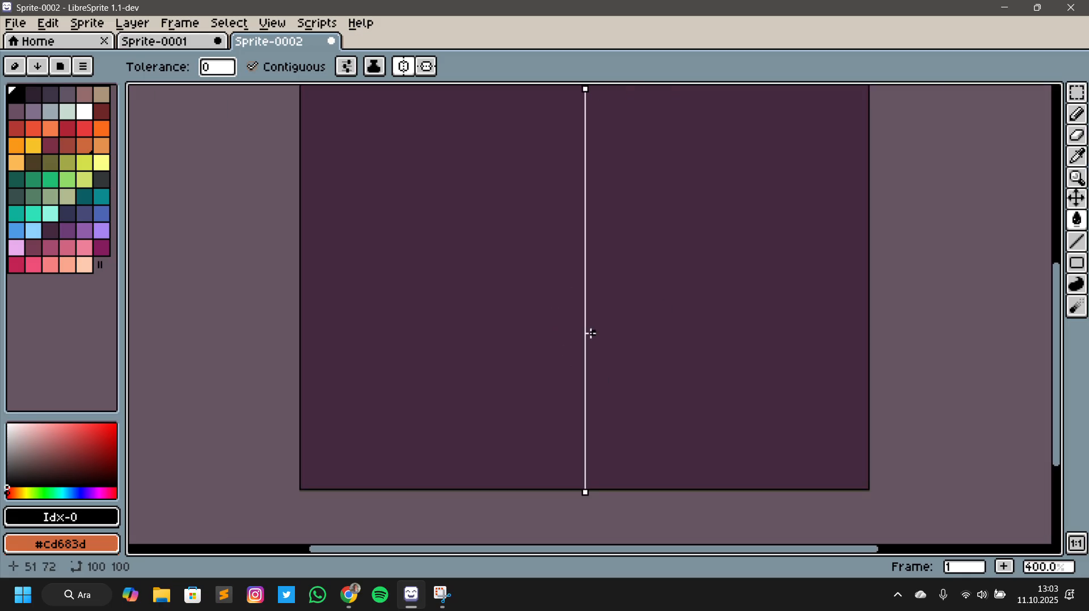
pyautogui.click(579, 288)
pyautogui.press('v')
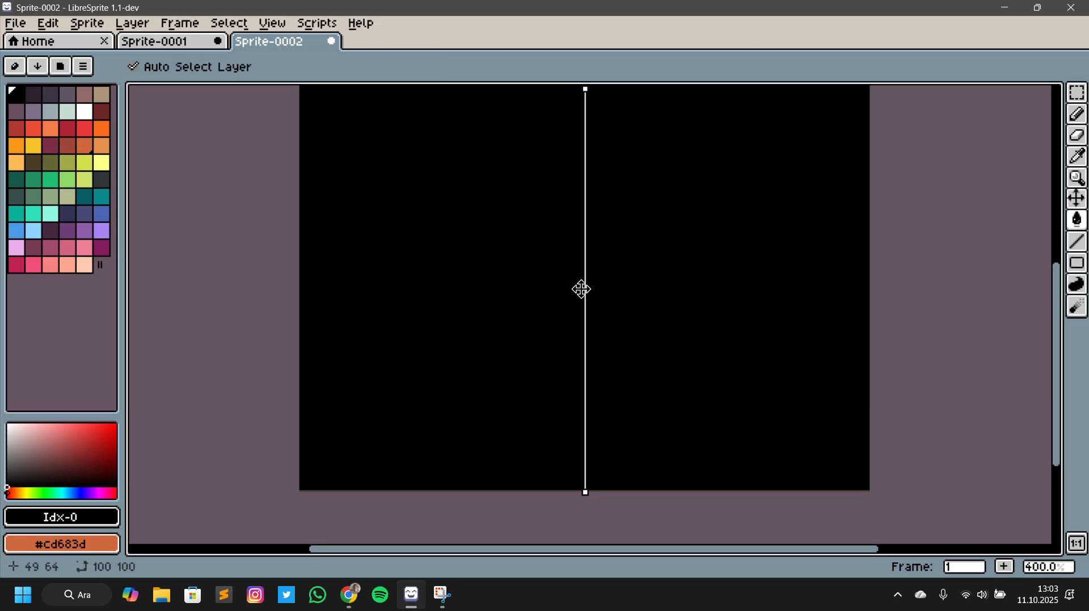
pyautogui.hotkey('ctrl', 'z')
# With the 1 px Pencil, draw a mirrored black horizontal bar 8 pixels wide across the symmetry axis, below the canvas centre
pyautogui.press('b')
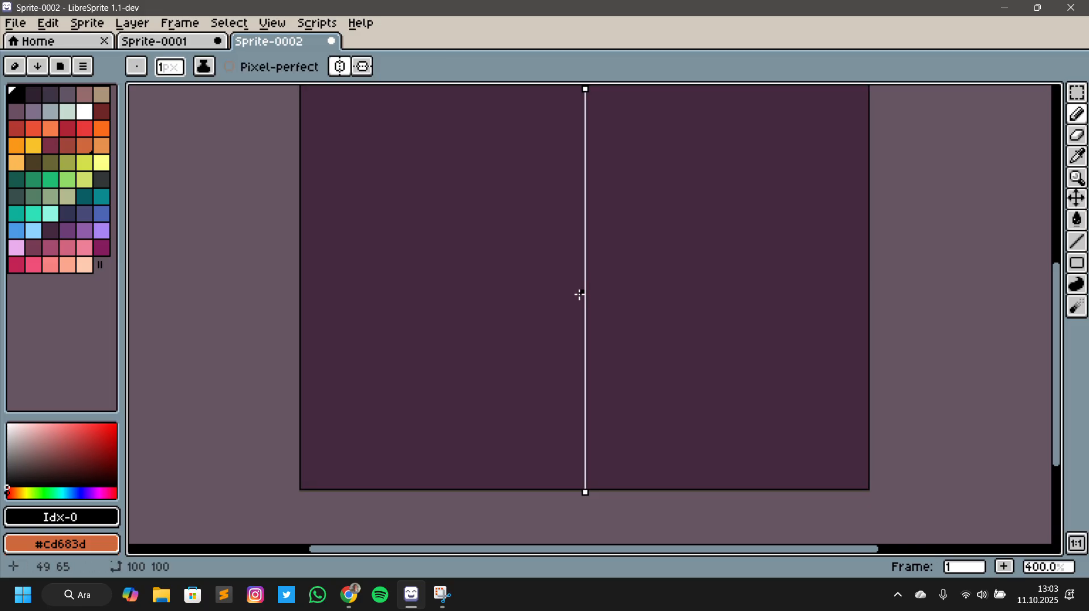
pyautogui.click(579, 294)
pyautogui.scroll(3, 579, 293)
pyautogui.click(574, 293)
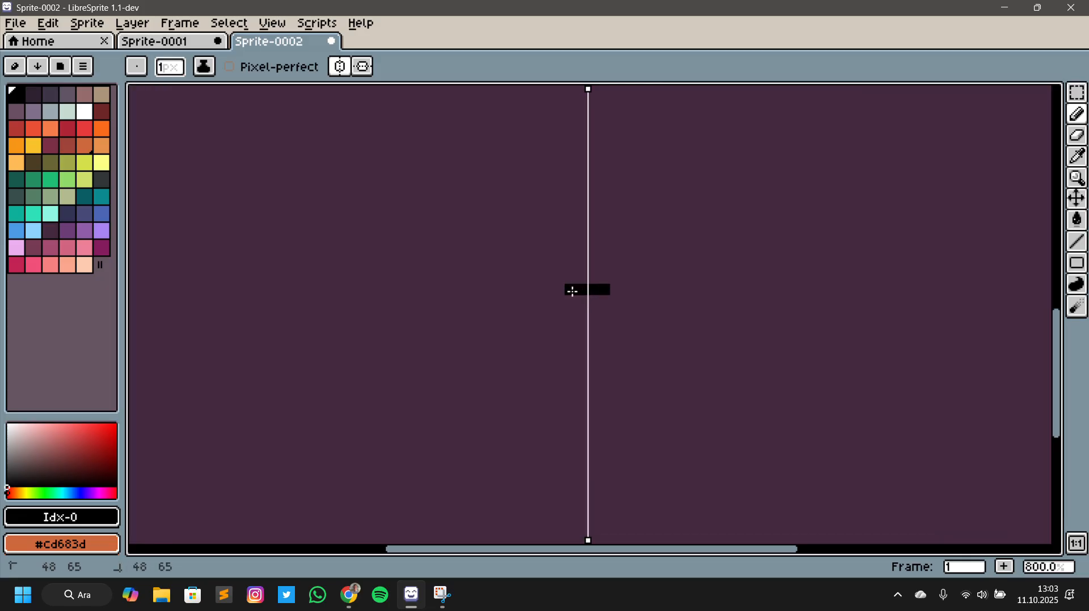
pyautogui.click(561, 292)
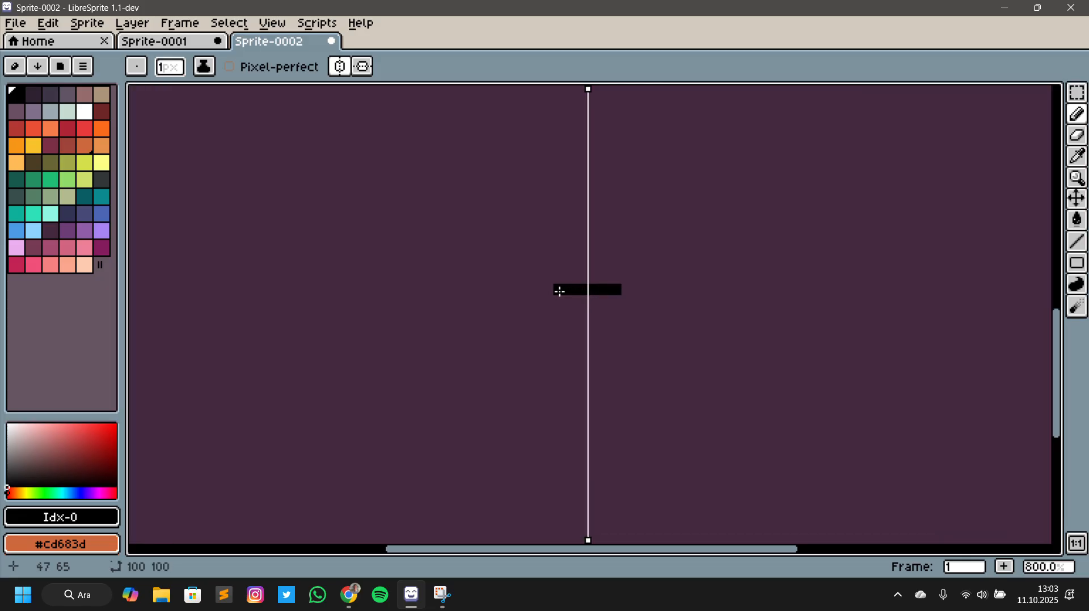
pyautogui.scroll(4, 579, 324)
pyautogui.click(568, 265)
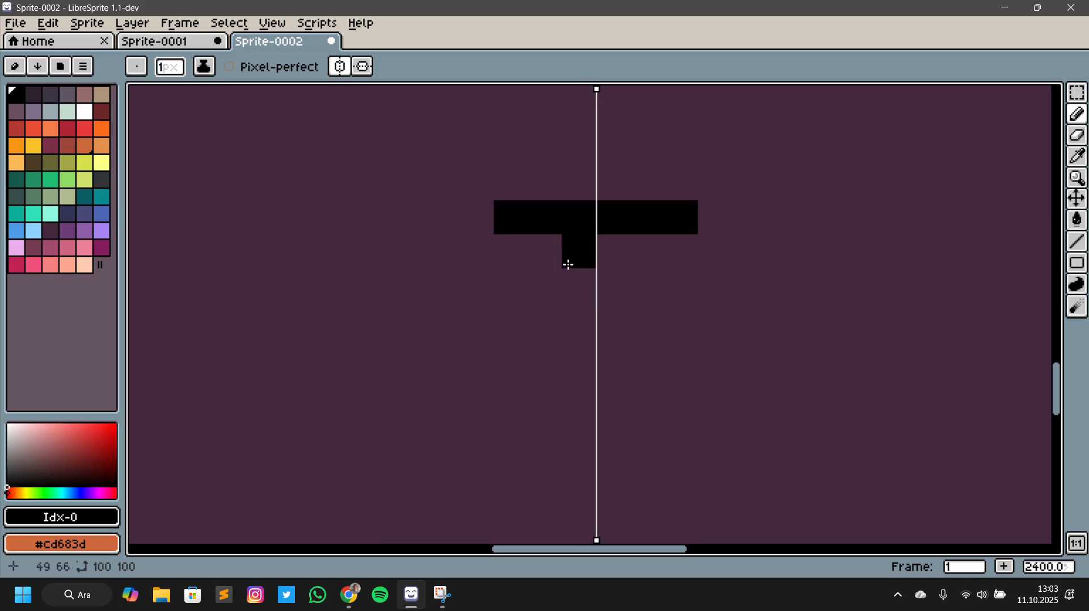
pyautogui.hotkey('ctrl', 'z')
pyautogui.click(491, 224)
pyautogui.click(490, 241)
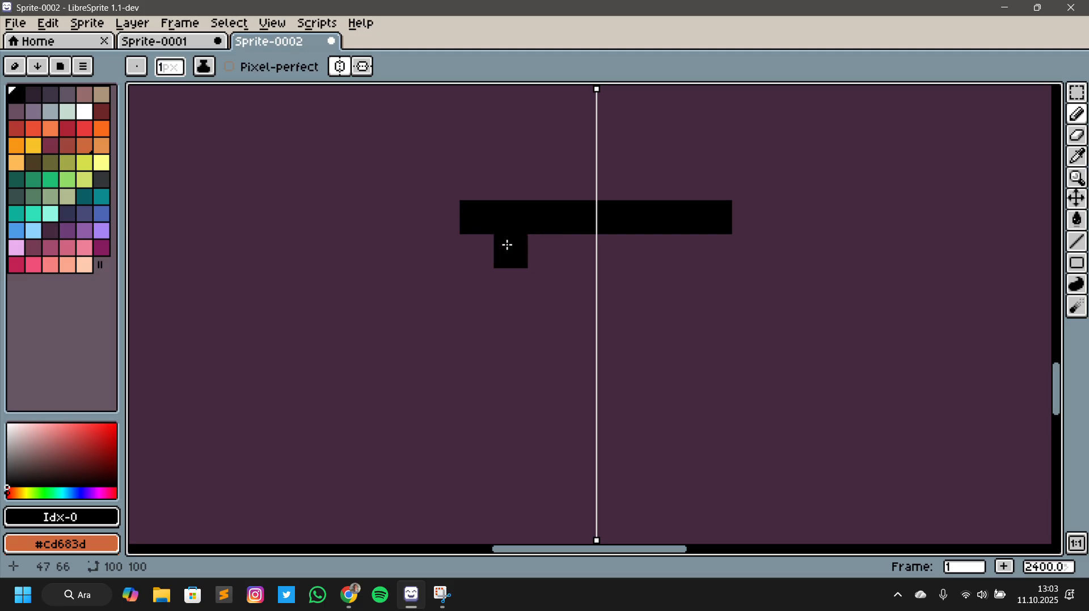
# Extend the bar into a mirrored black arch 10 pixels wide, with a 3-pixel-thick top and 3-pixel-wide legs
pyautogui.click(452, 215)
pyautogui.moveTo(451, 215)
pyautogui.mouseDown()
pyautogui.moveTo(446, 242)
pyautogui.moveTo(513, 251)
pyautogui.moveTo(490, 281)
pyautogui.moveTo(453, 282)
pyautogui.moveTo(456, 318)
pyautogui.moveTo(517, 324)
pyautogui.mouseUp()
pyautogui.moveTo(579, 183); pyautogui.dragTo(457, 192)
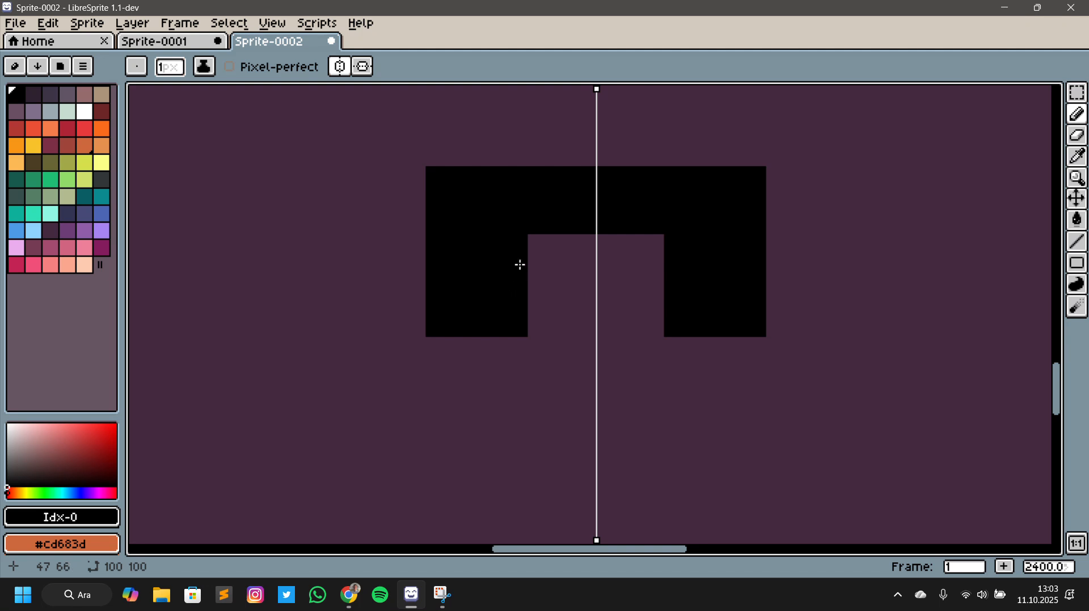
pyautogui.click(441, 165)
pyautogui.moveTo(504, 170)
pyautogui.mouseDown()
pyautogui.moveTo(551, 167)
pyautogui.moveTo(475, 151)
pyautogui.moveTo(629, 162)
pyautogui.mouseUp()
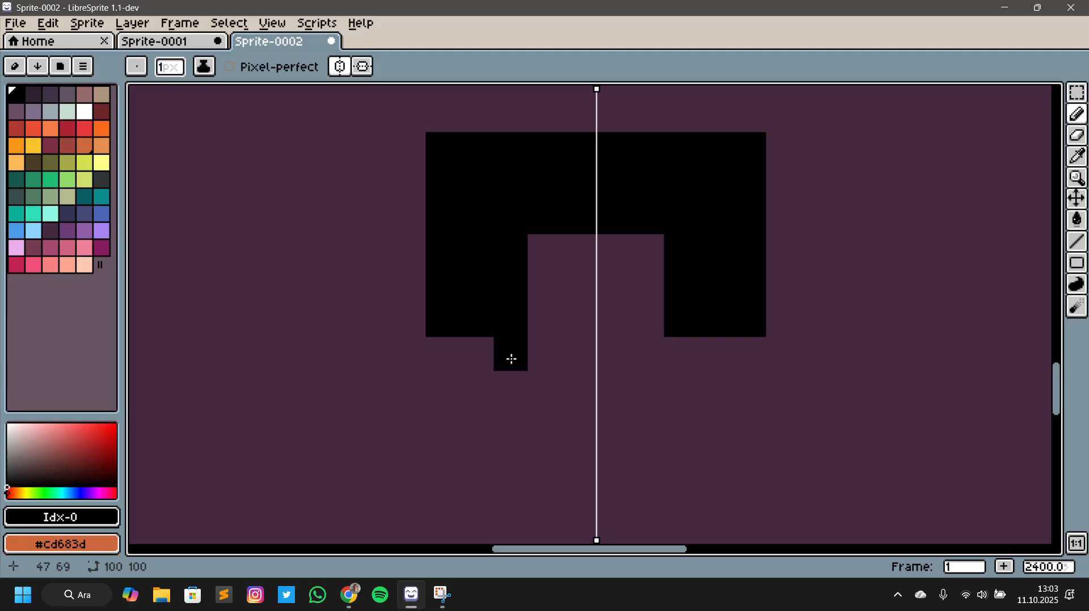
# Lengthen both legs of the black arch downward so the whole shape is 11 pixels high
pyautogui.scroll(-2, 496, 360)
pyautogui.moveTo(470, 347)
pyautogui.mouseDown()
pyautogui.moveTo(496, 354)
pyautogui.moveTo(502, 372)
pyautogui.moveTo(502, 388)
pyautogui.moveTo(477, 372)
pyautogui.moveTo(468, 387)
pyautogui.moveTo(468, 443)
pyautogui.moveTo(494, 455)
pyautogui.moveTo(507, 402)
pyautogui.moveTo(491, 424)
pyautogui.mouseUp()
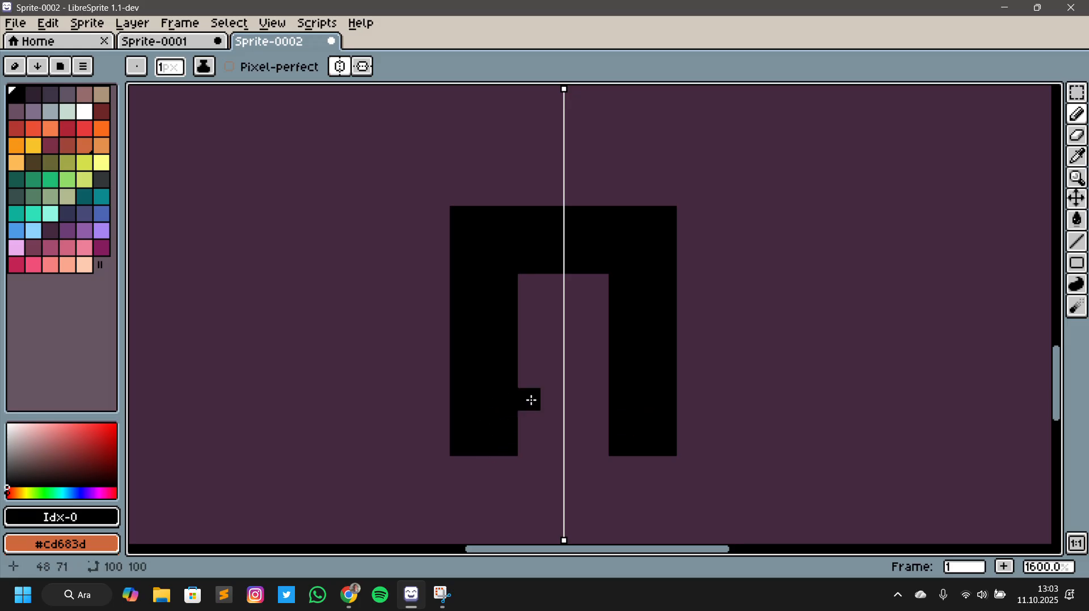
pyautogui.scroll(-6, 606, 396)
pyautogui.scroll(6, 561, 414)
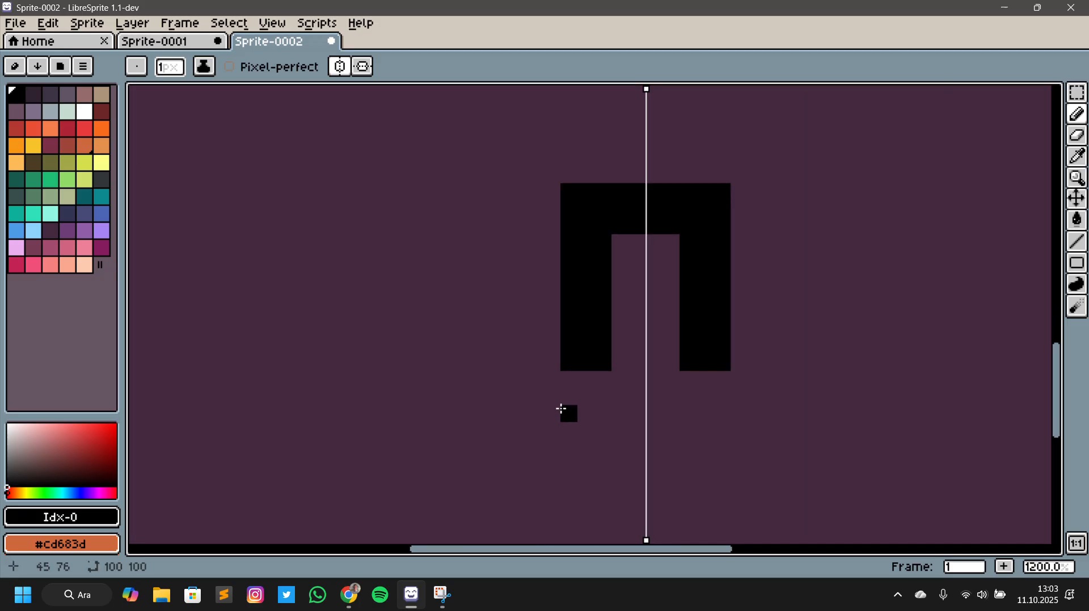
pyautogui.moveTo(569, 377)
pyautogui.mouseDown()
pyautogui.moveTo(574, 409)
pyautogui.moveTo(608, 382)
pyautogui.moveTo(602, 413)
pyautogui.moveTo(569, 439)
pyautogui.moveTo(604, 436)
pyautogui.moveTo(601, 448)
pyautogui.moveTo(566, 450)
pyautogui.moveTo(598, 454)
pyautogui.moveTo(574, 461)
pyautogui.mouseUp()
pyautogui.scroll(-5, 600, 445)
pyautogui.scroll(2, 452, 426)
pyautogui.scroll(1, 618, 377)
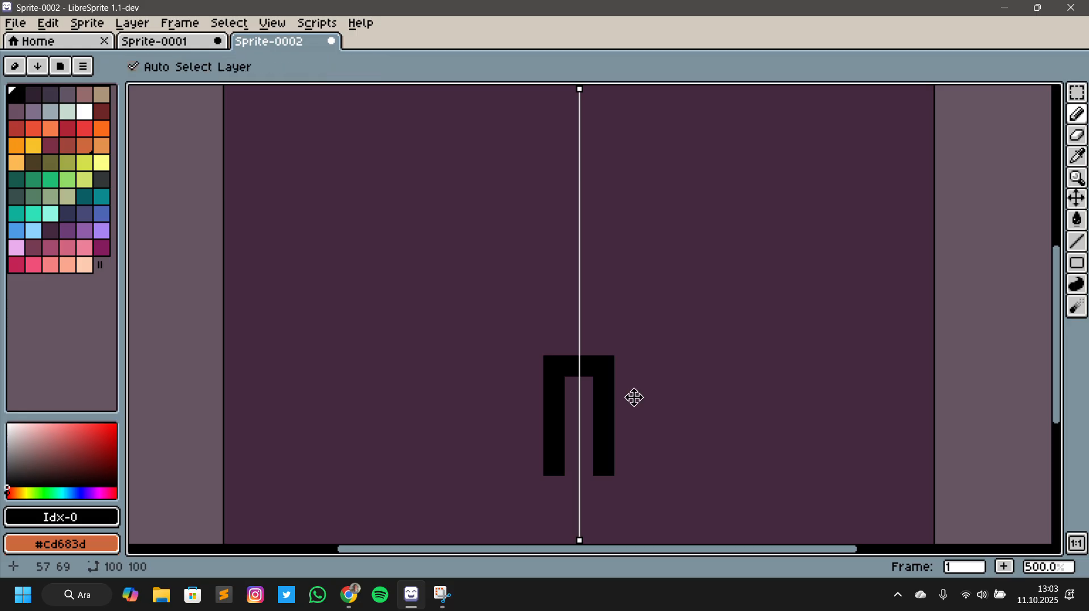
pyautogui.hotkey('ctrl', 'z')
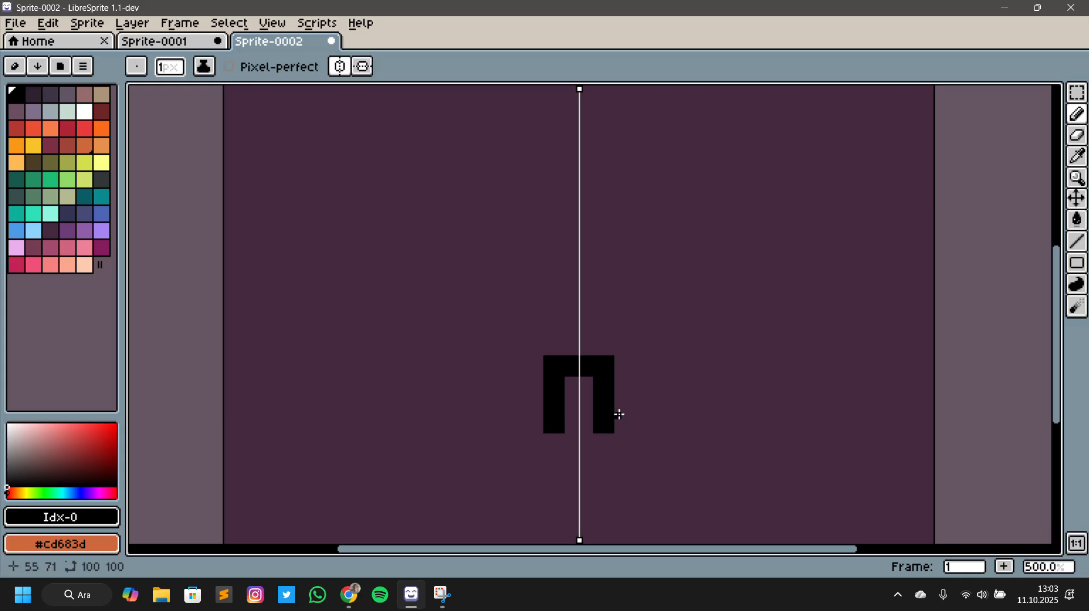
# Add 2-pixel-high feet jutting one pixel outward from the legs and a 12-pixel-wide black row on top of the arch
pyautogui.click(540, 429)
pyautogui.moveTo(539, 437); pyautogui.dragTo(562, 440)
pyautogui.scroll(2, 673, 430)
pyautogui.scroll(3, 673, 430)
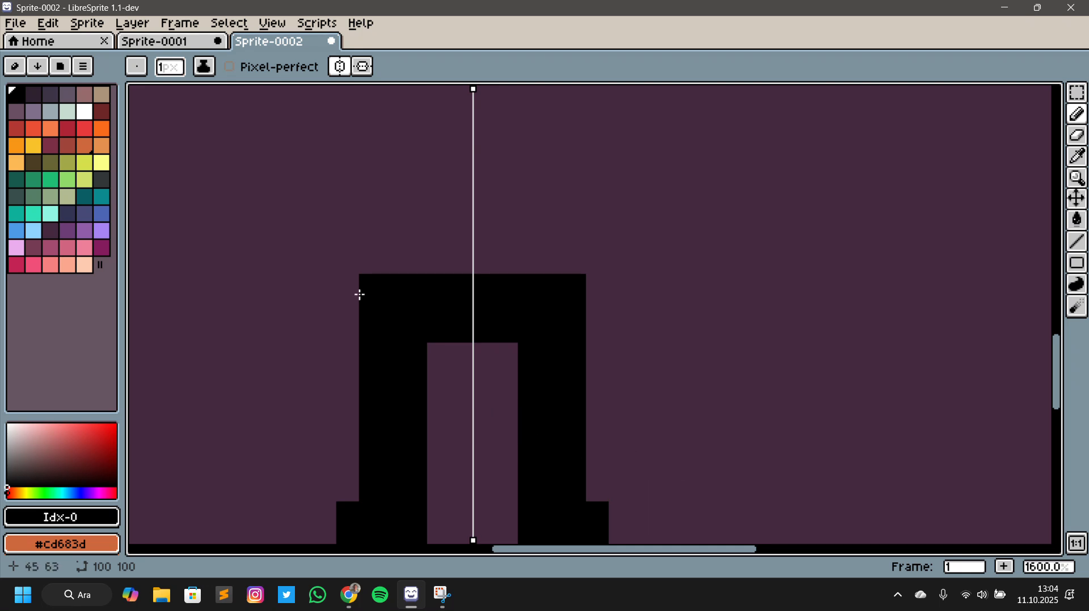
pyautogui.moveTo(348, 267); pyautogui.dragTo(509, 275)
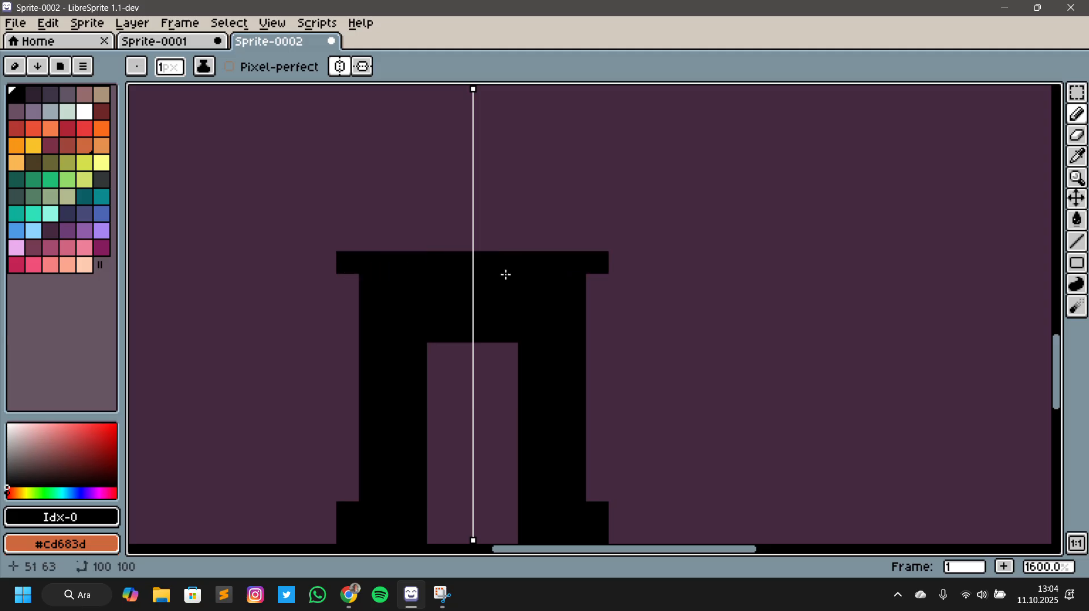
# Draw mirrored black torso sides above the waist, with inner columns 11 pixels high and outer columns 9 pixels high
pyautogui.click(335, 247)
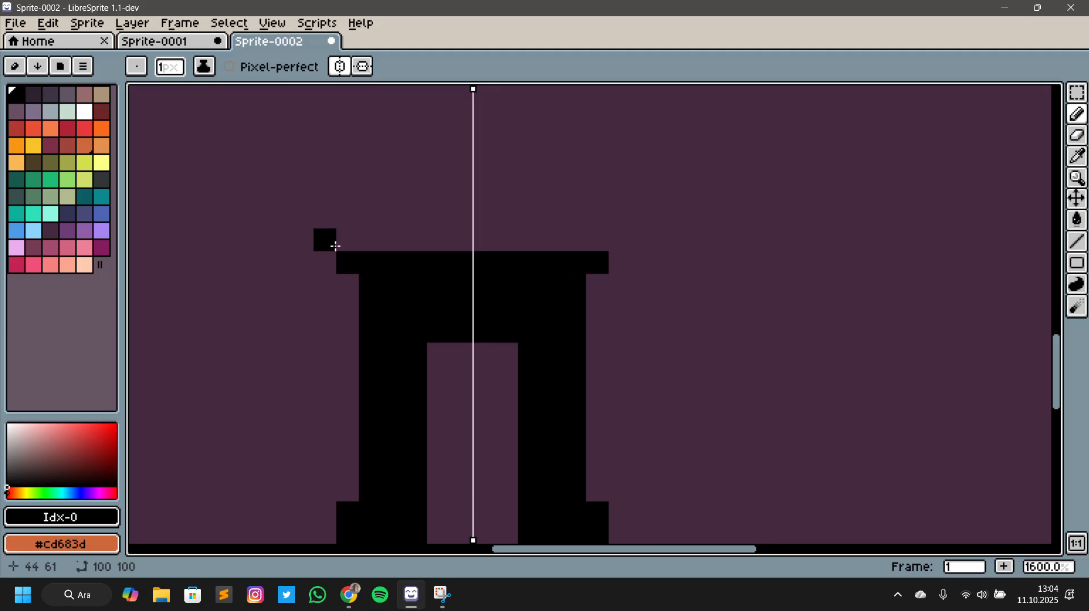
pyautogui.moveTo(335, 246)
pyautogui.mouseDown()
pyautogui.moveTo(326, 243)
pyautogui.moveTo(334, 200)
pyautogui.mouseUp()
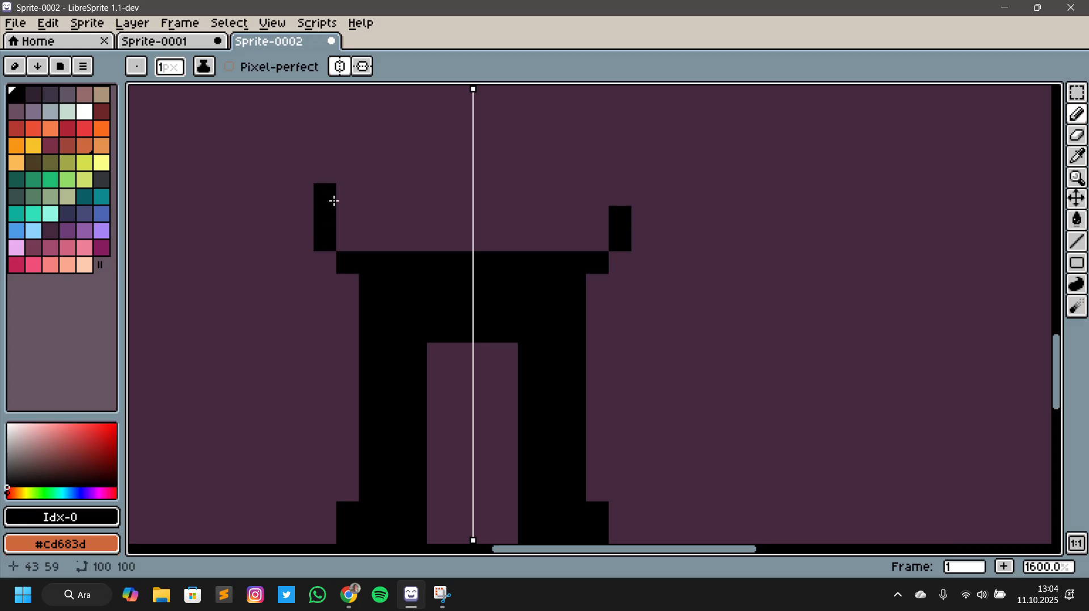
pyautogui.scroll(-1, 334, 200)
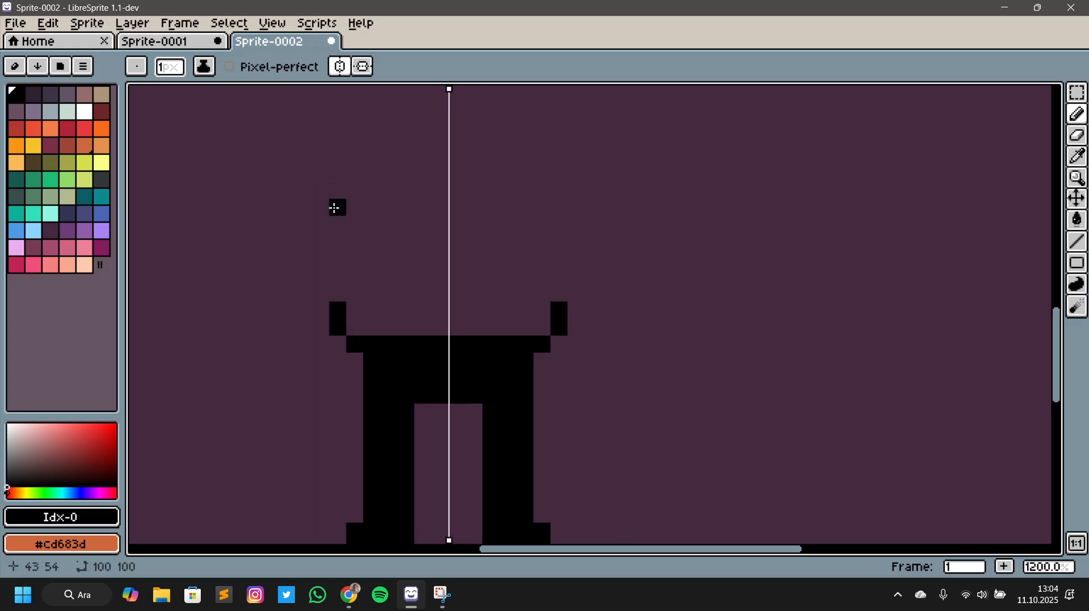
pyautogui.moveTo(335, 173); pyautogui.dragTo(333, 315)
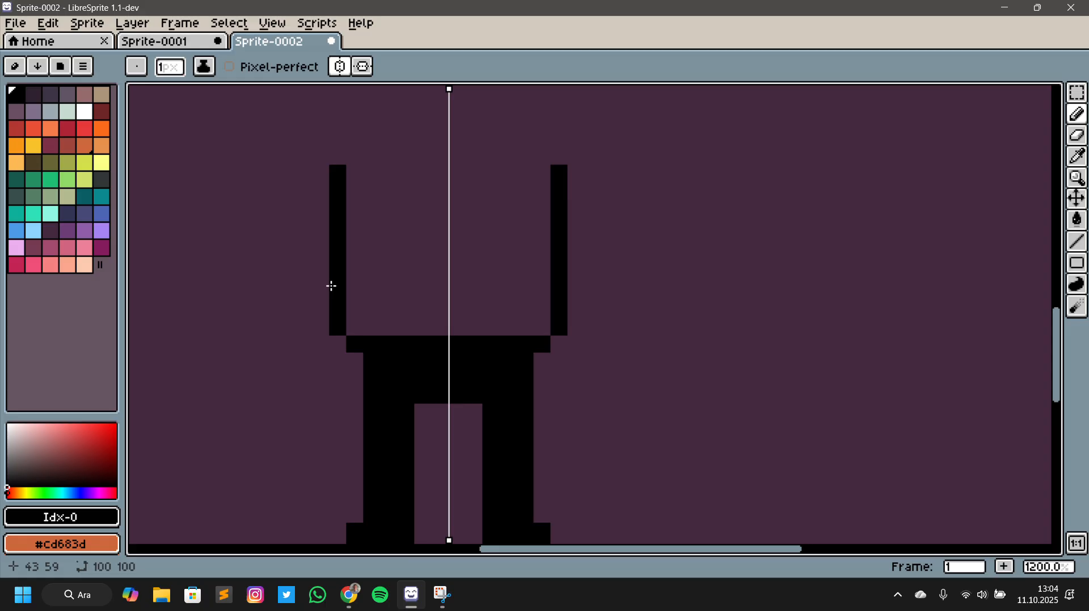
pyautogui.moveTo(321, 186); pyautogui.dragTo(325, 307)
pyautogui.click(337, 156)
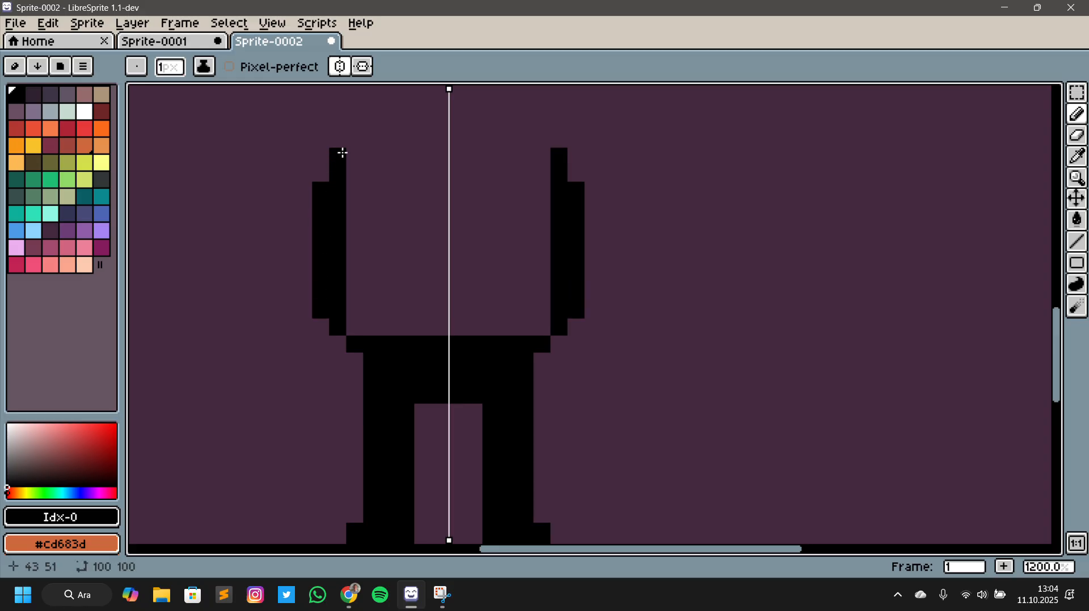
pyautogui.click(321, 170)
# Extend the torso sides upward so the inner columns are 13 pixels high and the outer columns 11 pixels high
pyautogui.scroll(-4, 578, 324)
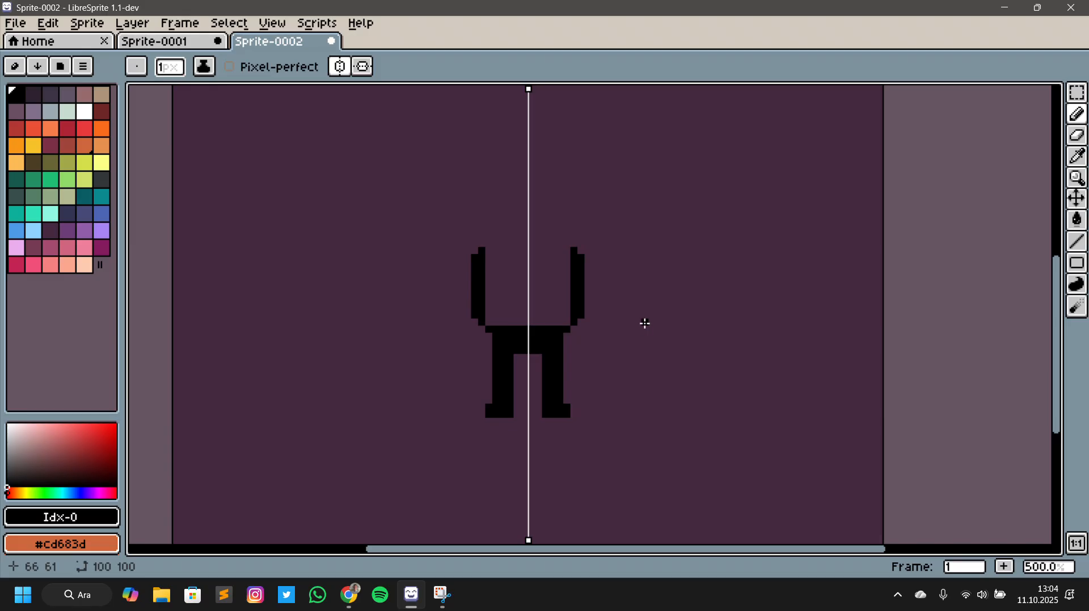
pyautogui.click(486, 267)
pyautogui.click(481, 273)
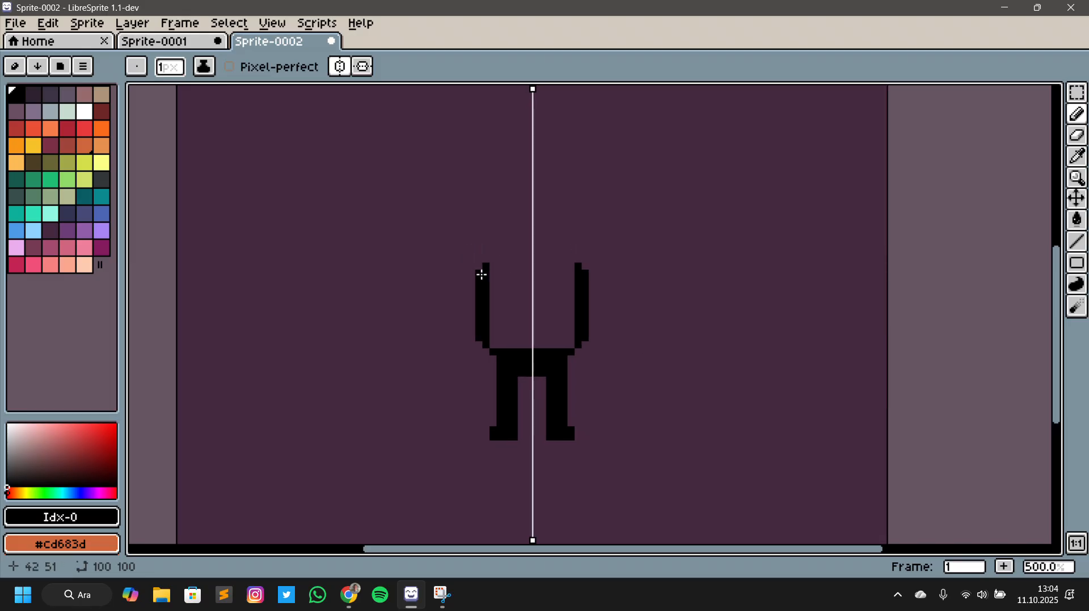
pyautogui.click(484, 259)
pyautogui.click(478, 267)
# Close the torso with mirrored 5-pixel shoulder lines and a 2-pixel-wide neck row at the symmetry axis
pyautogui.scroll(4, 455, 226)
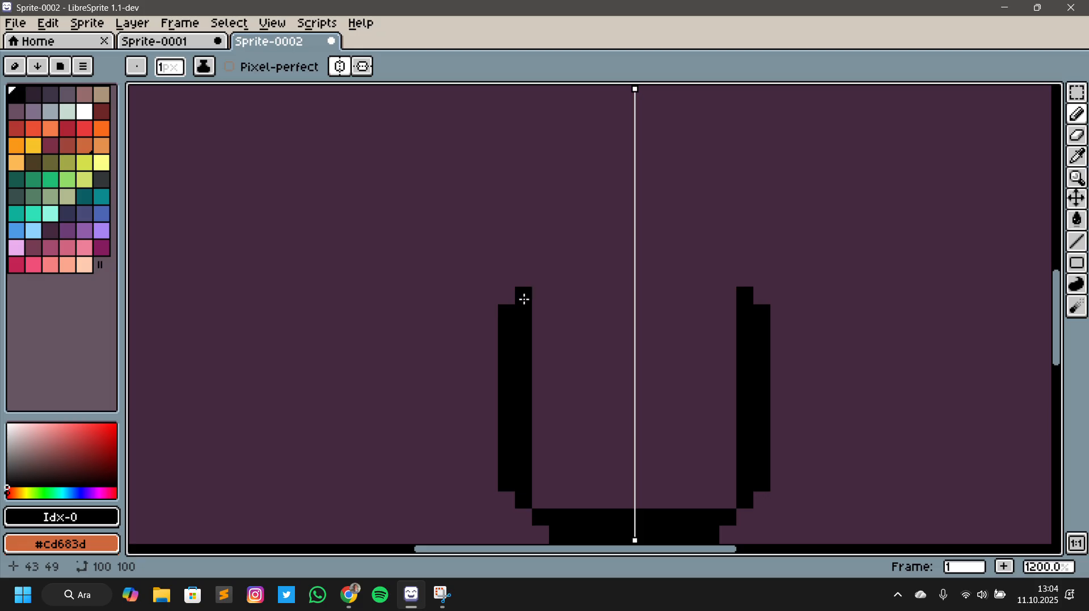
pyautogui.moveTo(537, 279)
pyautogui.mouseDown()
pyautogui.moveTo(602, 281)
pyautogui.moveTo(619, 261)
pyautogui.mouseUp()
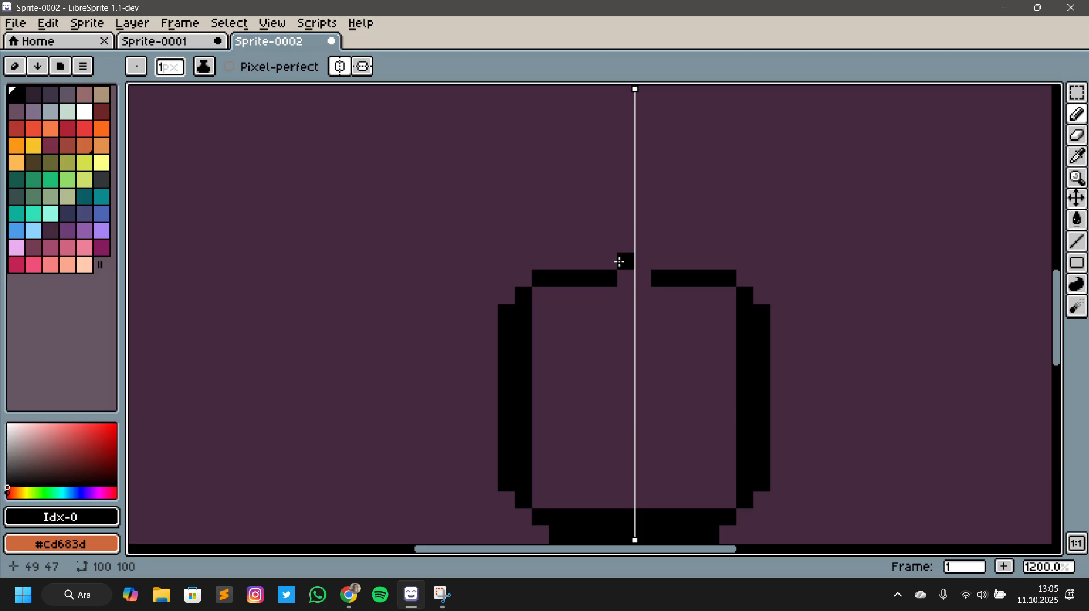
pyautogui.click(639, 286)
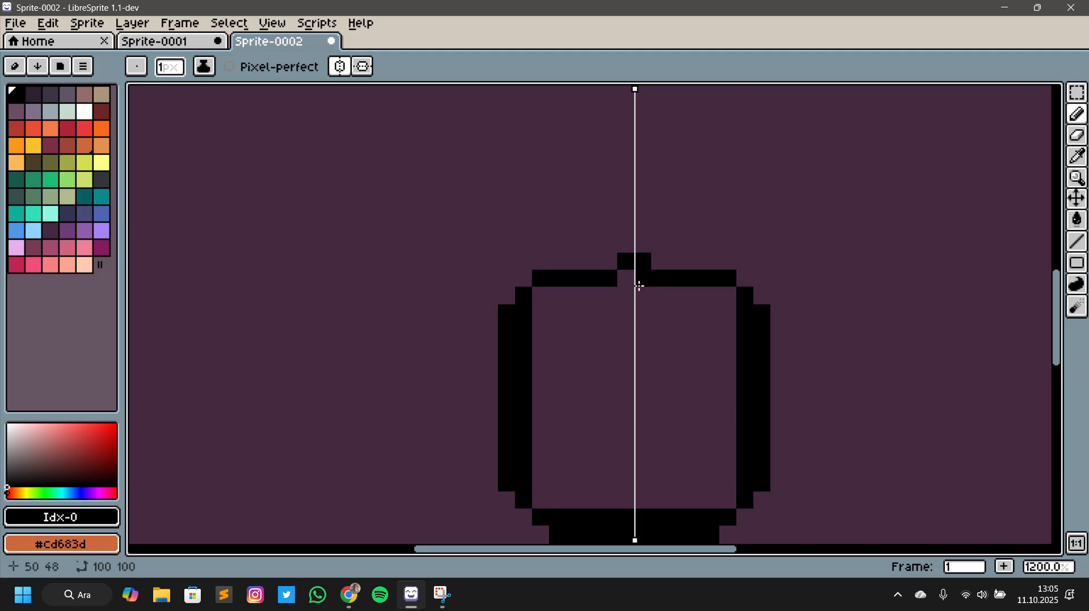
# Fill the inside of the torso outline with black using the Paint Bucket
pyautogui.scroll(-1, 683, 381)
pyautogui.scroll(-3, 684, 380)
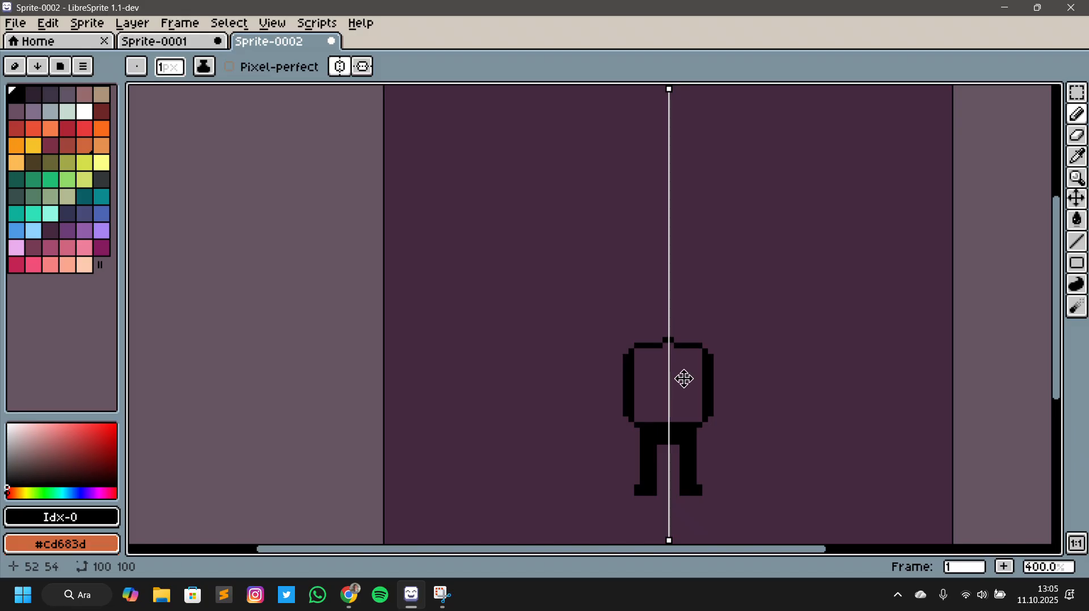
pyautogui.scroll(1, 664, 323)
pyautogui.press('g')
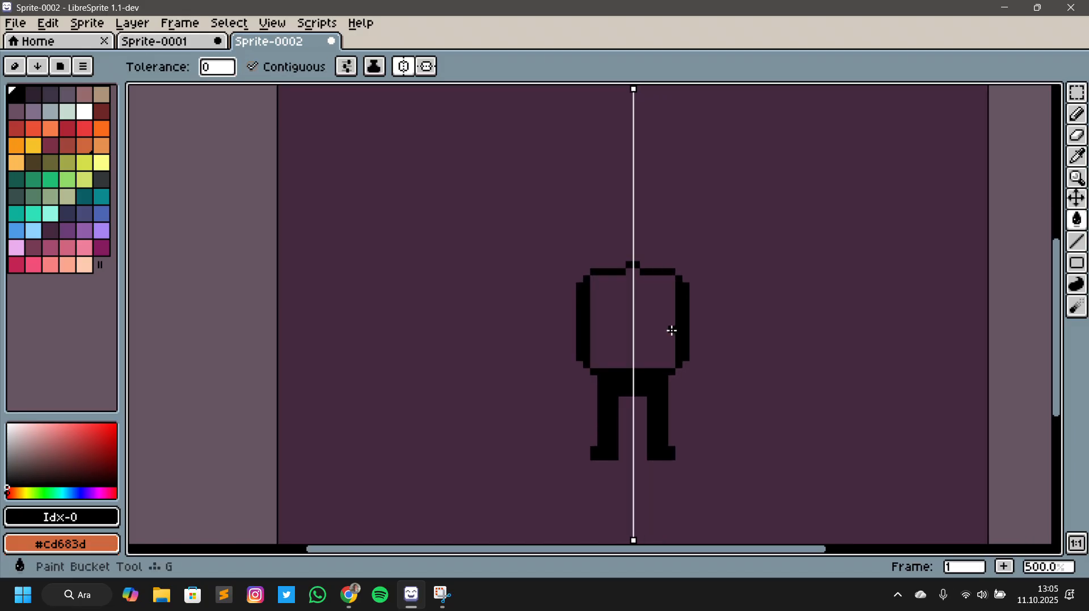
pyautogui.click(671, 331)
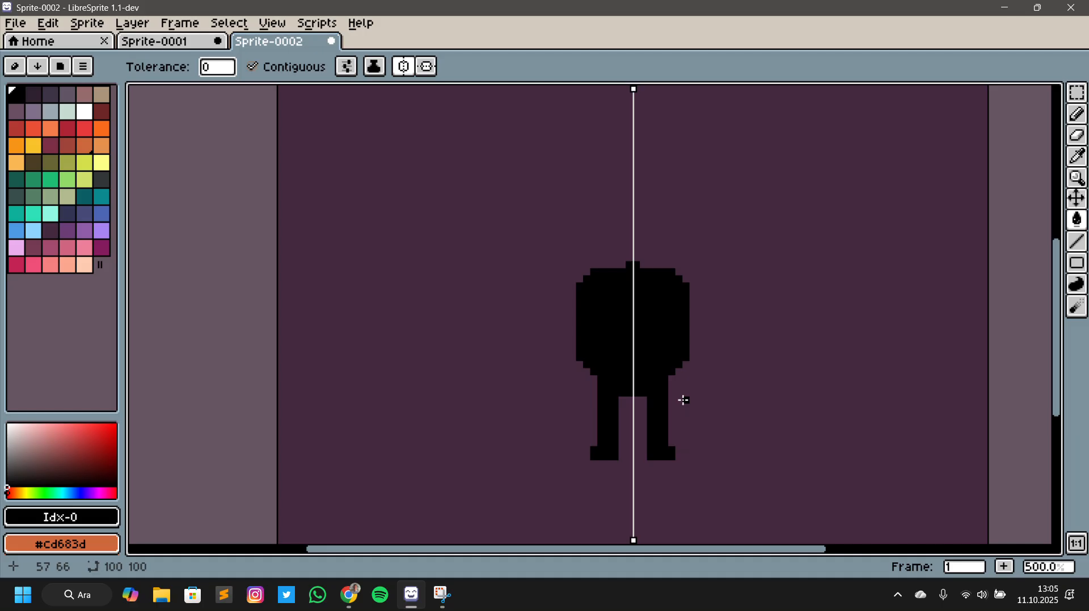
# With the Pencil, draw a mirrored black chin bar 8 pixels wide on top of the neck
pyautogui.press('b')
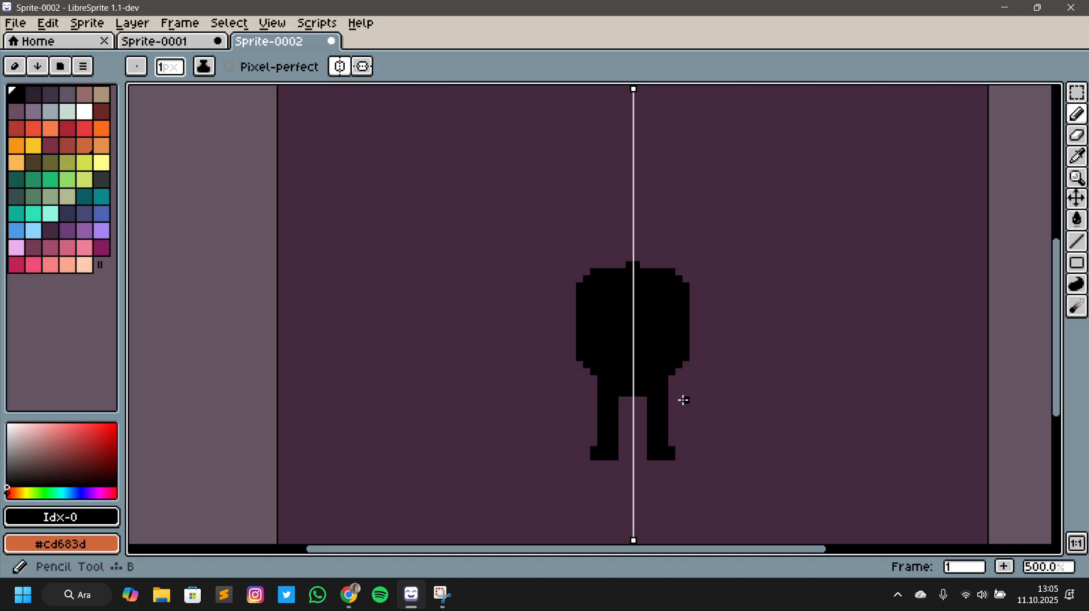
pyautogui.scroll(5, 683, 400)
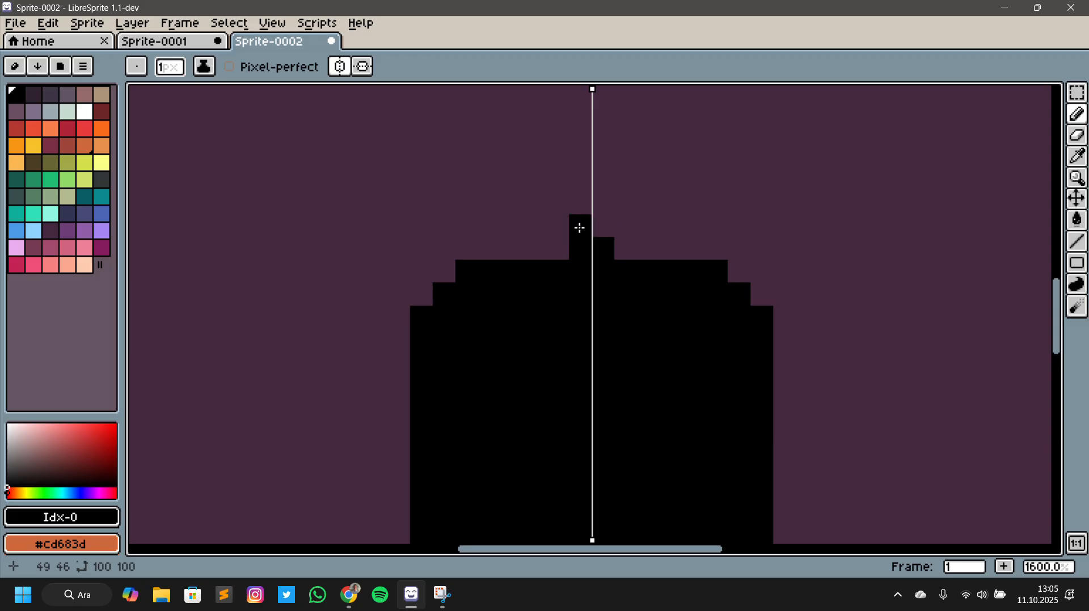
pyautogui.moveTo(578, 225); pyautogui.dragTo(522, 226)
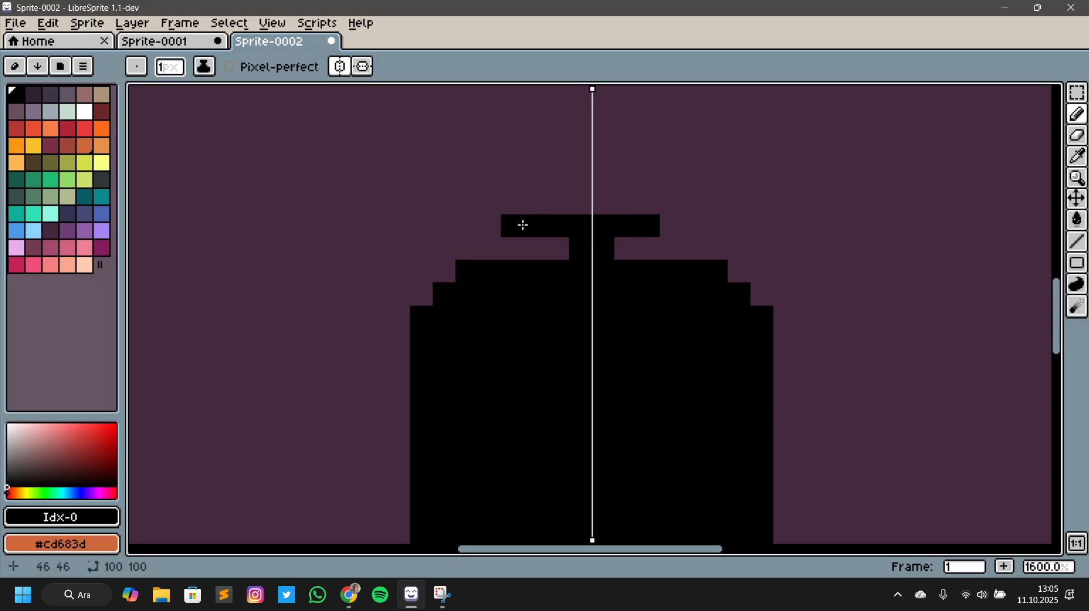
pyautogui.click(521, 226)
pyautogui.moveTo(673, 285); pyautogui.dragTo(673, 361)
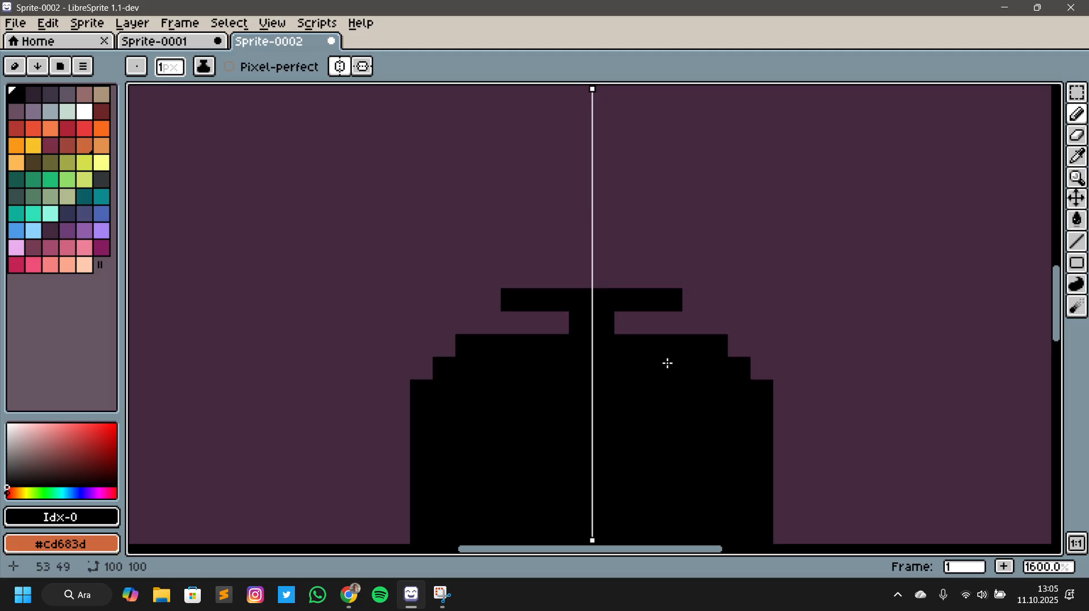
# Draw the mirrored head sides as 3-pixel-high columns above the chin, continued by 4-pixel-high columns one pixel farther out
pyautogui.moveTo(491, 284); pyautogui.dragTo(488, 240)
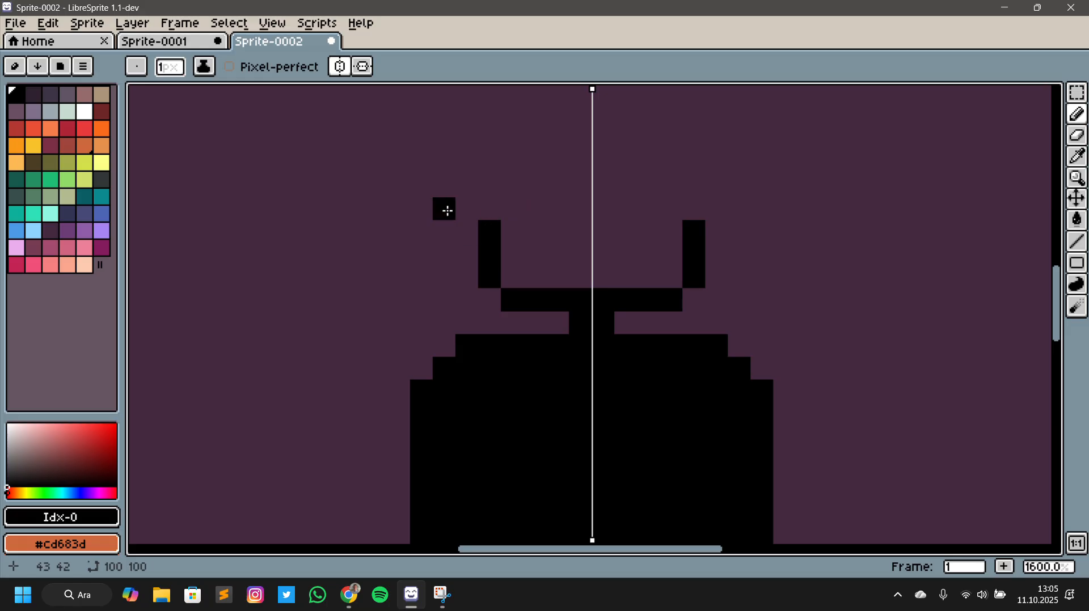
pyautogui.moveTo(457, 210); pyautogui.dragTo(459, 189)
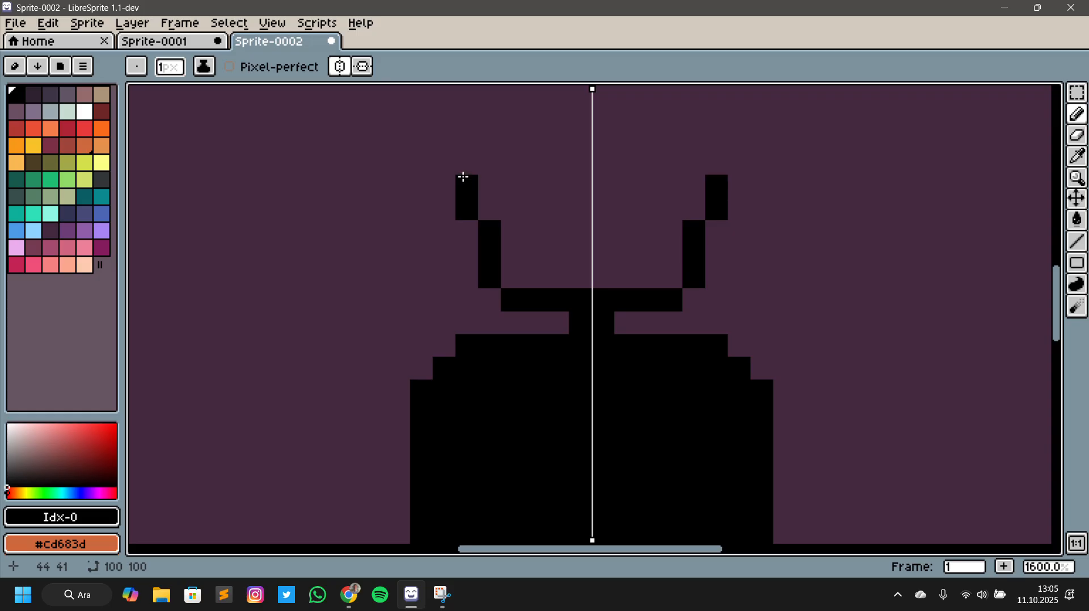
pyautogui.moveTo(463, 136); pyautogui.dragTo(466, 162)
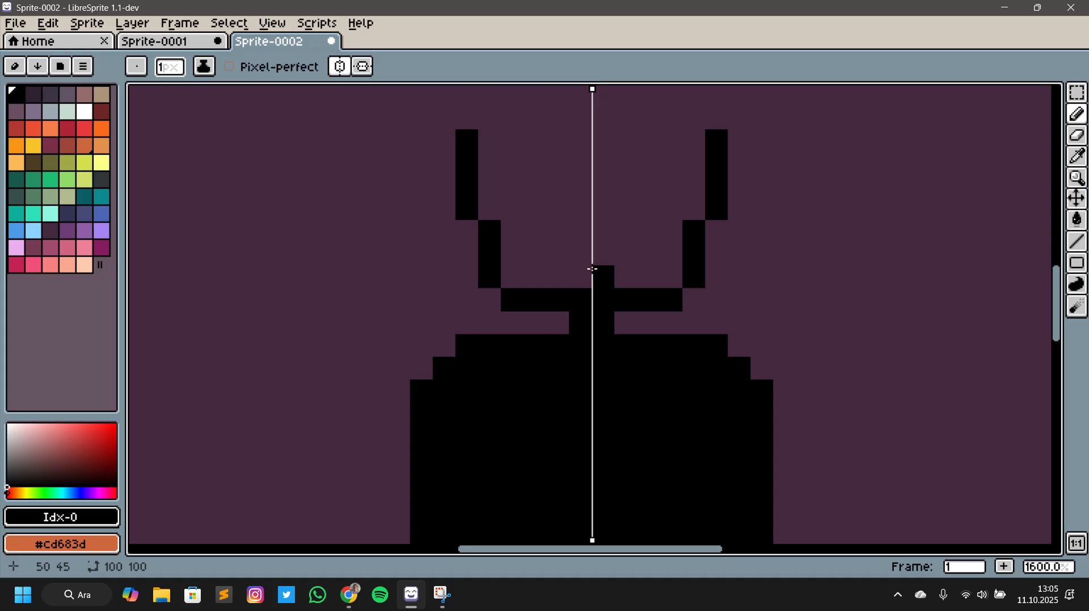
# Close the head outline with mirrored 2-pixel-wide steps and a 6-pixel-wide black row across the top
pyautogui.moveTo(588, 267); pyautogui.dragTo(579, 397)
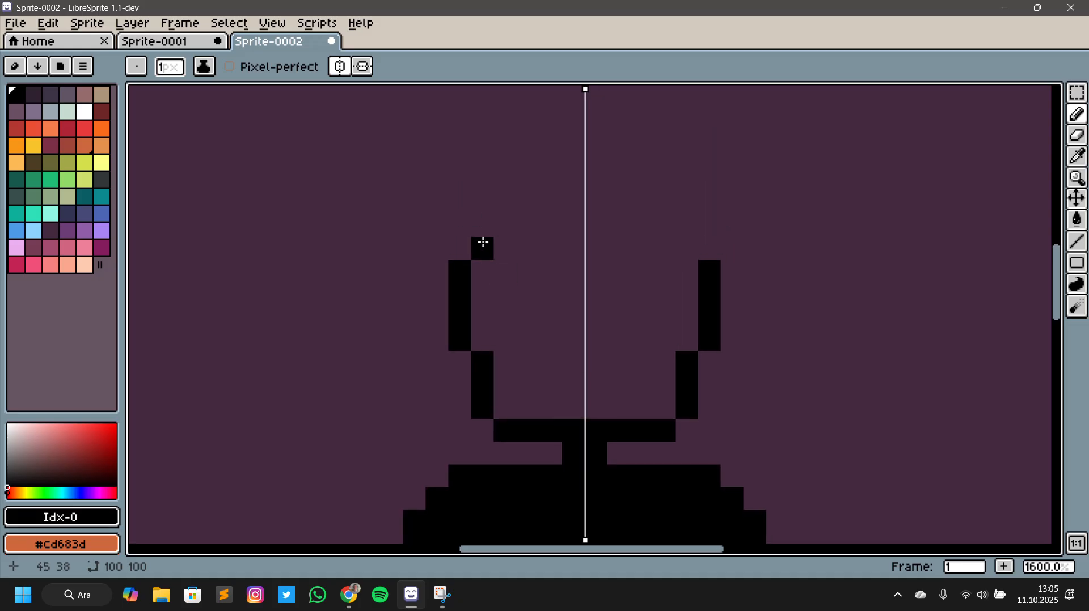
pyautogui.moveTo(477, 246); pyautogui.dragTo(503, 246)
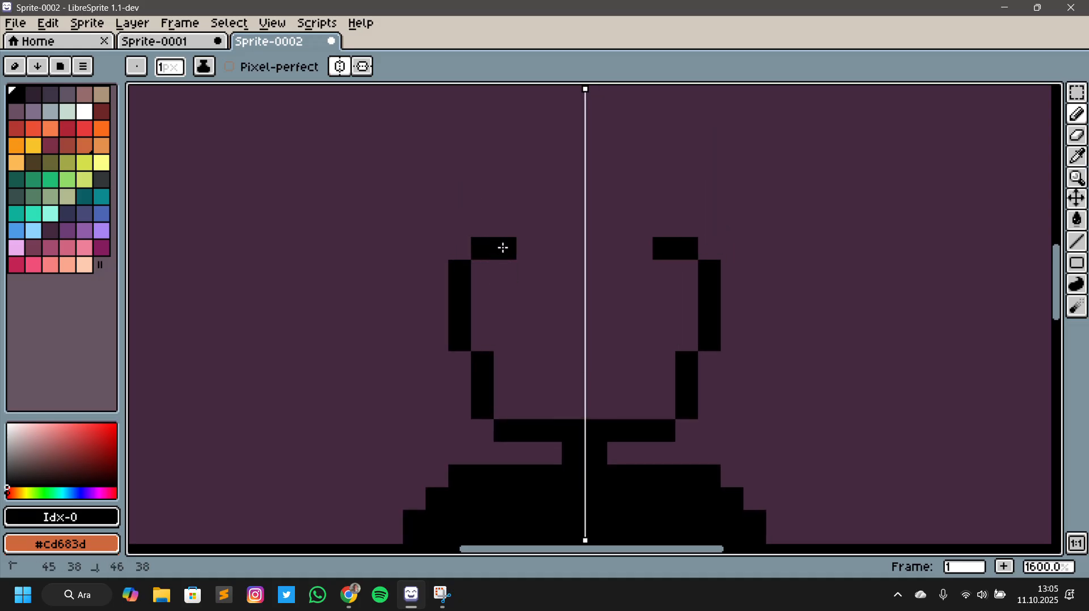
pyautogui.click(533, 232)
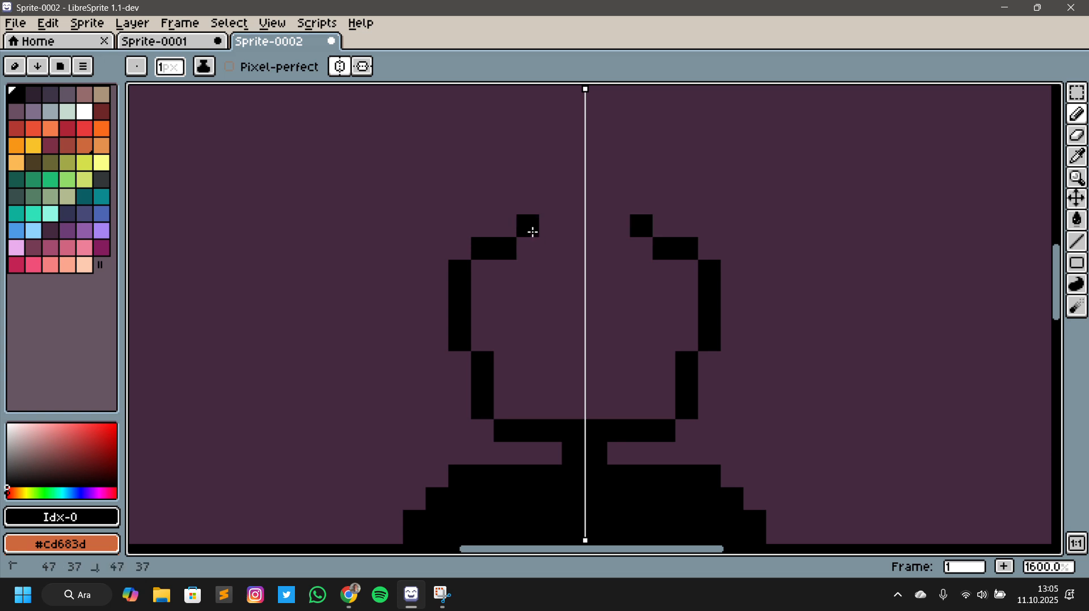
pyautogui.moveTo(533, 232); pyautogui.dragTo(581, 233)
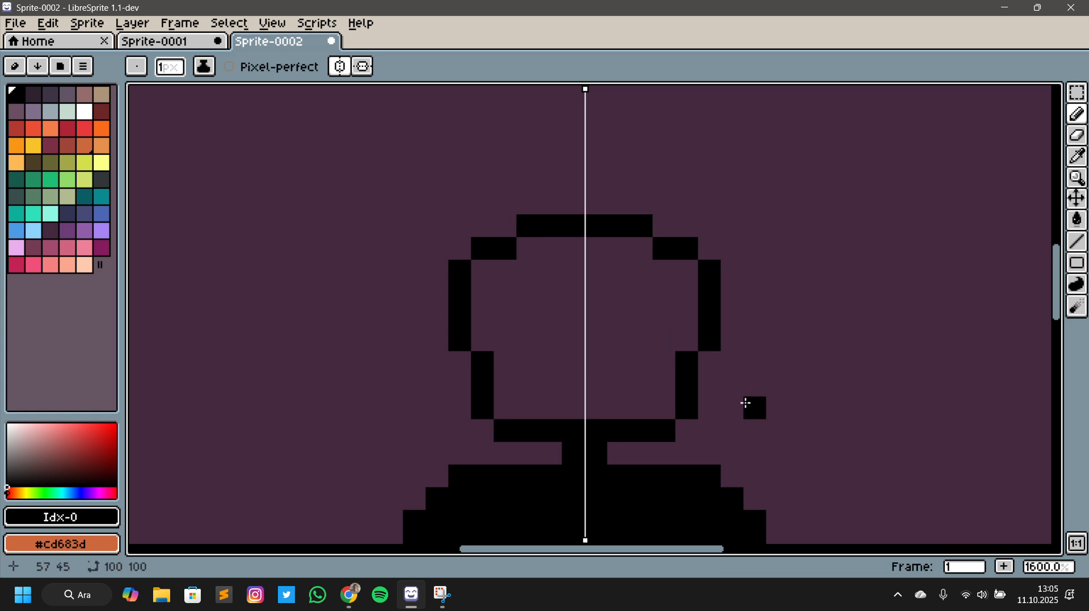
# Raise the head's crown with a 4-pixel-wide black row and clear the old pixels beneath it using the sampled background colour #45293f
pyautogui.scroll(-5, 754, 407)
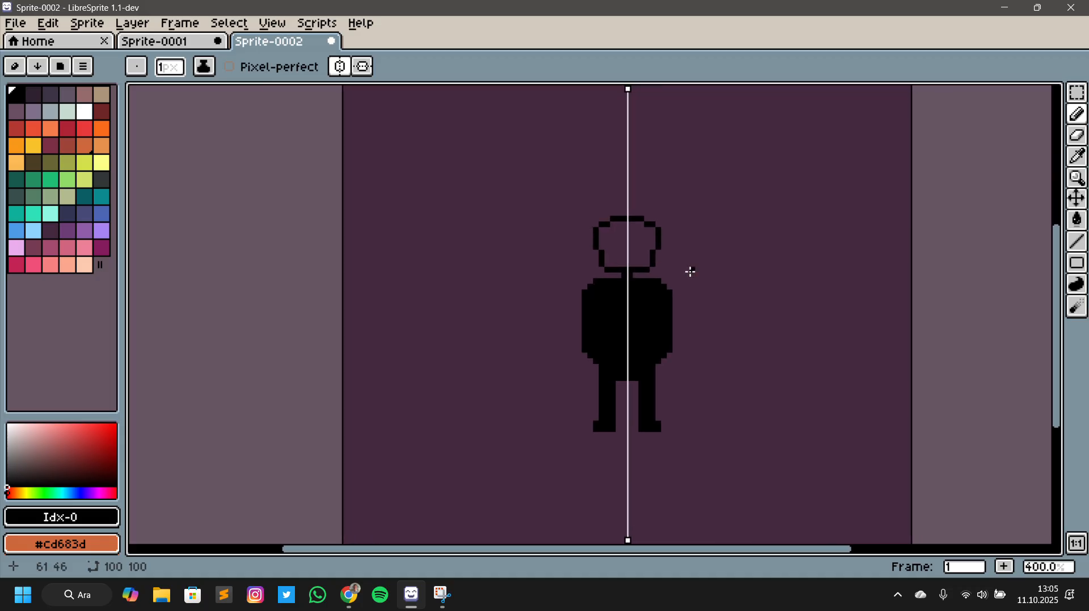
pyautogui.moveTo(690, 287); pyautogui.dragTo(691, 334)
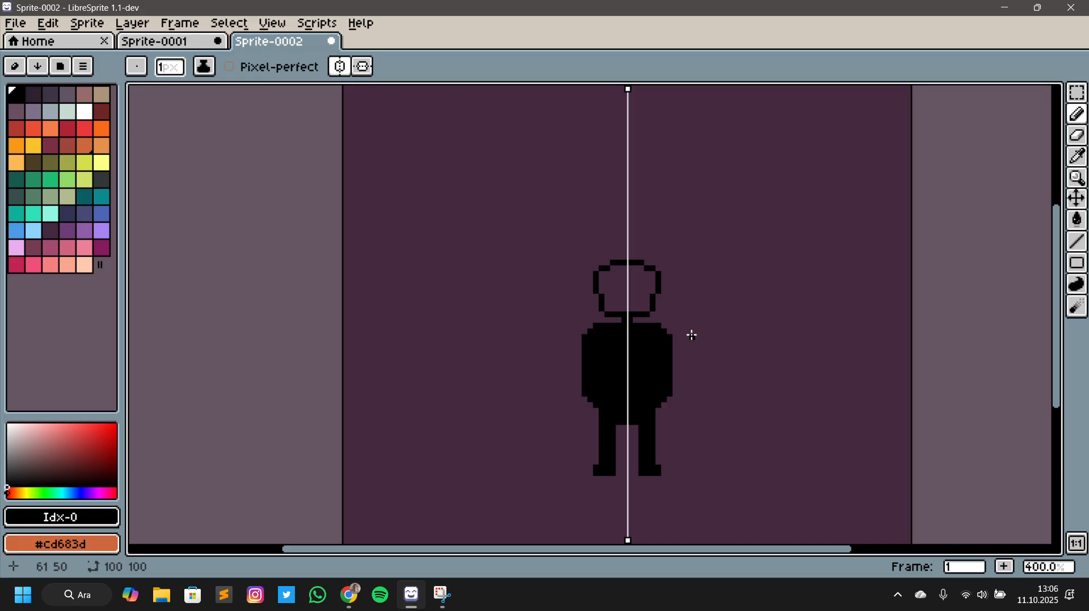
pyautogui.scroll(2, 691, 366)
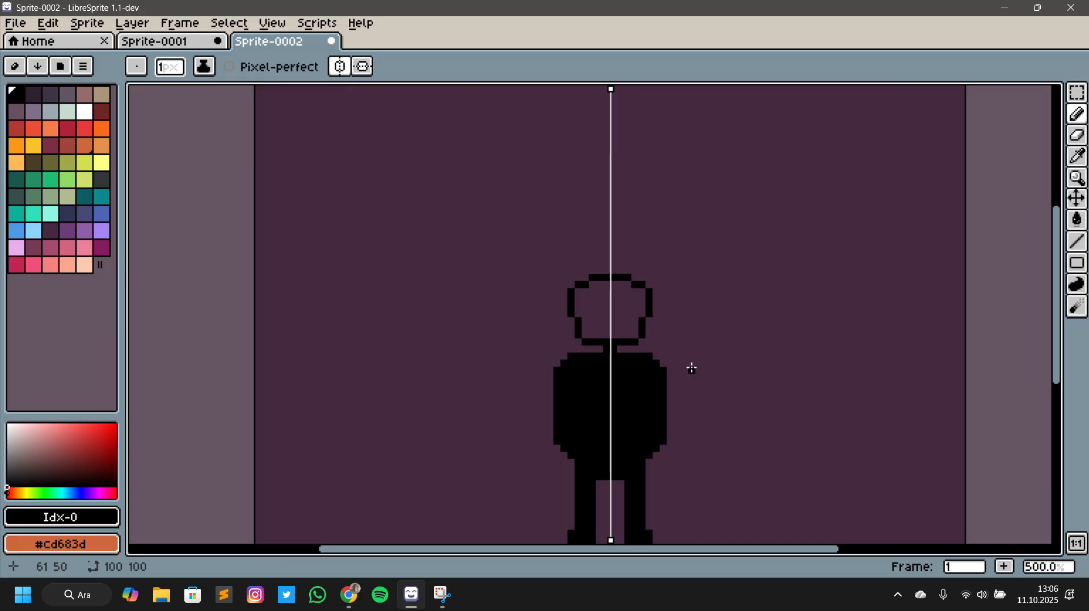
pyautogui.click(581, 253)
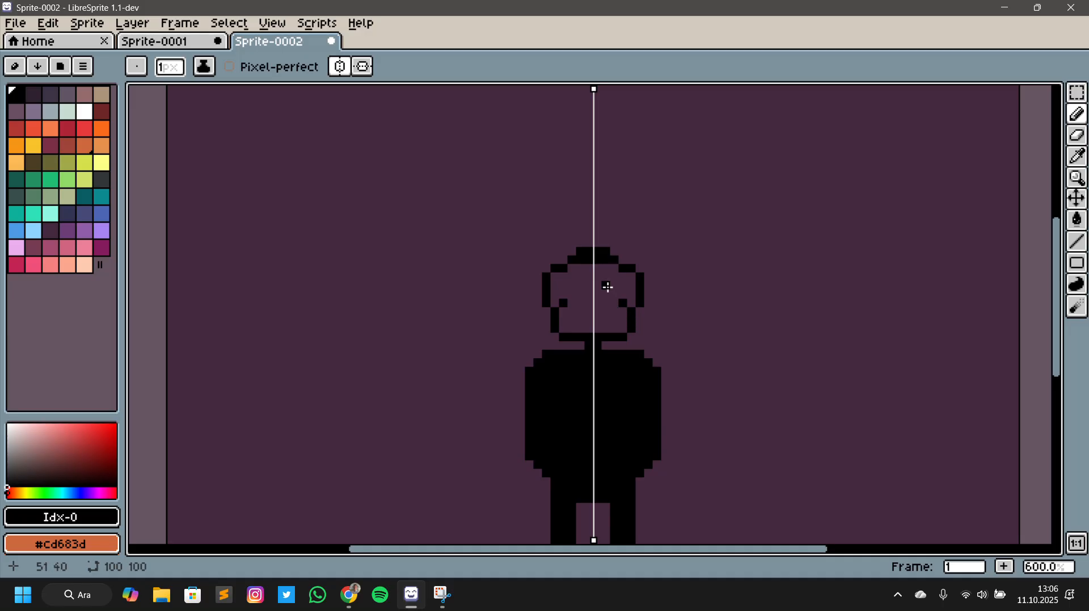
pyautogui.hotkey('ctrl', 'z')
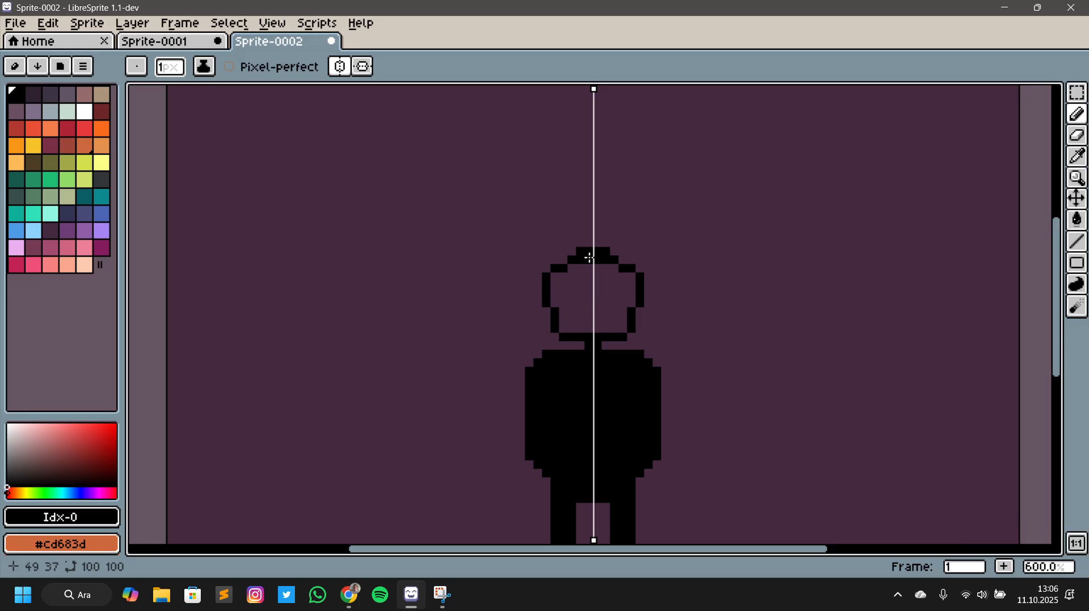
pyautogui.keyDown('alt'); pyautogui.click(606, 294); pyautogui.keyUp('alt')
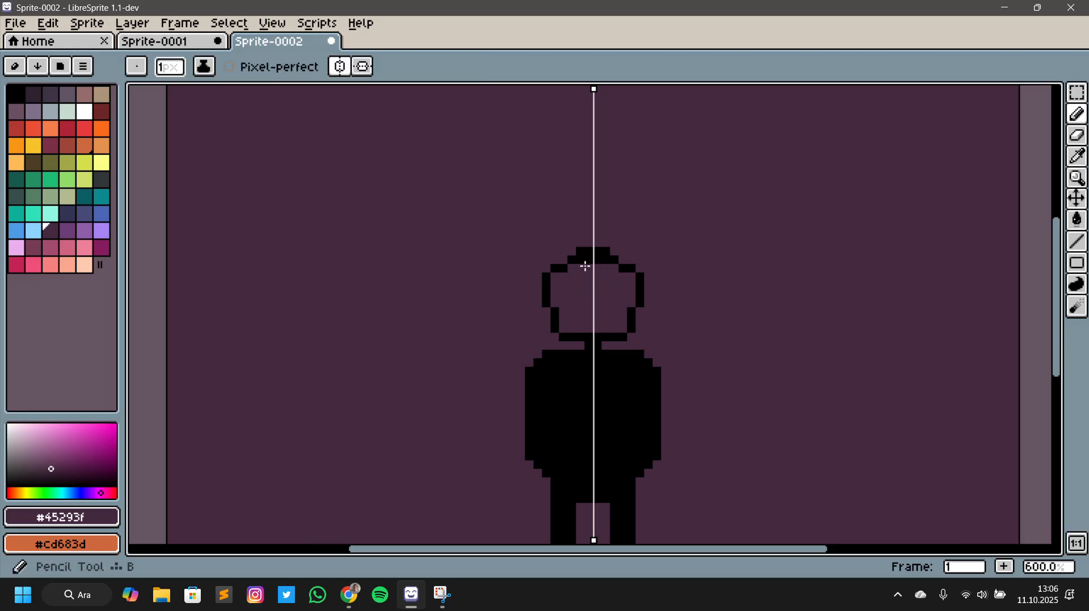
pyautogui.scroll(4, 584, 266)
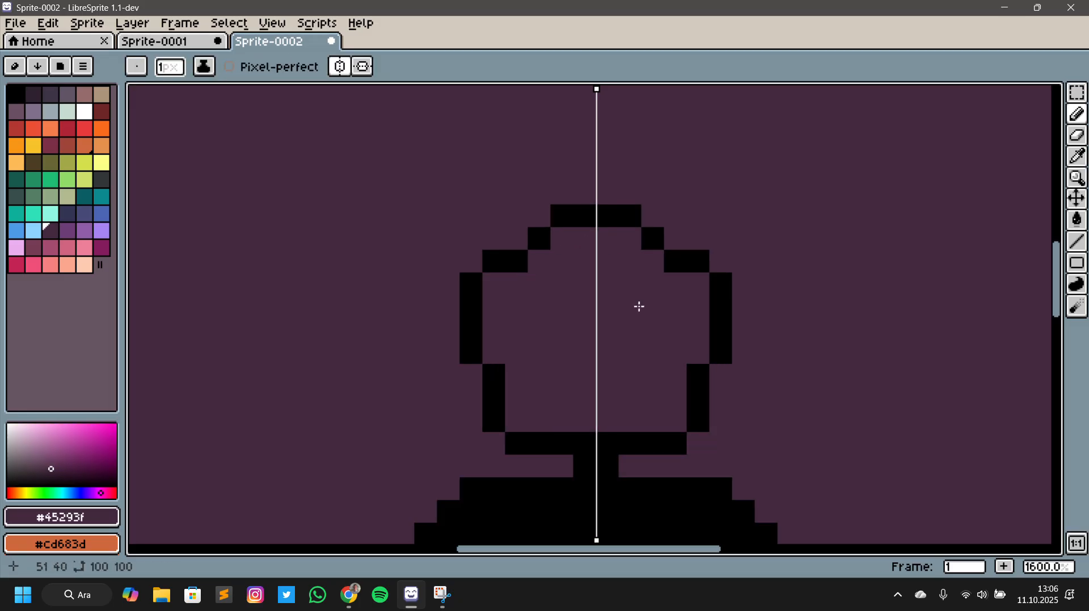
# Undo the head's raised crown, top outline and upper side pixels, leaving 2-pixel-high stubs of the outer side columns
pyautogui.scroll(-4, 793, 382)
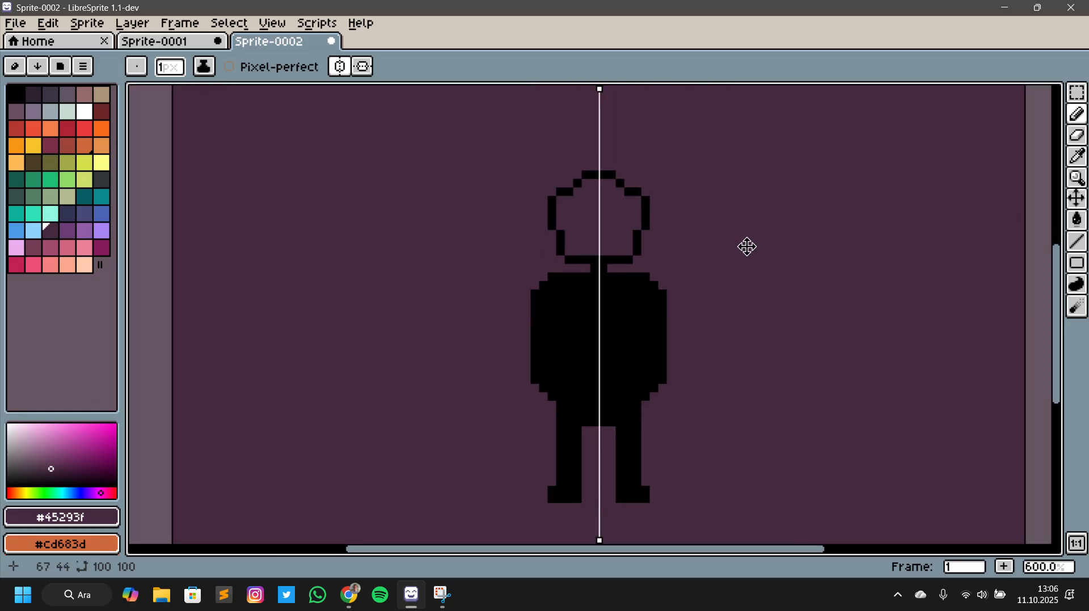
pyautogui.press('v')
pyautogui.hotkey('ctrl', 'z')
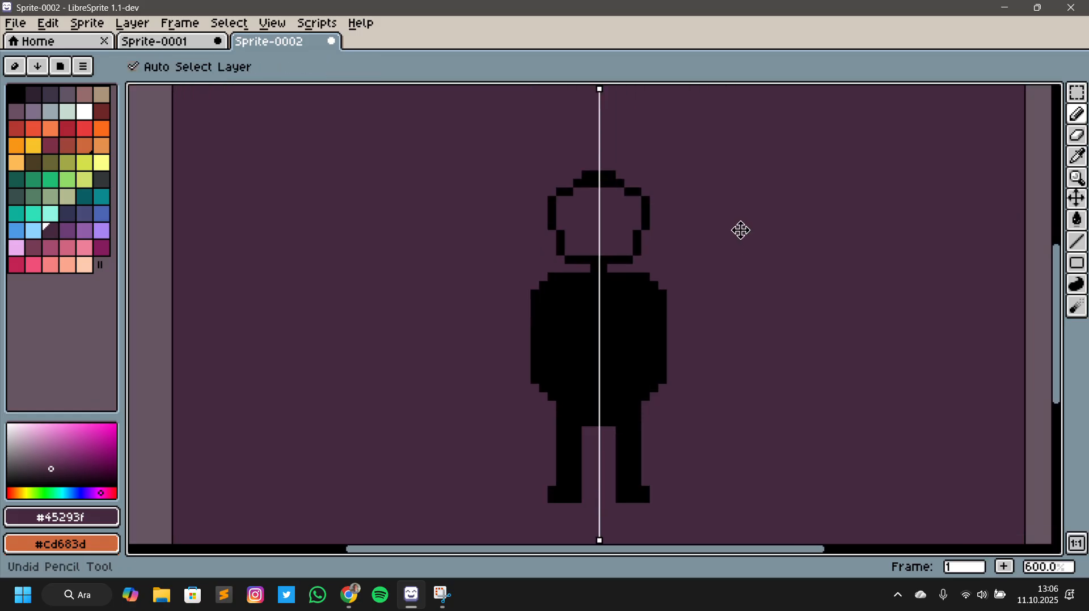
pyautogui.hotkey('ctrl', 'z')
pyautogui.press('b')
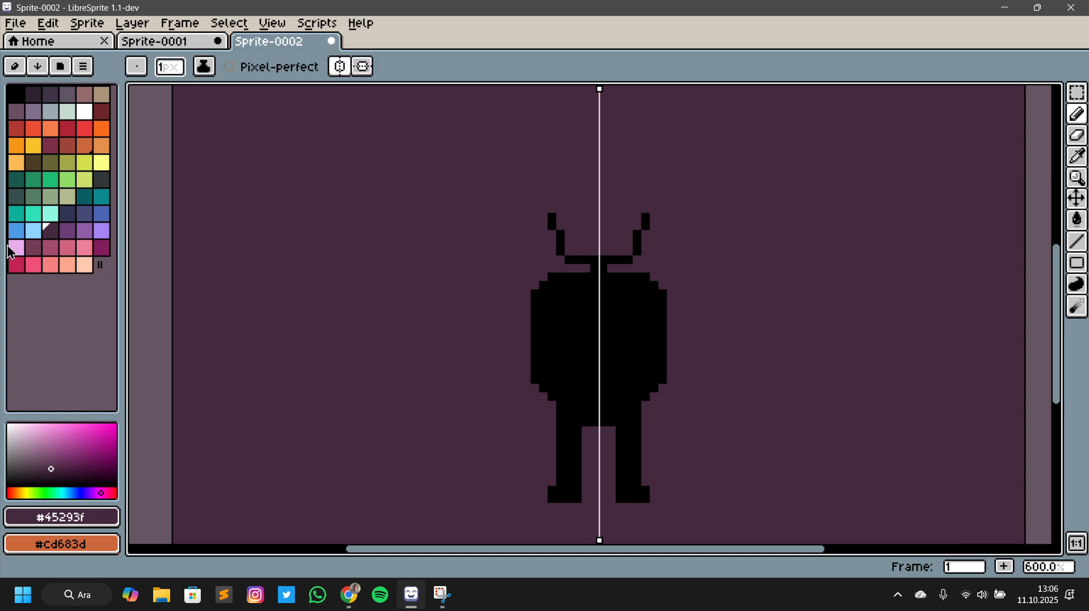
# Redraw the outer head sides in black as mirrored 4-pixel-high columns, closed by 2-pixel-wide steps and a 6-pixel-wide top row
pyautogui.click(15, 93)
pyautogui.scroll(4, 560, 224)
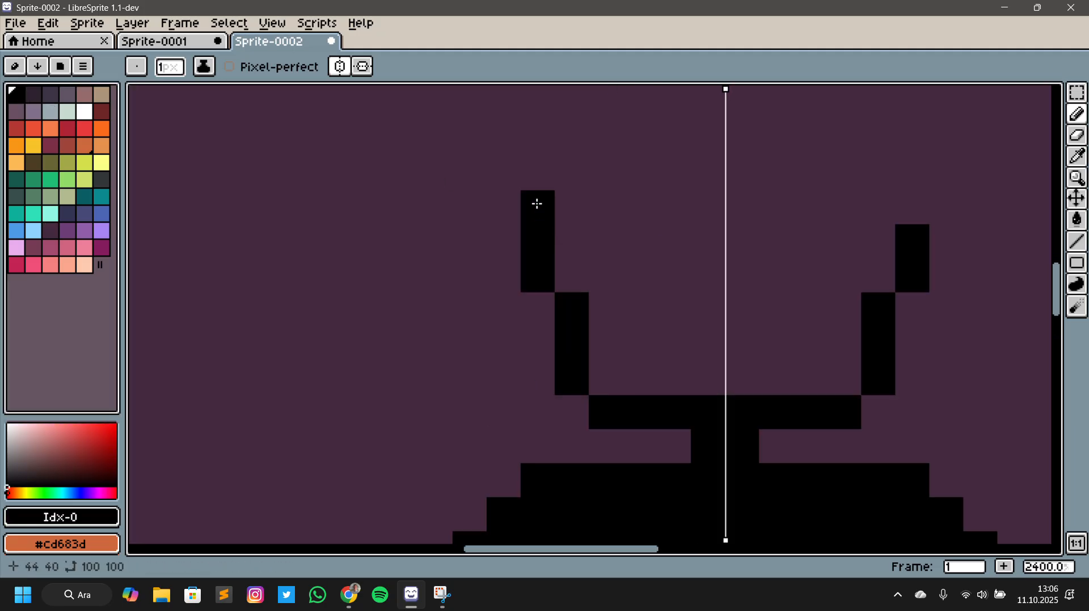
pyautogui.moveTo(538, 175); pyautogui.dragTo(539, 214)
pyautogui.moveTo(636, 259); pyautogui.dragTo(555, 340)
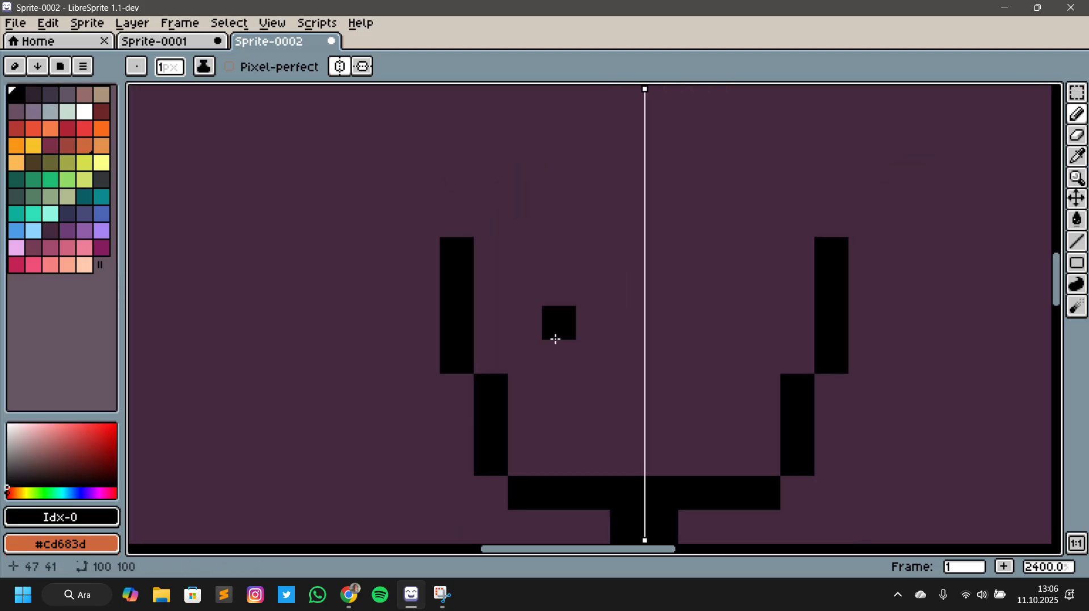
pyautogui.moveTo(496, 229)
pyautogui.mouseDown()
pyautogui.moveTo(534, 224)
pyautogui.moveTo(543, 195)
pyautogui.moveTo(671, 189)
pyautogui.mouseUp()
# Fill the inside of the head outline with the light peach palette colour Idx-64 using the Paint Bucket
pyautogui.scroll(-7, 922, 397)
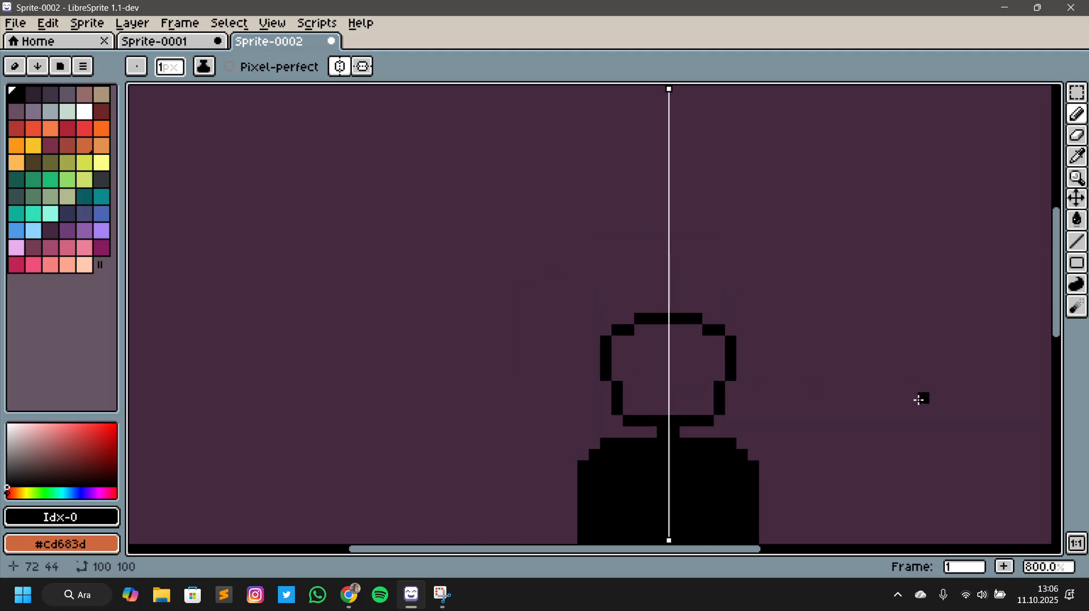
pyautogui.moveTo(904, 430); pyautogui.dragTo(776, 269)
pyautogui.scroll(2, 802, 335)
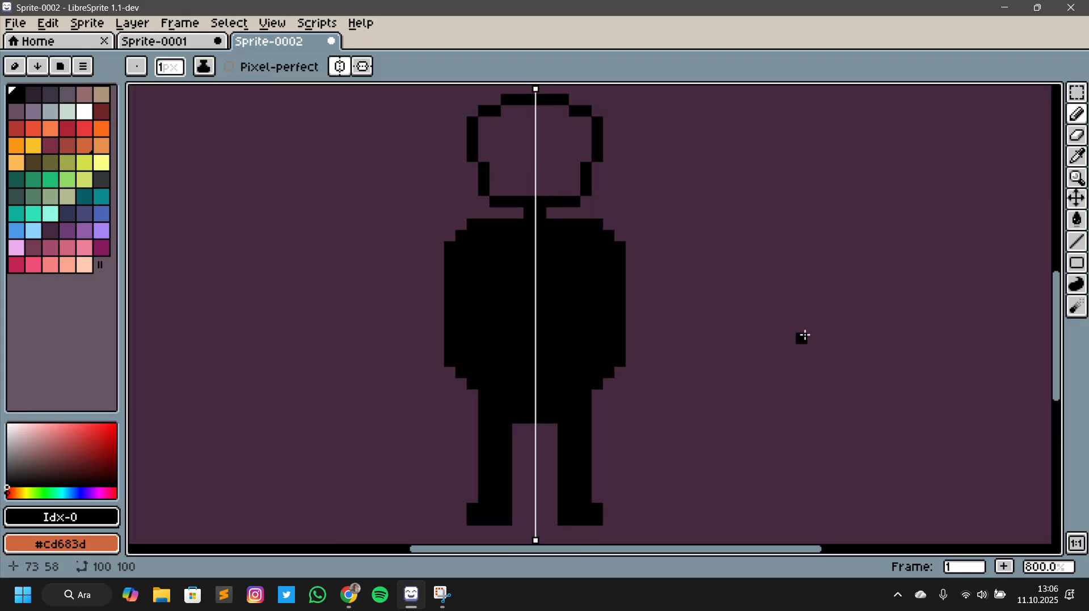
pyautogui.moveTo(805, 321); pyautogui.dragTo(822, 390)
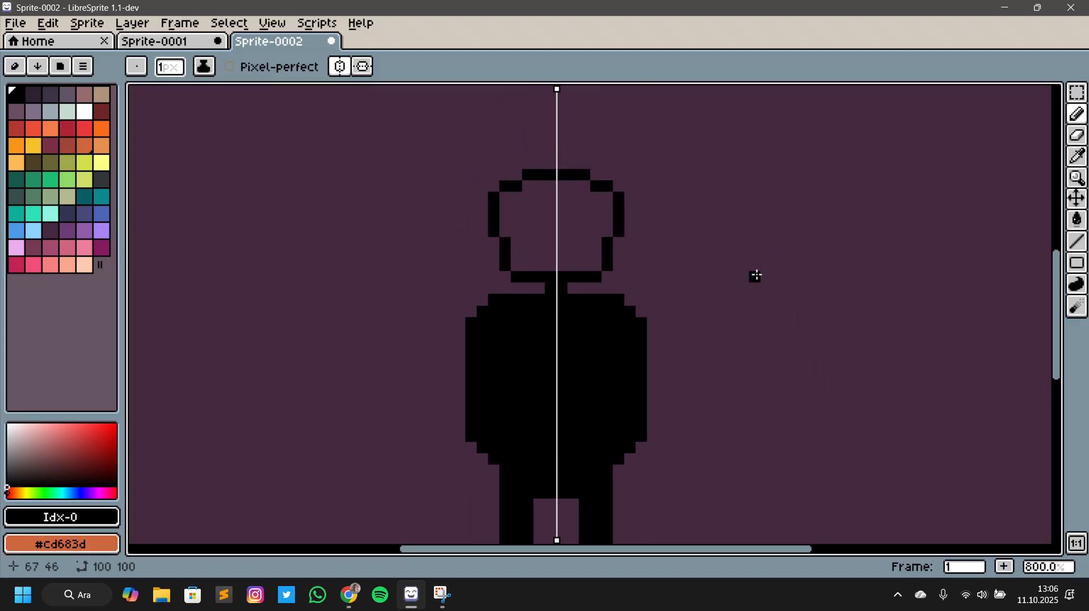
pyautogui.moveTo(740, 267); pyautogui.dragTo(800, 318)
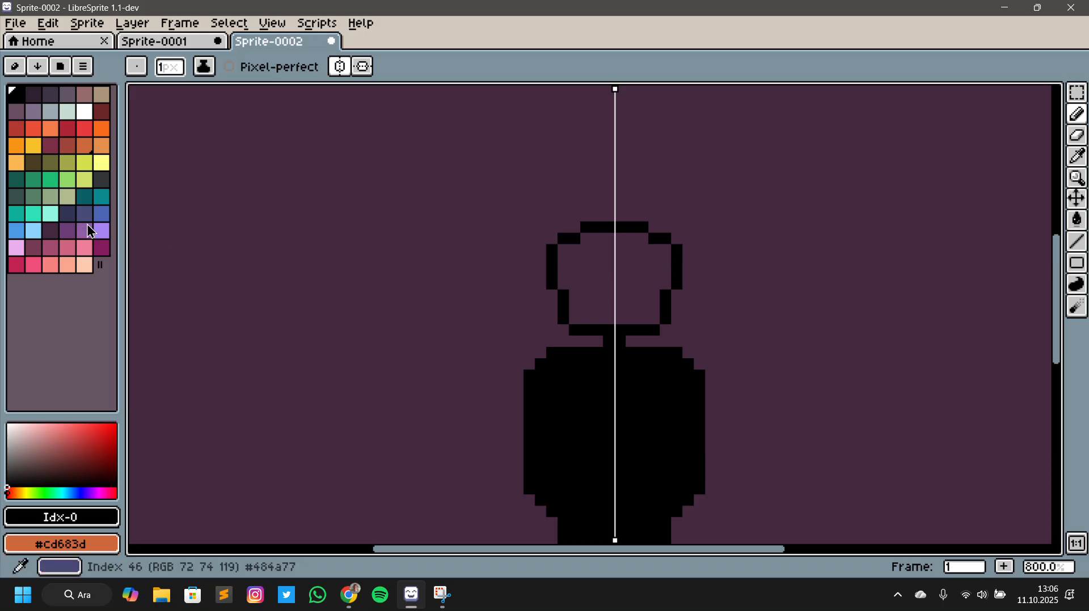
pyautogui.click(86, 265)
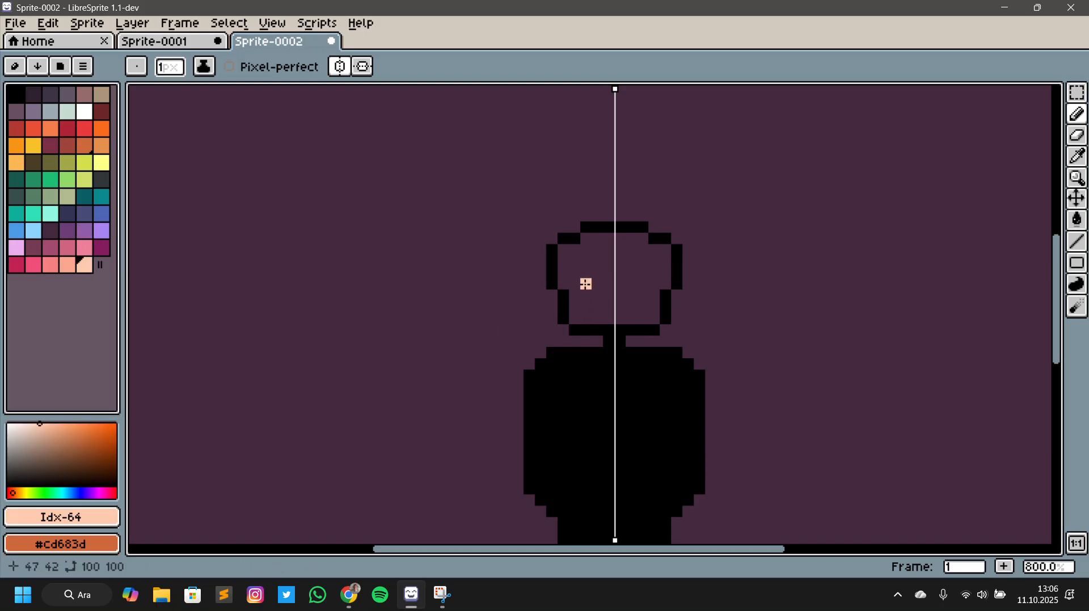
pyautogui.press('g')
pyautogui.scroll(5, 586, 283)
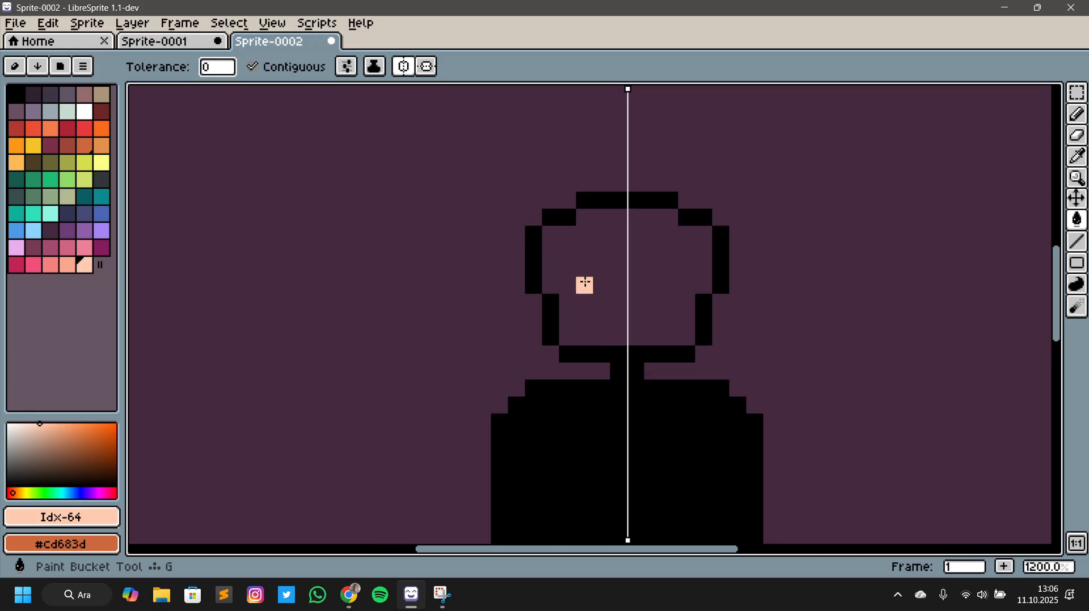
pyautogui.click(586, 284)
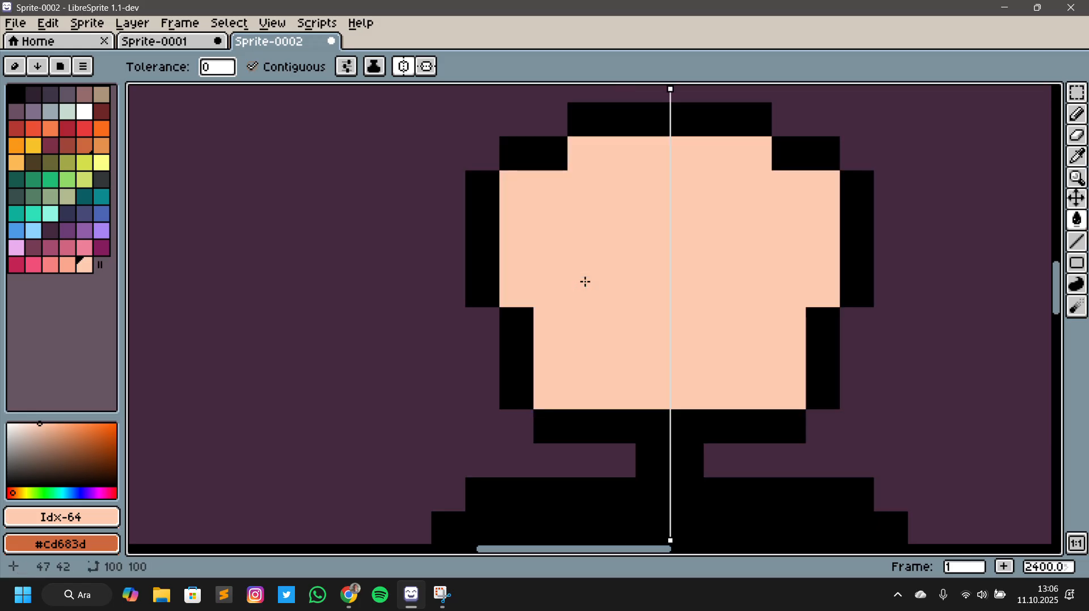
# Lighten the skin colour to hue 21, saturation 21, value 100 and fill the character's face with it
pyautogui.click(68, 517)
pyautogui.click(101, 403)
pyautogui.moveTo(120, 448); pyautogui.dragTo(97, 452)
pyautogui.moveTo(347, 474); pyautogui.dragTo(376, 473)
pyautogui.click(700, 270)
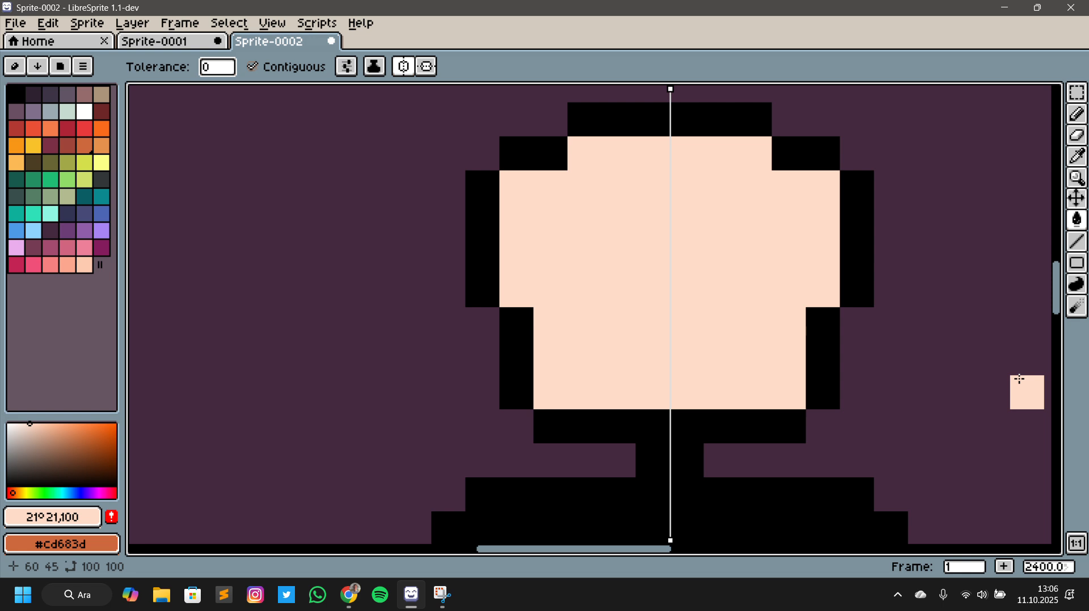
# Draw mirrored skin-coloured arms about 10 pixels long down the outer edges of the black torso with the Line tool
pyautogui.moveTo(961, 406); pyautogui.dragTo(855, 253)
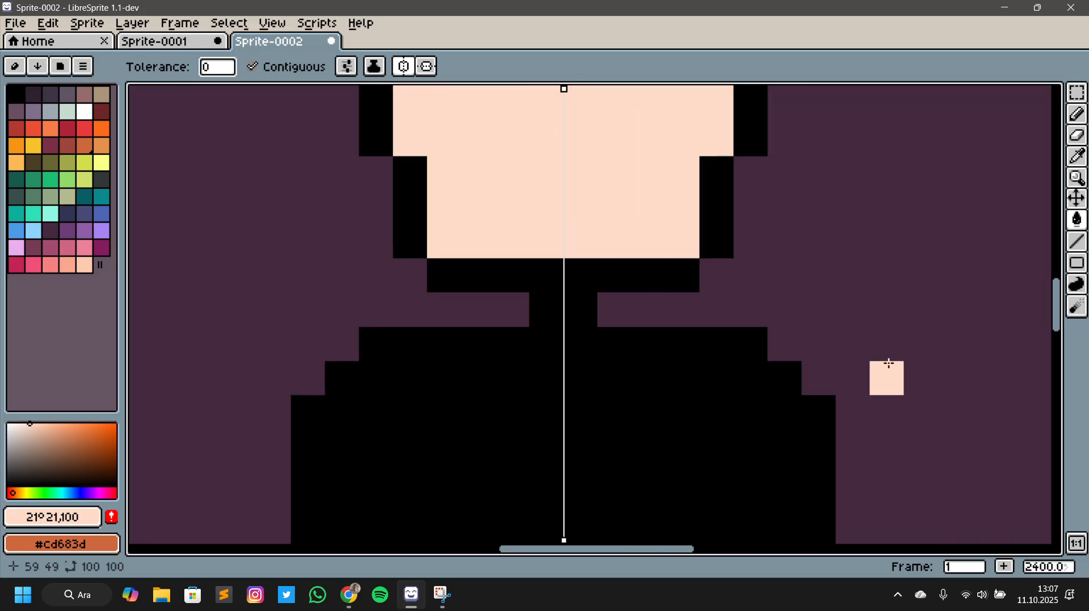
pyautogui.scroll(-1, 887, 364)
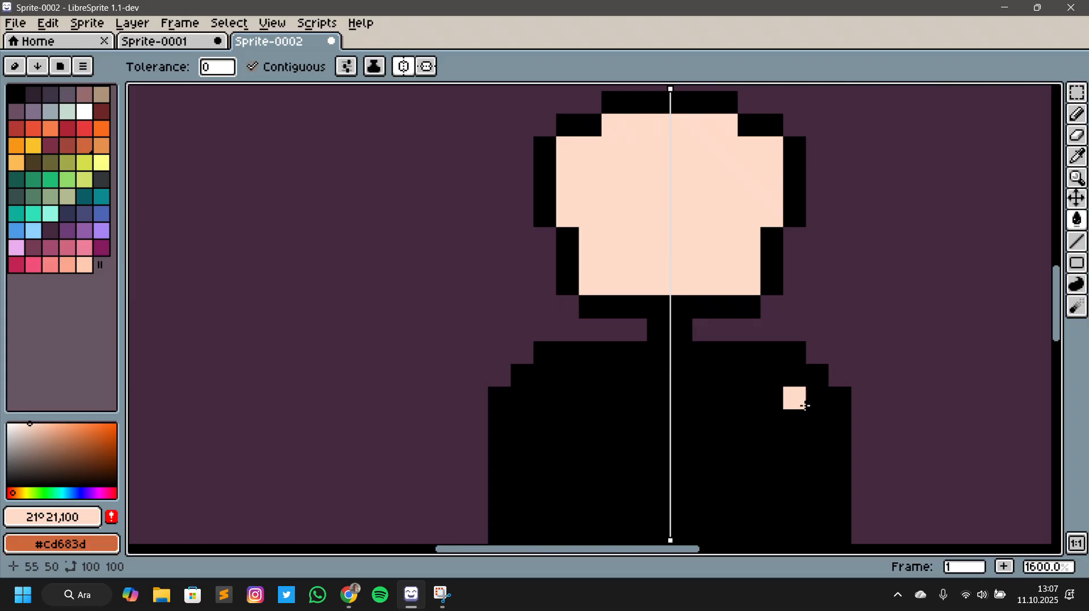
pyautogui.scroll(-1, 567, 420)
pyautogui.scroll(-2, 592, 397)
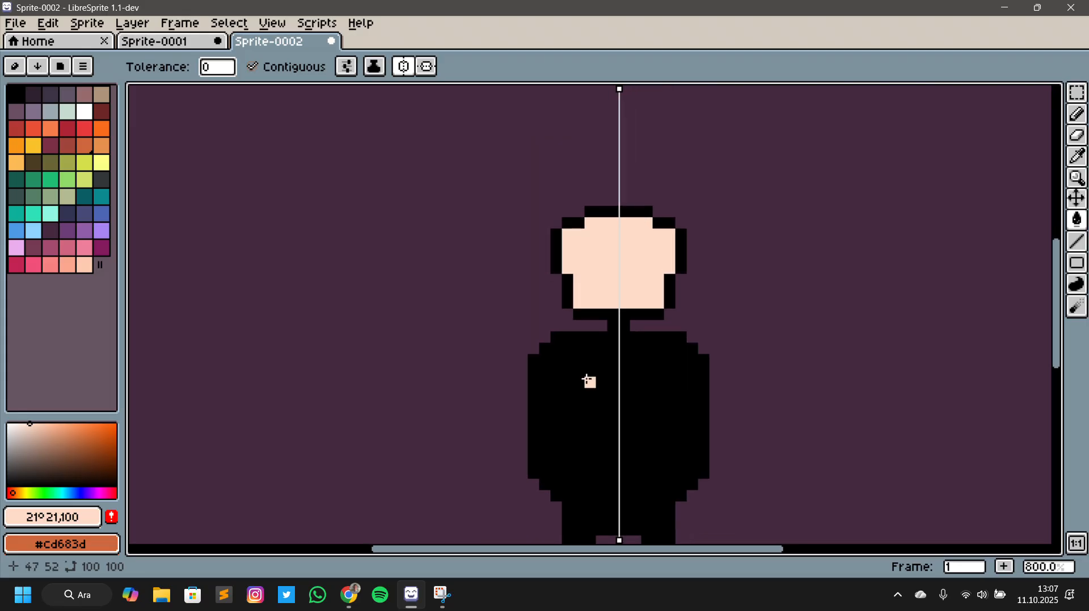
pyautogui.press('l')
pyautogui.scroll(2, 545, 384)
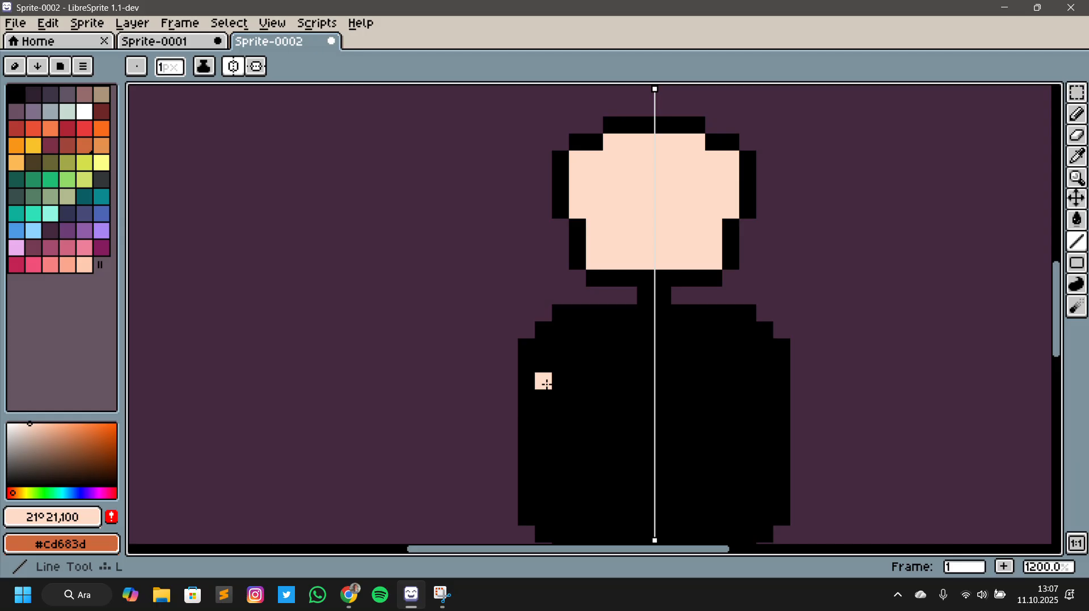
pyautogui.moveTo(526, 365); pyautogui.dragTo(530, 518)
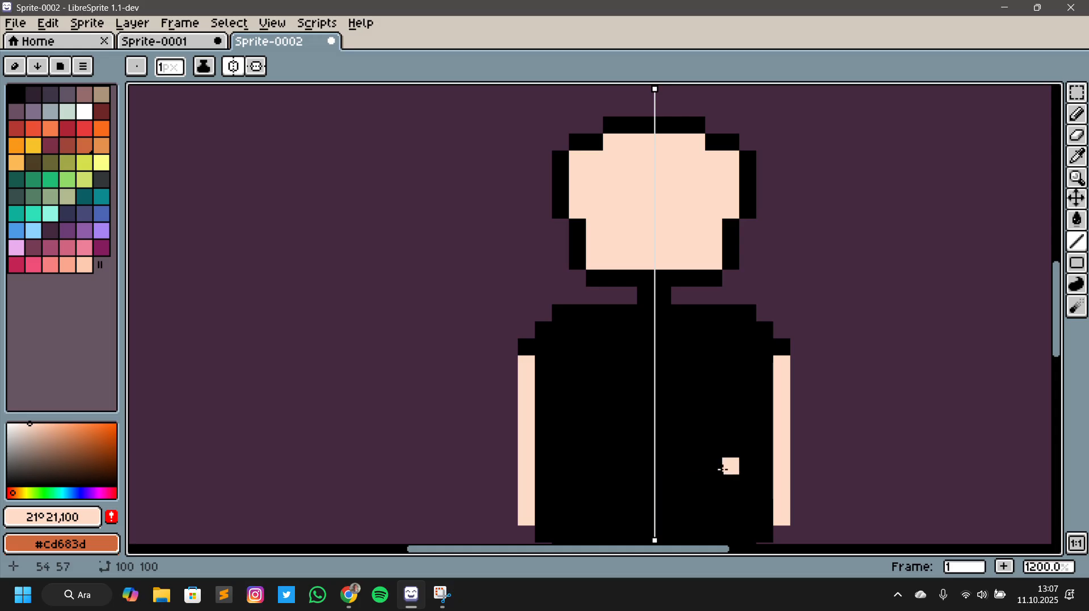
# Sample black from the torso and square off both shoulder corners with the Pencil tool
pyautogui.scroll(1, 722, 469)
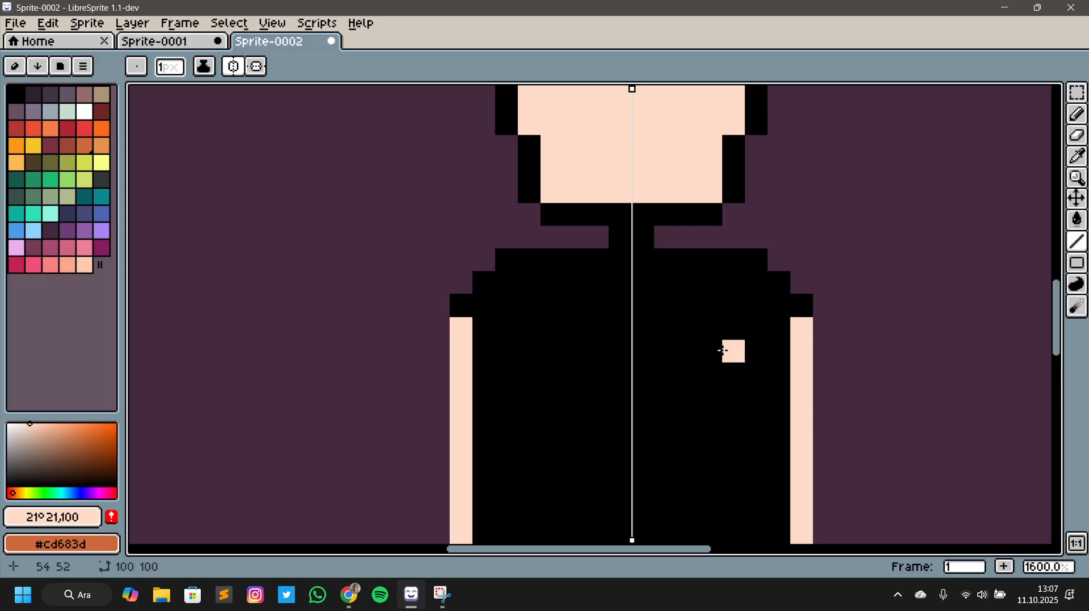
pyautogui.press('b')
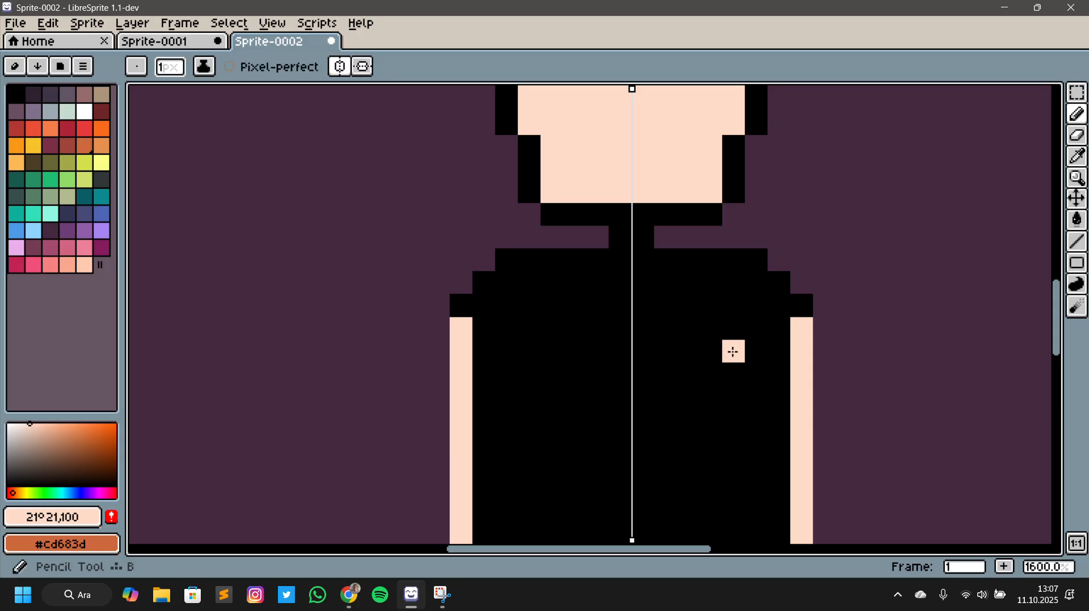
pyautogui.keyDown('alt'); pyautogui.click(733, 352); pyautogui.keyUp('alt')
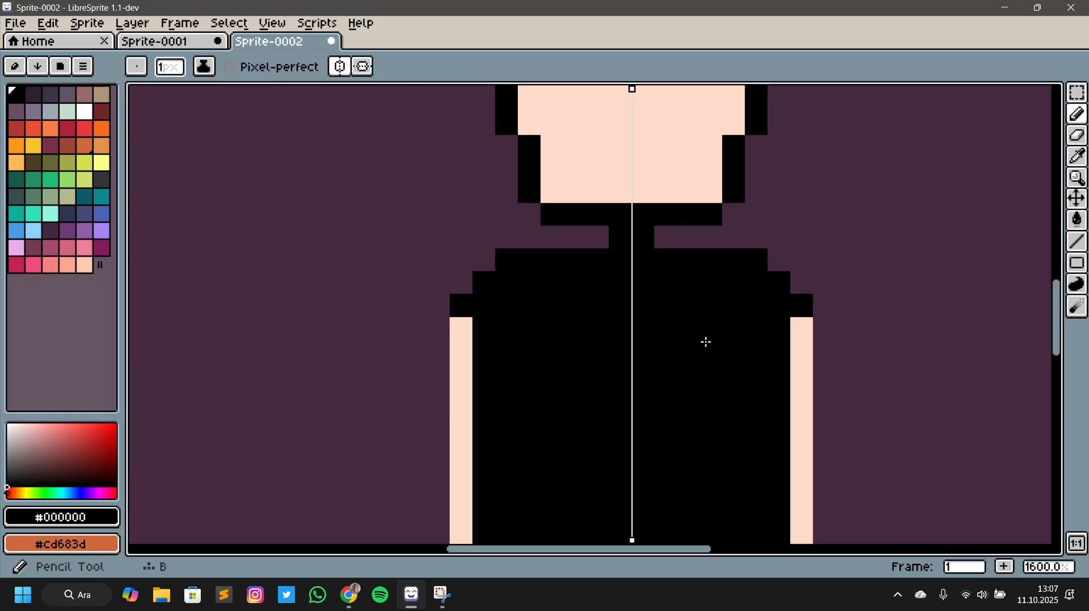
pyautogui.scroll(-3, 972, 452)
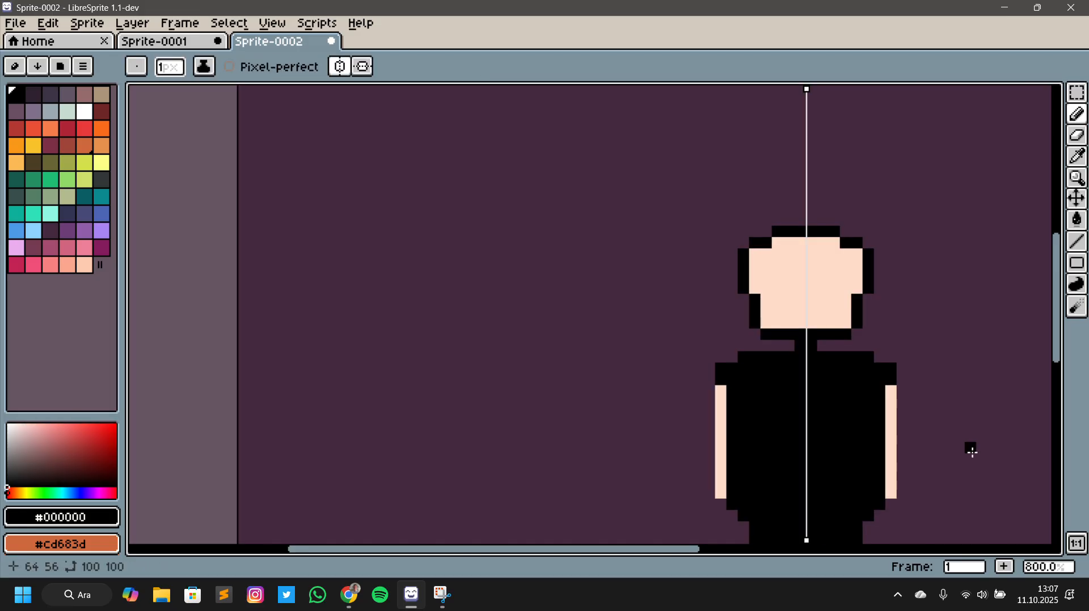
pyautogui.moveTo(972, 453); pyautogui.dragTo(800, 427)
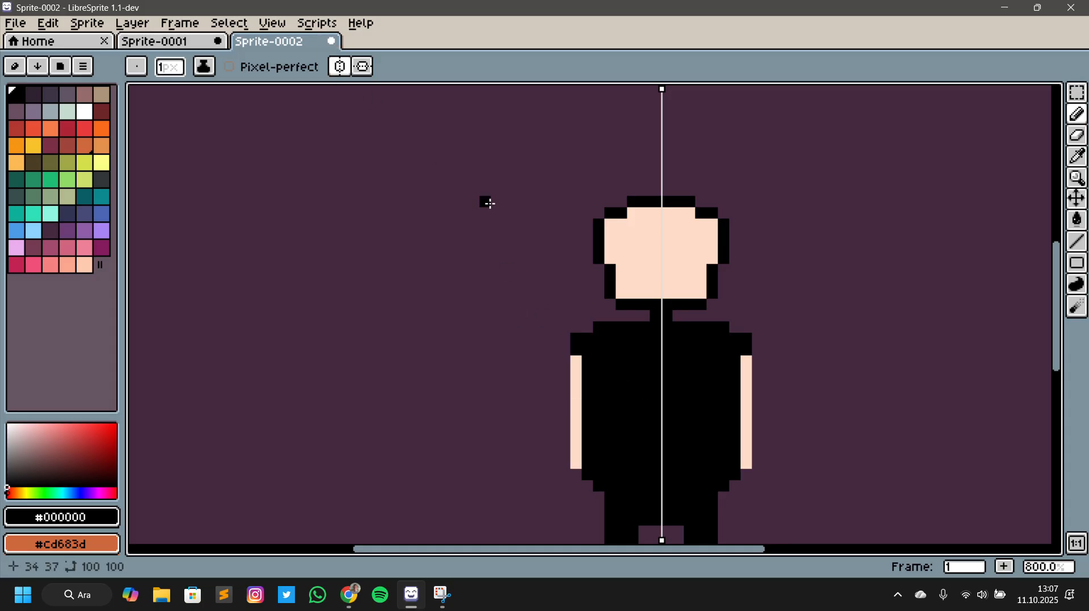
pyautogui.click(459, 28)
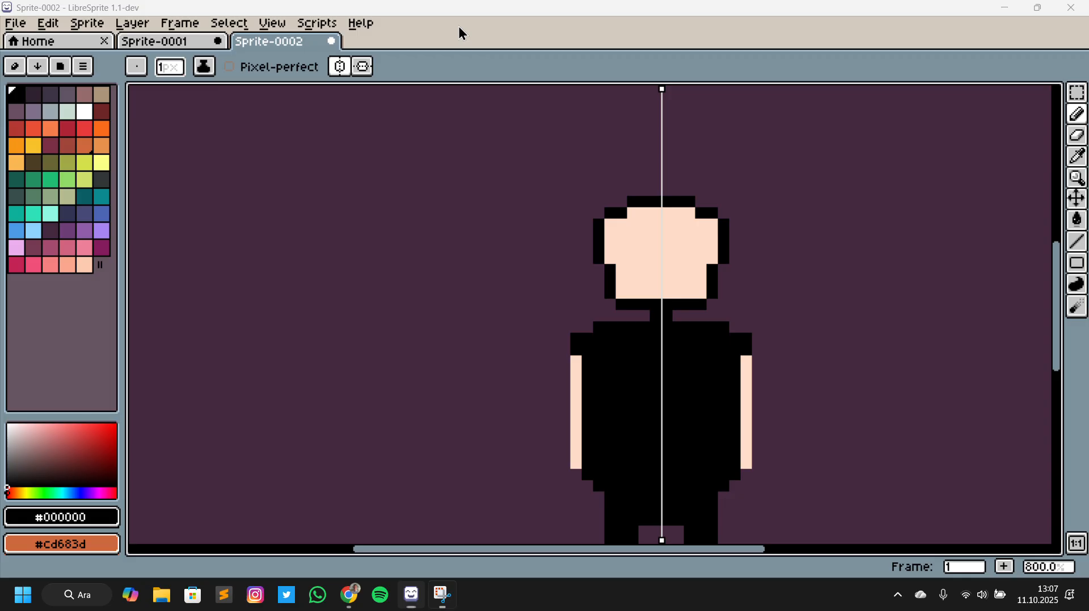
pyautogui.scroll(3, 759, 370)
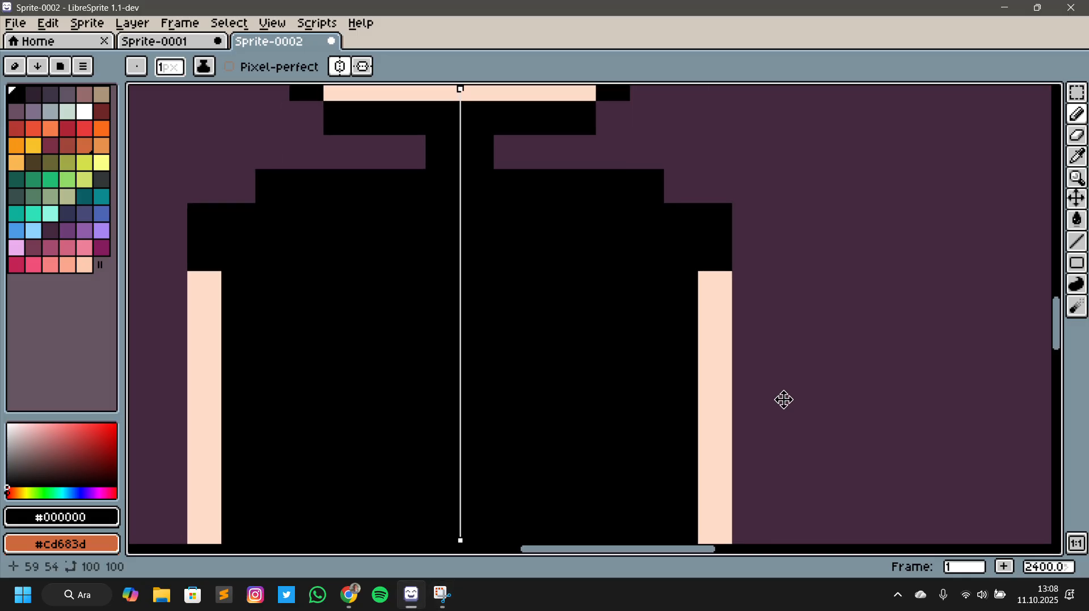
pyautogui.scroll(-2, 836, 376)
pyautogui.moveTo(687, 381); pyautogui.dragTo(776, 395)
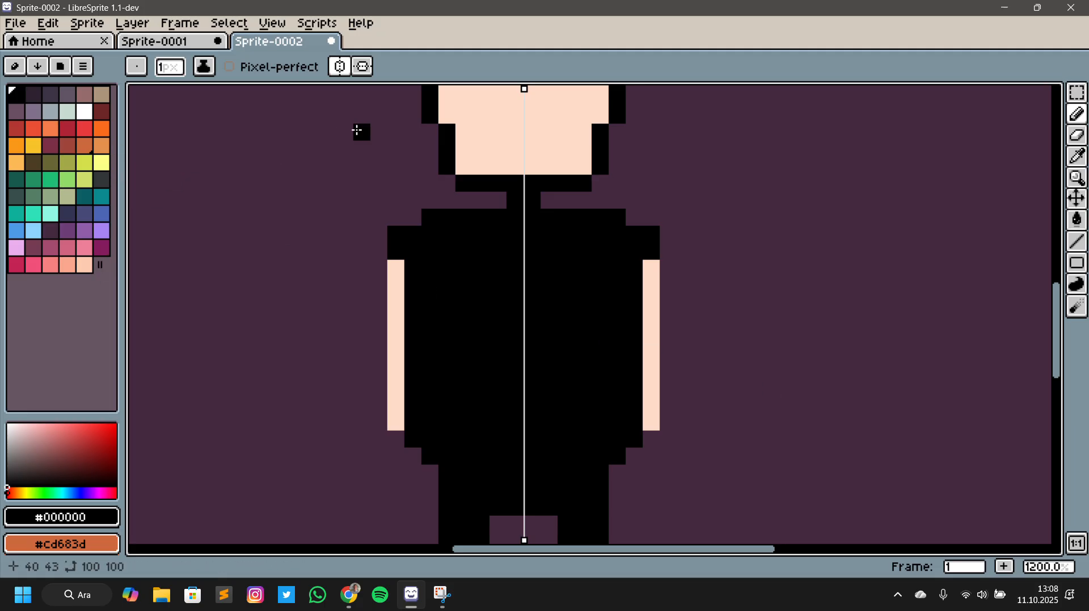
pyautogui.click(471, 29)
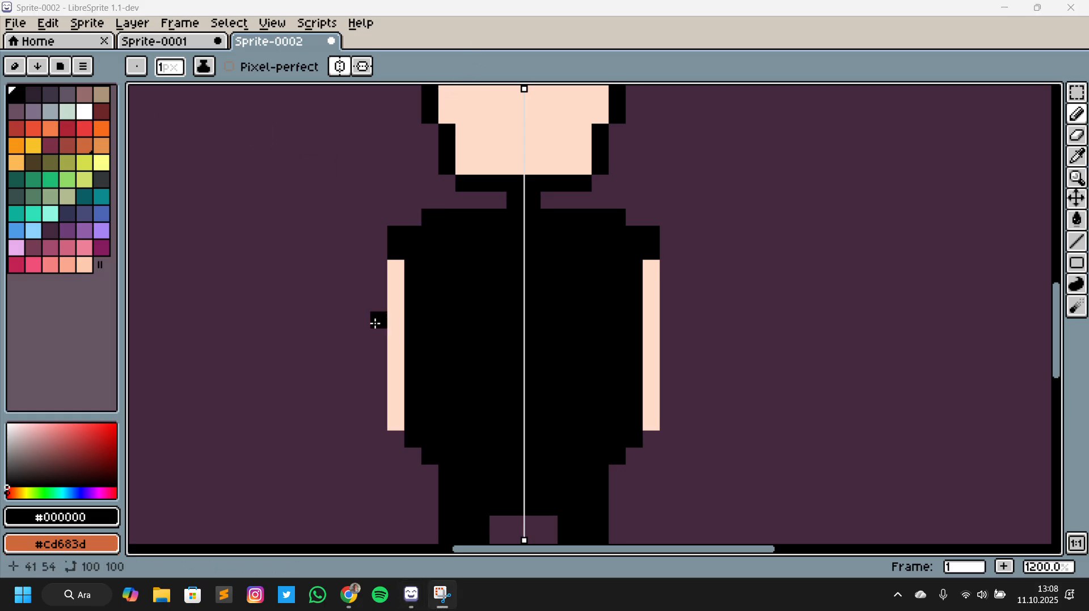
pyautogui.scroll(-1, 699, 324)
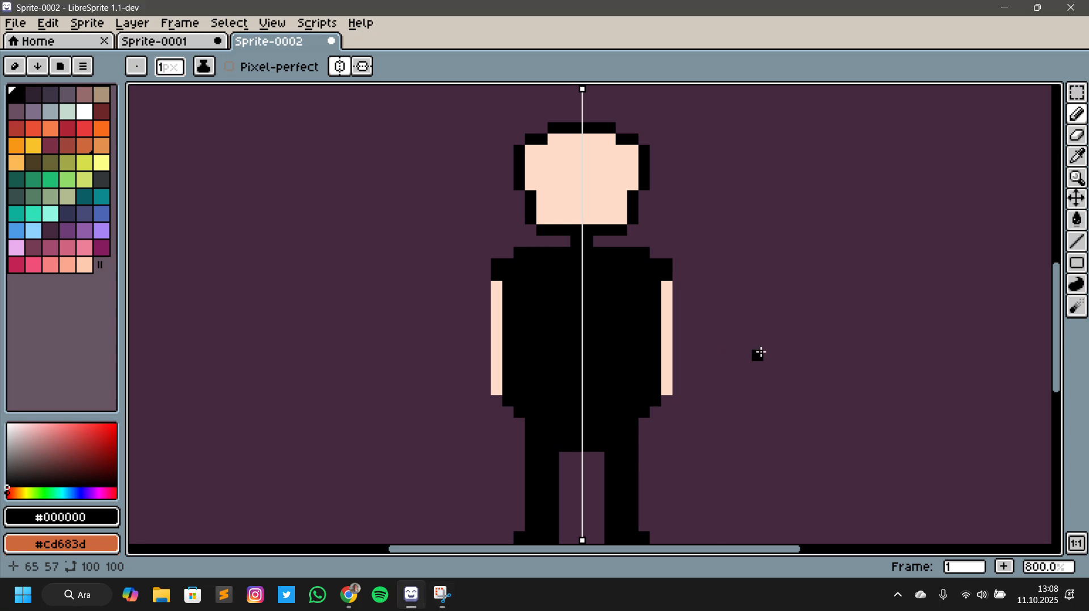
# Try narrowing the body by painting its outermost arm and shoulder pixels in the background colour #45293f, undoing the extra pencil stroke
pyautogui.press('v')
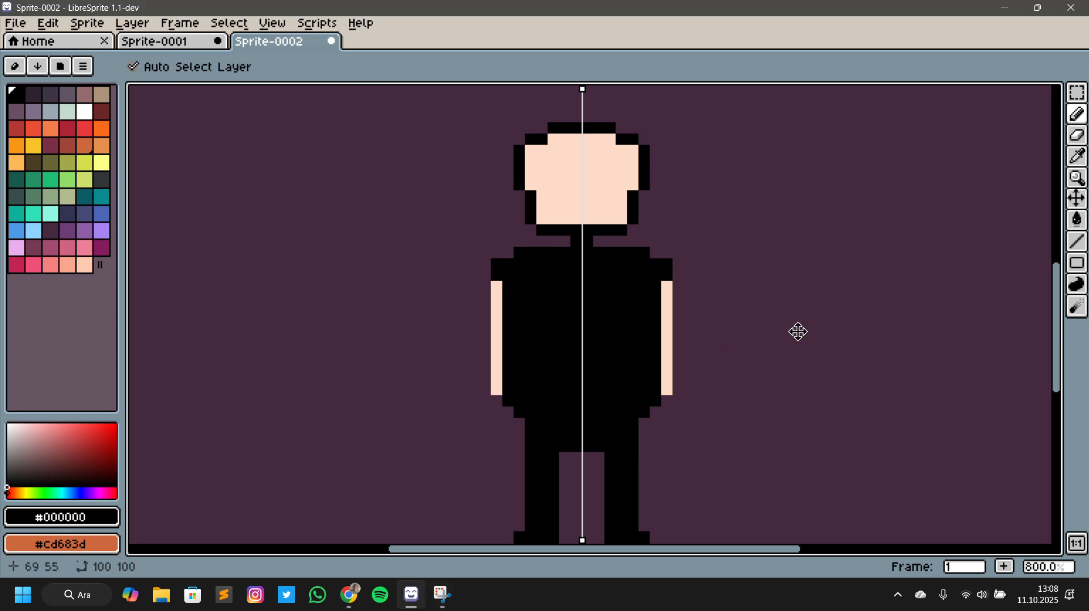
pyautogui.press('i')
pyautogui.click(845, 309)
pyautogui.press('b')
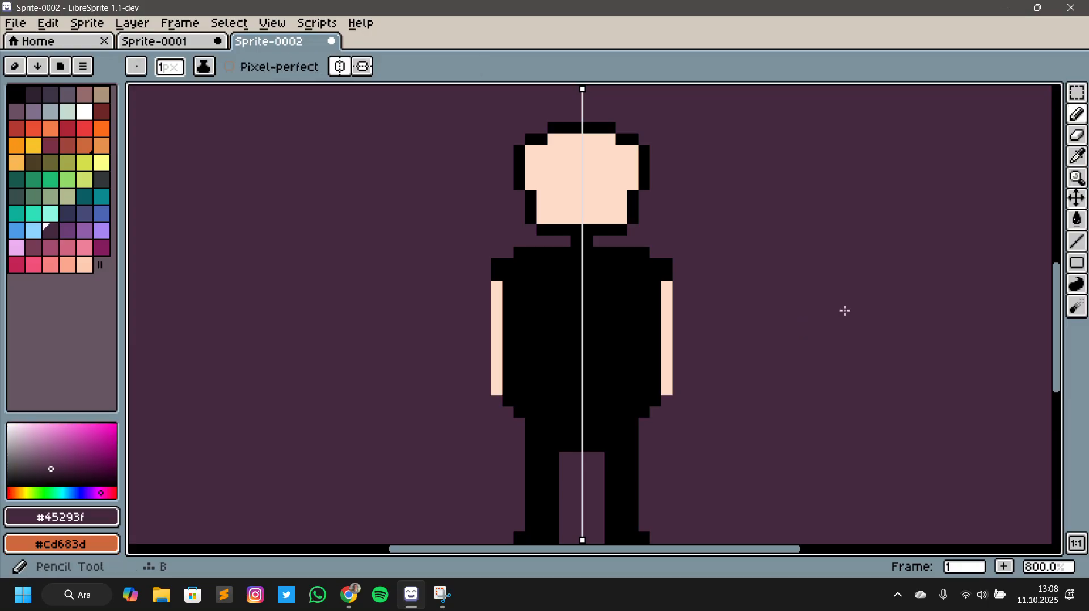
pyautogui.moveTo(495, 261); pyautogui.dragTo(496, 394)
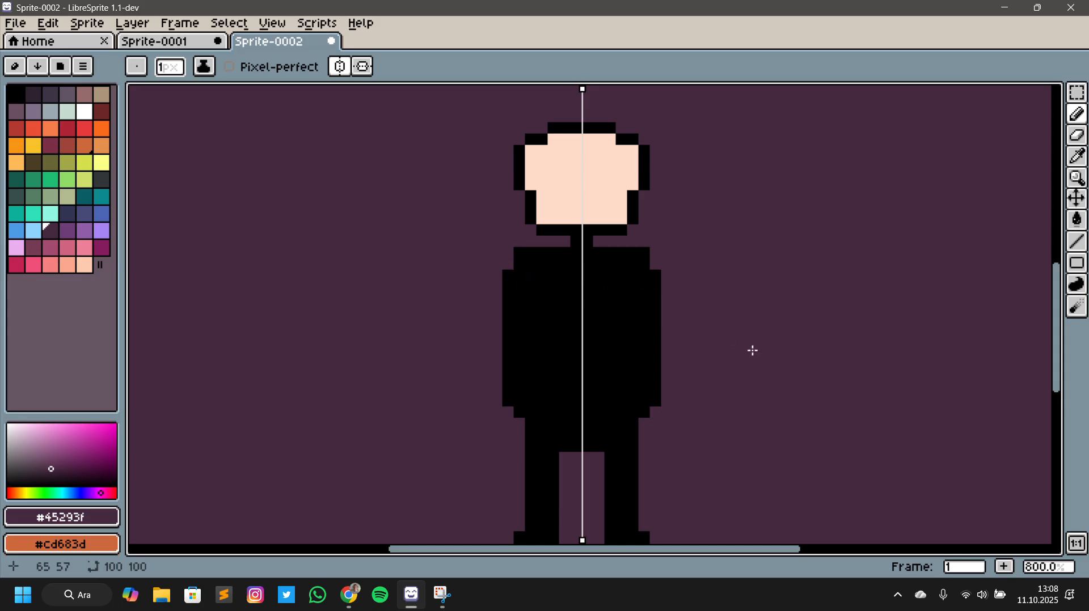
pyautogui.press('v')
pyautogui.hotkey('ctrl', 'z')
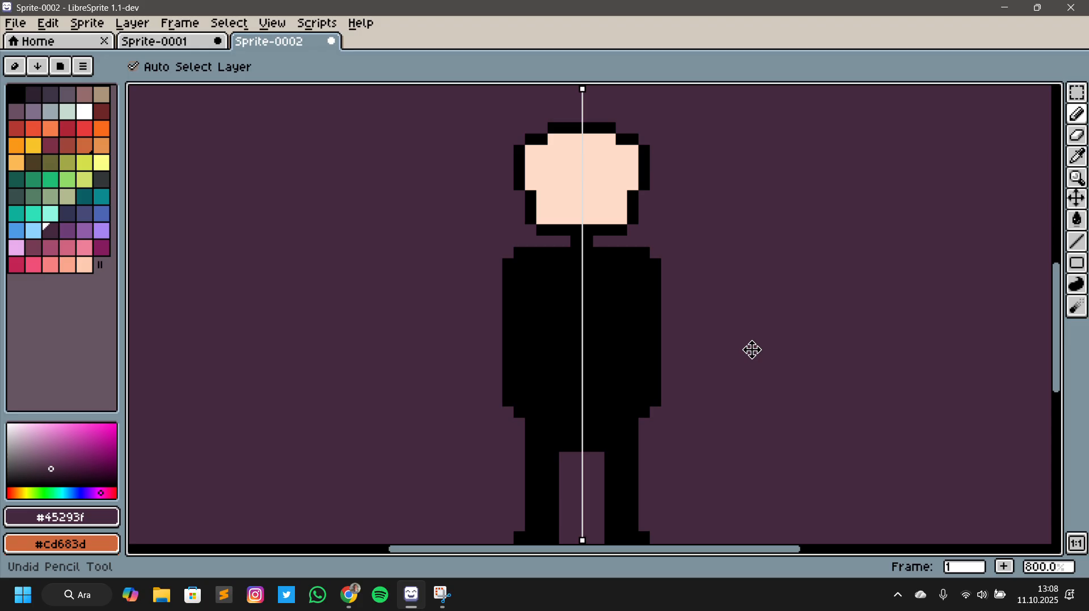
# Try a light blue stripe down the middle of the torso, and undo it together with the body narrowing
pyautogui.press('b')
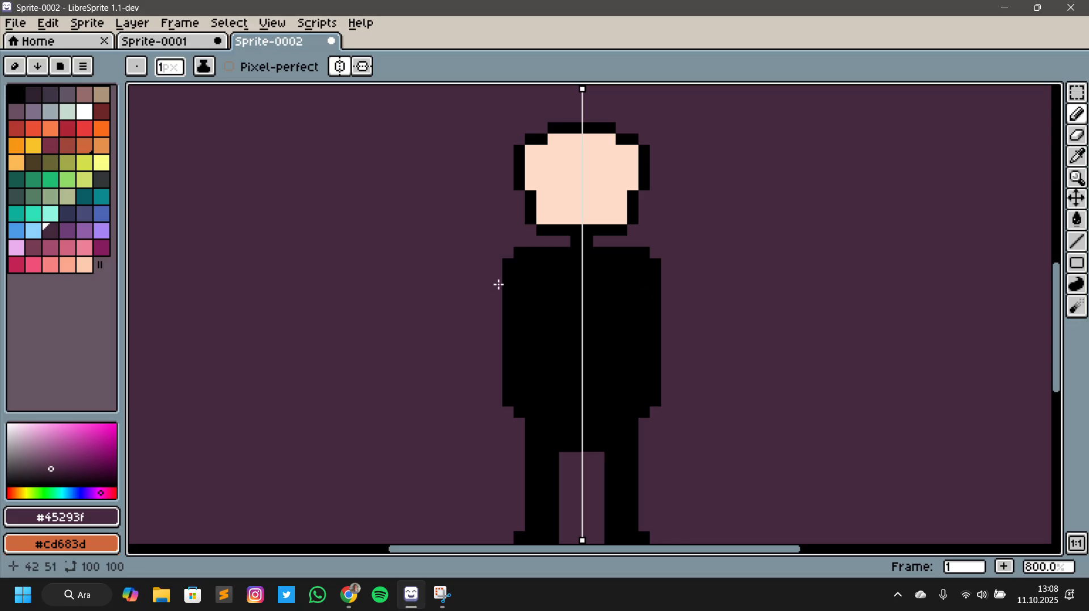
pyautogui.click(552, 264)
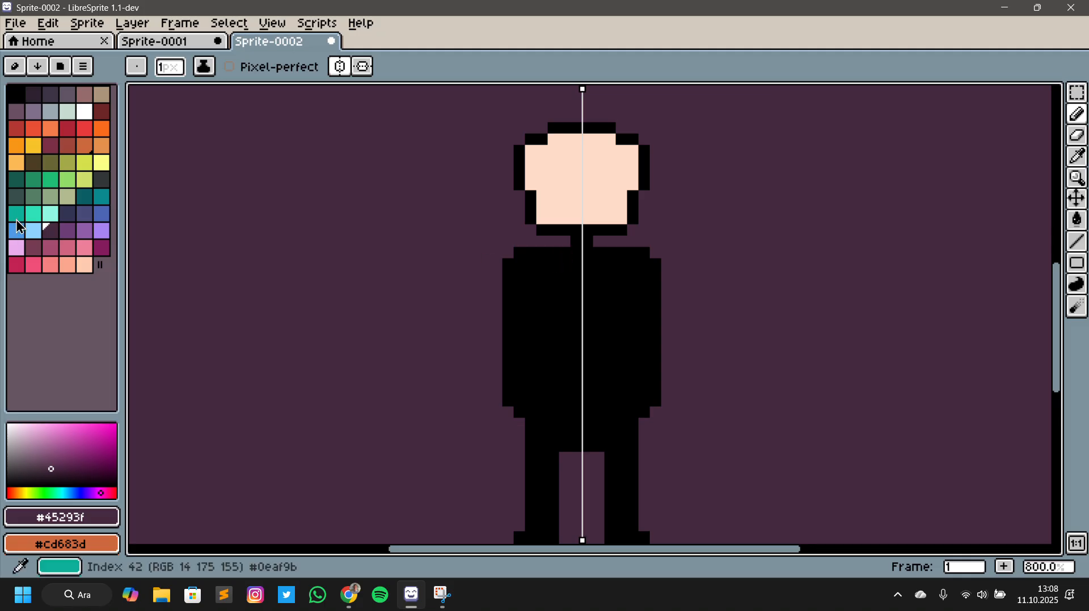
pyautogui.click(33, 230)
pyautogui.moveTo(567, 255)
pyautogui.mouseDown()
pyautogui.moveTo(570, 270)
pyautogui.moveTo(565, 261)
pyautogui.moveTo(576, 258)
pyautogui.moveTo(565, 309)
pyautogui.moveTo(574, 409)
pyautogui.moveTo(567, 324)
pyautogui.moveTo(575, 310)
pyautogui.moveTo(584, 333)
pyautogui.mouseUp()
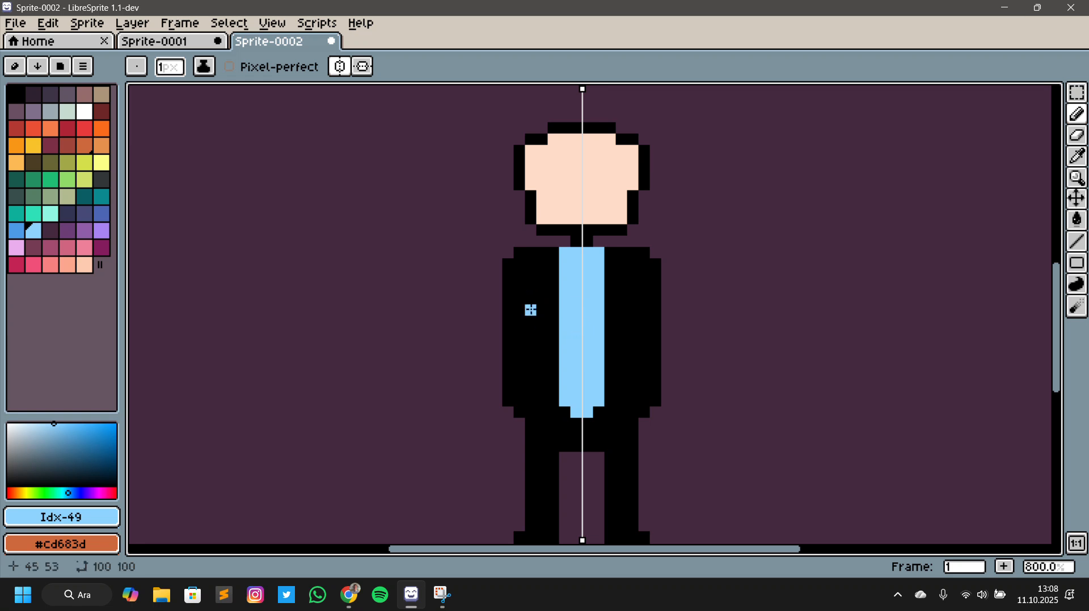
pyautogui.press('v')
pyautogui.hotkey('ctrl', 'z')
pyautogui.hotkey('ctrl', 'z')
pyautogui.press('b')
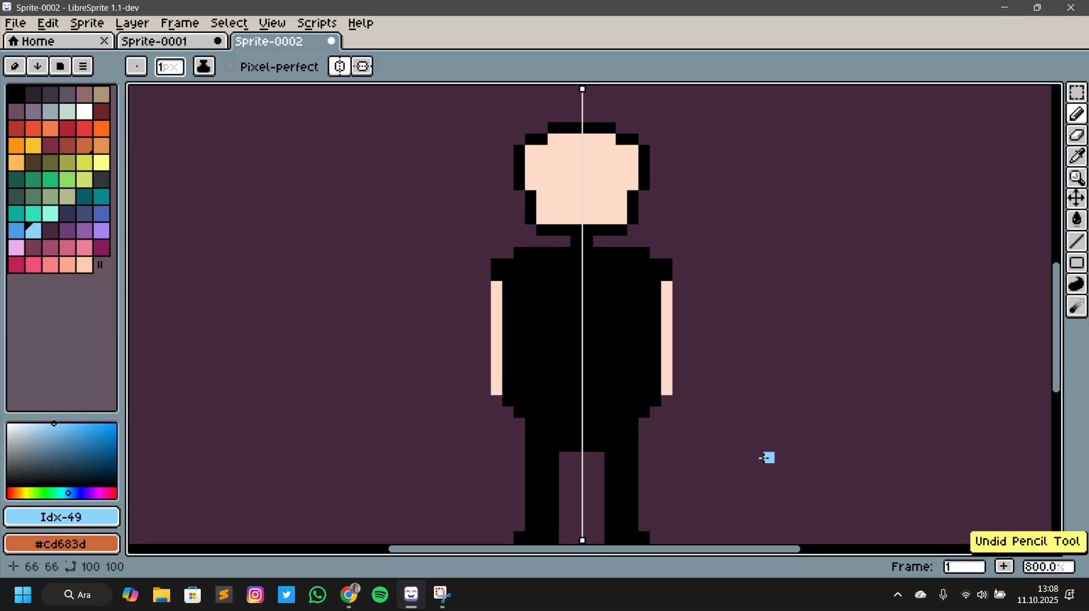
# Sample the background colour #45293f and paint over the outermost pixel column of both arms and shoulders
pyautogui.press('i')
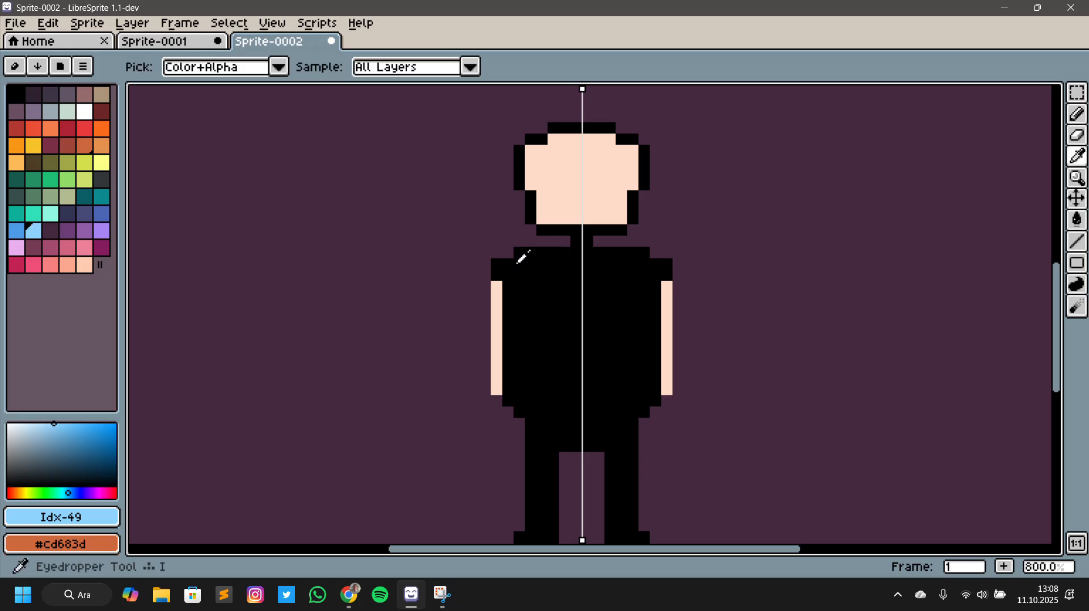
pyautogui.click(851, 290)
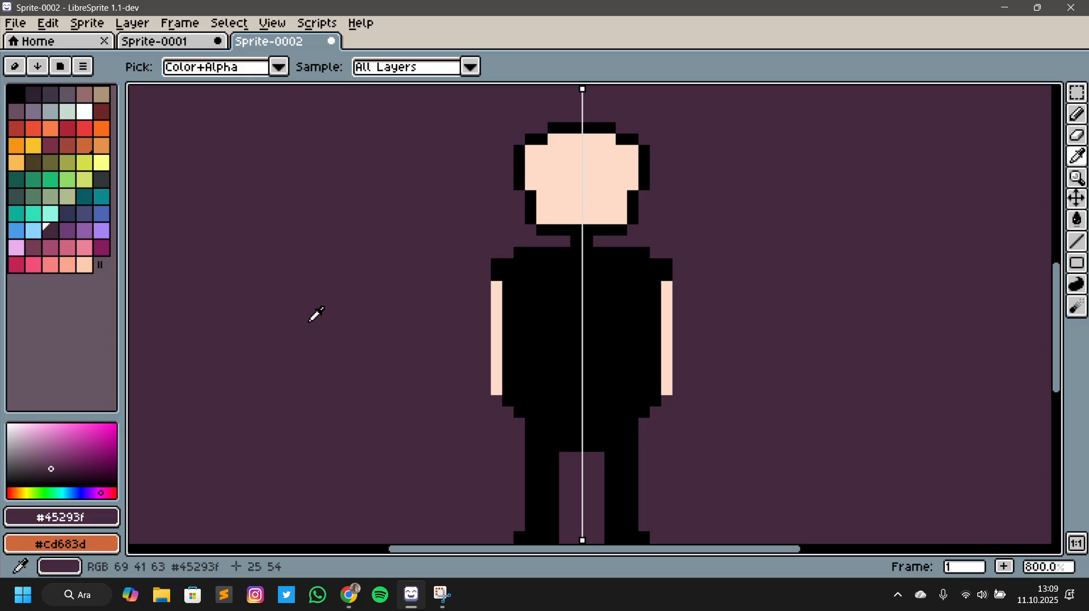
pyautogui.press('b')
pyautogui.moveTo(498, 264); pyautogui.dragTo(495, 390)
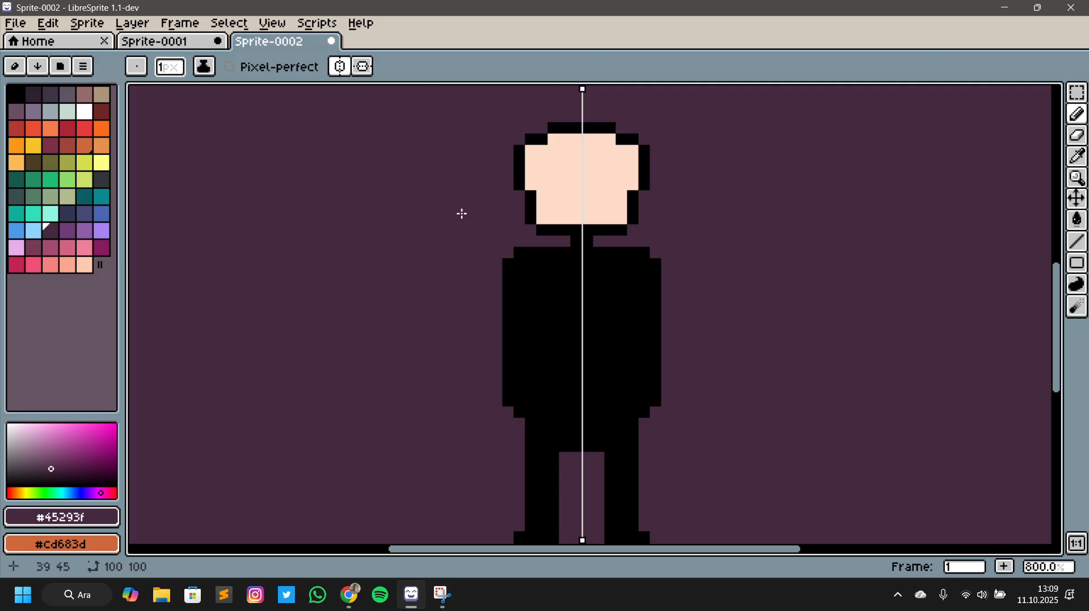
# Sample the face colour #ffdcc9 and draw mirrored arm lines about 12 pixels long on the torso's outer edges
pyautogui.keyDown('alt'); pyautogui.click(555, 187); pyautogui.keyUp('alt')
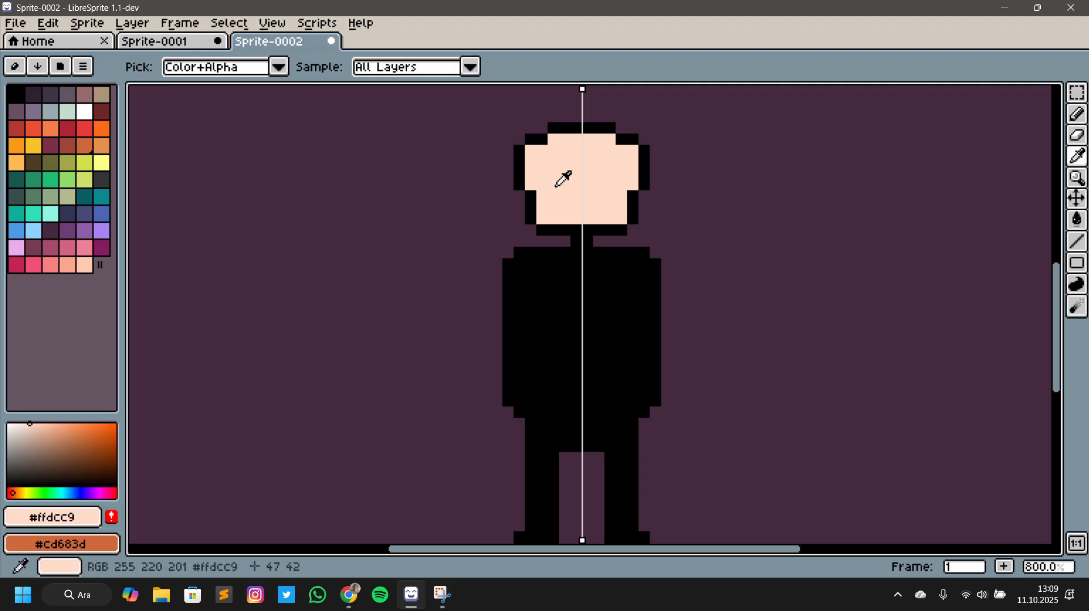
pyautogui.press('l')
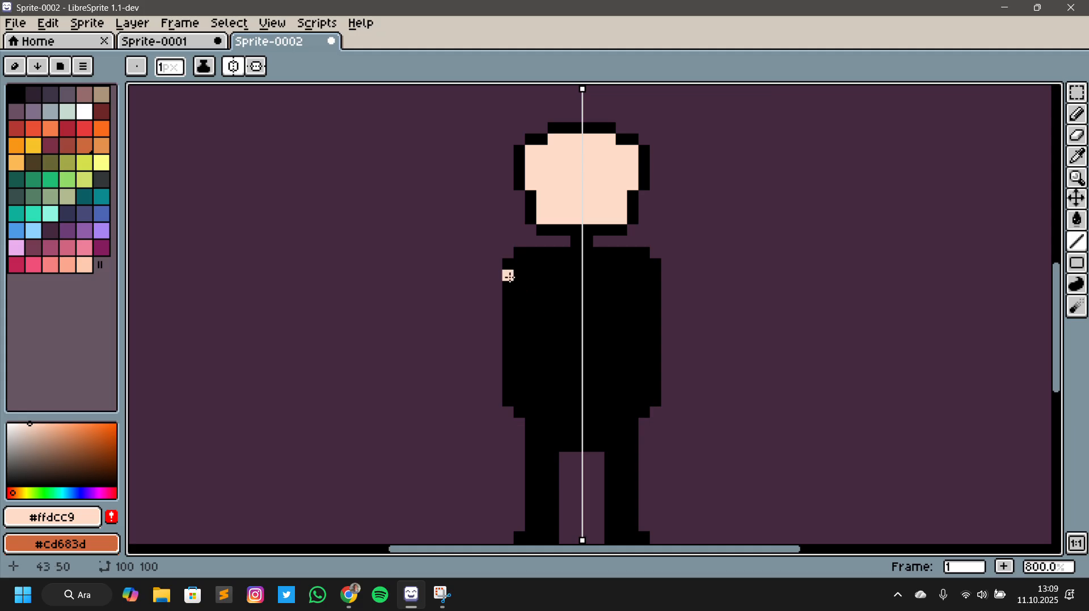
pyautogui.moveTo(508, 275); pyautogui.dragTo(503, 396)
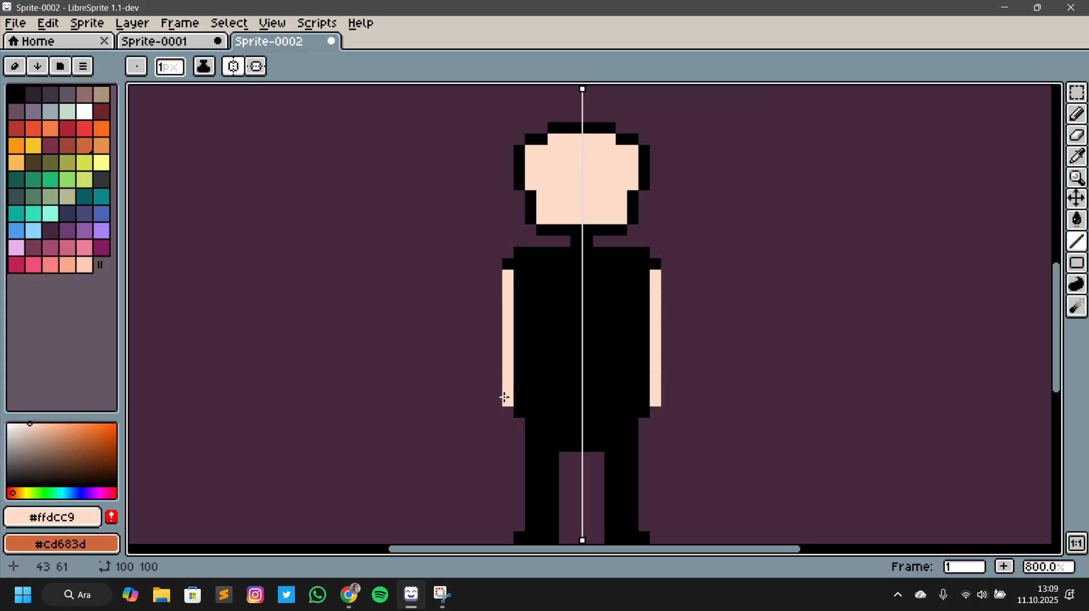
# Sample black from the torso and paint over the topmost pixel of both arms to lengthen the sleeves
pyautogui.press('i')
pyautogui.click(604, 391)
pyautogui.press('b')
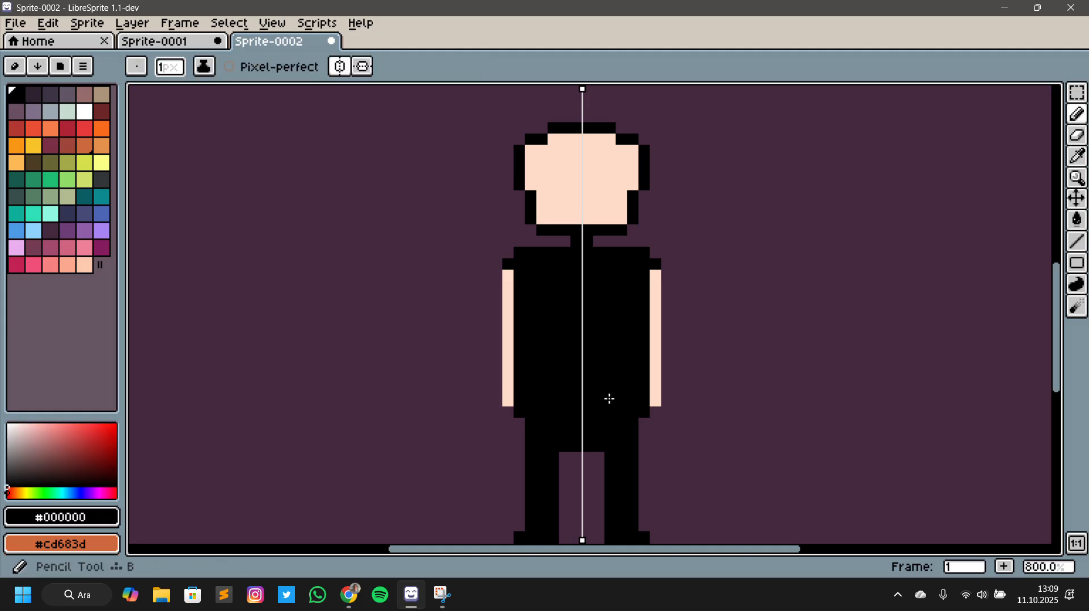
pyautogui.click(507, 275)
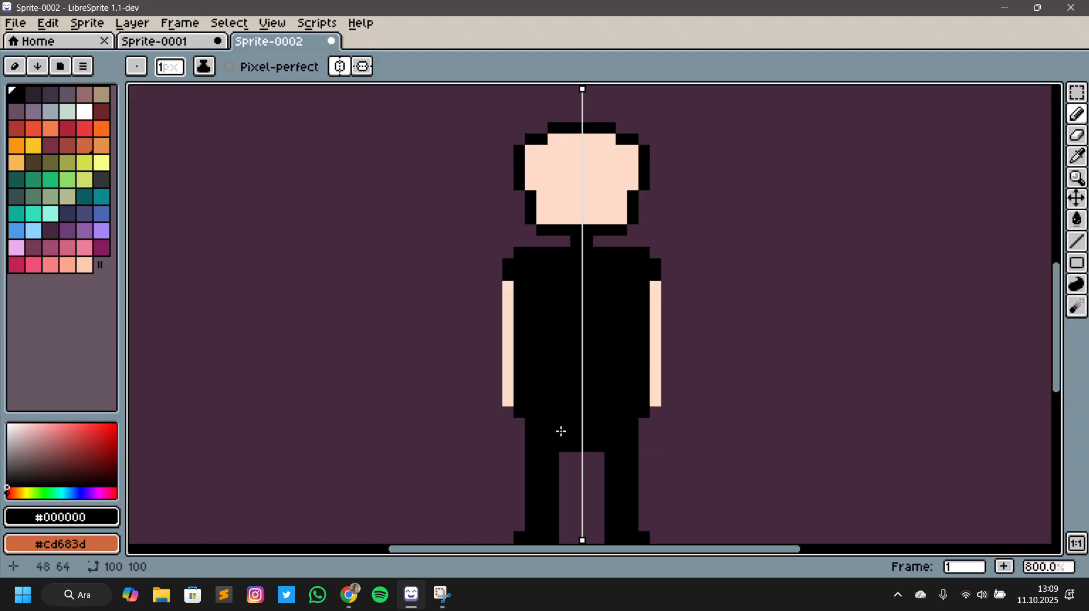
# Draw a mirrored teal #0b8a8f stripe, two pixels wide and about 14 pixels long, down the middle of the torso
pyautogui.scroll(-4, 596, 457)
pyautogui.scroll(3, 725, 463)
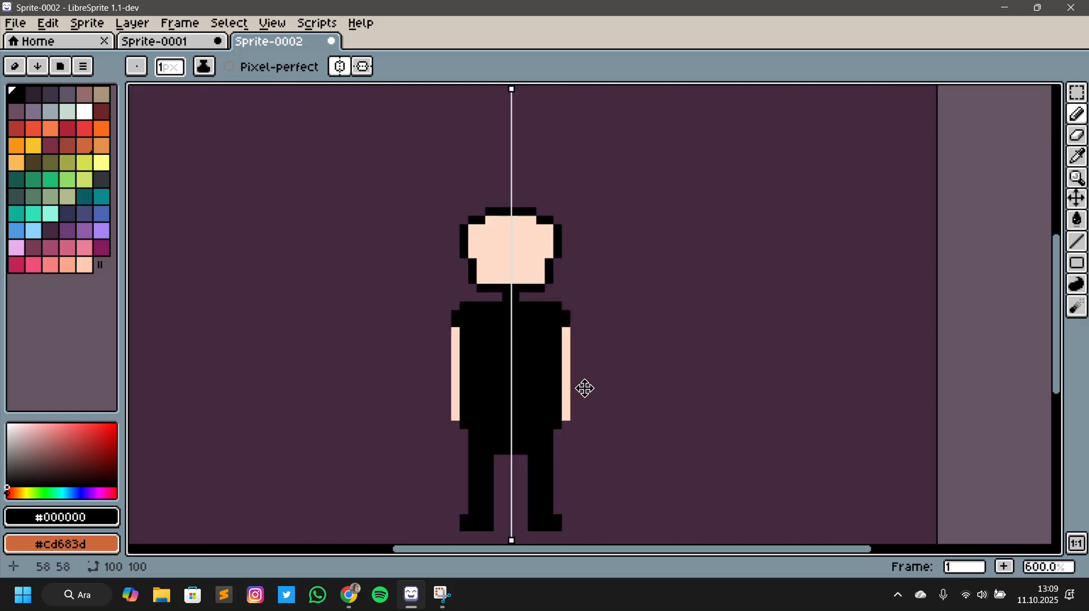
pyautogui.scroll(3, 585, 389)
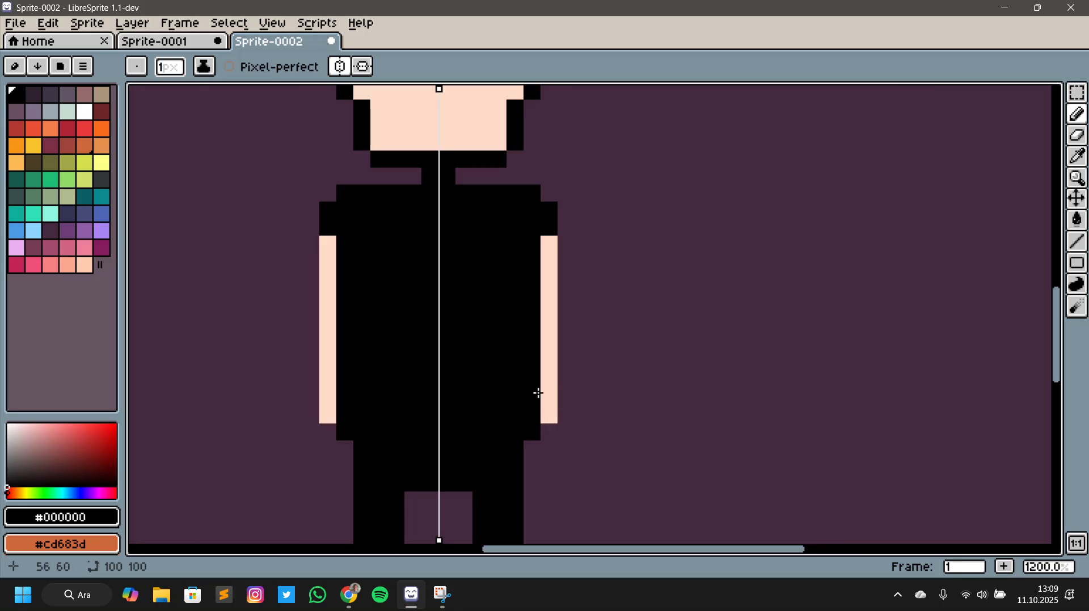
pyautogui.click(101, 199)
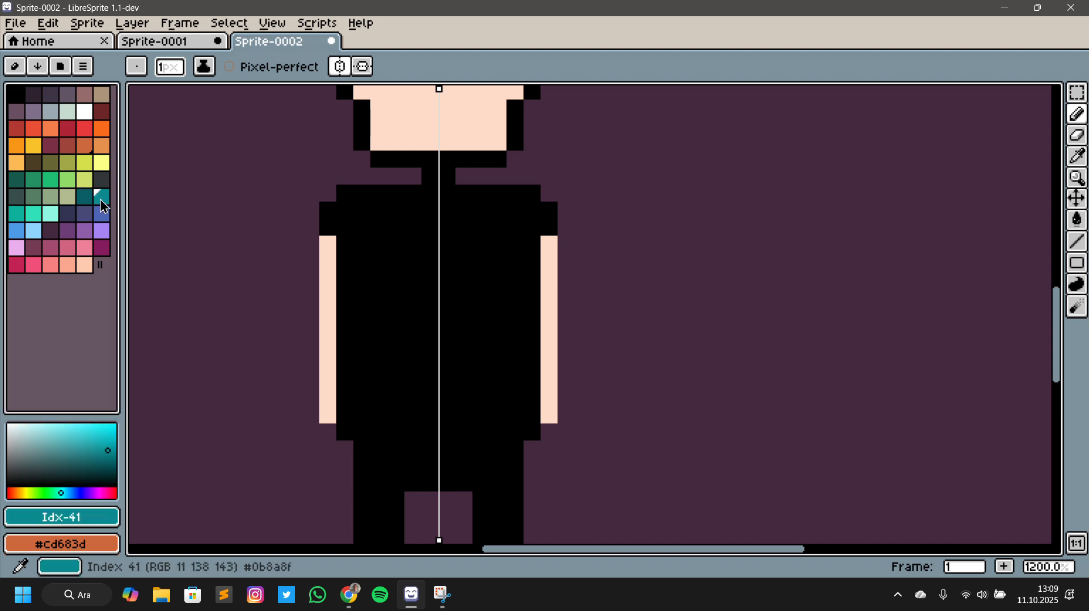
pyautogui.click(327, 361)
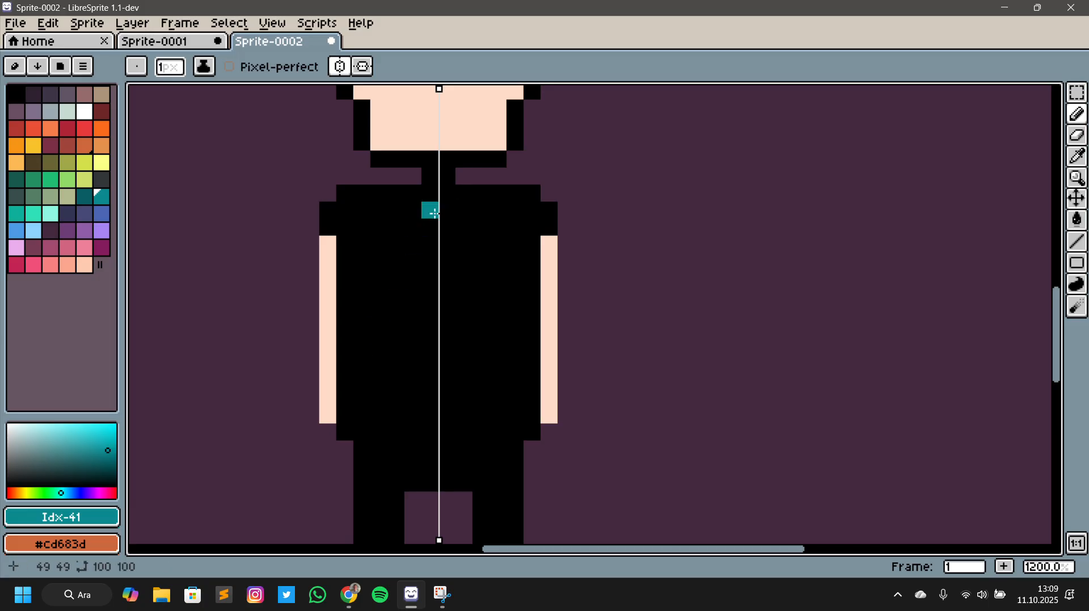
pyautogui.moveTo(430, 202); pyautogui.dragTo(437, 421)
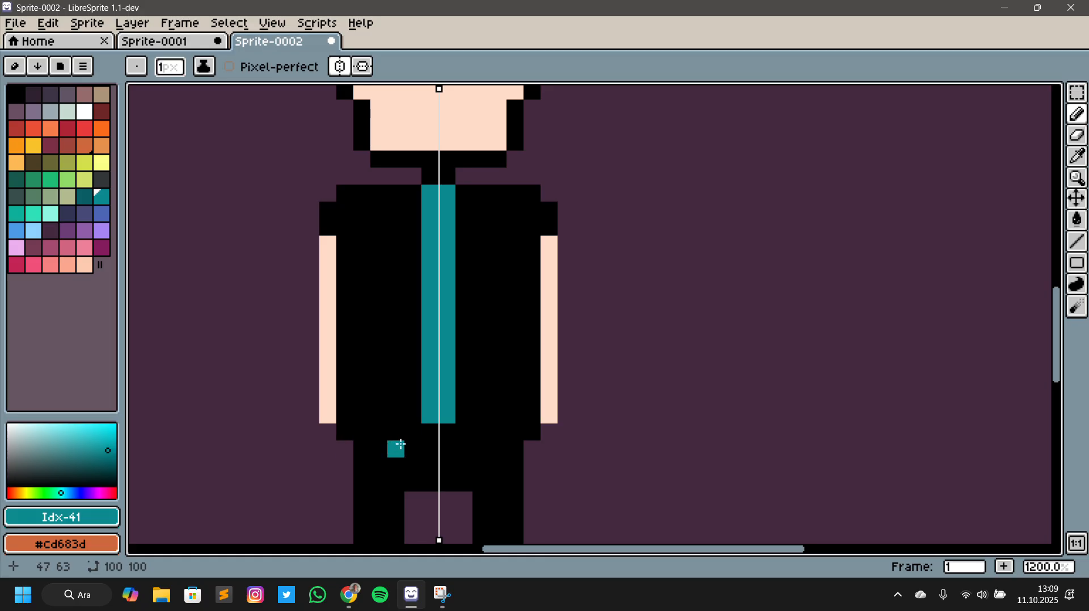
# Try extending the teal stripe past the torso's lower edge and adding one pixel on each side near its end
pyautogui.moveTo(425, 435); pyautogui.dragTo(425, 445)
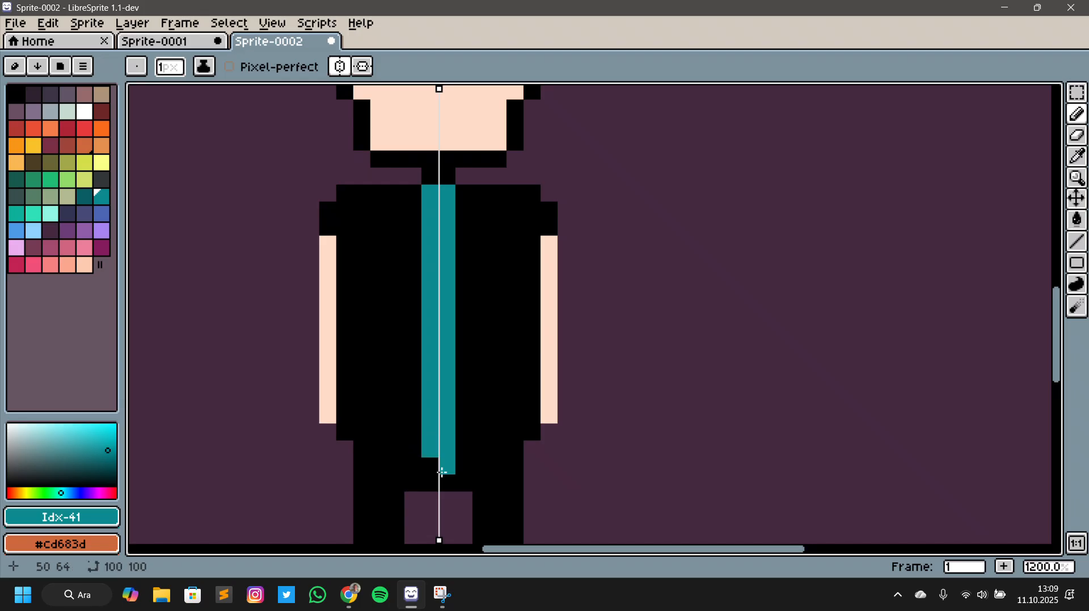
pyautogui.scroll(-2, 615, 490)
pyautogui.scroll(2, 615, 490)
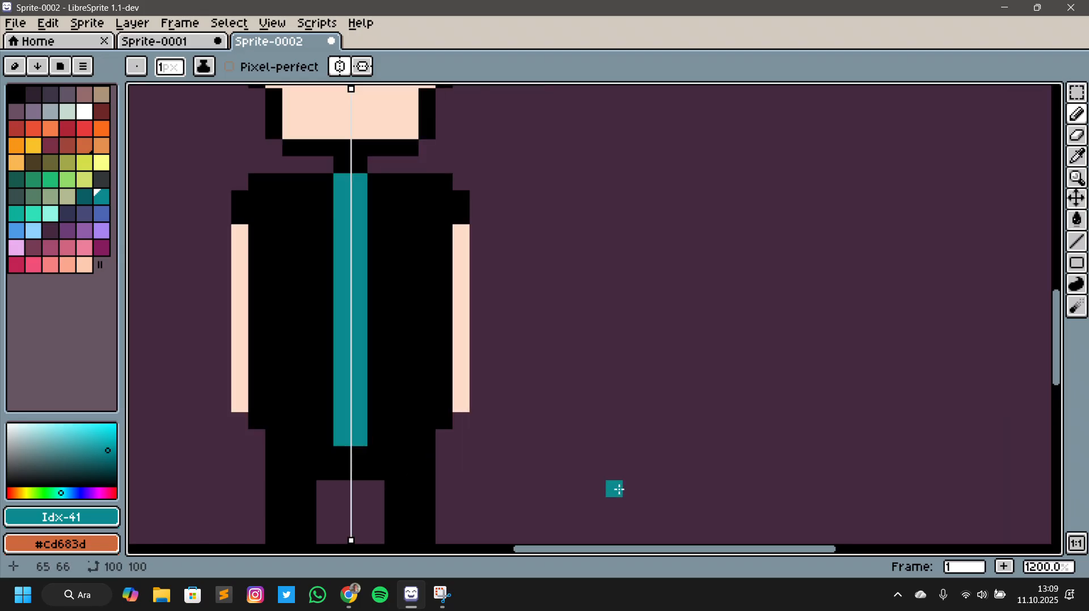
pyautogui.moveTo(518, 489); pyautogui.dragTo(601, 452)
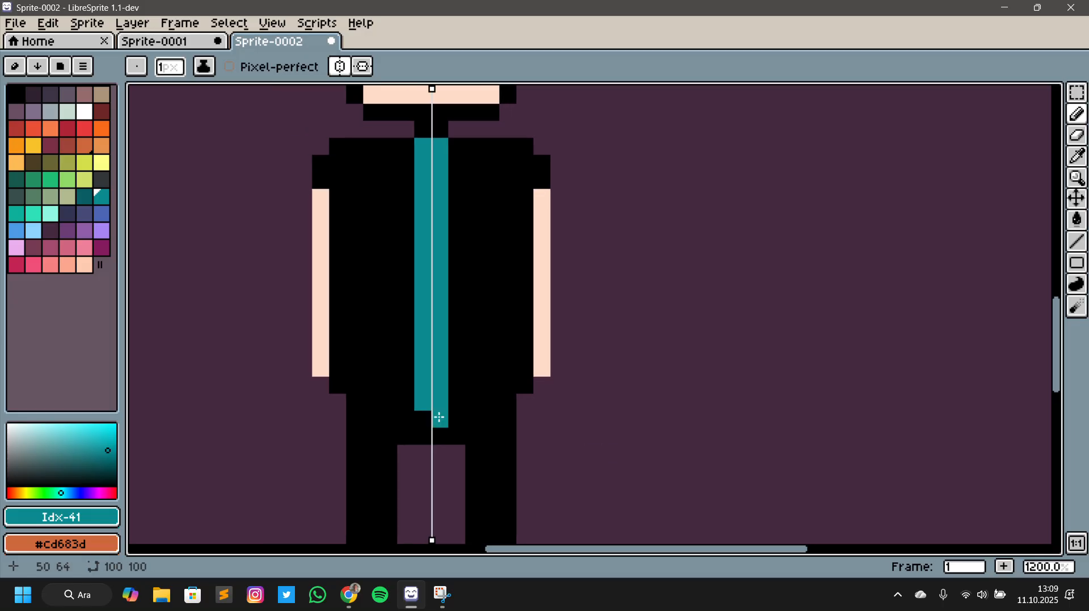
pyautogui.moveTo(403, 386); pyautogui.dragTo(457, 386)
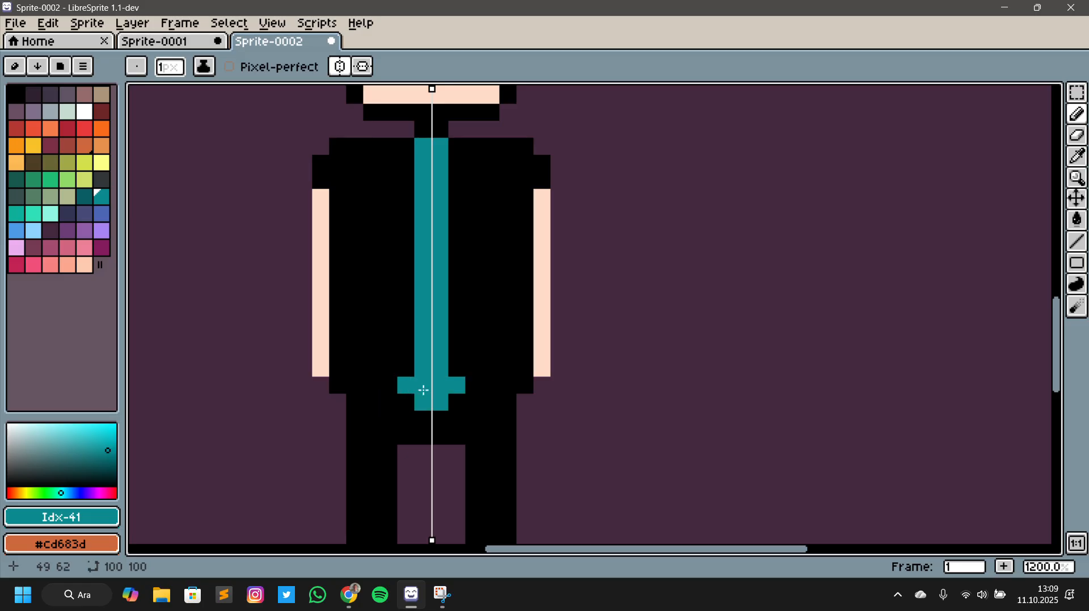
# Undo the widened lower end of the stripe and finish the stripe level with the torso's lower edge
pyautogui.press('v')
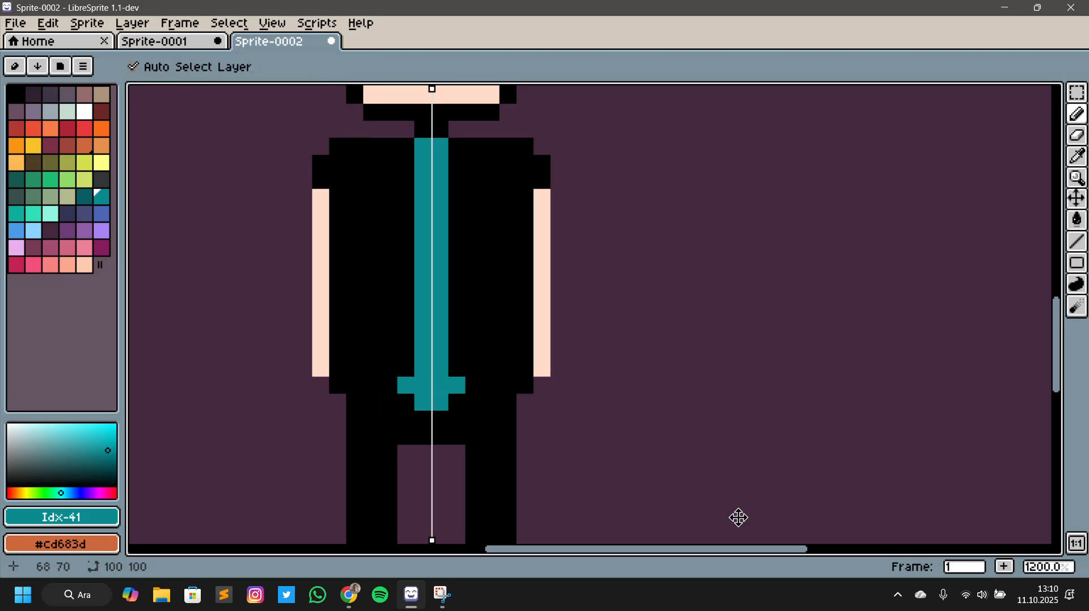
pyautogui.hotkey('ctrl', 'z')
pyautogui.press('b')
pyautogui.click(440, 386)
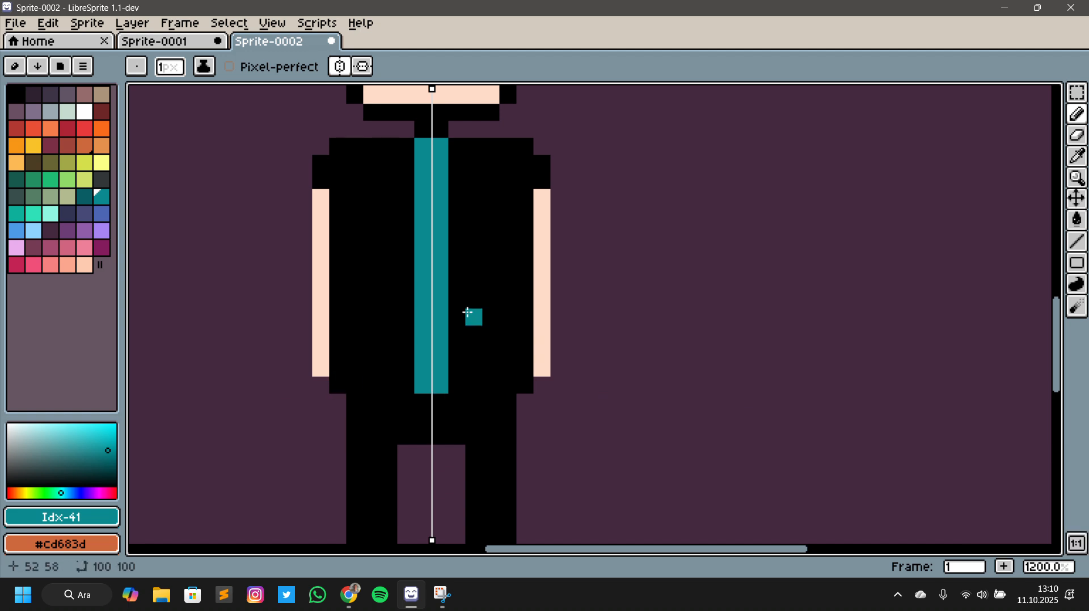
pyautogui.scroll(3, 546, 303)
pyautogui.scroll(-6, 547, 304)
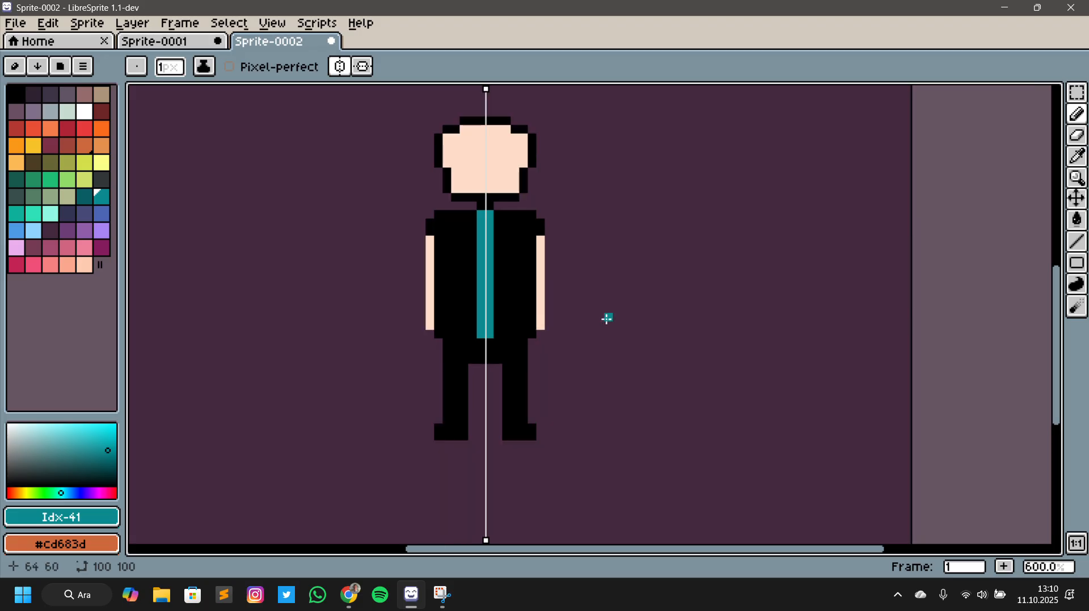
pyautogui.hscroll(-2, 630, 343)
pyautogui.scroll(2, 598, 380)
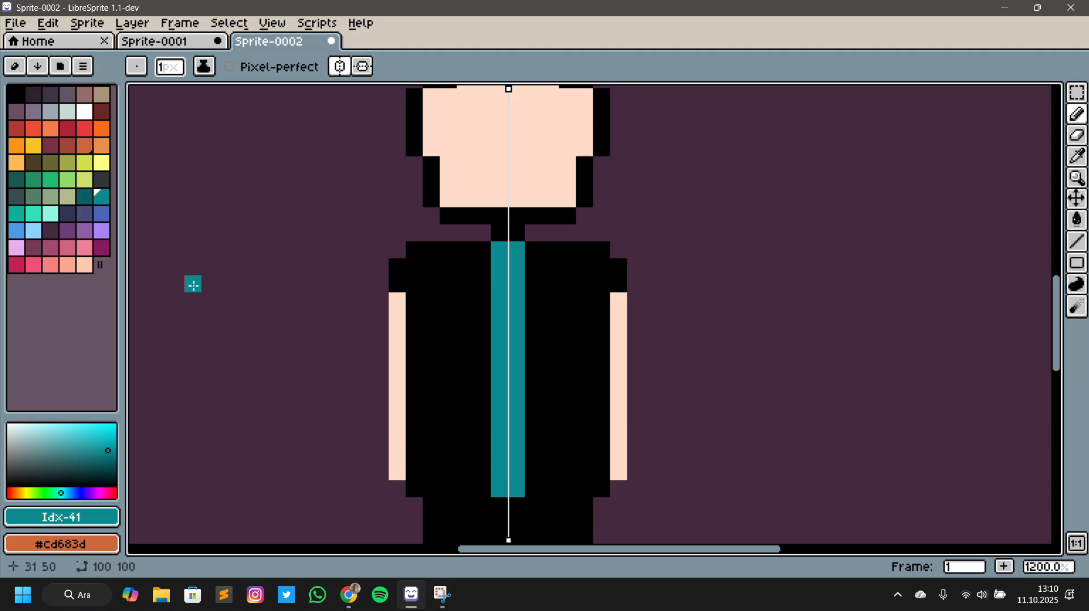
pyautogui.scroll(-3, 330, 382)
pyautogui.scroll(1, 372, 376)
pyautogui.moveTo(372, 377); pyautogui.dragTo(394, 330)
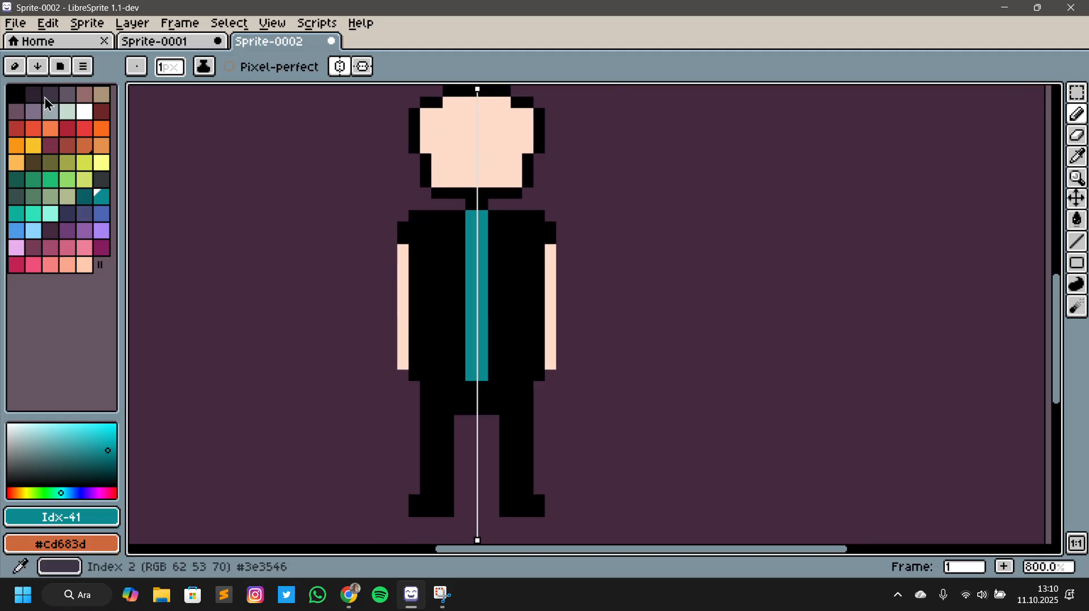
# Fill the background around the character with green #1ebc73 and the torso stripe with the blue-grey palette colour Idx-8
pyautogui.click(67, 94)
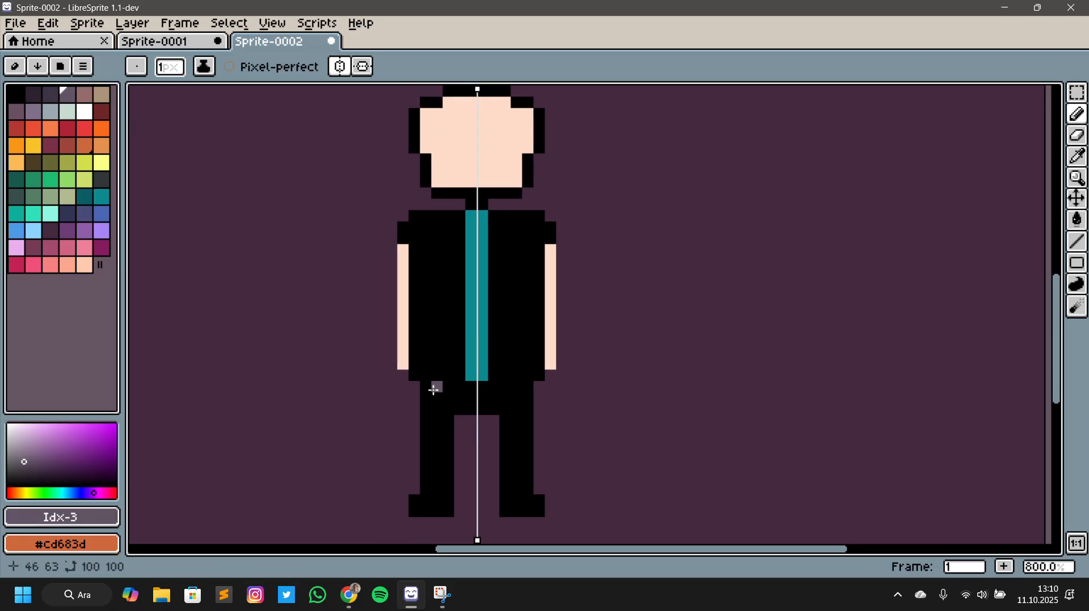
pyautogui.click(51, 112)
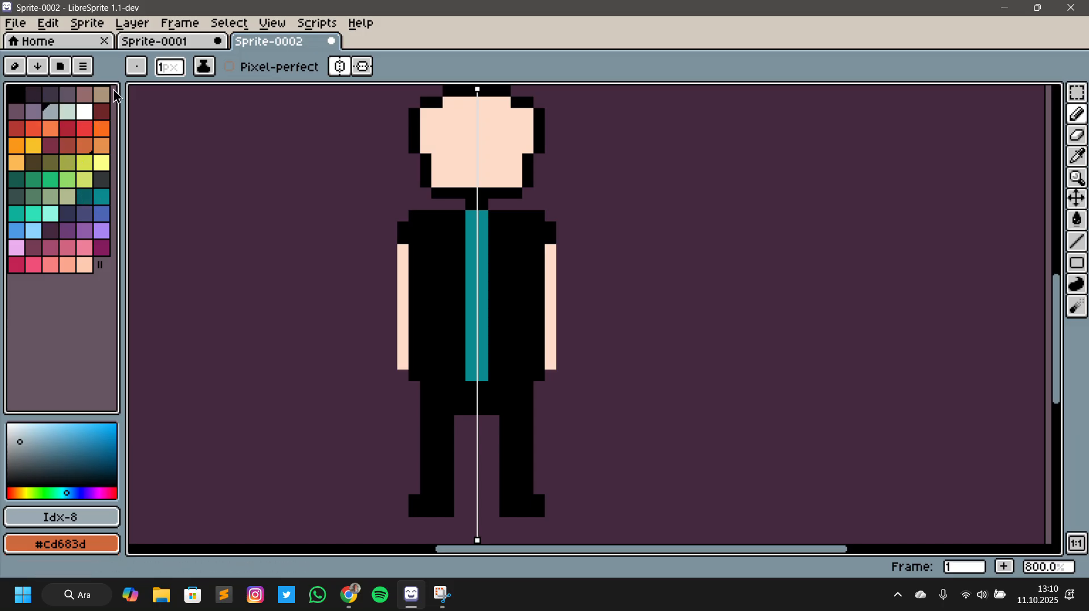
pyautogui.click(48, 182)
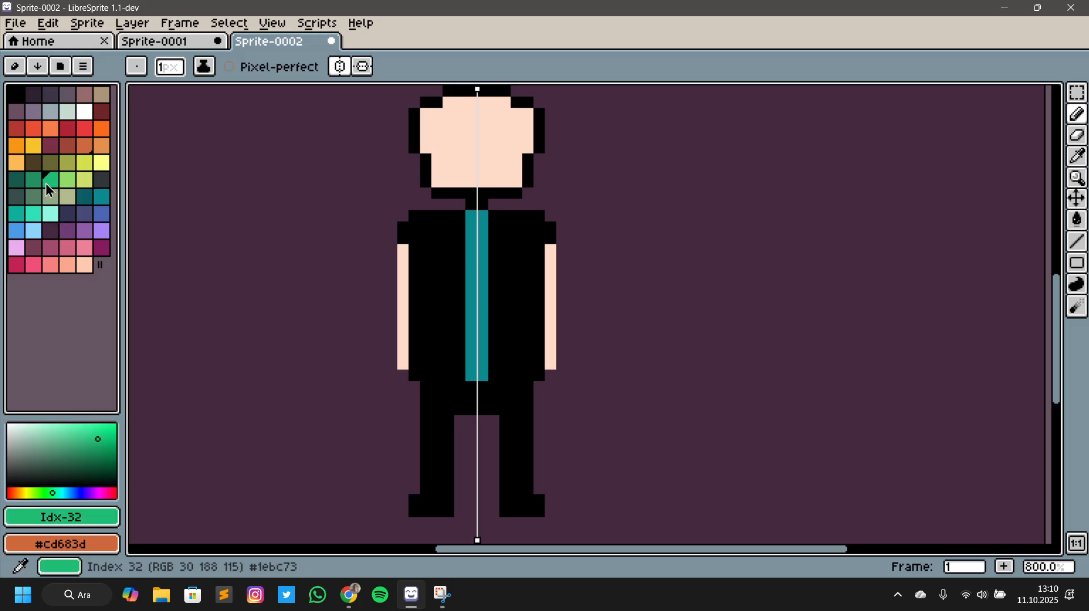
pyautogui.press('g')
pyautogui.click(173, 227)
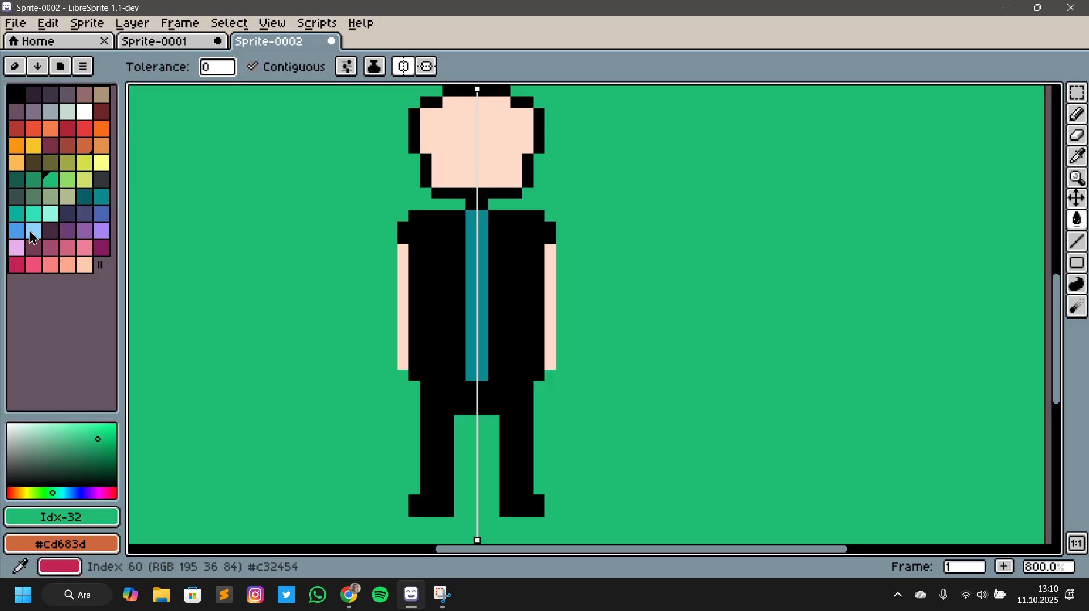
pyautogui.click(53, 118)
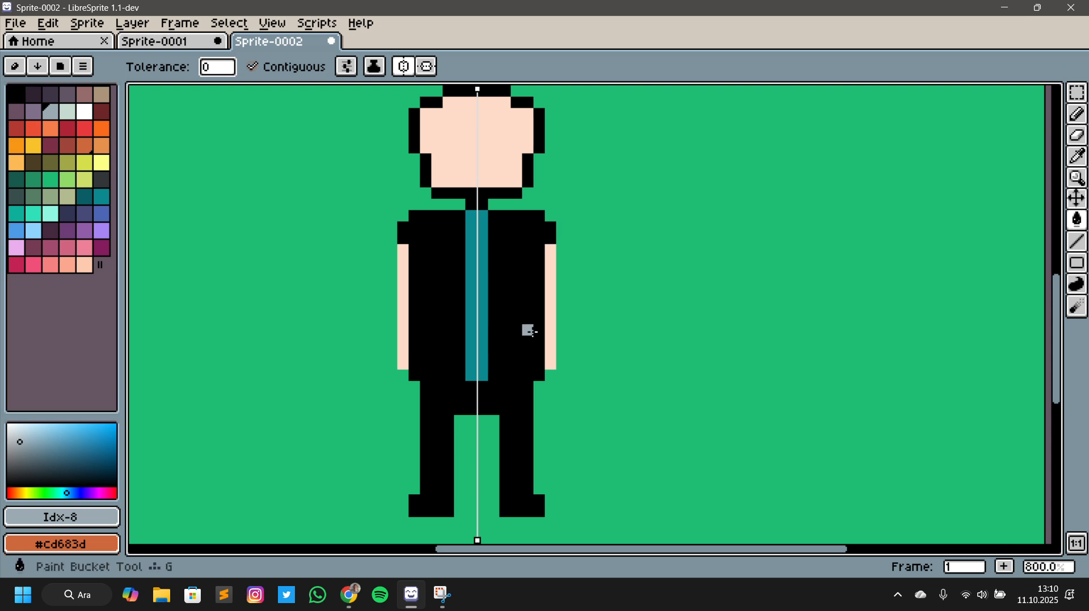
pyautogui.click(490, 330)
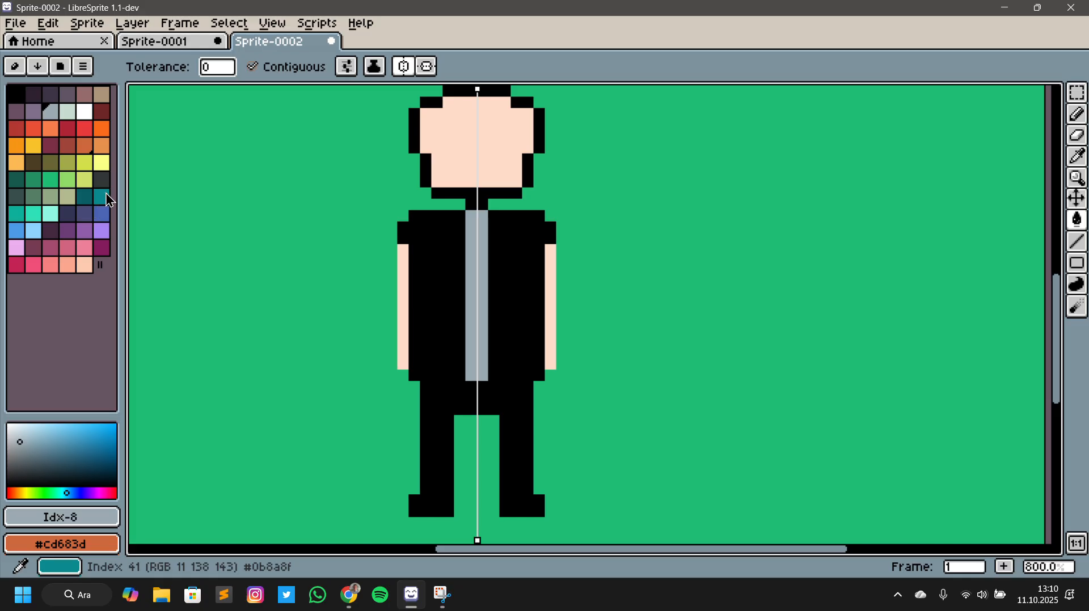
# Try filling the black body with purple-grey Idx-3, undo it, and paint only the trousers in that colour down to the shoes
pyautogui.click(52, 95)
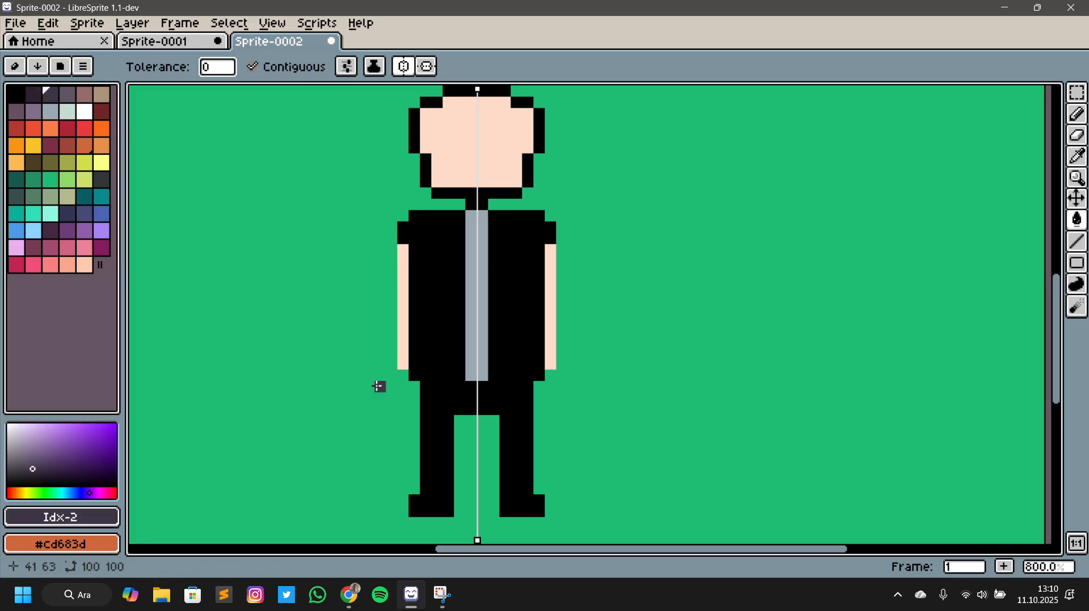
pyautogui.click(67, 95)
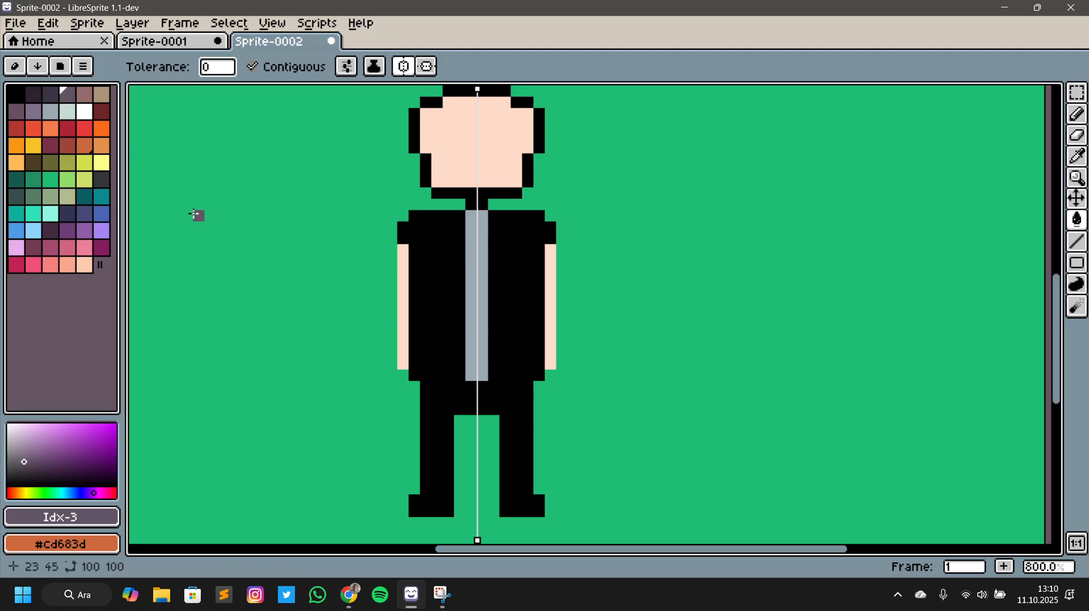
pyautogui.click(428, 388)
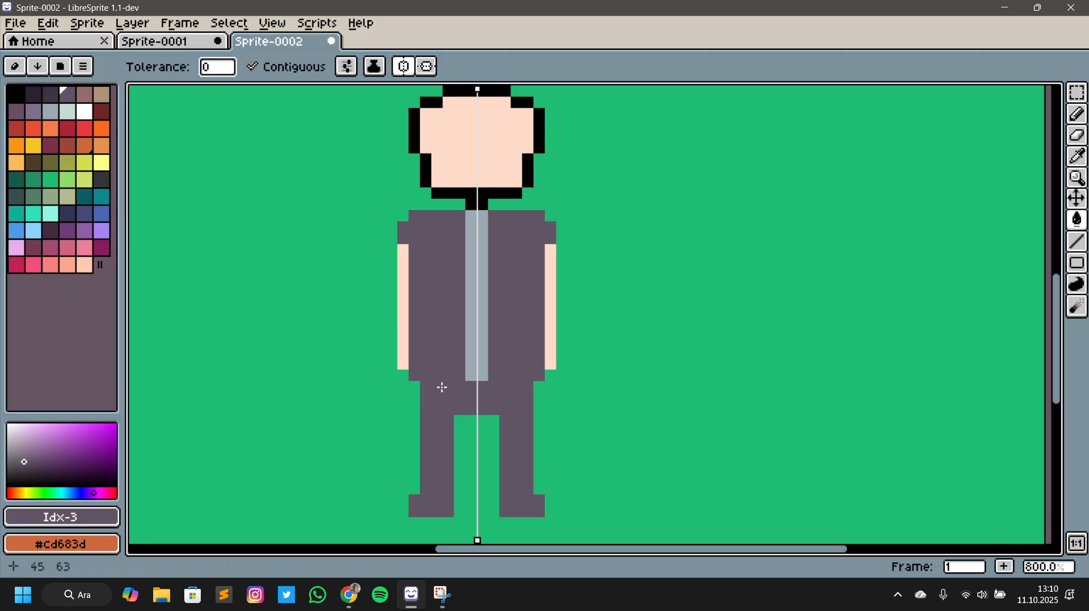
pyautogui.press('v')
pyautogui.hotkey('ctrl', 'z')
pyautogui.press('b')
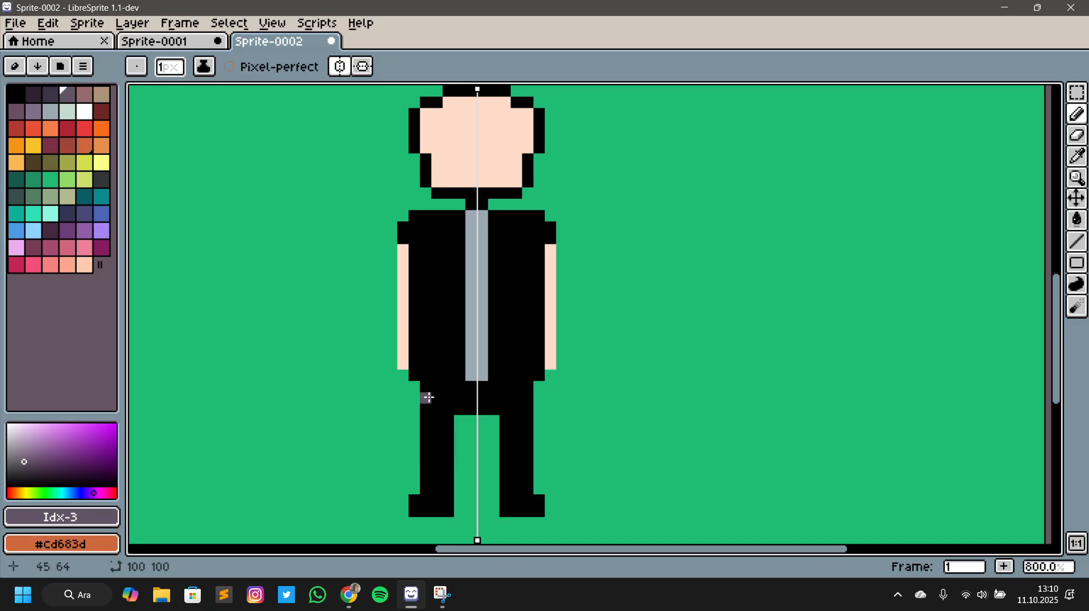
pyautogui.click(429, 397)
pyautogui.moveTo(426, 388)
pyautogui.mouseDown()
pyautogui.moveTo(484, 396)
pyautogui.moveTo(446, 396)
pyautogui.moveTo(435, 413)
pyautogui.moveTo(475, 406)
pyautogui.moveTo(430, 420)
pyautogui.moveTo(426, 406)
pyautogui.moveTo(435, 446)
pyautogui.moveTo(446, 423)
pyautogui.moveTo(442, 451)
pyautogui.moveTo(430, 441)
pyautogui.moveTo(432, 465)
pyautogui.moveTo(449, 454)
pyautogui.moveTo(438, 476)
pyautogui.mouseUp()
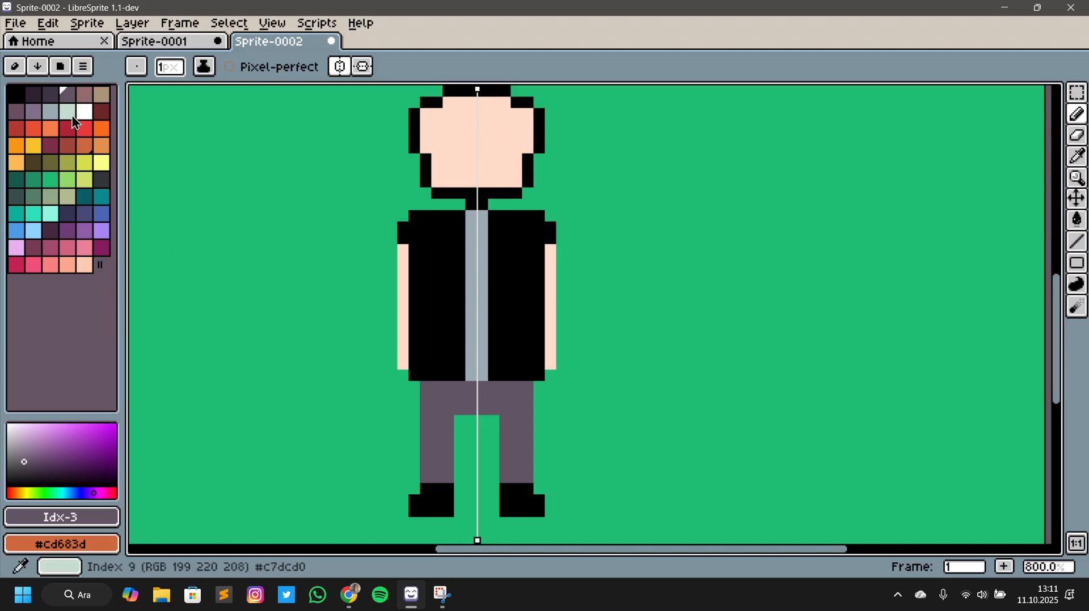
# Try the tan palette colour Idx-5 and the red Idx-12 as fills for both shoes
pyautogui.click(104, 100)
pyautogui.click(437, 508)
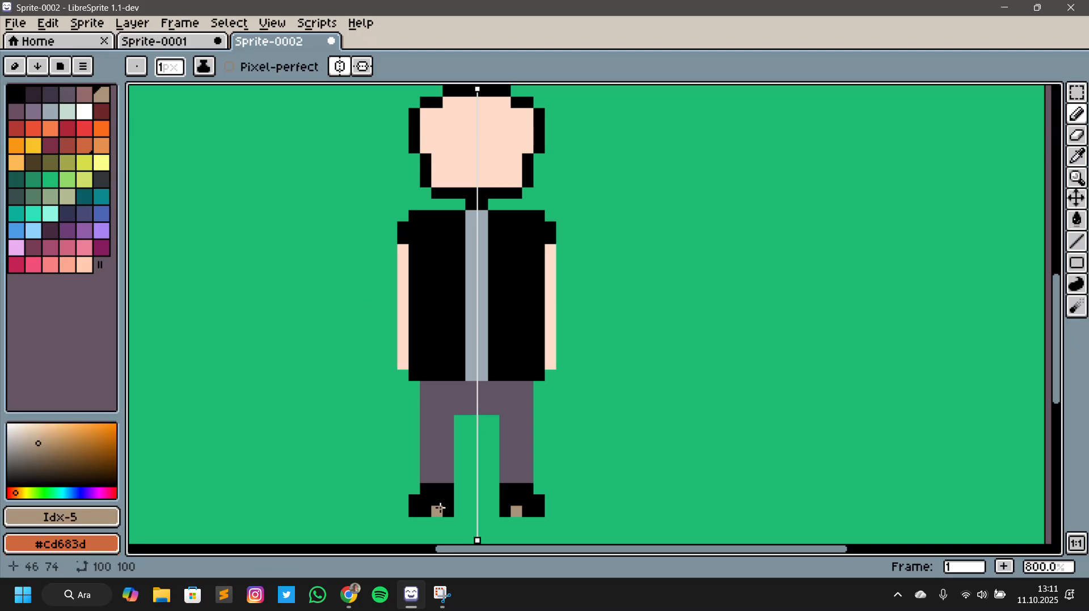
pyautogui.click(449, 508)
pyautogui.press('g')
pyautogui.click(431, 504)
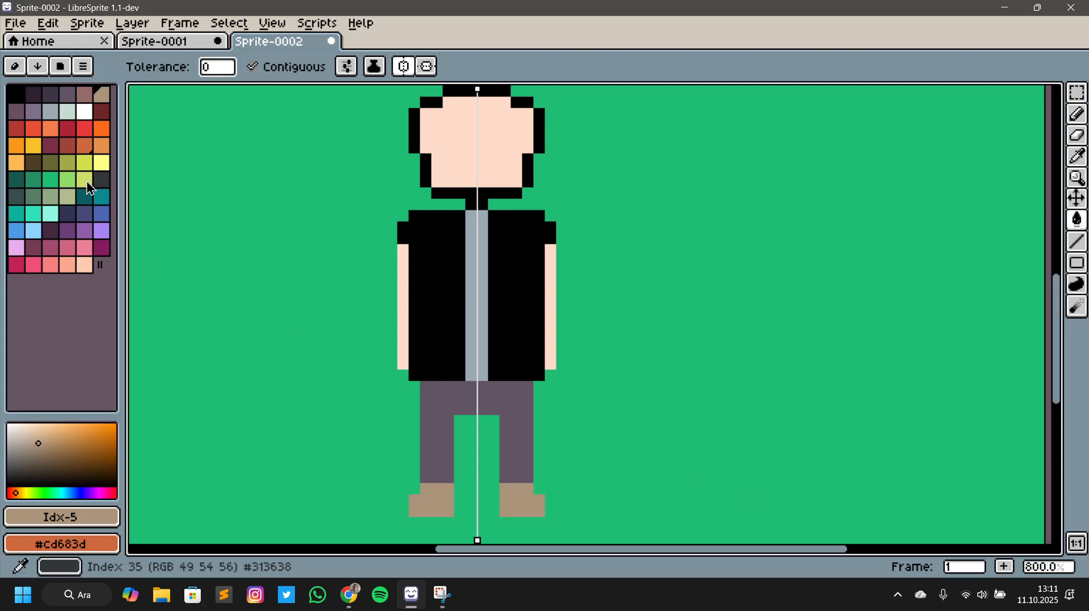
pyautogui.click(20, 130)
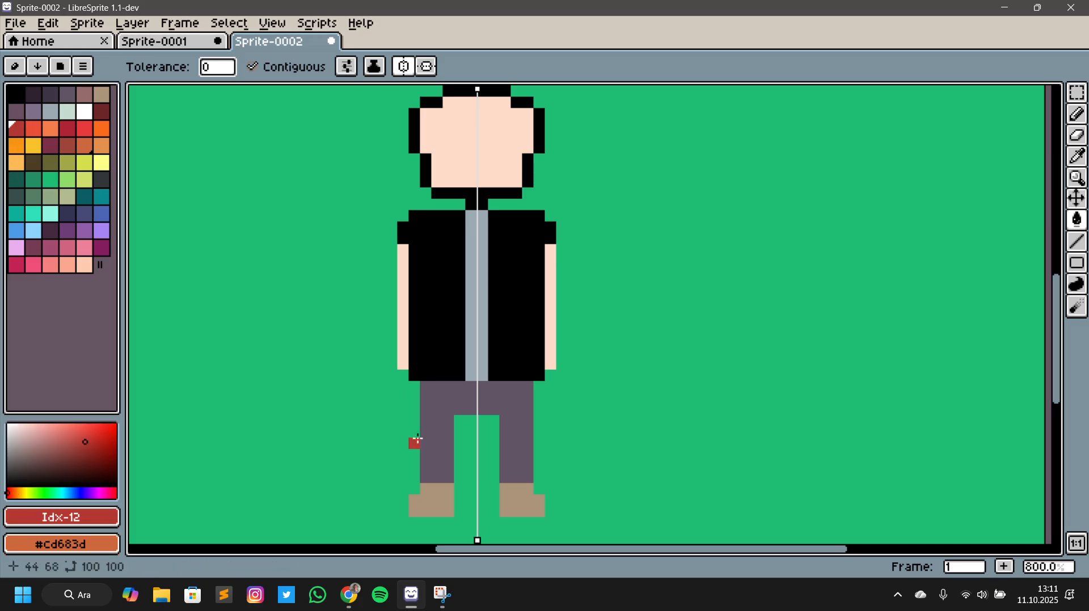
pyautogui.click(439, 500)
# Fill both shoes with the pale grey-green palette colour #c7dcd0 (Idx-9)
pyautogui.click(39, 128)
pyautogui.click(52, 129)
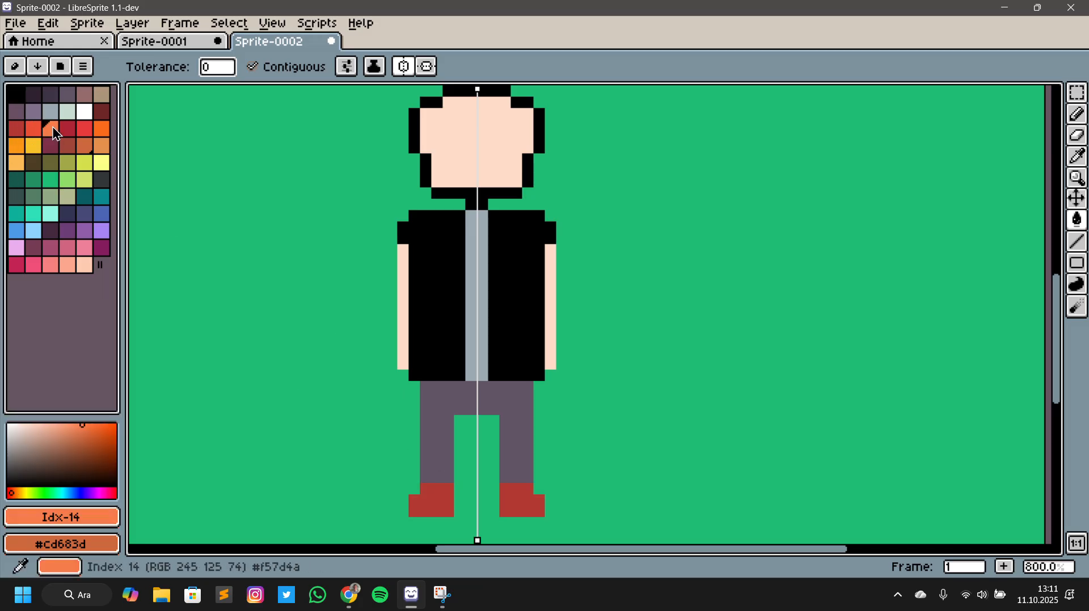
pyautogui.click(57, 111)
pyautogui.click(27, 112)
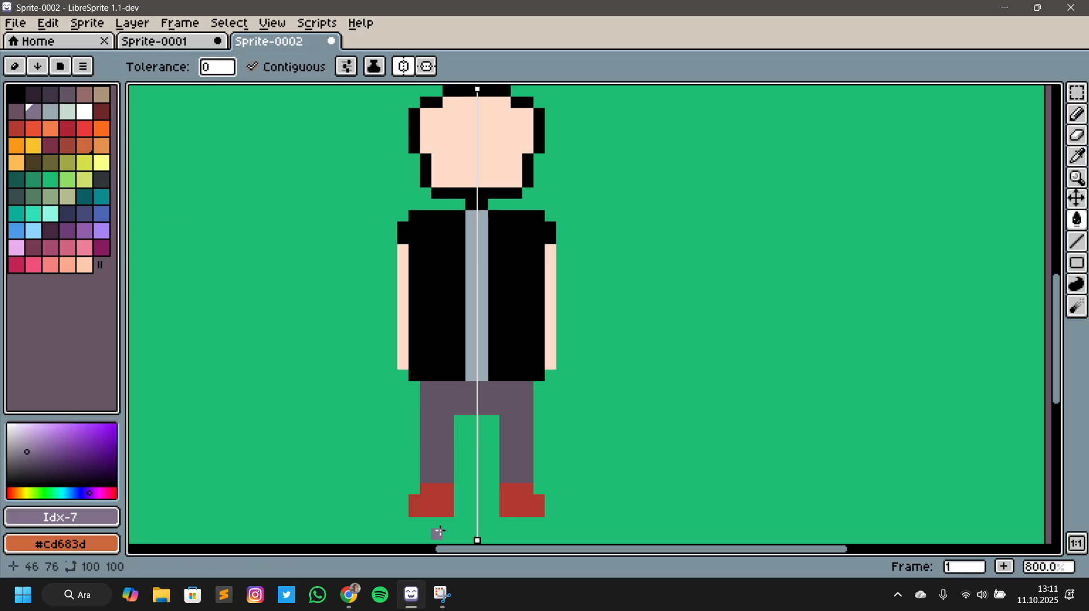
pyautogui.click(68, 111)
pyautogui.click(447, 501)
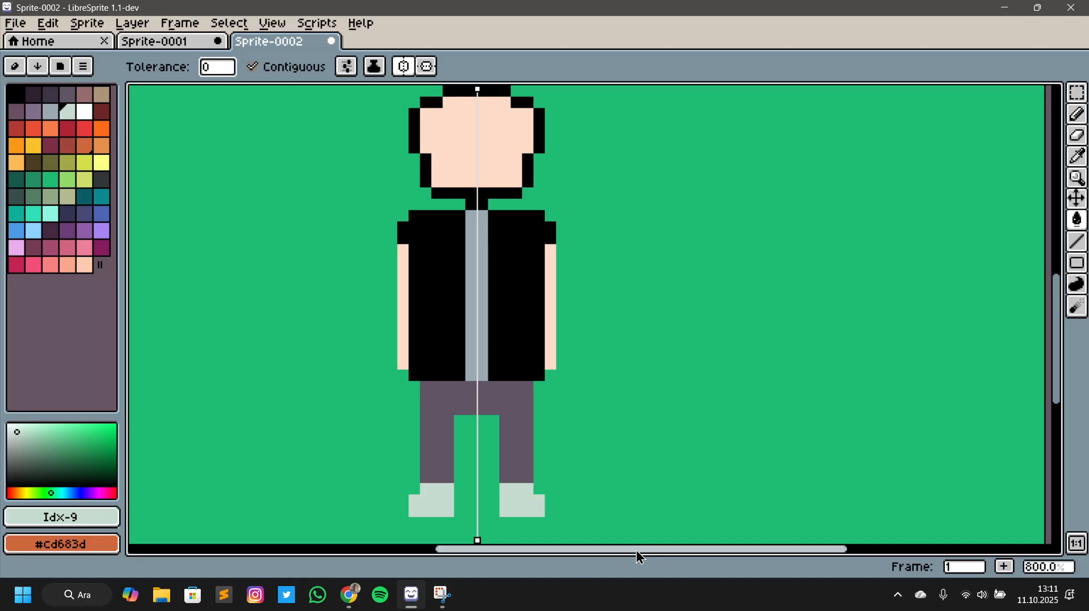
# Sample the face colour #ffdcc9 and recolour the black neck and chin outline with it
pyautogui.scroll(2, 675, 308)
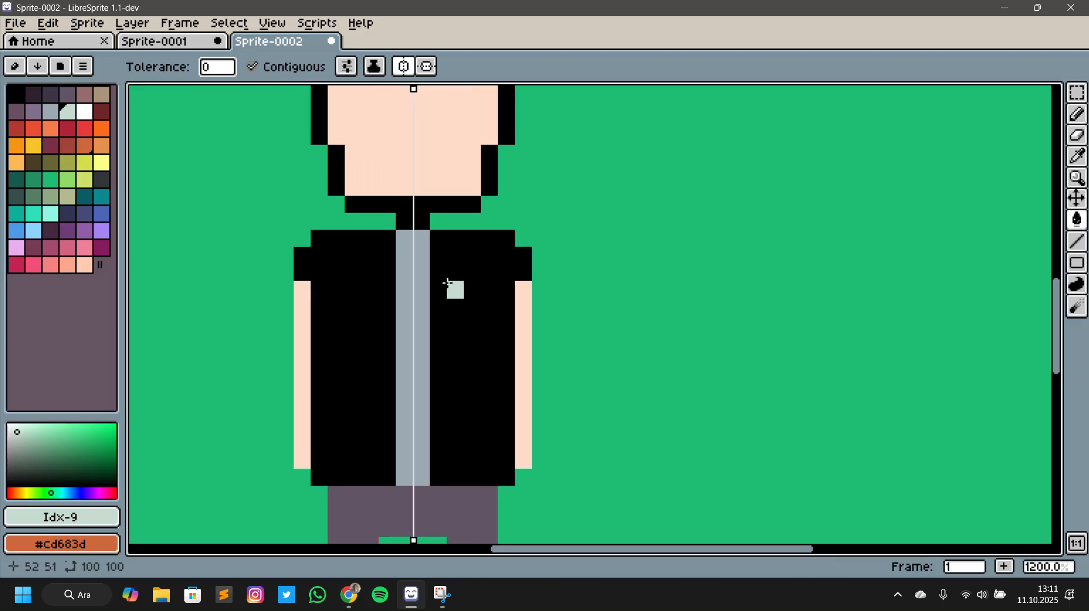
pyautogui.press('i')
pyautogui.click(405, 177)
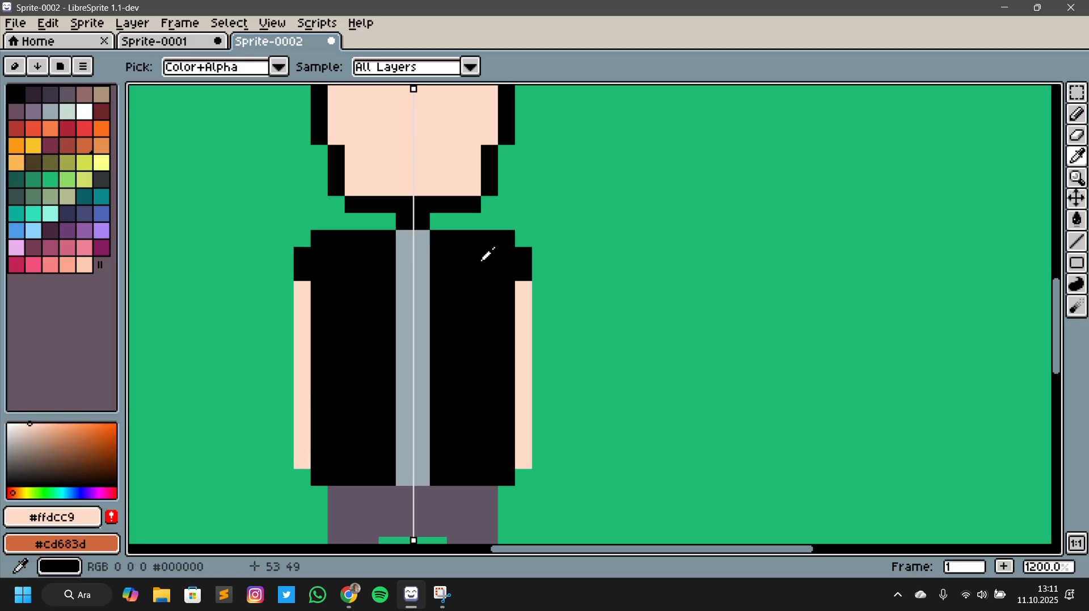
pyautogui.press('b')
pyautogui.moveTo(421, 226); pyautogui.dragTo(412, 203)
pyautogui.press('g')
pyautogui.click(370, 204)
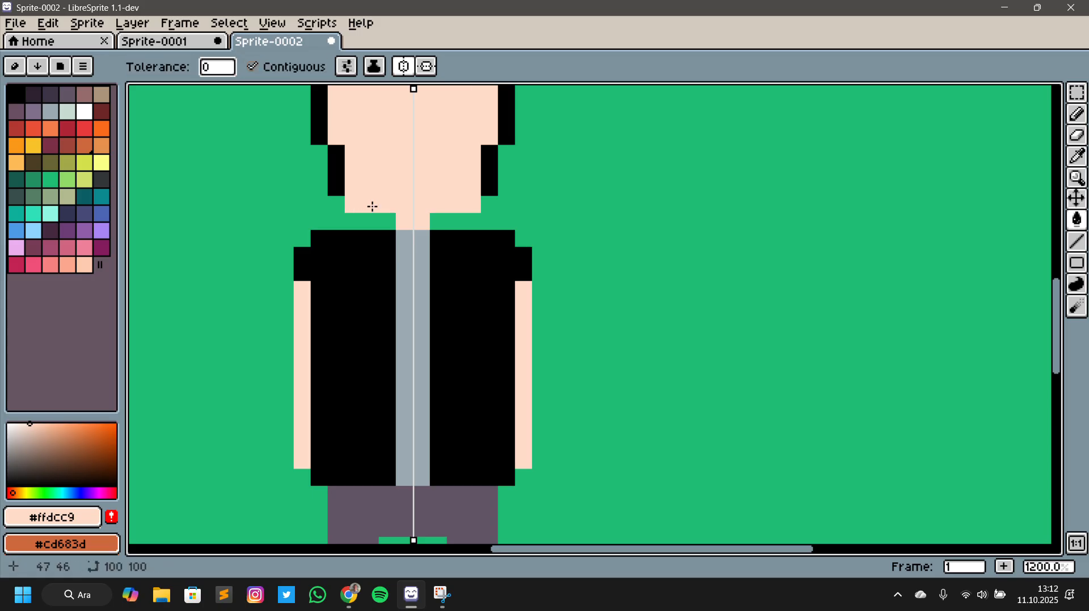
# Fill the black outlines along both sides of the face with the skin colour #ffdcc9
pyautogui.click(343, 170)
pyautogui.click(327, 119)
pyautogui.scroll(5, 518, 219)
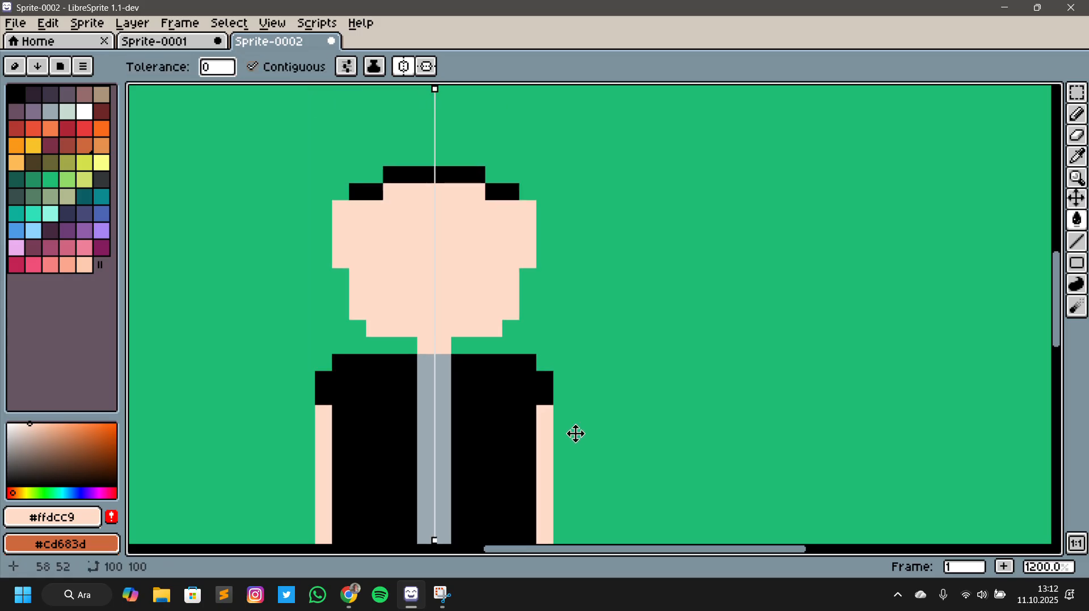
# Fill the black outline across the top of the head with the skin colour #ffdcc9
pyautogui.click(466, 186)
pyautogui.click(363, 199)
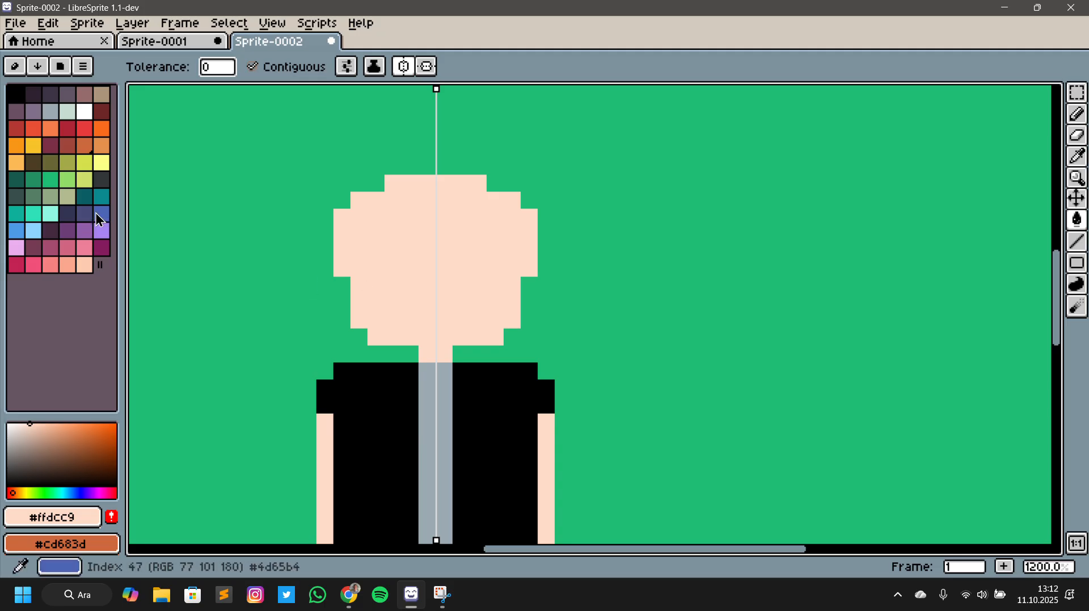
# Draw a 2 by 2 pixel eye on each side of the face with the white palette colour Idx-10
pyautogui.click(85, 112)
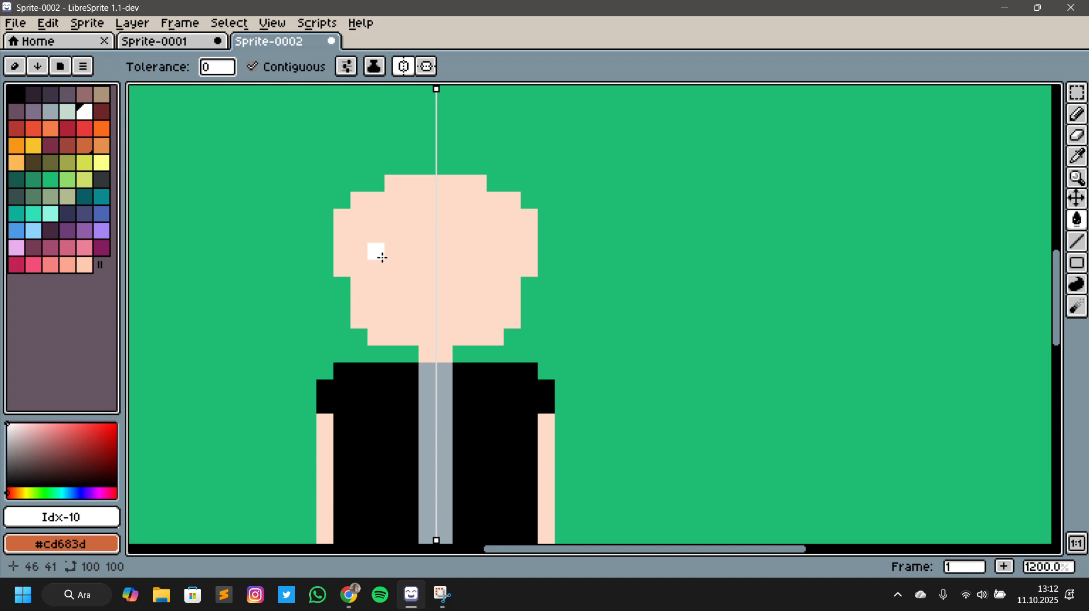
pyautogui.click(382, 258)
pyautogui.press('v')
pyautogui.hotkey('ctrl', 'z')
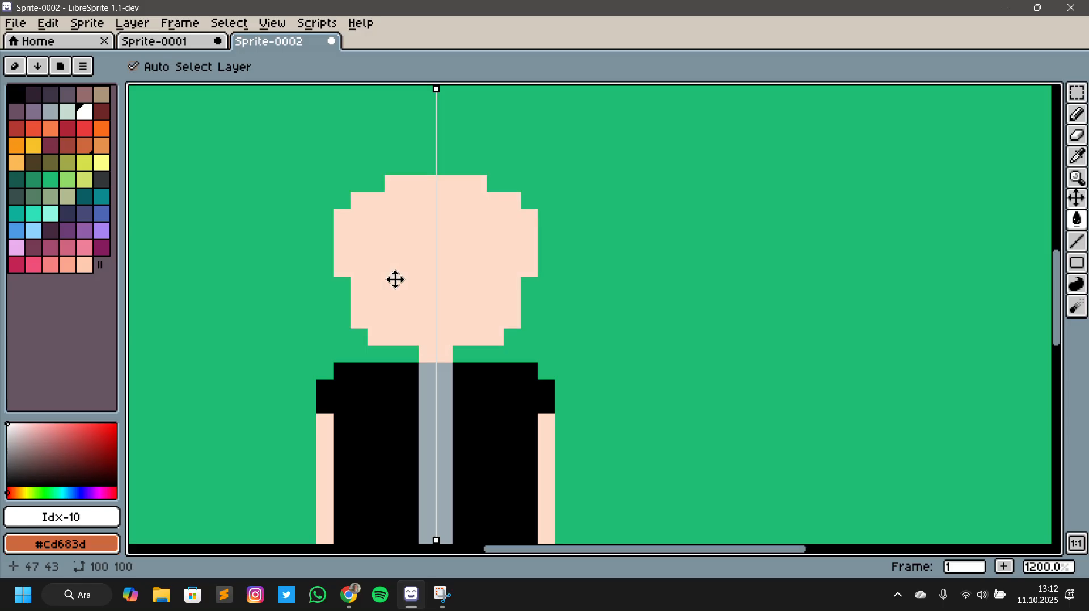
pyautogui.press('b')
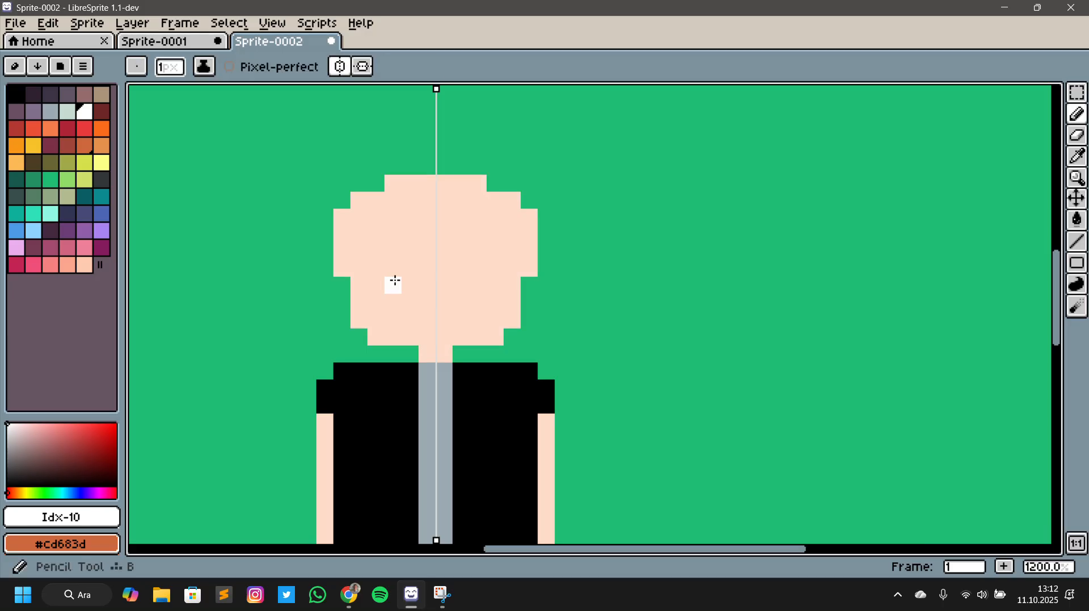
pyautogui.click(375, 251)
pyautogui.moveTo(376, 263)
pyautogui.mouseDown()
pyautogui.moveTo(389, 265)
pyautogui.moveTo(393, 251)
pyautogui.mouseUp()
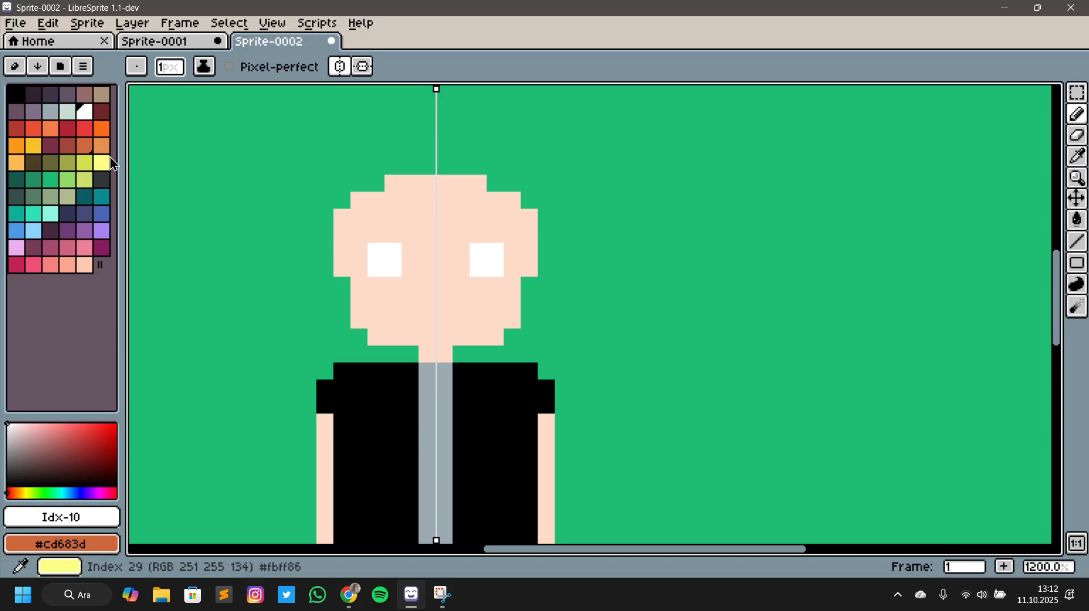
# Try the dark brown palette colour Idx-25 for the upper inner pixel of both eyes
pyautogui.click(37, 164)
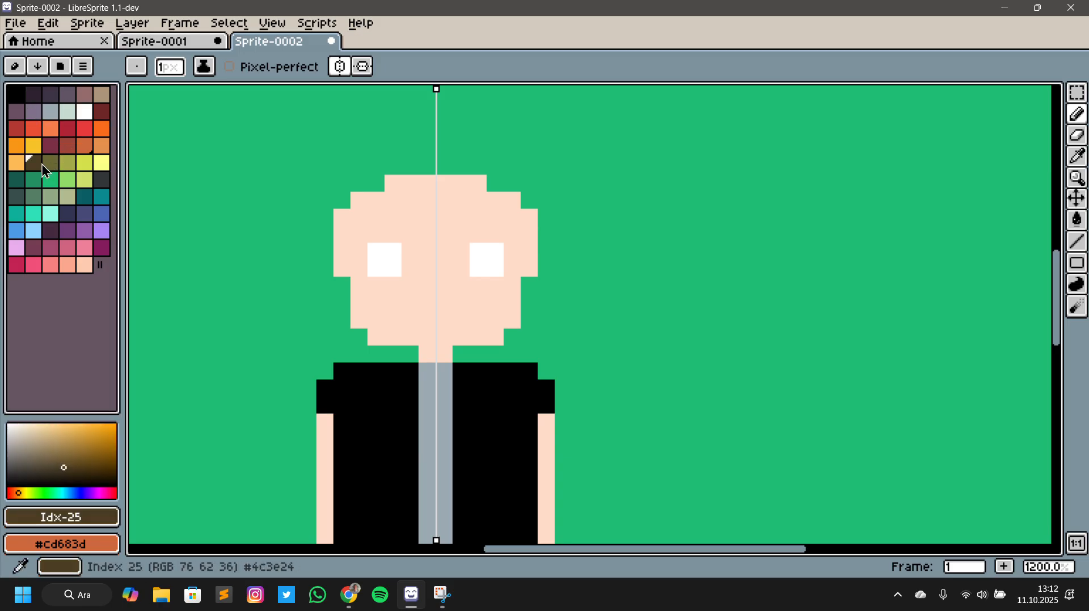
pyautogui.click(393, 252)
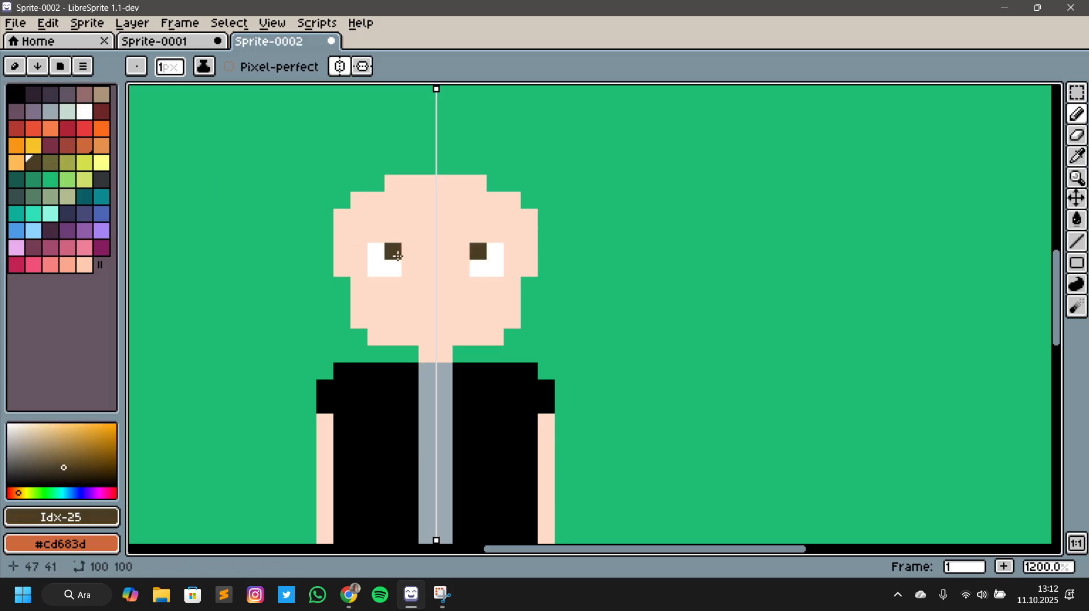
pyautogui.hotkey('ctrl', 'z')
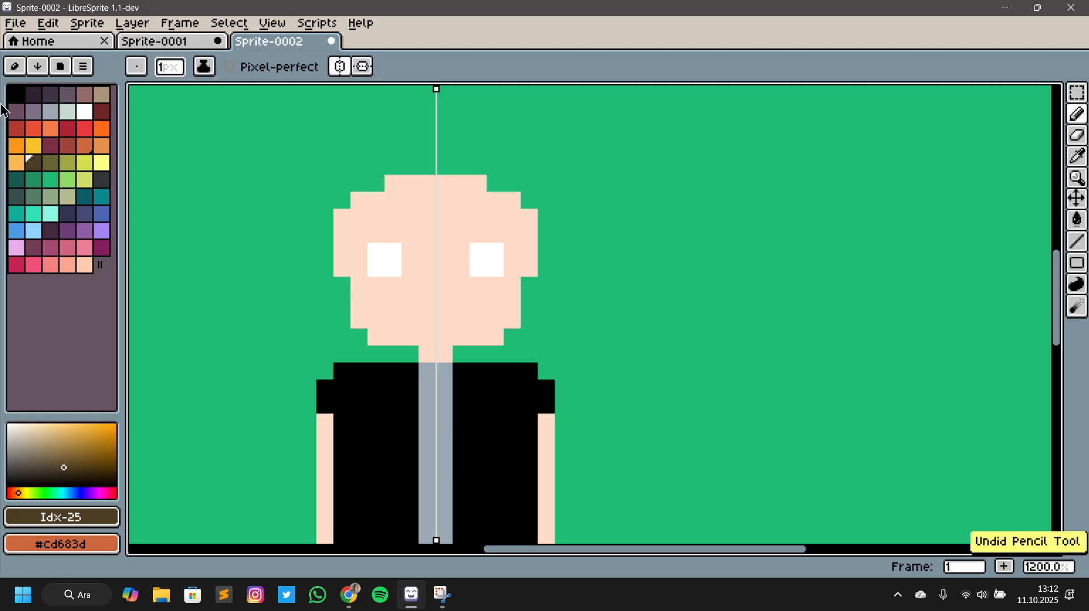
# Paint the two inner pixels of each eye as irises with the green palette colour Idx-32
pyautogui.click(36, 182)
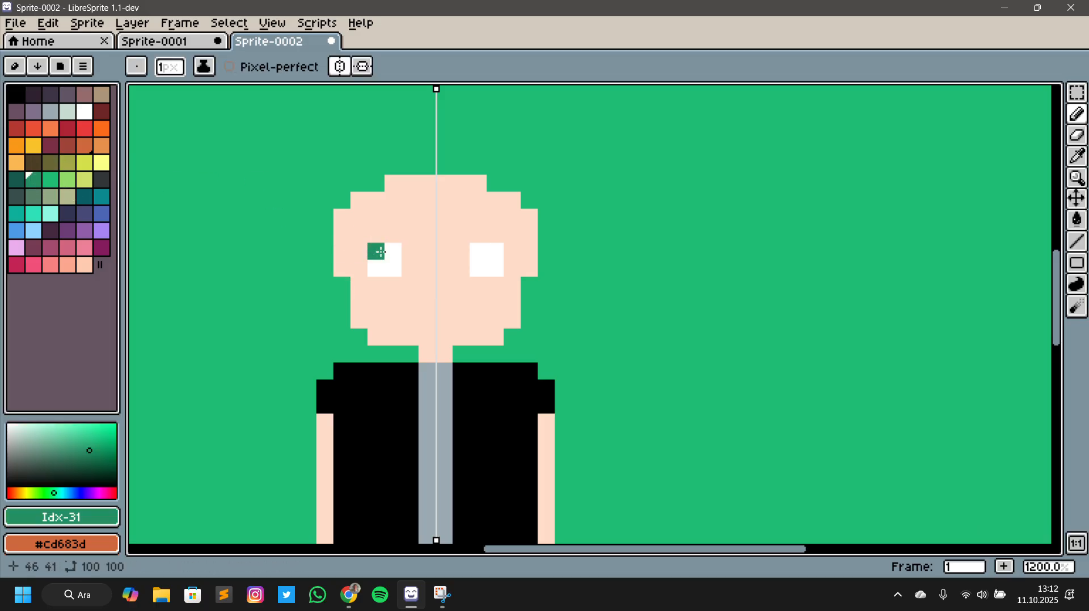
pyautogui.click(51, 181)
pyautogui.moveTo(392, 251); pyautogui.dragTo(396, 269)
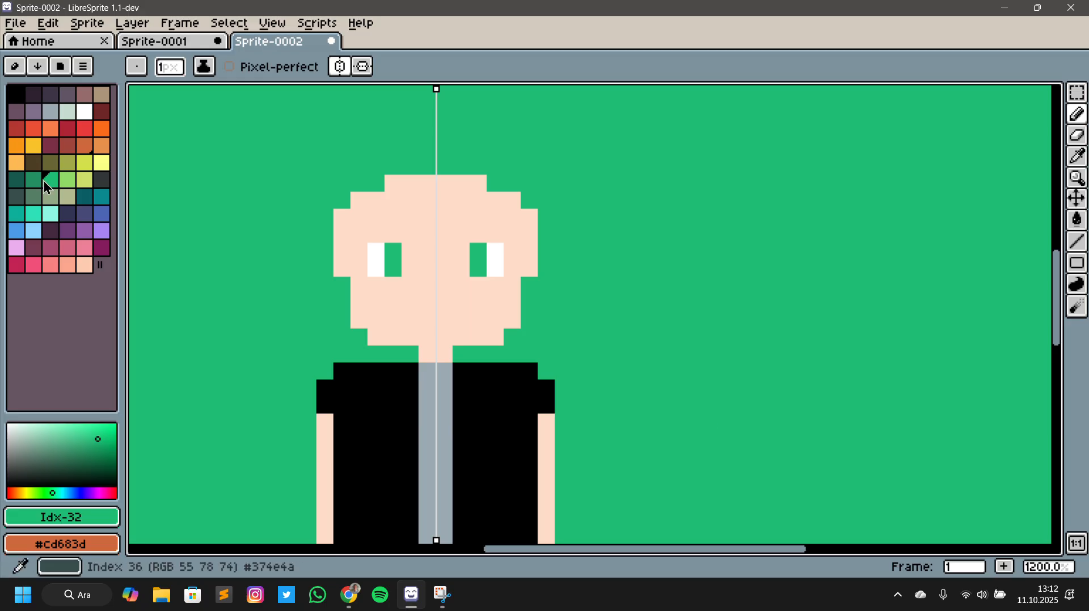
# Fill the green background with the dusky rose-brown palette colour Idx-4
pyautogui.click(92, 93)
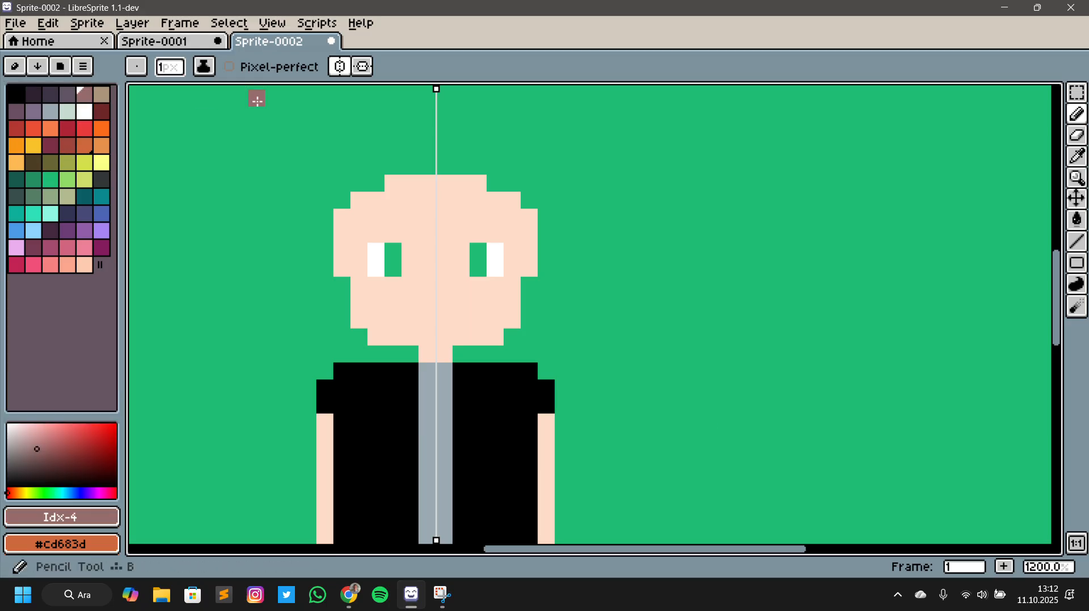
pyautogui.press('g')
pyautogui.click(756, 209)
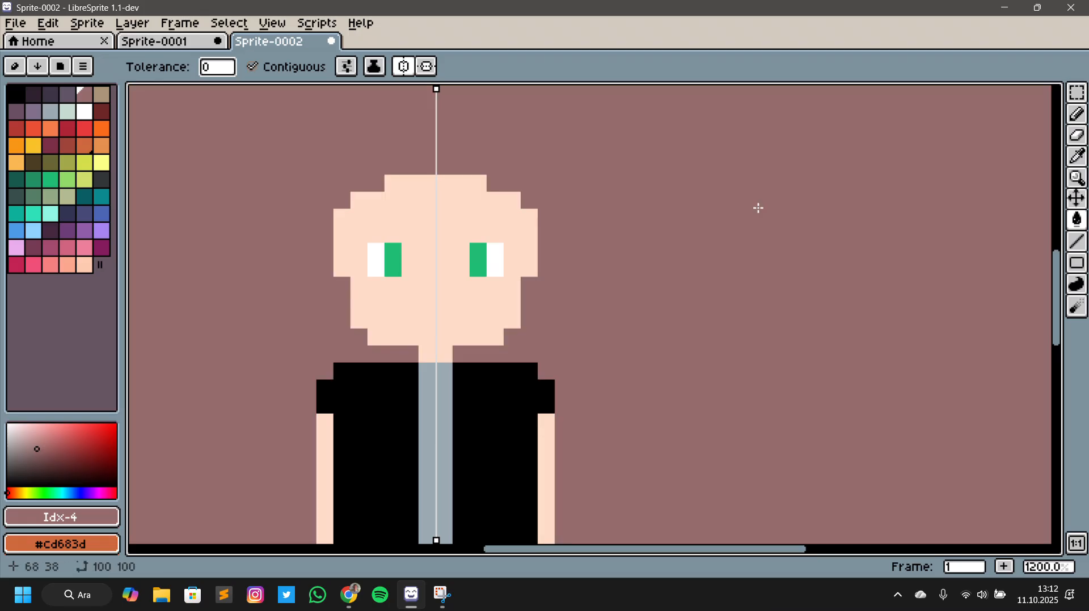
# Try the dark brown palette colour Idx-25 as a fill on the head and undo it
pyautogui.scroll(-2, 756, 246)
pyautogui.scroll(4, 729, 346)
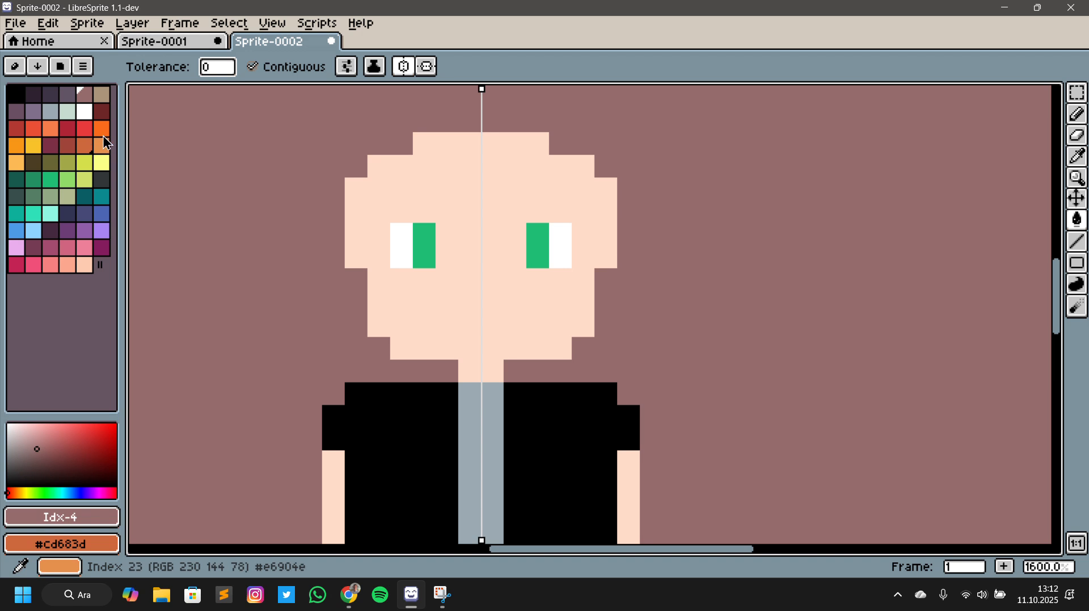
pyautogui.click(103, 116)
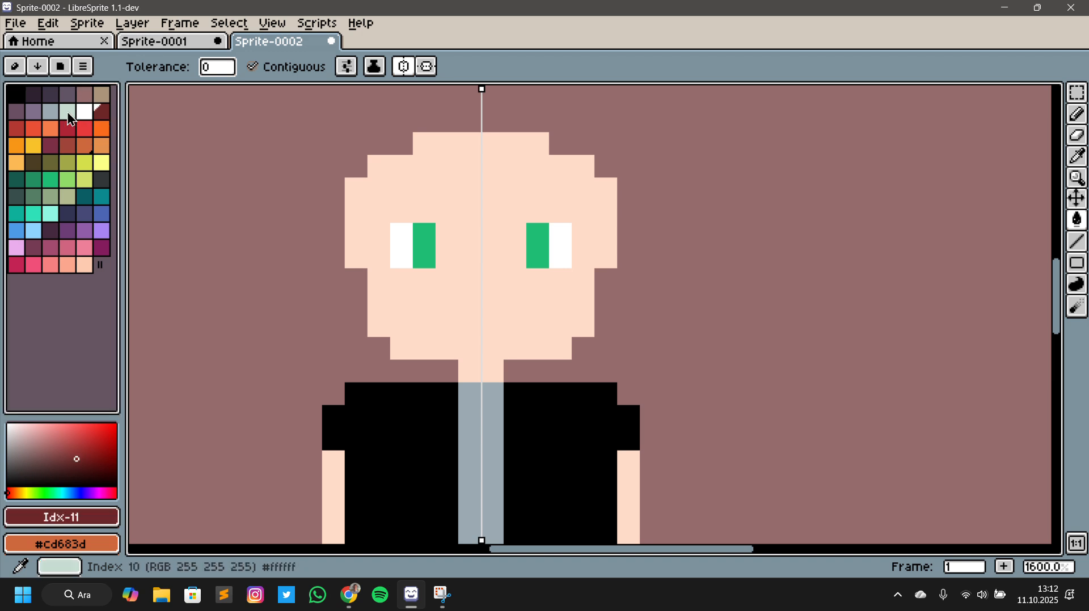
pyautogui.click(34, 162)
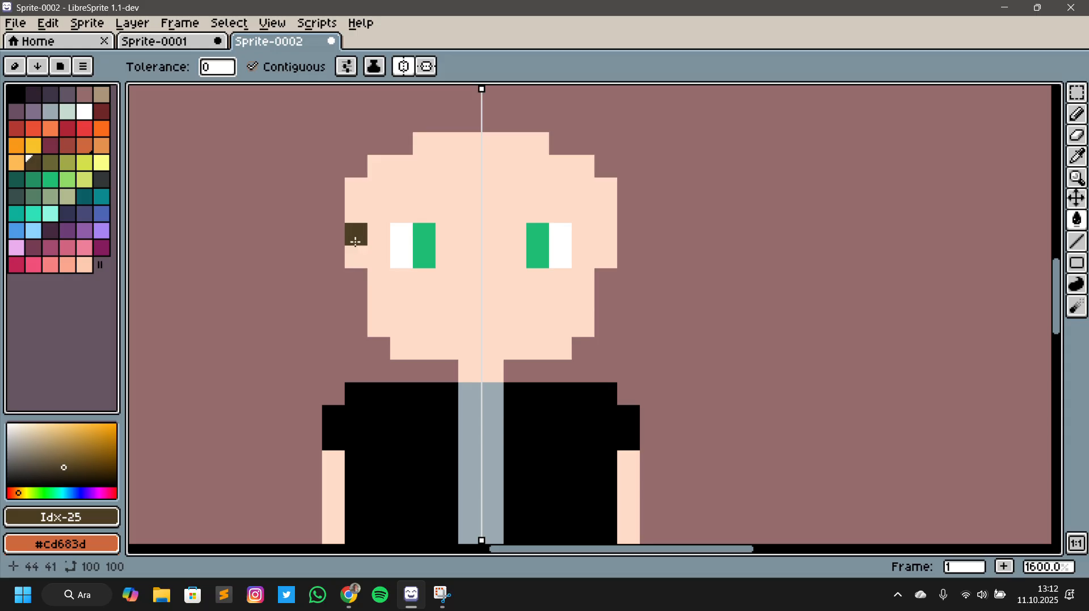
pyautogui.click(349, 253)
pyautogui.press('v')
pyautogui.hotkey('ctrl', 'z')
# Try drawing dark brown Idx-25 hair pixels at both temples beside the eyes and undo them
pyautogui.press('b')
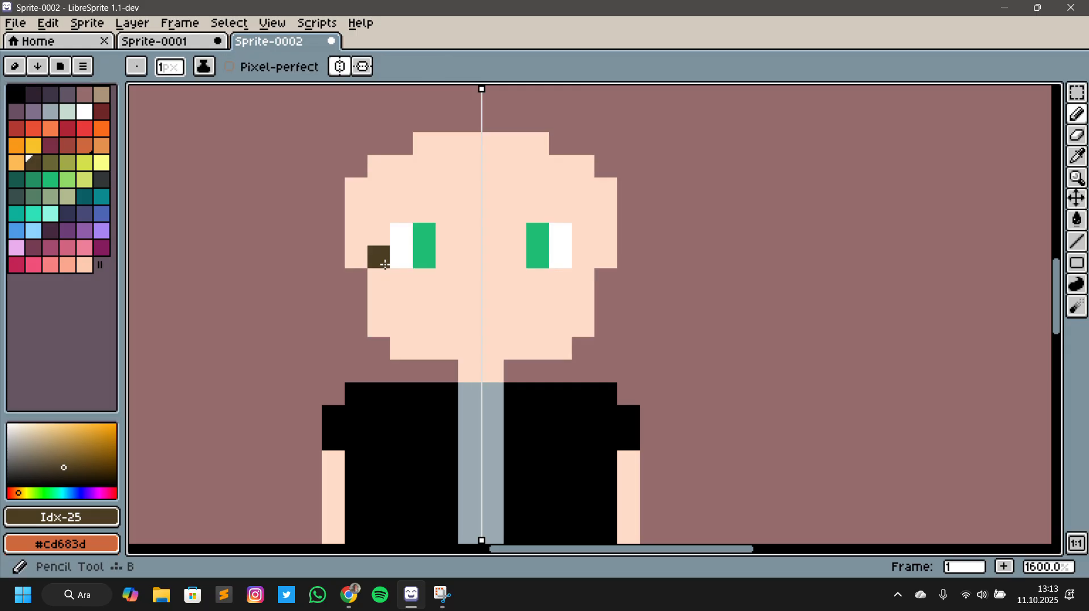
pyautogui.moveTo(355, 256); pyautogui.dragTo(356, 244)
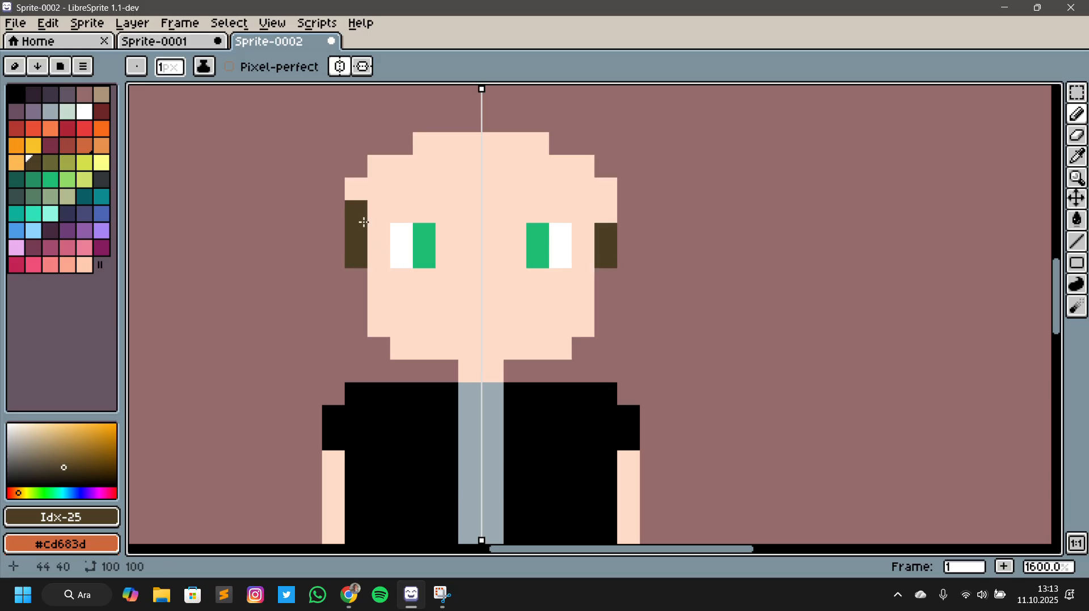
pyautogui.click(372, 227)
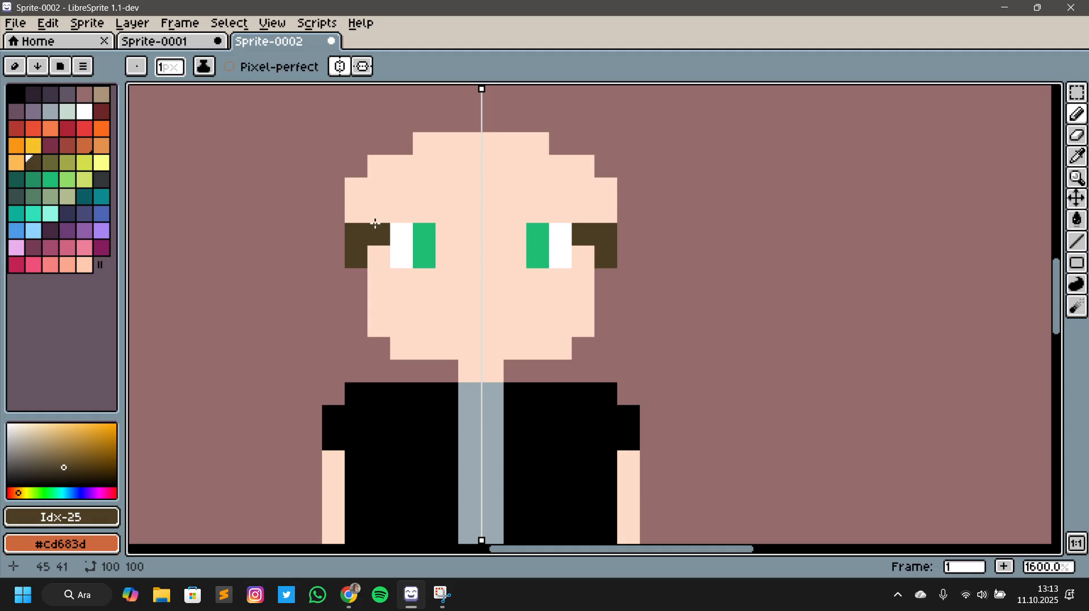
pyautogui.click(377, 213)
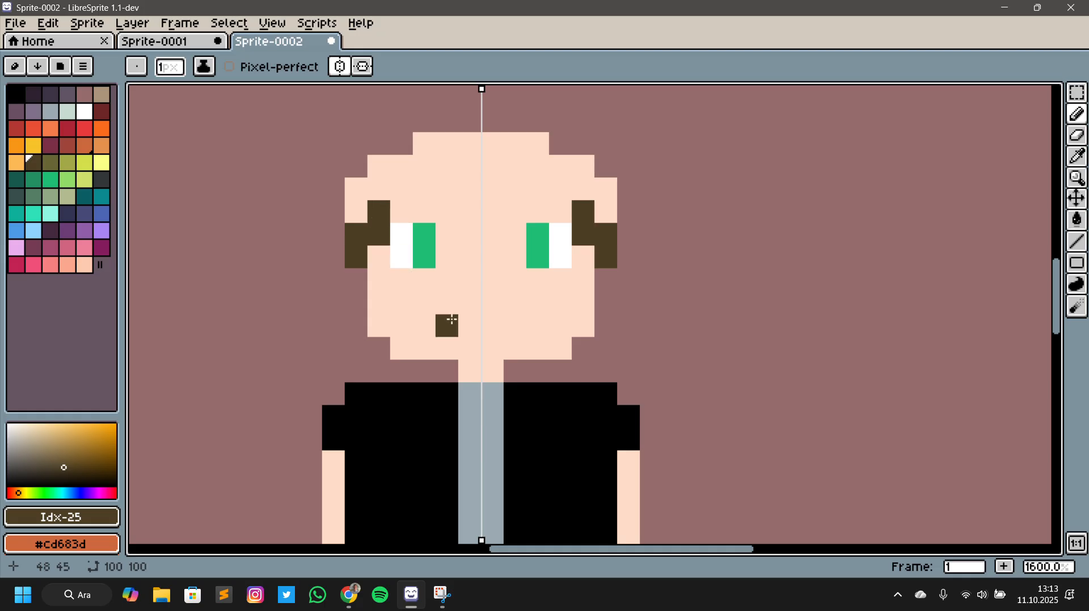
pyautogui.press('v')
pyautogui.hotkey('ctrl', 'z')
pyautogui.hotkey('ctrl', 'z')
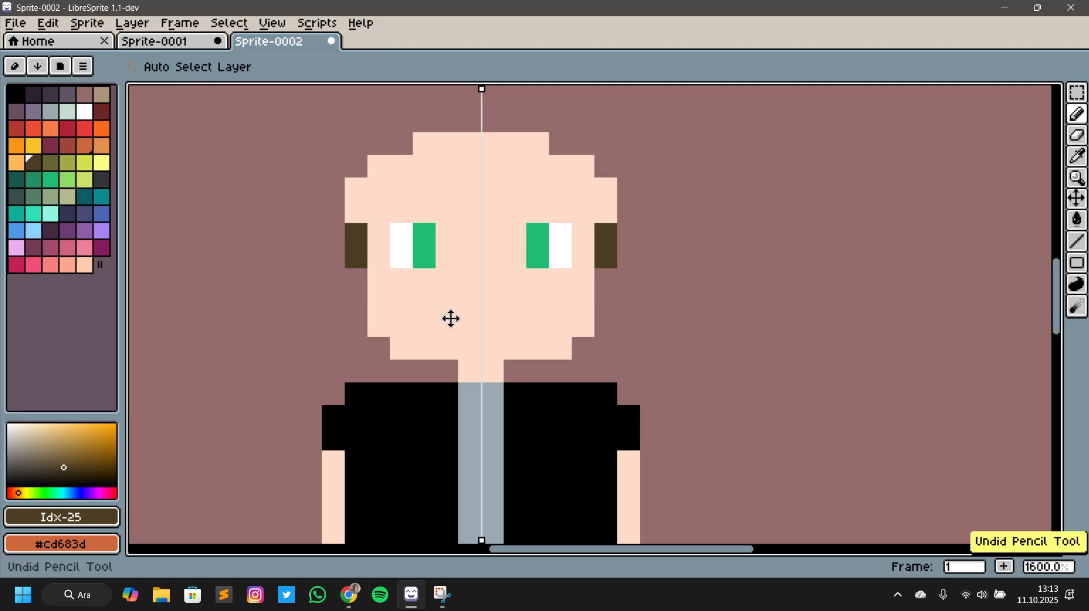
pyautogui.hotkey('ctrl', 'z')
pyautogui.hotkey('ctrl', 'z')
pyautogui.press('b')
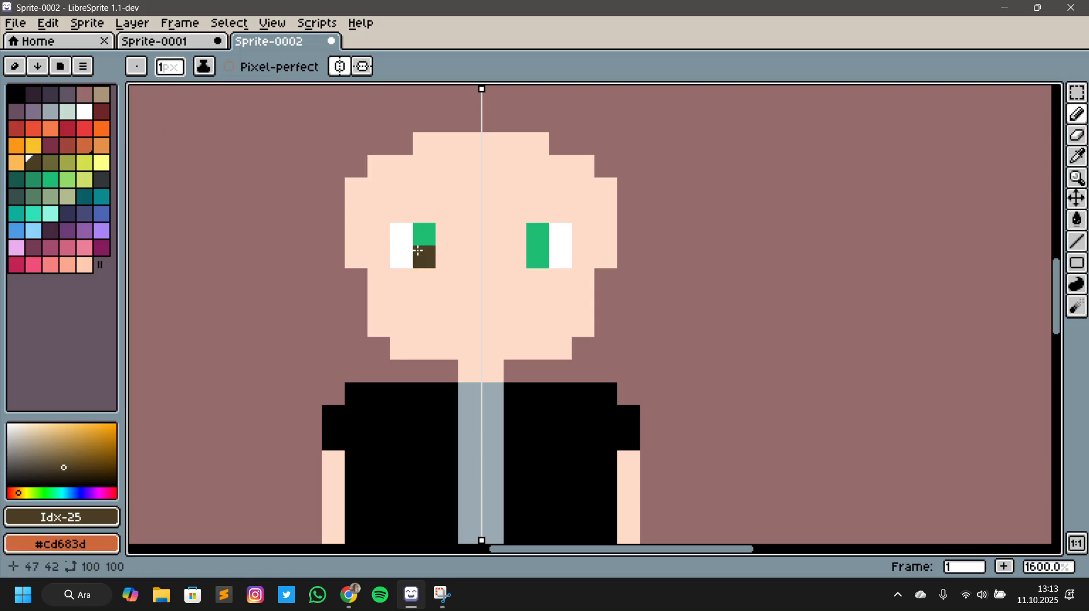
# Sample the skin colour #ffdcc9 and paint over the upper pixel row of both eyes with it
pyautogui.press('i')
pyautogui.click(460, 246)
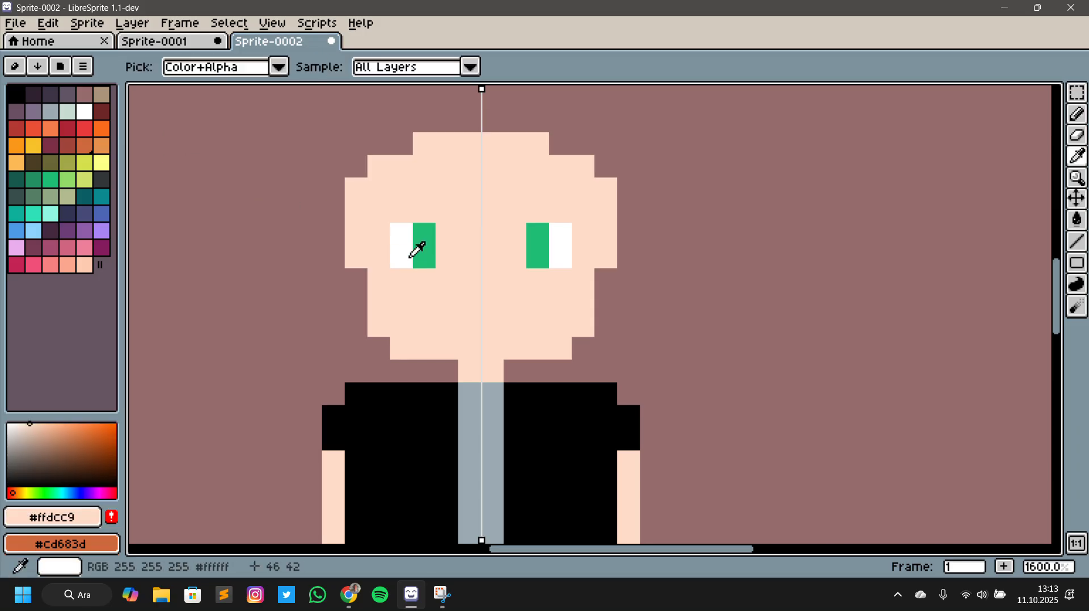
pyautogui.press('b')
pyautogui.click(403, 235)
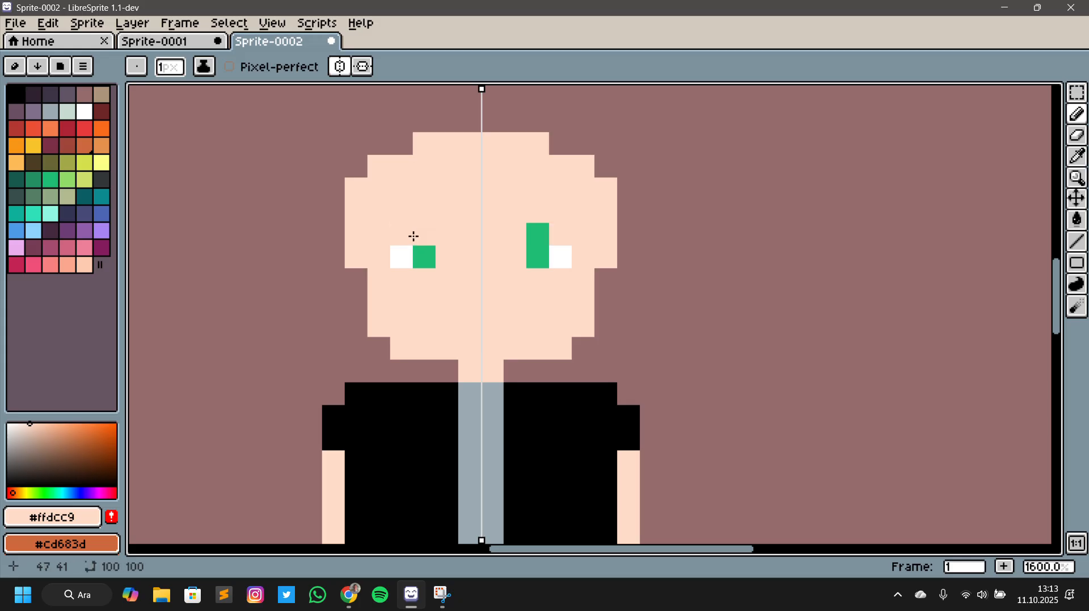
pyautogui.click(416, 236)
pyautogui.hotkey('ctrl', 'z')
# Extend both eyes down by one pixel row, using sampled white #ffffff for the outer pixels and green #1ebc73 for the inner ones
pyautogui.press('i')
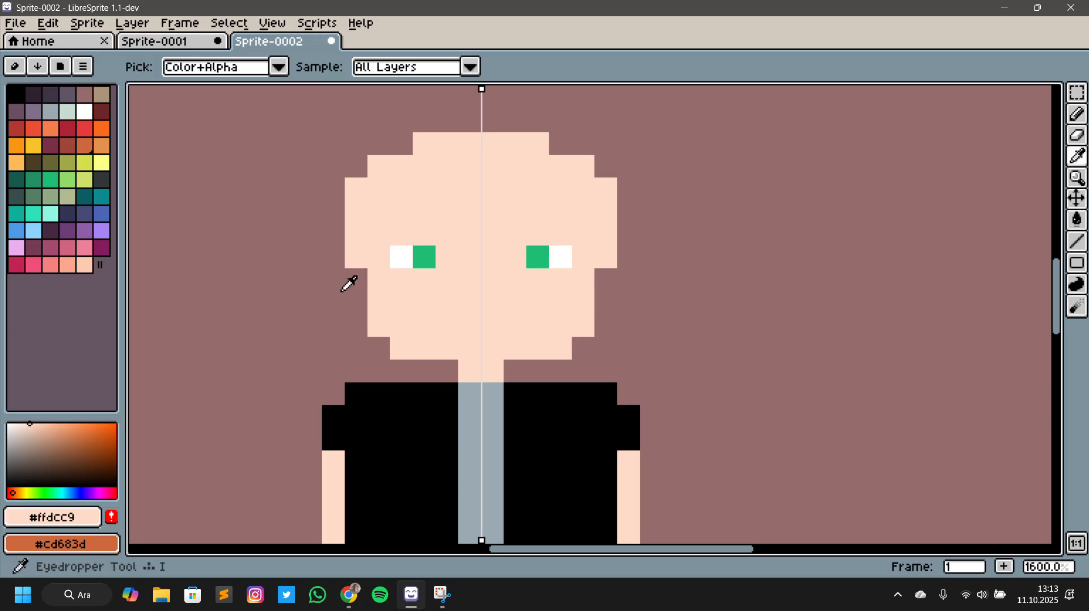
pyautogui.press('b')
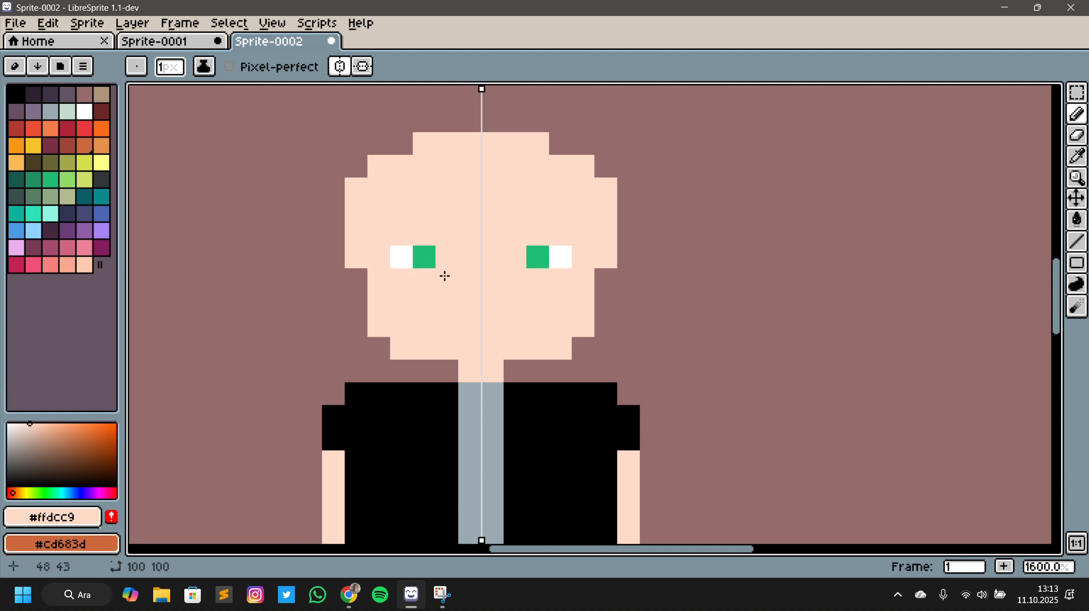
pyautogui.press('i')
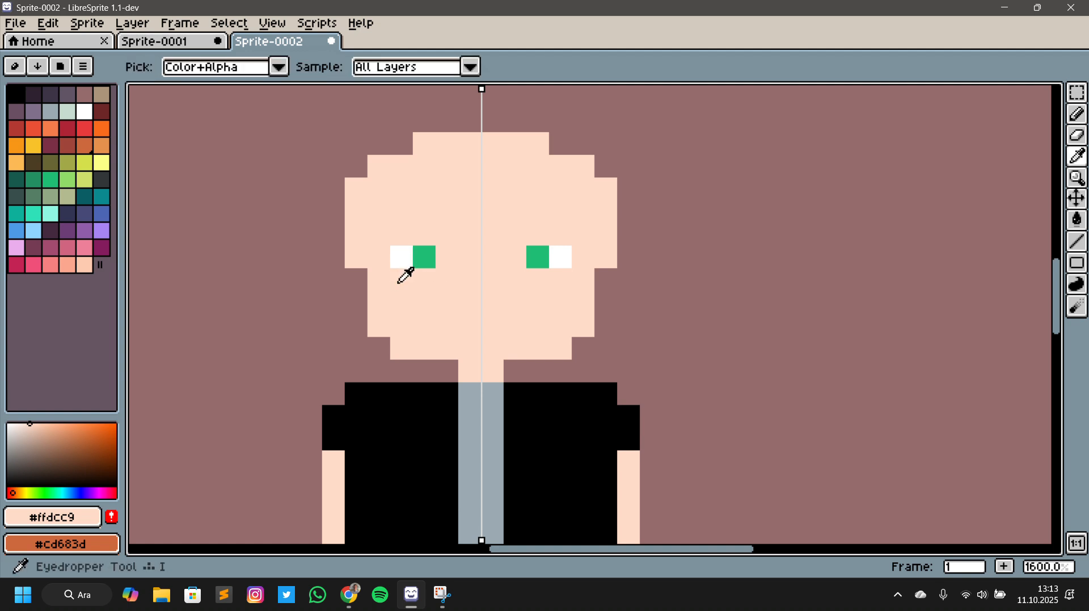
pyautogui.click(401, 260)
pyautogui.press('b')
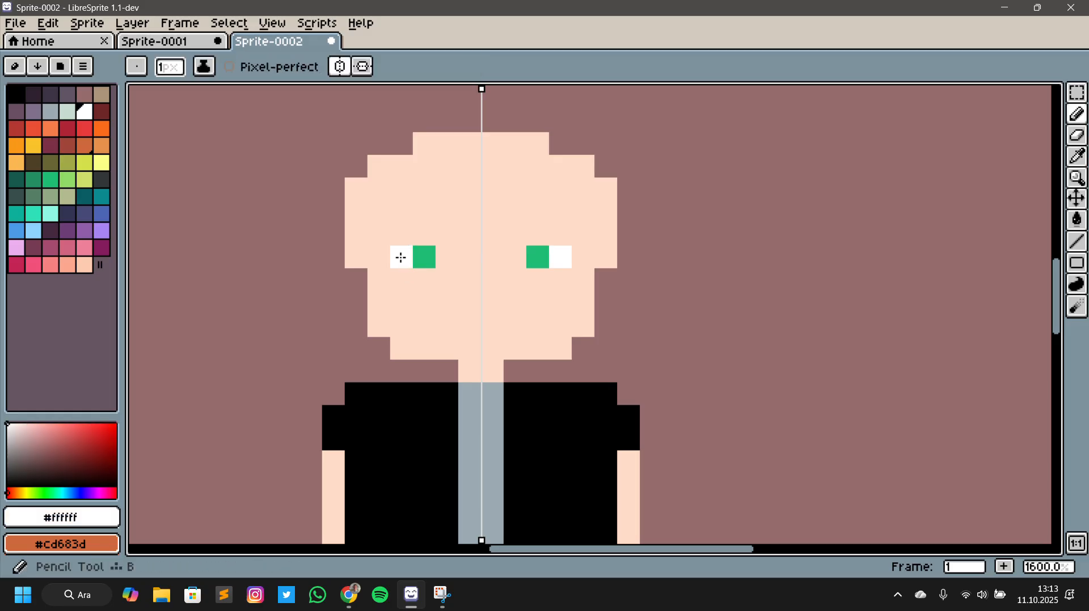
pyautogui.click(401, 278)
pyautogui.press('i')
pyautogui.click(429, 260)
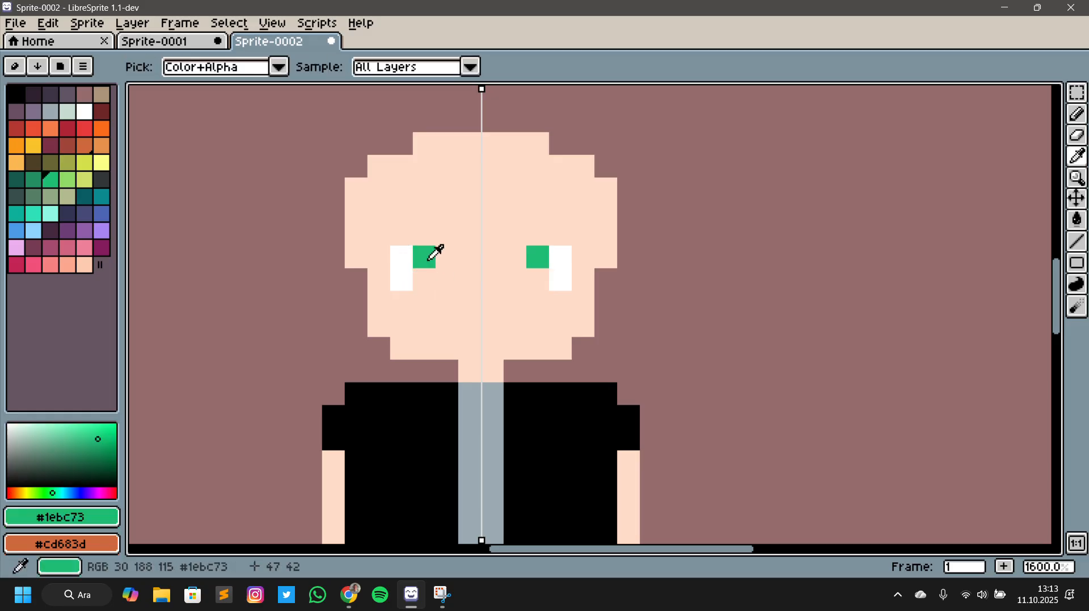
pyautogui.press('b')
pyautogui.click(426, 273)
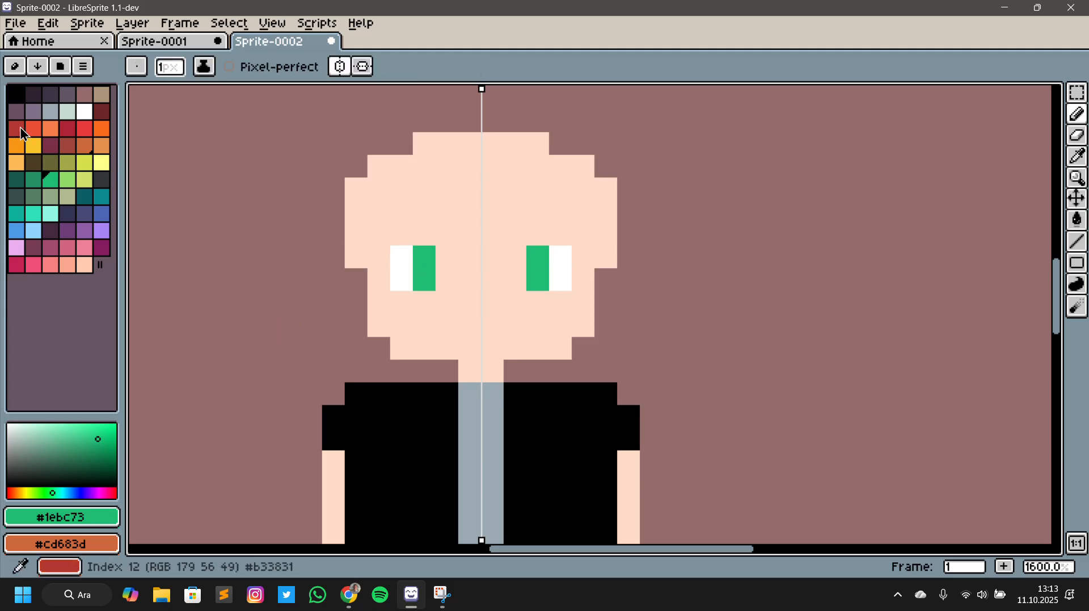
# Draw a stepped hairline in dark brown Idx-25 from both temples up and inward to the forehead
pyautogui.click(33, 163)
pyautogui.click(358, 256)
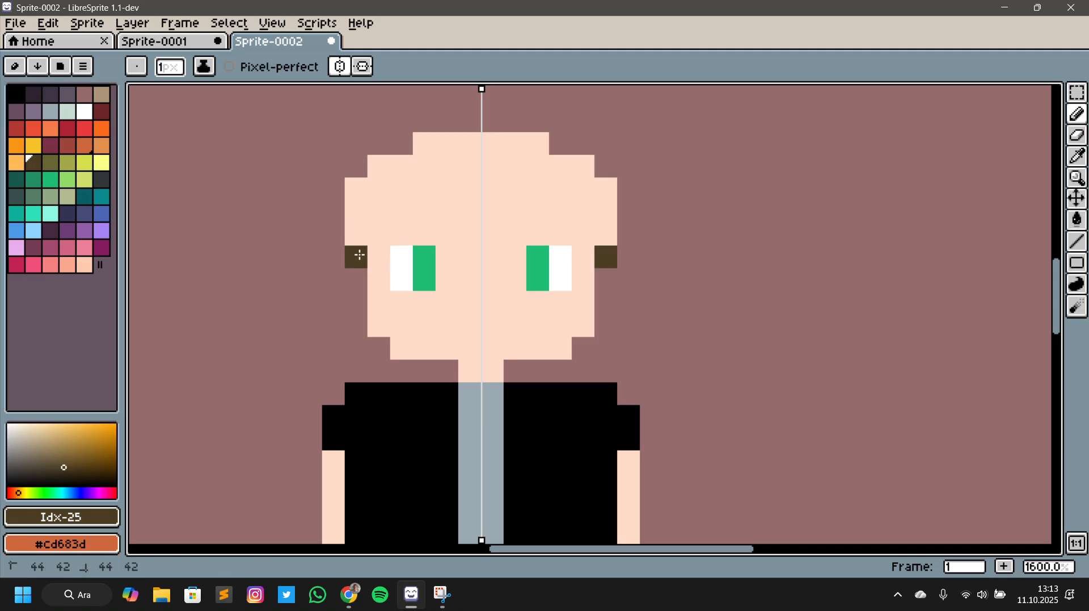
pyautogui.click(356, 235)
pyautogui.click(379, 234)
pyautogui.click(371, 222)
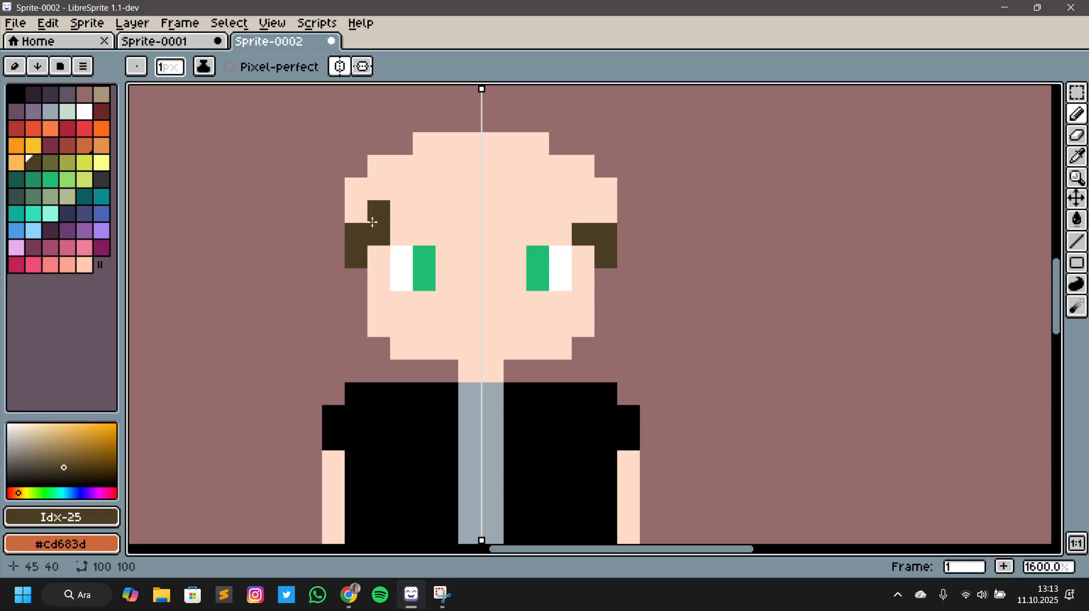
pyautogui.click(385, 210)
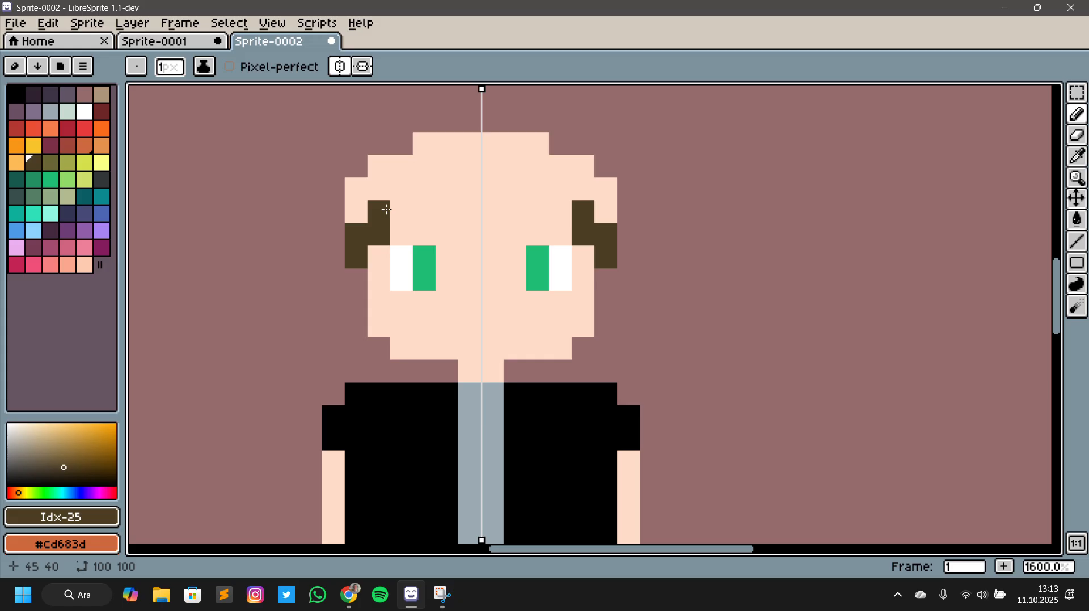
pyautogui.click(402, 212)
pyautogui.click(402, 189)
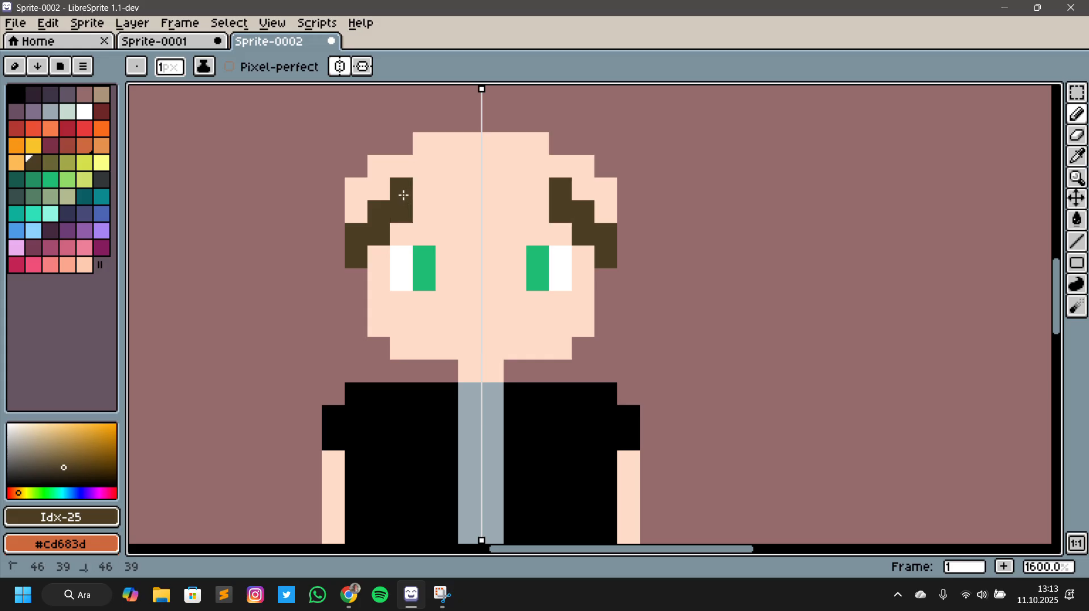
# Paint the remaining skin pixels between the hairline and the outer edge on both sides of the head dark brown Idx-25
pyautogui.click(379, 189)
pyautogui.click(364, 202)
pyautogui.click(360, 190)
pyautogui.click(393, 165)
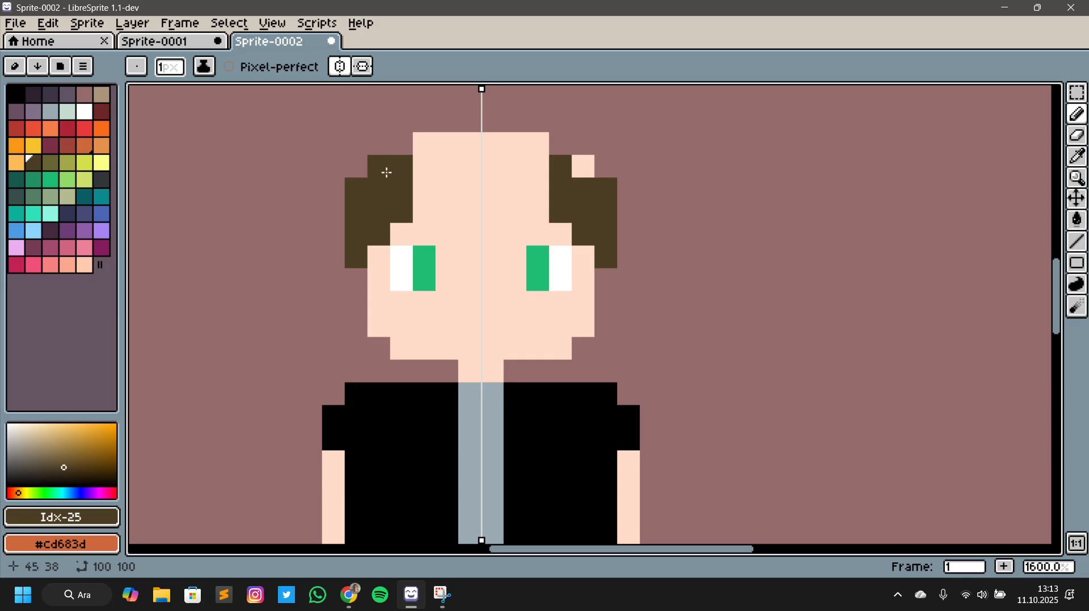
pyautogui.click(384, 170)
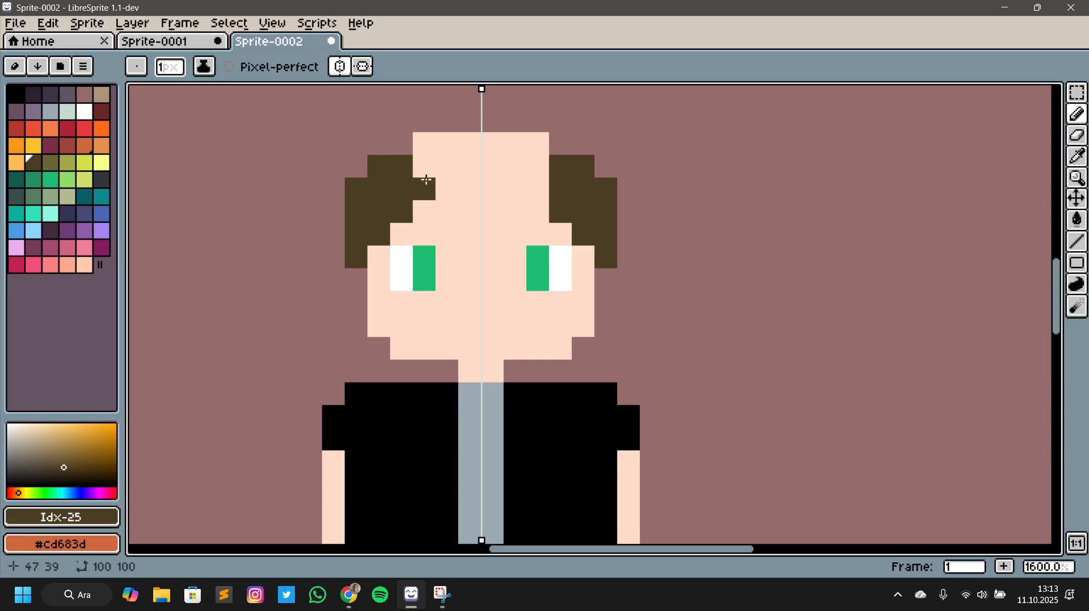
# Paint the remaining skin pixels across the top of the head and upper forehead dark brown Idx-25, joining both sides of the hair
pyautogui.click(427, 180)
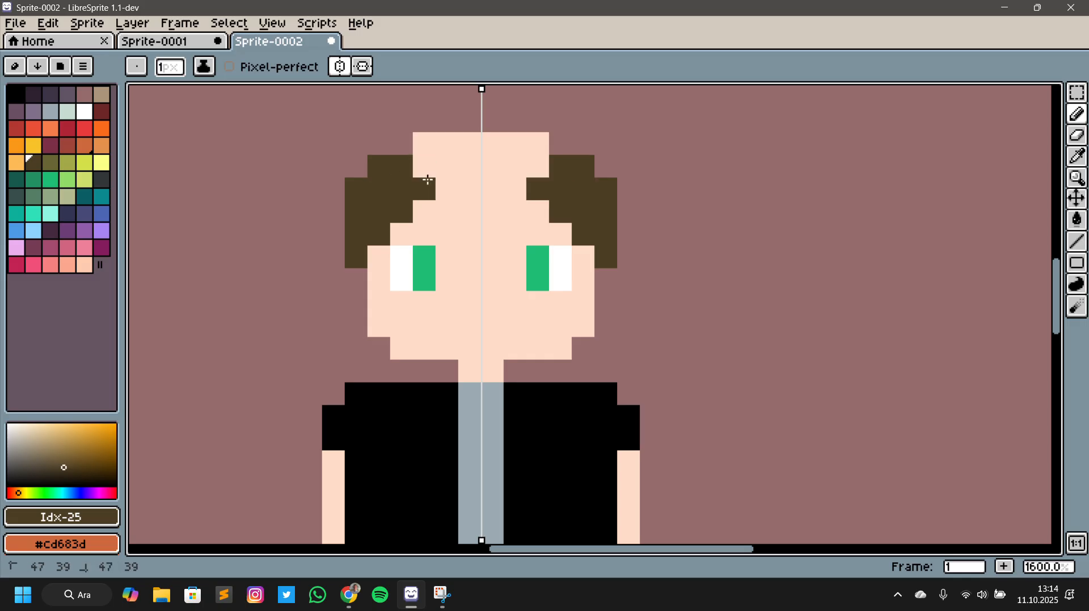
pyautogui.moveTo(428, 180)
pyautogui.mouseDown()
pyautogui.moveTo(480, 186)
pyautogui.moveTo(430, 163)
pyautogui.moveTo(441, 148)
pyautogui.moveTo(486, 149)
pyautogui.mouseUp()
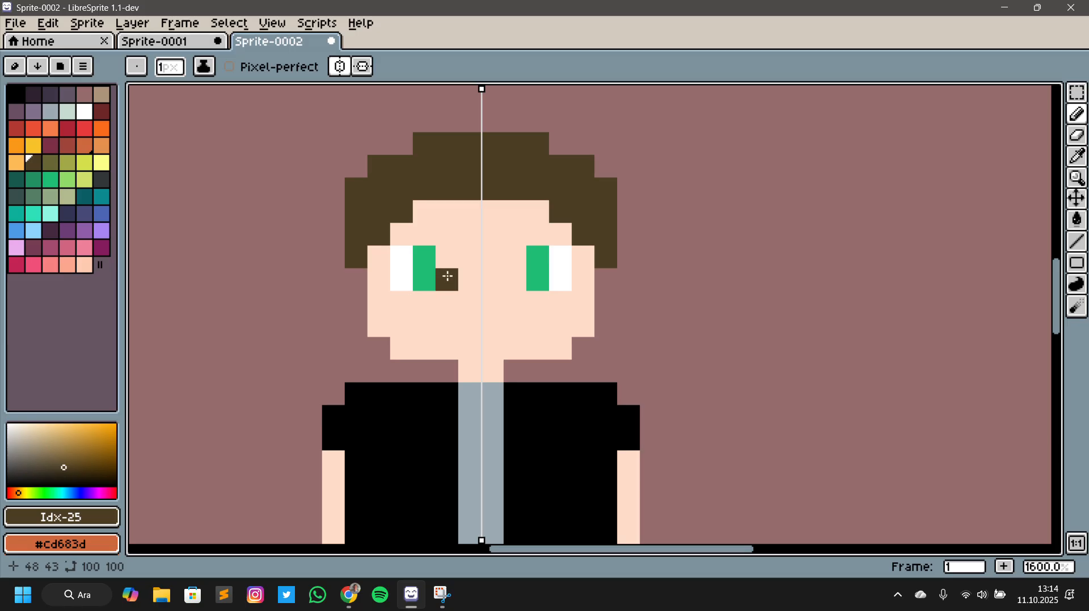
# Sample the skin colour #ffdcc9 and paint over the outer white pixels of both eyes with it
pyautogui.press('i')
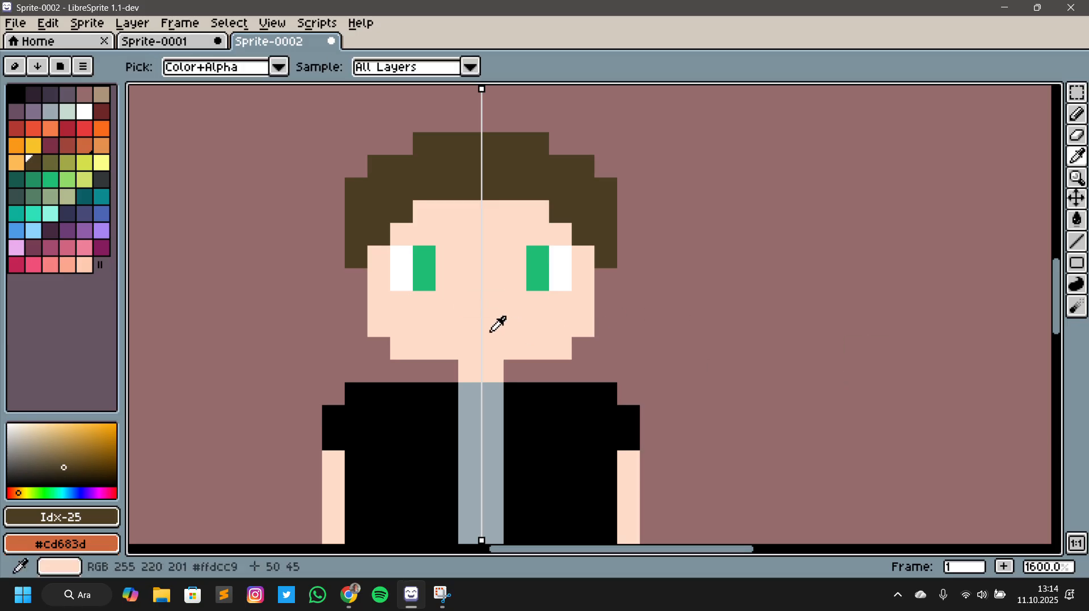
pyautogui.click(403, 265)
pyautogui.press('b')
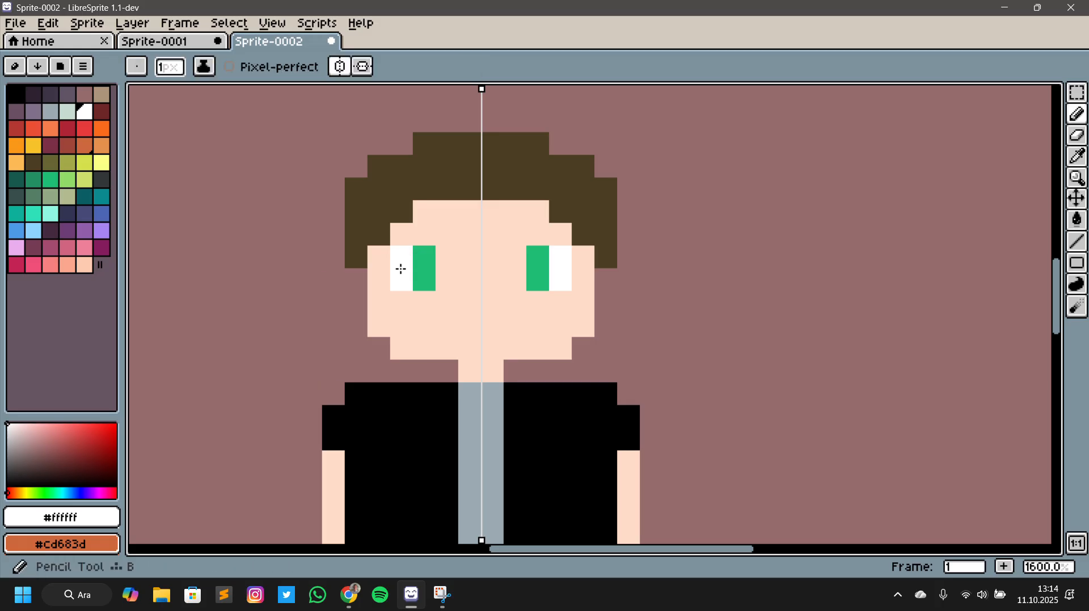
pyautogui.press('i')
pyautogui.click(465, 307)
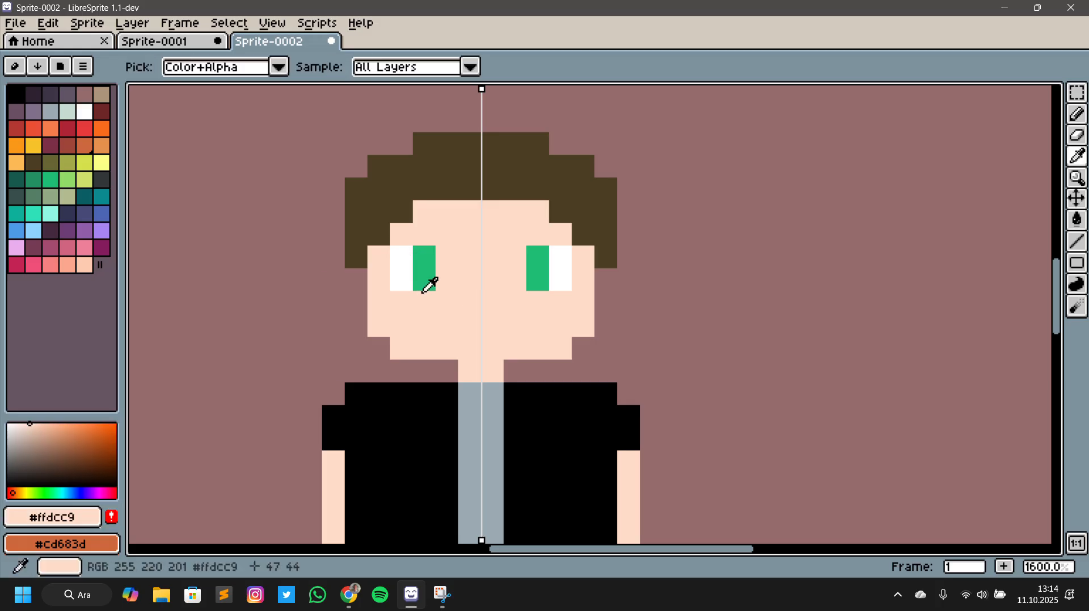
pyautogui.press('b')
pyautogui.click(413, 286)
pyautogui.click(400, 273)
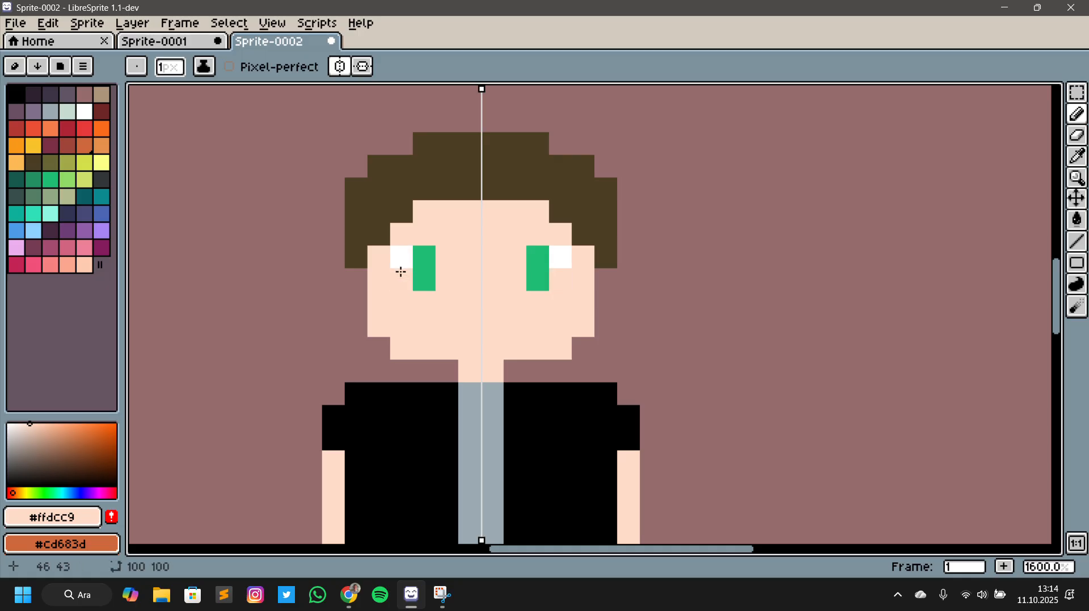
pyautogui.click(404, 265)
# Sample the eye green #1ebc73 and widen both green eyes inward by one pixel column
pyautogui.press('i')
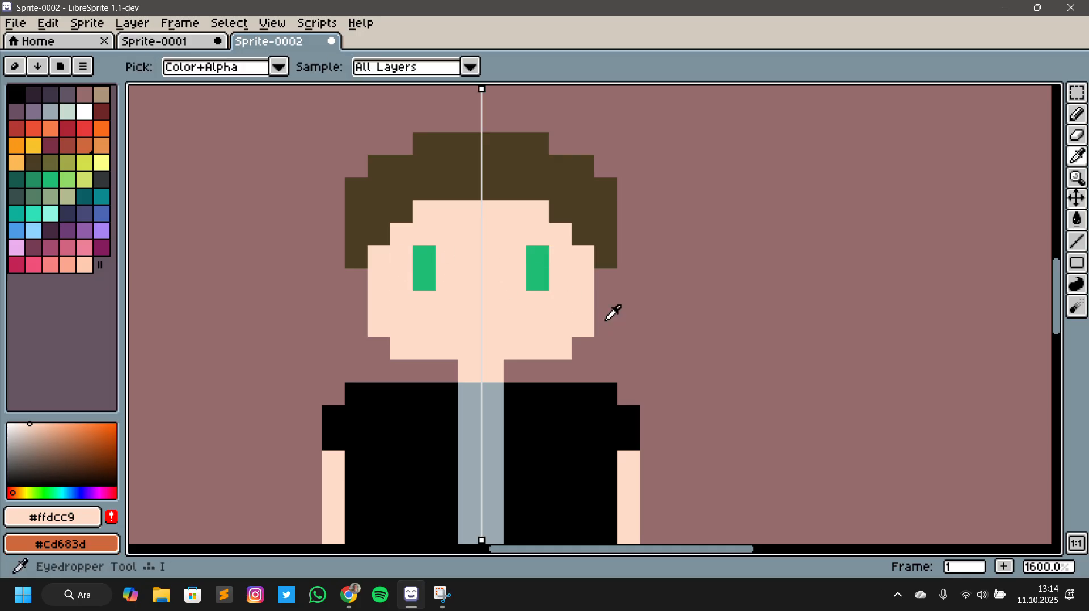
pyautogui.click(429, 260)
pyautogui.press('b')
pyautogui.click(451, 276)
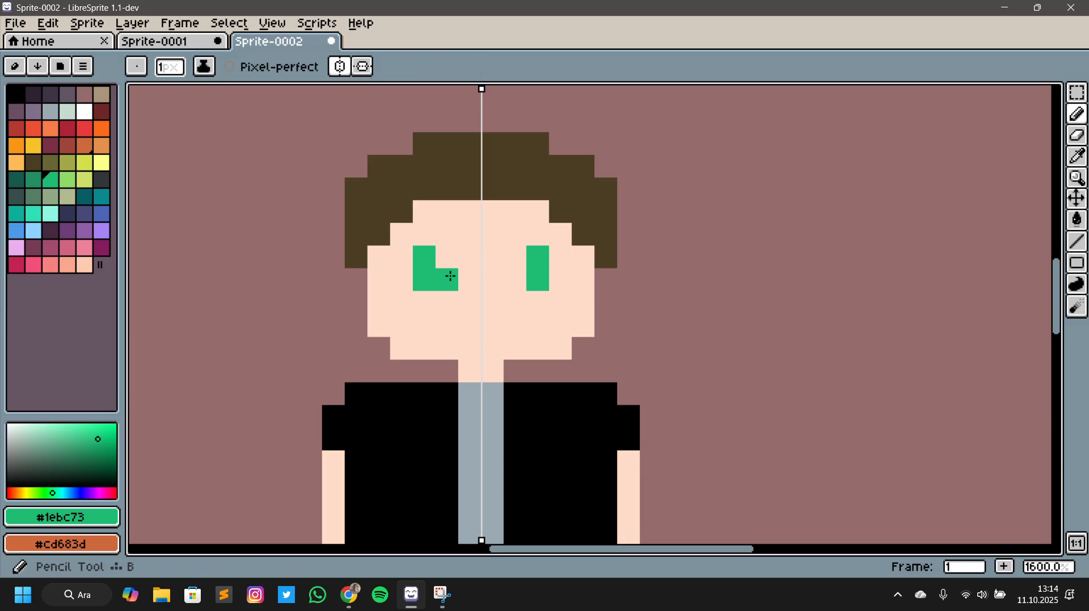
pyautogui.moveTo(450, 276); pyautogui.dragTo(437, 260)
# Paint the outer pixel column of both green eyes white Idx-10
pyautogui.press('i')
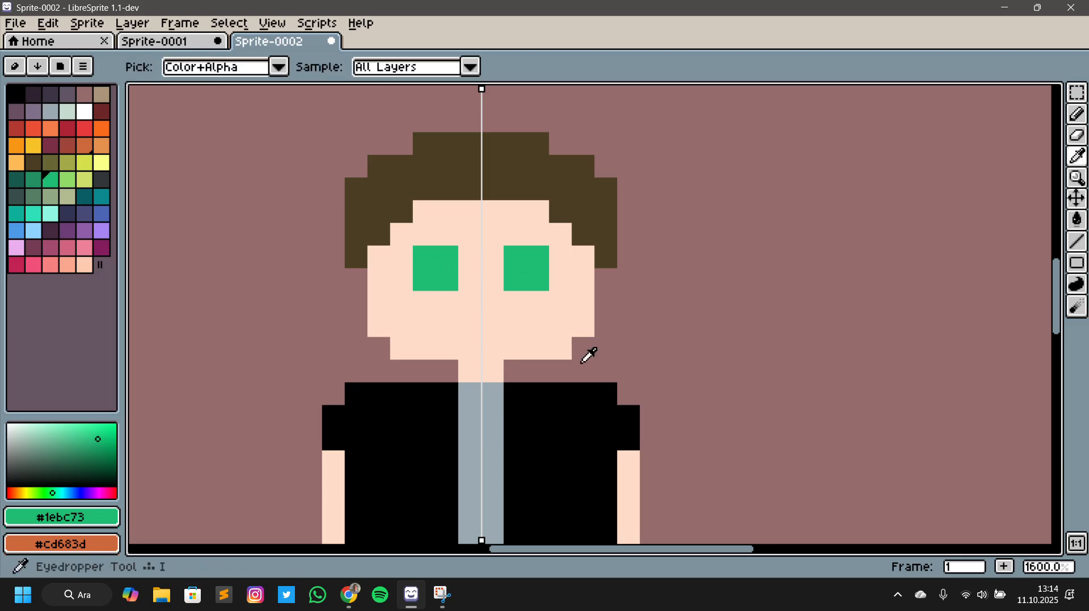
pyautogui.click(88, 111)
pyautogui.press('b')
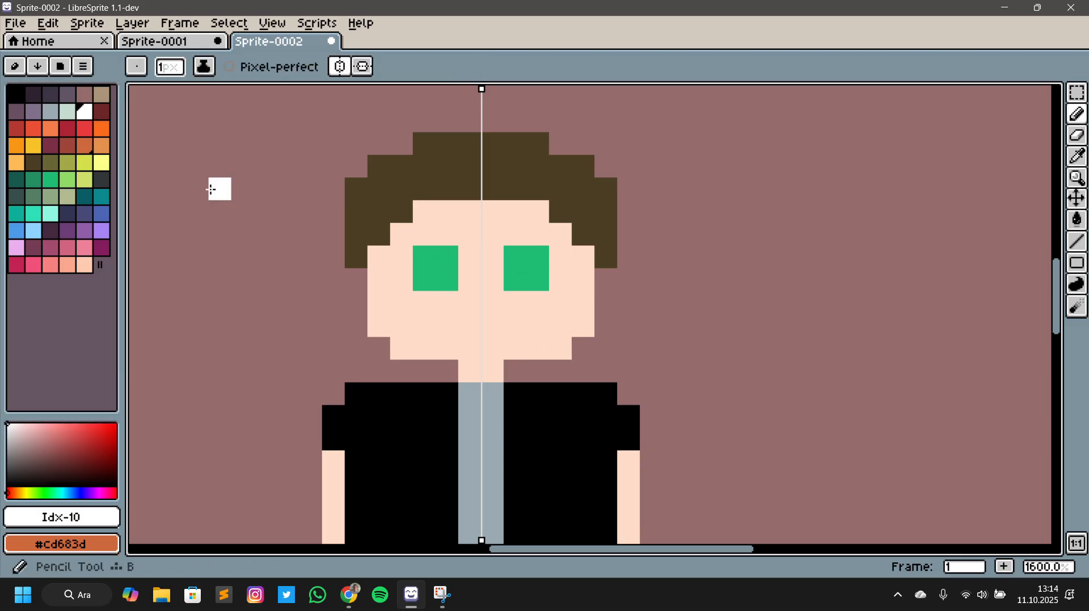
pyautogui.moveTo(422, 256); pyautogui.dragTo(423, 275)
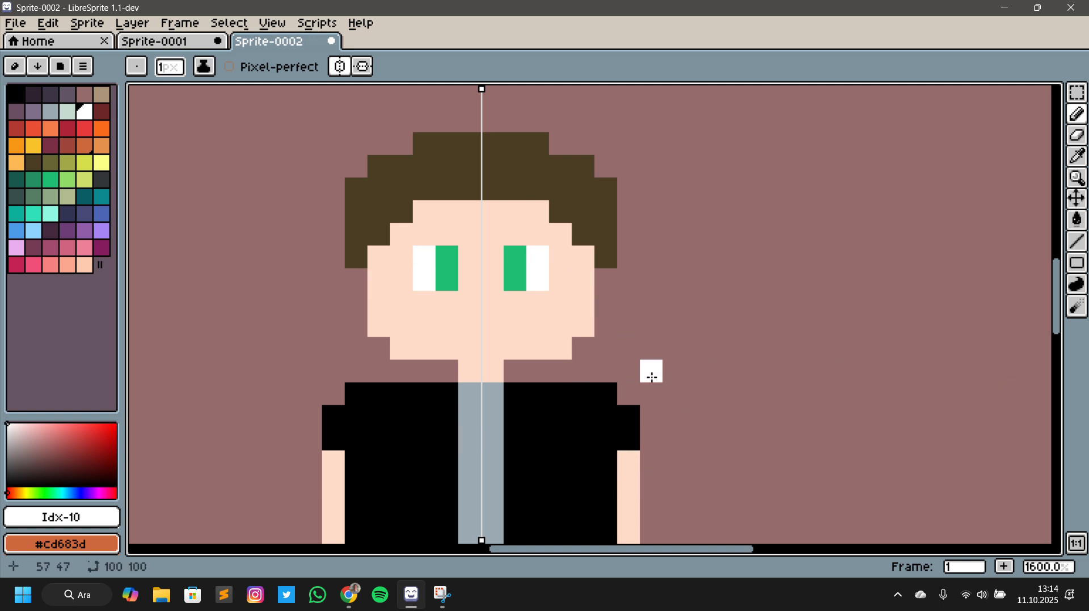
# Add a one-pixel yellow Idx-19 wristband just above the hand on both arms
pyautogui.scroll(-5, 719, 370)
pyautogui.moveTo(758, 367); pyautogui.dragTo(669, 287)
pyautogui.scroll(2, 600, 372)
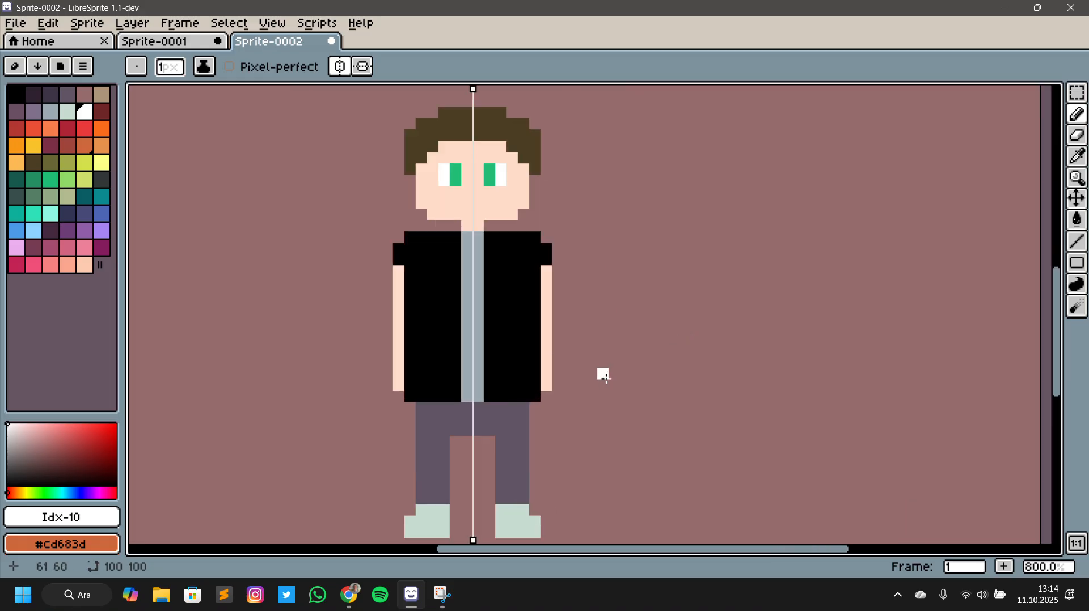
pyautogui.moveTo(626, 334); pyautogui.dragTo(642, 345)
pyautogui.click(33, 146)
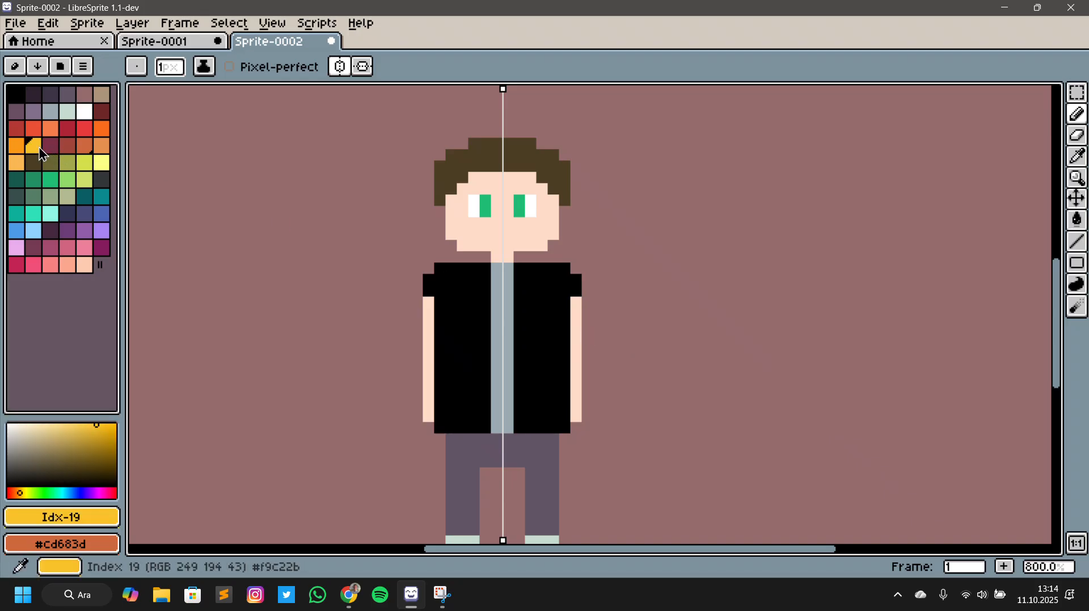
pyautogui.click(428, 405)
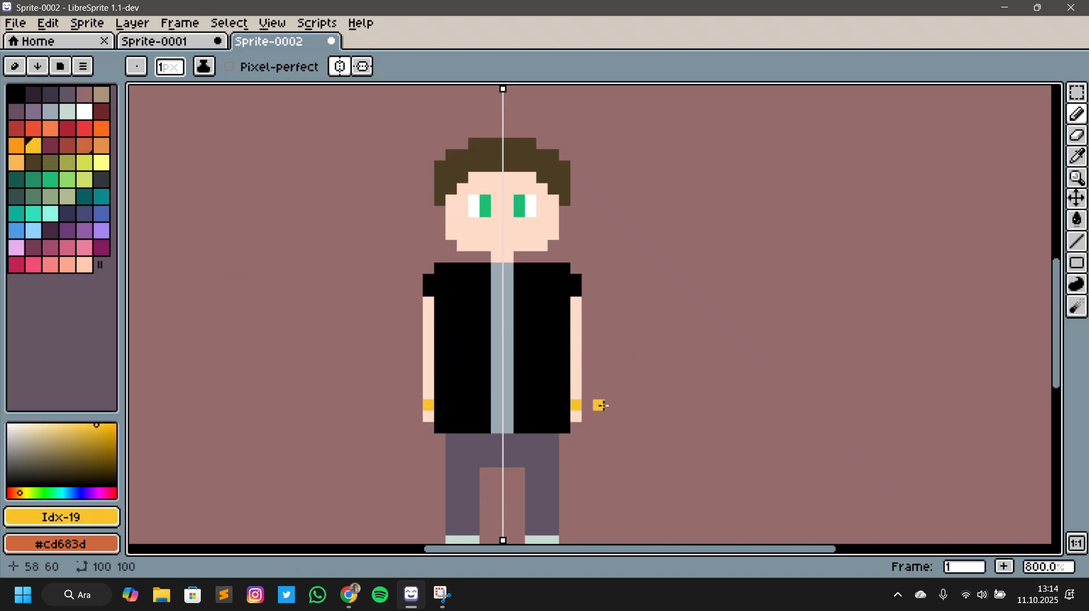
pyautogui.scroll(-2, 612, 397)
pyautogui.scroll(4, 614, 430)
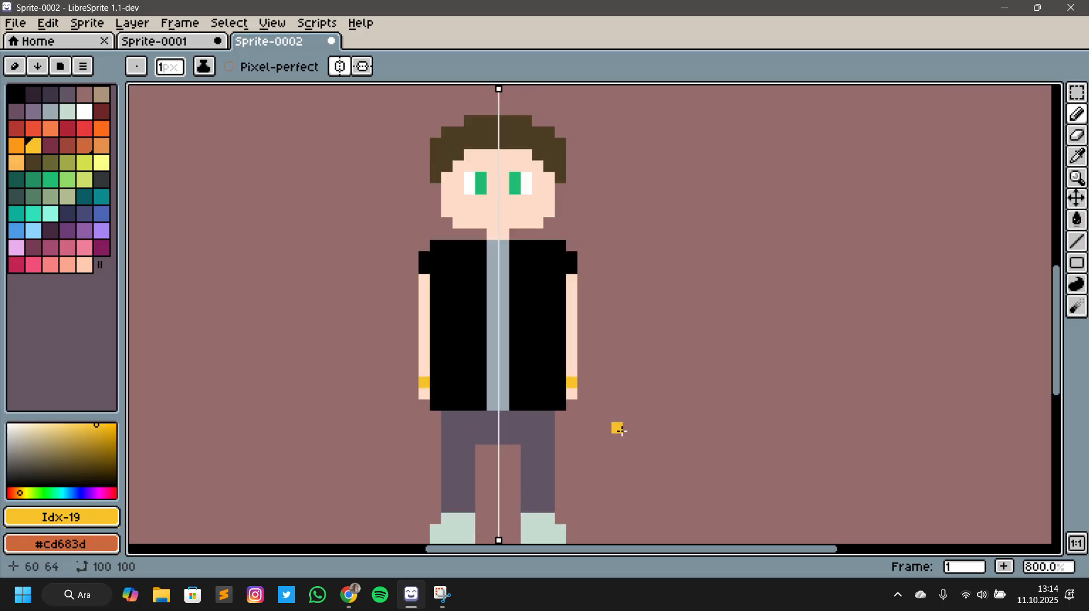
pyautogui.scroll(-1, 590, 466)
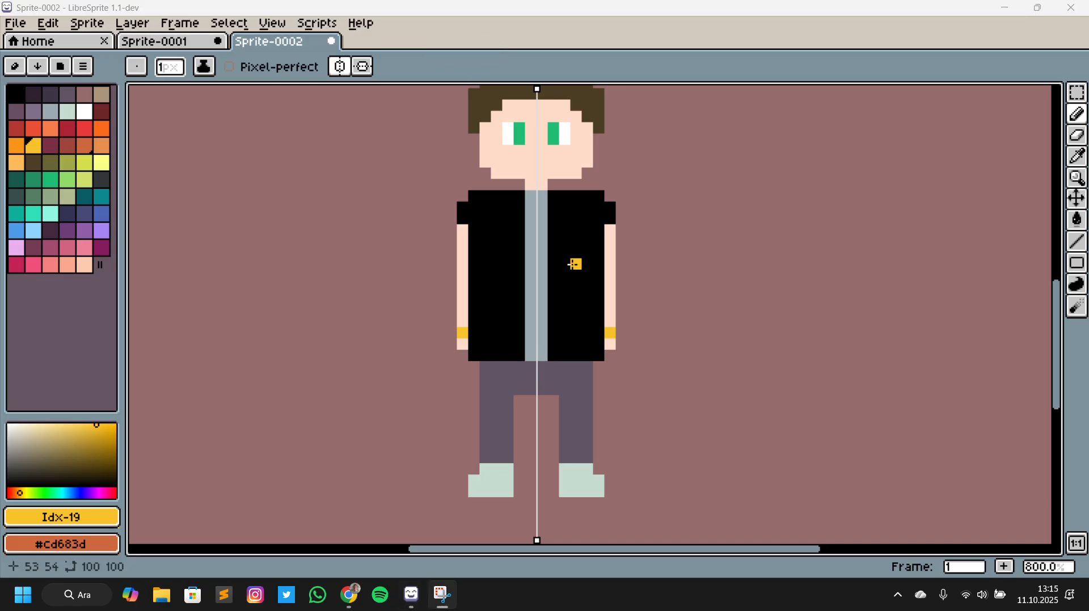
pyautogui.scroll(3, 587, 287)
pyautogui.scroll(-2, 620, 256)
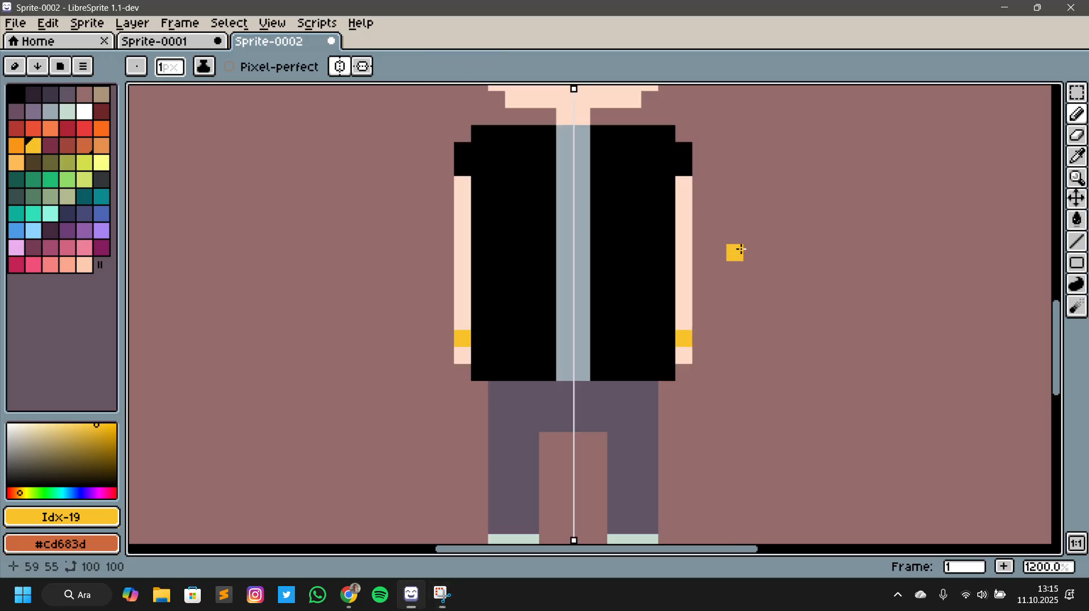
pyautogui.moveTo(785, 216); pyautogui.dragTo(769, 334)
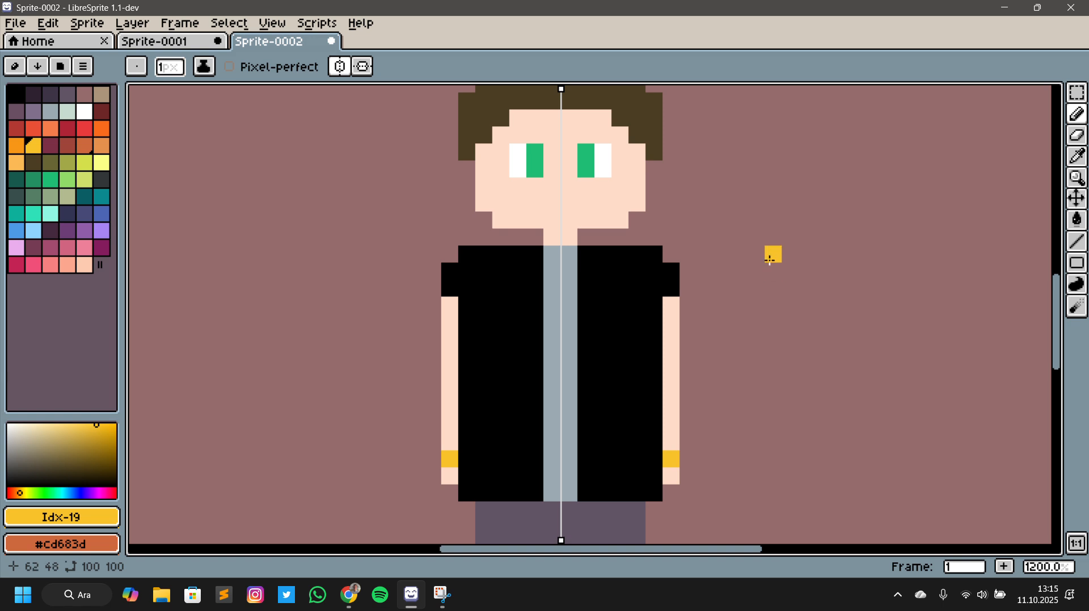
# Sample the eye green, lower its HSB brightness to 59 and paint the lower inner pixel of both eyes with it
pyautogui.scroll(1, 778, 204)
pyautogui.press('i')
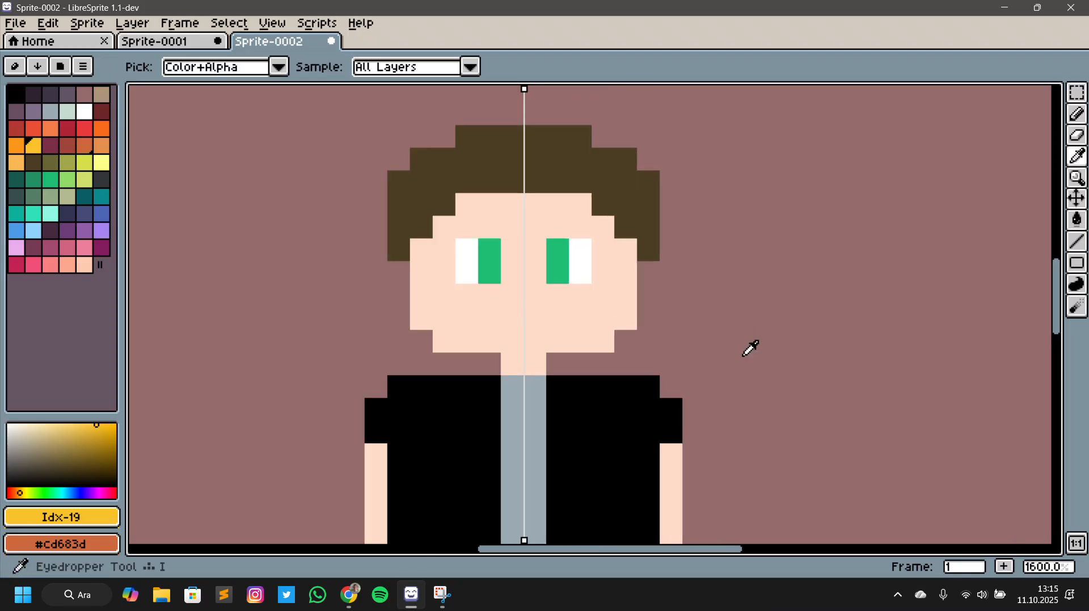
pyautogui.click(488, 267)
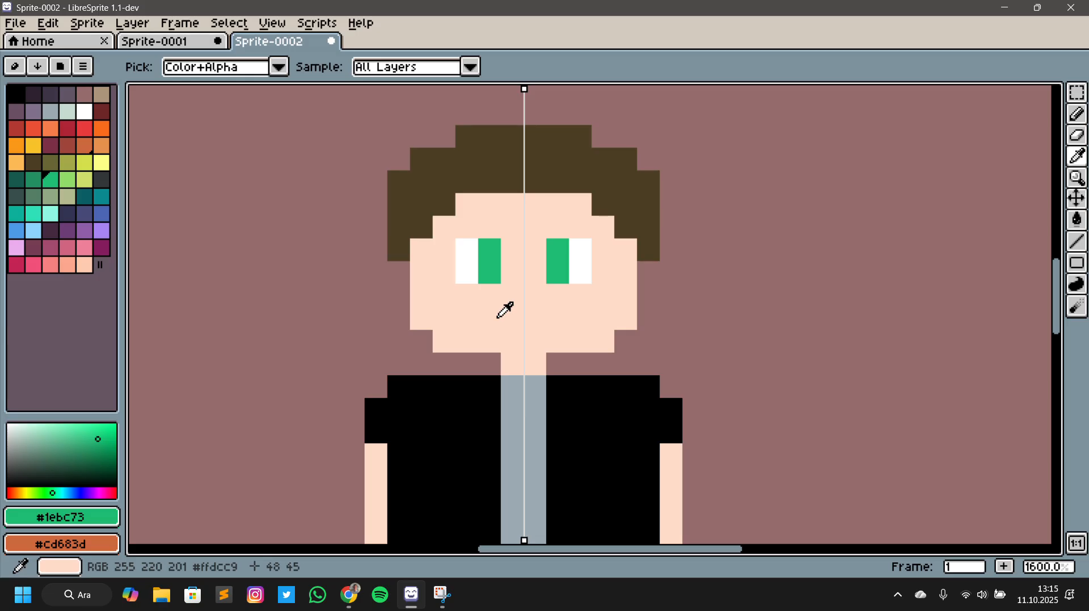
pyautogui.click(51, 517)
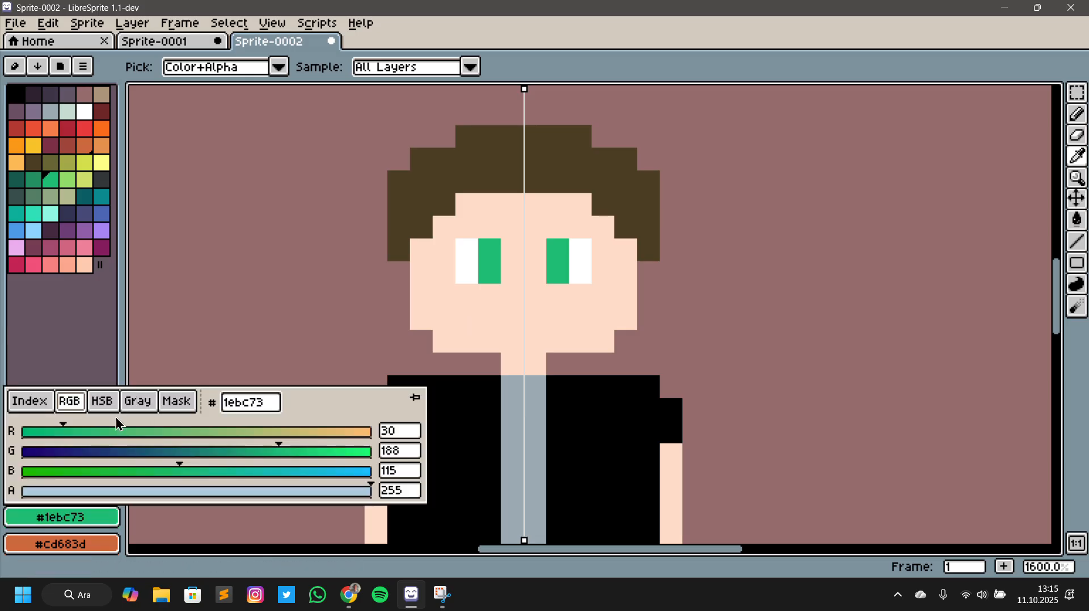
pyautogui.click(107, 404)
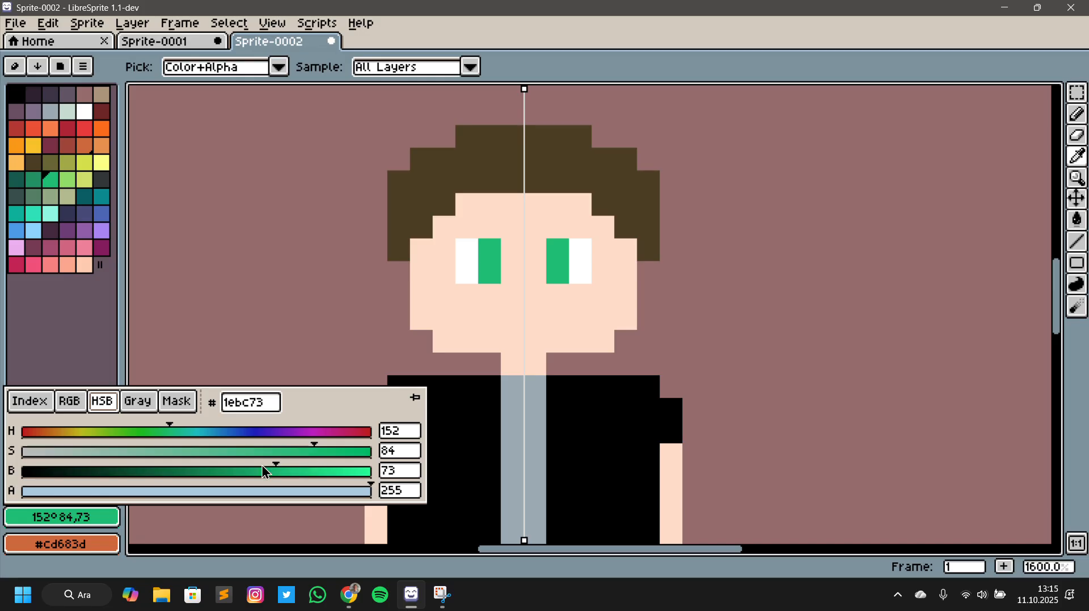
pyautogui.moveTo(262, 467); pyautogui.dragTo(226, 471)
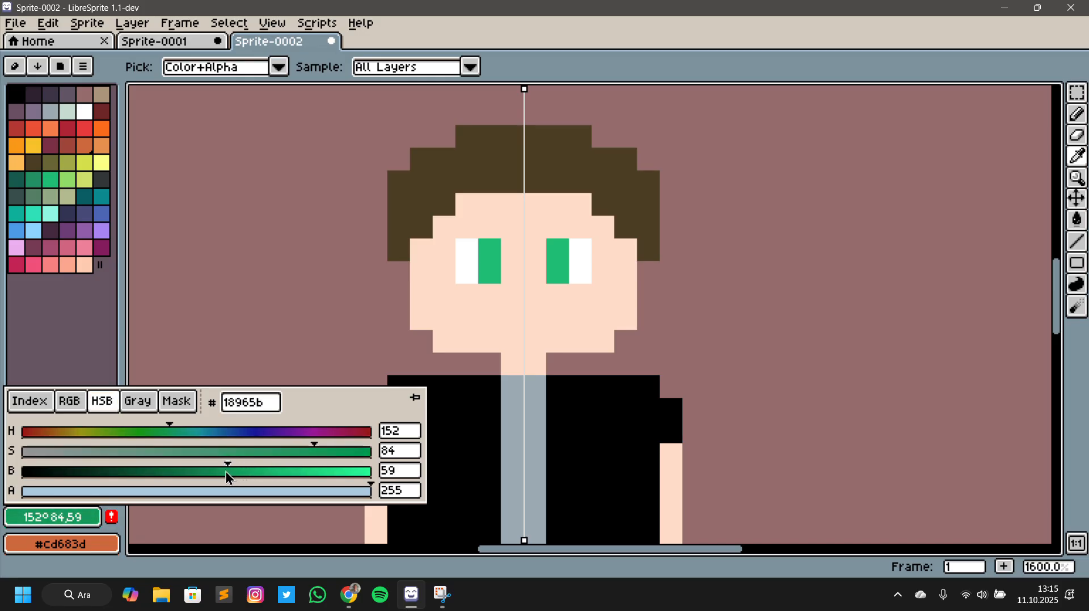
pyautogui.press('b')
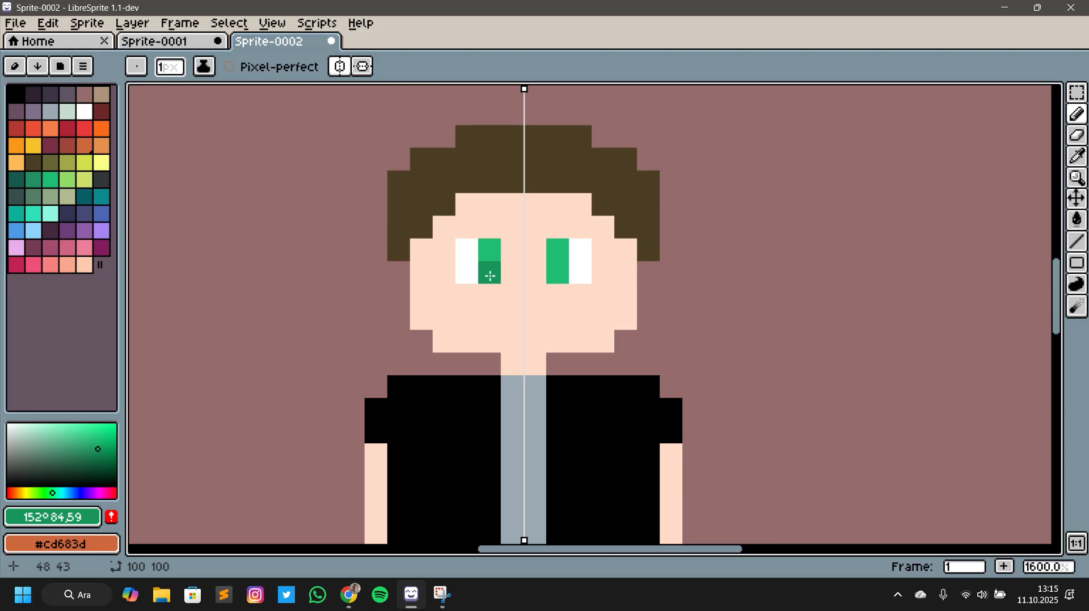
pyautogui.click(490, 277)
# Sample the eye white, lower its HSB brightness to 82 and paint the lower outer pixel of both eyes with the resulting grey
pyautogui.press('i')
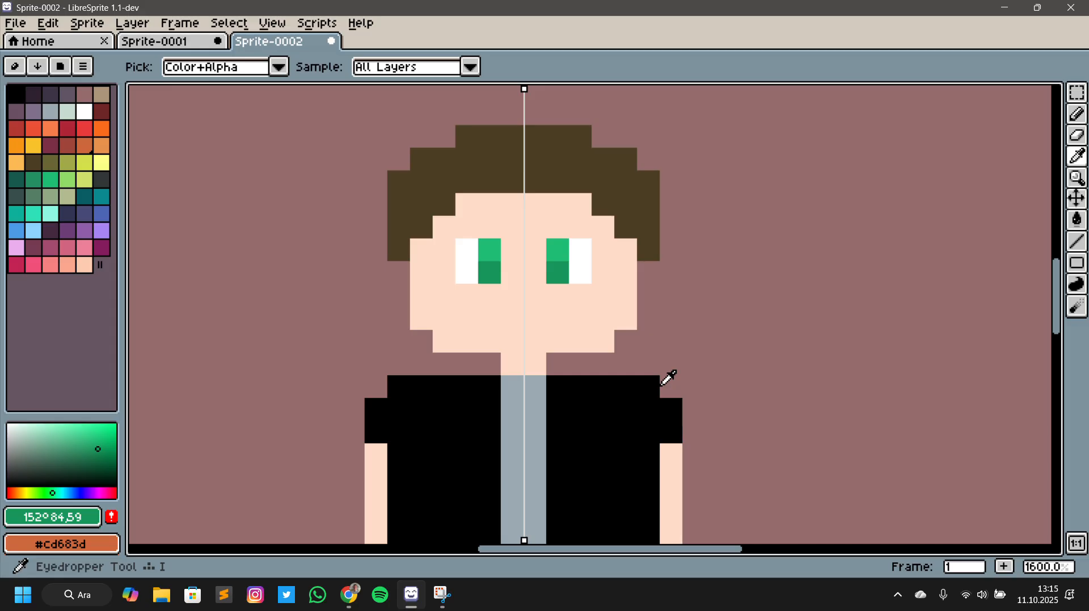
pyautogui.click(466, 254)
pyautogui.click(86, 527)
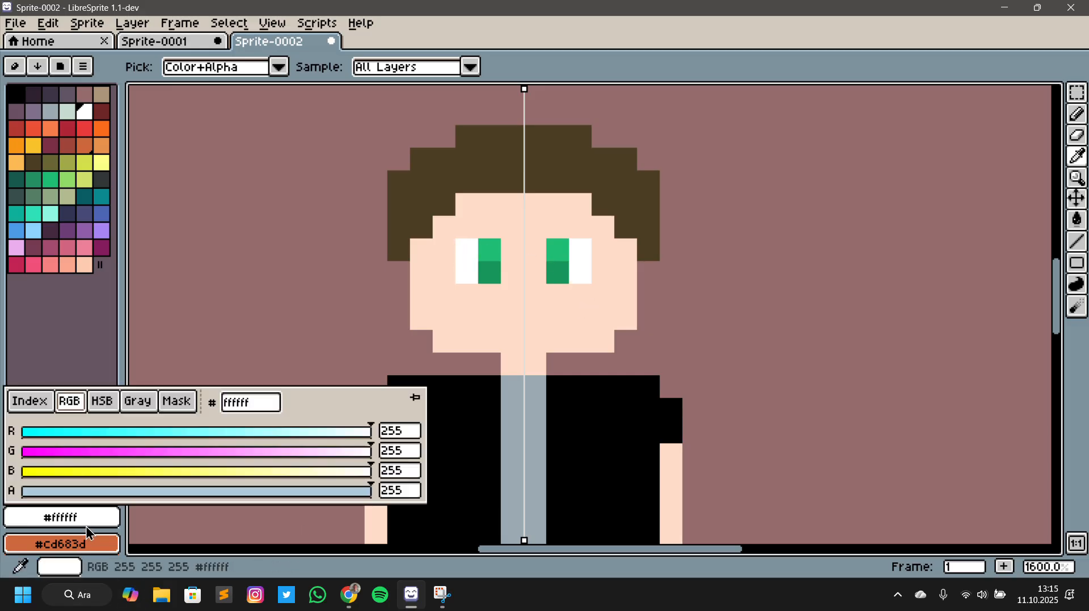
pyautogui.click(103, 402)
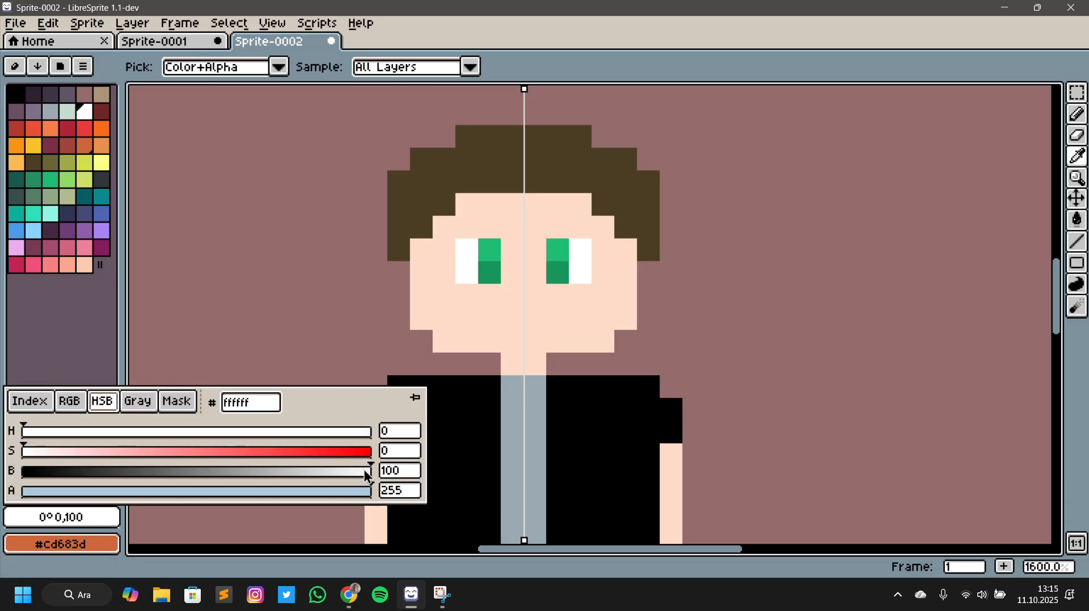
pyautogui.moveTo(365, 471); pyautogui.dragTo(311, 470)
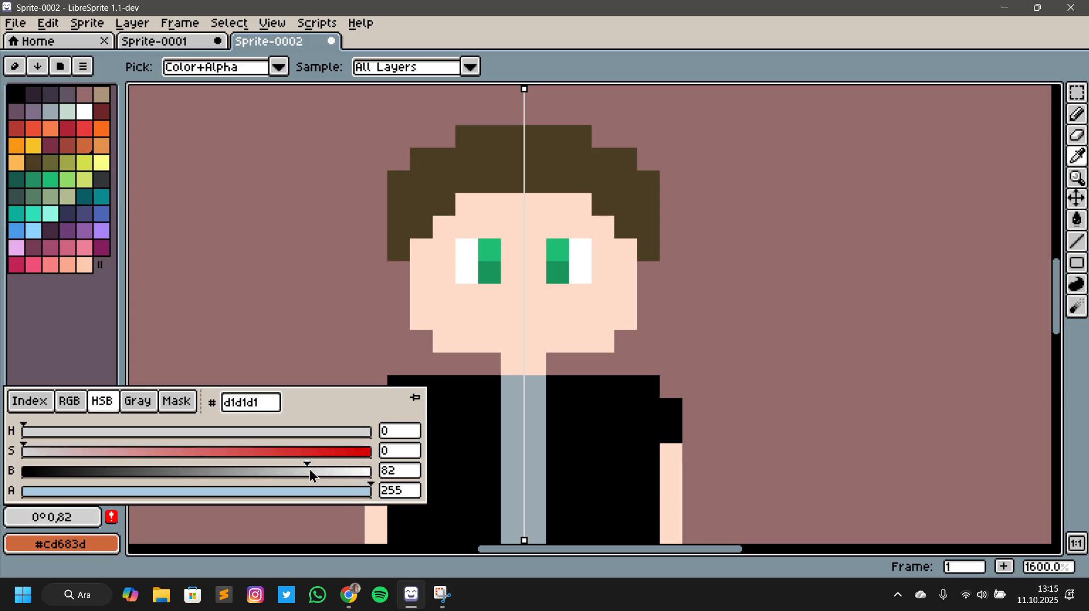
pyautogui.press('b')
pyautogui.click(464, 272)
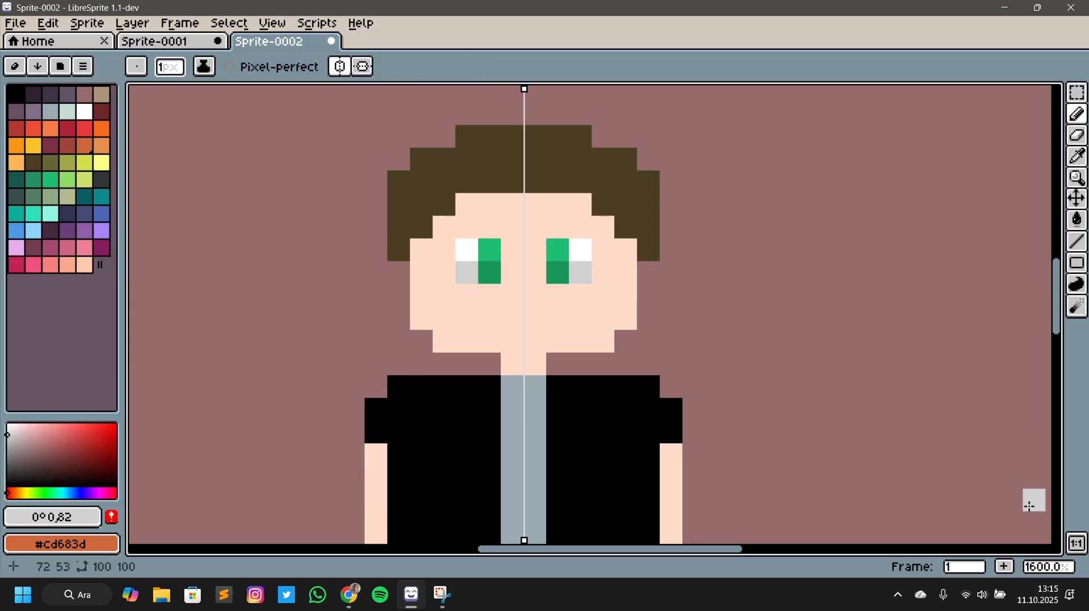
# Sample the bright eye green #1ebc73 and repaint the lower inner pixel of both eyes with it
pyautogui.scroll(-4, 902, 446)
pyautogui.scroll(4, 898, 443)
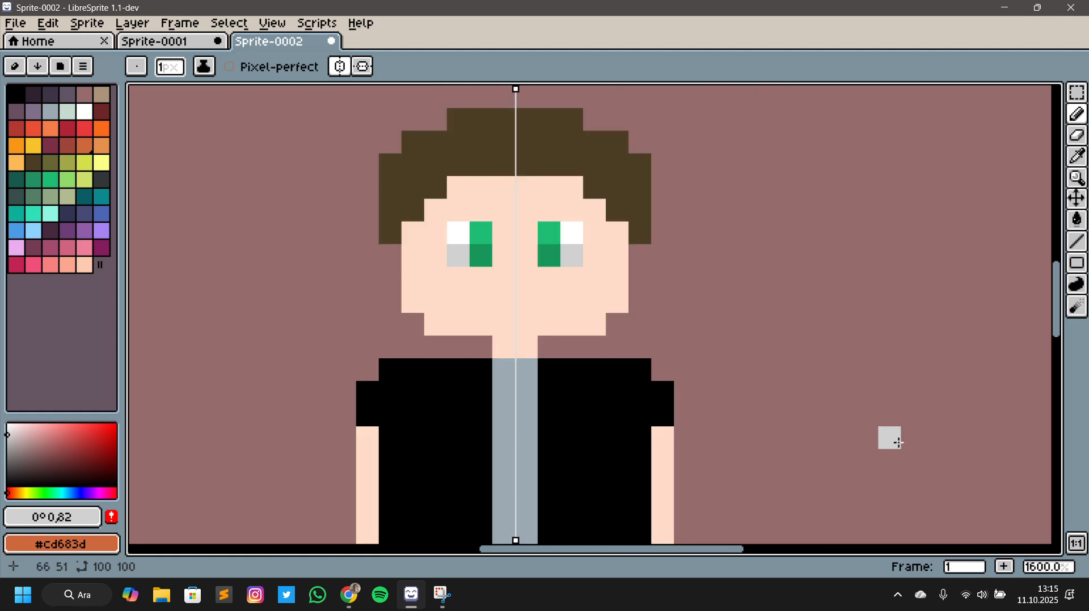
pyautogui.press('i')
pyautogui.click(482, 238)
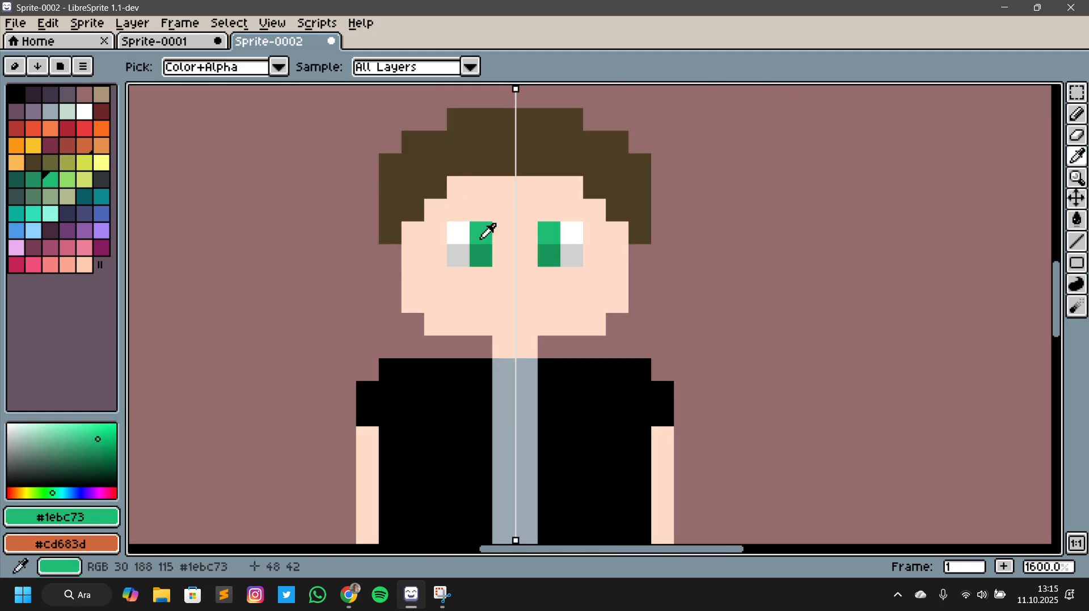
pyautogui.press('b')
pyautogui.click(481, 254)
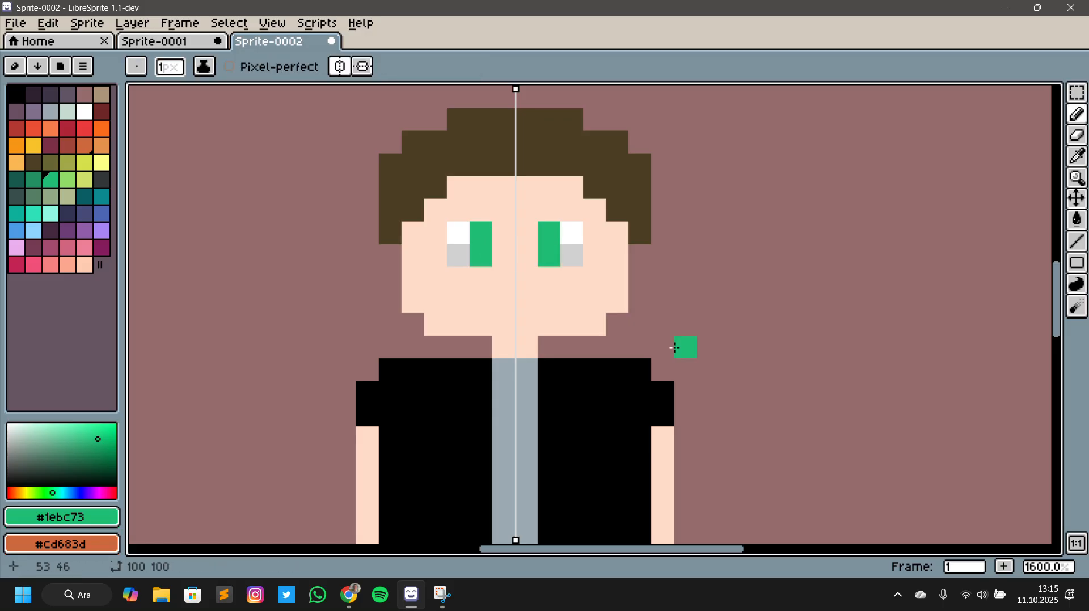
pyautogui.scroll(-1, 892, 408)
pyautogui.scroll(-2, 892, 410)
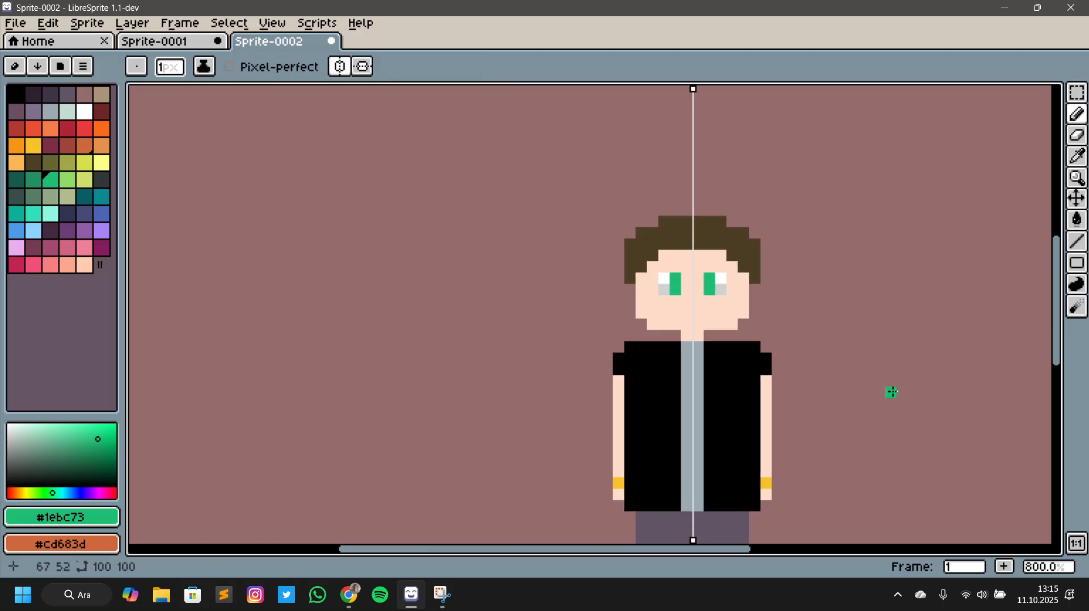
pyautogui.scroll(6, 673, 335)
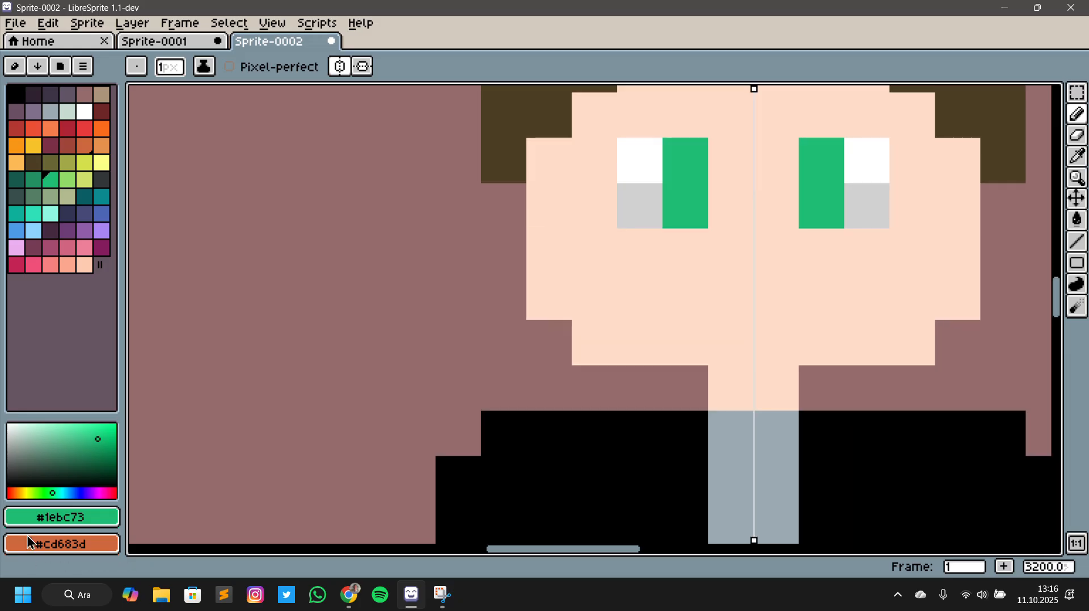
pyautogui.click(56, 514)
pyautogui.click(97, 404)
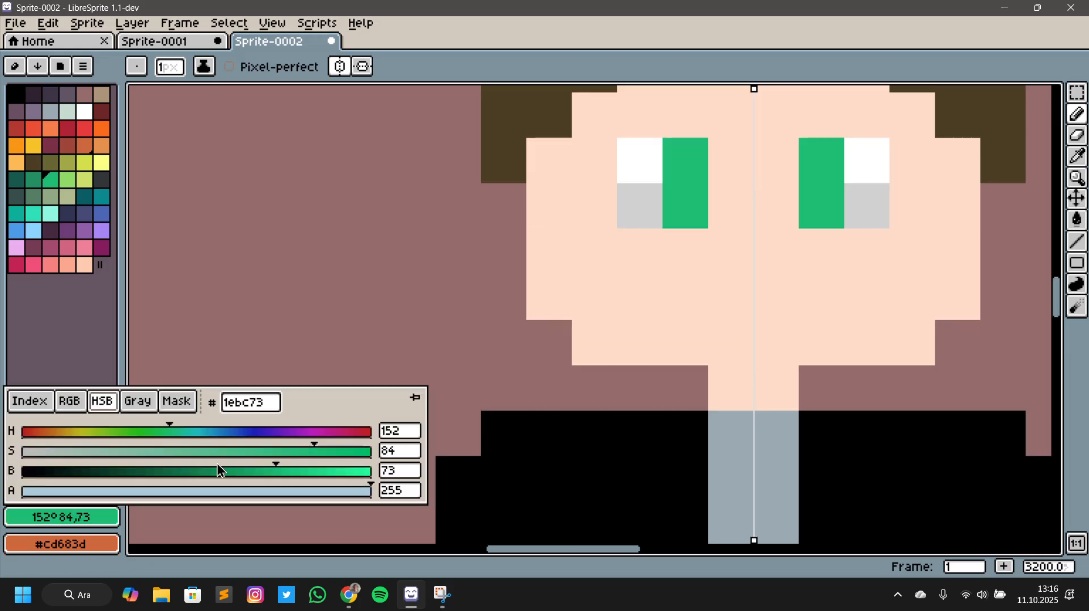
# Sample the eye white, lower its HSB brightness to 87 and repaint the lower outer pixel of both eyes with it
pyautogui.press('i')
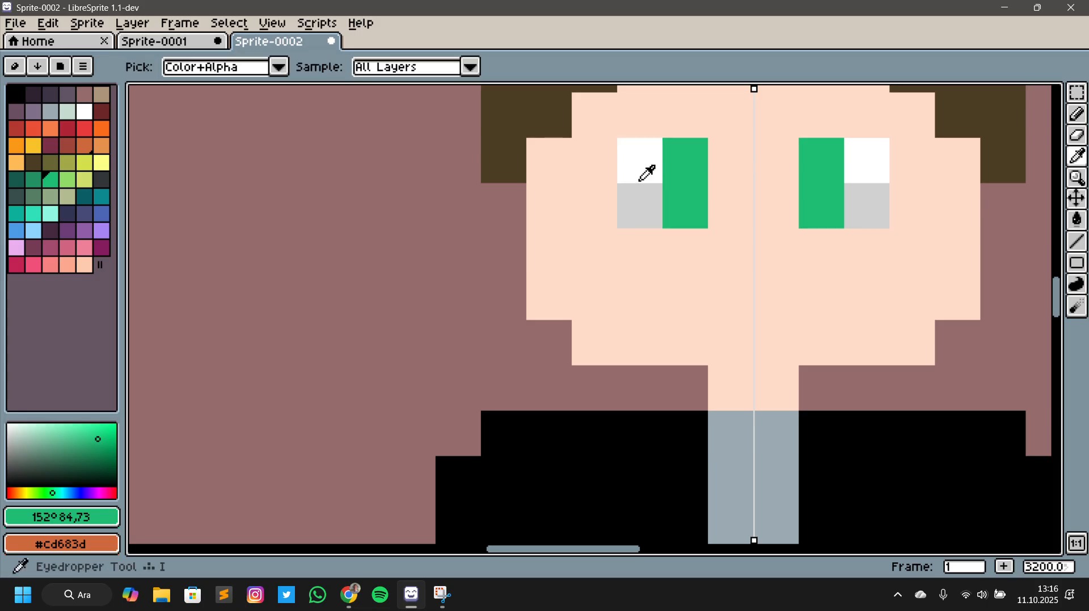
pyautogui.click(647, 173)
pyautogui.click(97, 525)
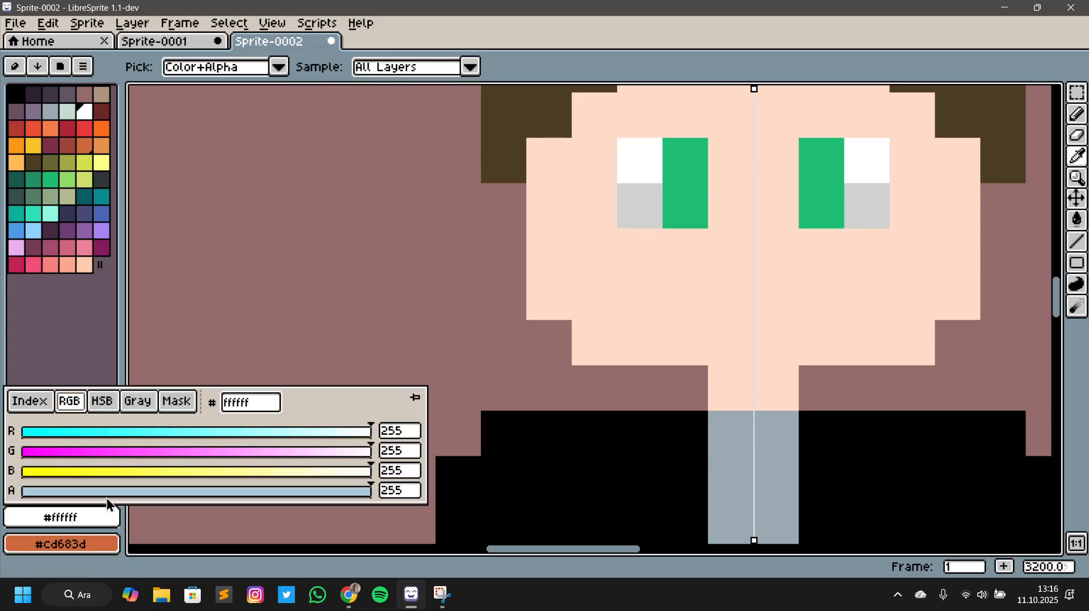
pyautogui.click(101, 403)
pyautogui.click(366, 472)
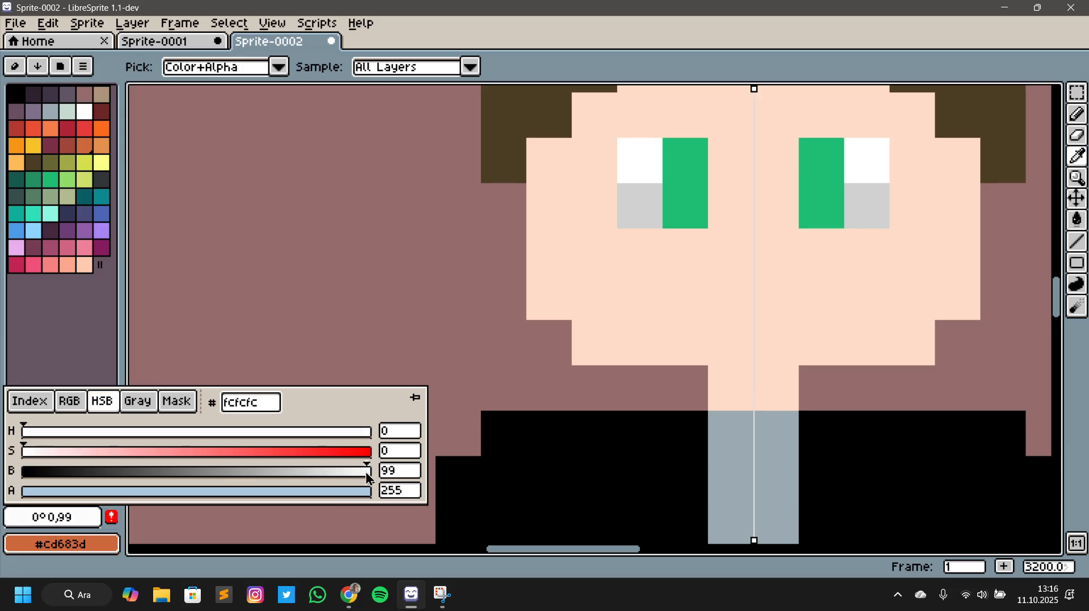
pyautogui.moveTo(366, 472); pyautogui.dragTo(325, 471)
pyautogui.press('b')
pyautogui.click(720, 239)
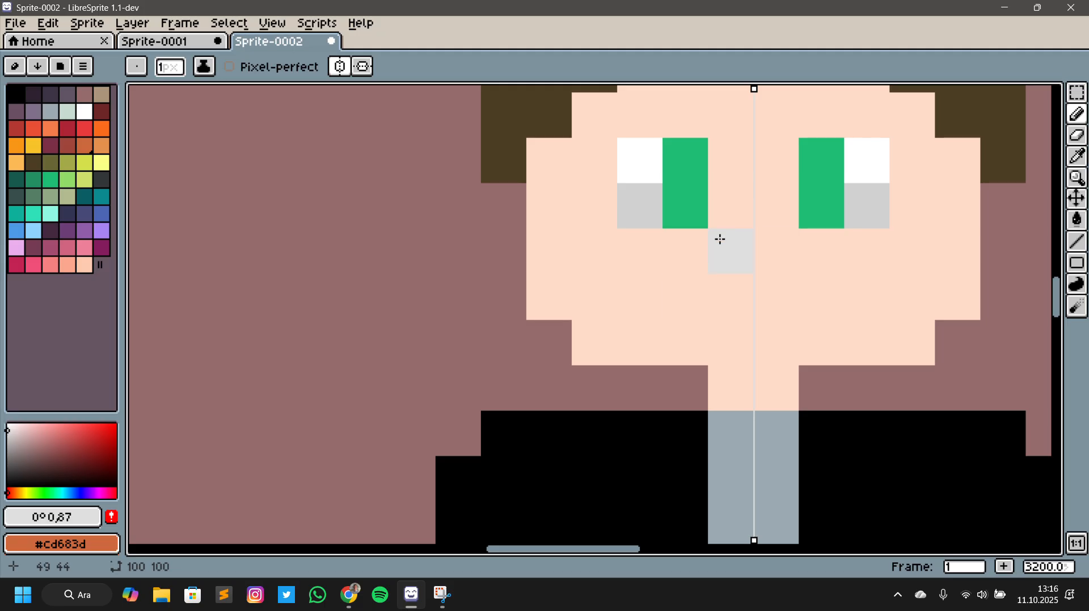
pyautogui.click(642, 221)
pyautogui.scroll(-6, 1006, 279)
pyautogui.scroll(1, 947, 369)
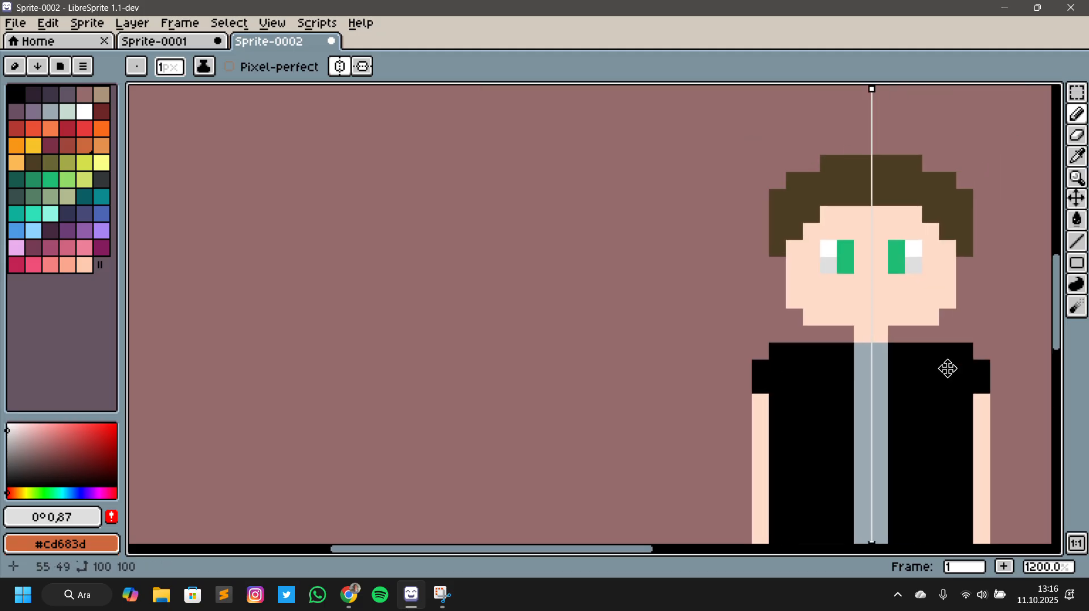
# Raise the light grey's HSB brightness to 89 and repaint the lower outer pixel of both eyes
pyautogui.scroll(1, 828, 336)
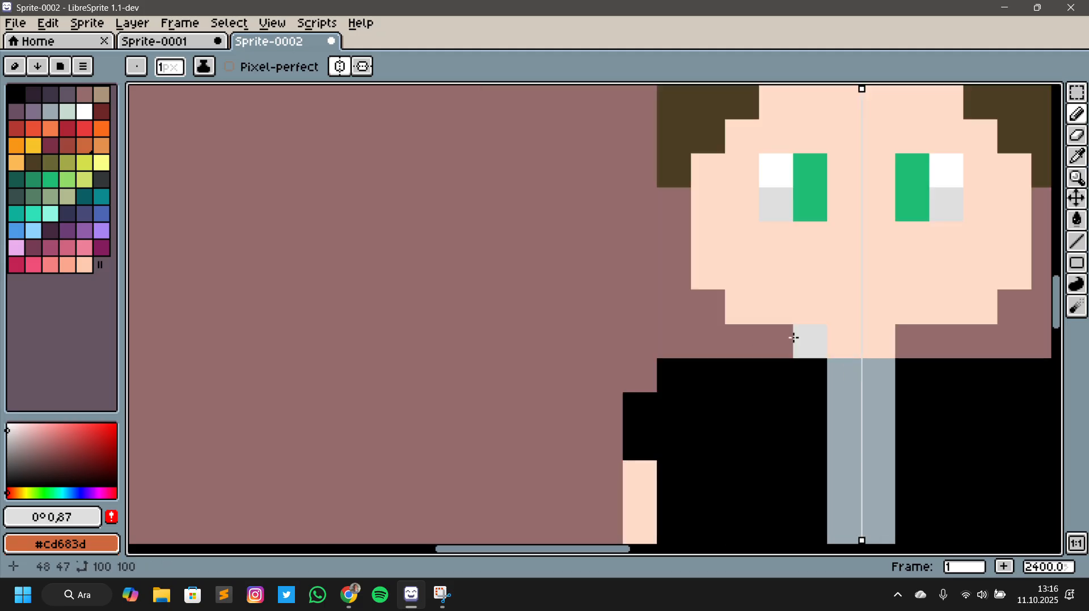
pyautogui.click(72, 517)
pyautogui.moveTo(345, 469); pyautogui.dragTo(332, 474)
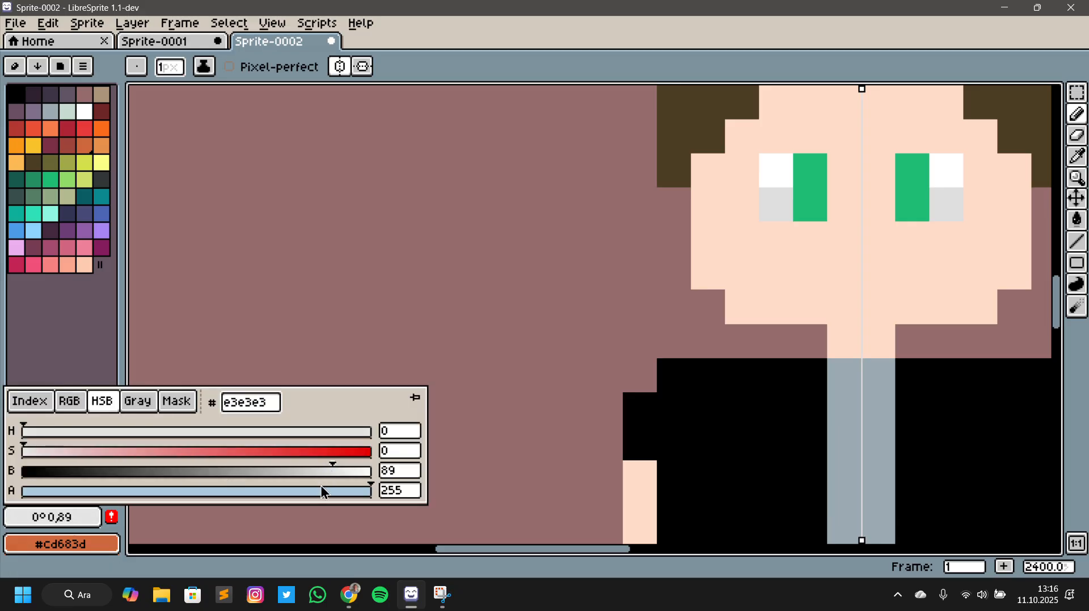
pyautogui.click(794, 205)
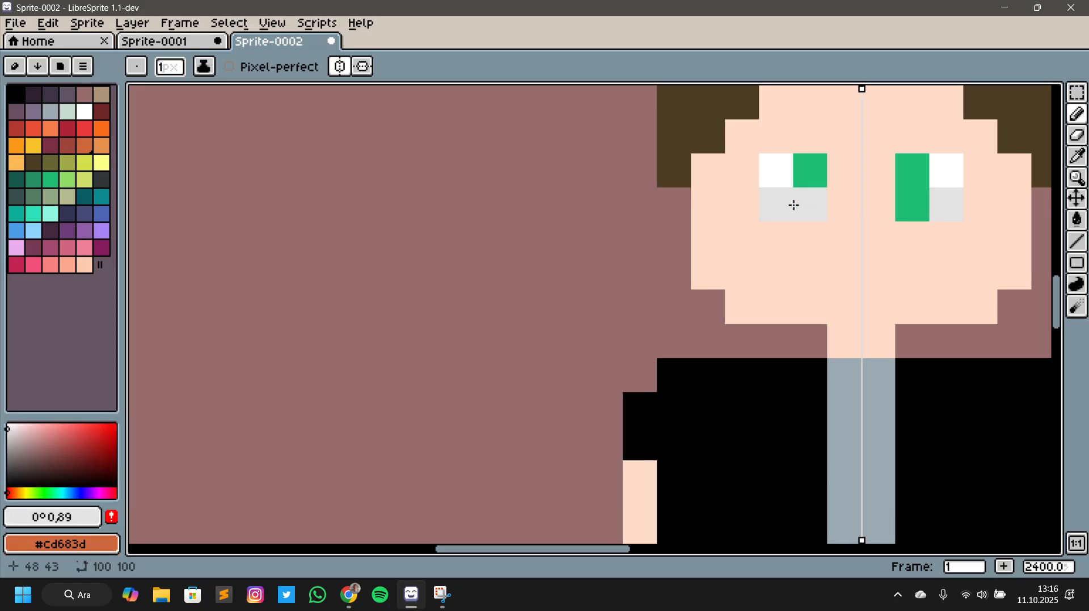
pyautogui.scroll(-2, 933, 379)
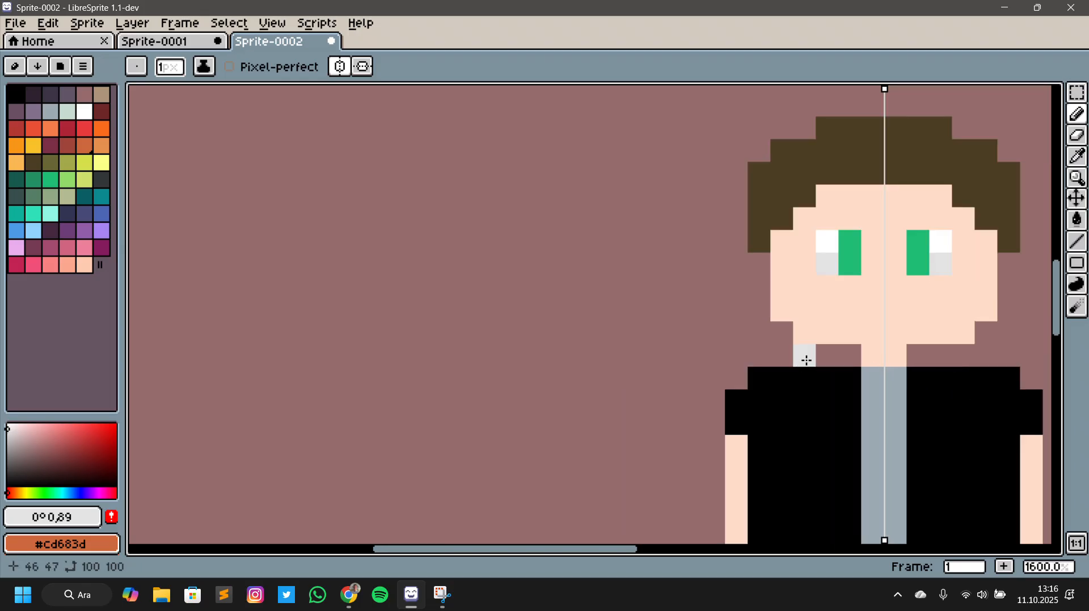
pyautogui.moveTo(646, 293); pyautogui.dragTo(474, 288)
pyautogui.scroll(1, 474, 289)
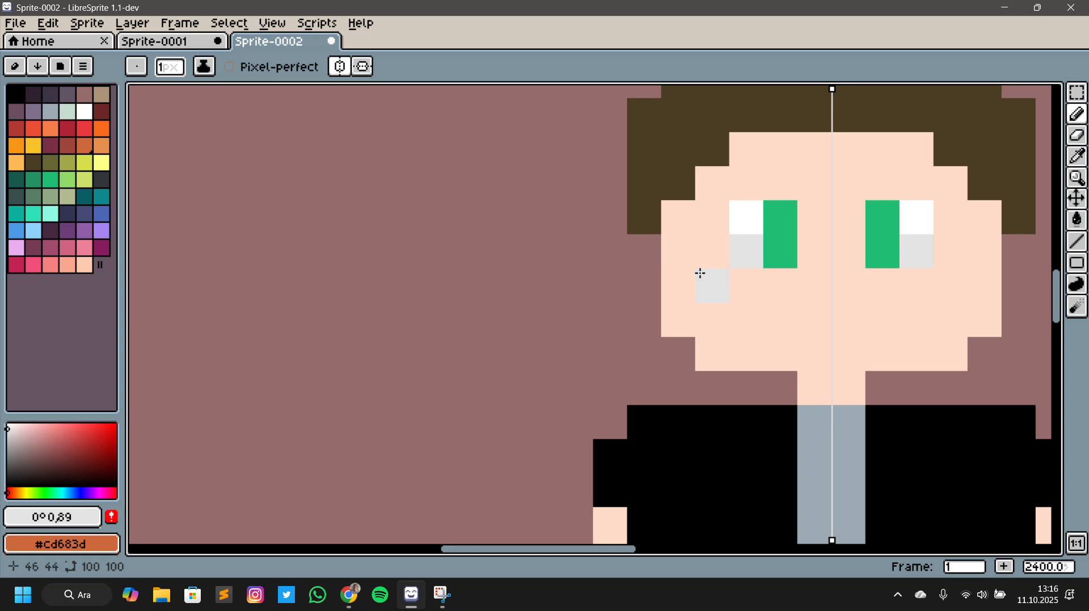
# Sample the hair brown #4c3e24, raise its HSB brightness to 45 and paint a highlight along the hair's upper edge
pyautogui.scroll(-2, 571, 347)
pyautogui.press('i')
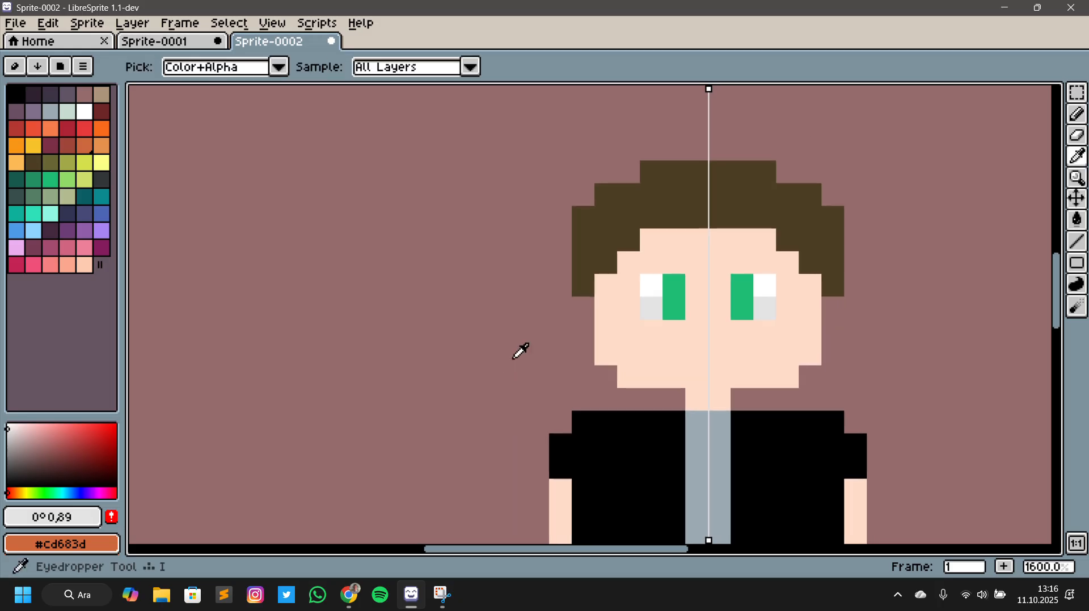
pyautogui.click(626, 230)
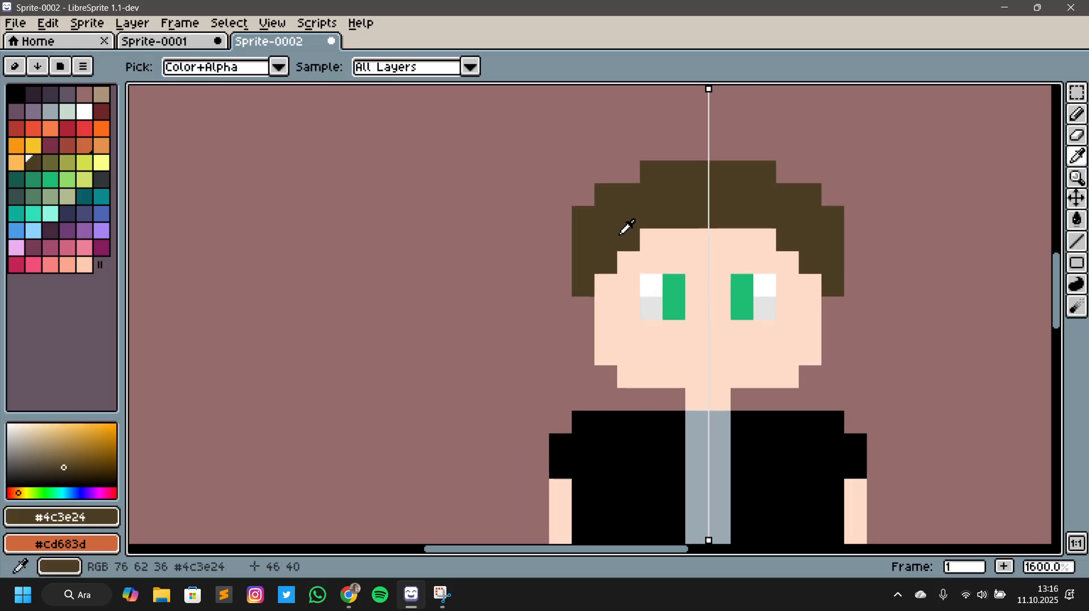
pyautogui.click(62, 519)
pyautogui.click(103, 401)
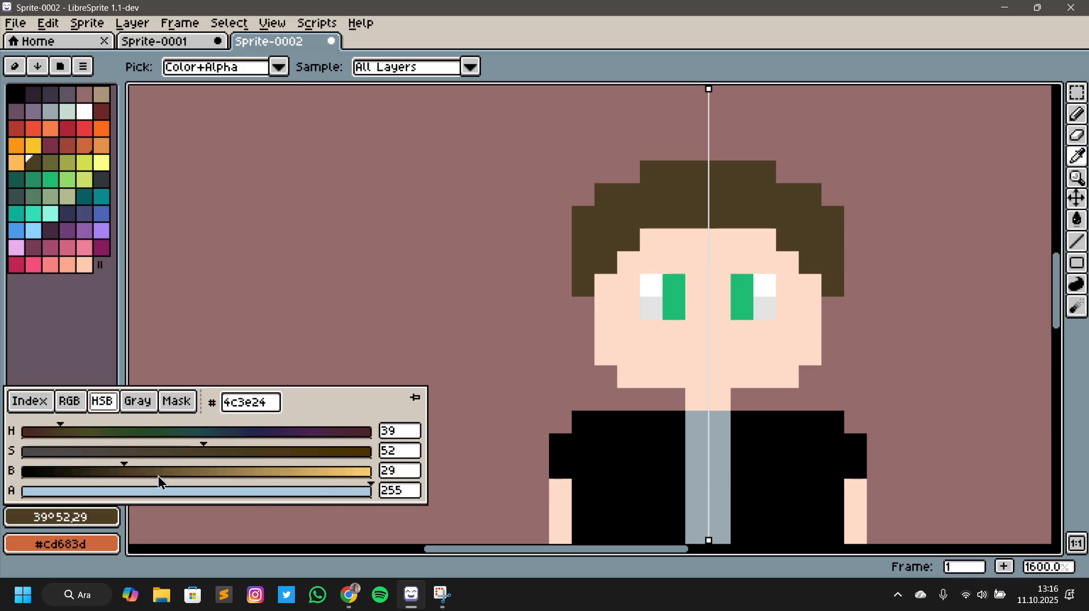
pyautogui.moveTo(128, 463); pyautogui.dragTo(181, 462)
pyautogui.press('b')
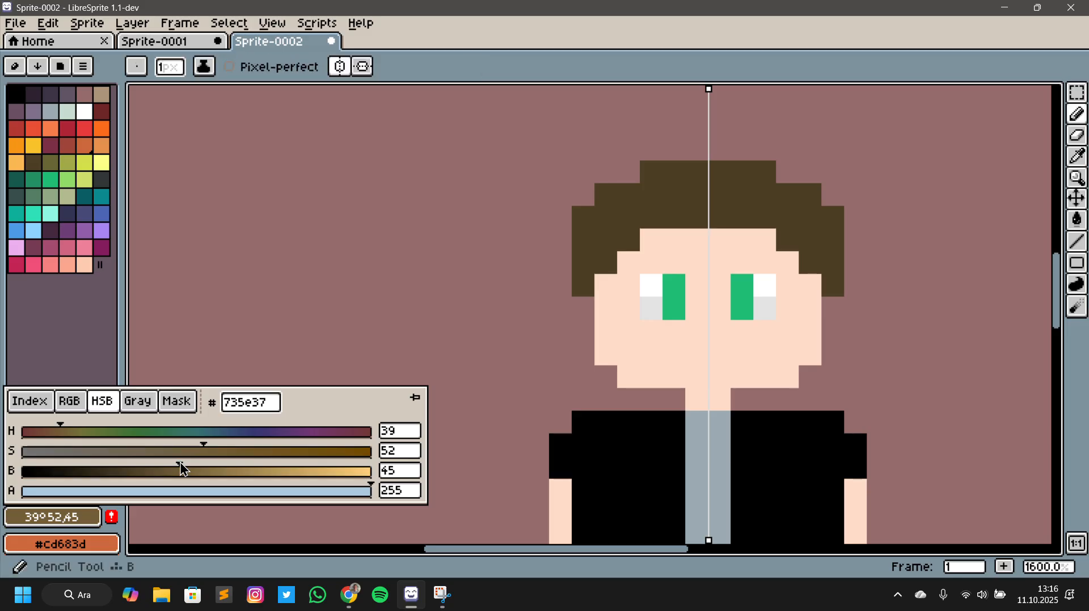
pyautogui.click(588, 233)
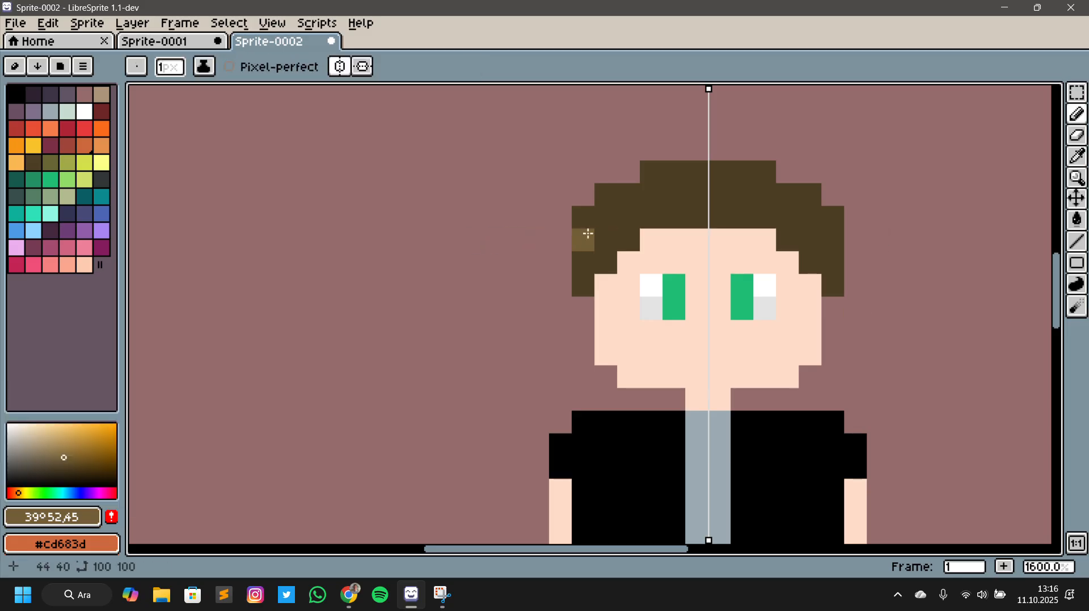
pyautogui.click(582, 222)
pyautogui.moveTo(600, 195)
pyautogui.mouseDown()
pyautogui.moveTo(626, 201)
pyautogui.moveTo(646, 177)
pyautogui.moveTo(698, 171)
pyautogui.mouseUp()
pyautogui.scroll(-3, 1005, 289)
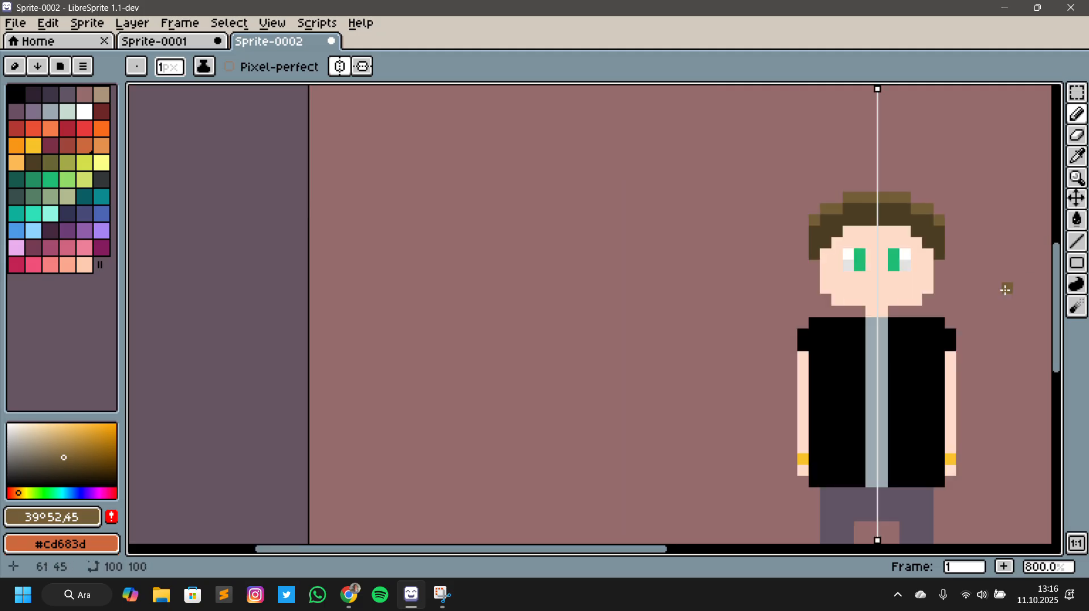
pyautogui.moveTo(985, 323); pyautogui.dragTo(802, 300)
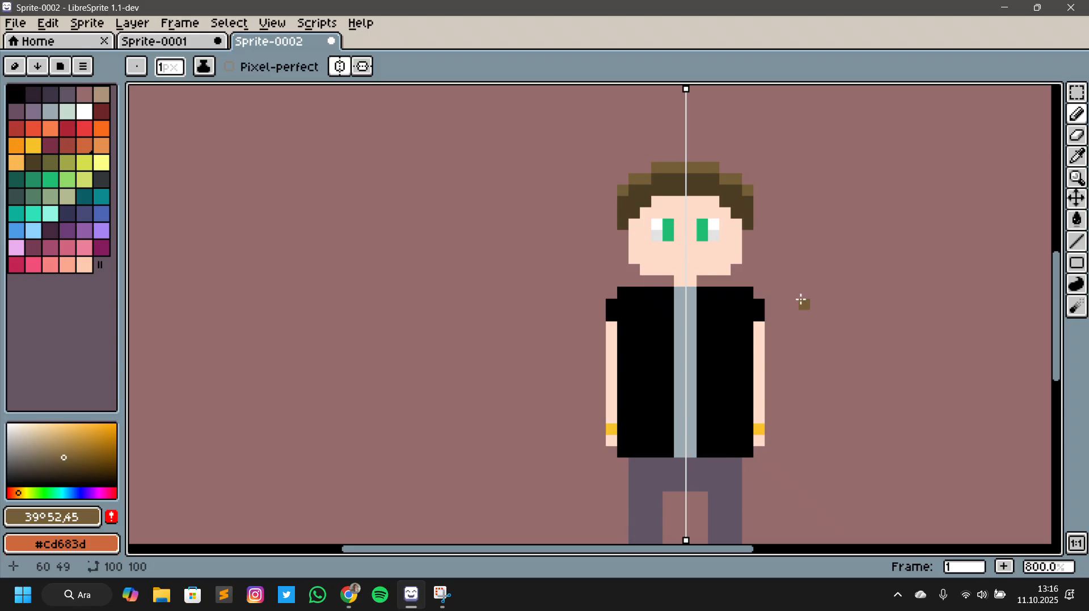
pyautogui.scroll(2, 803, 304)
pyautogui.scroll(-2, 805, 326)
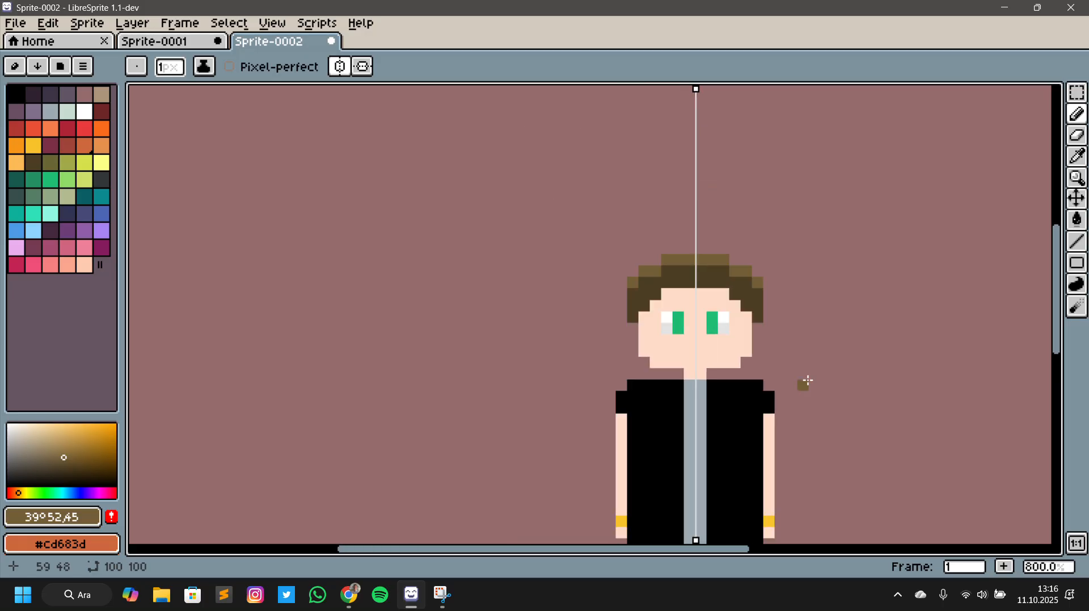
# Sample the skin tone #ffdcc9, lower its HSB brightness to 82 and paint a shadow on the face along the hairline
pyautogui.scroll(6, 806, 382)
pyautogui.scroll(-1, 831, 408)
pyautogui.press('i')
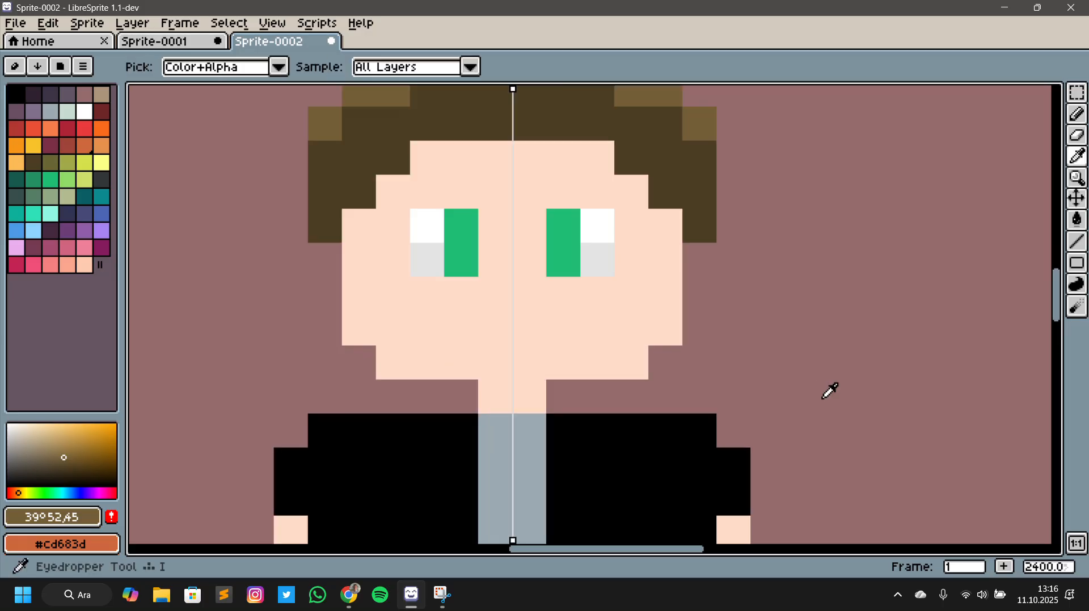
pyautogui.click(630, 308)
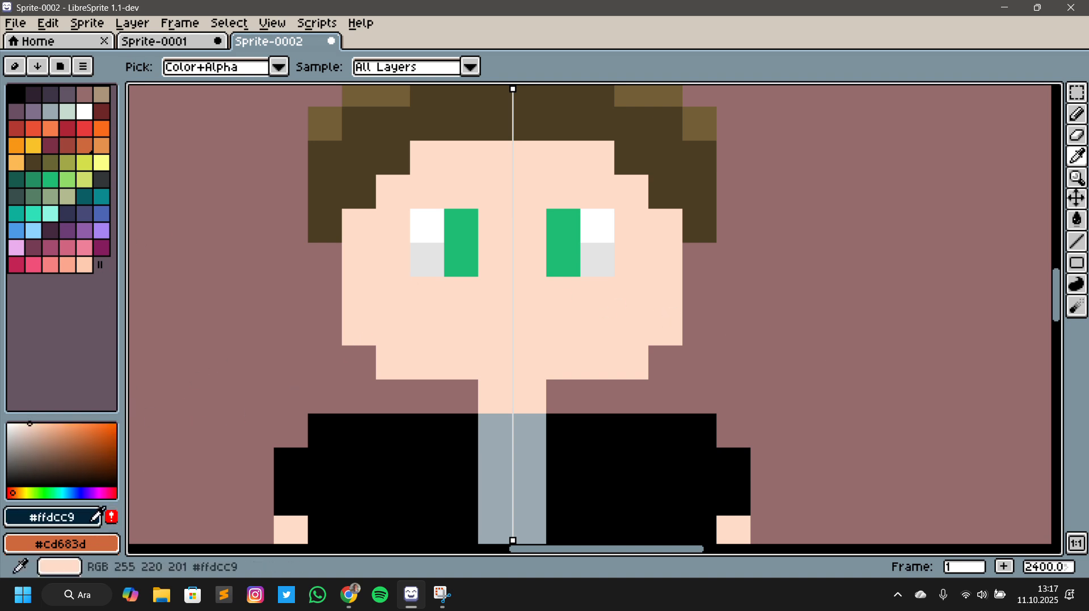
pyautogui.click(91, 519)
pyautogui.click(68, 518)
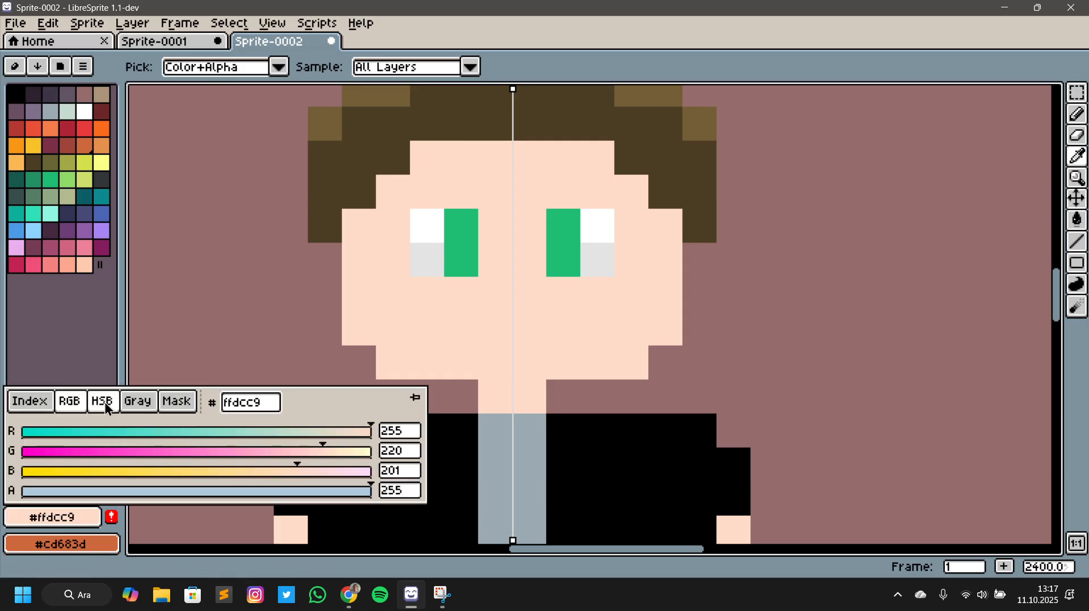
pyautogui.click(104, 403)
pyautogui.moveTo(368, 472); pyautogui.dragTo(307, 475)
pyautogui.press('b')
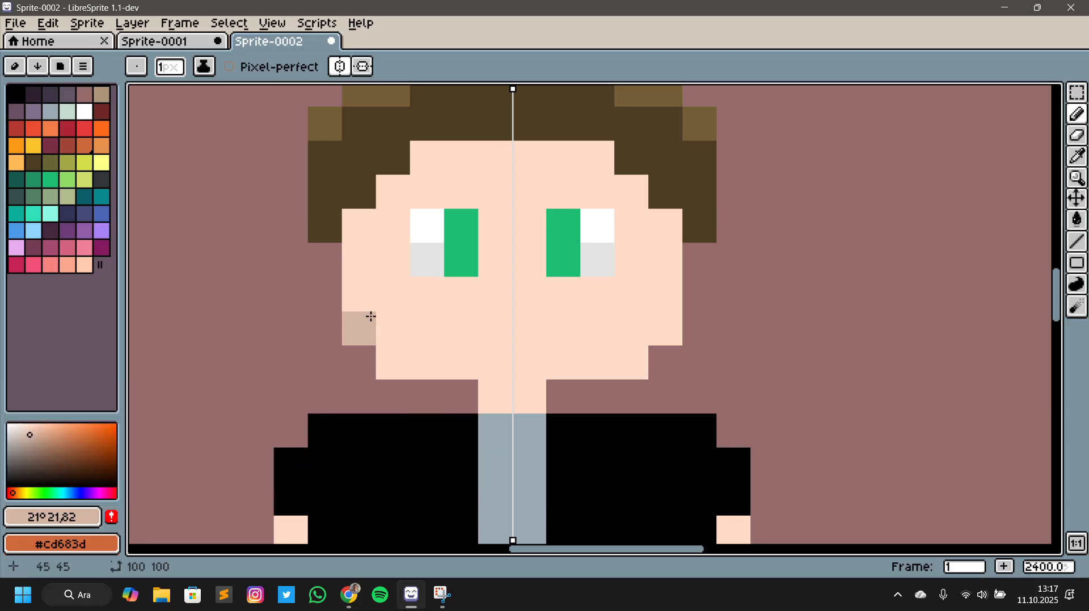
pyautogui.moveTo(373, 243)
pyautogui.mouseDown()
pyautogui.moveTo(362, 222)
pyautogui.moveTo(429, 160)
pyautogui.moveTo(507, 157)
pyautogui.mouseUp()
pyautogui.scroll(-5, 766, 219)
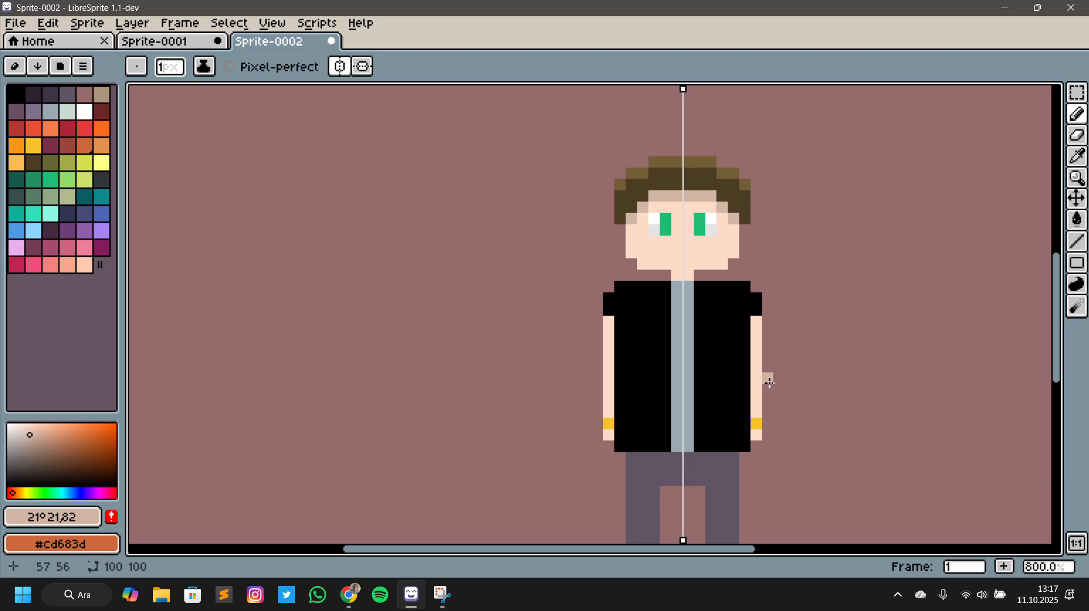
# Shade the neck with the darker skin tone, raise that tone's HSB brightness to 90 and repaint the neck with it
pyautogui.scroll(6, 769, 380)
pyautogui.click(572, 228)
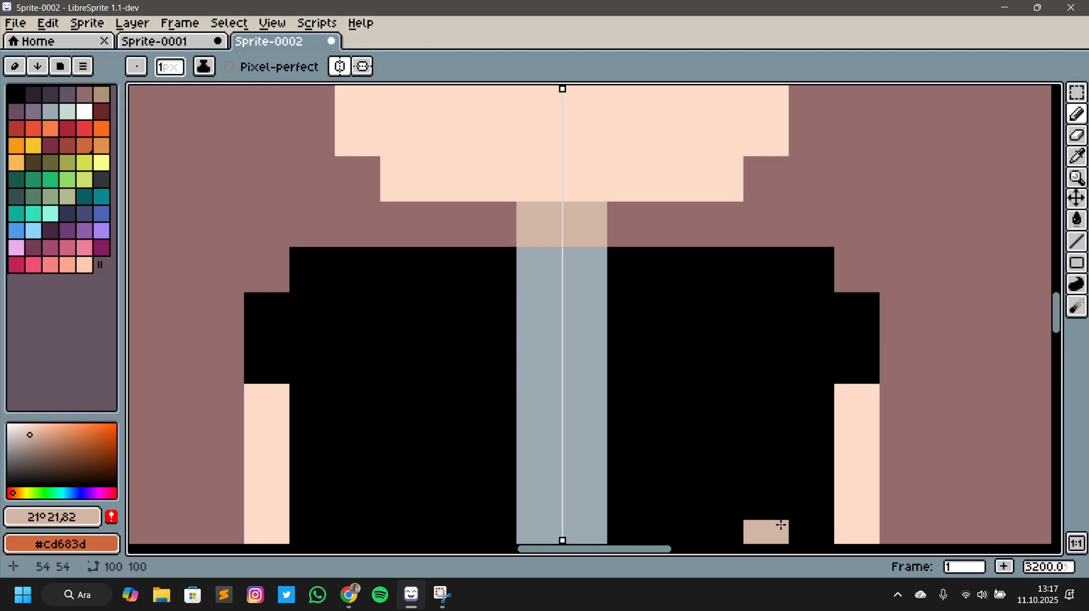
pyautogui.press('i')
pyautogui.click(585, 216)
pyautogui.click(52, 517)
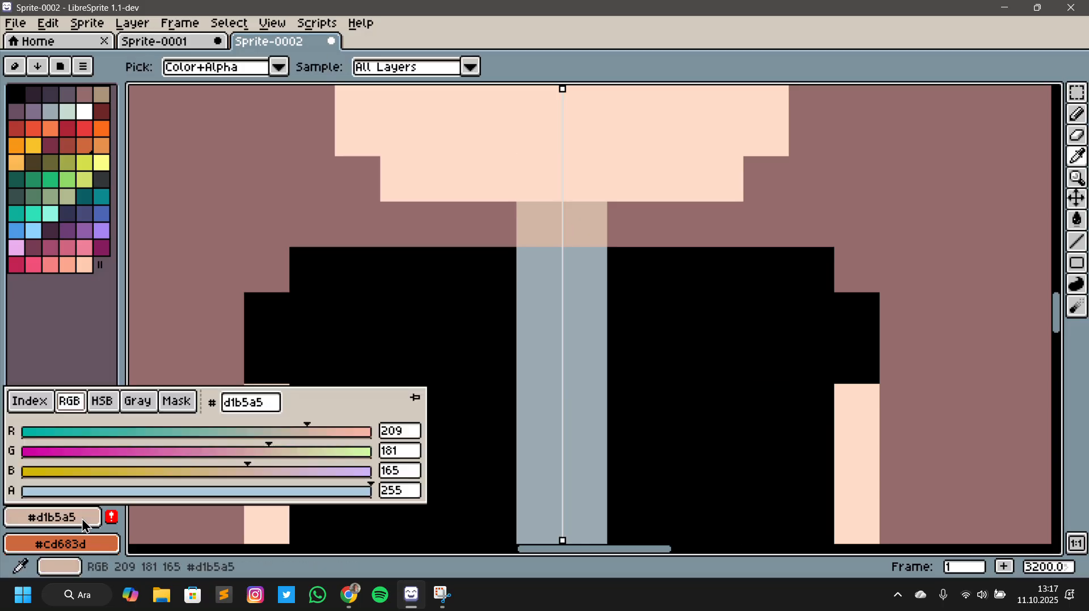
pyautogui.click(113, 404)
pyautogui.moveTo(305, 471); pyautogui.dragTo(335, 472)
pyautogui.press('b')
pyautogui.click(567, 211)
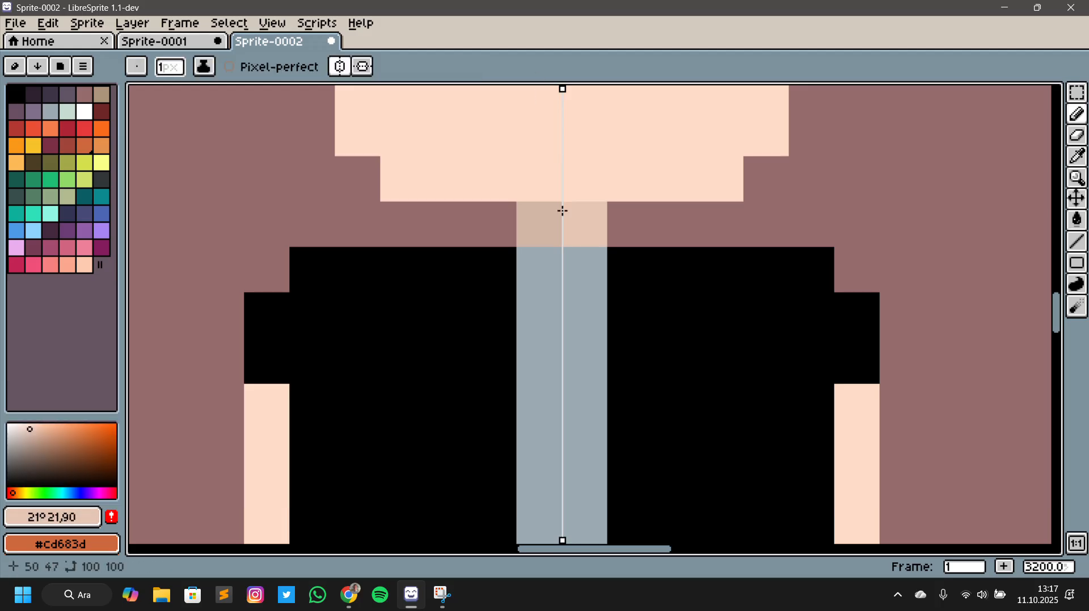
pyautogui.click(545, 213)
pyautogui.scroll(-4, 865, 241)
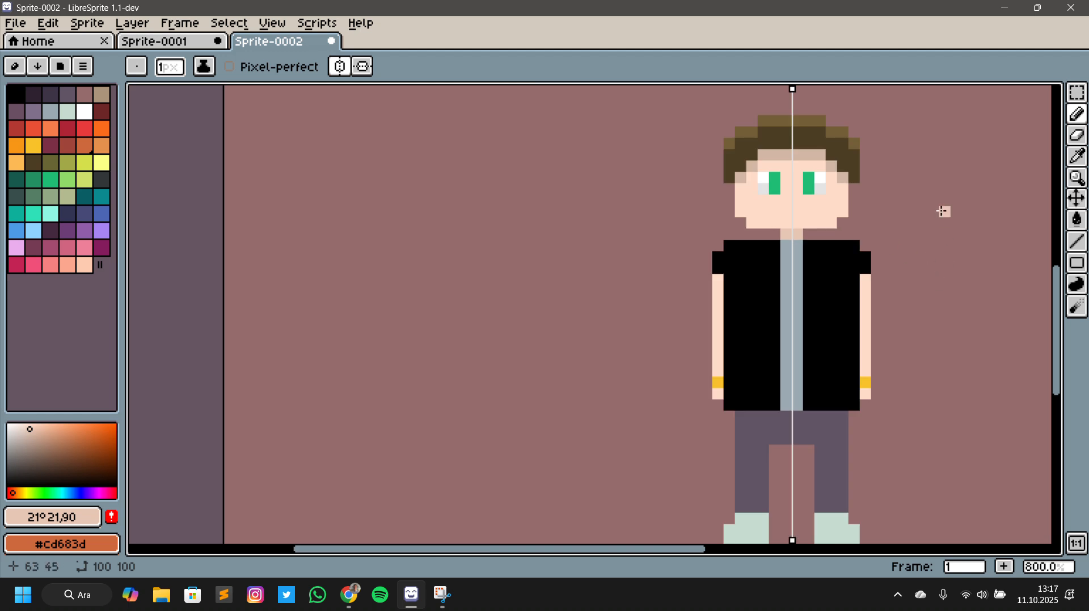
# Repaint the hairline shadow on the face with the skin shade of HSB brightness 90
pyautogui.moveTo(922, 212); pyautogui.dragTo(851, 296)
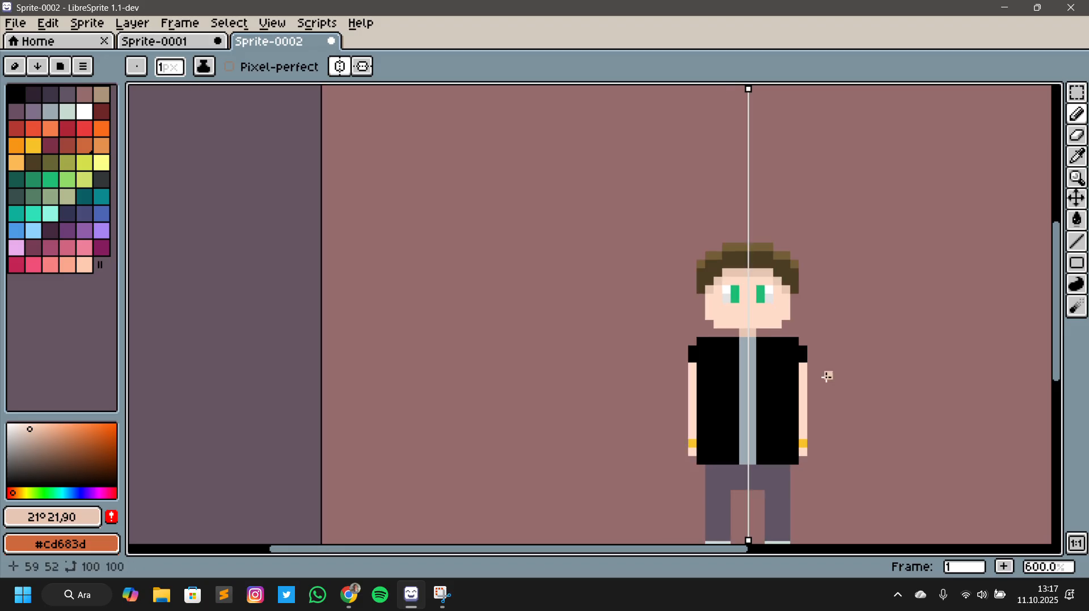
pyautogui.scroll(3, 826, 376)
pyautogui.scroll(-5, 807, 373)
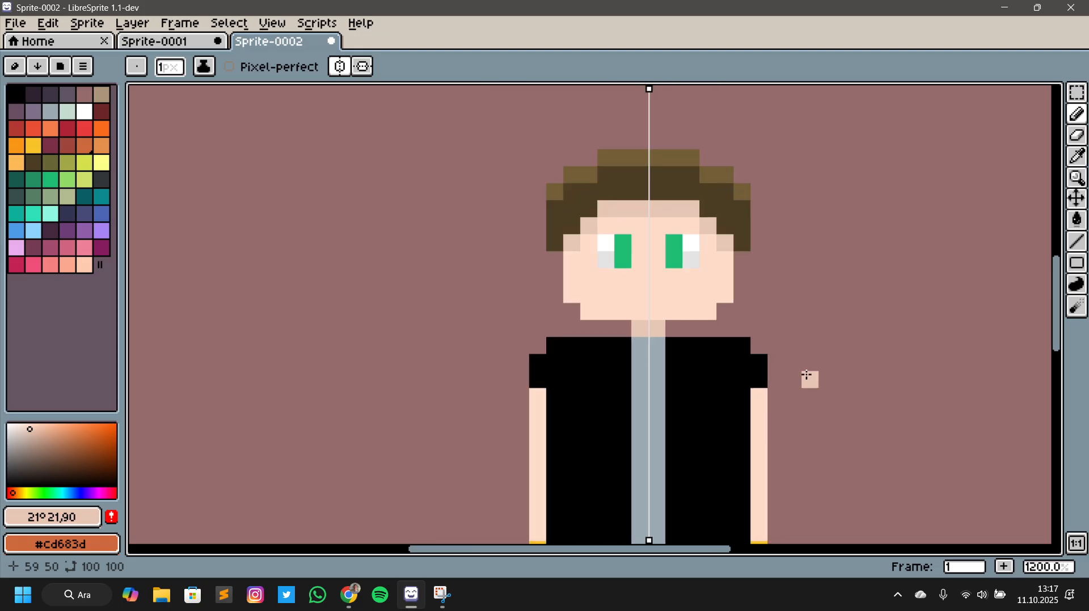
pyautogui.scroll(3, 705, 357)
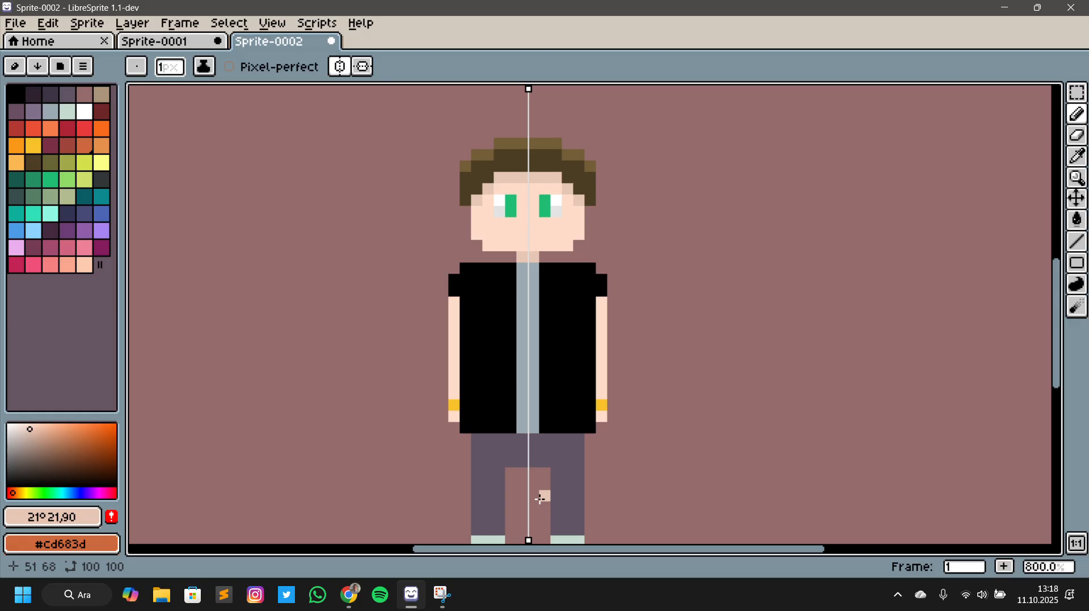
# Sample the background colour #966c6c and paint over the jacket's lower outer corners, the bracelets and the hands to shorten both arms
pyautogui.press('i')
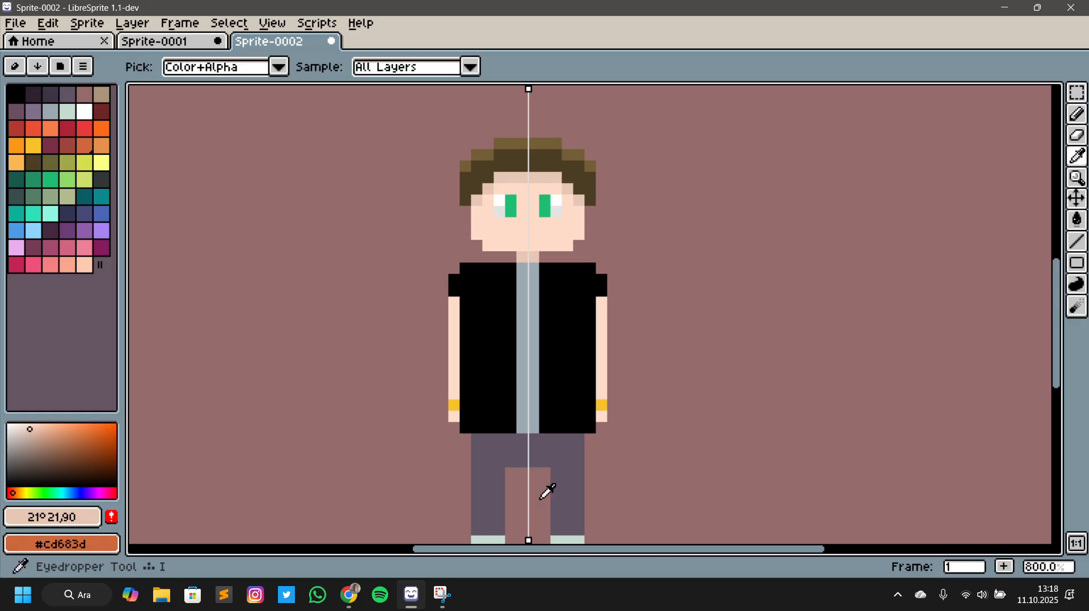
pyautogui.click(698, 452)
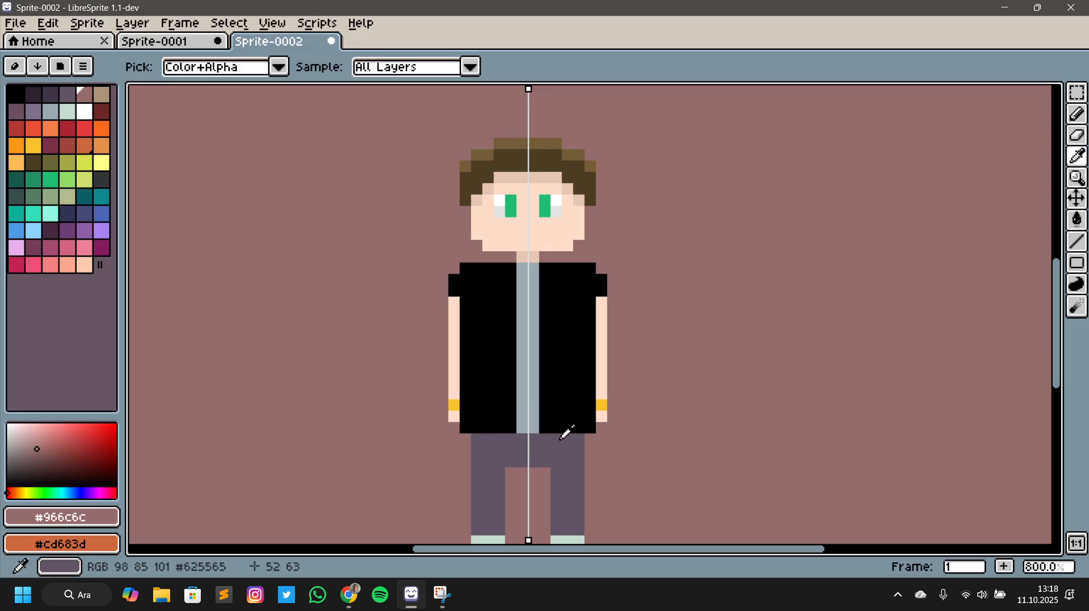
pyautogui.press('b')
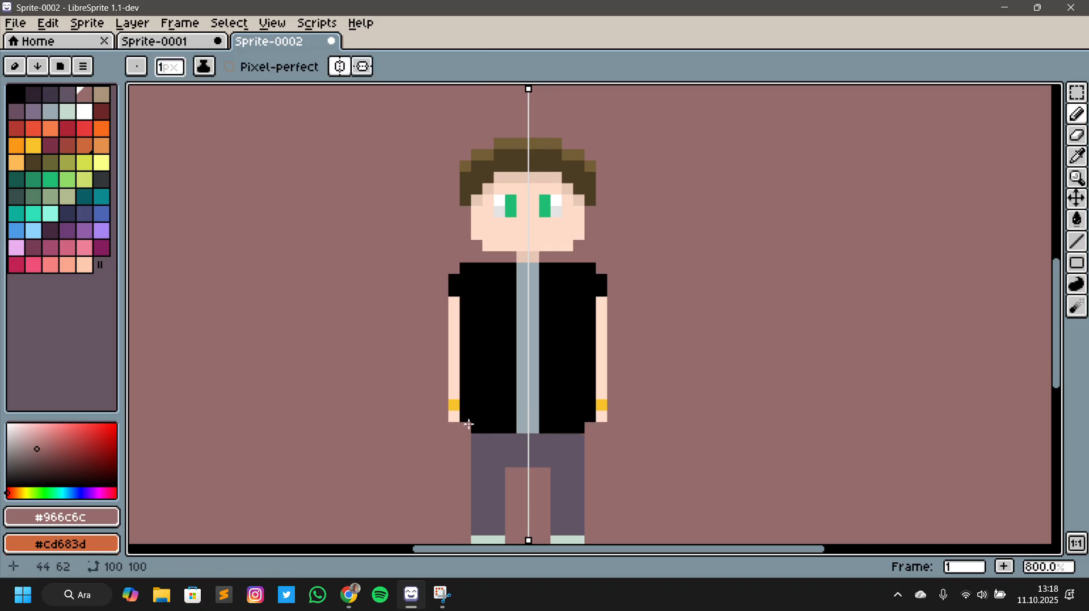
pyautogui.click(467, 419)
pyautogui.click(590, 416)
pyautogui.click(454, 405)
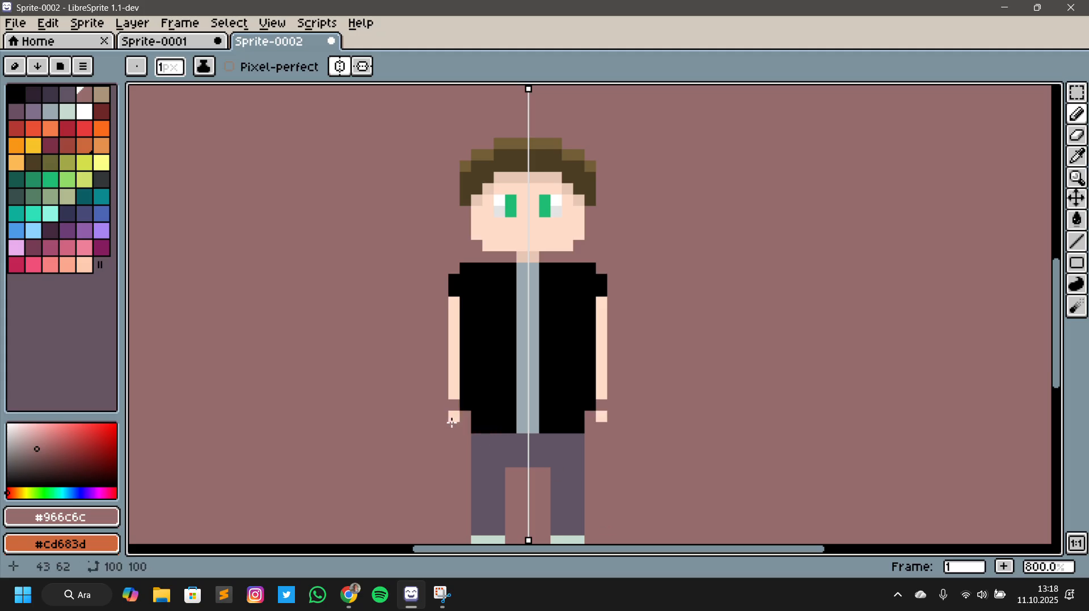
pyautogui.click(452, 421)
# Paint a one-pixel yellow bracelet in palette colour Idx-19 just above the end of each shortened arm
pyautogui.press('i')
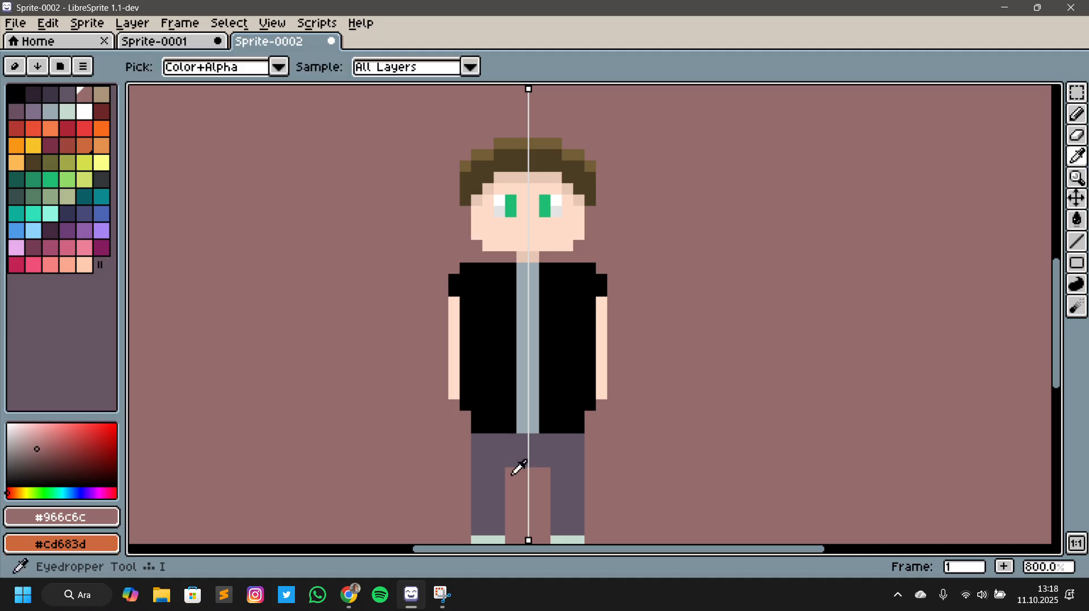
pyautogui.press('b')
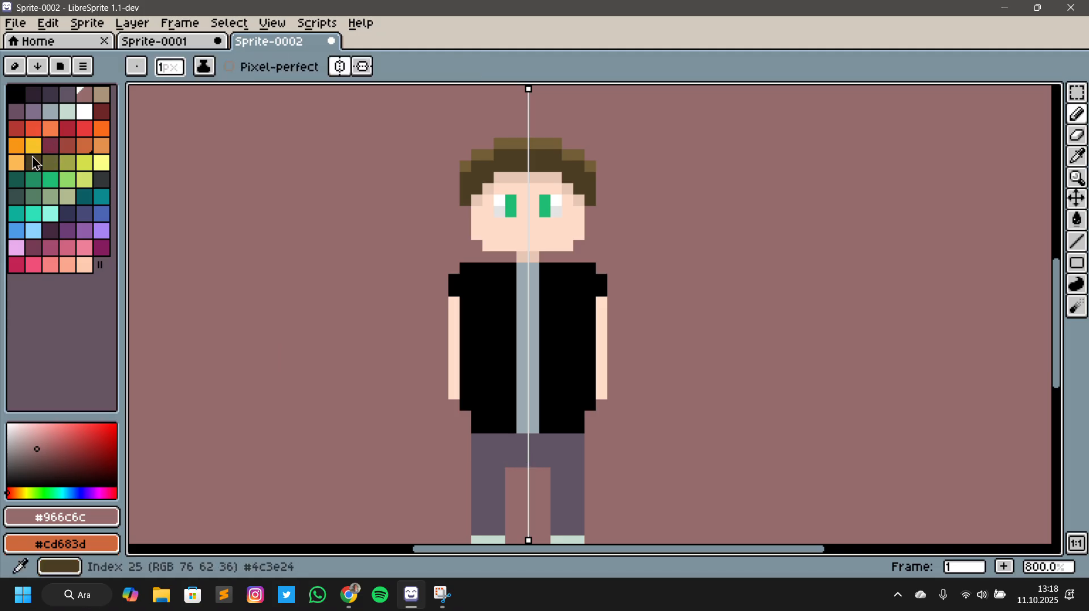
pyautogui.click(33, 146)
pyautogui.click(456, 381)
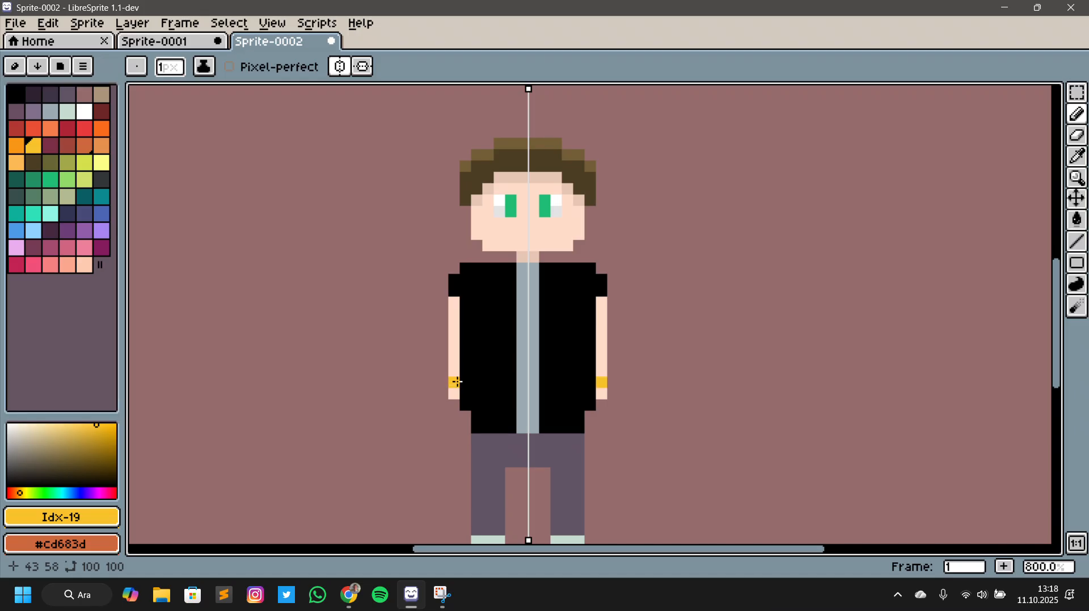
pyautogui.scroll(-1, 862, 456)
pyautogui.scroll(1, 771, 431)
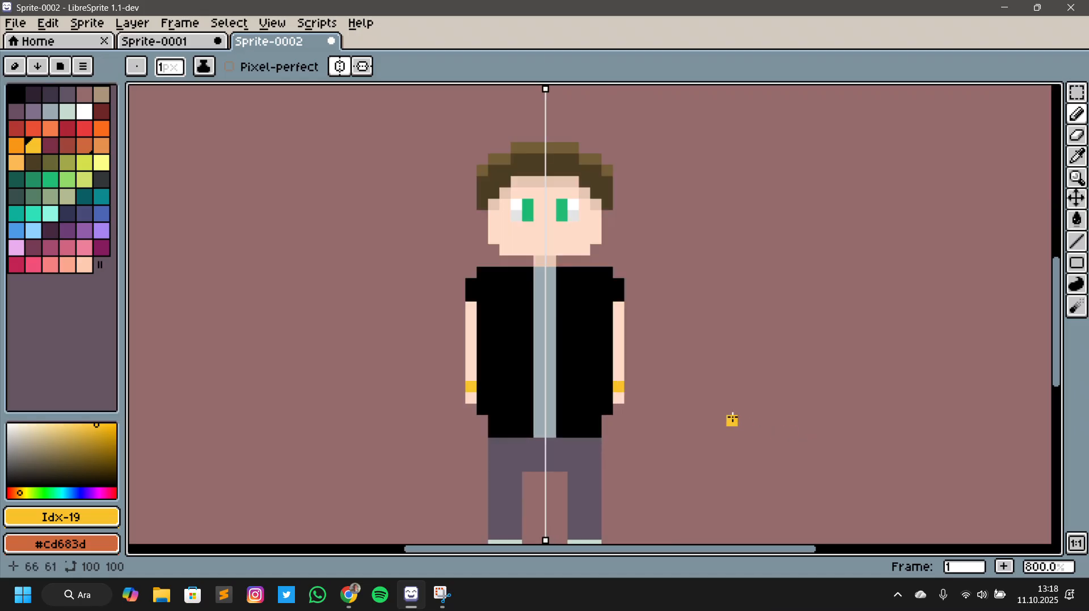
pyautogui.moveTo(728, 428); pyautogui.dragTo(731, 457)
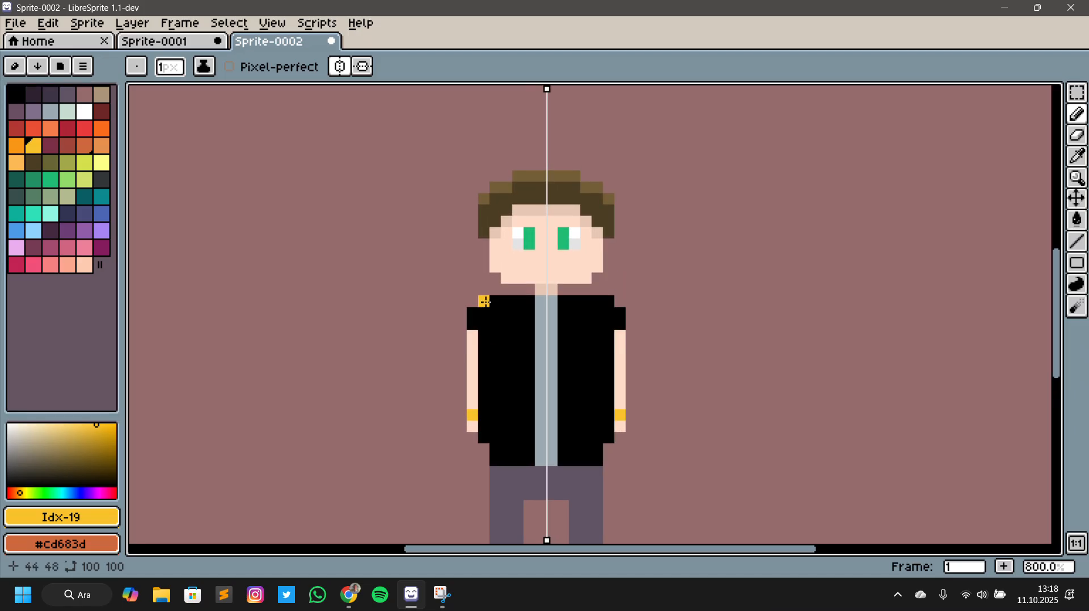
# Sample the background colour #966c6c and trim the corner pixel off the top of each jacket shoulder
pyautogui.press('i')
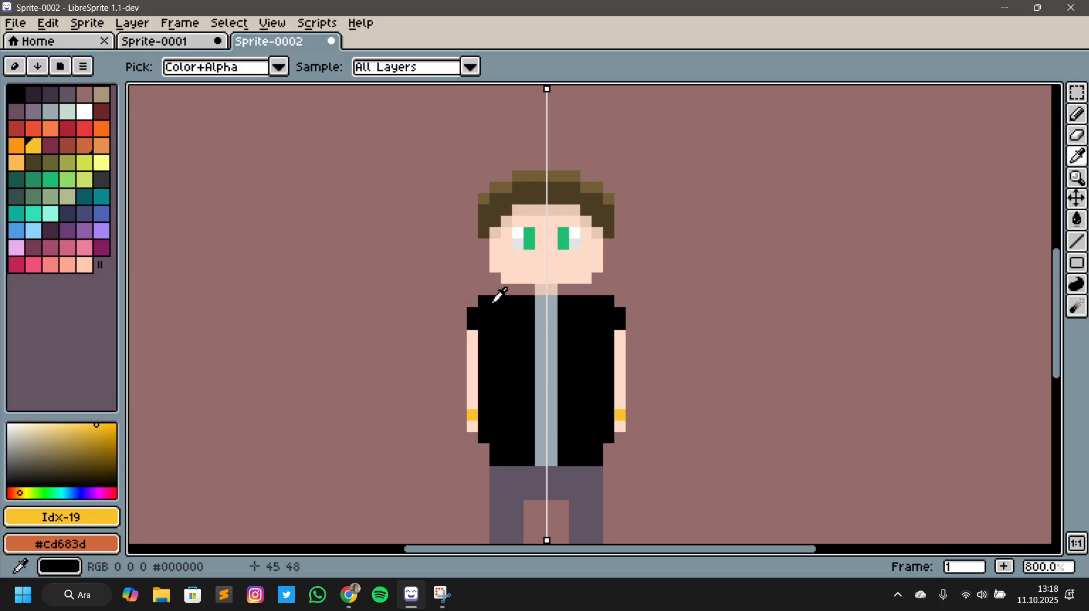
pyautogui.press('b')
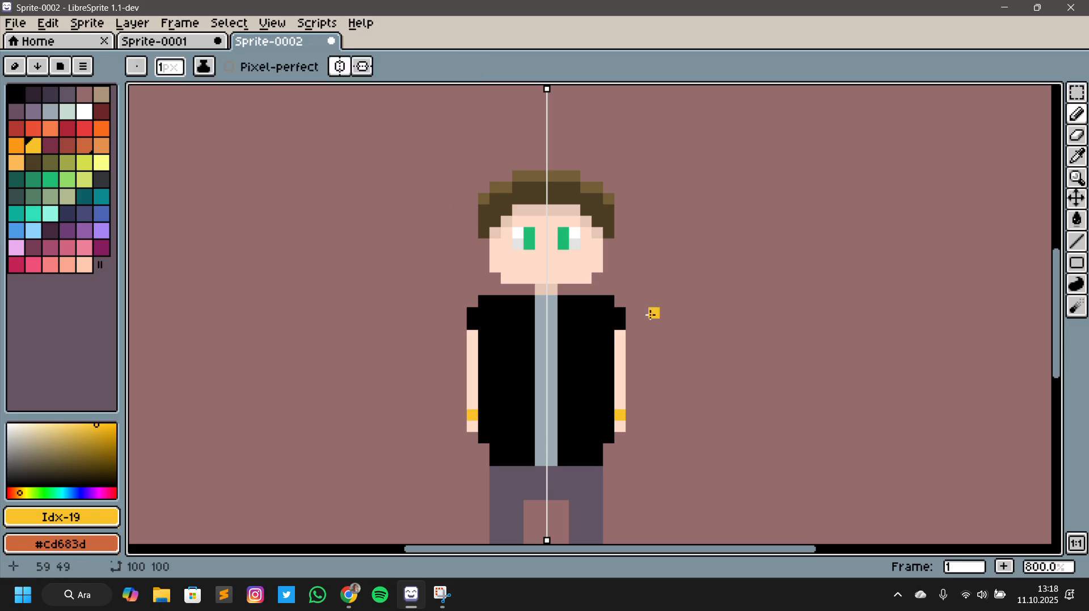
pyautogui.press('i')
pyautogui.click(653, 311)
pyautogui.press('b')
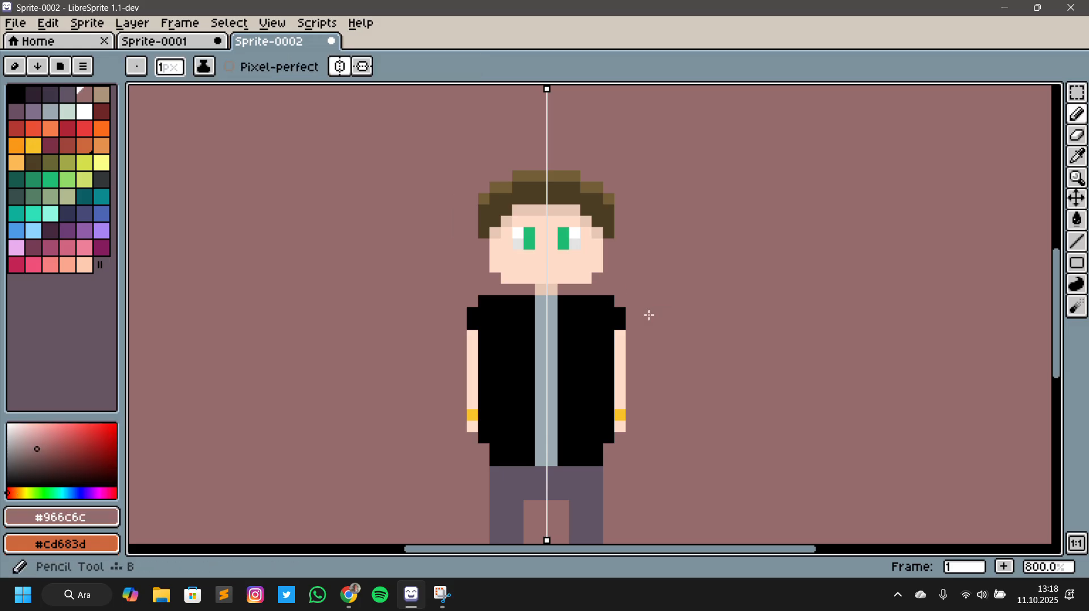
pyautogui.click(503, 296)
pyautogui.click(483, 301)
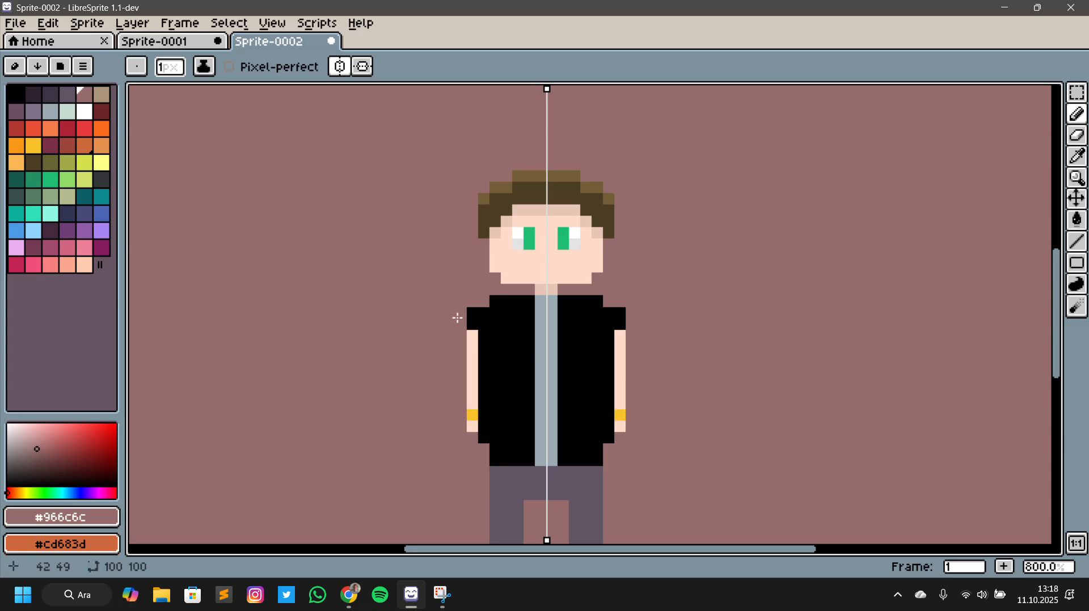
pyautogui.hotkey('ctrl', 'z')
pyautogui.scroll(-3, 690, 433)
pyautogui.scroll(3, 705, 440)
pyautogui.click(487, 324)
# Paint over both arms and the sleeves' outer pixel column with the background colour from shoulder to hand
pyautogui.moveTo(453, 306); pyautogui.dragTo(457, 360)
pyautogui.hotkey('ctrl', 'z')
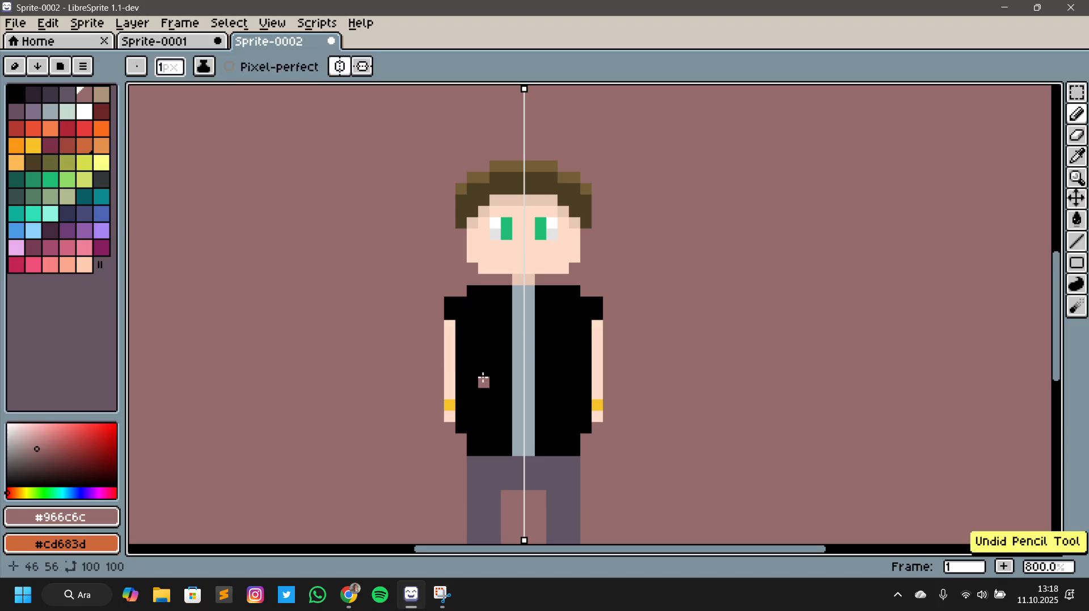
pyautogui.moveTo(452, 299); pyautogui.dragTo(445, 420)
pyautogui.scroll(-1, 699, 458)
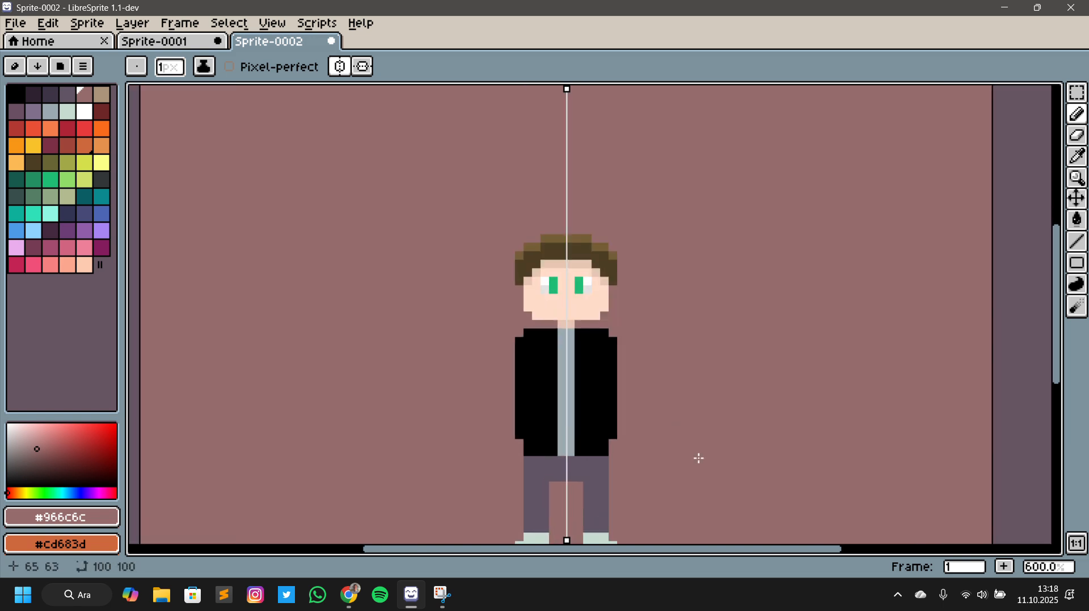
pyautogui.scroll(1, 699, 459)
# Sample the skin tone #ffdcc9 and draw straight mirrored arms along the jacket's outer edges, from below the sleeves to its lower corners
pyautogui.press('i')
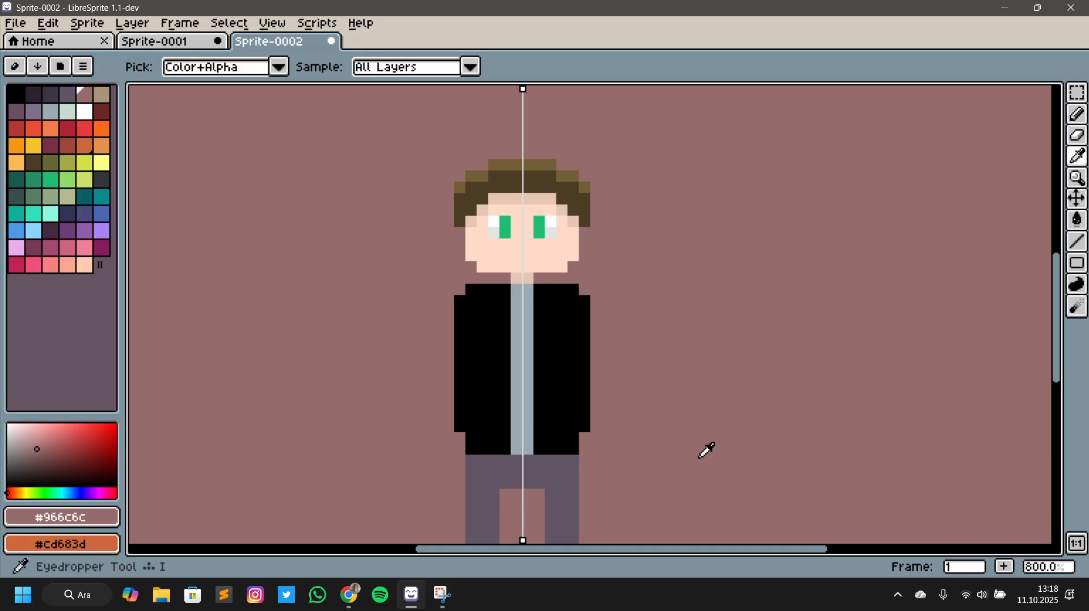
pyautogui.click(559, 258)
pyautogui.press('b')
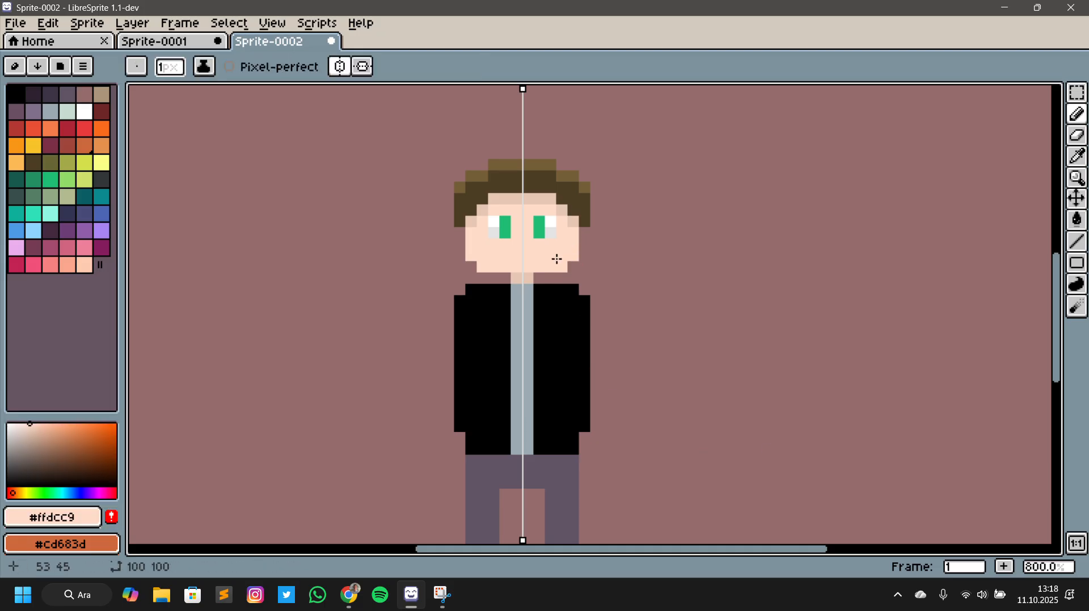
pyautogui.press('l')
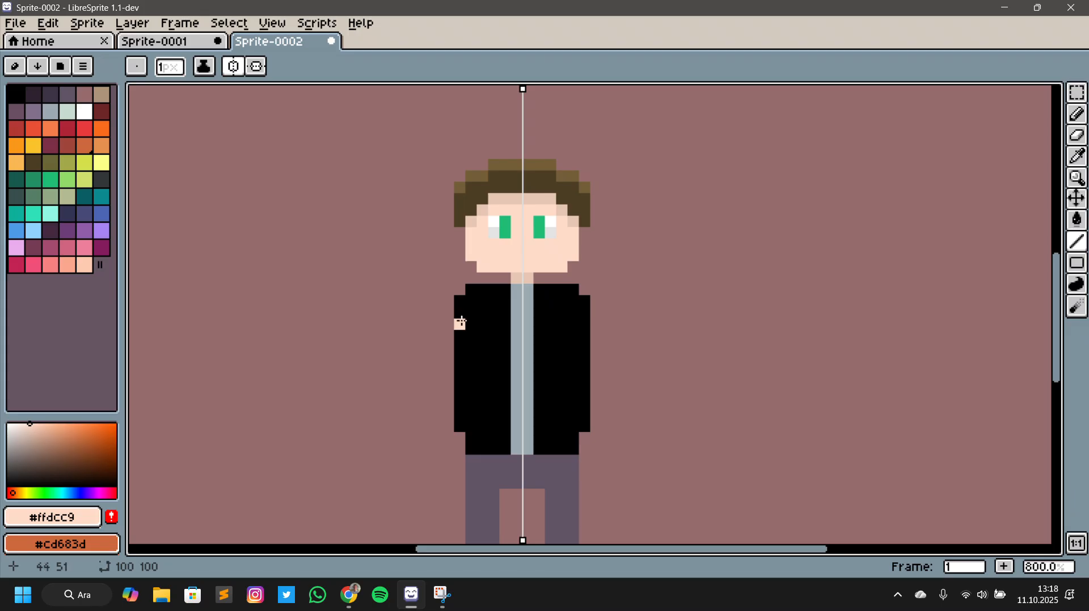
pyautogui.moveTo(460, 324); pyautogui.dragTo(460, 431)
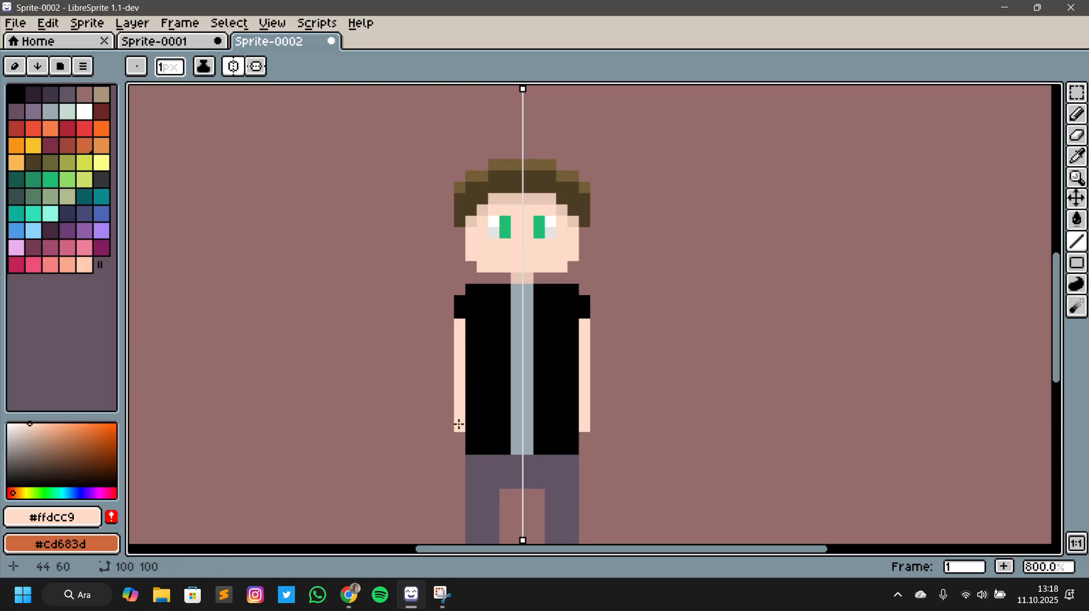
# Add a one-pixel yellow bracelet in palette colour Idx-19 just above the hand on each redrawn arm
pyautogui.press('i')
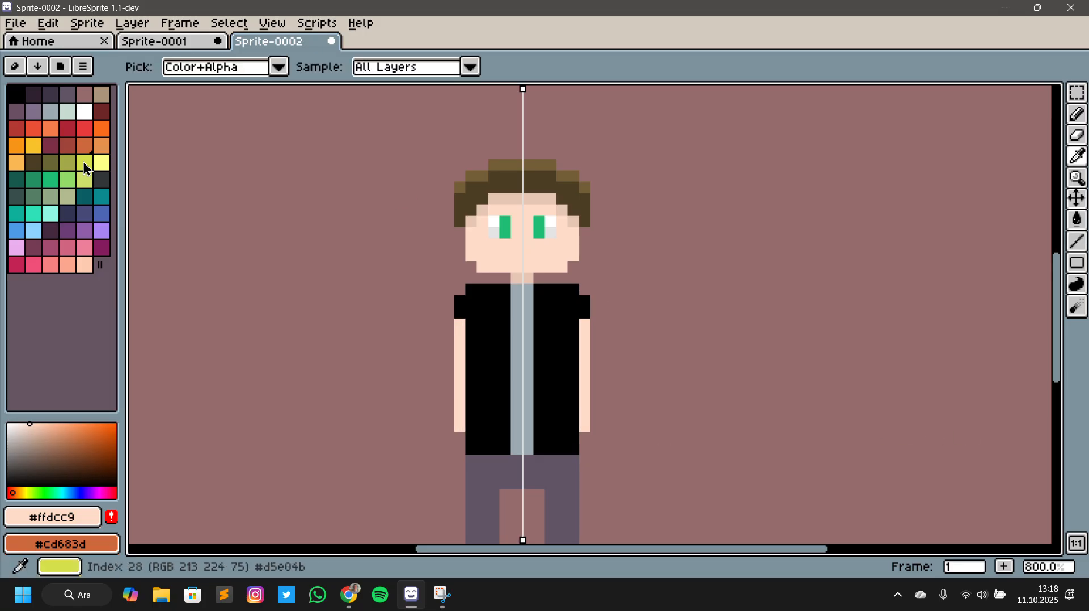
pyautogui.click(34, 146)
pyautogui.press('b')
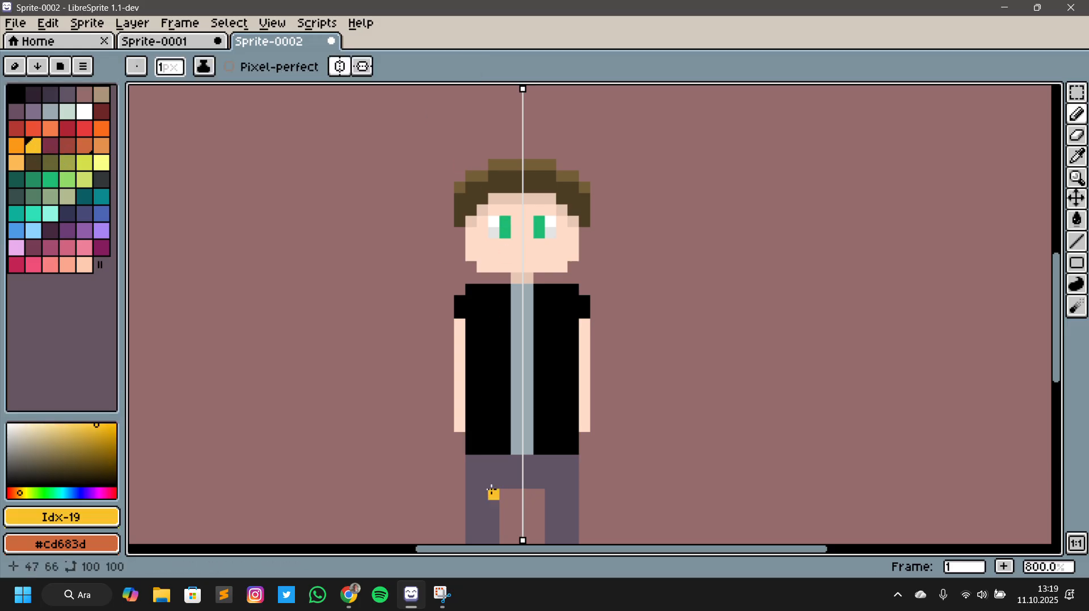
pyautogui.click(459, 415)
pyautogui.scroll(-2, 788, 451)
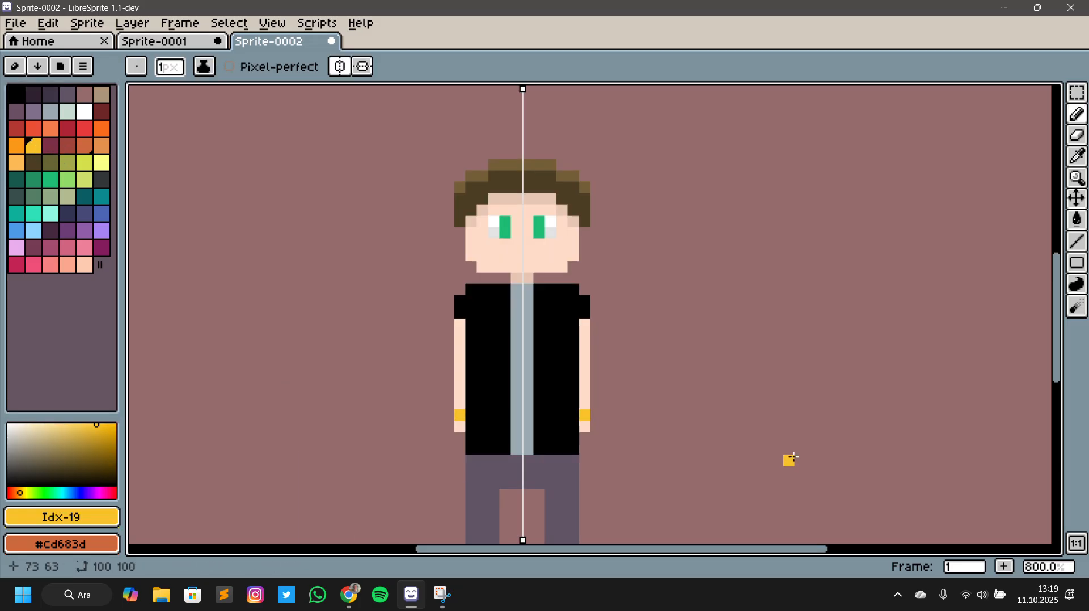
# Inspect the character's proportions, legs and shoes close up and on the whole canvas, undoing any stray pencil stroke
pyautogui.moveTo(804, 452); pyautogui.dragTo(760, 333)
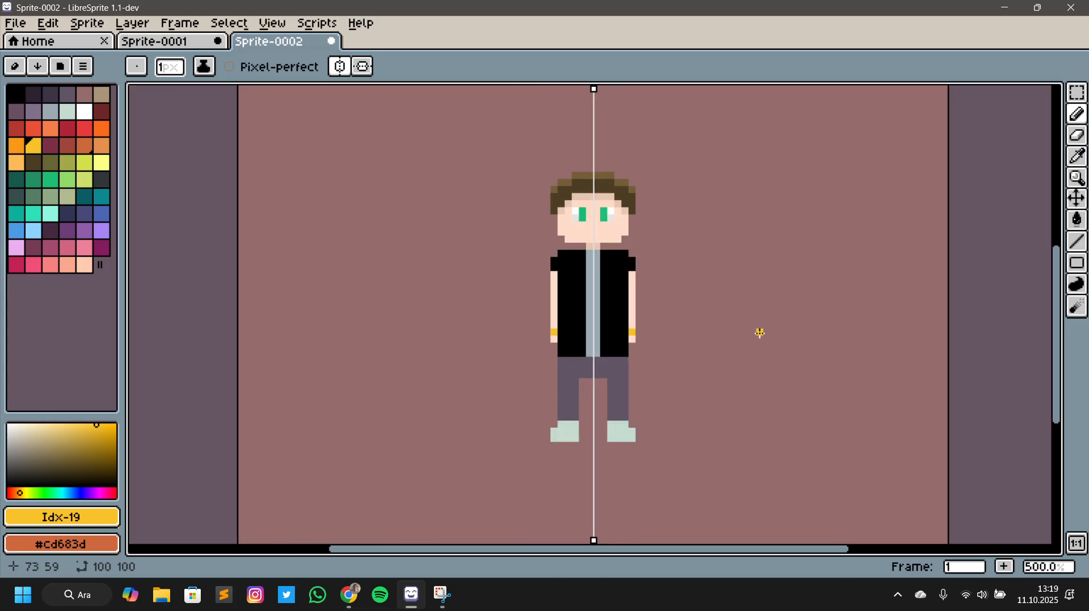
pyautogui.scroll(2, 760, 338)
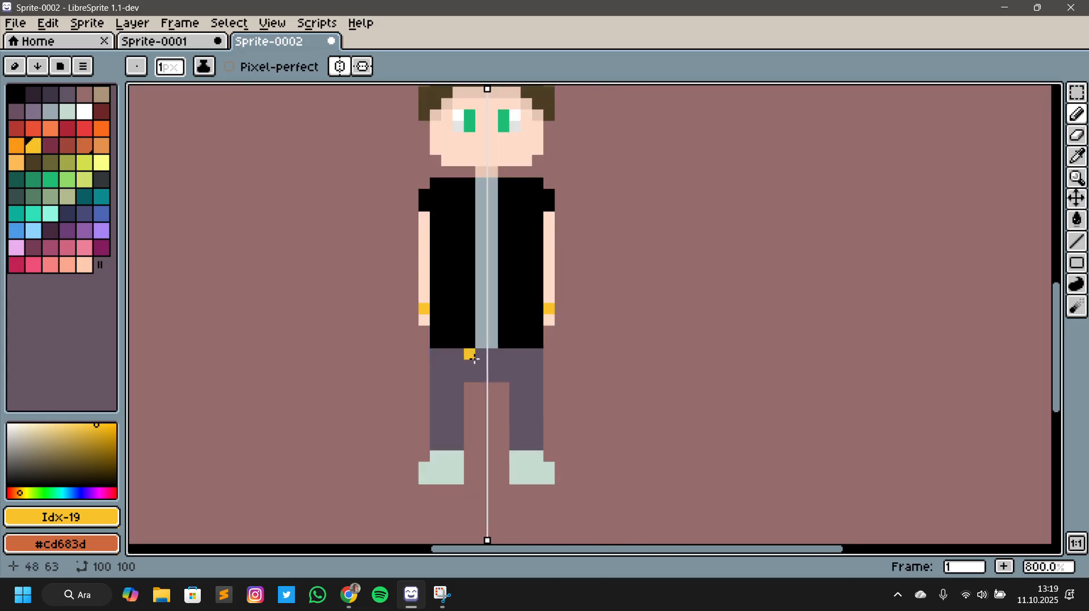
pyautogui.scroll(1, 637, 466)
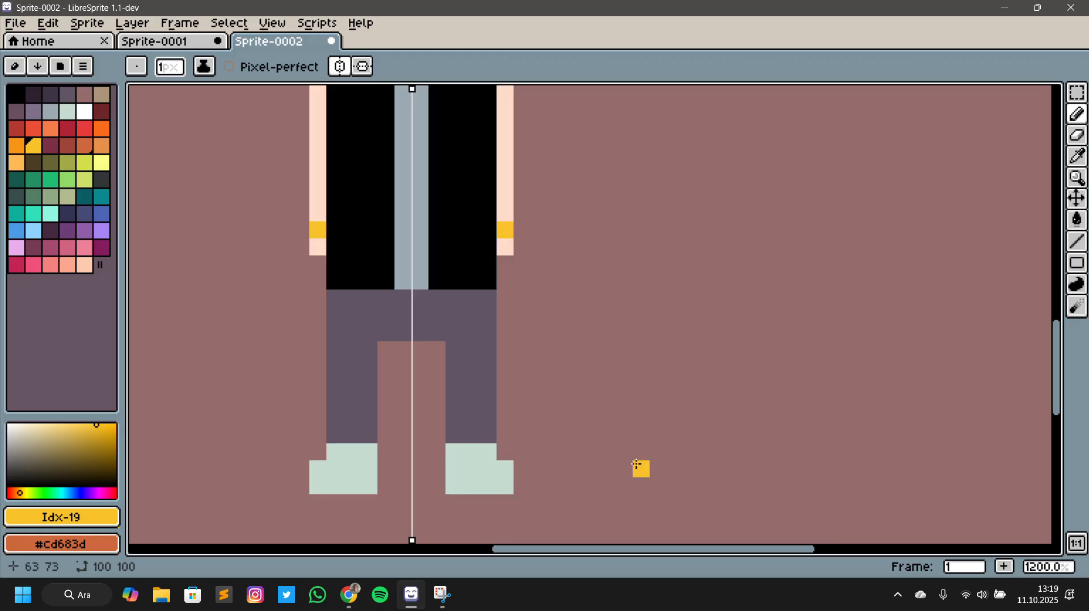
pyautogui.scroll(-2, 637, 461)
pyautogui.moveTo(650, 393); pyautogui.dragTo(670, 442)
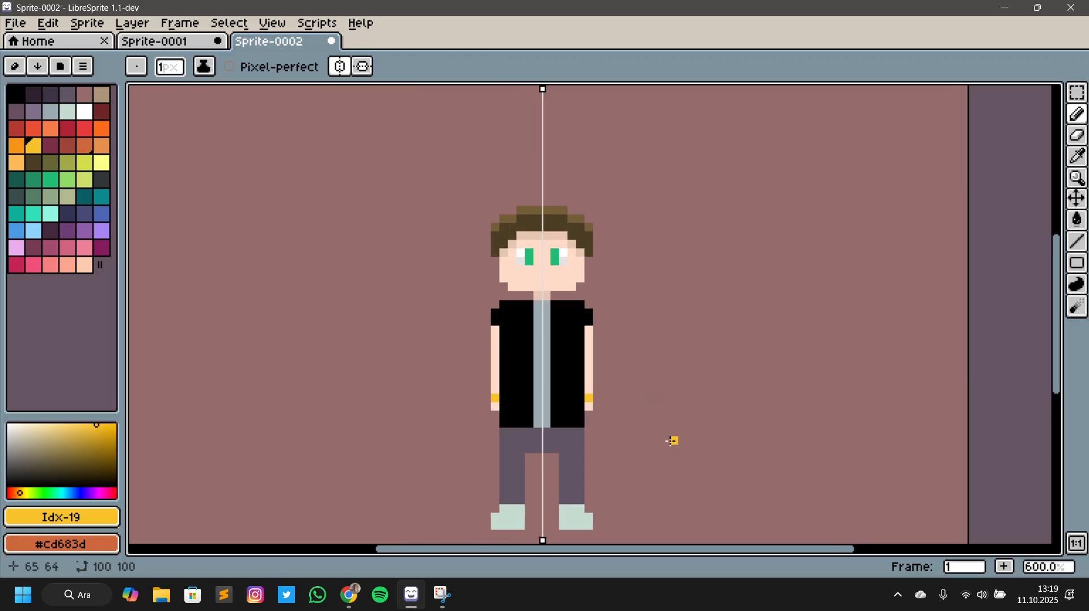
pyautogui.scroll(-4, 639, 389)
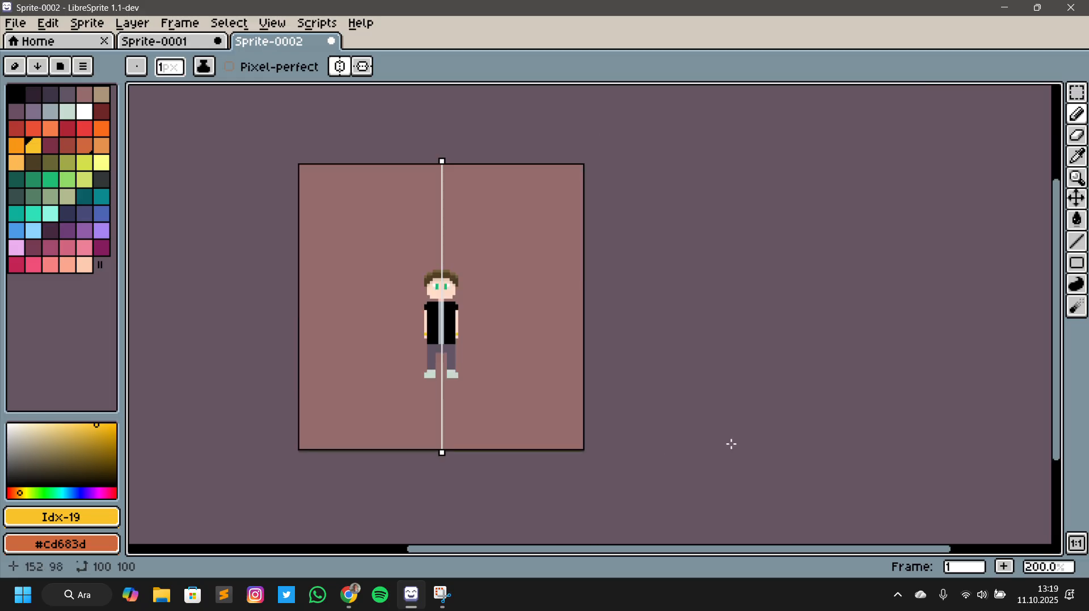
pyautogui.scroll(1, 640, 397)
pyautogui.moveTo(534, 367)
pyautogui.mouseDown()
pyautogui.moveTo(742, 440)
pyautogui.moveTo(747, 417)
pyautogui.mouseUp()
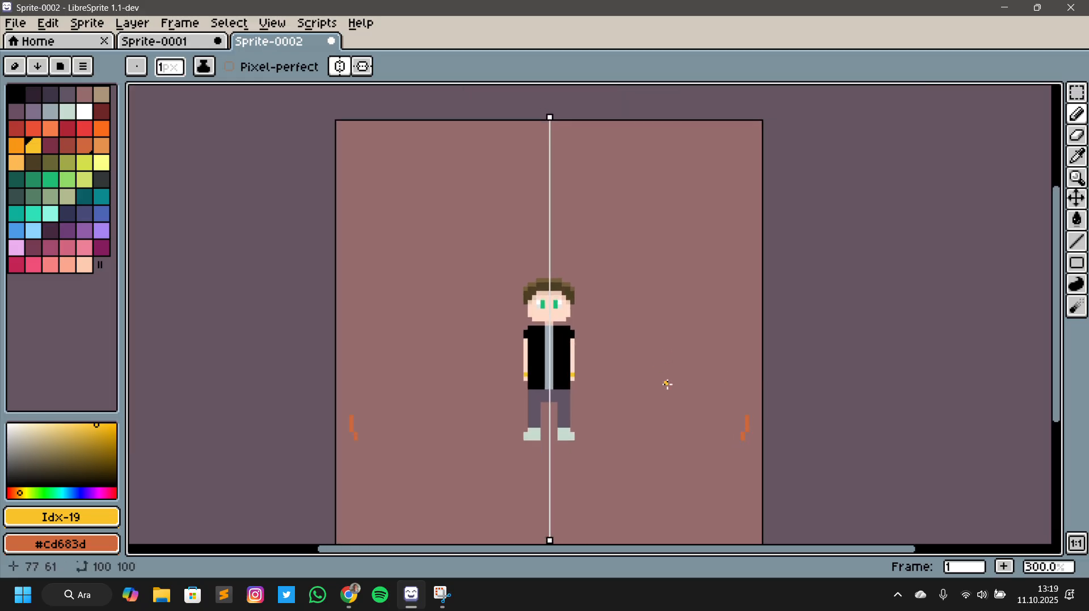
pyautogui.hotkey('ctrl', 'z')
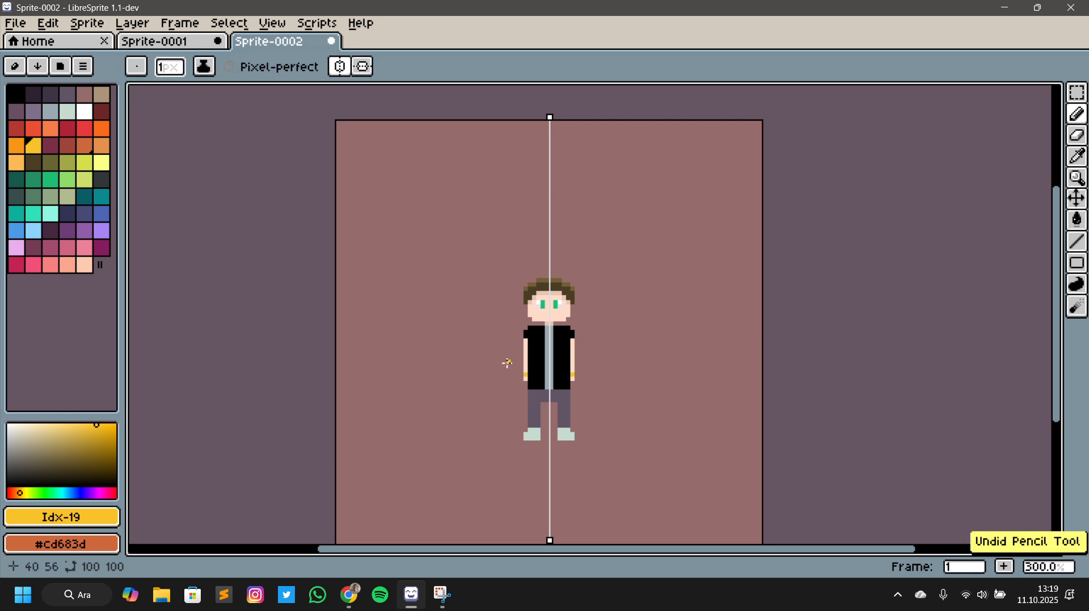
# Try resizing the sprite to 75 by 75 px with locked ratio and Nearest-neighbor interpolation, and undo the resize
pyautogui.click(87, 25)
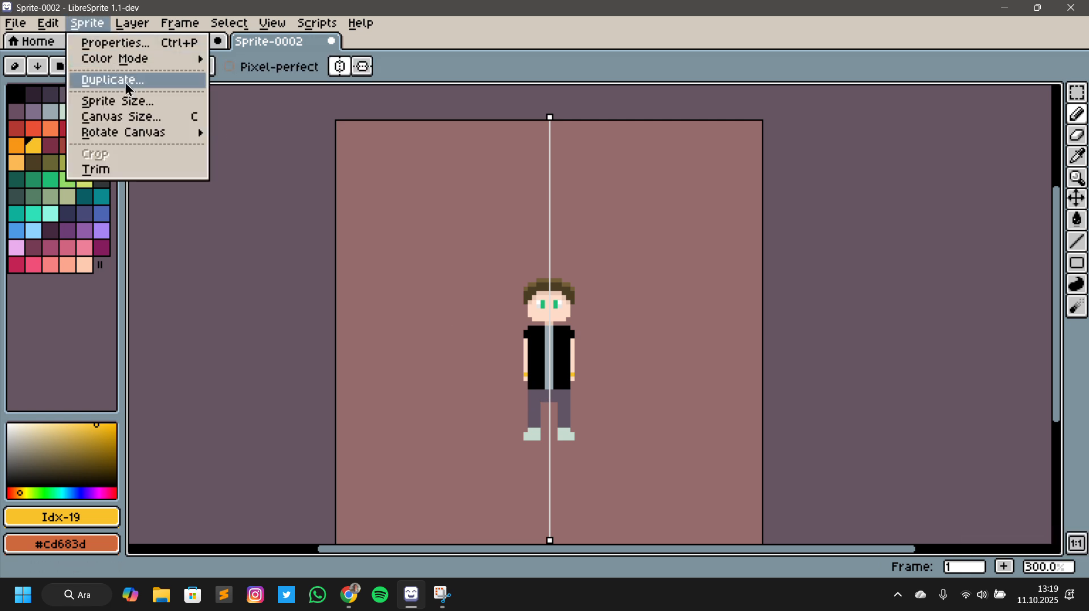
pyautogui.click(122, 101)
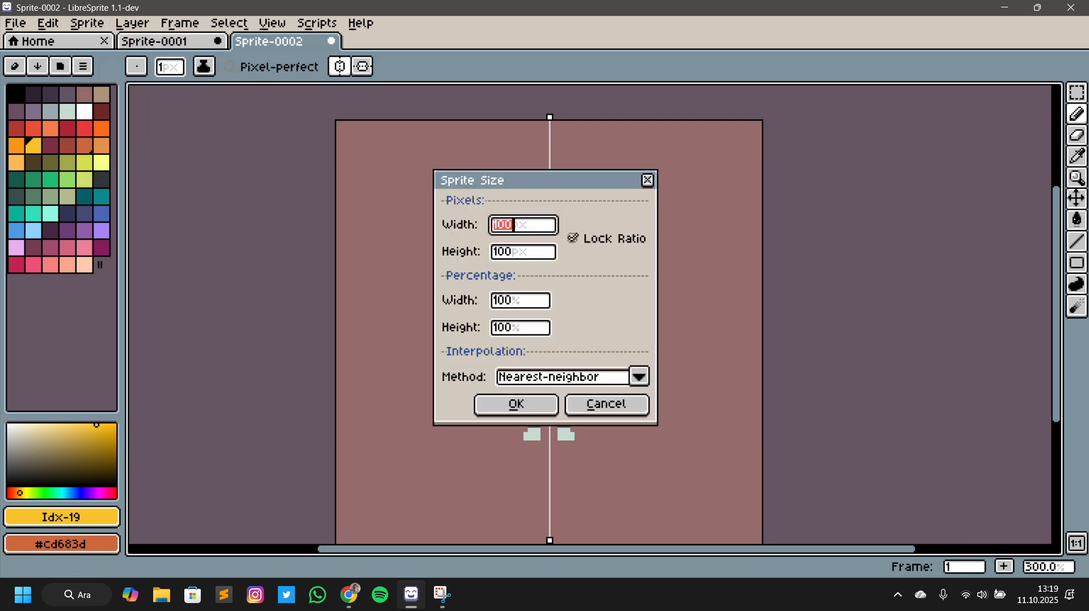
pyautogui.click(521, 227)
pyautogui.write('75')
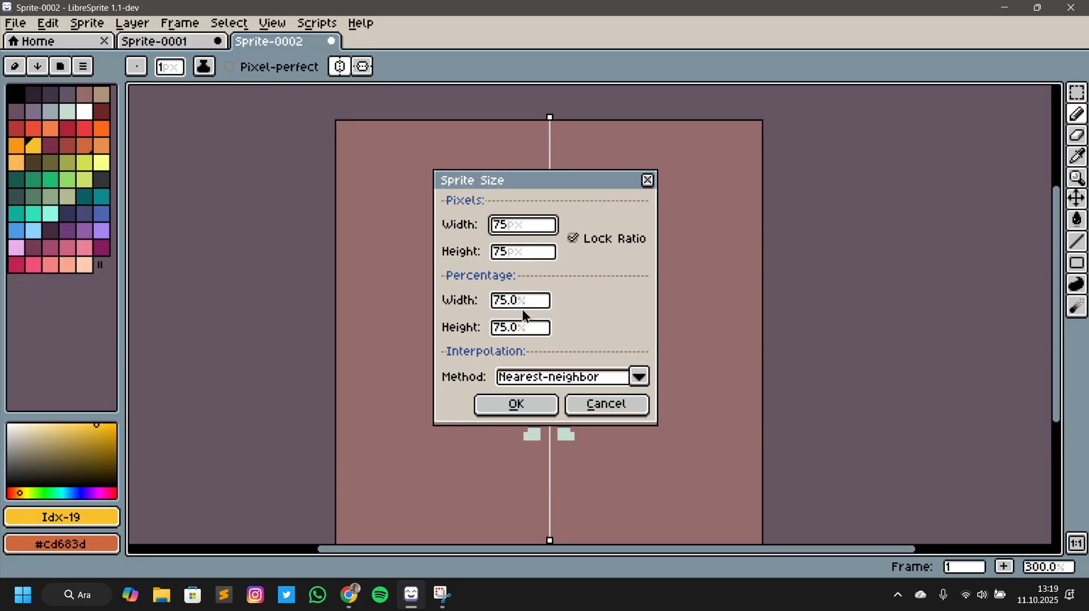
pyautogui.click(496, 405)
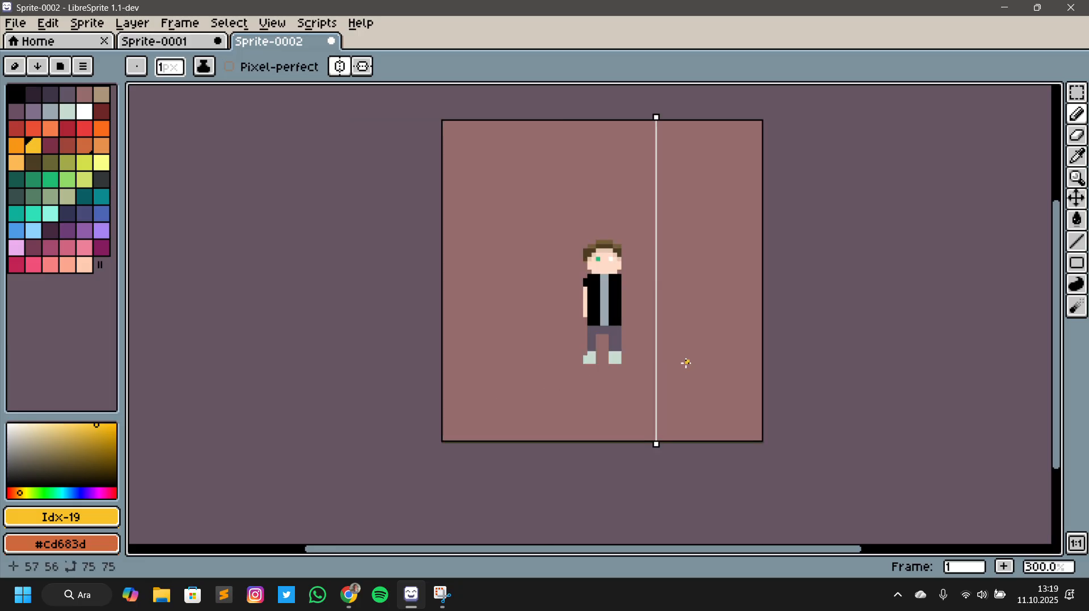
pyautogui.hotkey('ctrl', 'z')
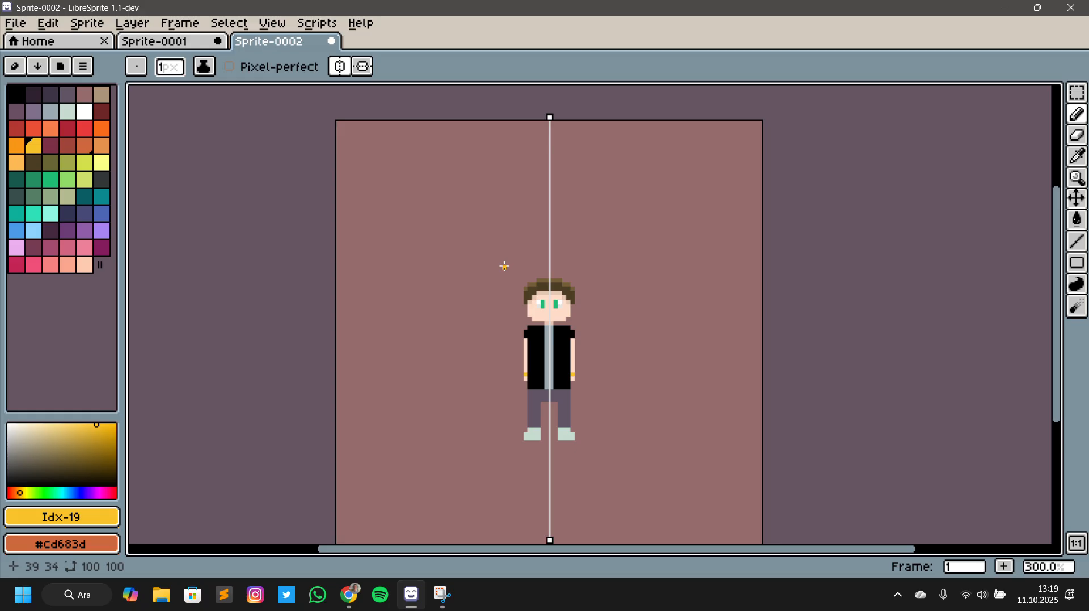
pyautogui.scroll(2, 855, 371)
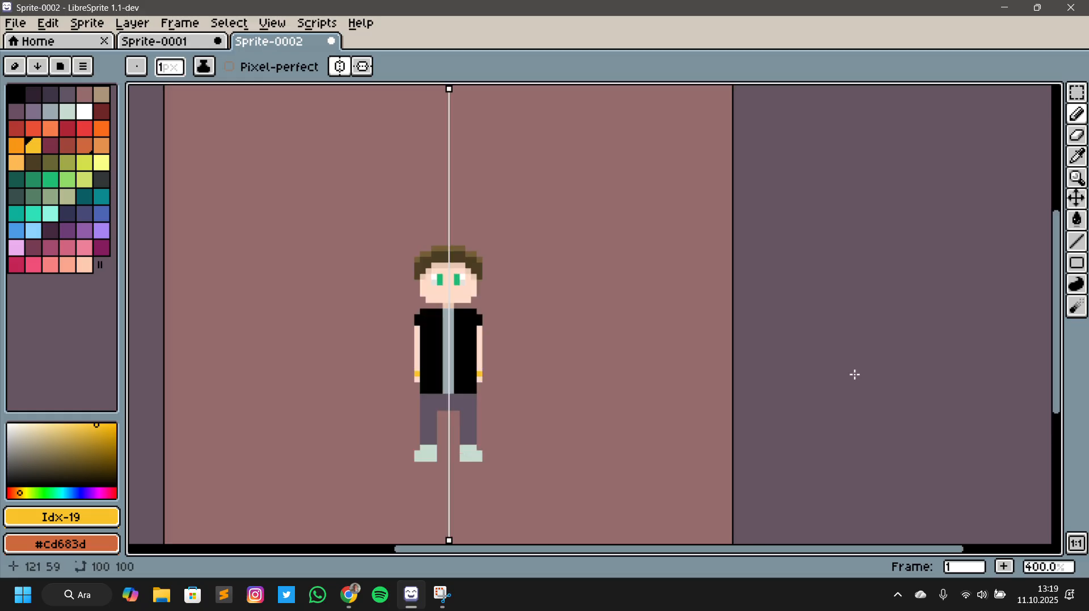
# Switch off vertical symmetry to check the character without the guide line from afar and close up, and switch symmetry on again
pyautogui.scroll(-2, 820, 374)
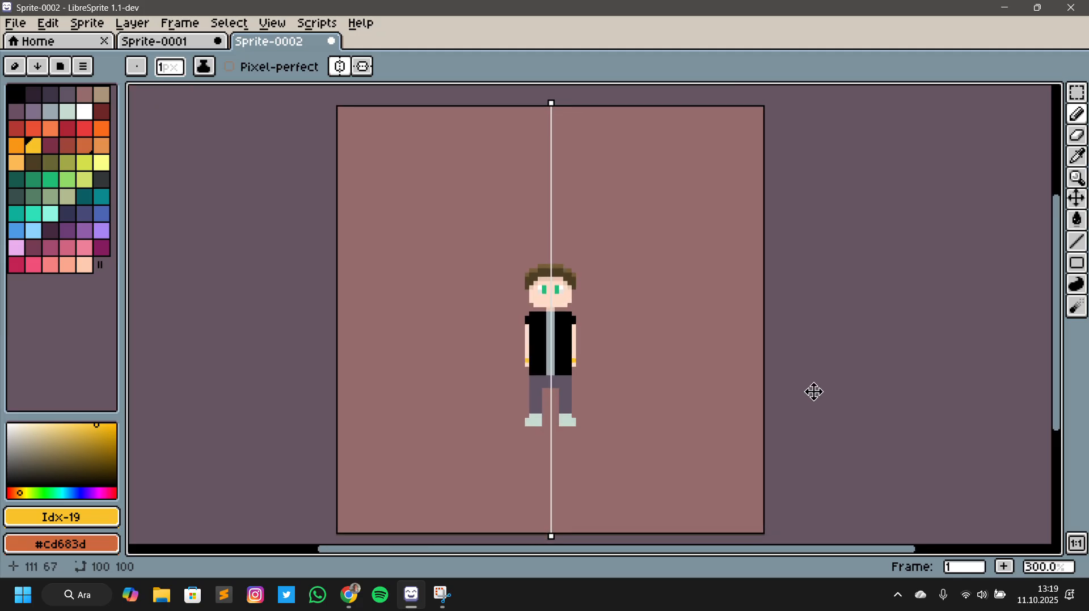
pyautogui.click(340, 66)
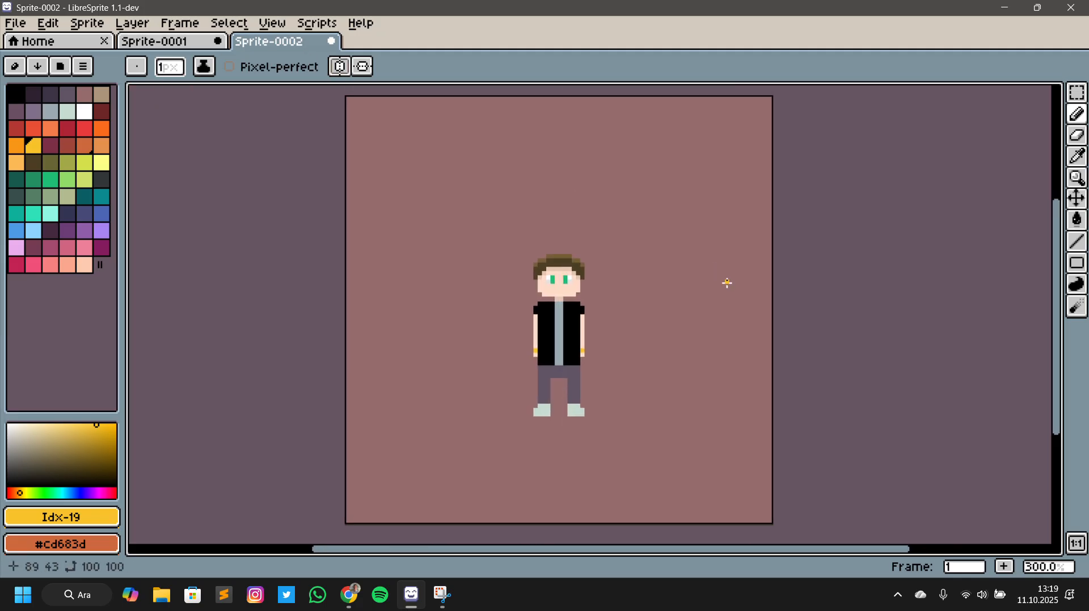
pyautogui.scroll(4, 684, 403)
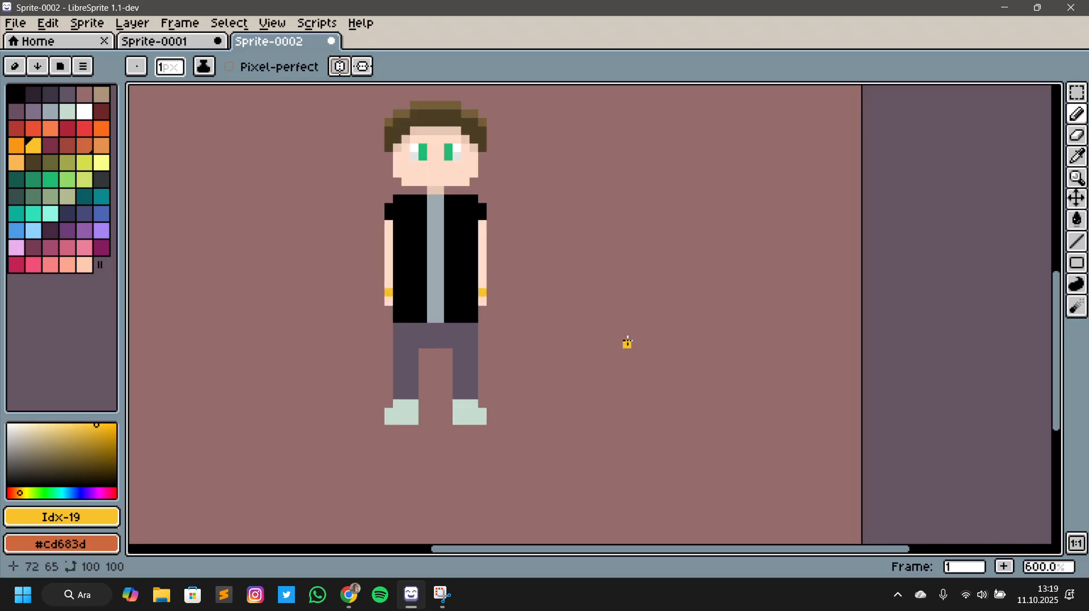
pyautogui.moveTo(555, 317); pyautogui.dragTo(668, 397)
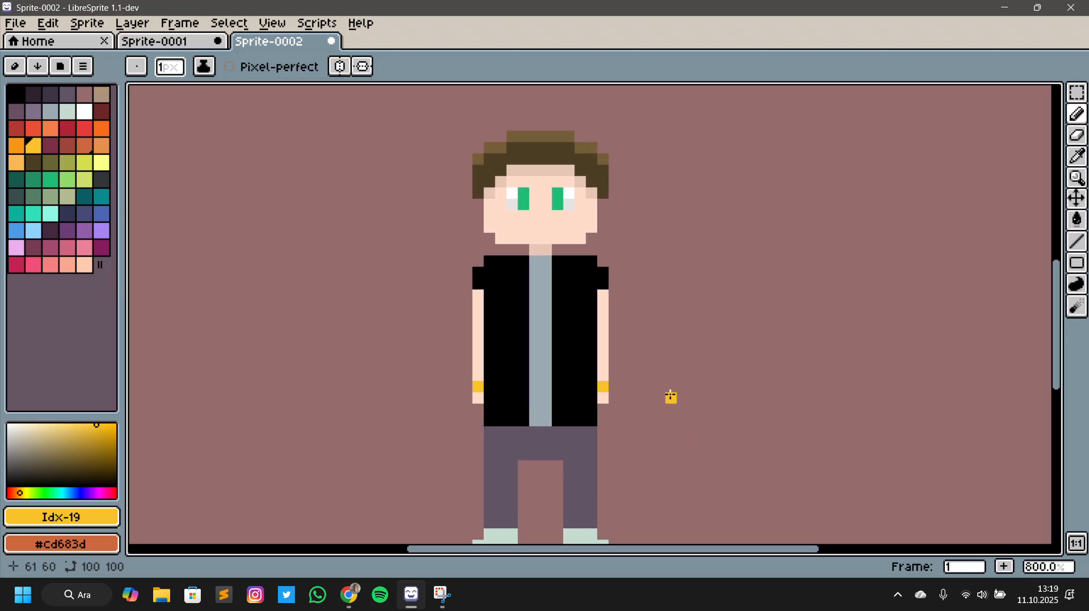
pyautogui.click(340, 66)
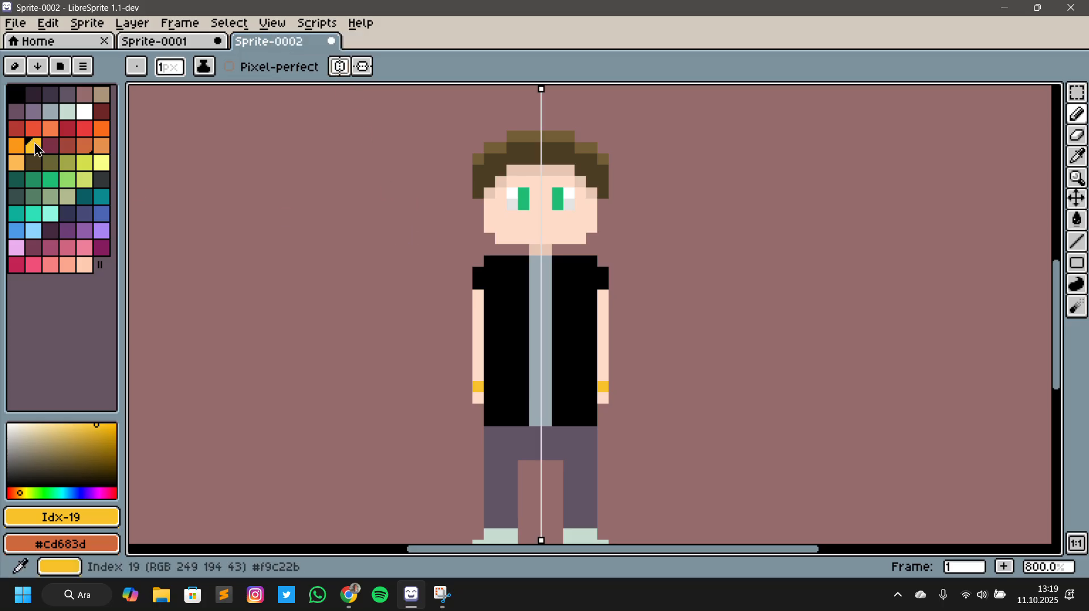
# Sample the jacket's black and raise its HSB brightness to 19 to get a dark grey
pyautogui.press('i')
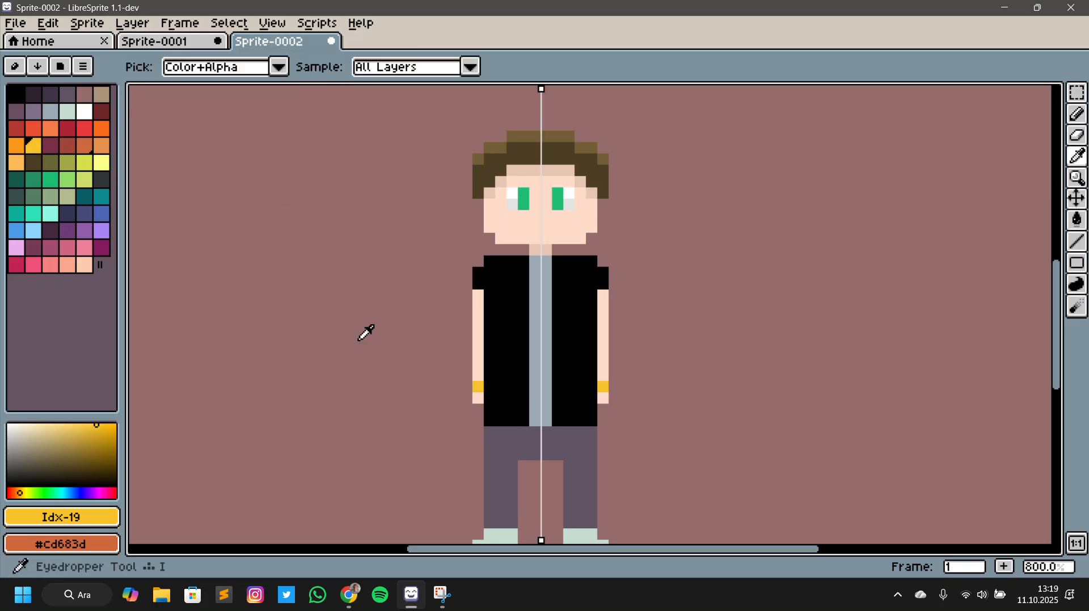
pyautogui.click(516, 339)
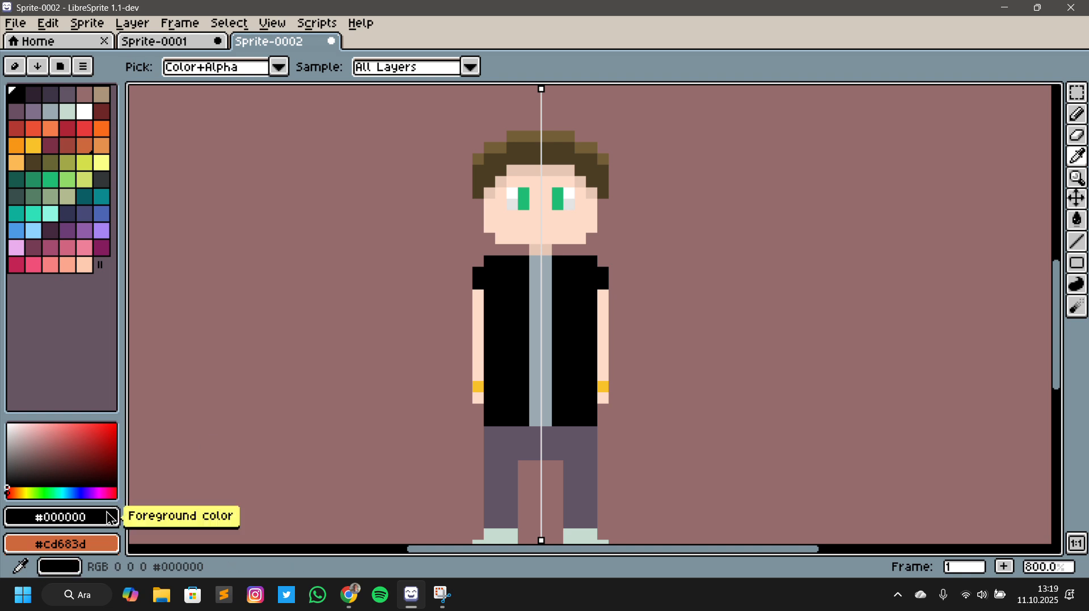
pyautogui.click(109, 518)
pyautogui.click(105, 404)
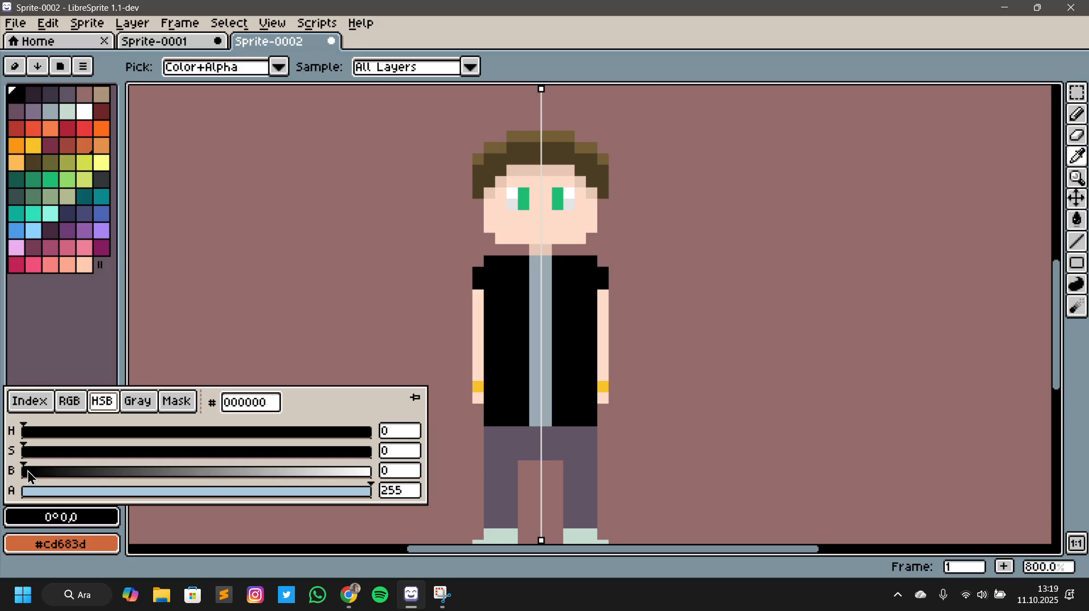
pyautogui.moveTo(29, 477)
pyautogui.mouseDown()
pyautogui.moveTo(121, 476)
pyautogui.moveTo(89, 475)
pyautogui.mouseUp()
# Pencil mirrored dark grey shading along the jacket's hem, up its outer edges to the sleeves, and down from the shoulders
pyautogui.press('b')
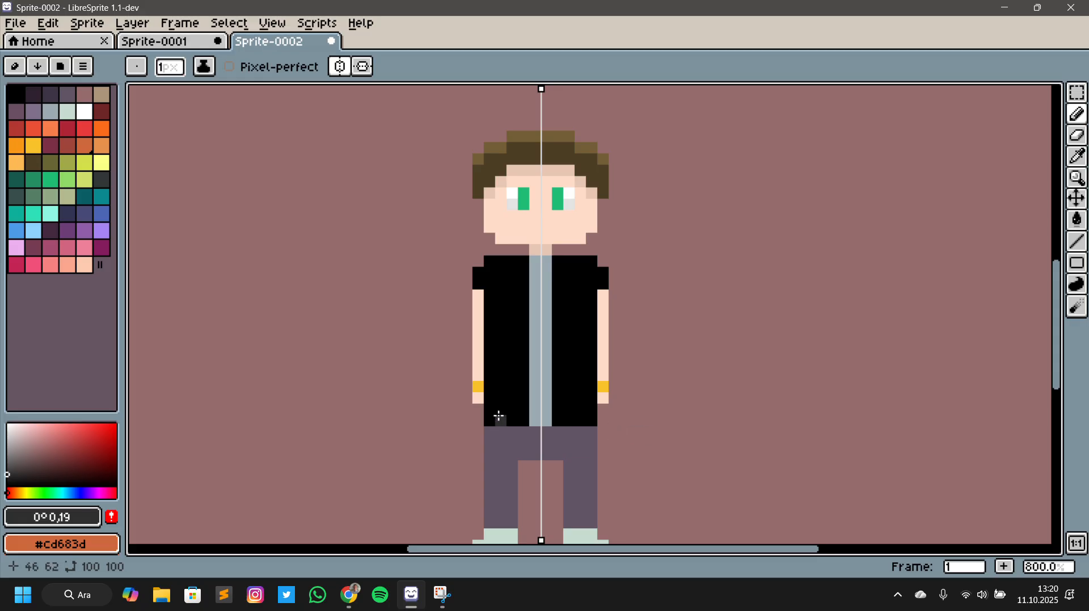
pyautogui.click(521, 422)
pyautogui.click(512, 421)
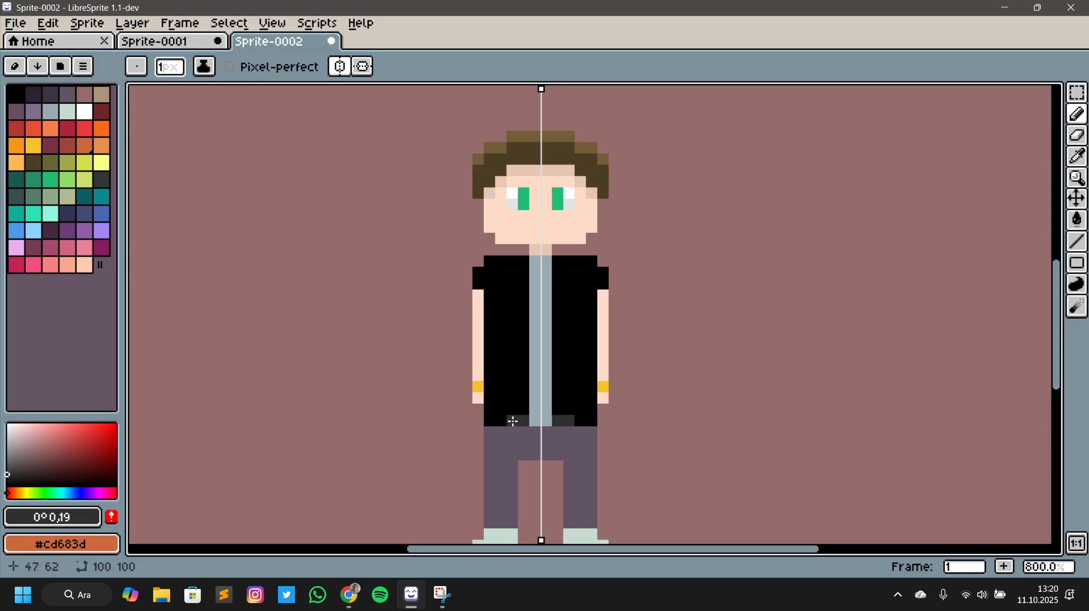
pyautogui.click(503, 421)
pyautogui.click(492, 421)
pyautogui.click(497, 409)
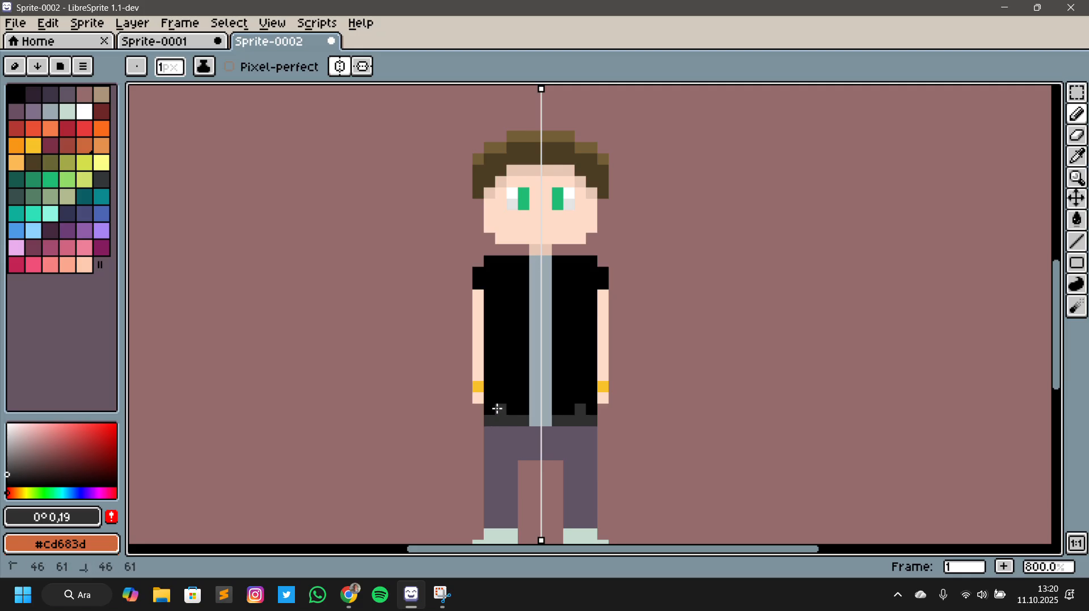
pyautogui.moveTo(497, 409); pyautogui.dragTo(486, 294)
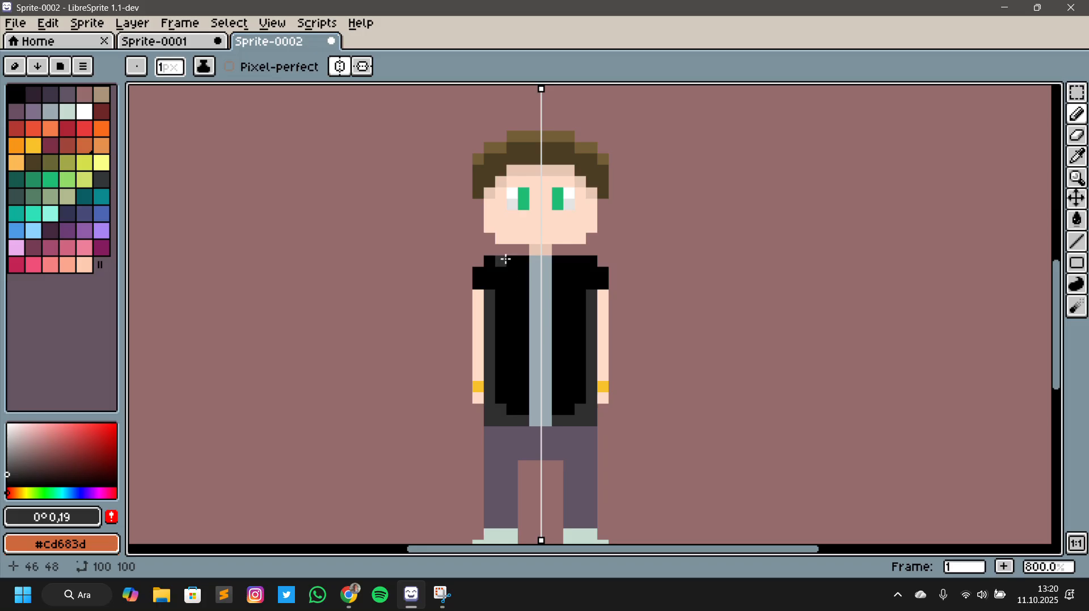
pyautogui.click(503, 261)
pyautogui.moveTo(504, 261)
pyautogui.mouseDown()
pyautogui.moveTo(505, 403)
pyautogui.moveTo(496, 396)
pyautogui.mouseUp()
# Sample the jacket's black #000000 and repaint the mirrored pixels near the bottom of its inner panels
pyautogui.press('i')
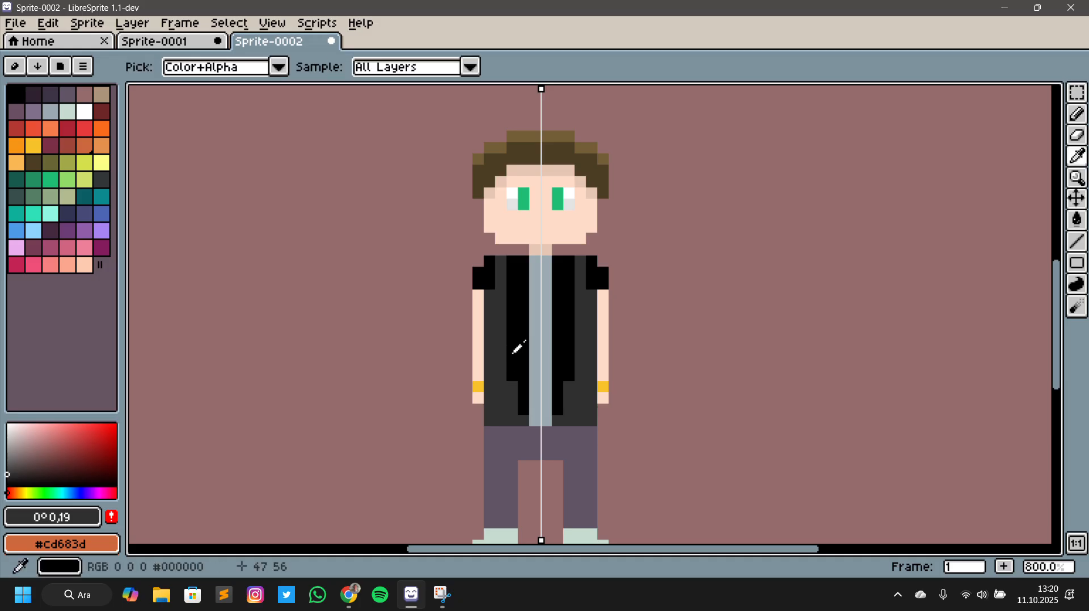
pyautogui.click(514, 347)
pyautogui.press('b')
pyautogui.moveTo(511, 375); pyautogui.dragTo(517, 398)
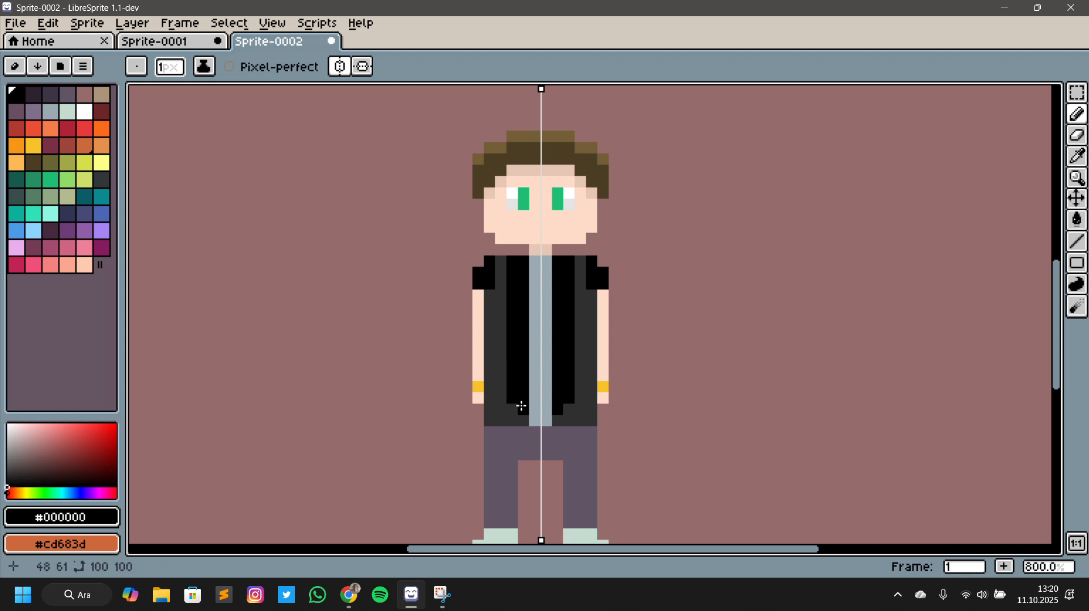
# Sample the dark grey #303030 and fill the next inner jacket column, leaving a one-pixel black strip beside the grey shirt
pyautogui.press('i')
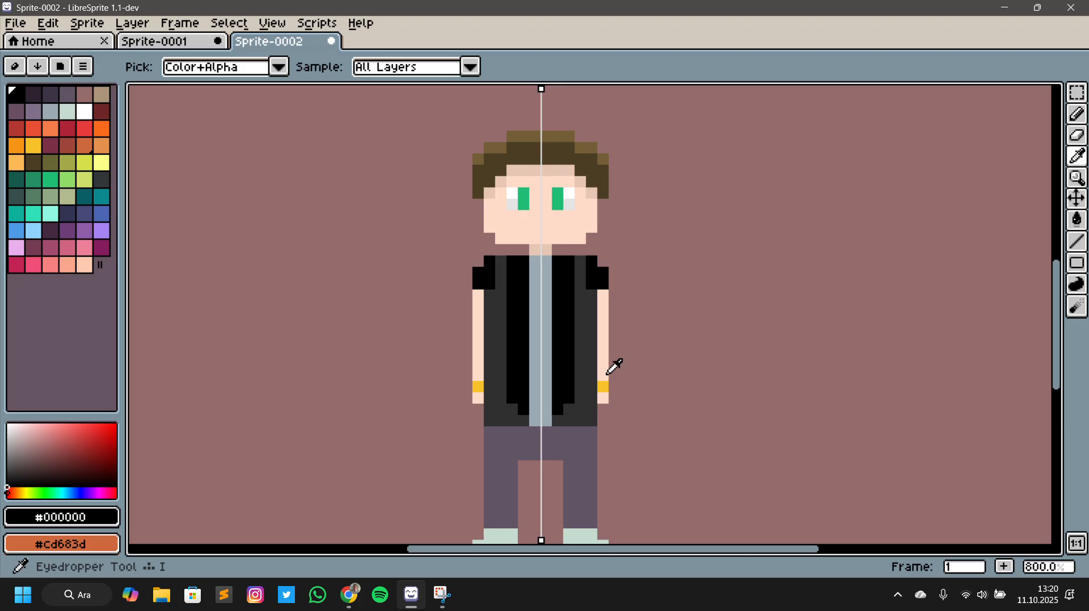
pyautogui.click(498, 344)
pyautogui.press('b')
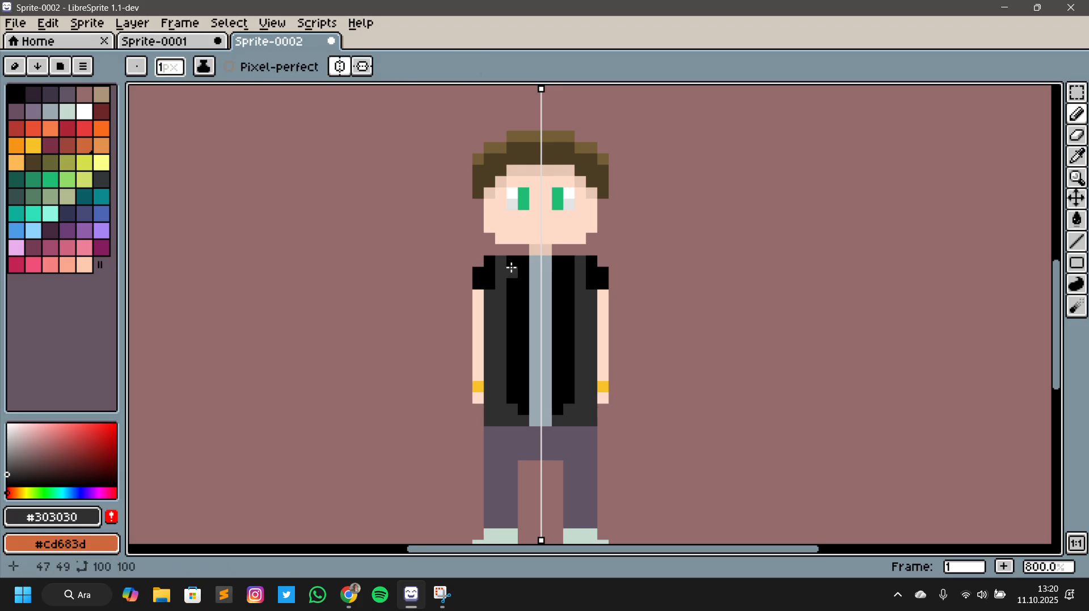
pyautogui.moveTo(511, 267); pyautogui.dragTo(513, 404)
# Sample black #000000 and paint a small stepped group of pixels in each lower outer corner of the jacket
pyautogui.scroll(-1, 652, 417)
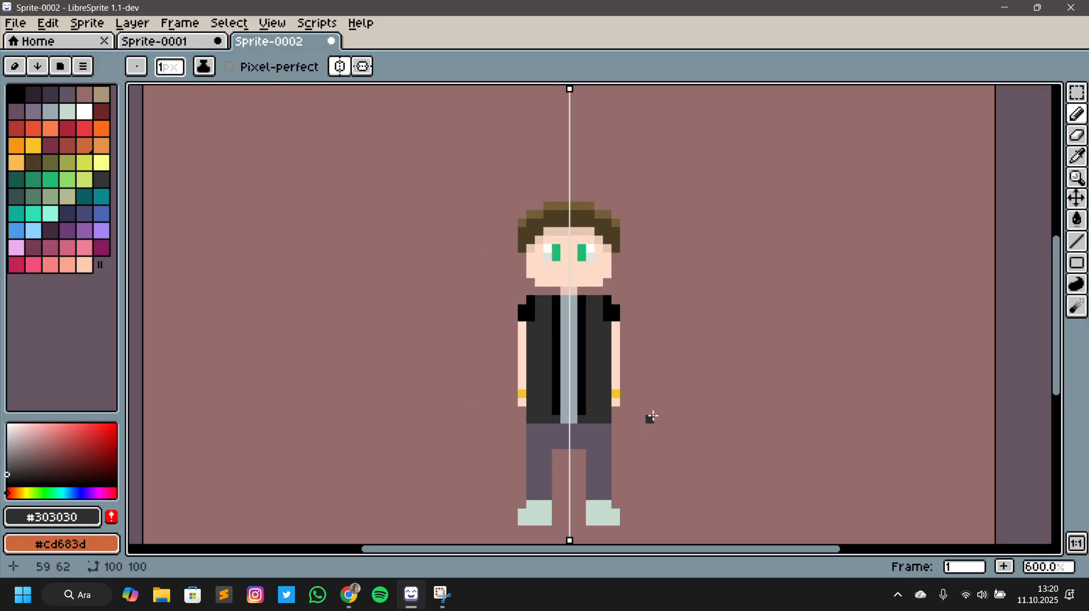
pyautogui.scroll(1, 697, 411)
pyautogui.press('i')
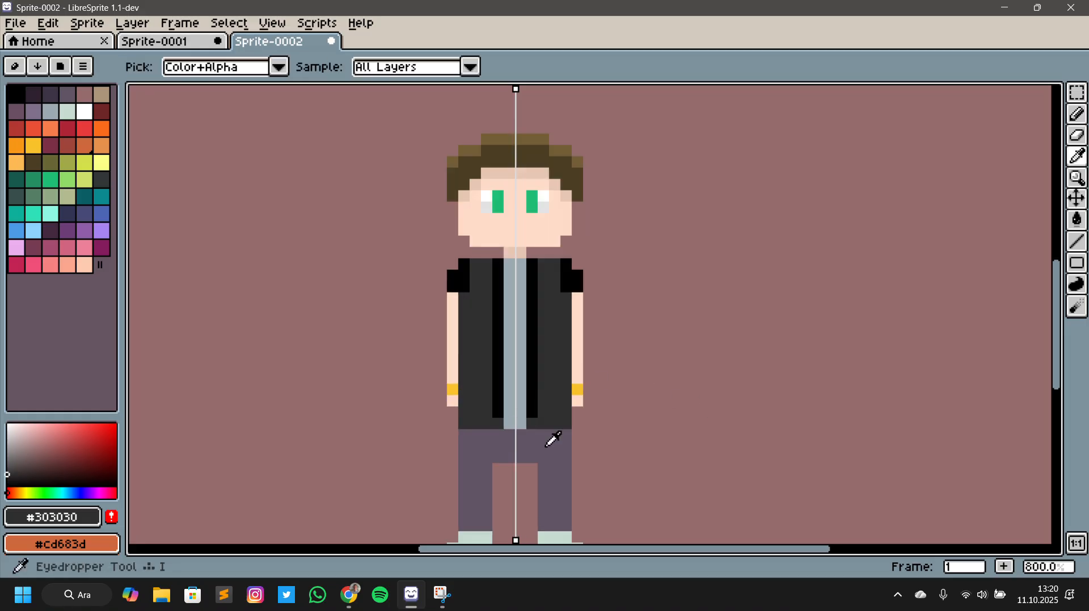
pyautogui.click(498, 373)
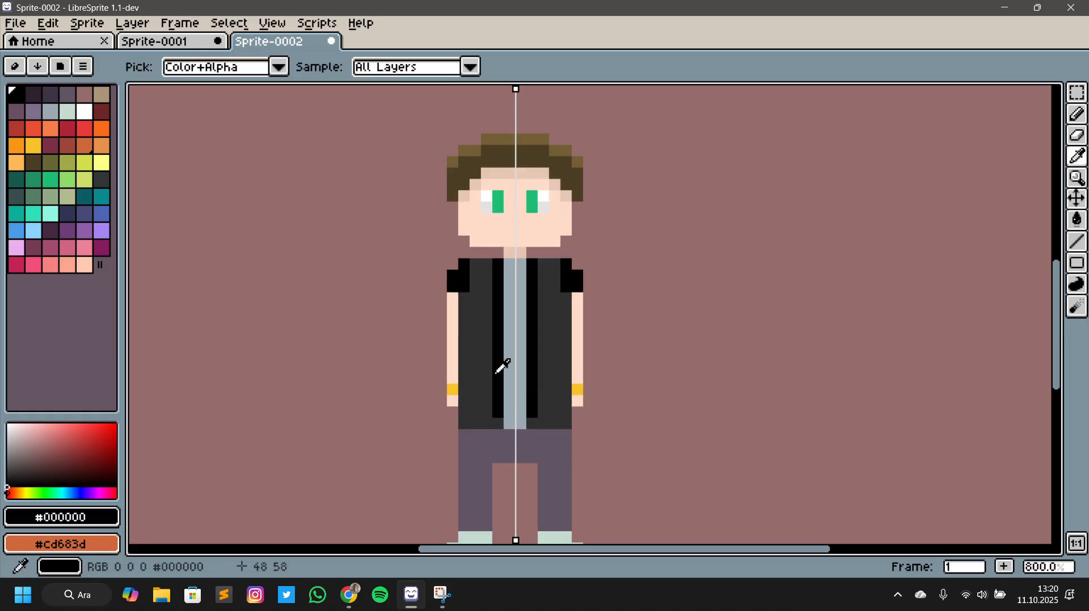
pyautogui.press('b')
pyautogui.click(463, 423)
pyautogui.click(566, 423)
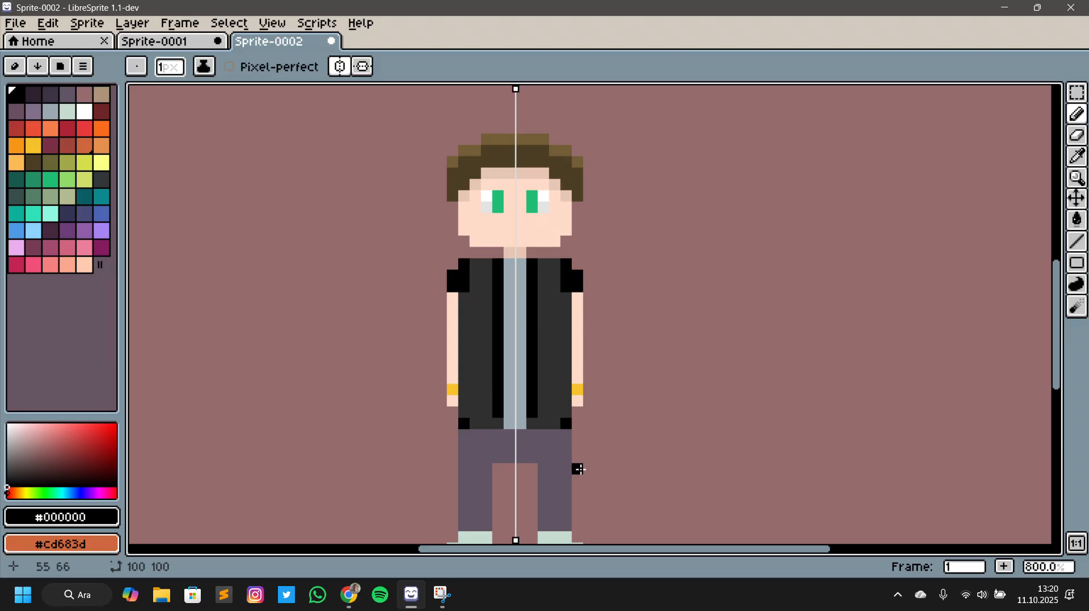
pyautogui.scroll(-2, 592, 468)
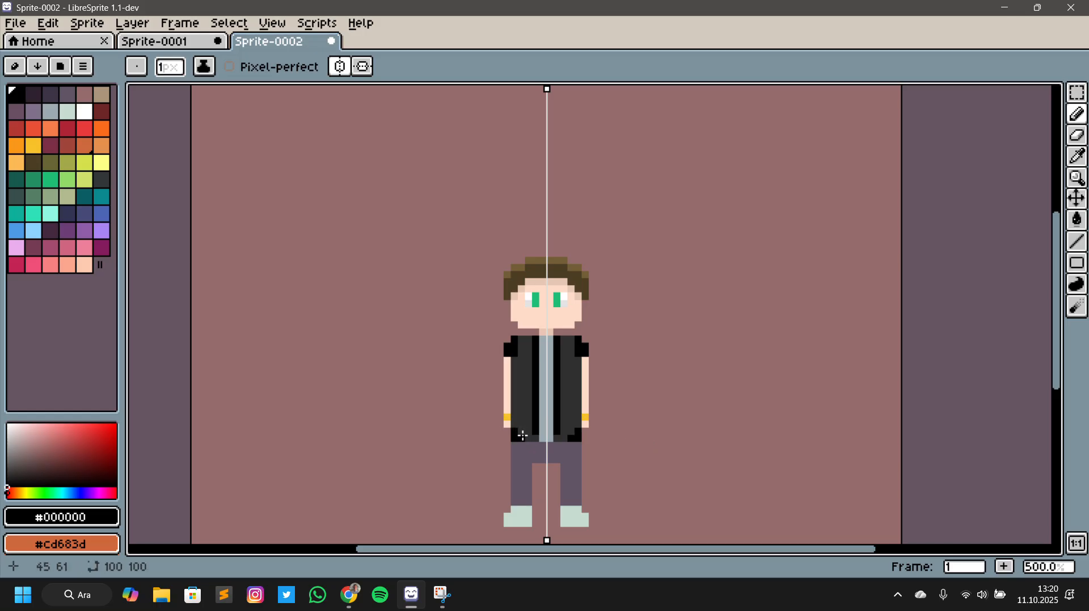
# Recolour both green irises with the darker green palette colour Idx-31
pyautogui.scroll(3, 731, 472)
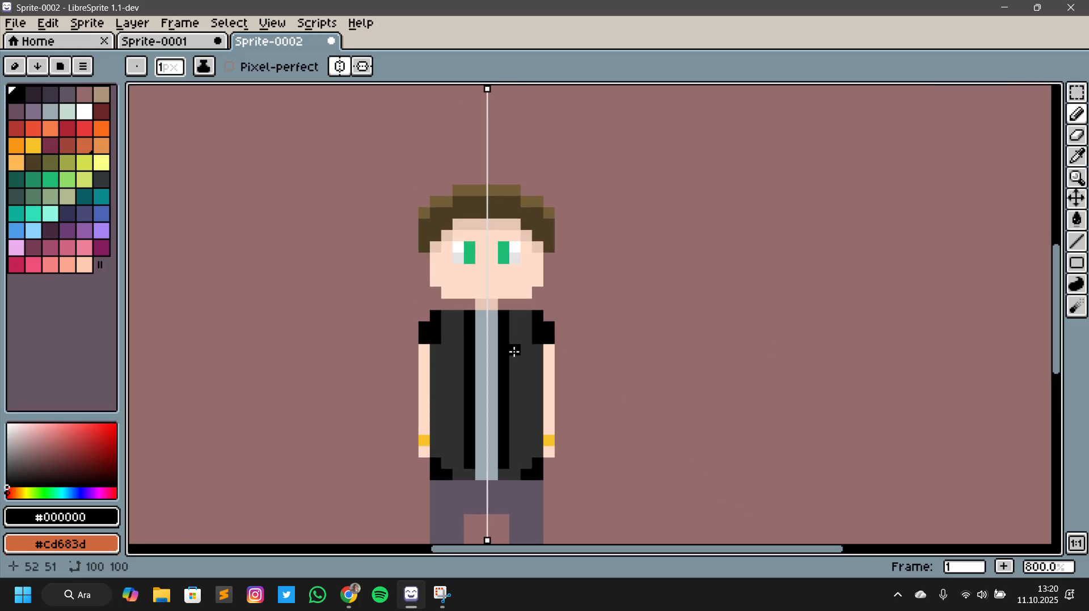
pyautogui.scroll(-2, 674, 384)
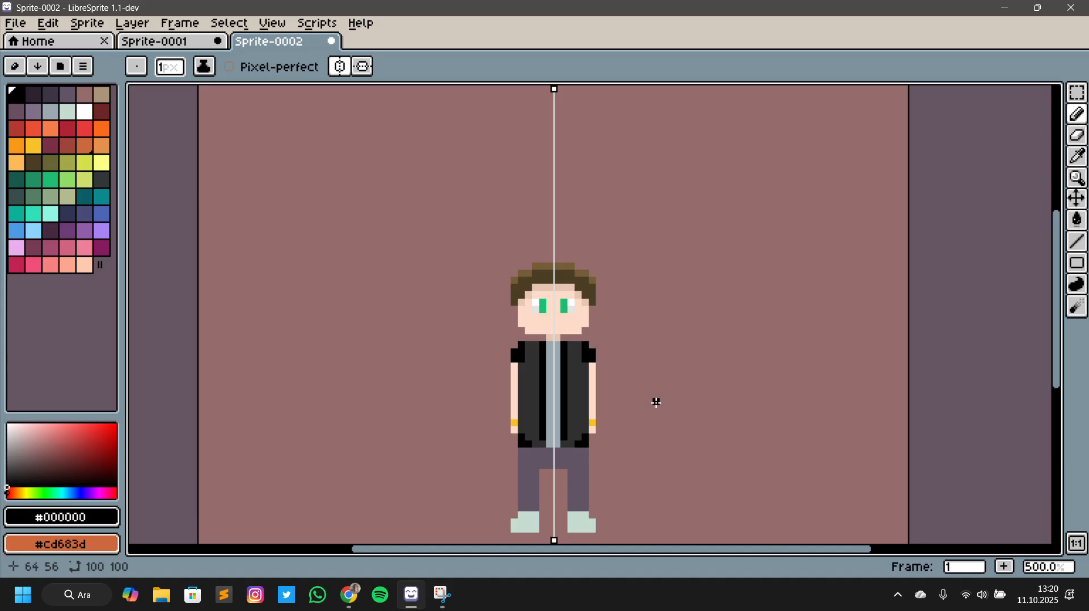
pyautogui.scroll(2, 657, 401)
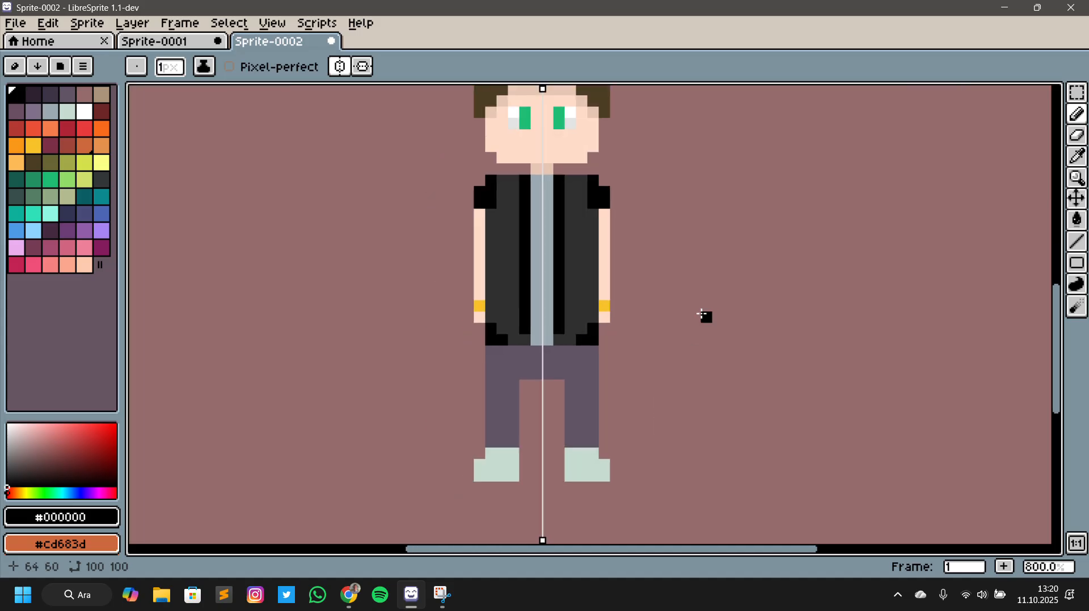
pyautogui.moveTo(704, 319); pyautogui.dragTo(700, 370)
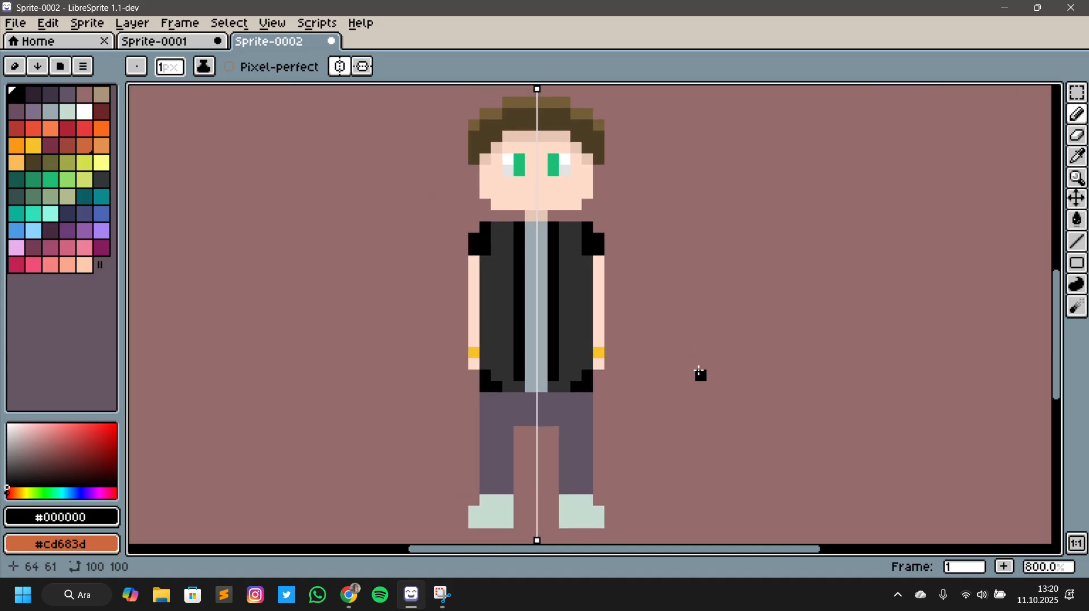
pyautogui.click(42, 183)
pyautogui.click(519, 159)
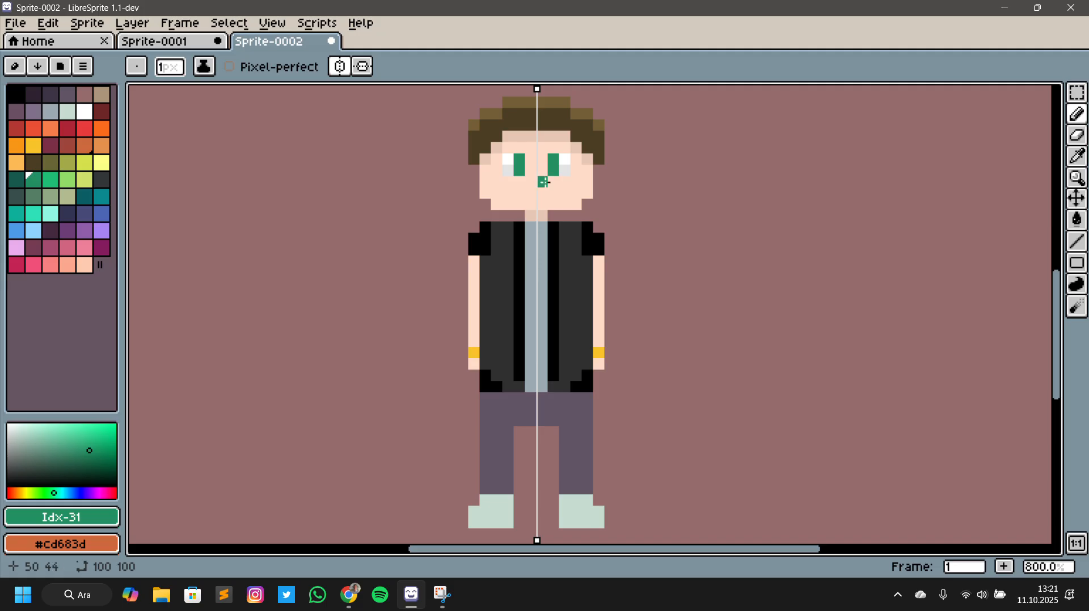
# Sample the trouser colour #625565 and paint over each shoe's upper outer corner pixel, undoing any extra pixels on the shoes
pyautogui.scroll(-1, 769, 361)
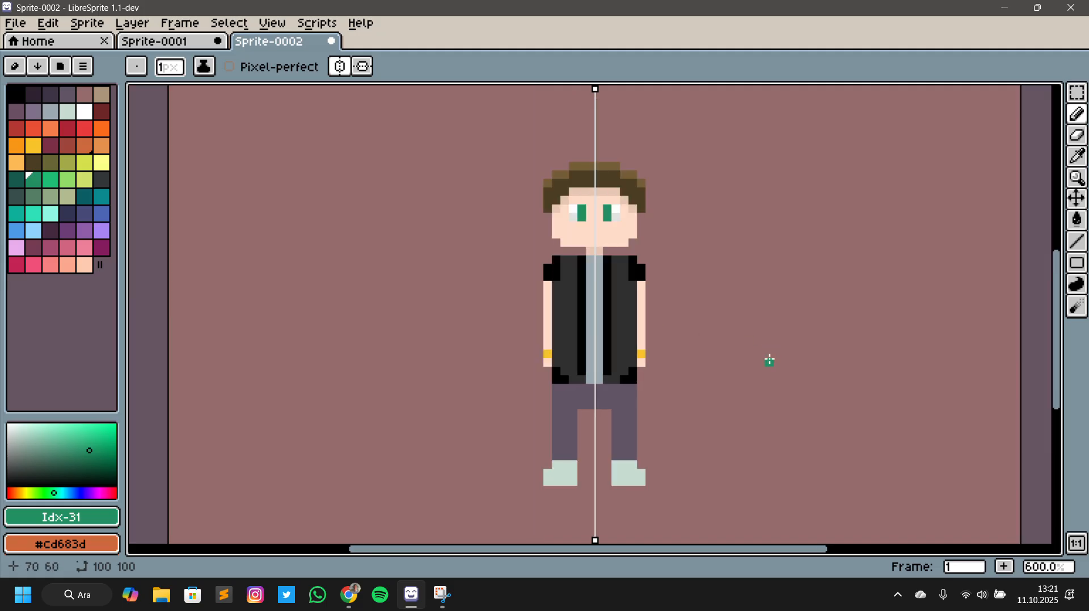
pyautogui.scroll(1, 769, 361)
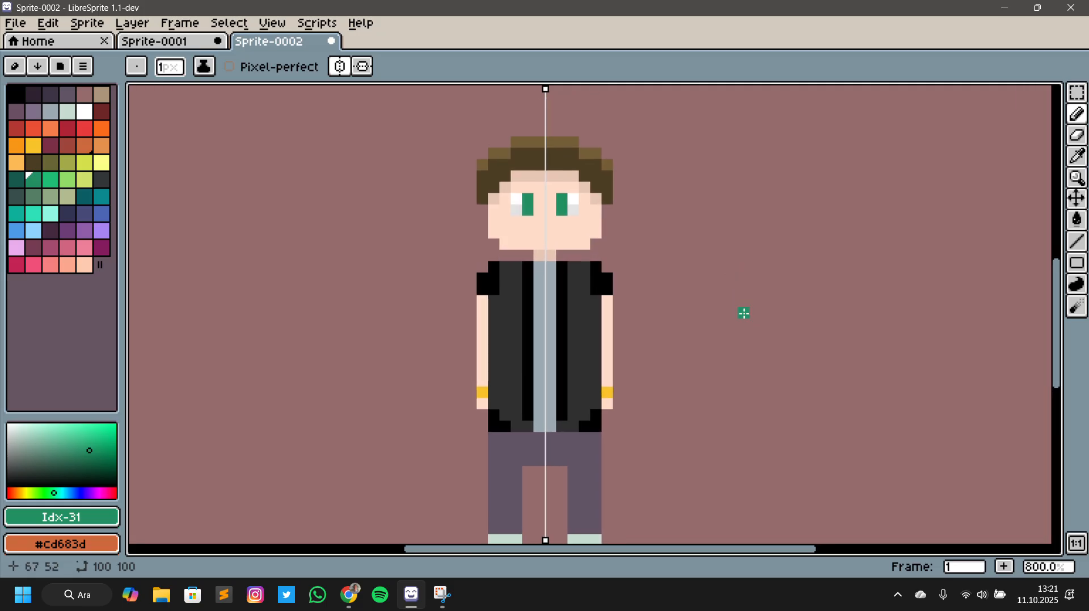
pyautogui.scroll(-1, 742, 310)
pyautogui.moveTo(829, 397); pyautogui.dragTo(813, 375)
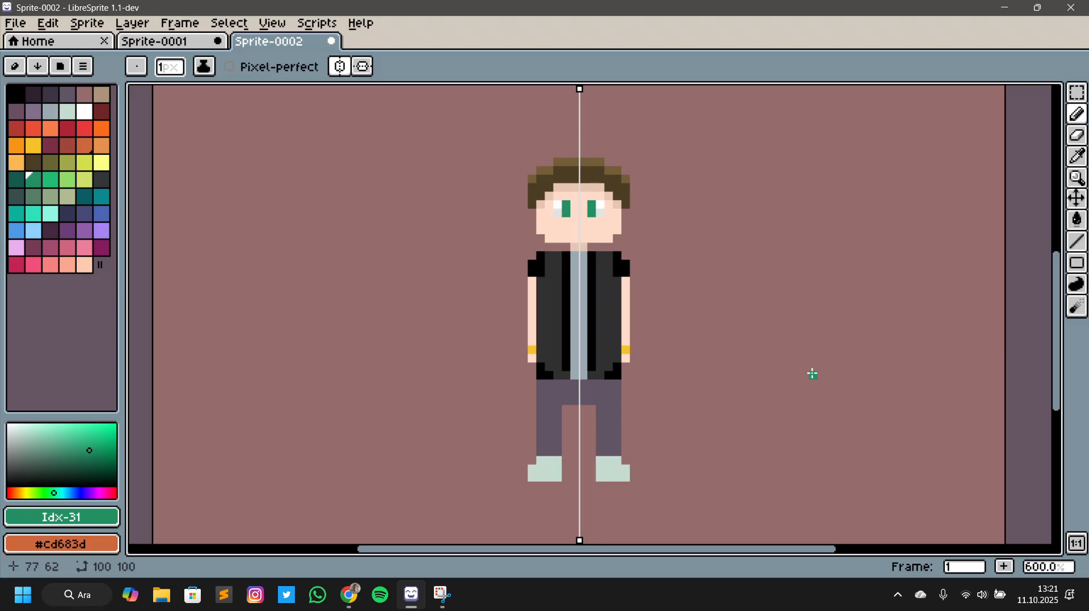
pyautogui.keyDown('alt'); pyautogui.click(607, 440); pyautogui.keyUp('alt')
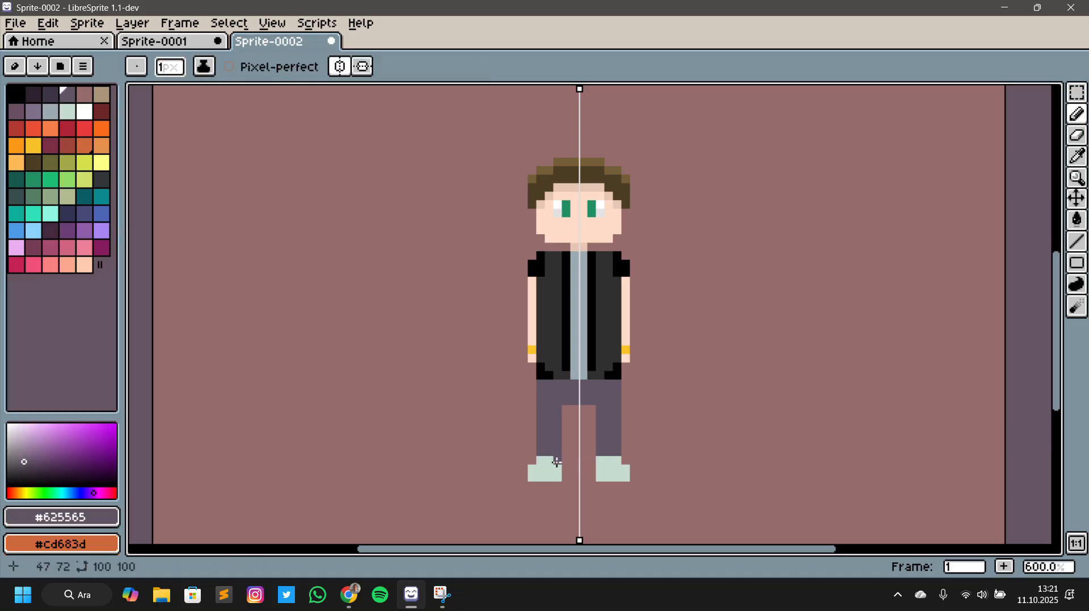
pyautogui.click(539, 460)
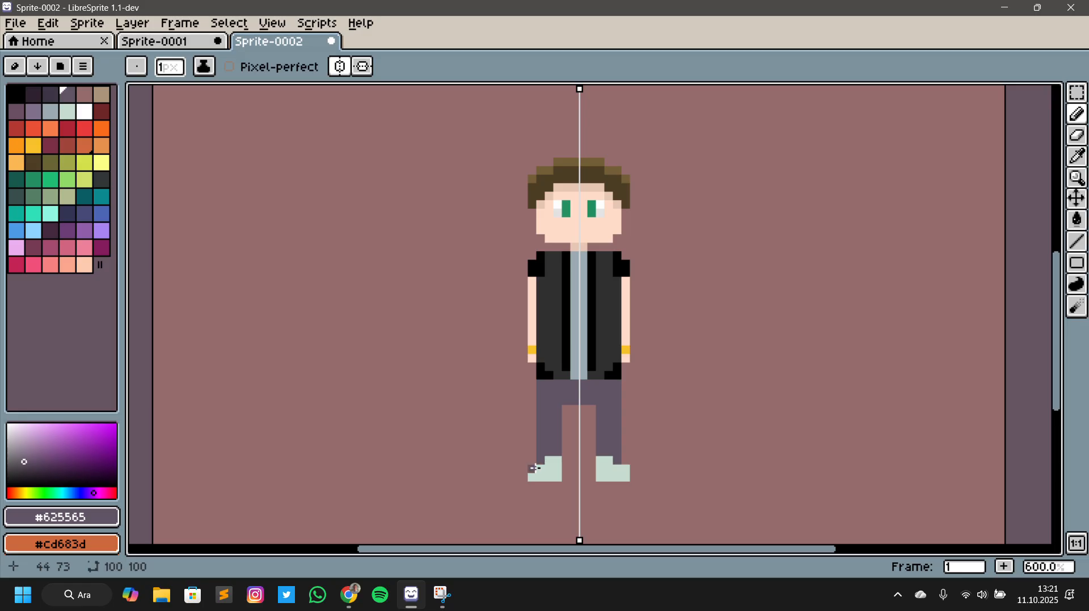
pyautogui.click(533, 470)
pyautogui.click(534, 475)
pyautogui.hotkey('ctrl', 'z')
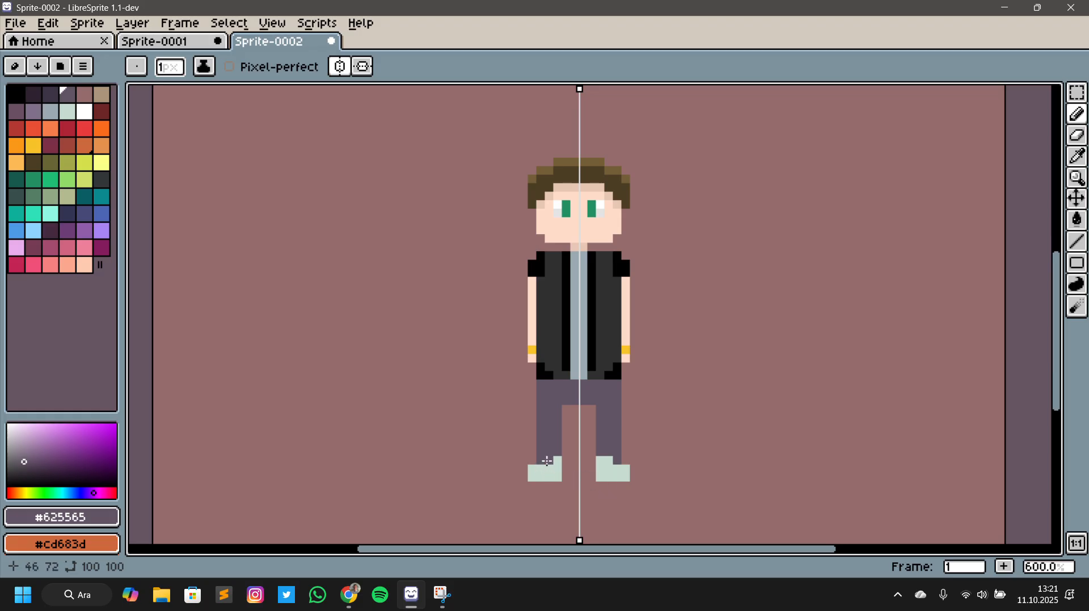
# Darken the trouser colour #625565 by setting its HSB brightness to 32, giving the shading colour #4f4552
pyautogui.scroll(3, 760, 437)
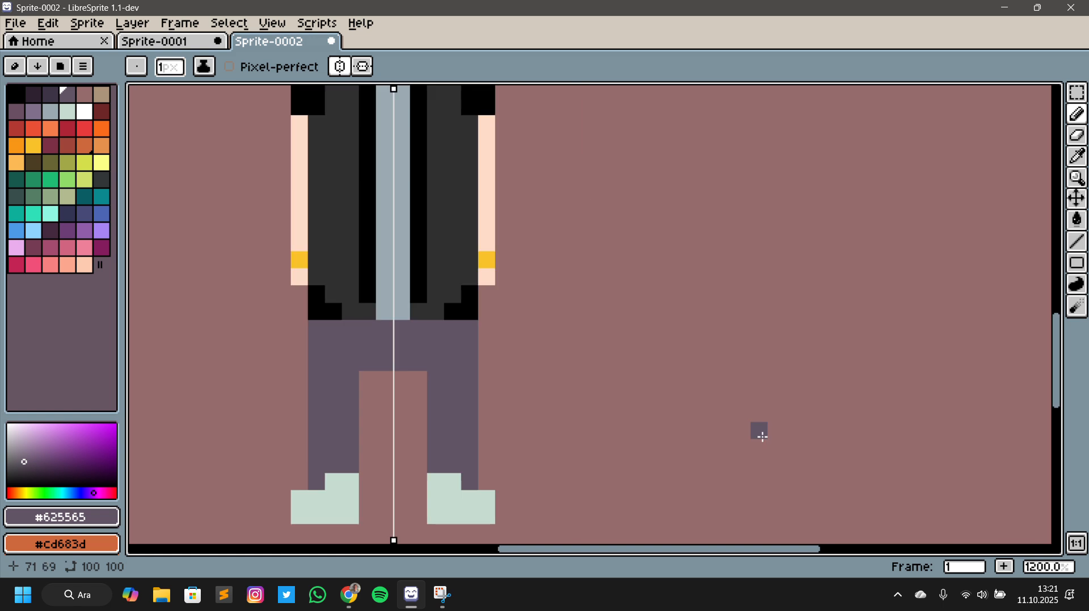
pyautogui.scroll(-2, 706, 369)
pyautogui.moveTo(726, 312); pyautogui.dragTo(745, 376)
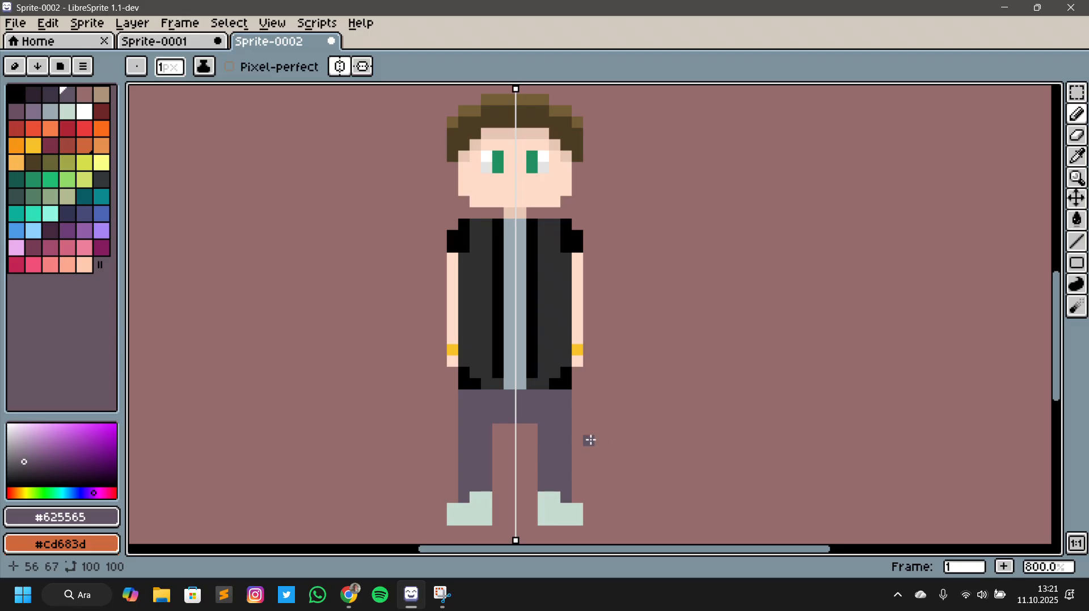
pyautogui.scroll(1, 592, 441)
pyautogui.press('i')
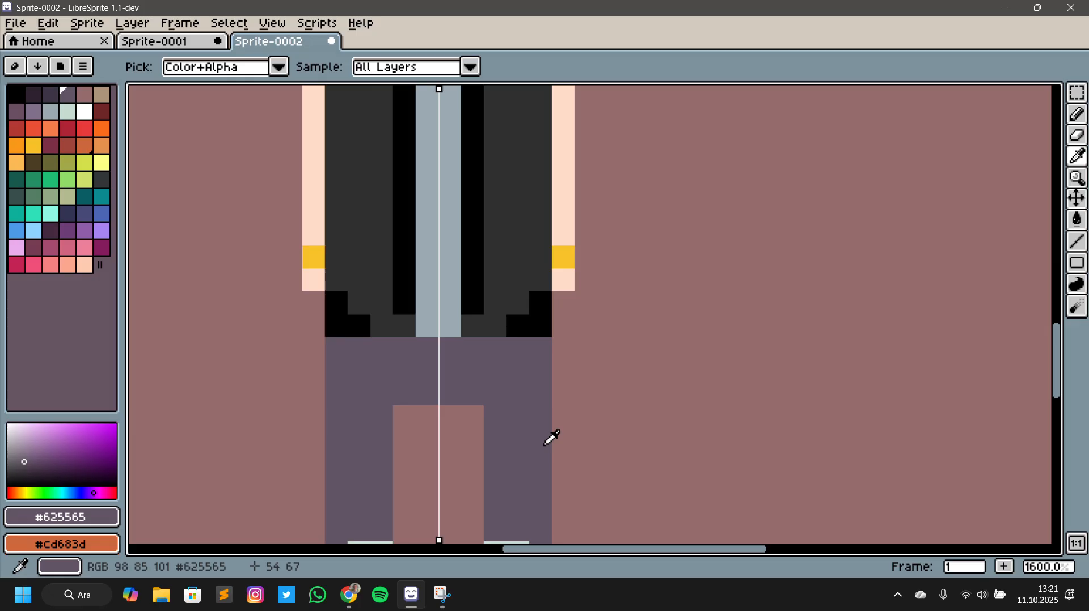
pyautogui.click(99, 515)
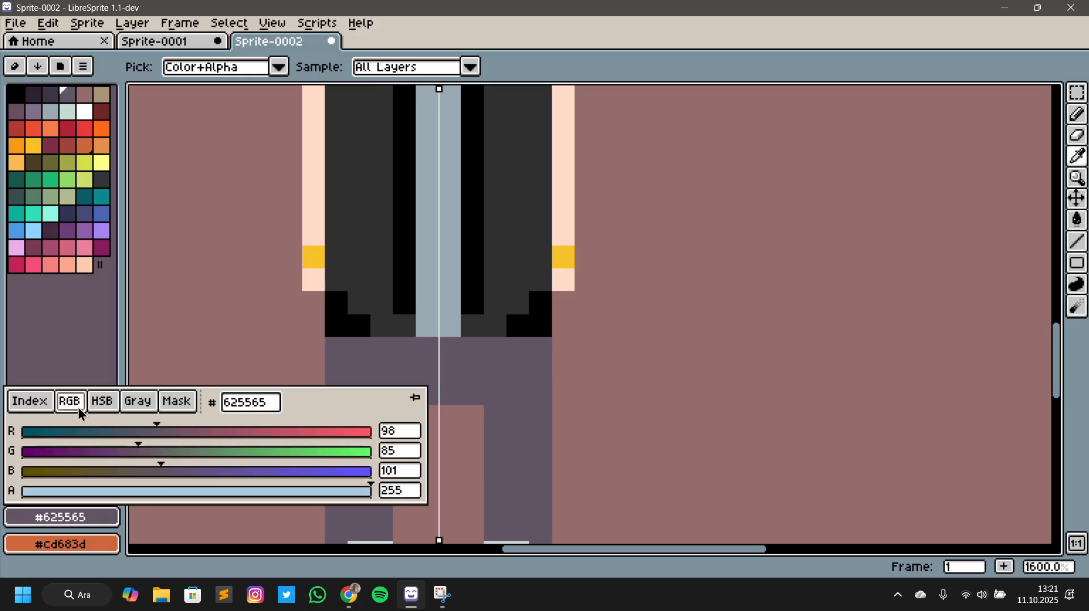
pyautogui.click(102, 401)
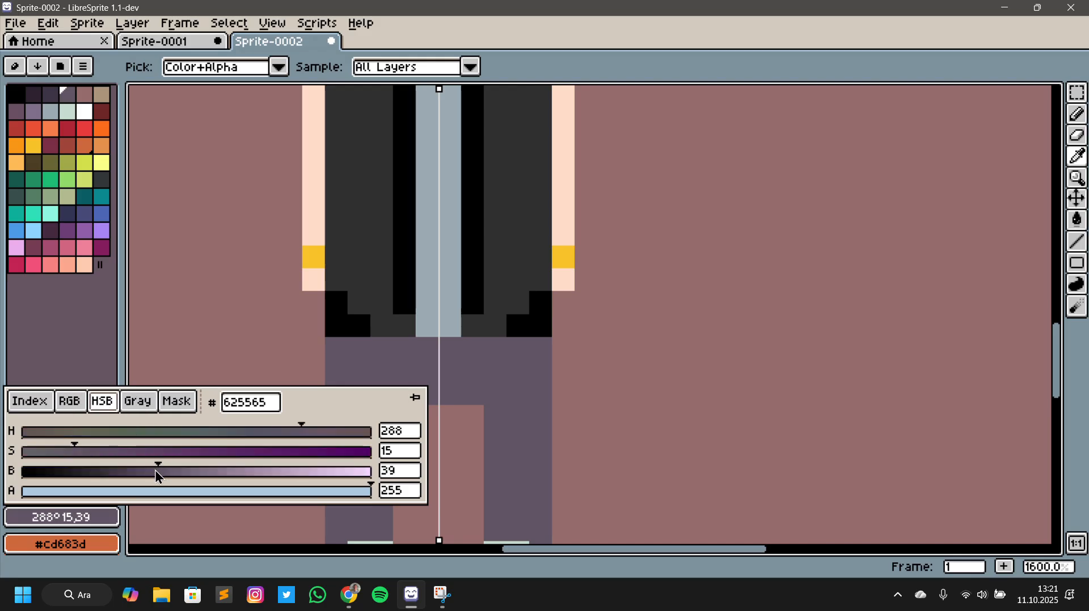
pyautogui.moveTo(156, 471); pyautogui.dragTo(135, 475)
pyautogui.press('b')
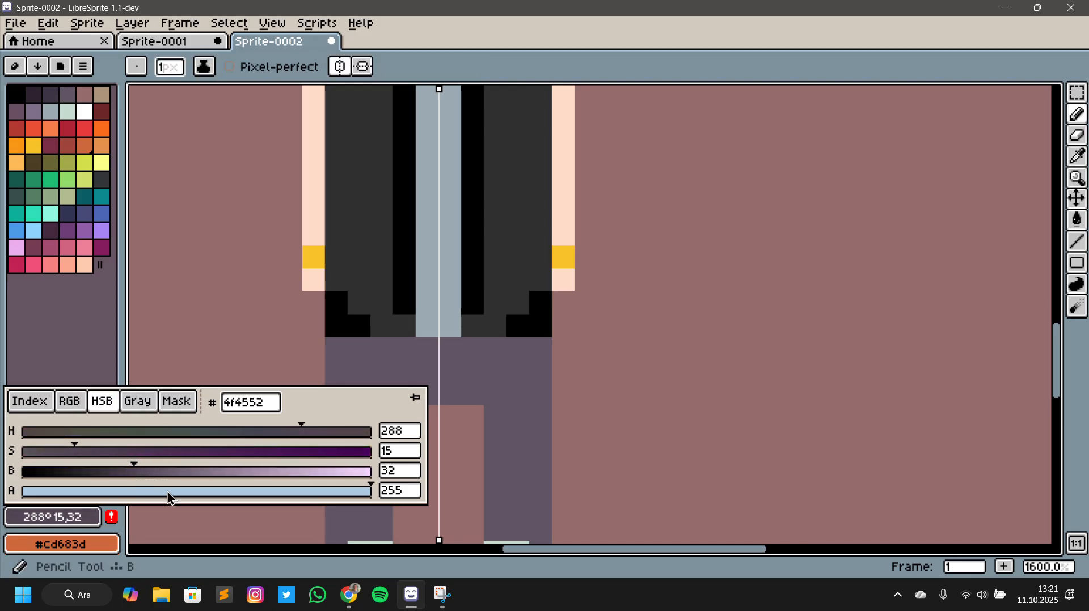
# Paint the darker shade in a stepped patch at the crotch and a one-pixel strip down each inner trouser leg
pyautogui.click(446, 400)
pyautogui.click(406, 394)
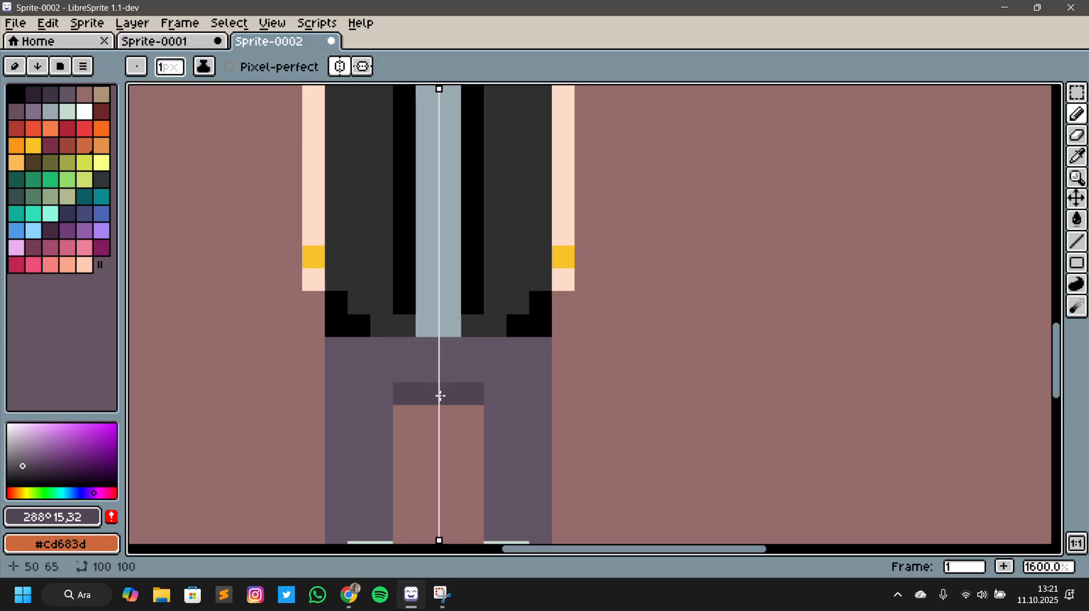
pyautogui.moveTo(382, 416)
pyautogui.mouseDown()
pyautogui.moveTo(382, 493)
pyautogui.moveTo(391, 401)
pyautogui.mouseUp()
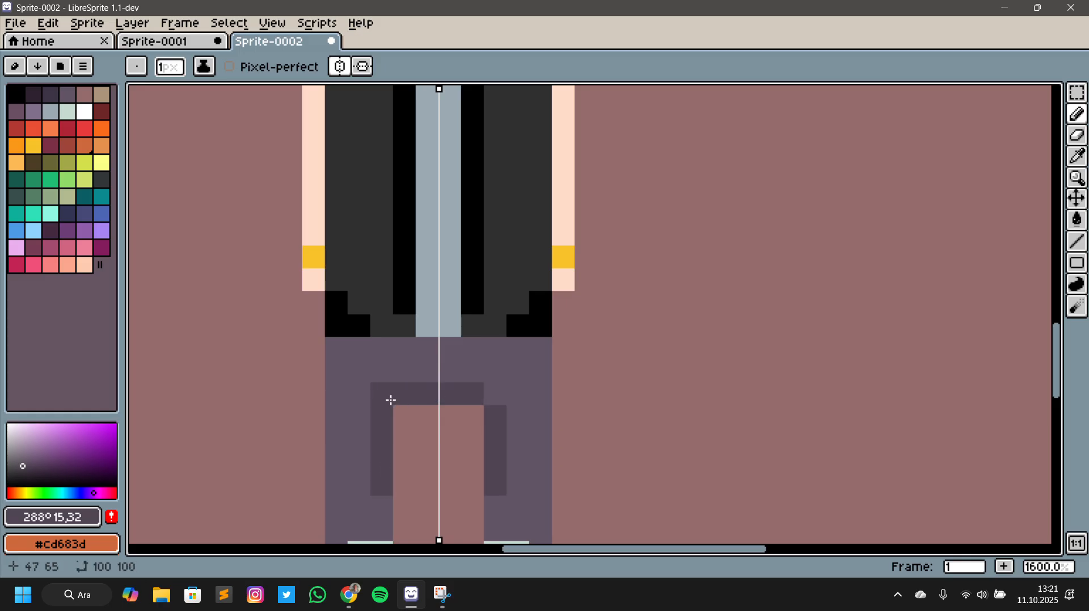
pyautogui.hotkey('ctrl', 'z')
pyautogui.scroll(-2, 717, 517)
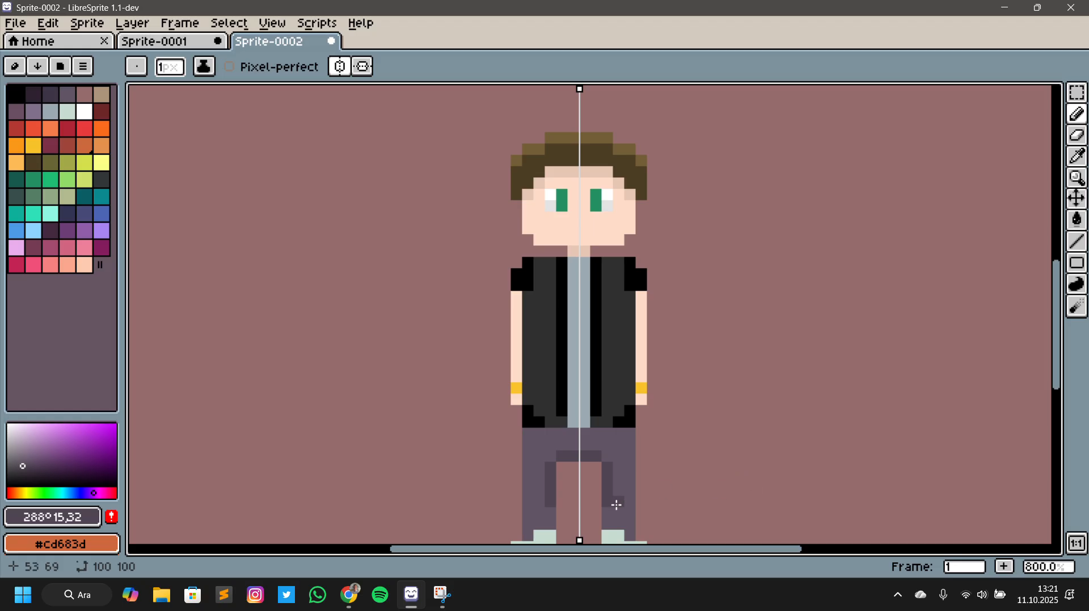
pyautogui.click(551, 512)
pyautogui.click(563, 490)
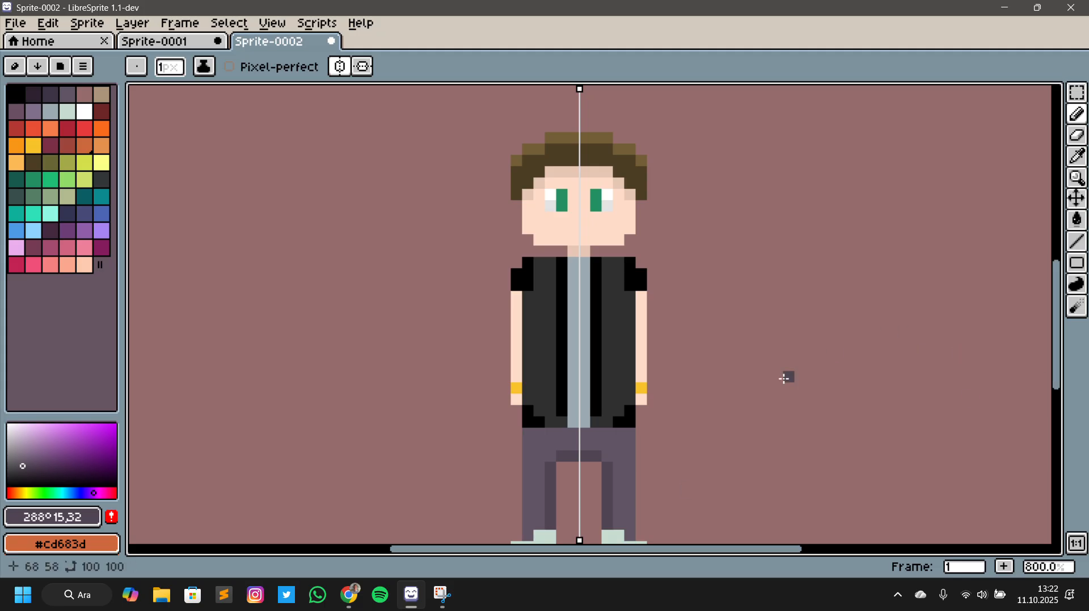
# Turn off symmetry, select the whole character with a rectangular marquee and move it to the left part of the canvas
pyautogui.scroll(-2, 638, 419)
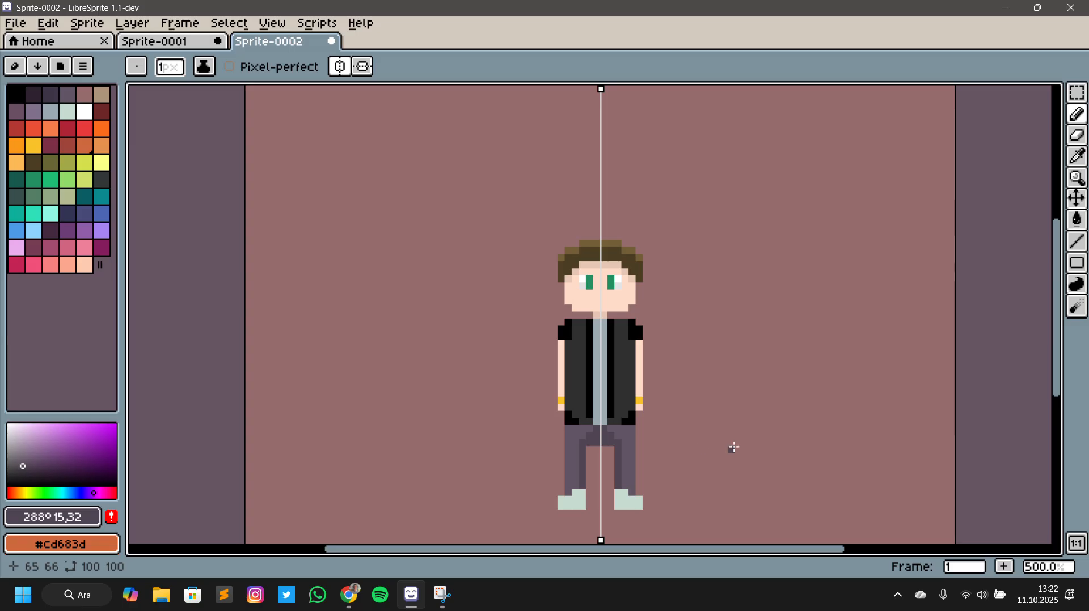
pyautogui.scroll(-1, 737, 369)
pyautogui.scroll(2, 747, 391)
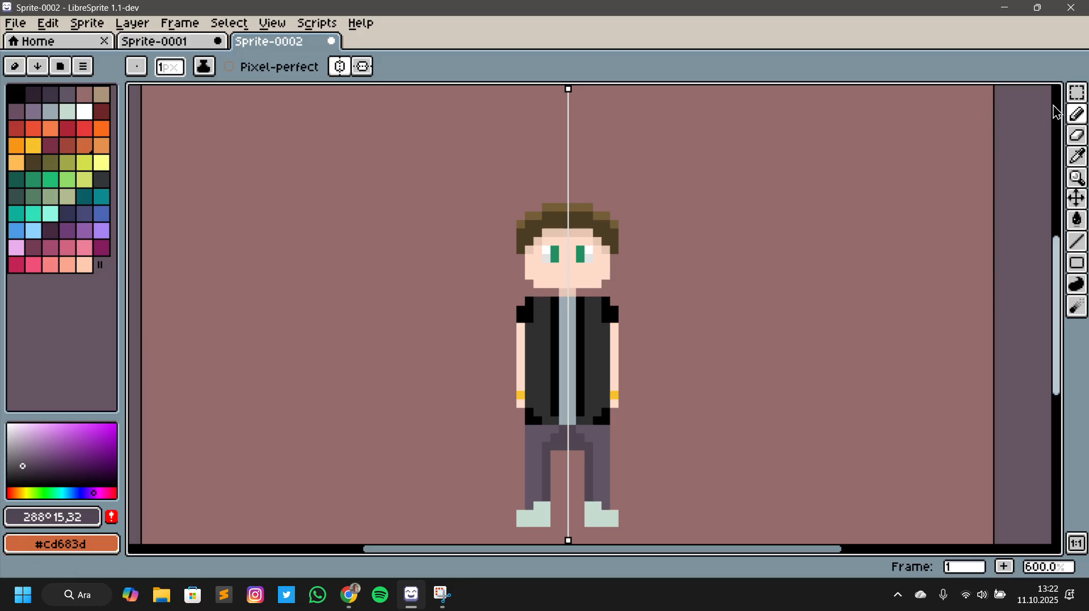
pyautogui.click(1076, 92)
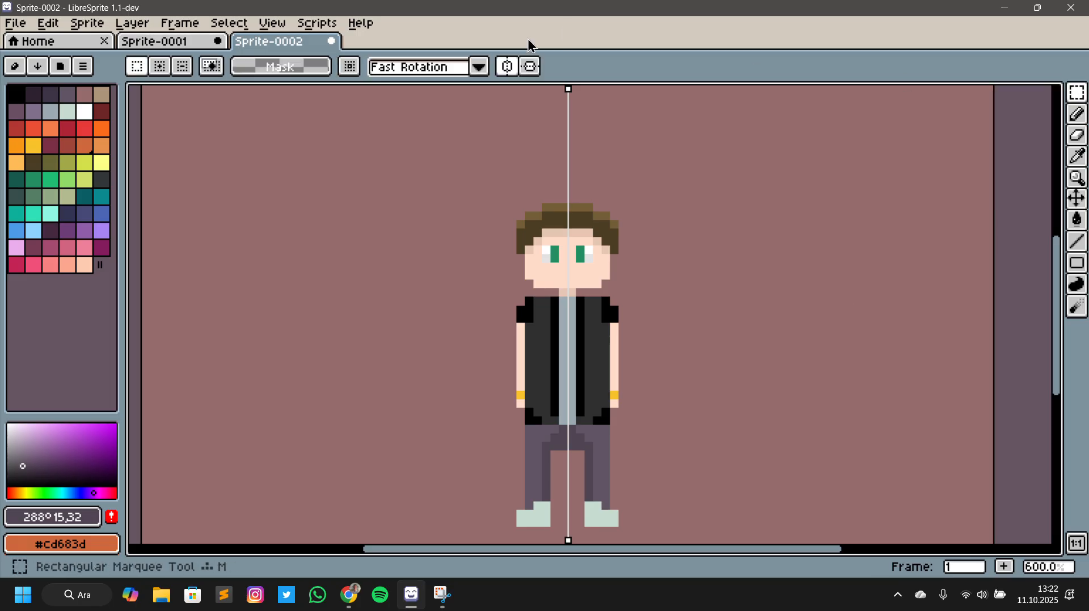
pyautogui.click(509, 66)
pyautogui.moveTo(457, 195); pyautogui.dragTo(677, 509)
pyautogui.moveTo(595, 360); pyautogui.dragTo(389, 341)
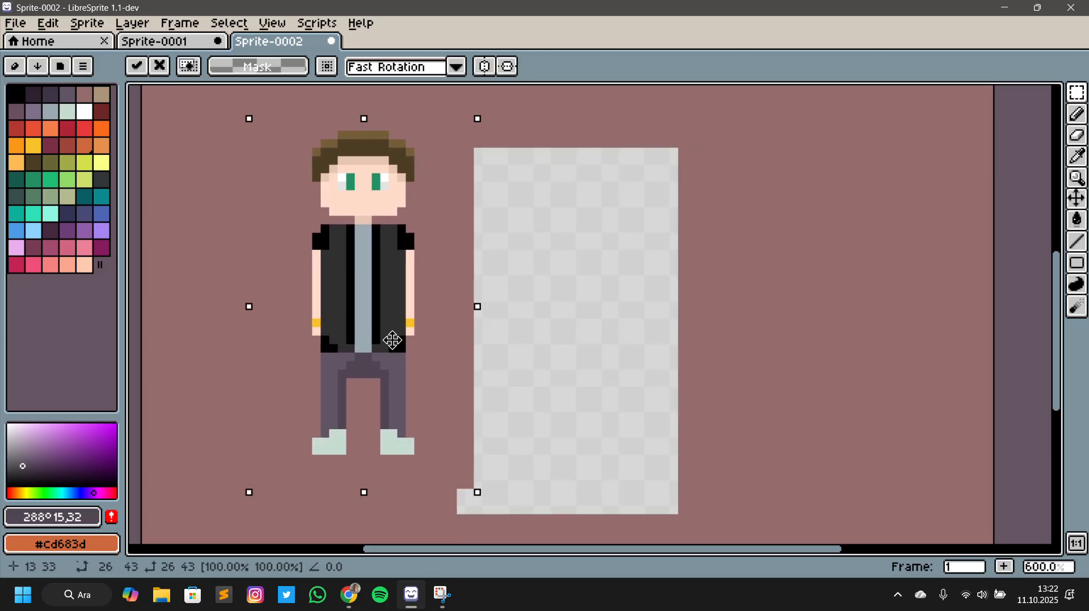
pyautogui.scroll(-5, 453, 355)
pyautogui.scroll(1, 452, 348)
pyautogui.moveTo(454, 358); pyautogui.dragTo(457, 326)
pyautogui.click(568, 357)
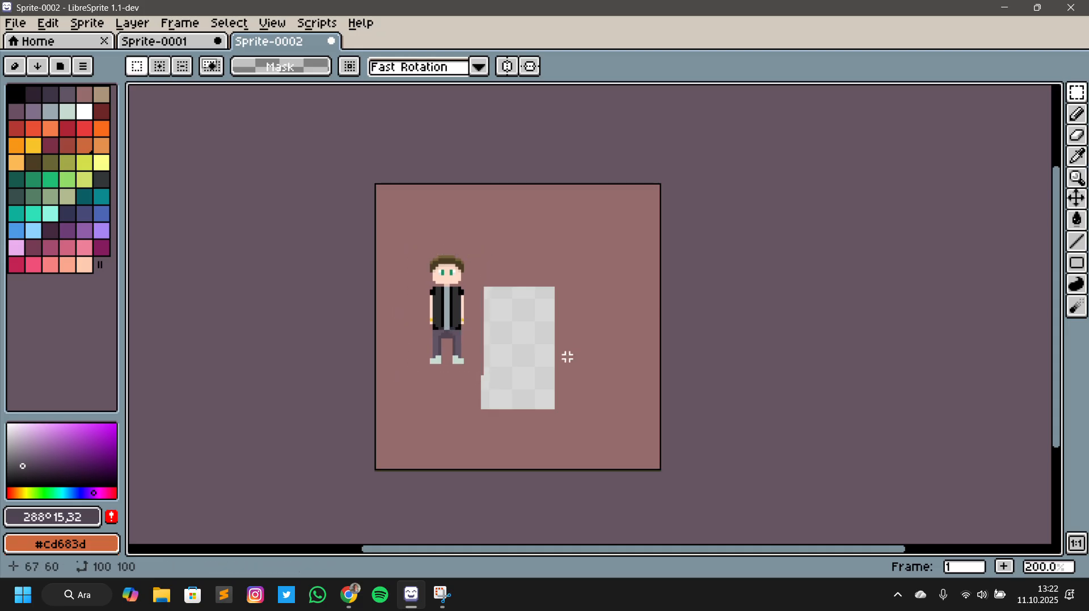
# Sample the background colour #966c6c and fill the transparent gap left by the moved character
pyautogui.press('i')
pyautogui.click(570, 356)
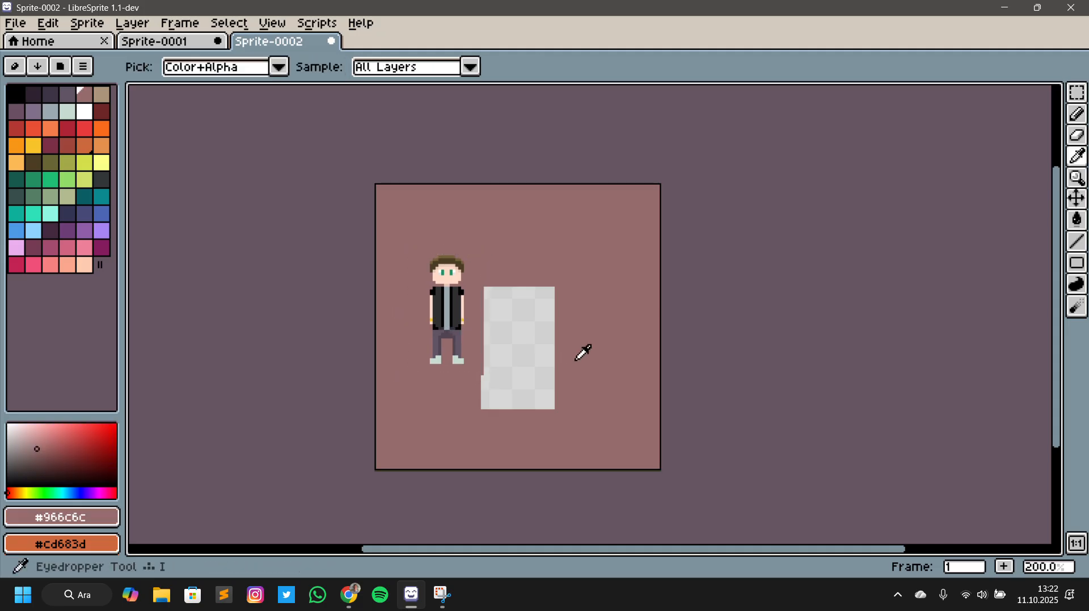
pyautogui.press('g')
pyautogui.click(514, 374)
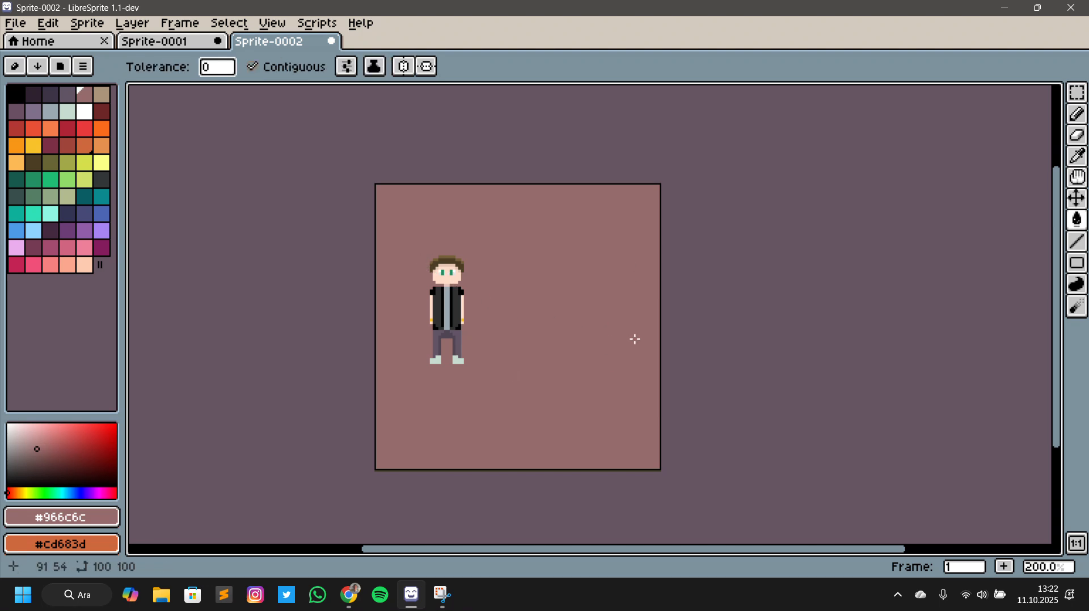
# Select the character with a rectangular marquee, place a duplicate on the right part of the canvas and deselect it
pyautogui.click(1077, 92)
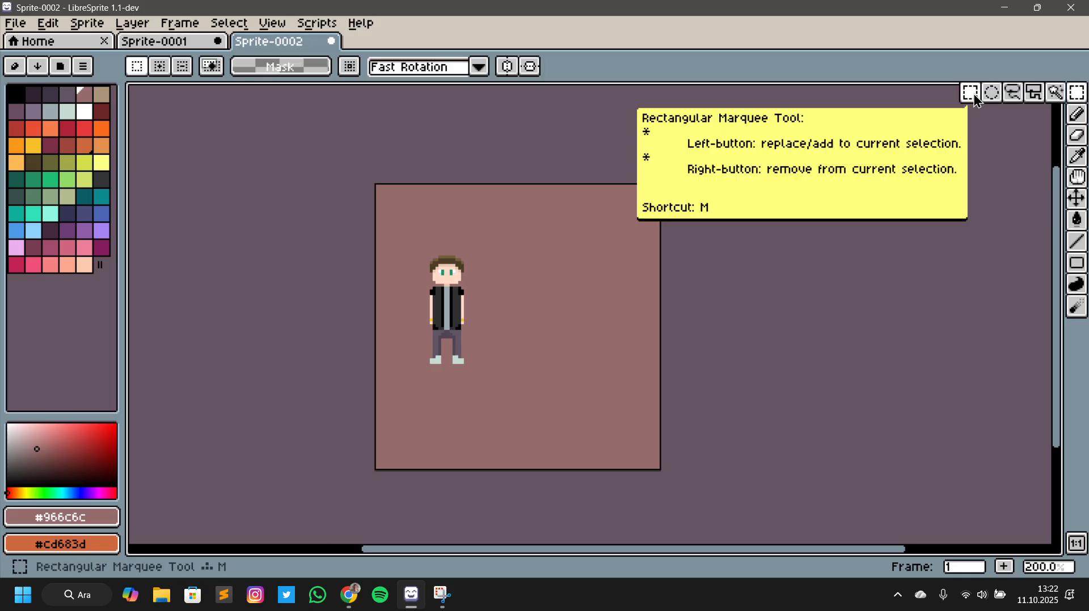
pyautogui.moveTo(403, 241); pyautogui.dragTo(486, 386)
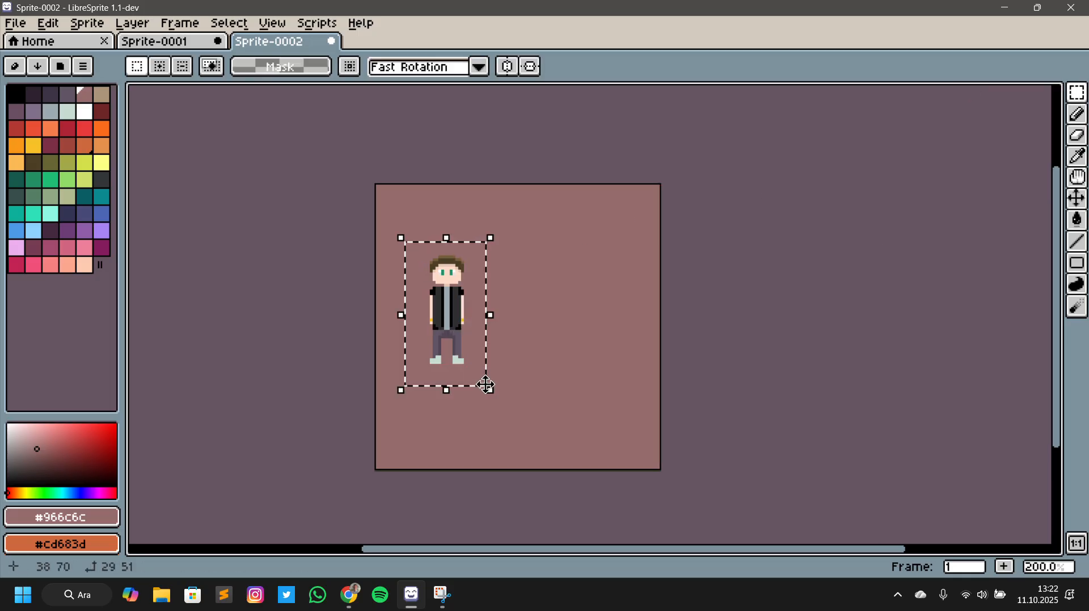
pyautogui.click(486, 385)
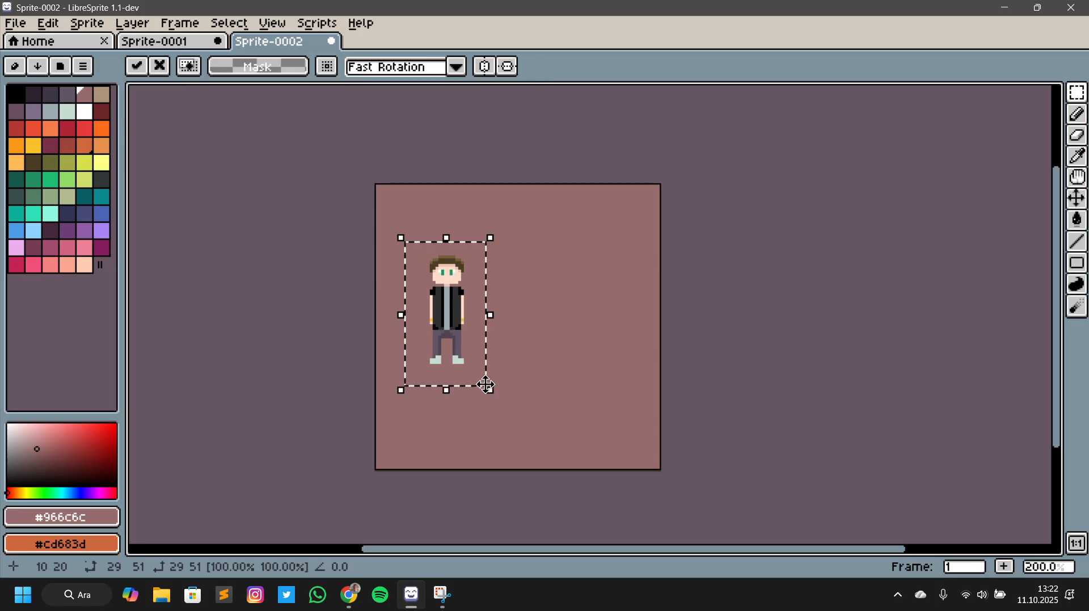
pyautogui.moveTo(459, 316); pyautogui.dragTo(601, 315)
pyautogui.hotkey('ctrl', 'd')
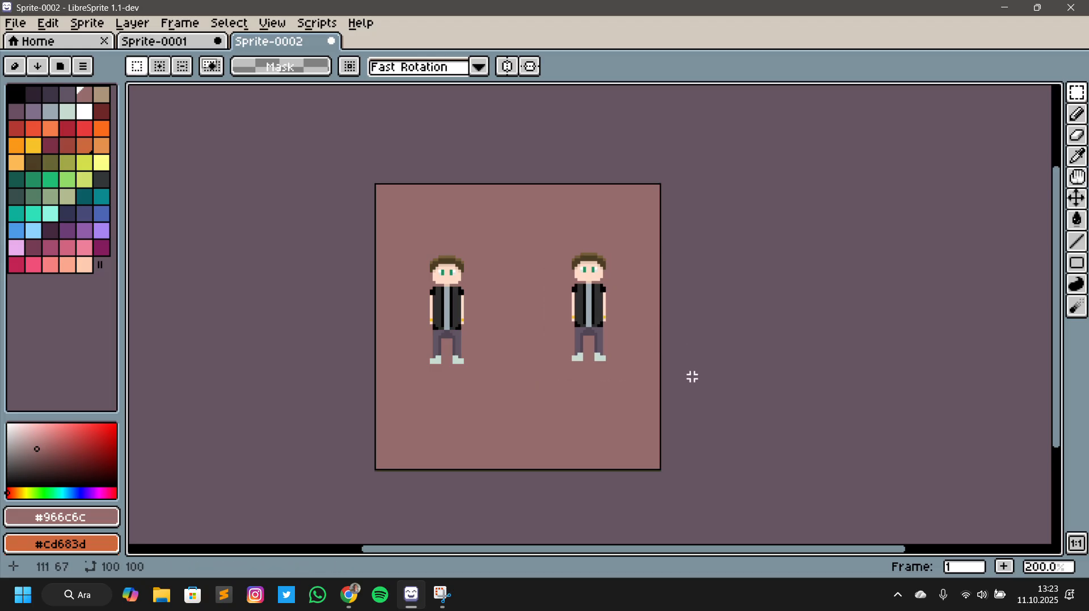
# Shift the duplicate down one pixel to align it with the original, and fill the strip left above it with #966c6c
pyautogui.scroll(4, 627, 401)
pyautogui.moveTo(448, 384); pyautogui.dragTo(739, 413)
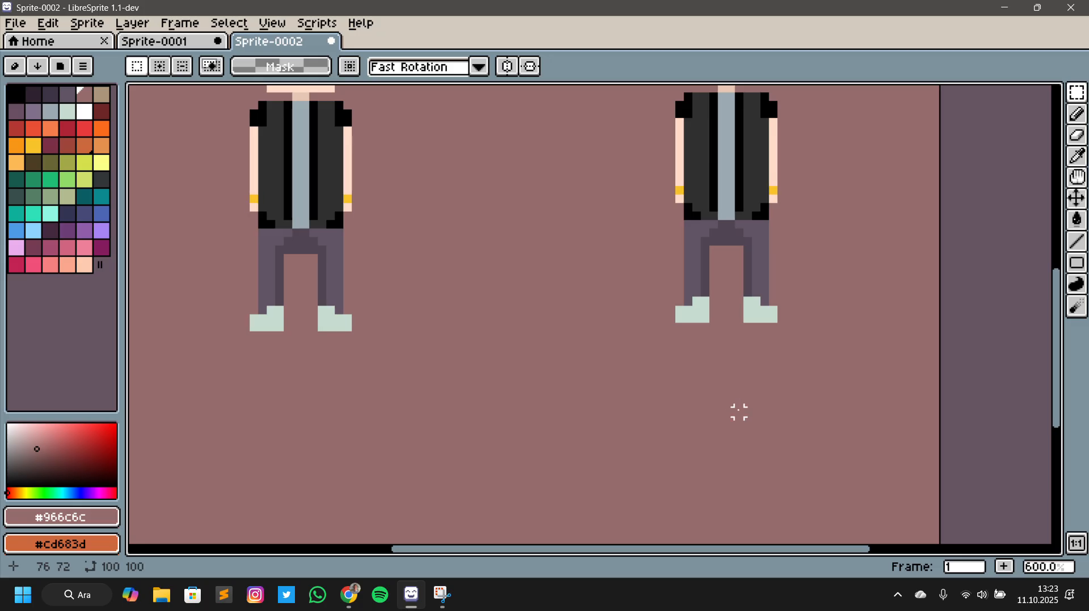
pyautogui.scroll(-2, 739, 412)
pyautogui.moveTo(788, 348)
pyautogui.mouseDown()
pyautogui.moveTo(800, 383)
pyautogui.moveTo(767, 349)
pyautogui.mouseUp()
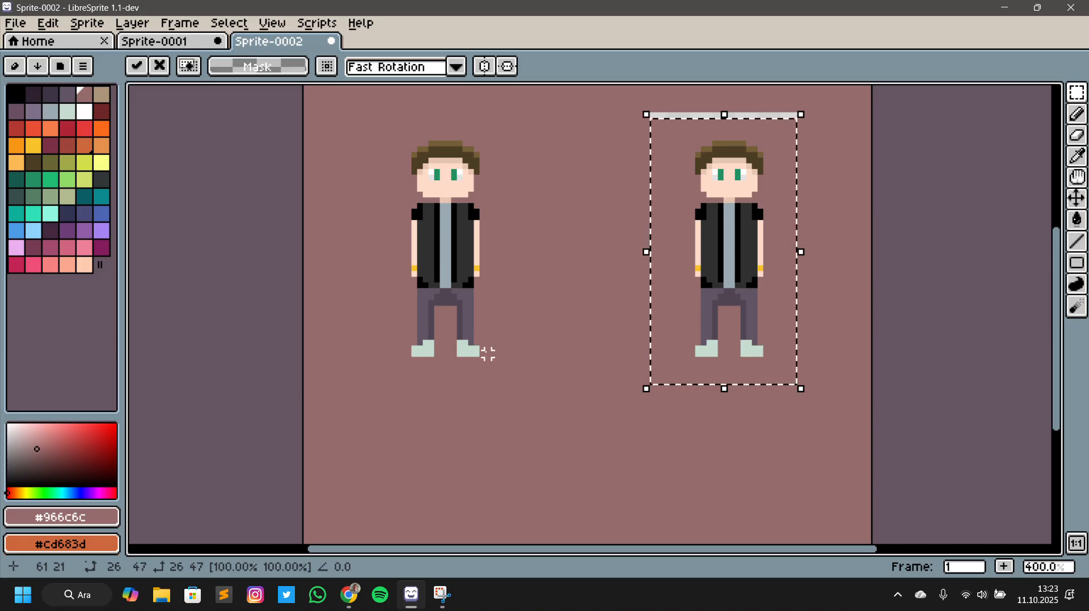
pyautogui.click(516, 354)
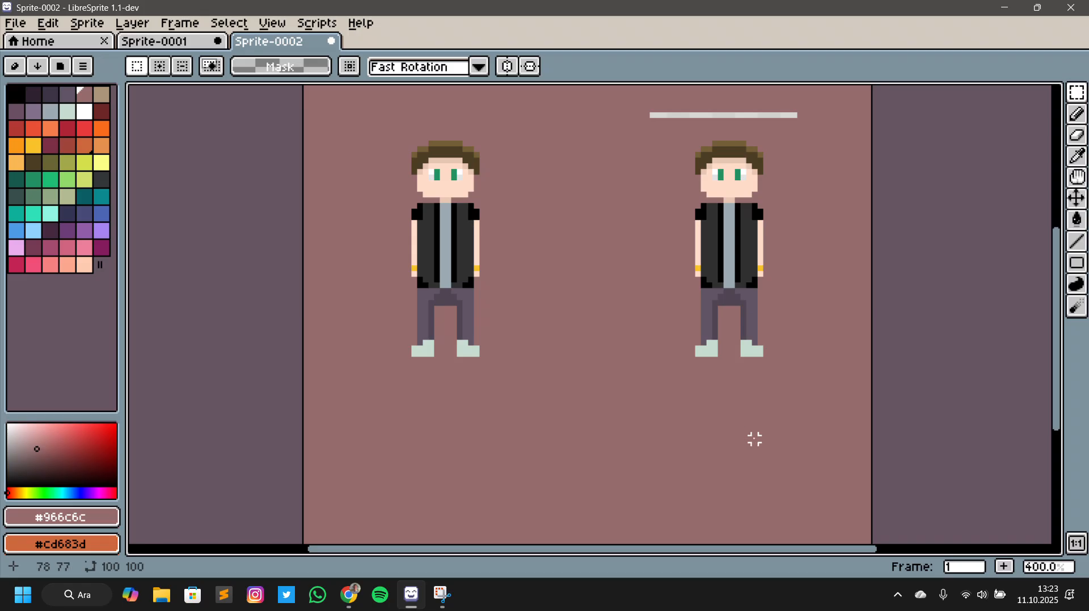
pyautogui.press('g')
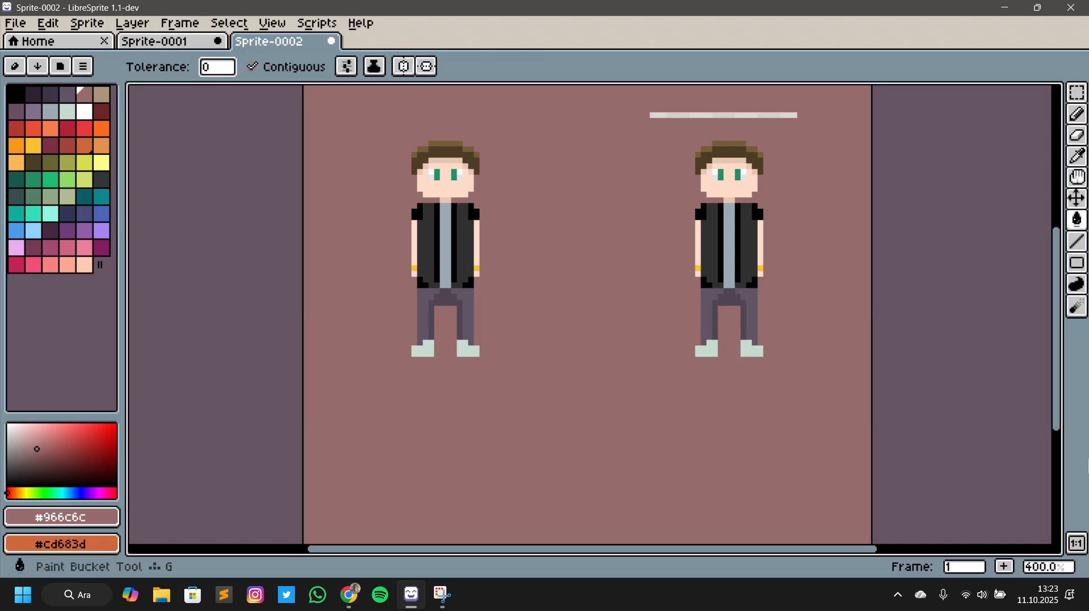
pyautogui.click(720, 116)
# Fill the dark brown hair area of the duplicate character with the orange palette colour Idx-17
pyautogui.scroll(2, 794, 229)
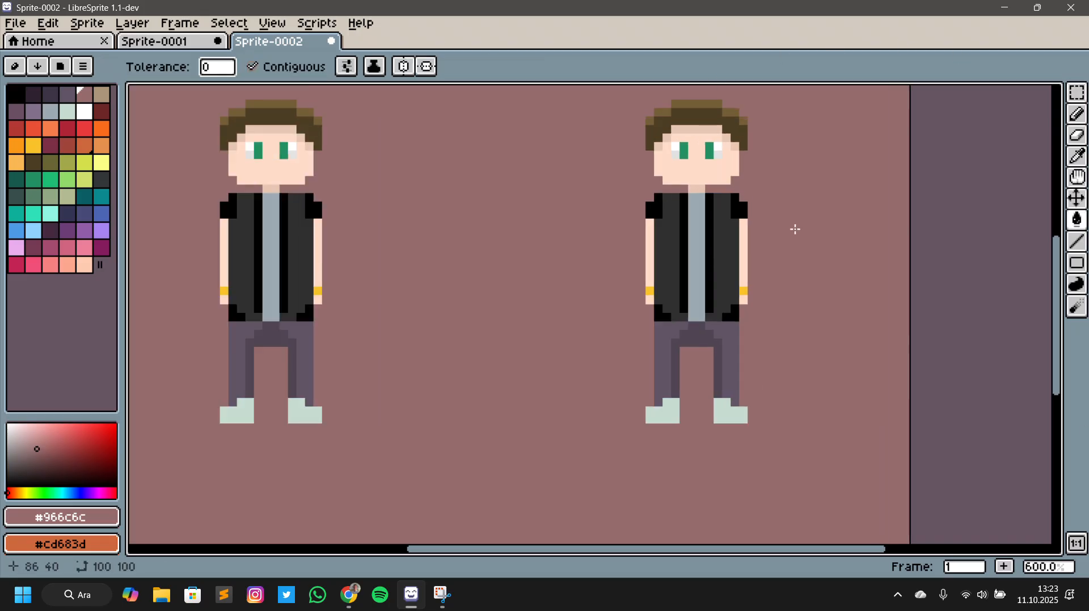
pyautogui.moveTo(815, 212); pyautogui.dragTo(840, 340)
pyautogui.scroll(1, 868, 351)
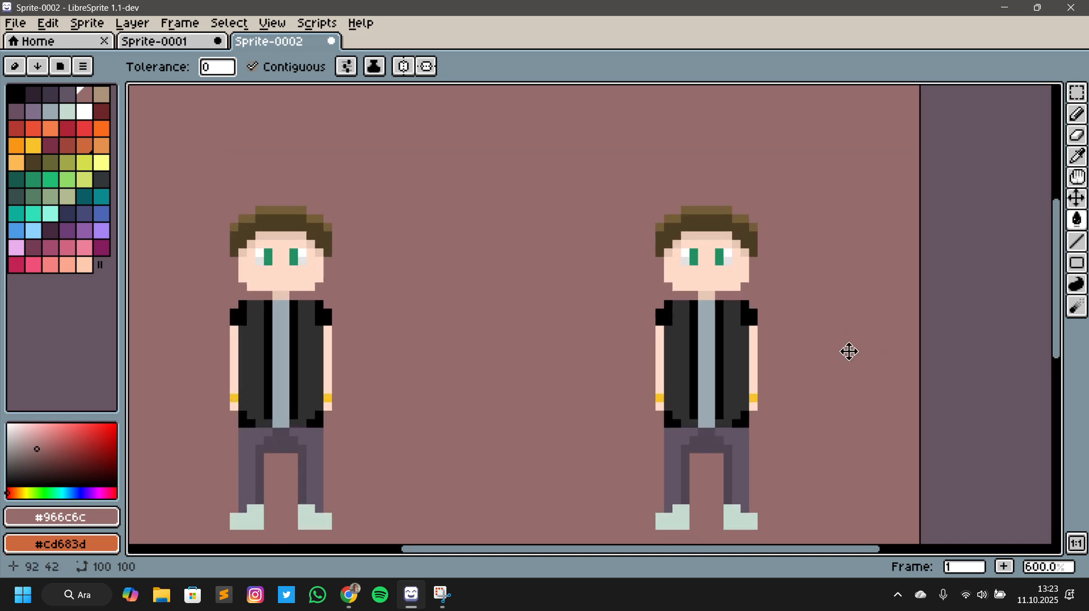
pyautogui.click(102, 136)
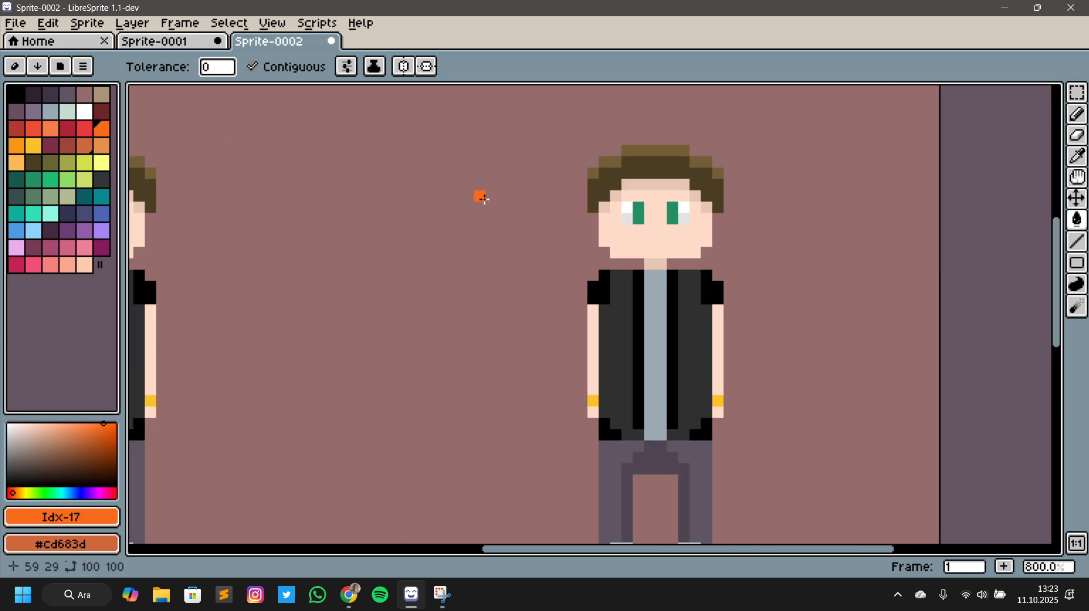
pyautogui.click(614, 194)
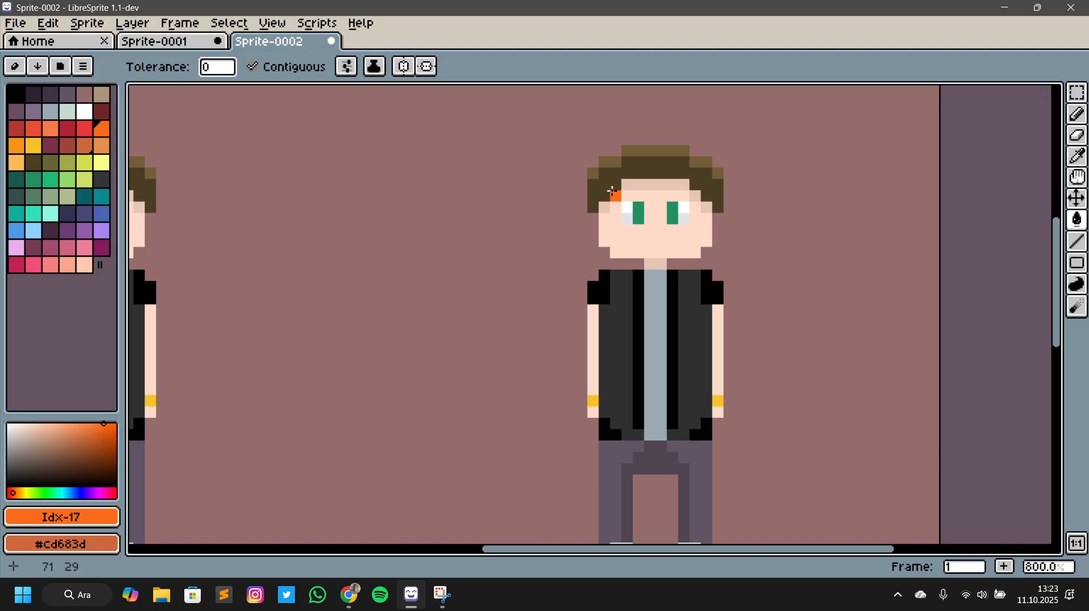
pyautogui.click(611, 186)
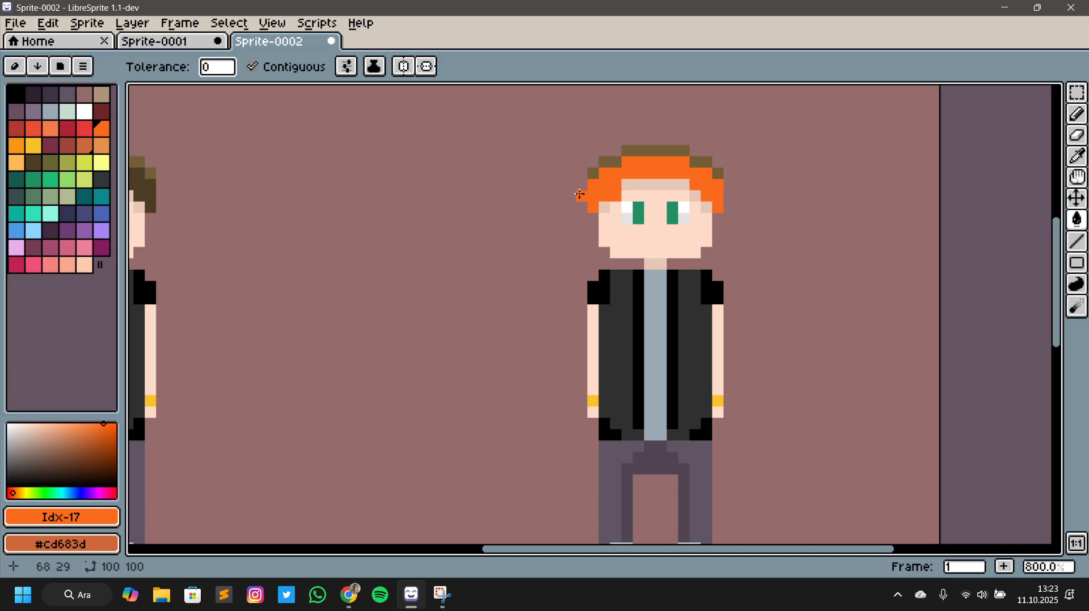
# Fill both irises of the duplicate character with the blue palette colour Idx-48
pyautogui.scroll(-1, 683, 284)
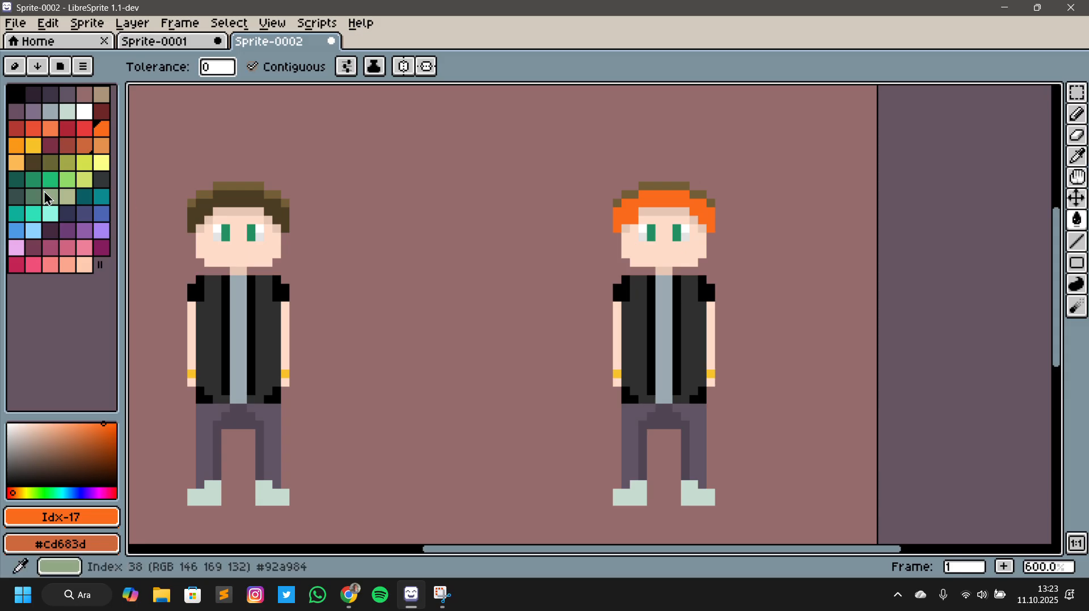
pyautogui.click(22, 234)
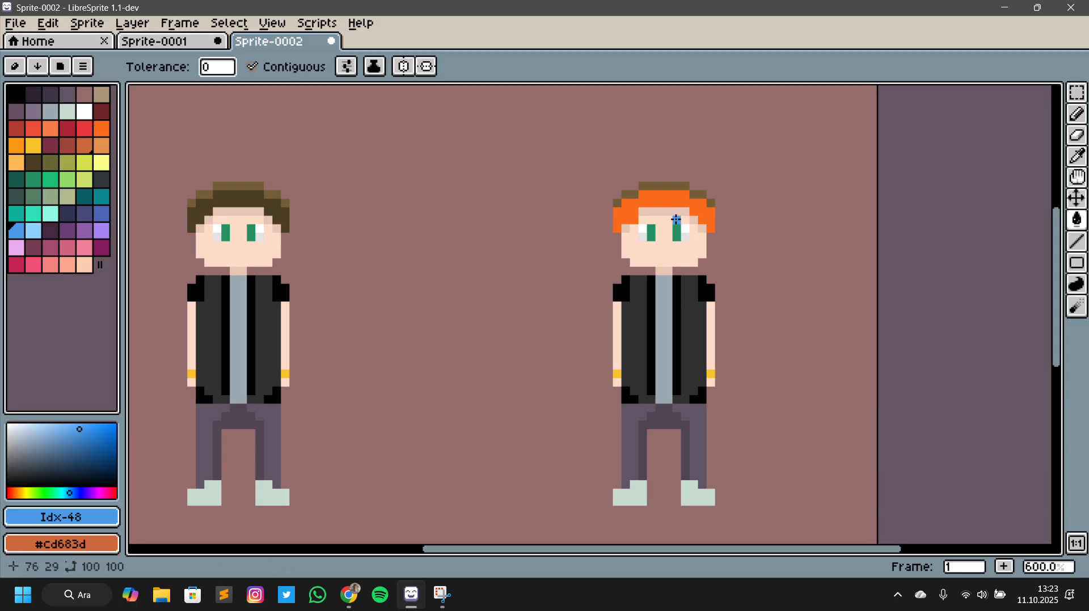
pyautogui.click(650, 232)
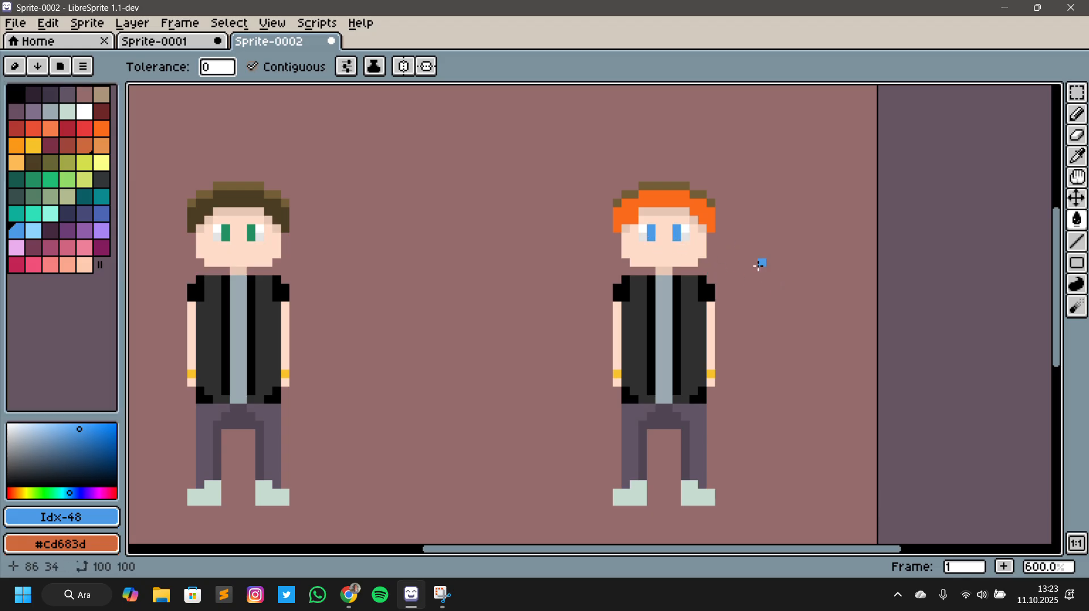
# Fill the brown outer hair edge of the duplicate with its sampled orange hair colour, lowered to saturation 66
pyautogui.press('i')
pyautogui.click(669, 198)
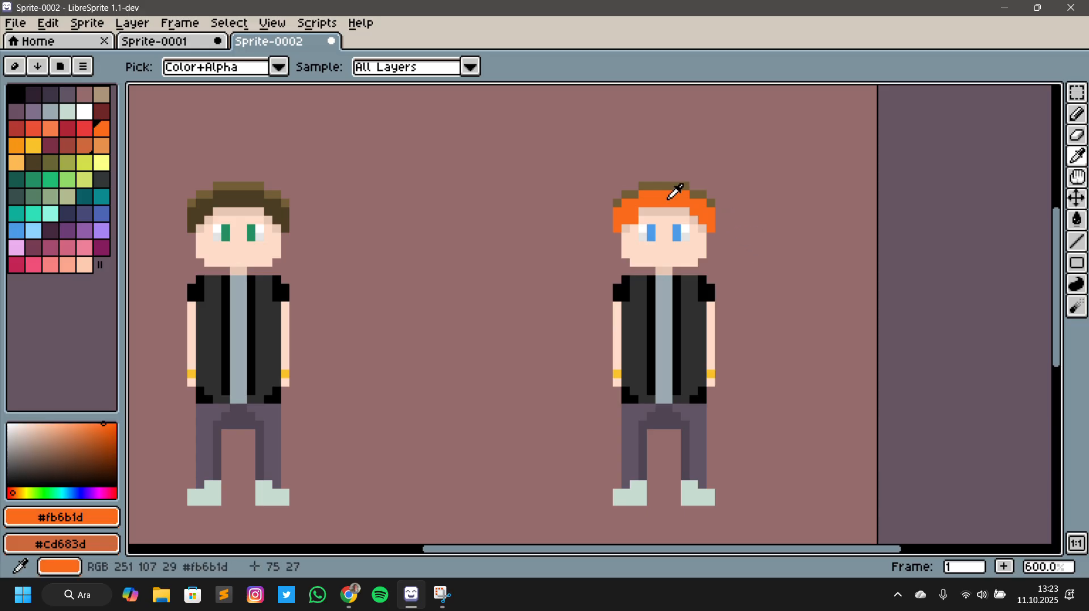
pyautogui.click(85, 511)
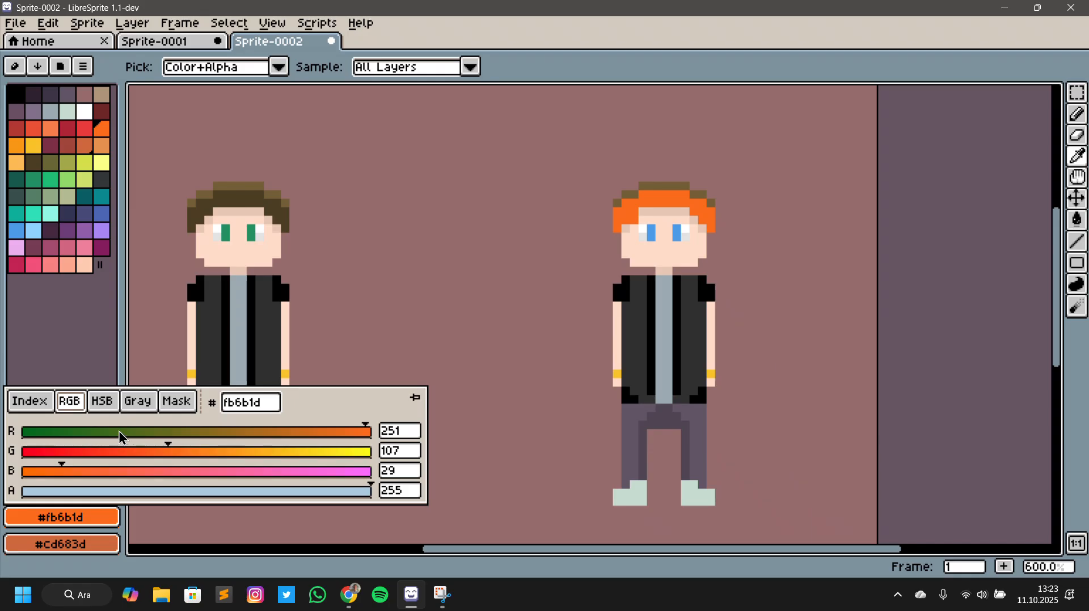
pyautogui.click(114, 407)
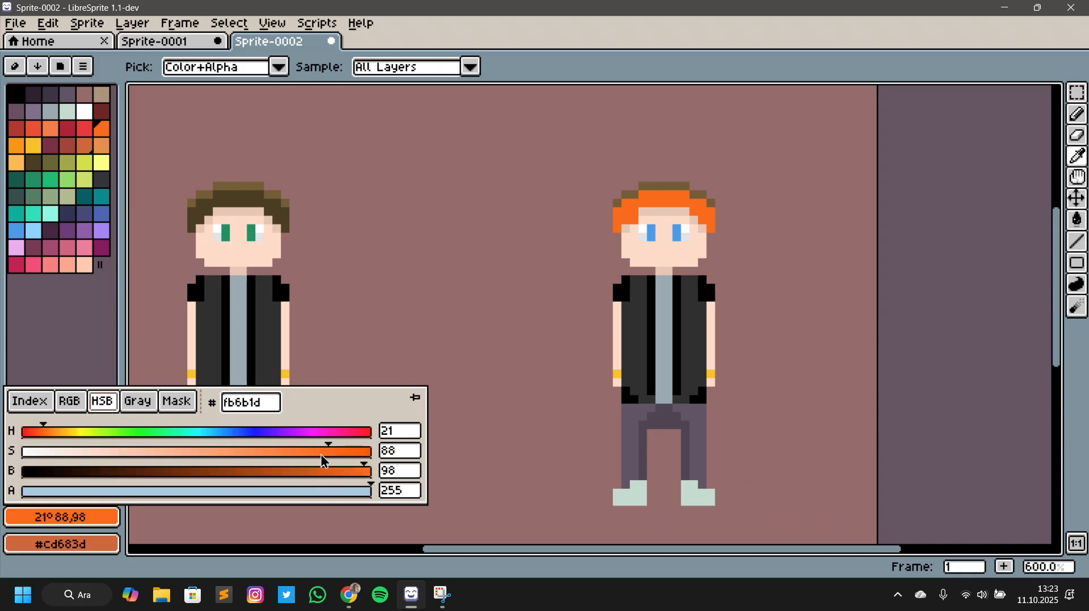
pyautogui.moveTo(319, 452); pyautogui.dragTo(253, 454)
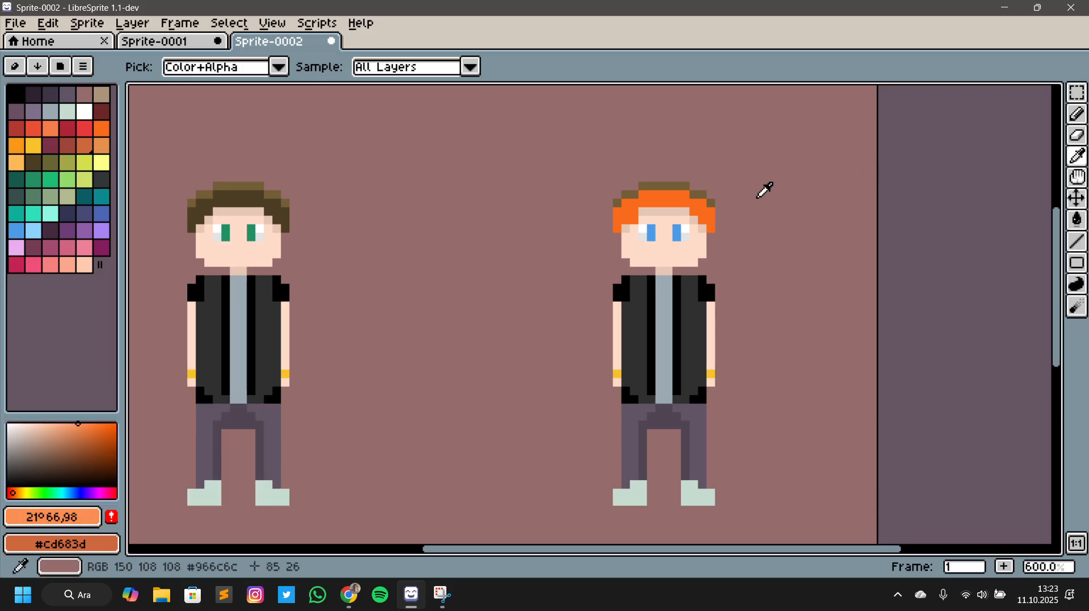
pyautogui.press('g')
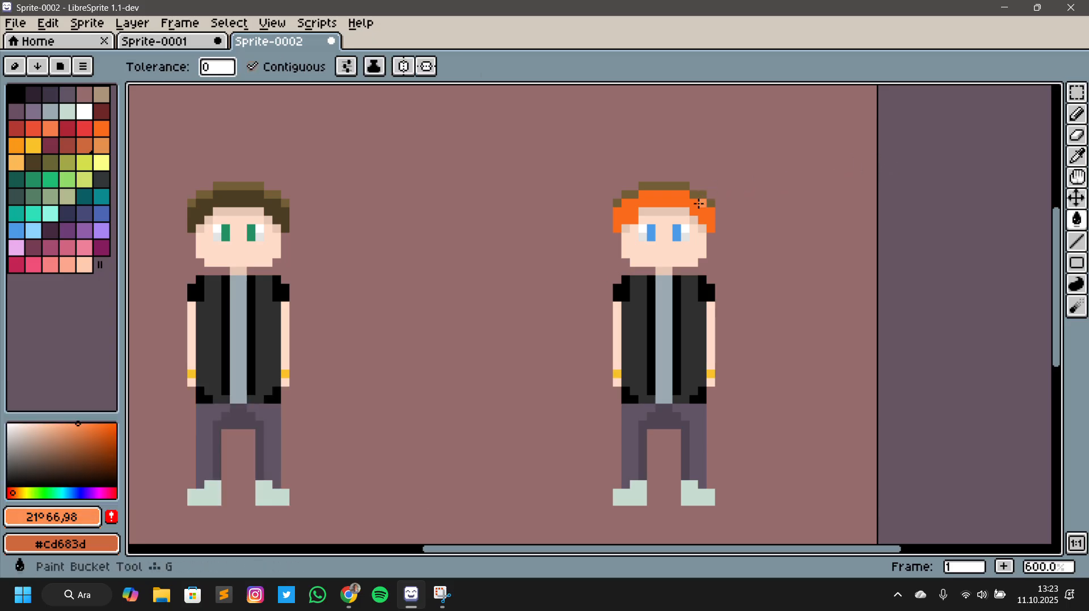
pyautogui.click(667, 187)
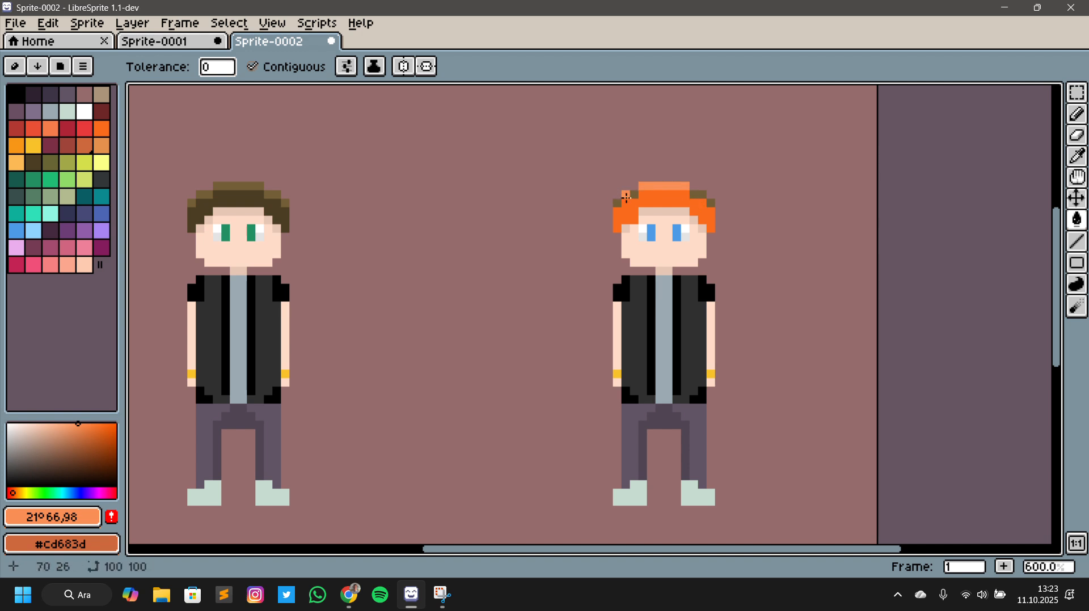
pyautogui.click(628, 194)
pyautogui.click(699, 195)
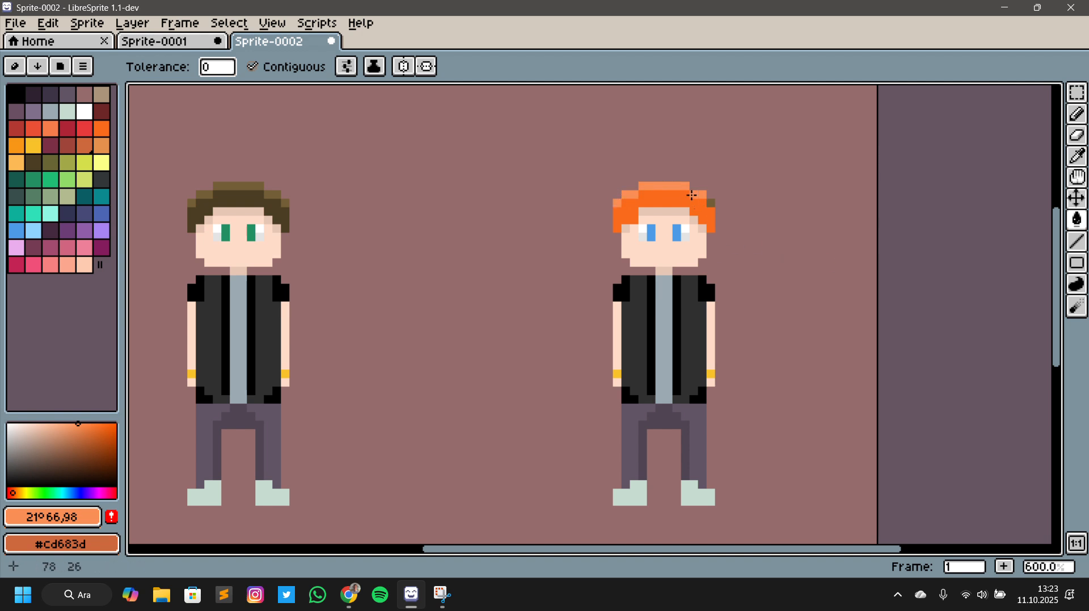
pyautogui.scroll(-1, 804, 283)
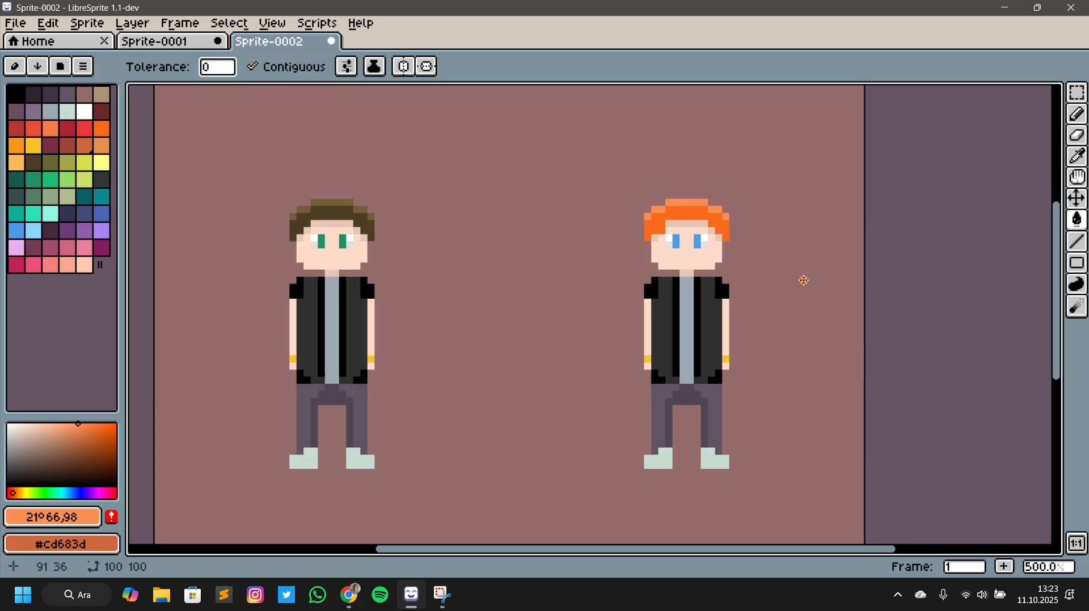
# Fill the grey shirt strip of the duplicate character with white palette colour Idx-10
pyautogui.scroll(2, 795, 301)
pyautogui.click(85, 111)
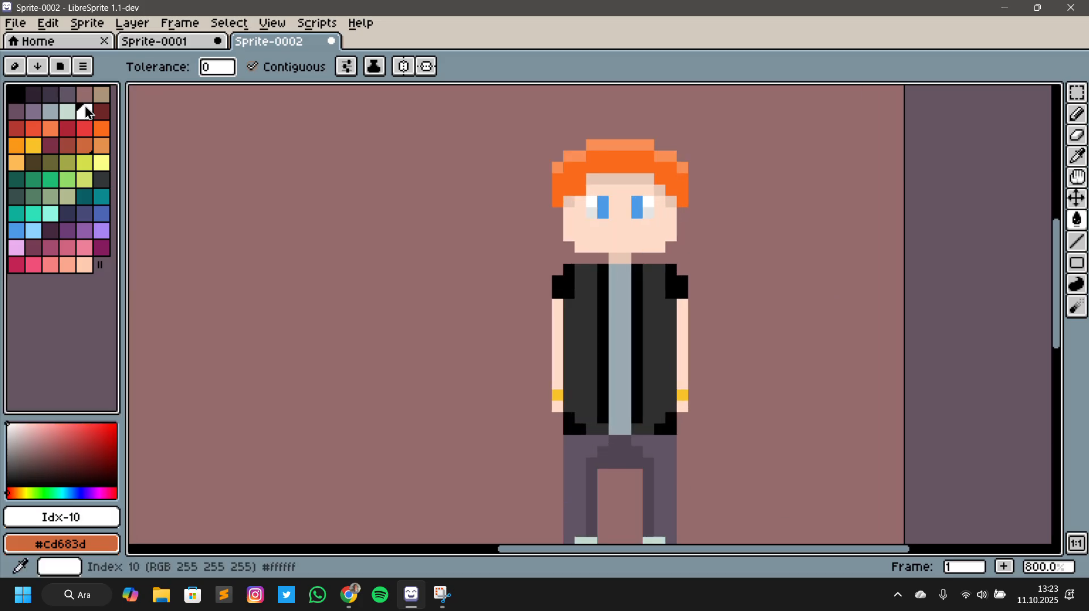
pyautogui.click(615, 315)
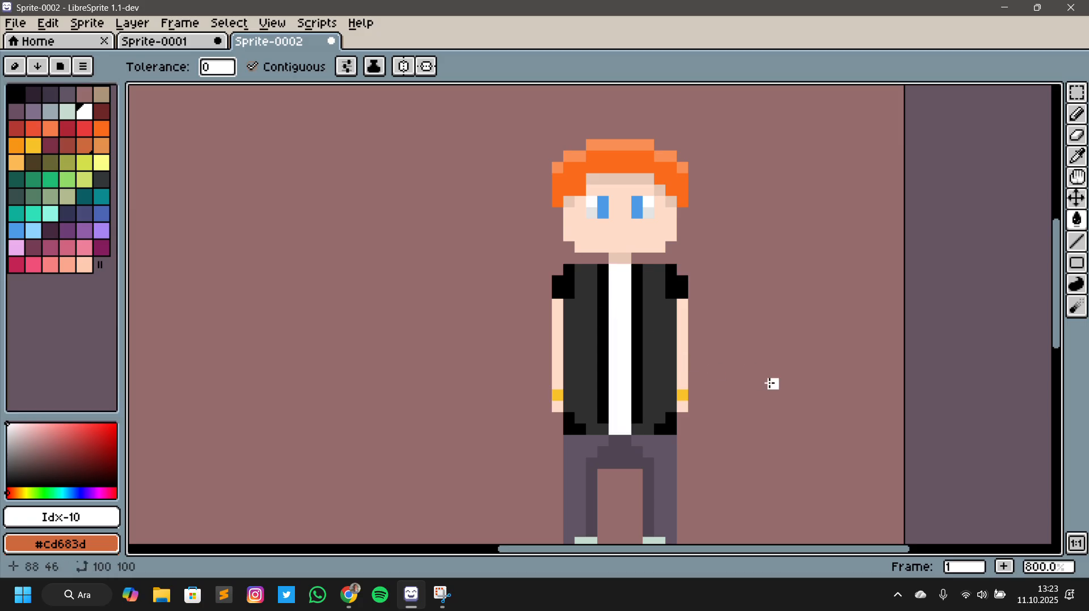
pyautogui.scroll(-1, 768, 385)
pyautogui.scroll(1, 762, 401)
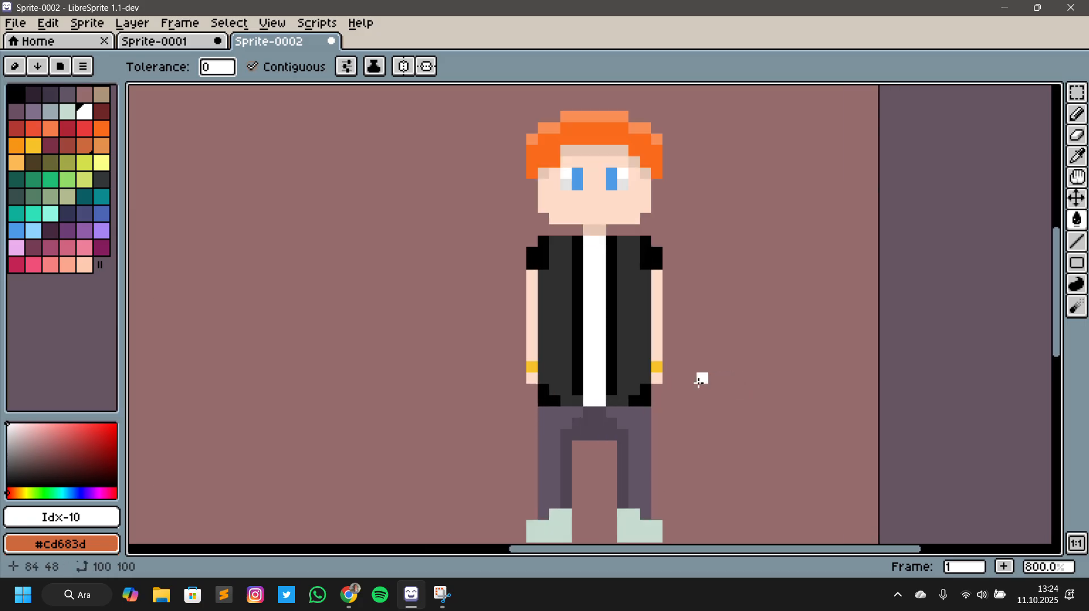
# Fill both black sleeves and both lower jacket corners of the duplicate with the dark teal palette colour Idx-40
pyautogui.click(101, 212)
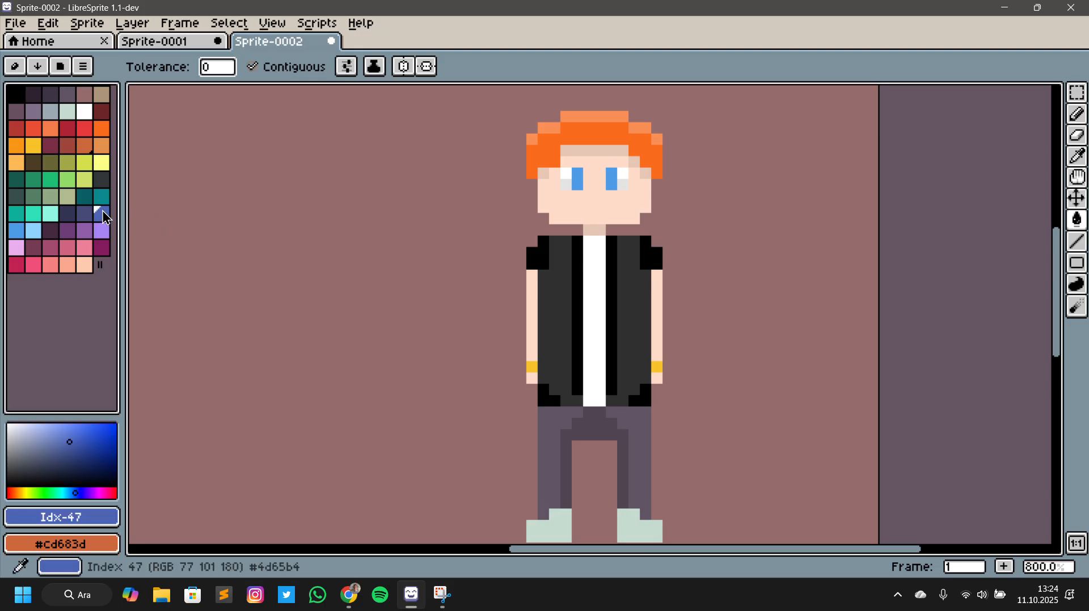
pyautogui.click(84, 197)
pyautogui.click(543, 262)
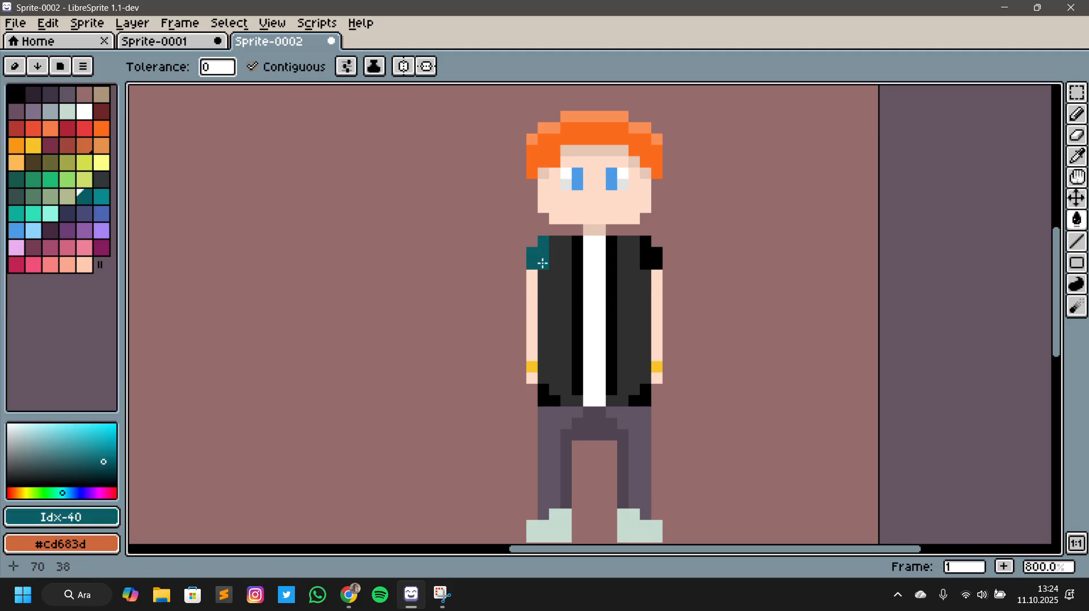
pyautogui.click(651, 265)
pyautogui.click(546, 391)
pyautogui.click(651, 401)
# Try filling the duplicate's jacket panels and front-edge stripe with Idx-40, and undo these fills
pyautogui.click(625, 369)
pyautogui.click(556, 346)
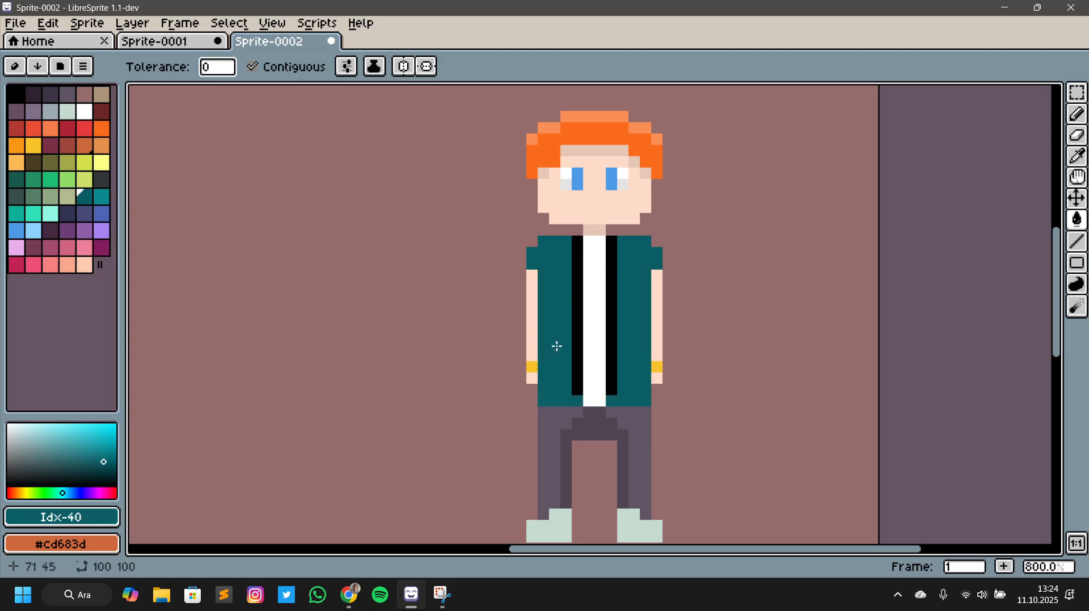
pyautogui.click(577, 367)
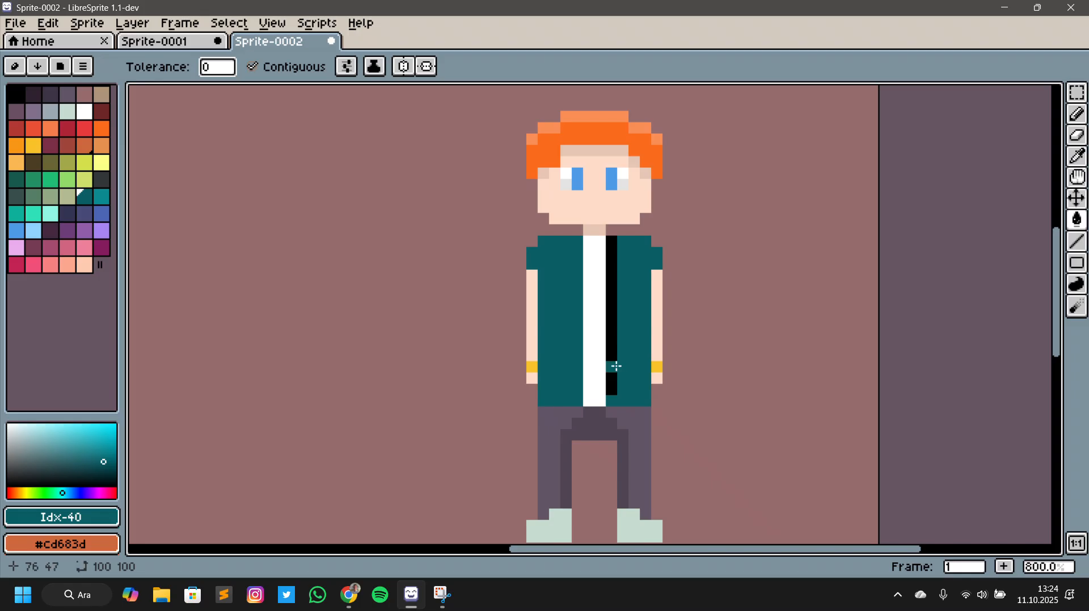
pyautogui.hotkey('ctrl', 'z')
pyautogui.hotkey('ctrl', 'z')
pyautogui.hotkey('ctrl', 'z')
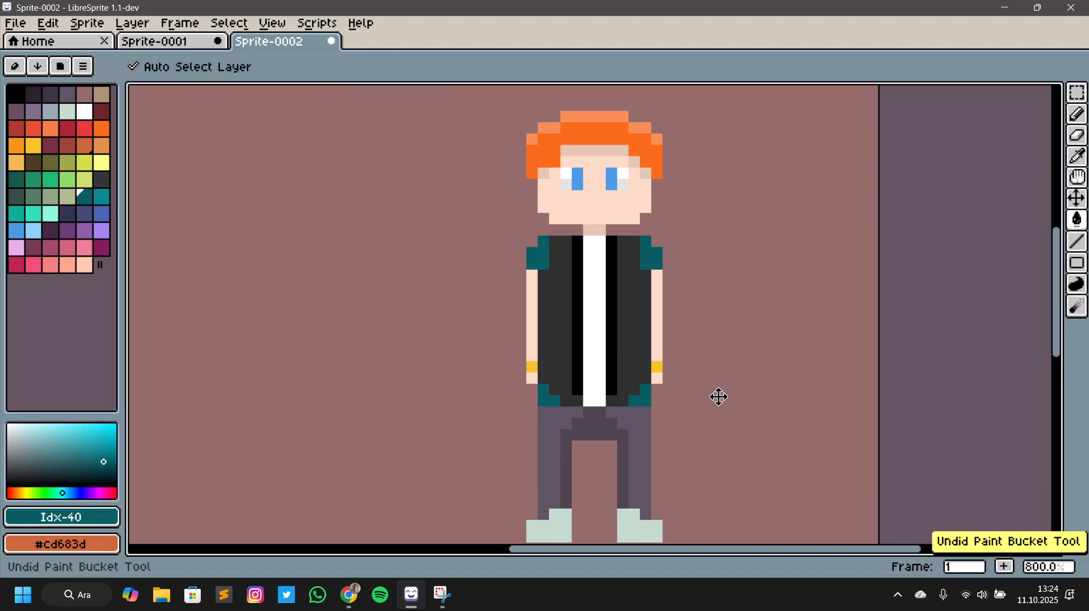
# Fill the duplicate's two black jacket front-edge stripes with Idx-40 and both main jacket panels with the lighter teal Idx-41
pyautogui.click(613, 369)
pyautogui.click(577, 366)
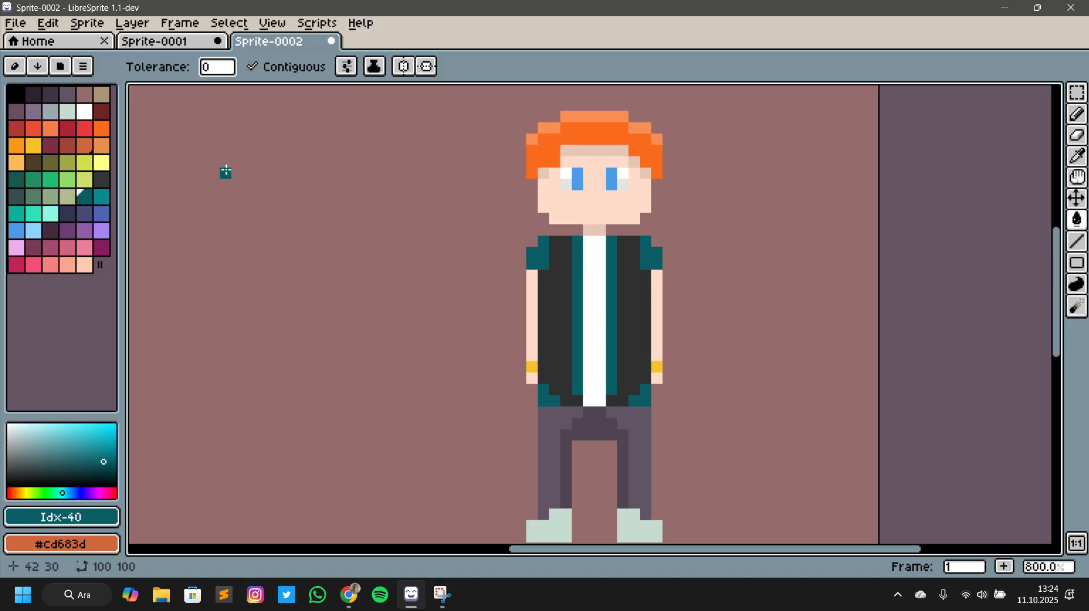
pyautogui.click(101, 197)
pyautogui.click(544, 318)
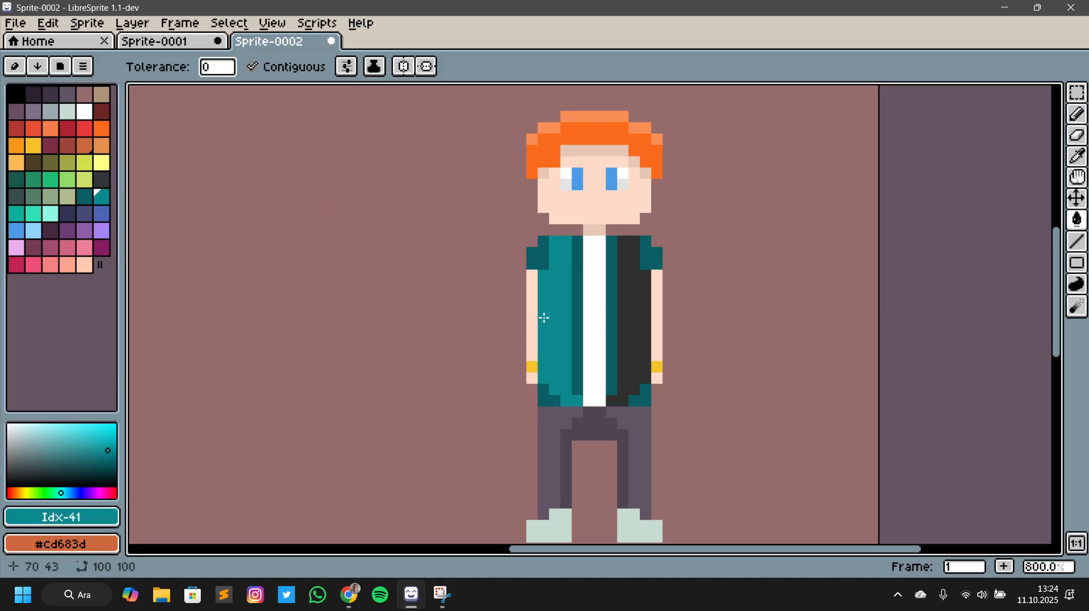
pyautogui.click(643, 323)
pyautogui.scroll(-1, 748, 377)
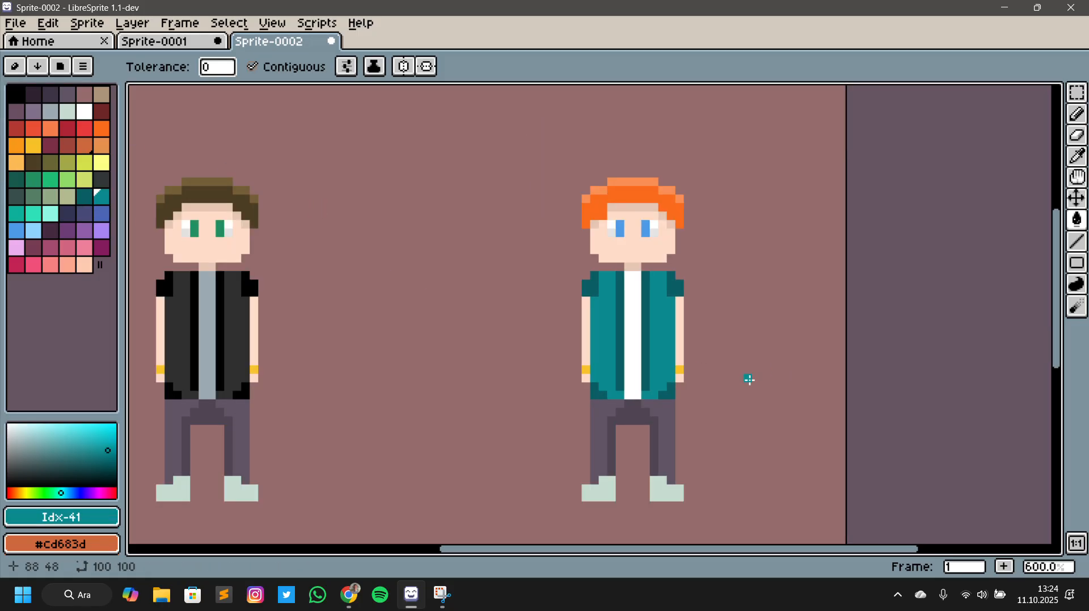
# Fill the inner-leg shading of the duplicate's trousers with black palette colour Idx-0
pyautogui.click(16, 93)
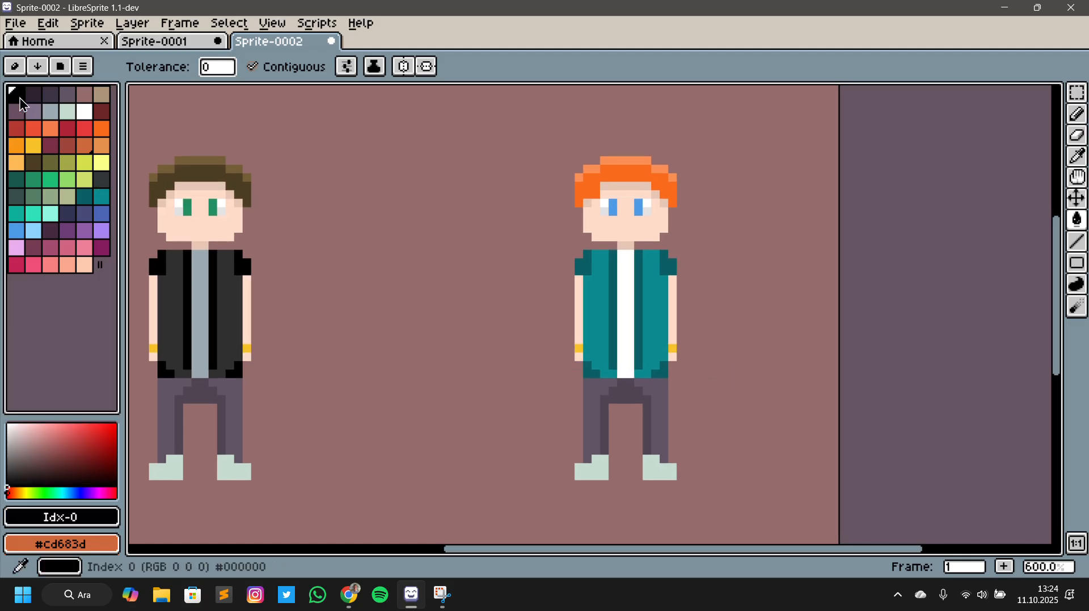
pyautogui.click(614, 395)
pyautogui.press('v')
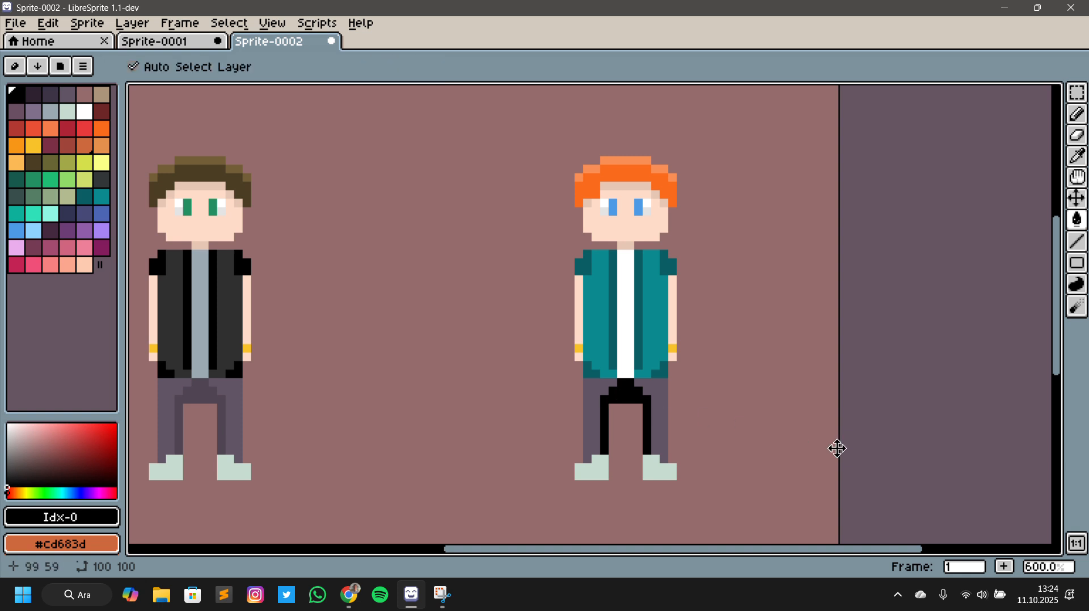
pyautogui.hotkey('ctrl', 'z')
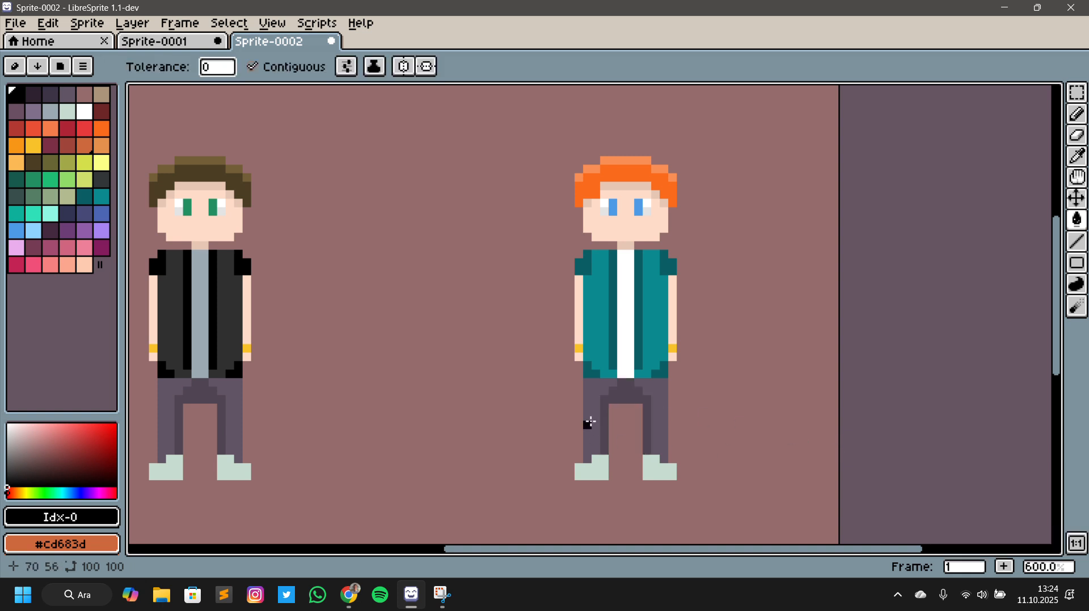
pyautogui.click(637, 390)
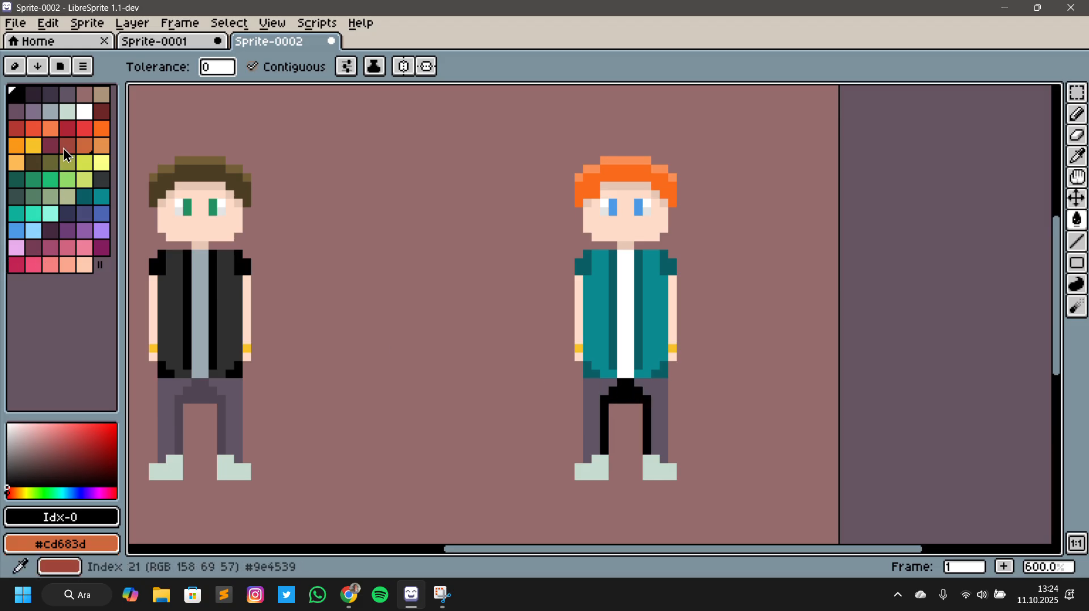
# Recolour the inner-leg shading of the duplicate's trousers with #303030 sampled from the original character's jacket
pyautogui.press('i')
pyautogui.click(228, 281)
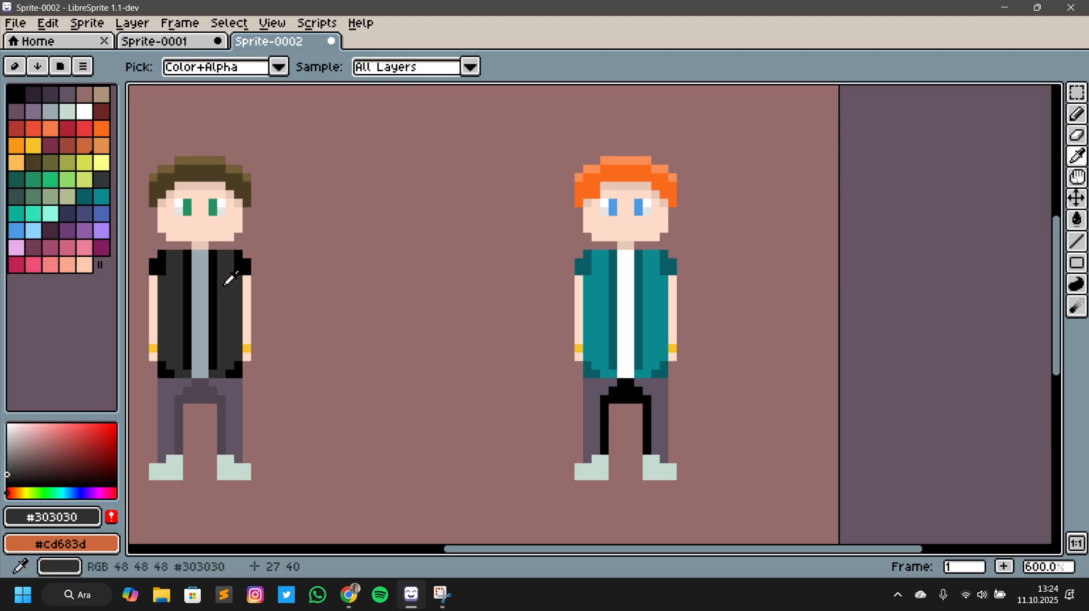
pyautogui.press('b')
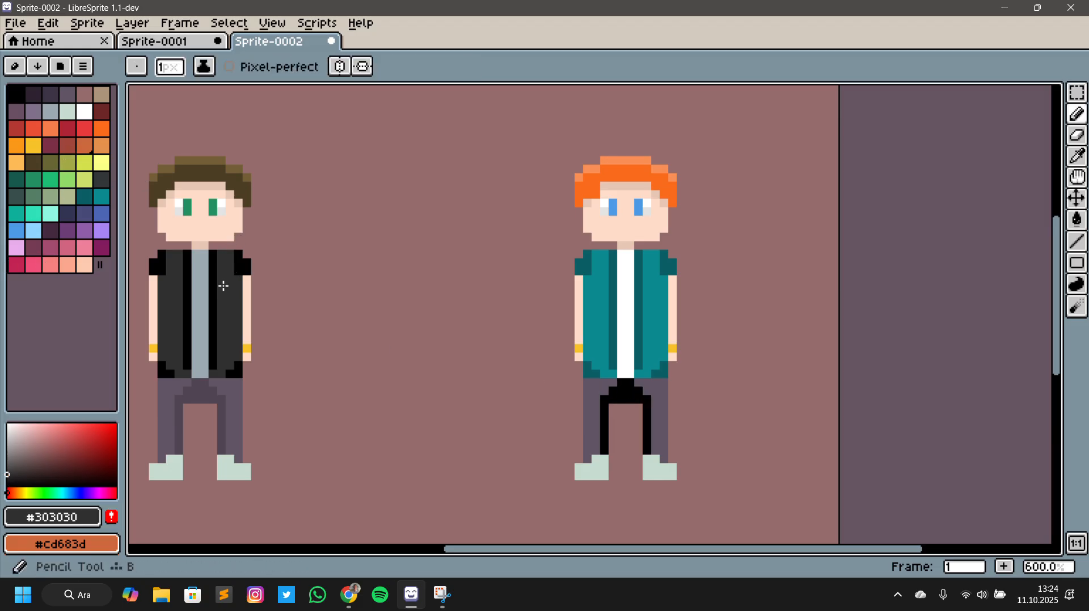
pyautogui.press('g')
pyautogui.click(621, 398)
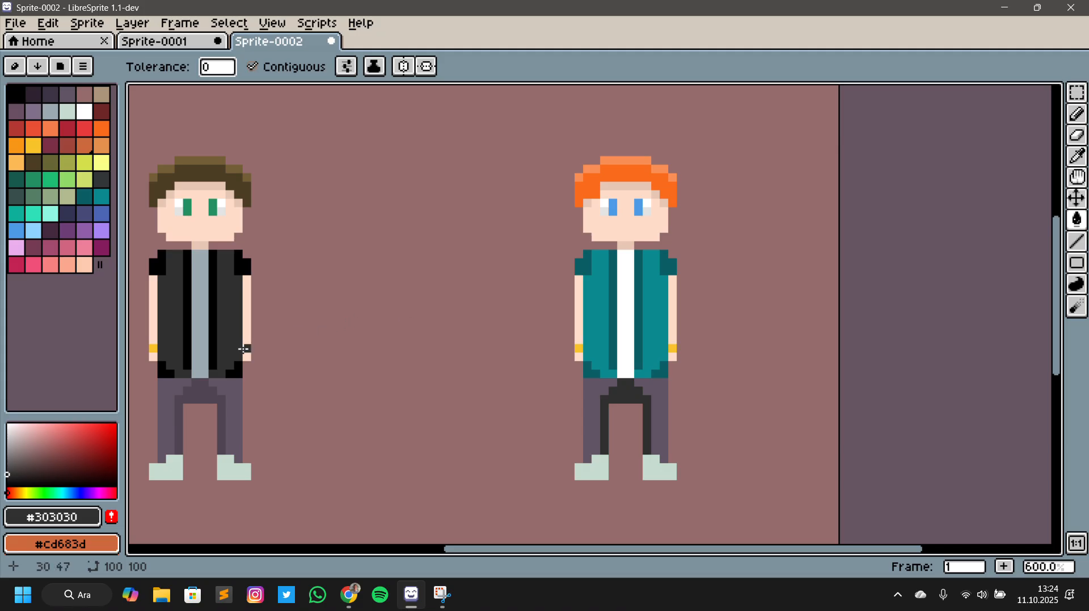
# Try filling the duplicate's outer trouser legs and inner shading with #000000 sampled from the original's sleeve, and undo these fills
pyautogui.press('i')
pyautogui.click(246, 270)
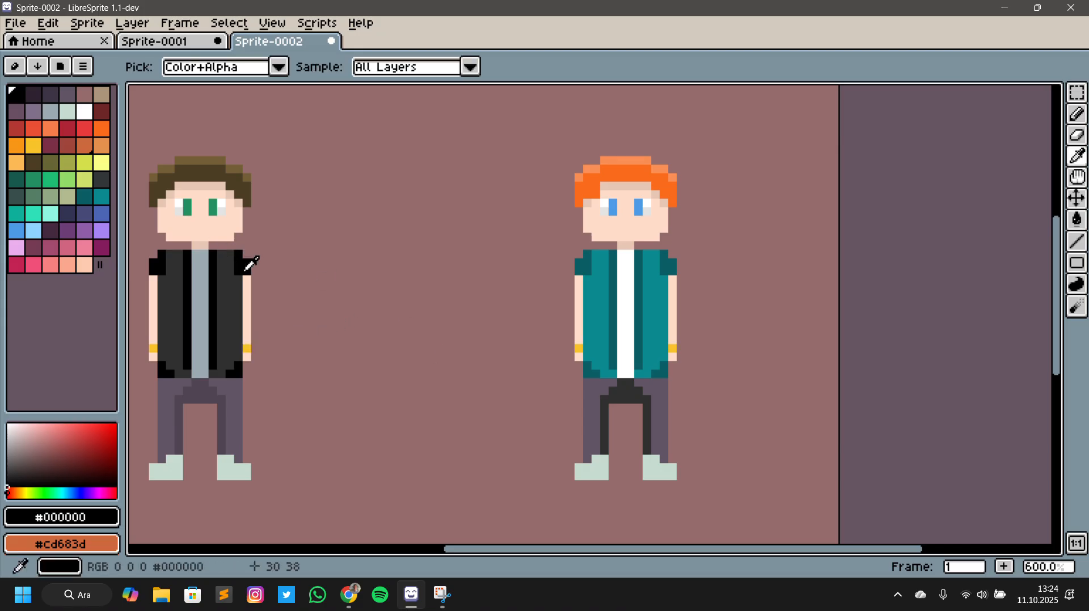
pyautogui.press('g')
pyautogui.click(590, 419)
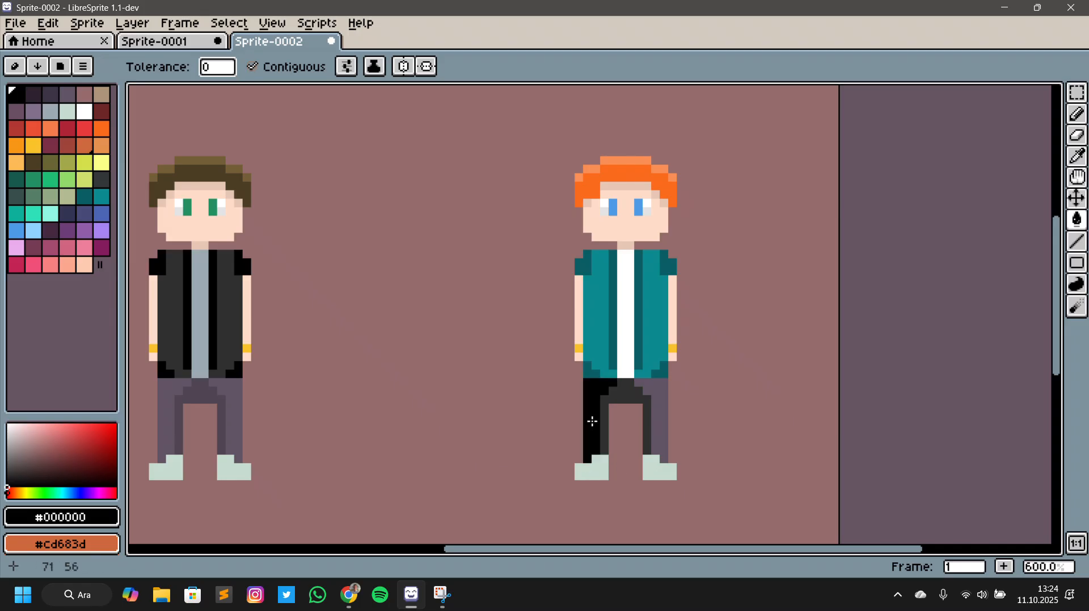
pyautogui.click(657, 428)
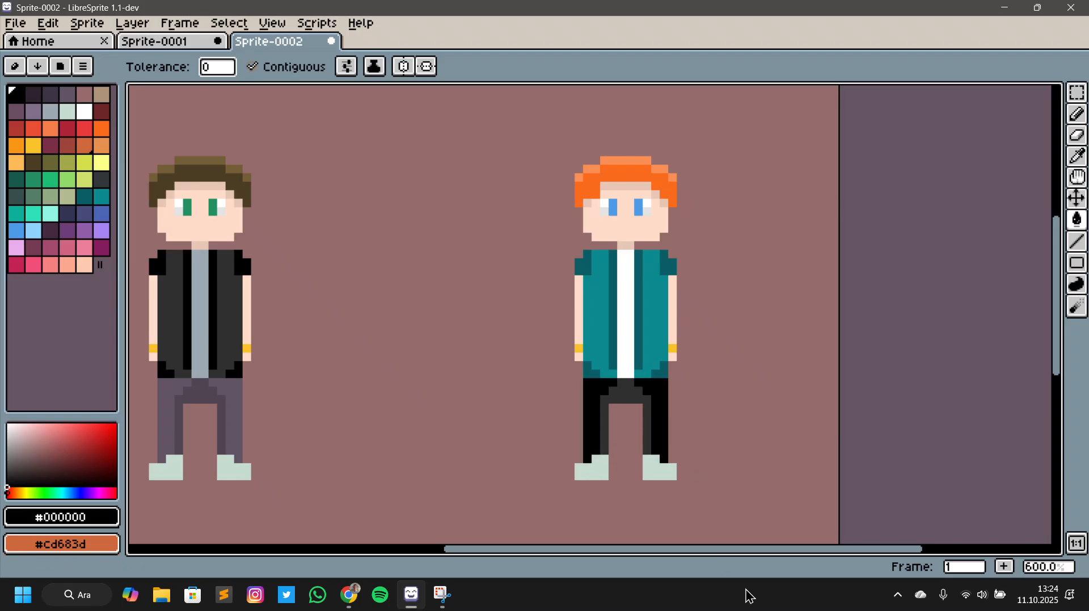
pyautogui.click(626, 401)
pyautogui.hotkey('ctrl', 'z')
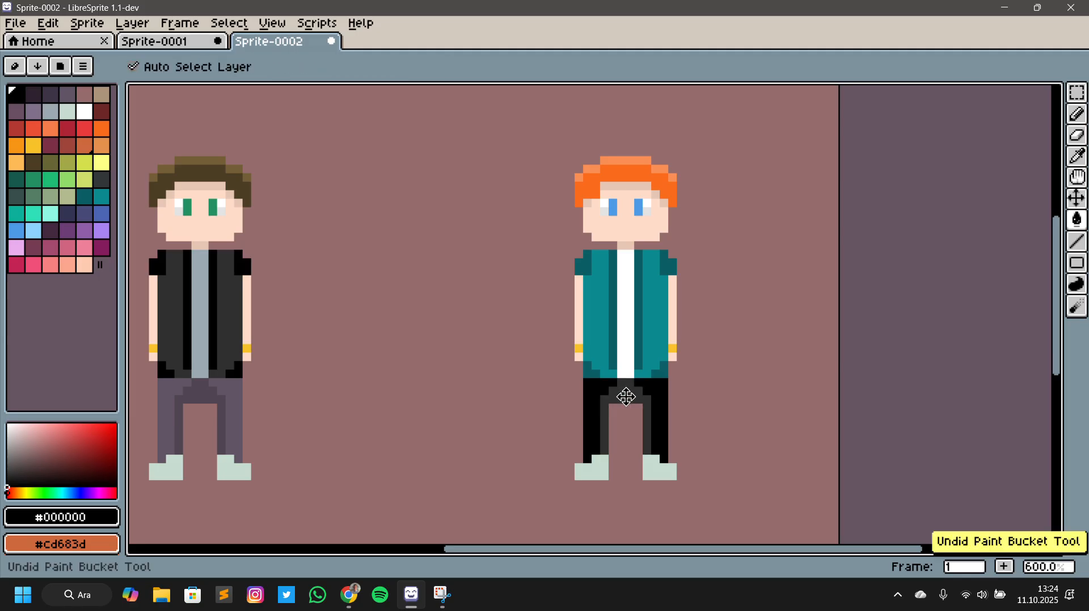
pyautogui.hotkey('ctrl', 'z')
pyautogui.hotkey('ctrl', 'z')
# Fill the duplicate's inner trouser shading with #000000 and both outer trouser legs with #303030 sampled from the original's jacket
pyautogui.click(626, 398)
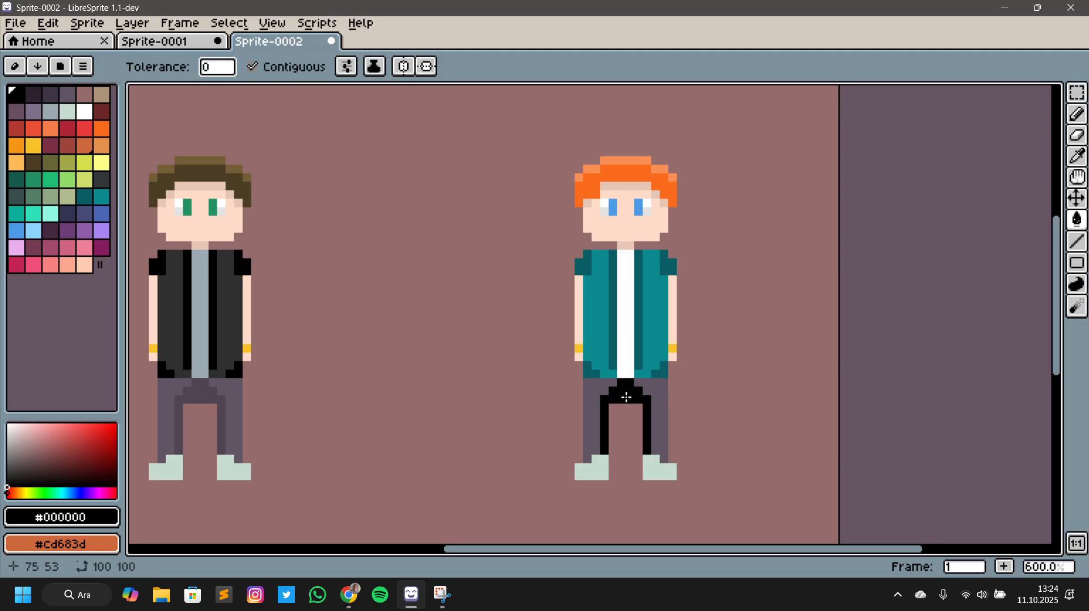
pyautogui.press('i')
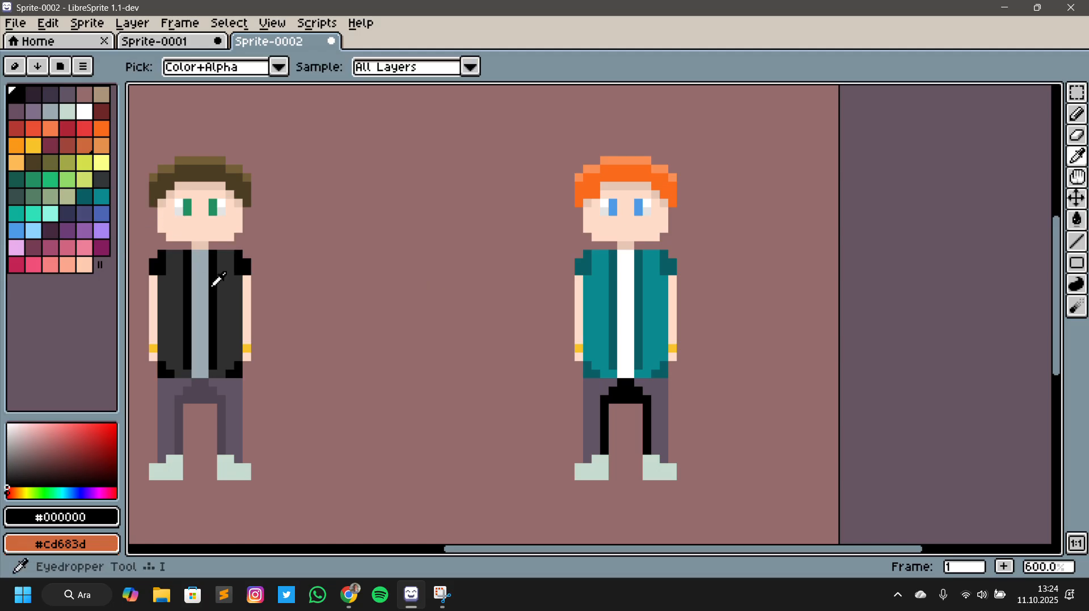
pyautogui.click(242, 284)
pyautogui.press('g')
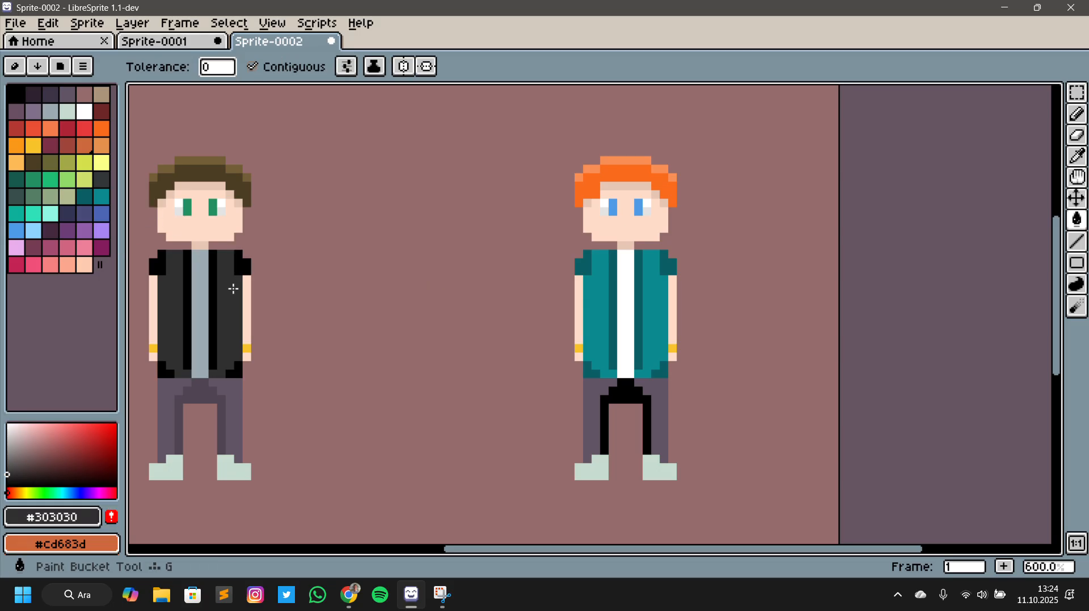
pyautogui.click(605, 392)
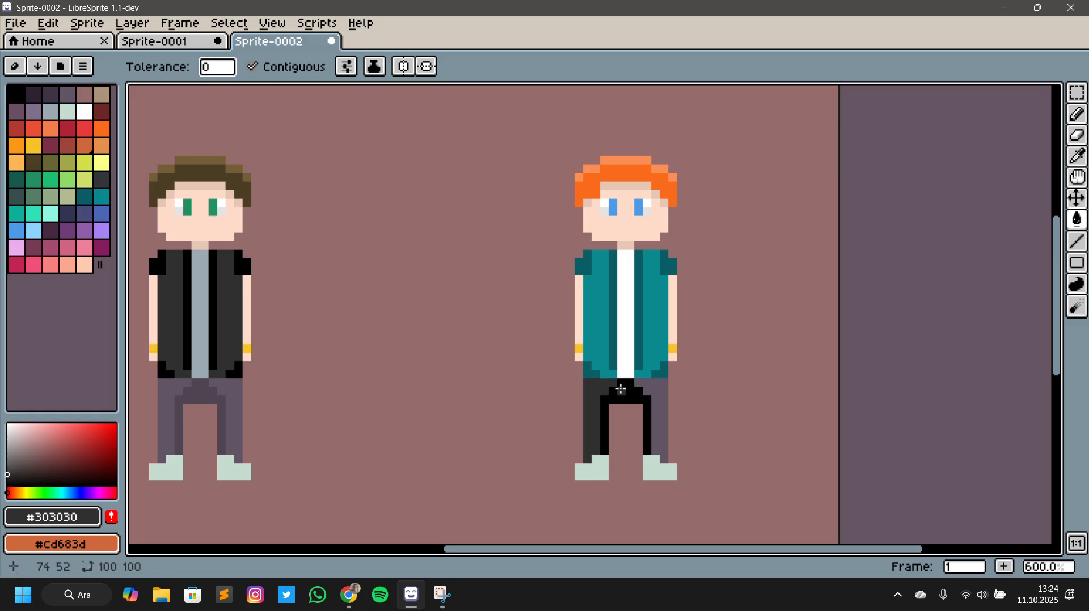
pyautogui.click(667, 393)
pyautogui.scroll(3, 647, 489)
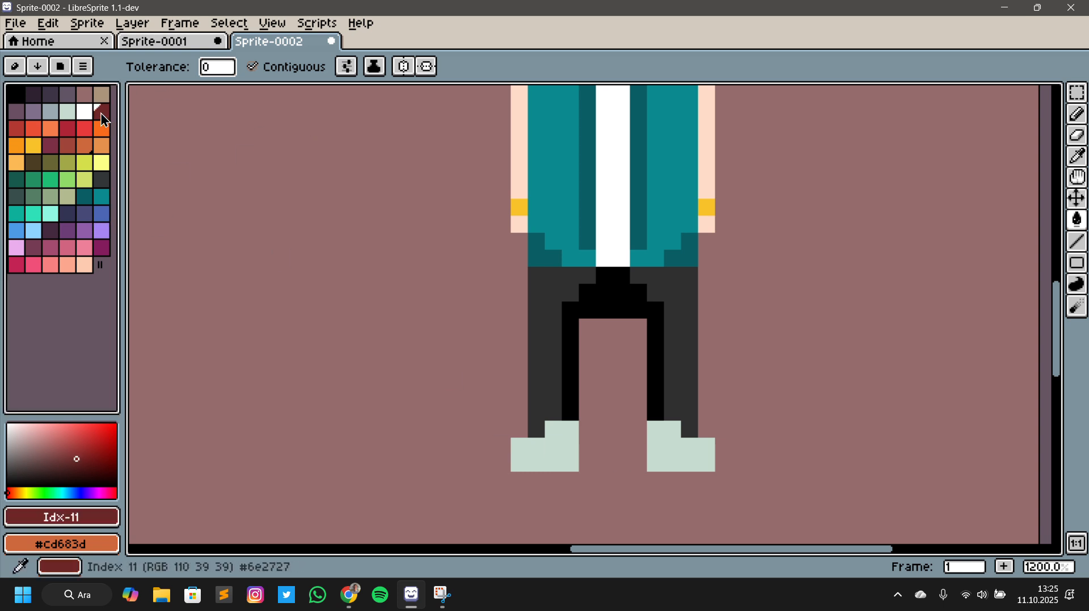
# Fill both of the duplicate character's shoes with the dark red palette colour Idx-11
pyautogui.click(33, 163)
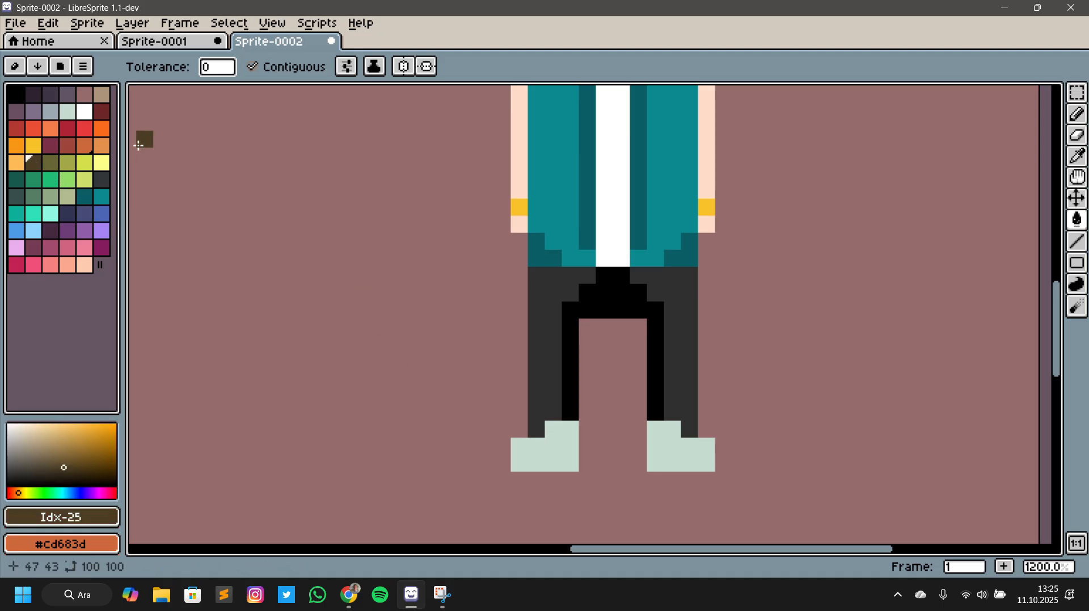
pyautogui.click(100, 113)
pyautogui.click(554, 465)
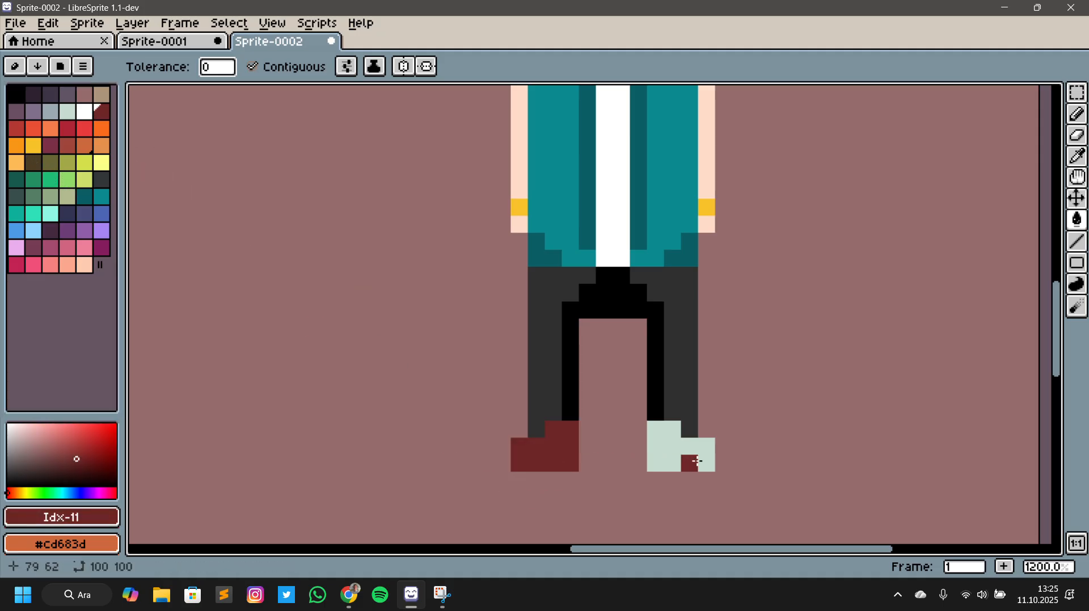
pyautogui.click(681, 458)
pyautogui.scroll(-4, 705, 458)
pyautogui.scroll(1, 709, 463)
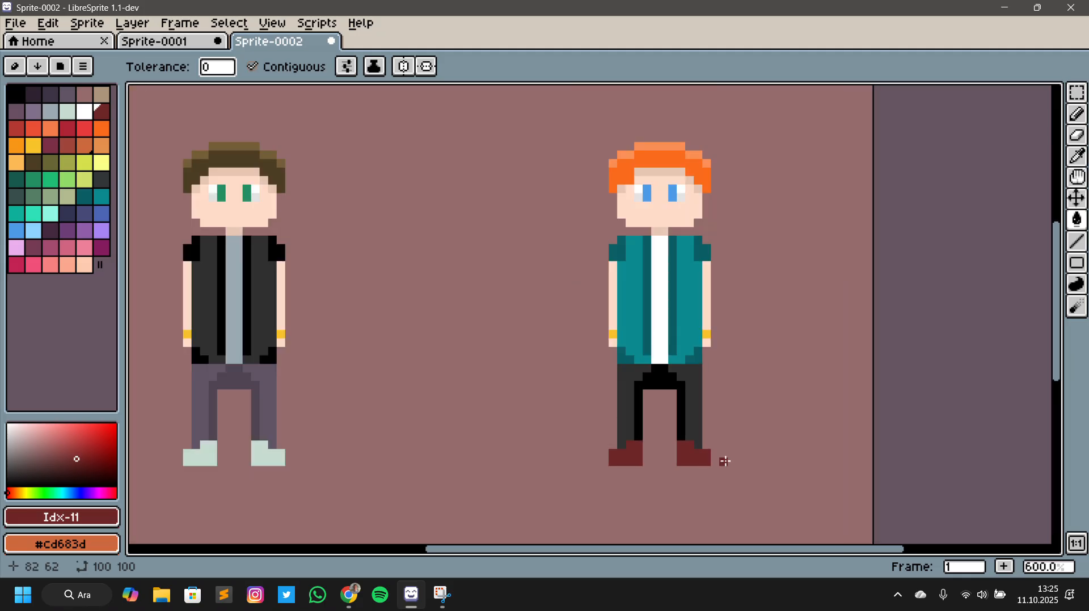
# Examine the recoloured duplicate beside the original character at several zoom levels
pyautogui.moveTo(773, 433); pyautogui.dragTo(715, 443)
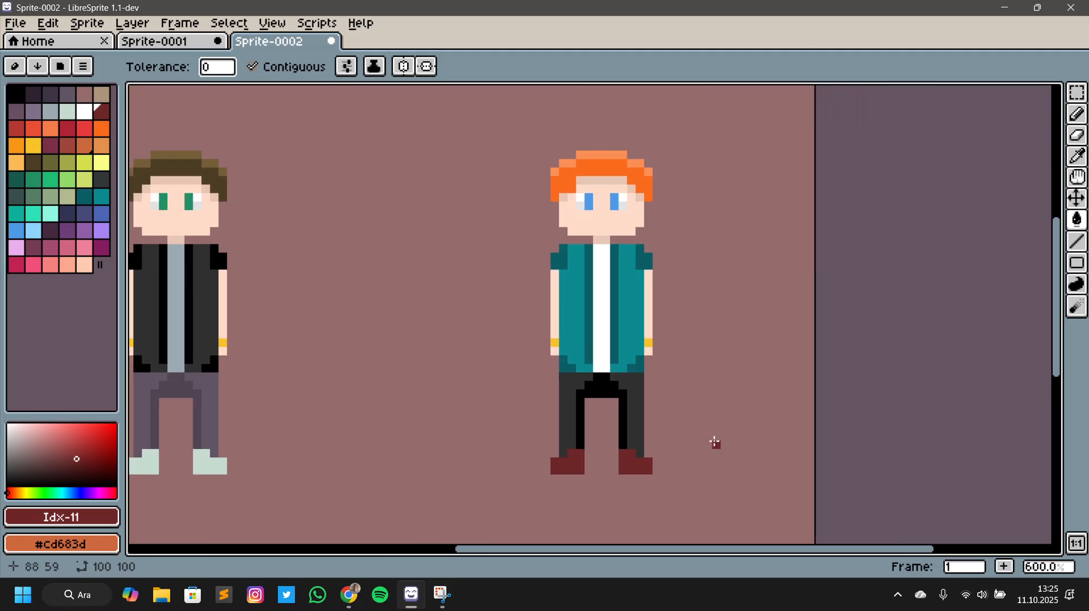
pyautogui.scroll(-4, 715, 443)
pyautogui.moveTo(689, 448); pyautogui.dragTo(686, 358)
pyautogui.scroll(3, 567, 399)
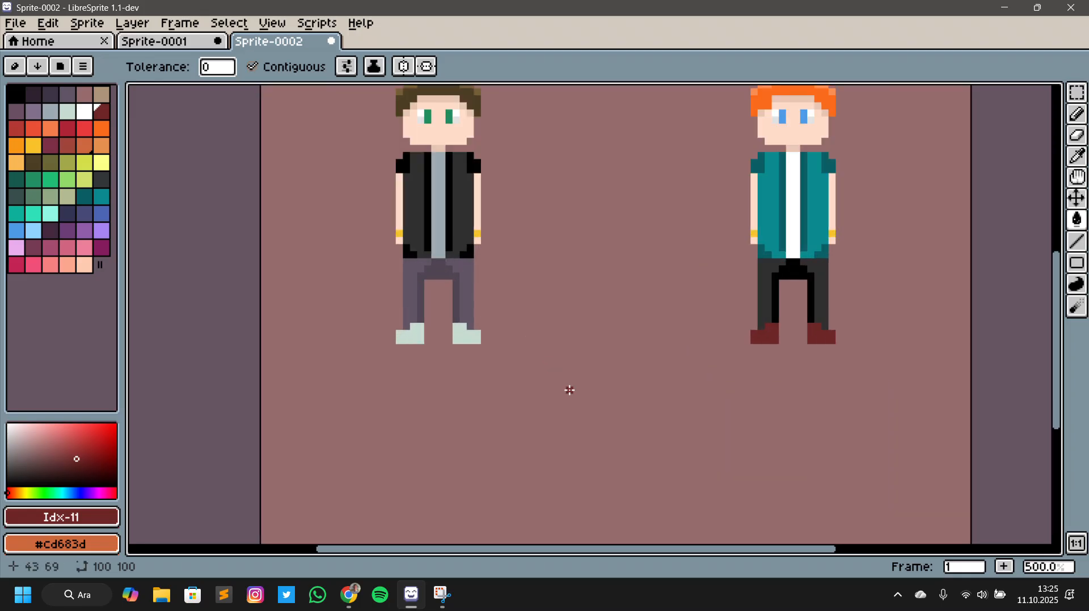
pyautogui.scroll(-2, 573, 390)
pyautogui.scroll(2, 749, 416)
pyautogui.scroll(-3, 732, 397)
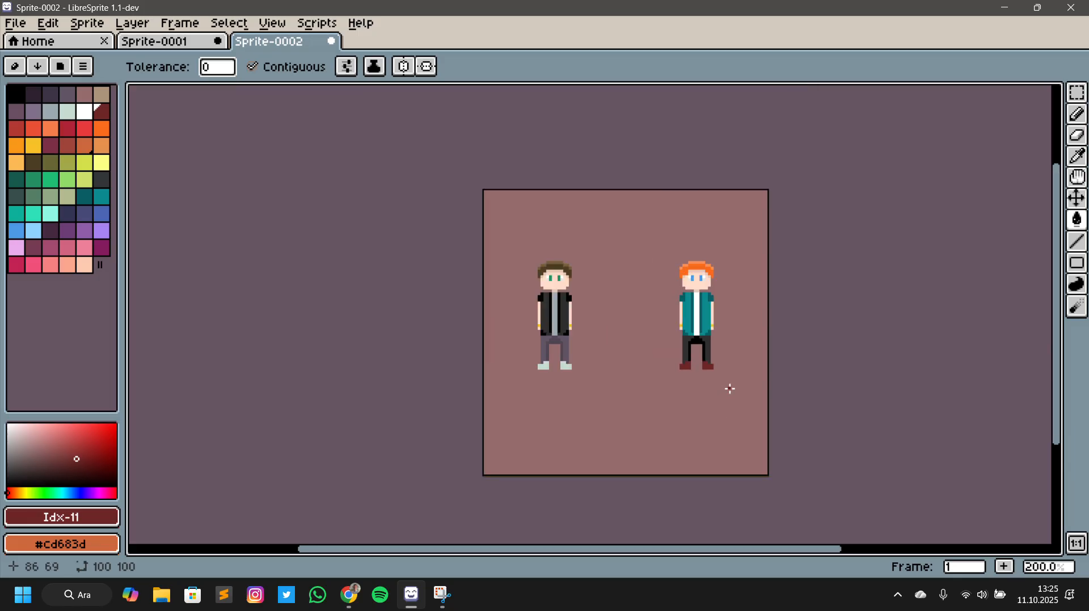
pyautogui.scroll(2, 729, 386)
pyautogui.moveTo(729, 384); pyautogui.dragTo(746, 449)
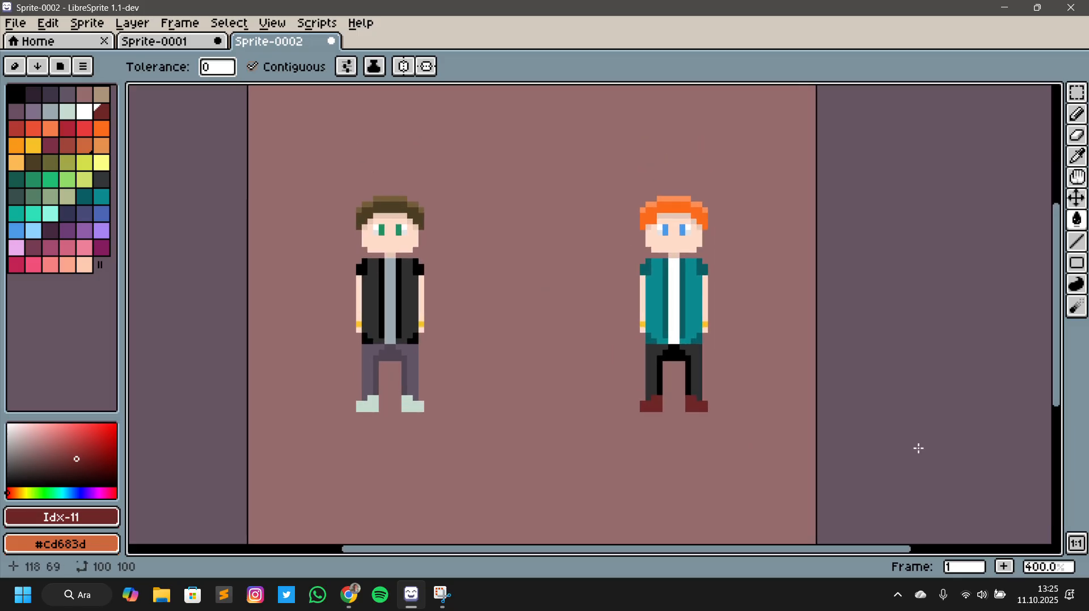
pyautogui.scroll(2, 713, 384)
pyautogui.scroll(-1, 716, 395)
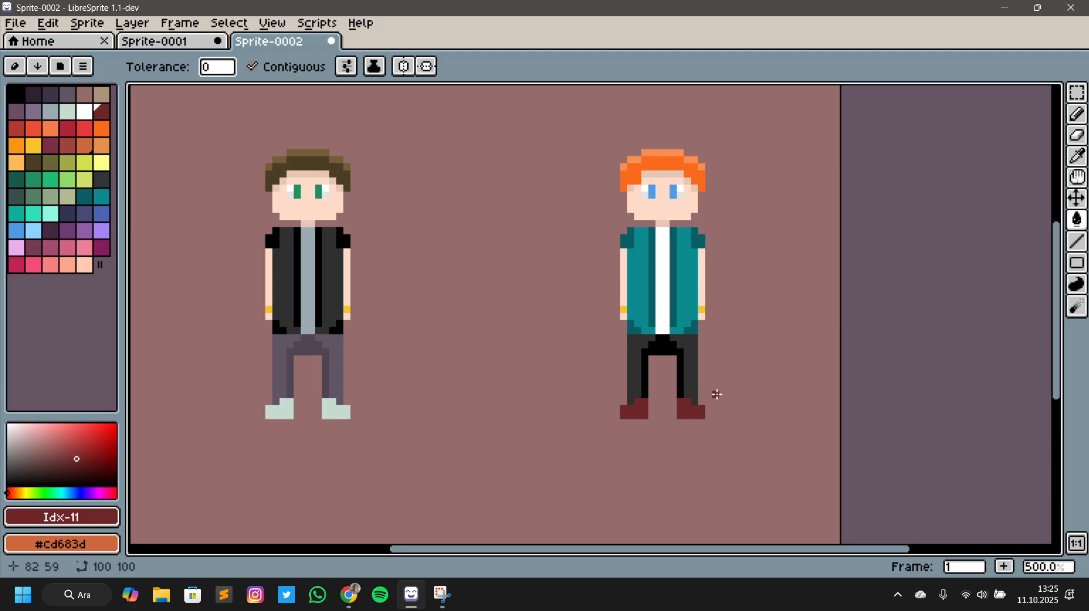
# View the sword drawing in Sprite-0001 and return to the characters in Sprite-0002
pyautogui.hotkey('ctrl', 'shift', 'Tab')
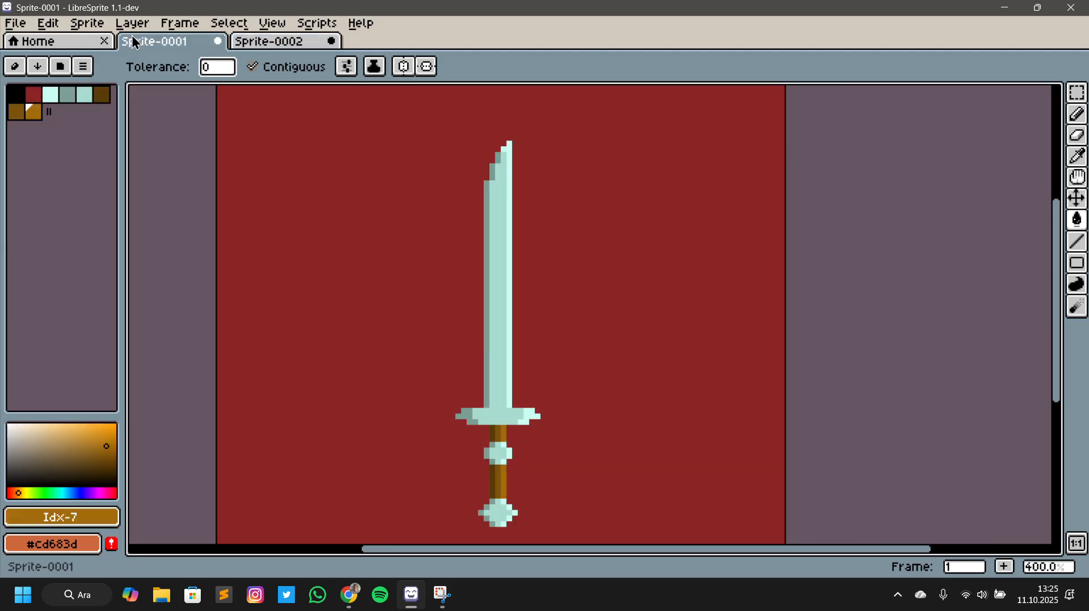
pyautogui.scroll(-1, 586, 320)
pyautogui.click(263, 45)
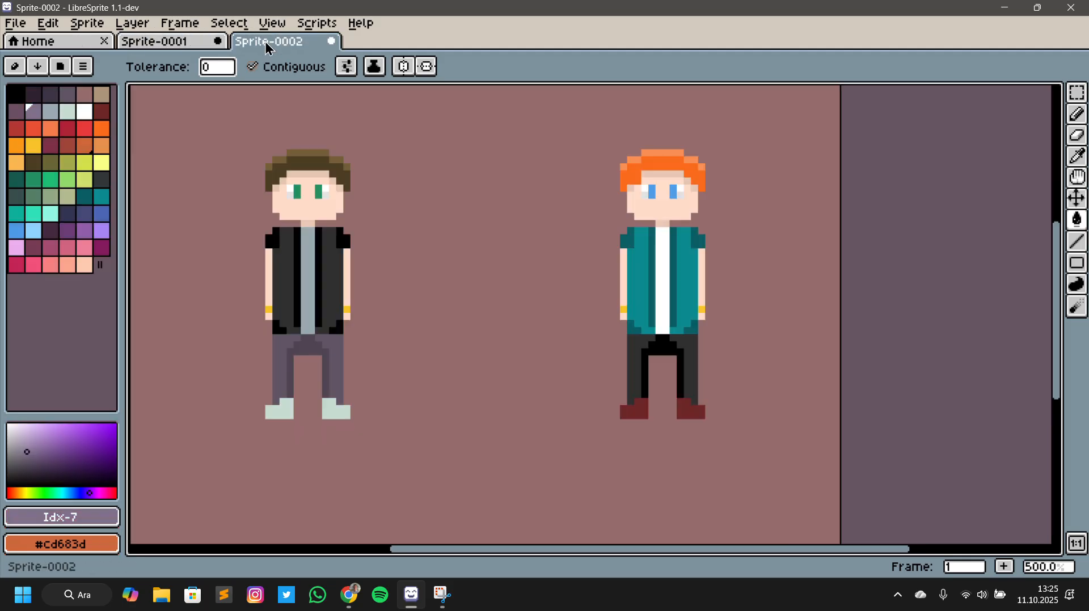
pyautogui.click(195, 47)
pyautogui.click(263, 42)
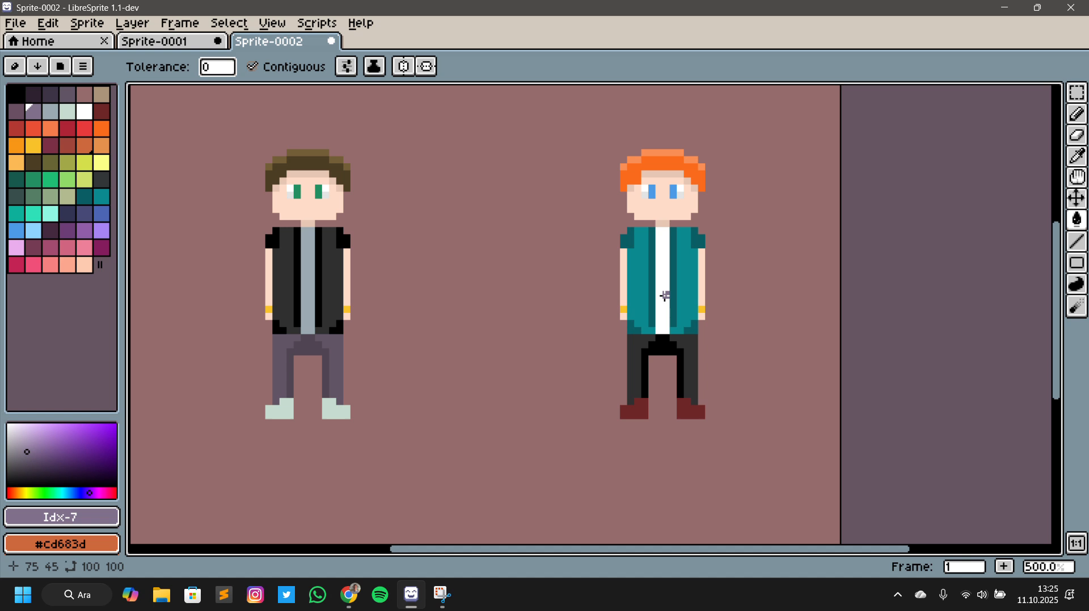
# Paint the missing forehead shadow pixel below the left side of the duplicate's fringe with #e6c6b5 sampled from the existing shadow
pyautogui.scroll(4, 706, 238)
pyautogui.moveTo(715, 225); pyautogui.dragTo(758, 440)
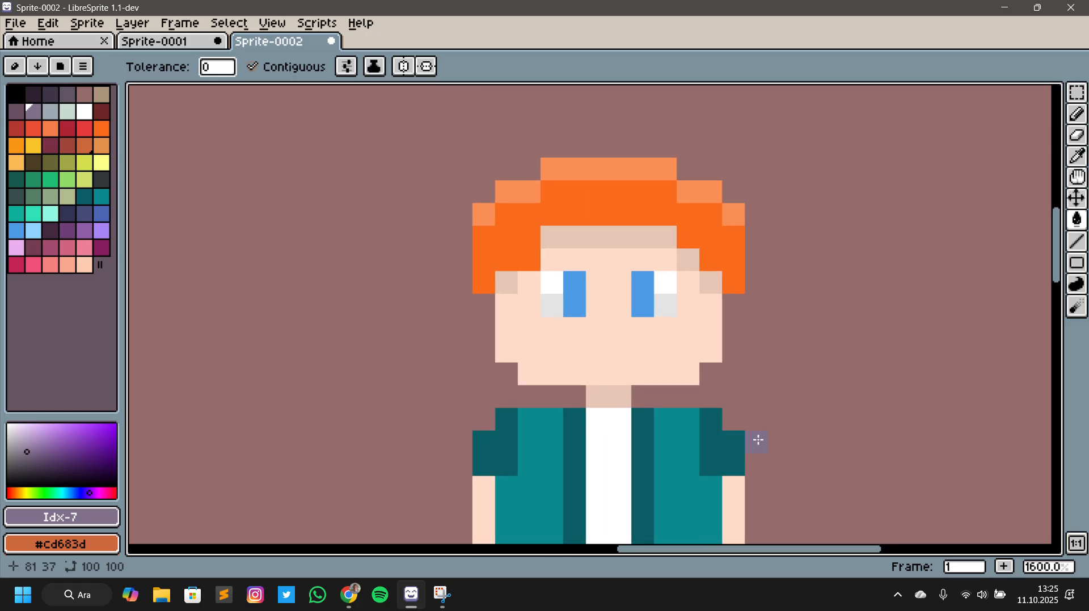
pyautogui.press('i')
pyautogui.click(618, 233)
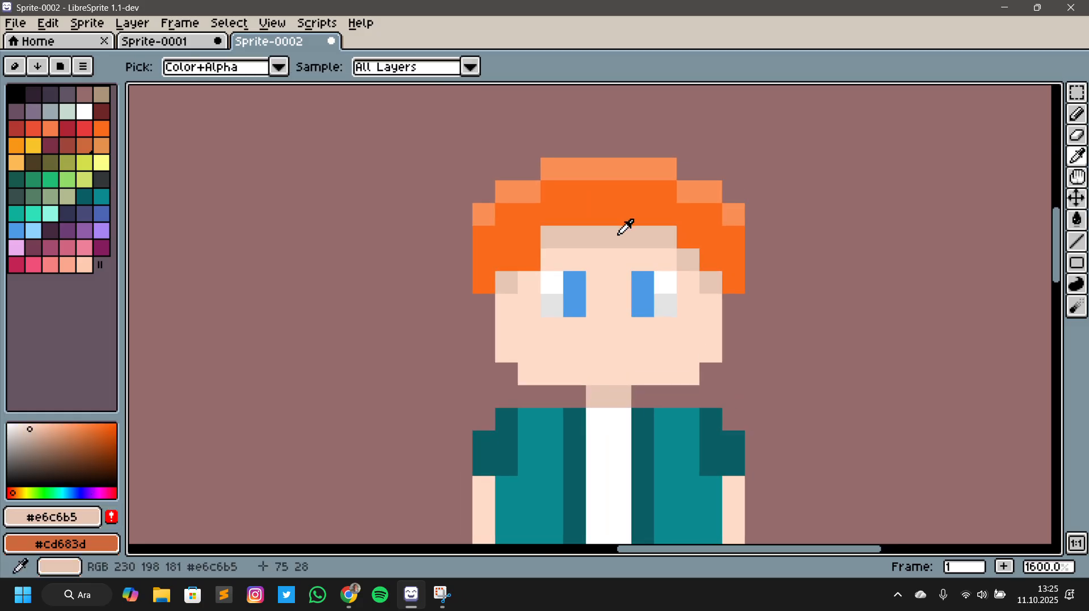
pyautogui.press('g')
pyautogui.click(532, 259)
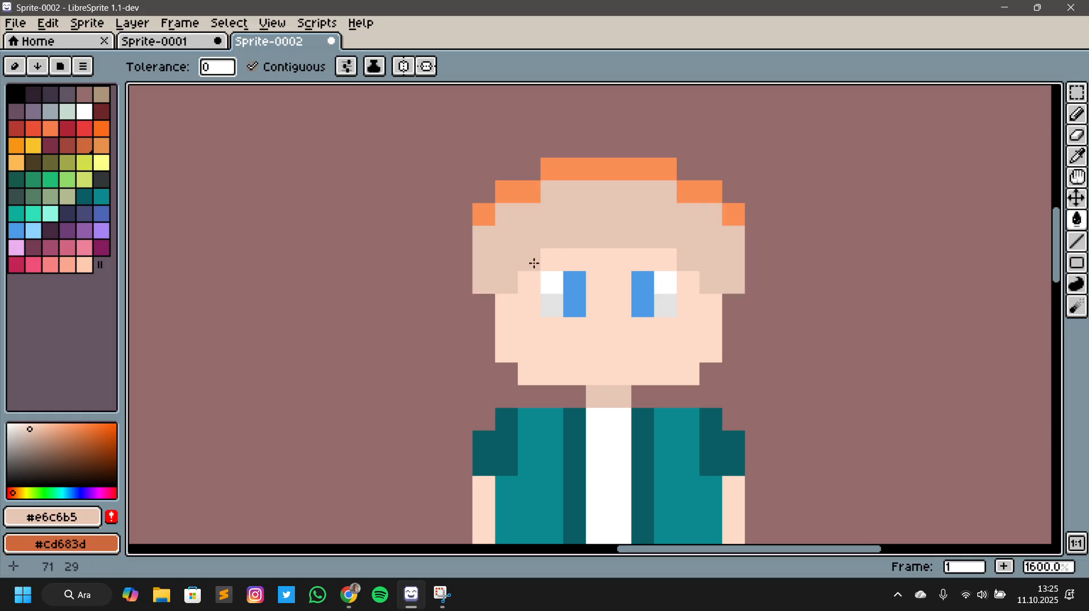
pyautogui.hotkey('ctrl', 'z')
pyautogui.press('b')
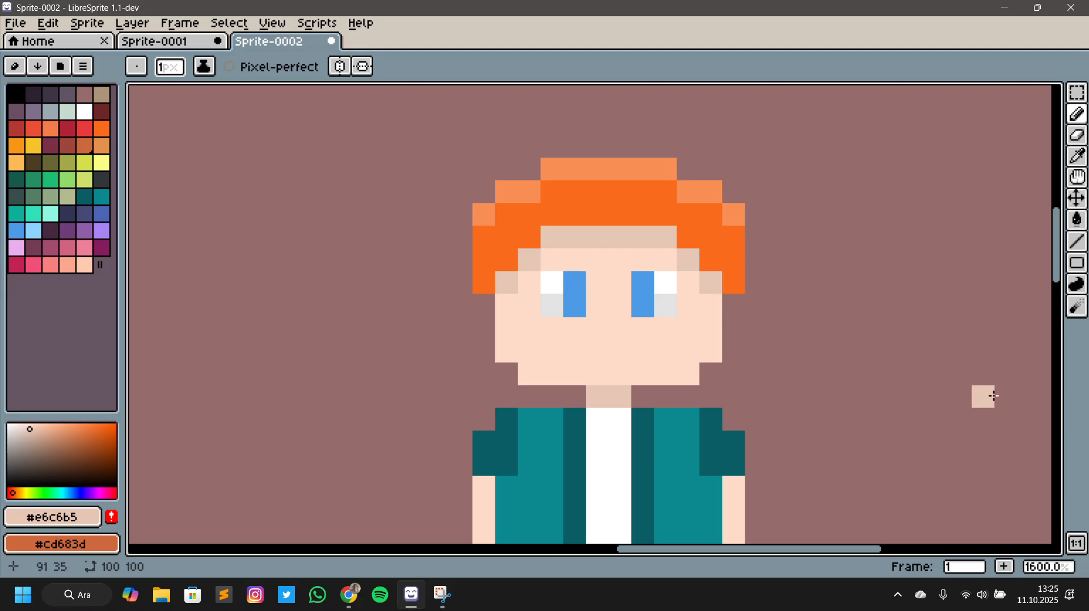
# Review both full-length characters, look at the Sprite-0001 sword once more, and return to Sprite-0002
pyautogui.scroll(-3, 960, 405)
pyautogui.moveTo(958, 479); pyautogui.dragTo(956, 410)
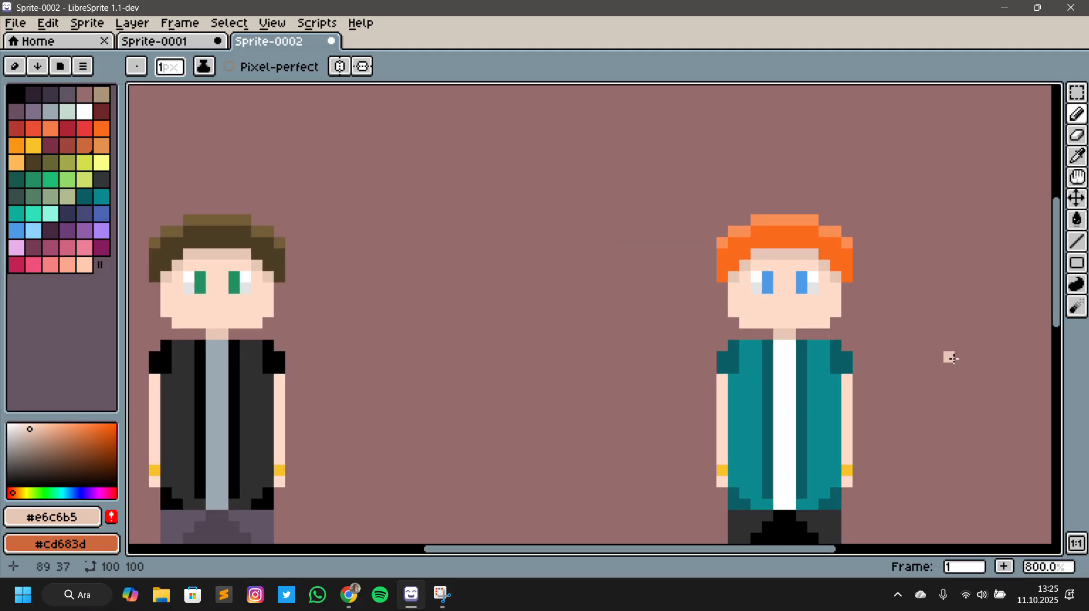
pyautogui.scroll(-1, 924, 470)
pyautogui.moveTo(924, 469); pyautogui.dragTo(822, 378)
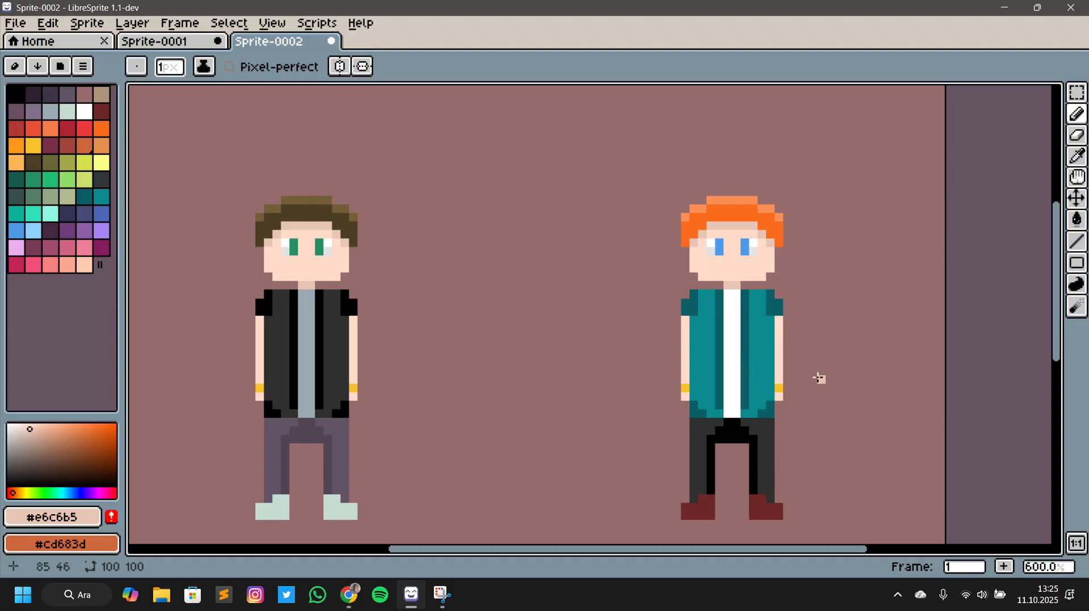
pyautogui.click(170, 44)
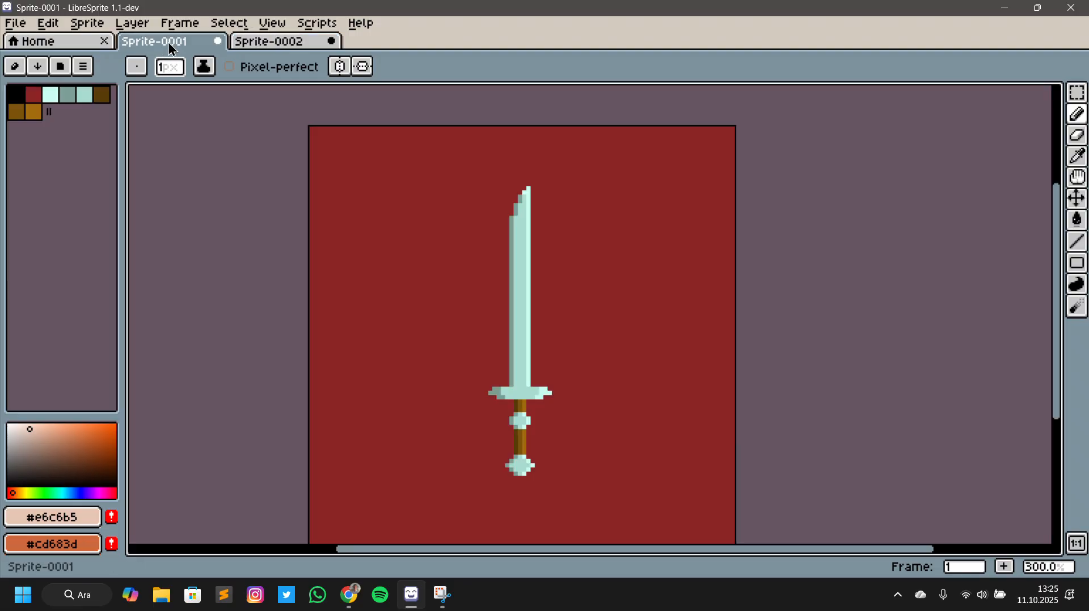
pyautogui.click(263, 42)
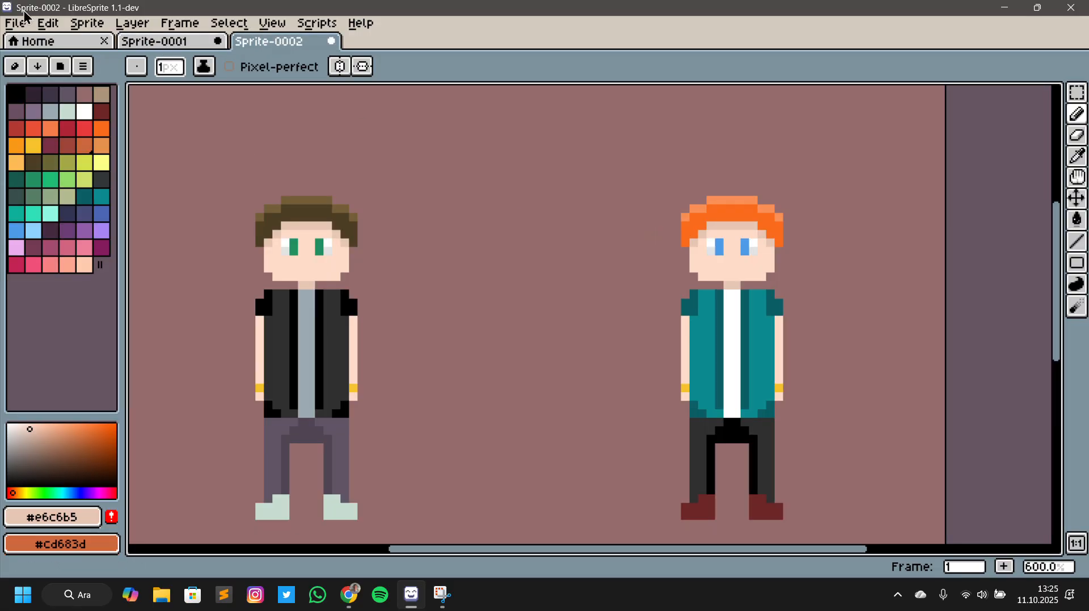
pyautogui.click(15, 25)
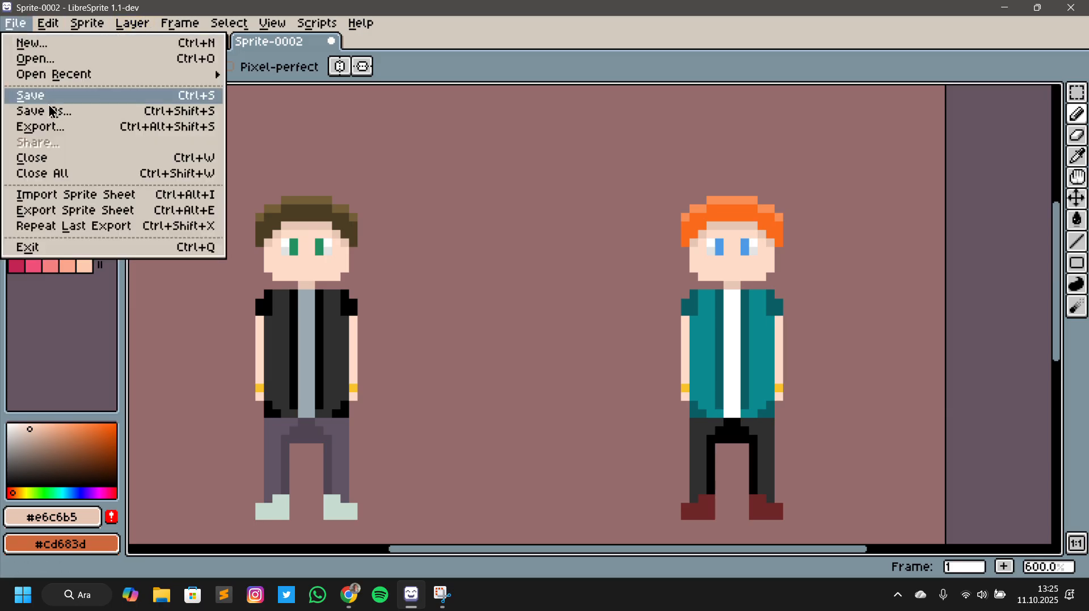
pyautogui.click(20, 25)
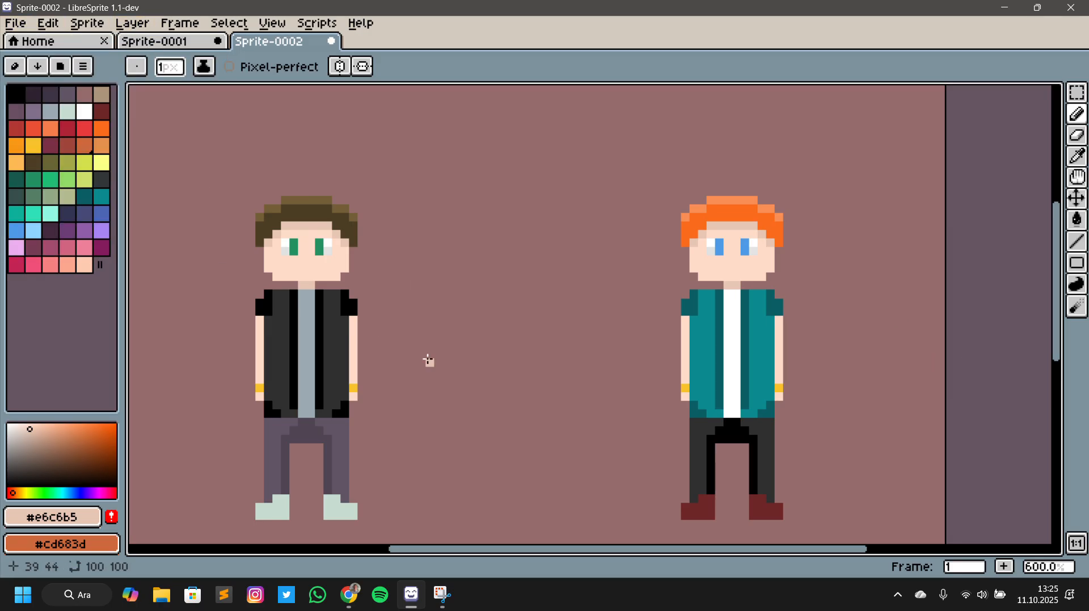